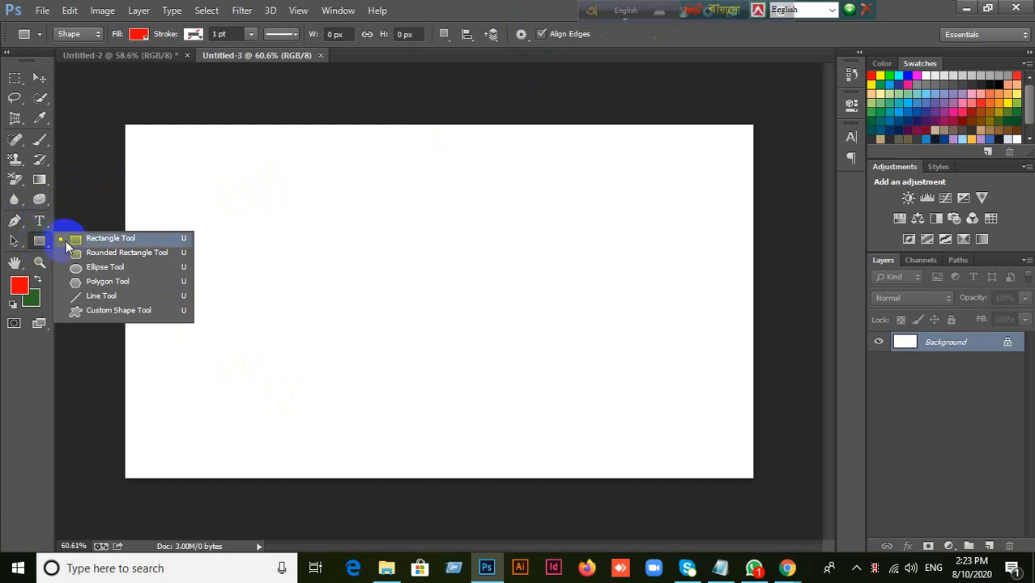
# Draw two red rectangle shapes side by side on the canvas, about 374 × 340 px and 261 × 350 px.
pyautogui.click(79, 241)
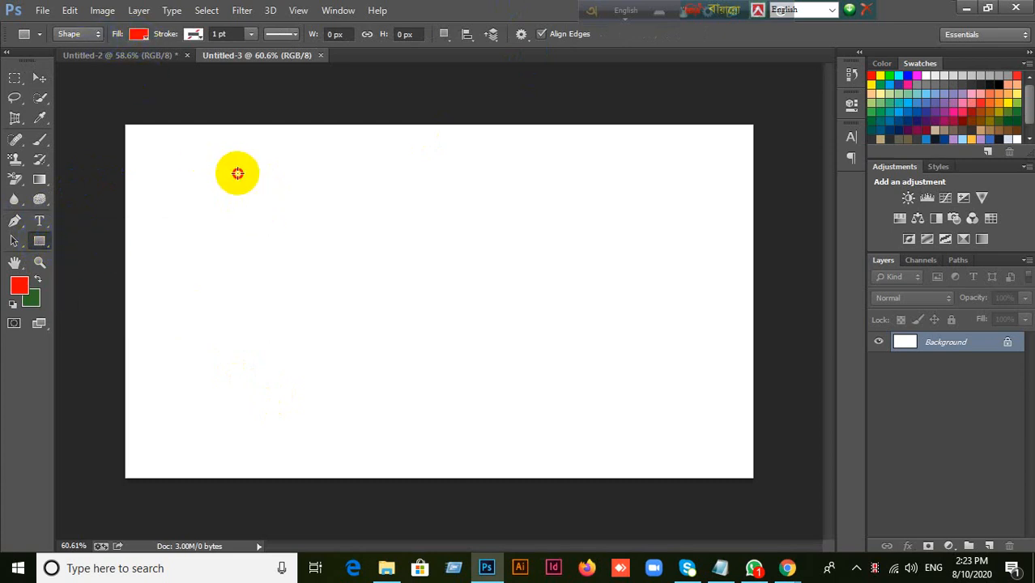
pyautogui.moveTo(237, 173); pyautogui.dragTo(409, 330)
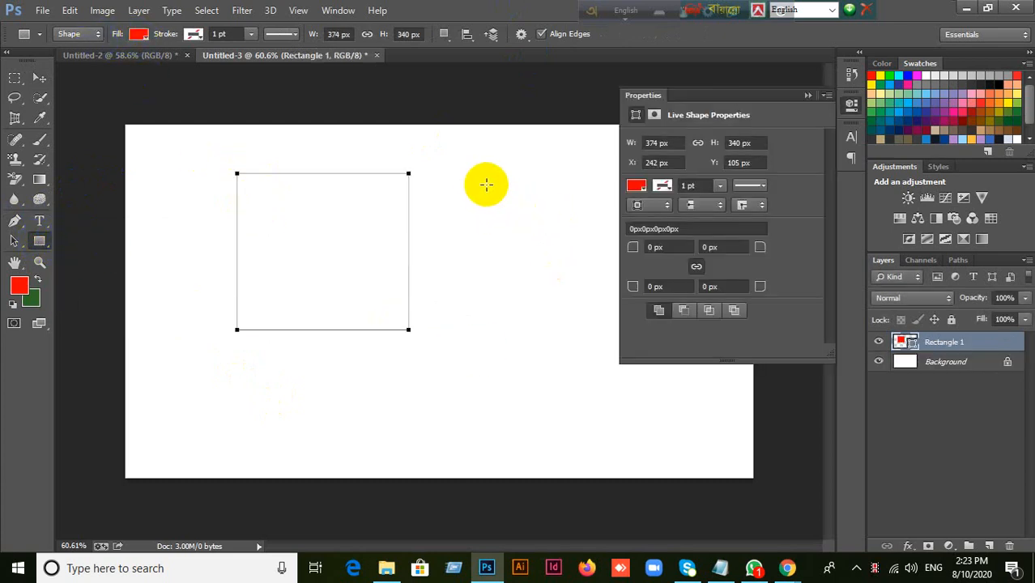
pyautogui.moveTo(486, 185); pyautogui.dragTo(607, 346)
# Keep the Rectangle Tool in Shape mode and draw two more rectangles below, about 376 × 285 px and 215 × 93 px.
pyautogui.click(93, 38)
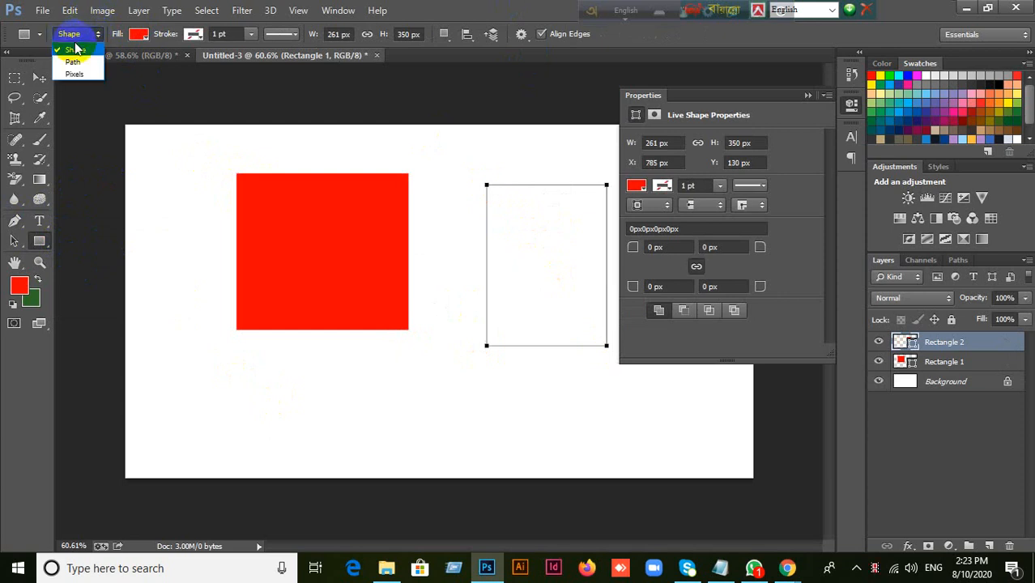
pyautogui.click(76, 51)
pyautogui.click(84, 36)
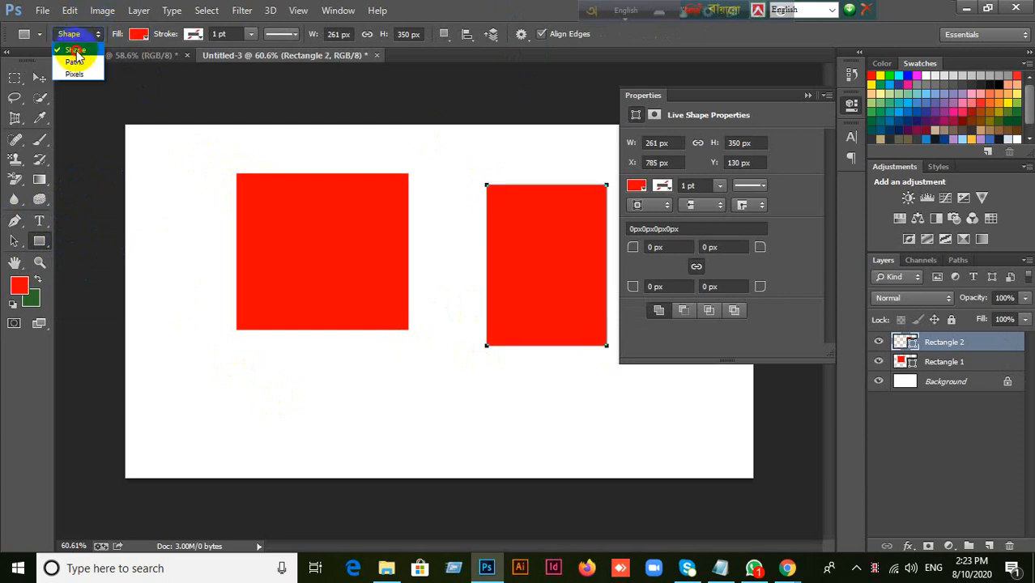
pyautogui.click(76, 51)
pyautogui.click(81, 34)
pyautogui.click(89, 55)
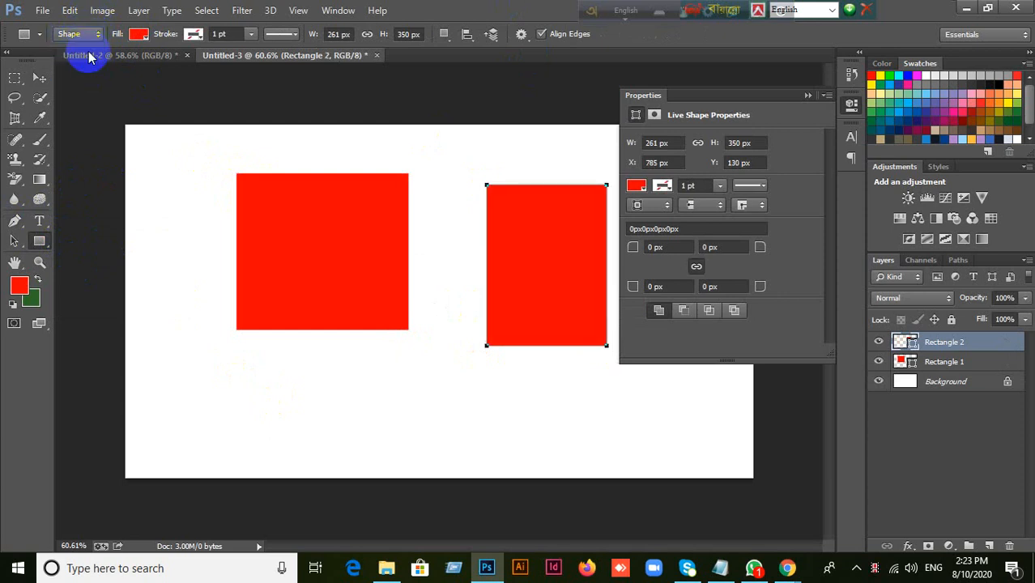
pyautogui.moveTo(152, 342); pyautogui.dragTo(324, 473)
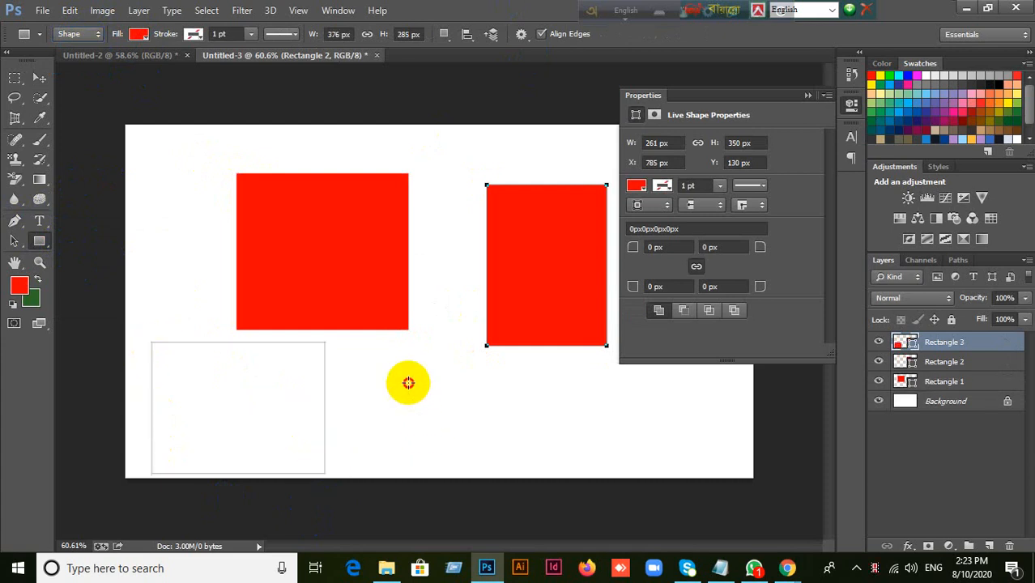
pyautogui.moveTo(408, 382); pyautogui.dragTo(507, 425)
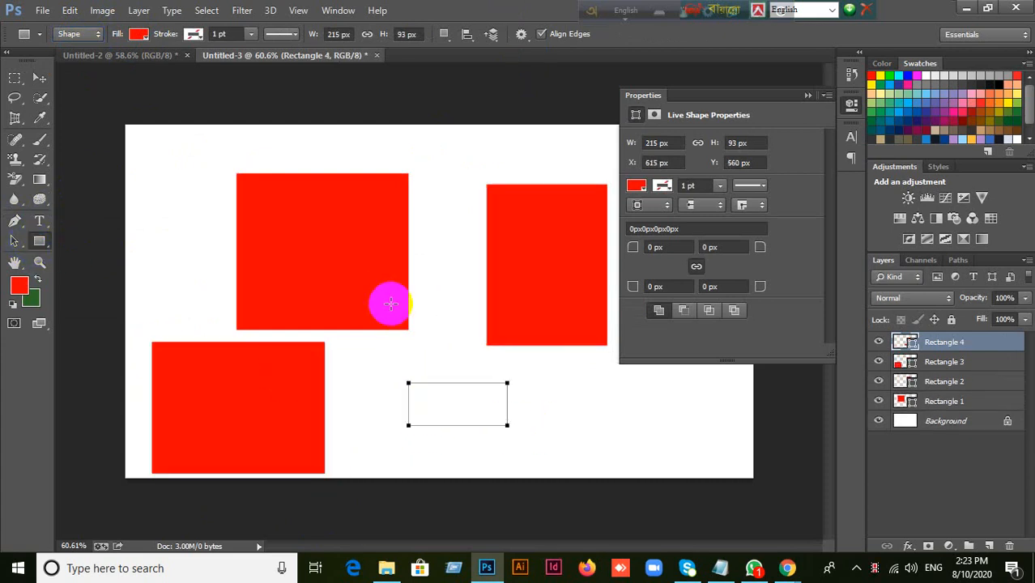
# Undo all four drawn rectangle shapes so only the Background layer is left.
pyautogui.hotkey('ctrl', 'alt', 'z')
pyautogui.hotkey('ctrl', 'alt', 'z')
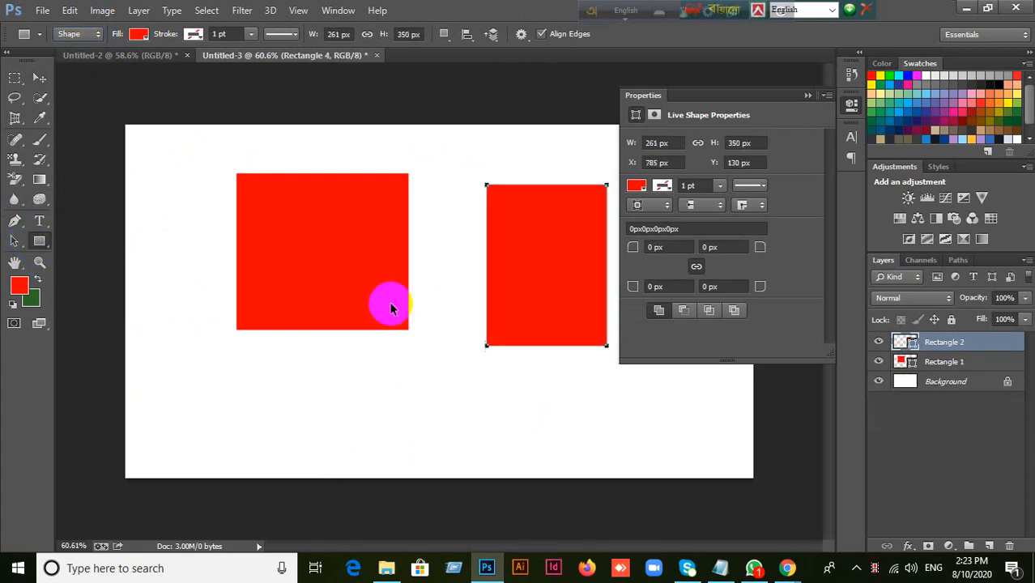
pyautogui.hotkey('ctrl', 'alt', 'z')
pyautogui.hotkey('ctrl', 'alt', 'z')
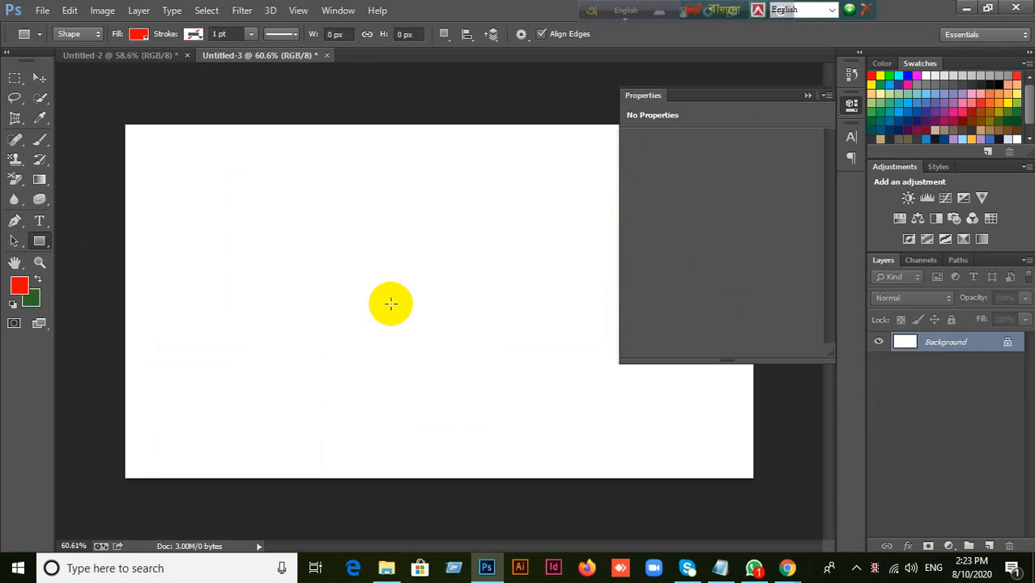
# Draw a rectangle in Path mode around the middle of the canvas and convert the path into a selection.
pyautogui.click(72, 34)
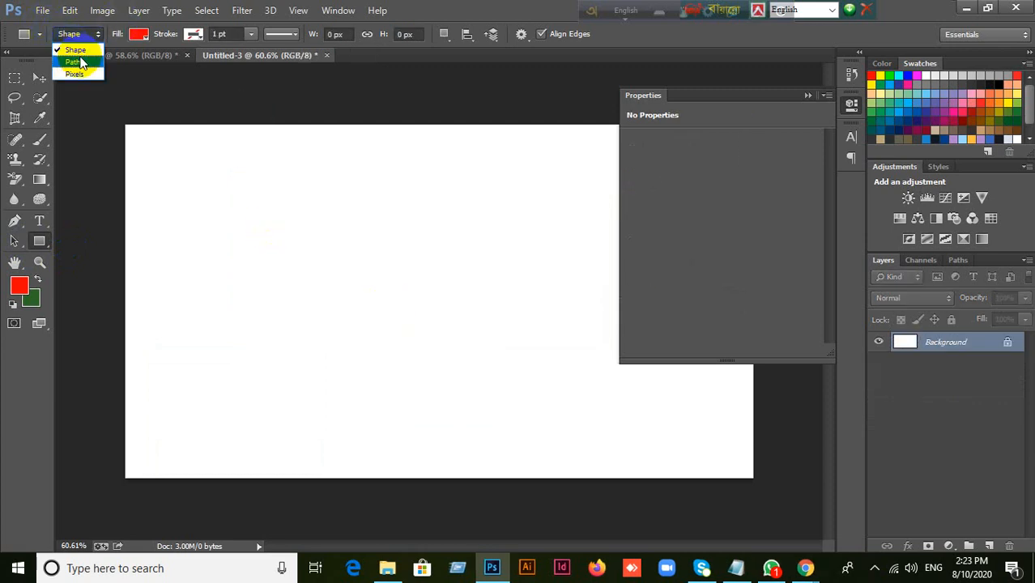
pyautogui.click(74, 62)
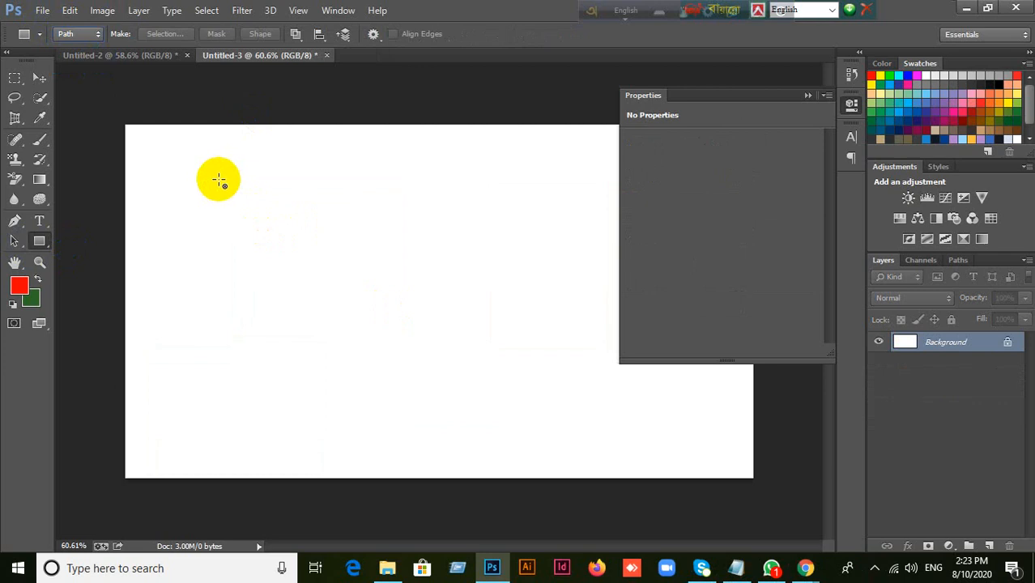
pyautogui.moveTo(310, 195); pyautogui.dragTo(544, 364)
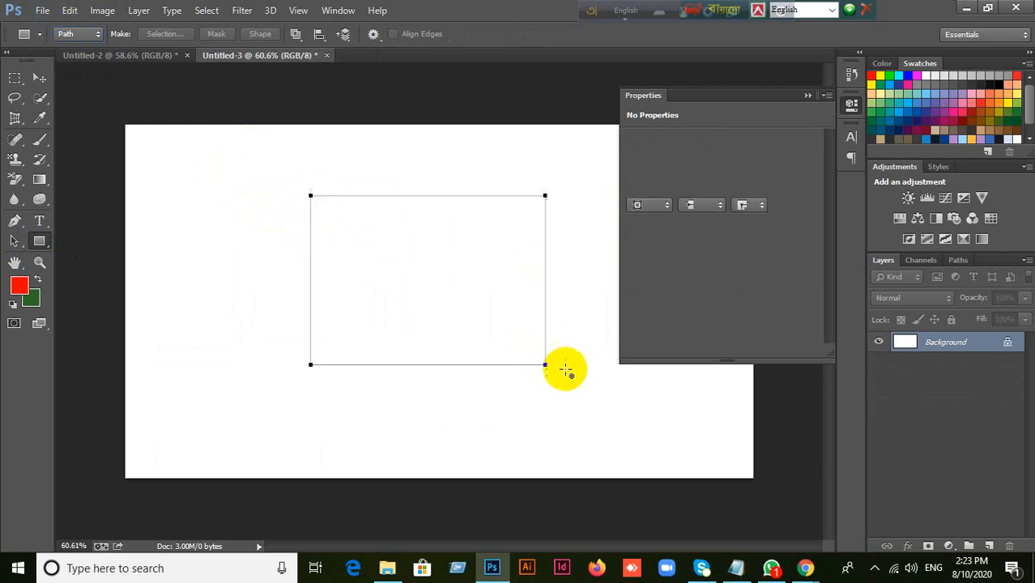
pyautogui.click(801, 97)
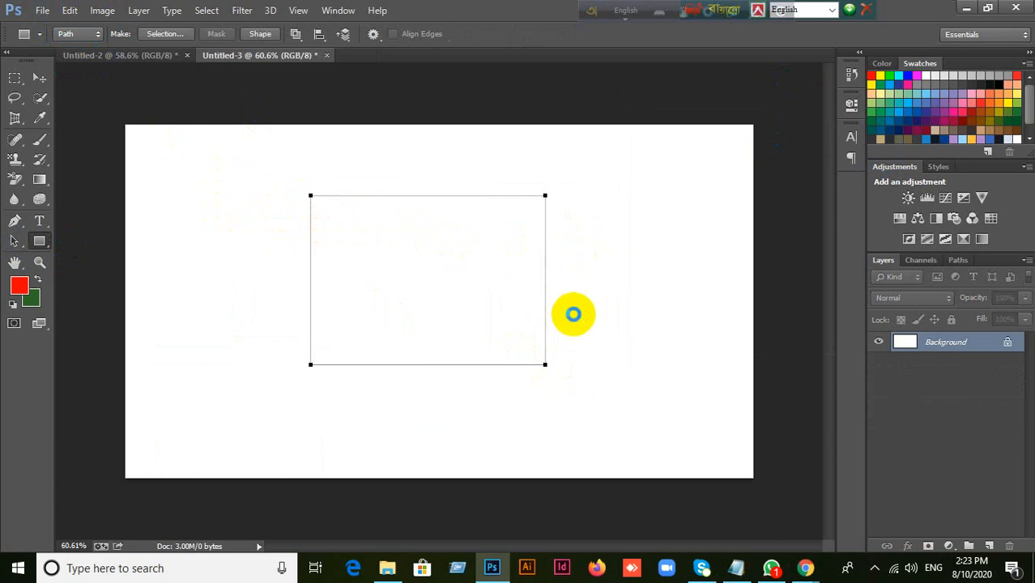
pyautogui.hotkey('ctrl', 'Return')
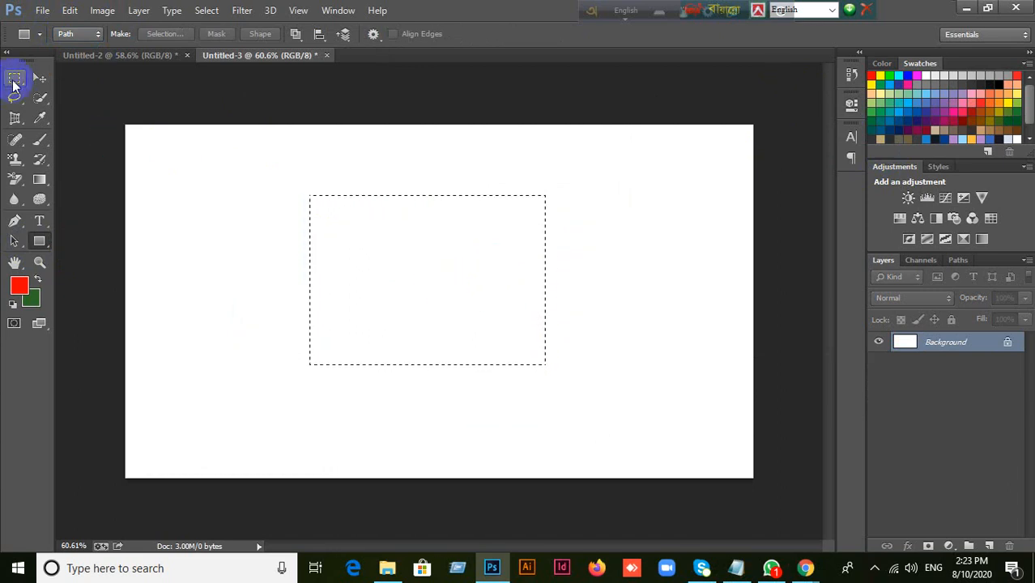
# Replace the selection with a rectangular marquee near the canvas's upper-right corner, and deselect it.
pyautogui.click(13, 84)
pyautogui.click(49, 73)
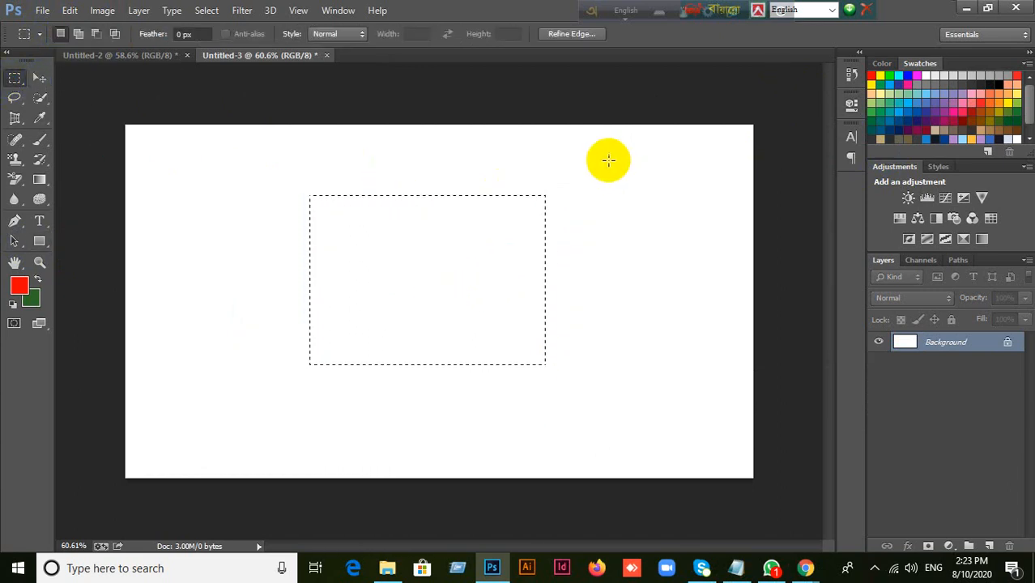
pyautogui.moveTo(608, 159); pyautogui.dragTo(730, 293)
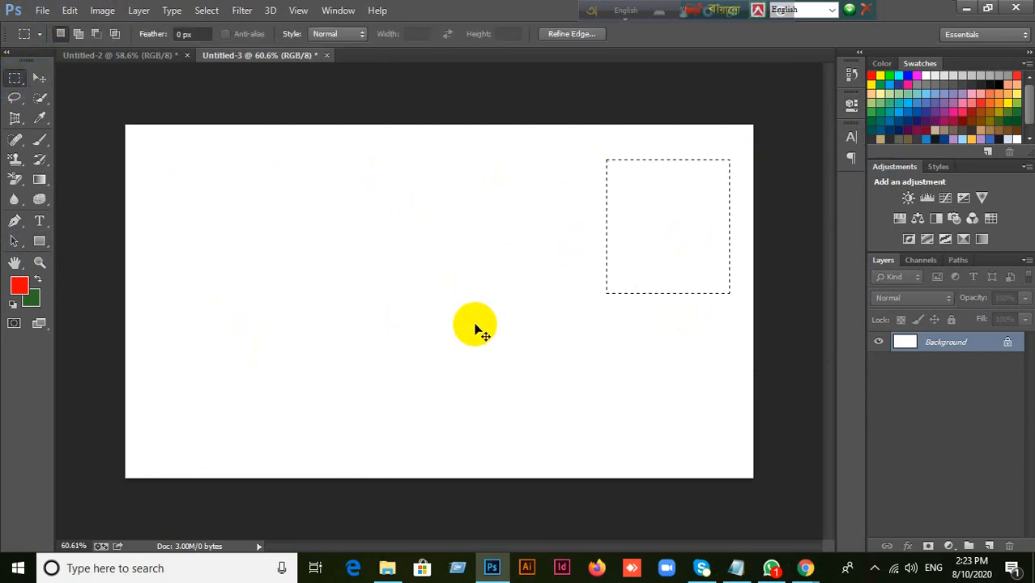
pyautogui.hotkey('ctrl', 'd')
# Draw a rectangular path about 659 × 474 px with the Rectangle Tool, convert it into a selection and clear that selection.
pyautogui.rightClick(52, 247)
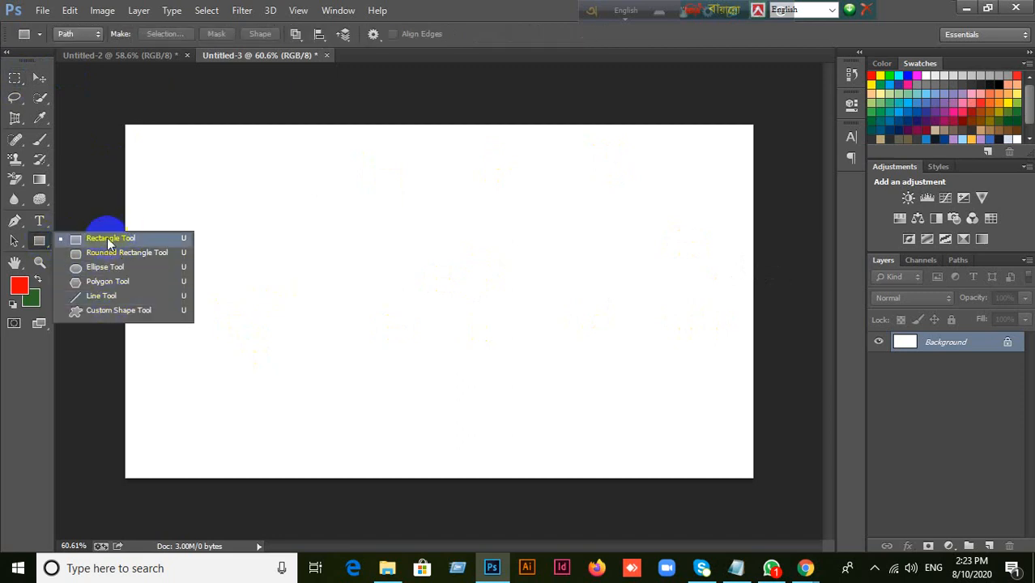
pyautogui.click(107, 240)
pyautogui.click(81, 34)
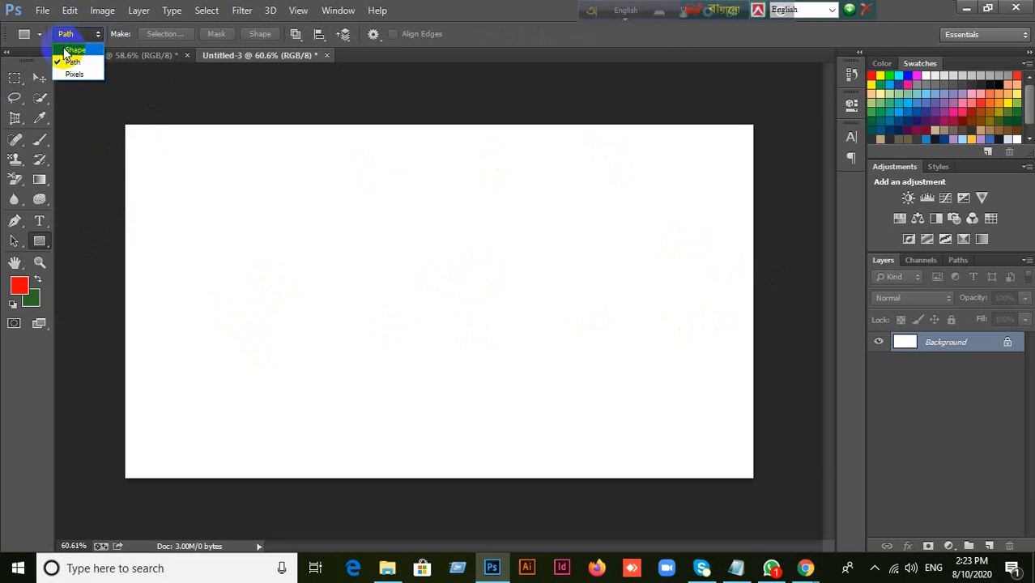
pyautogui.click(73, 50)
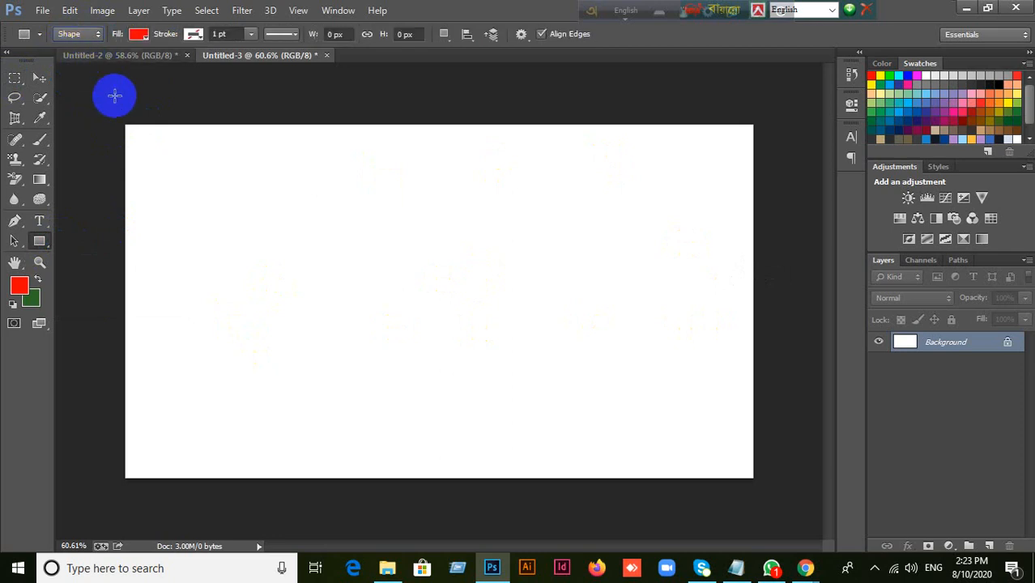
pyautogui.click(83, 35)
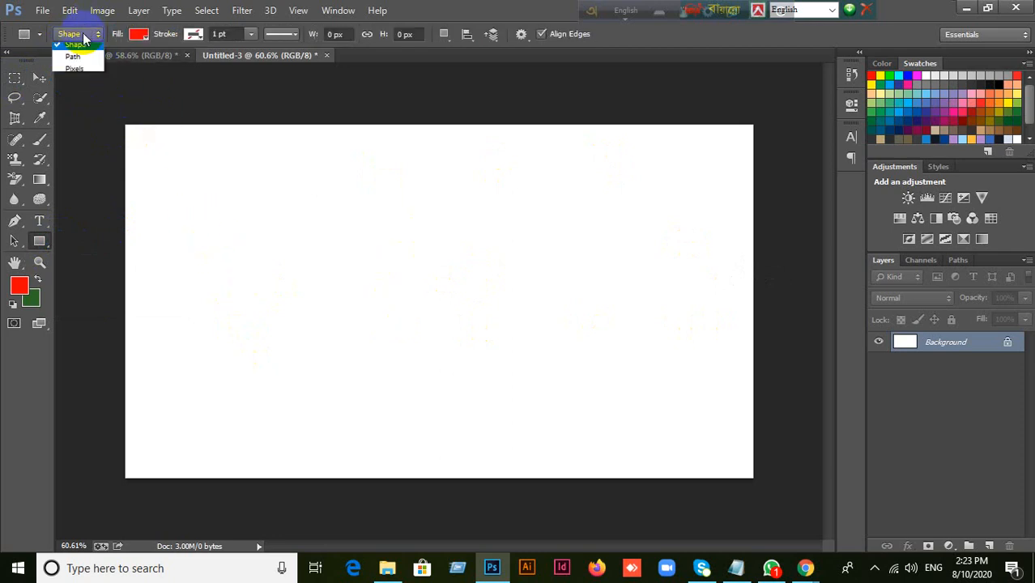
pyautogui.click(73, 56)
pyautogui.moveTo(211, 174); pyautogui.dragTo(513, 393)
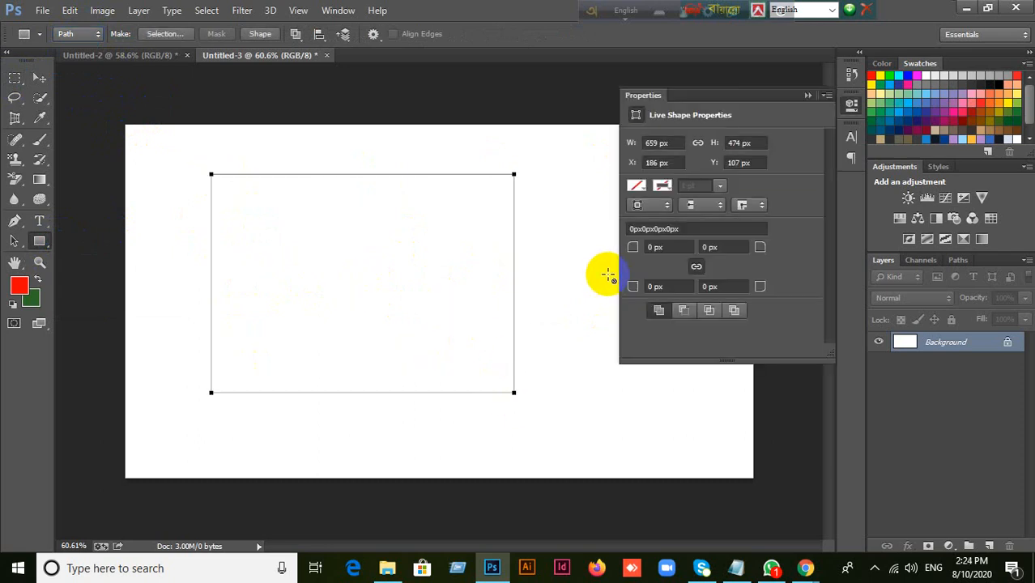
pyautogui.hotkey('ctrl', 'Return')
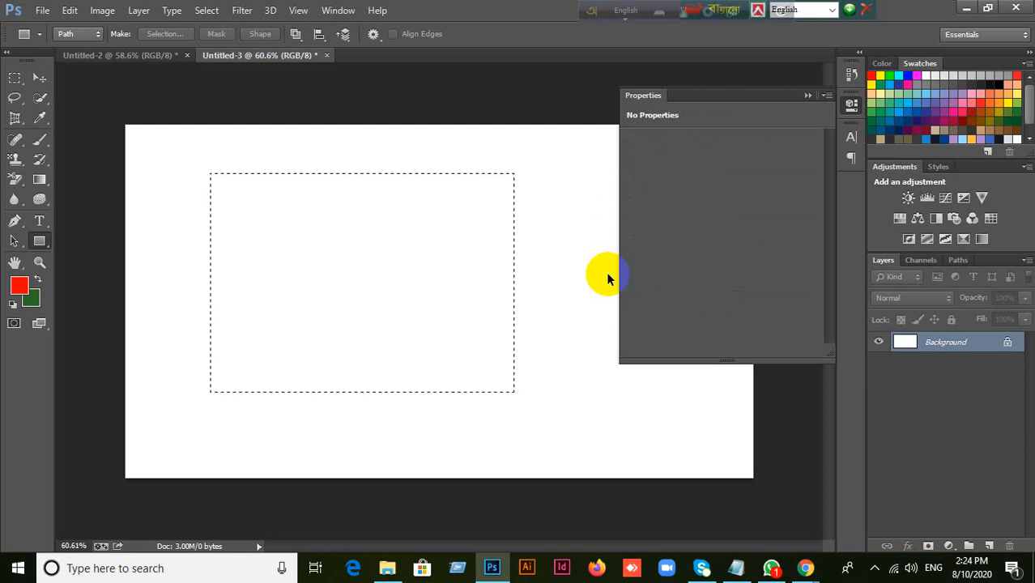
pyautogui.hotkey('ctrl', 'd')
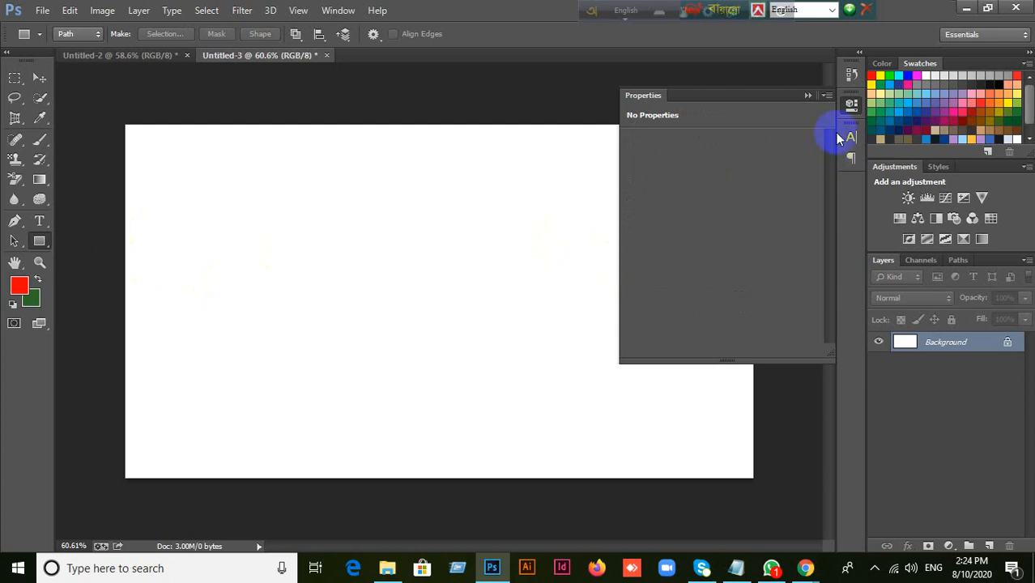
pyautogui.click(808, 95)
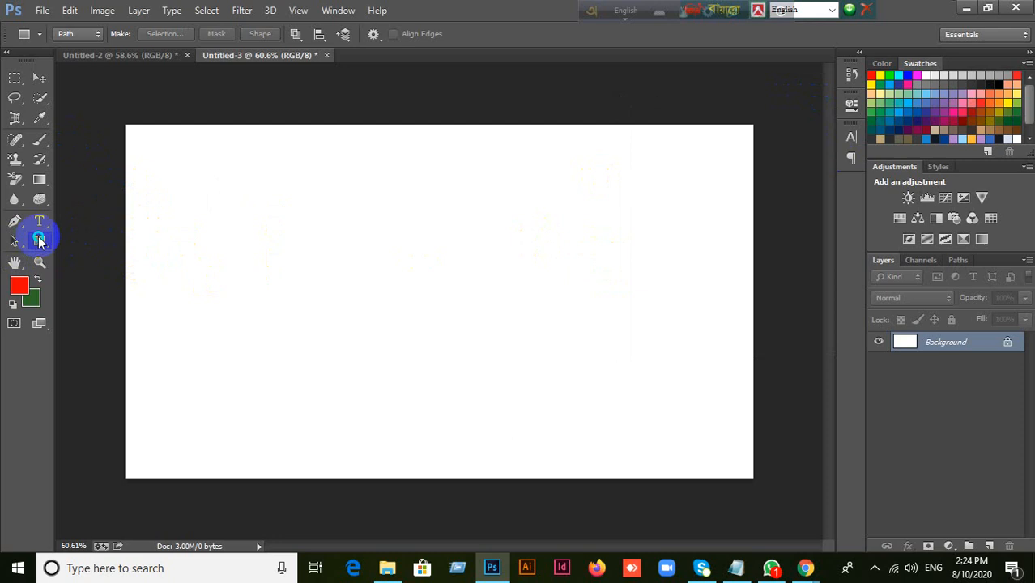
# Set the Rectangle Tool to Shape mode and draw a red rectangle about 481 × 418 px plus a narrower one beside it.
pyautogui.rightClick(41, 241)
pyautogui.click(553, 25)
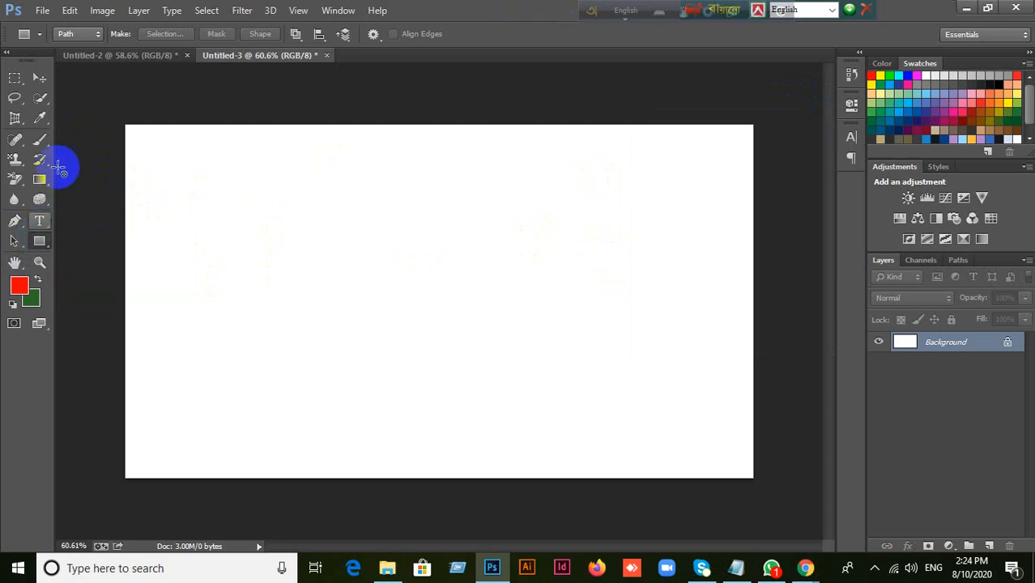
pyautogui.rightClick(39, 240)
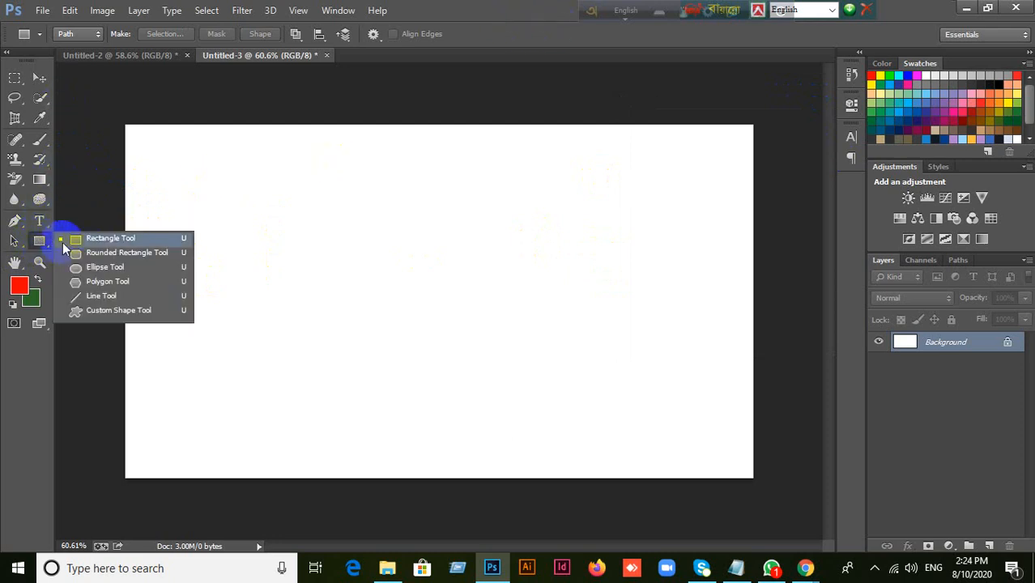
pyautogui.click(86, 37)
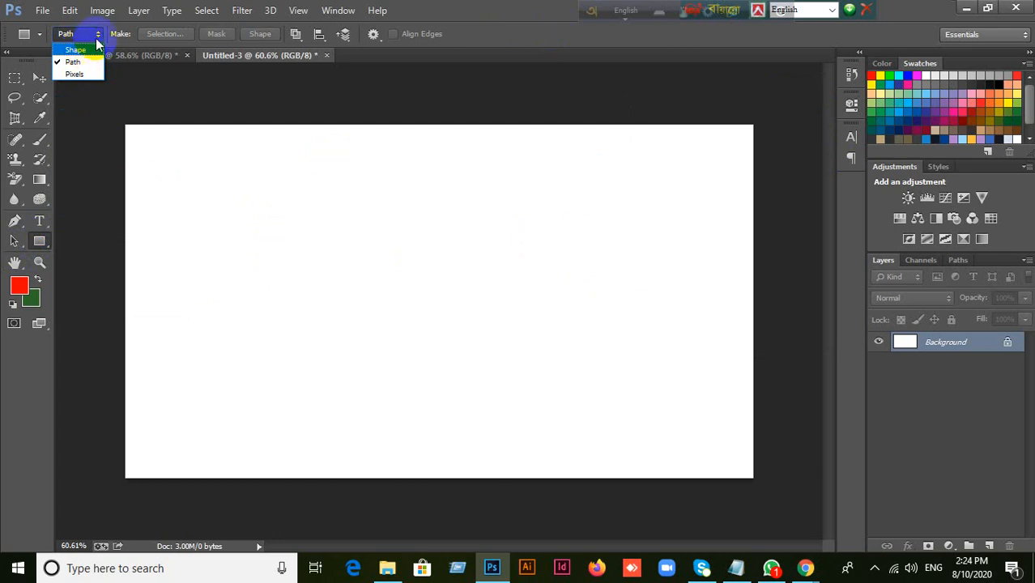
pyautogui.click(87, 51)
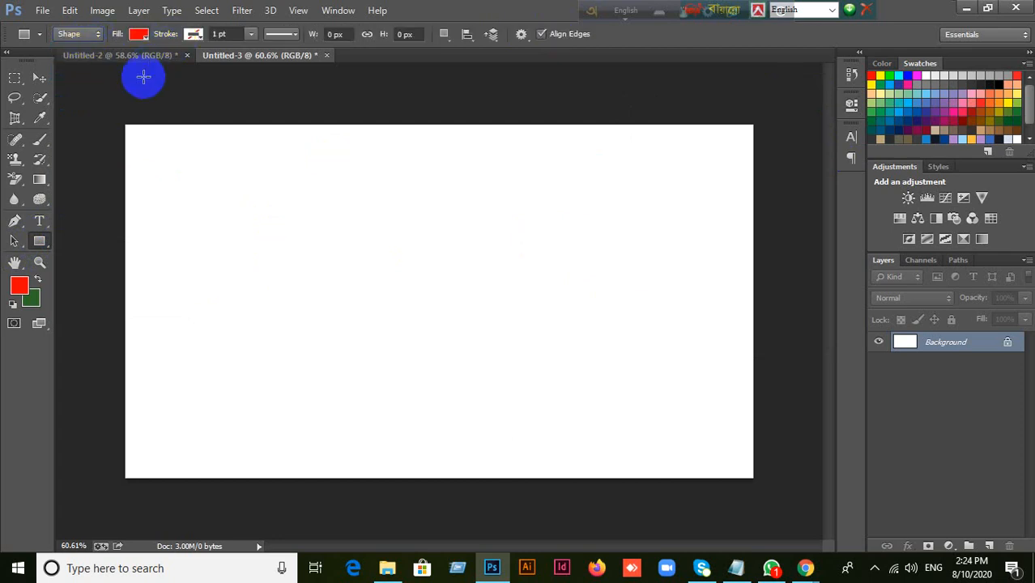
pyautogui.moveTo(180, 160); pyautogui.dragTo(401, 352)
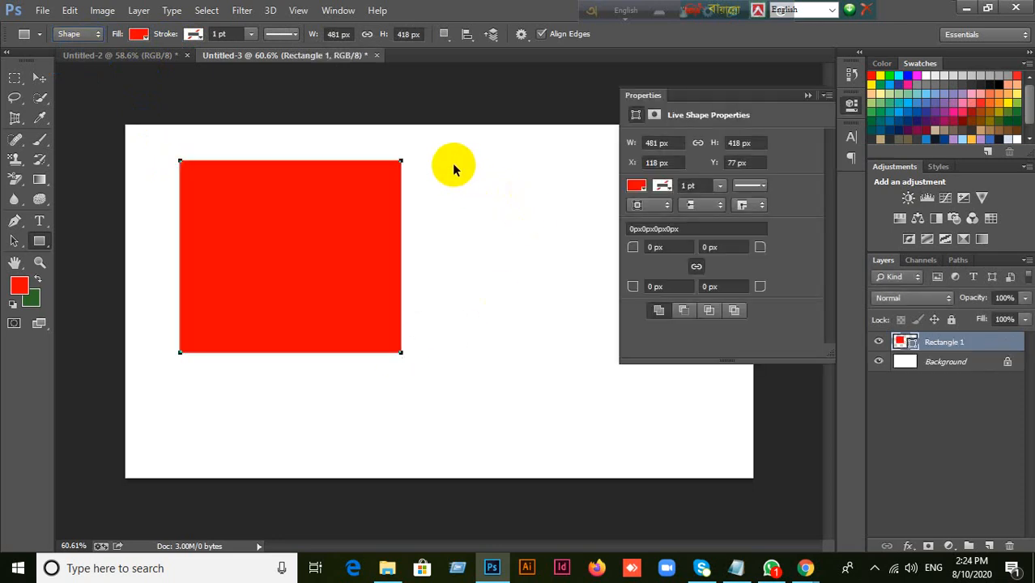
pyautogui.moveTo(453, 165); pyautogui.dragTo(566, 333)
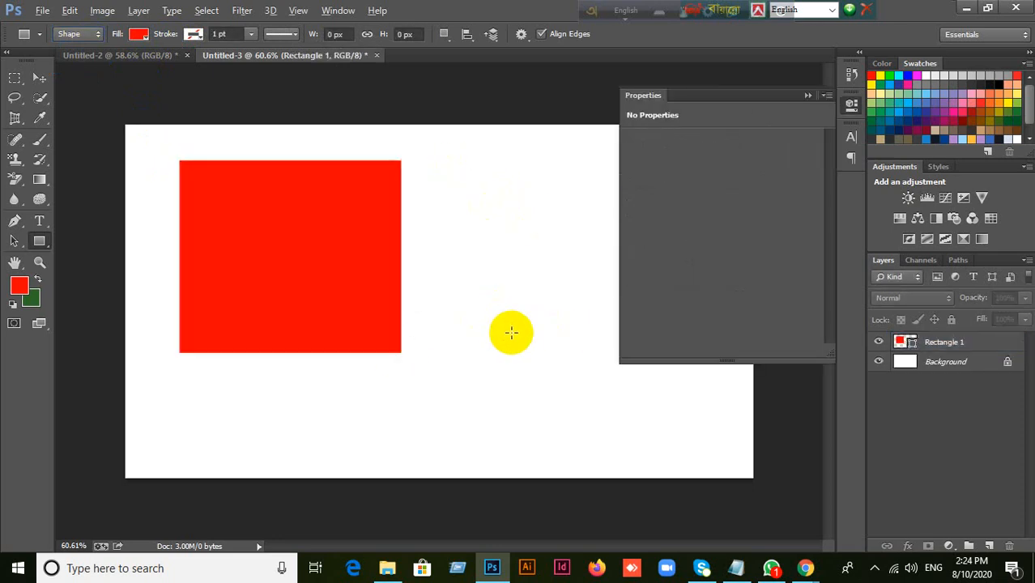
# Undo the drawn rectangle shapes and clear the remaining rectangular selection.
pyautogui.hotkey('ctrl', 'z')
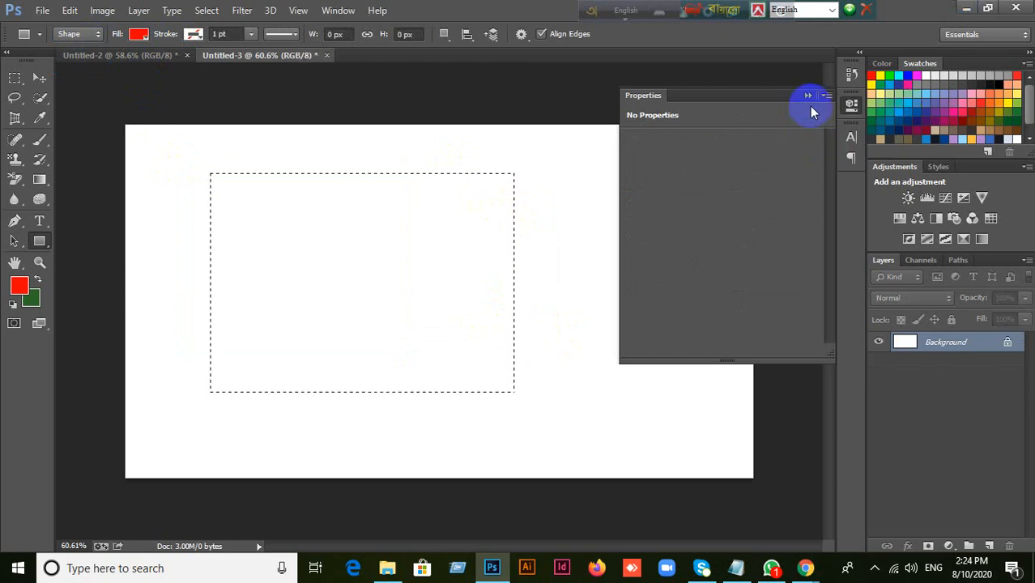
pyautogui.click(808, 96)
pyautogui.hotkey('ctrl', 'd')
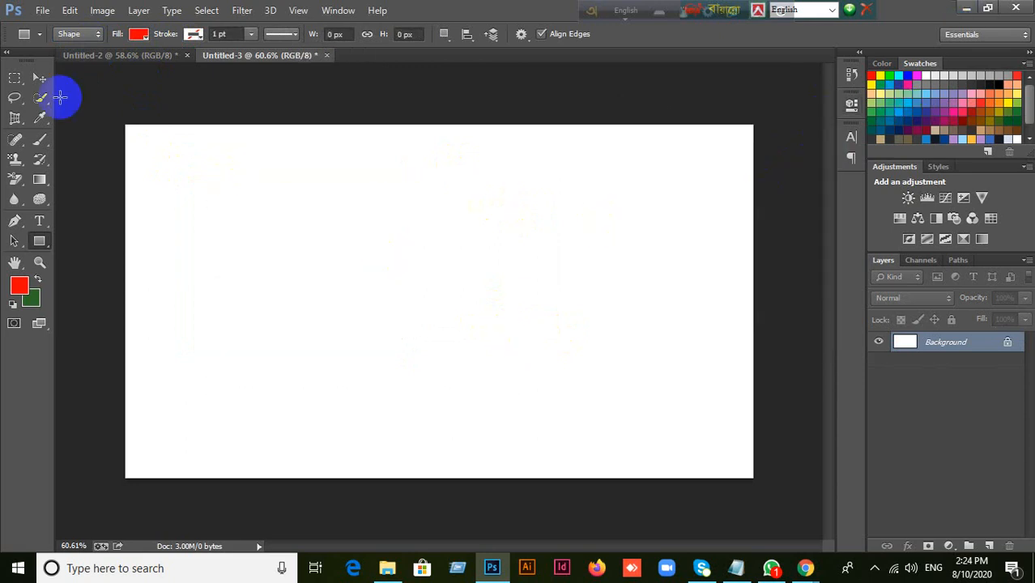
# Draw an elliptical selection left of the canvas centre with the Elliptical Marquee Tool.
pyautogui.click(21, 85)
pyautogui.click(80, 77)
pyautogui.rightClick(13, 84)
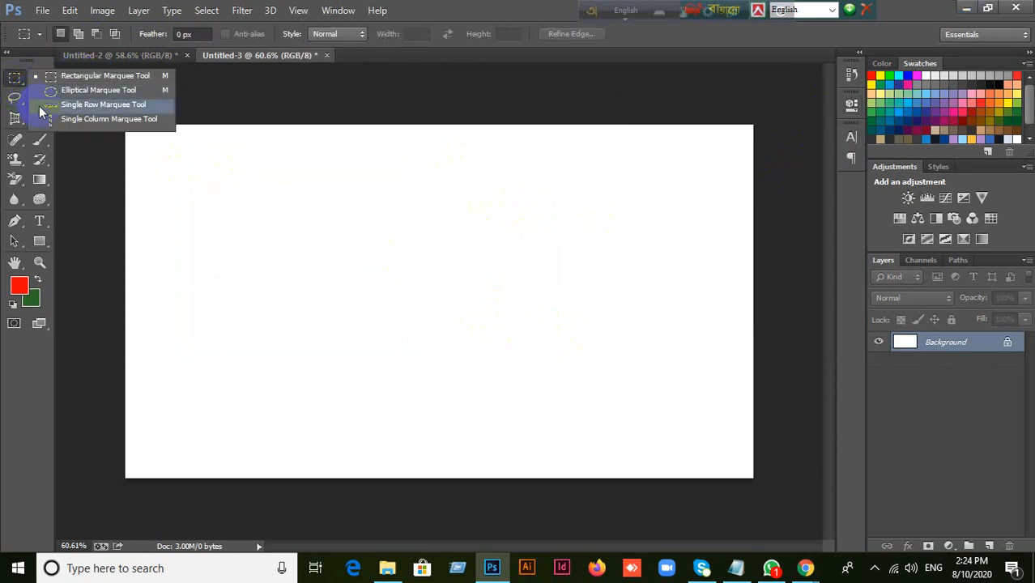
pyautogui.click(37, 93)
pyautogui.click(18, 101)
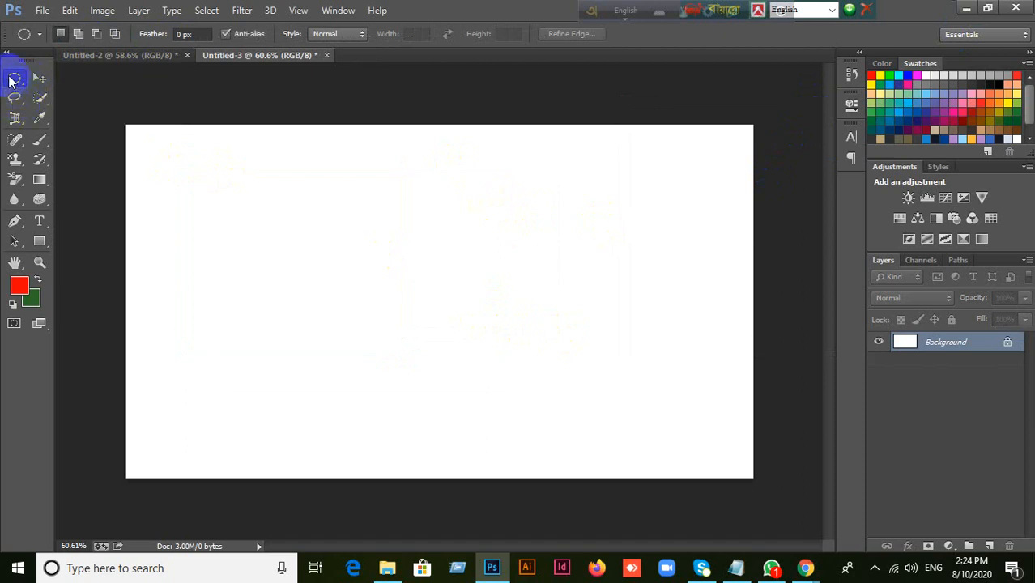
pyautogui.rightClick(11, 81)
pyautogui.click(81, 88)
pyautogui.moveTo(266, 175); pyautogui.dragTo(446, 352)
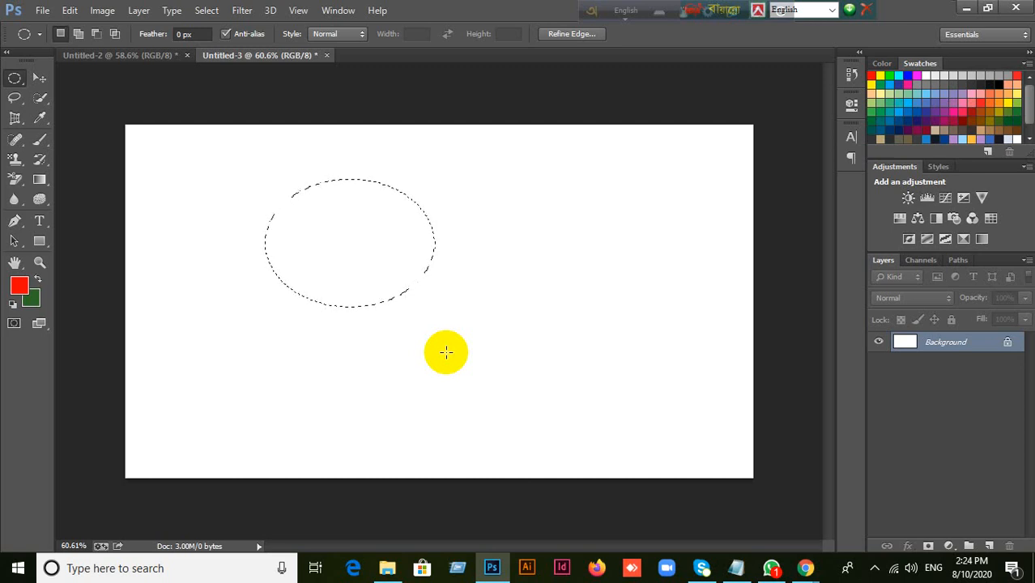
# Clear the current selection, draw an elliptical path about 534 × 410 px with the Ellipse Tool and convert it into a selection.
pyautogui.click(387, 340)
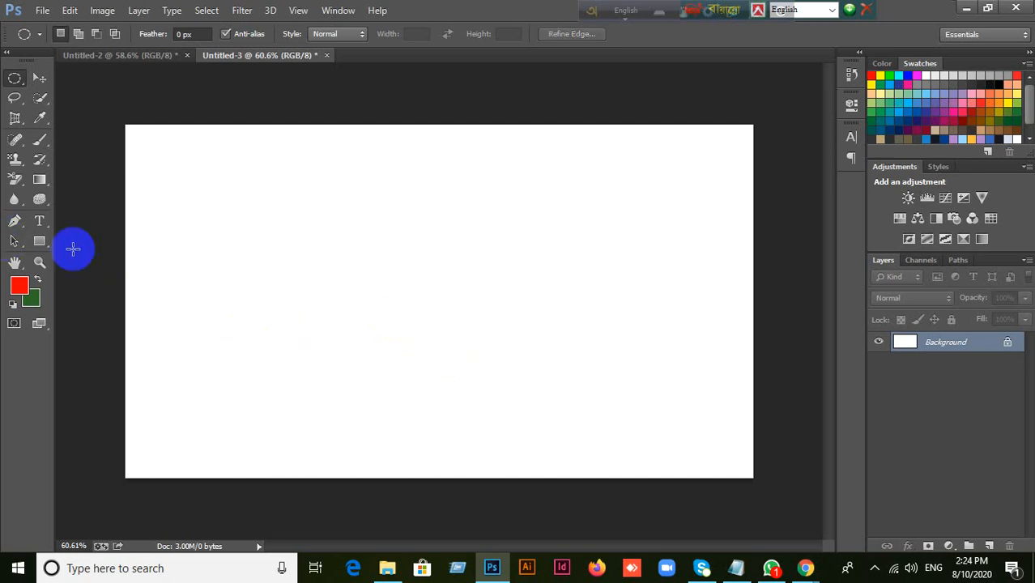
pyautogui.rightClick(41, 246)
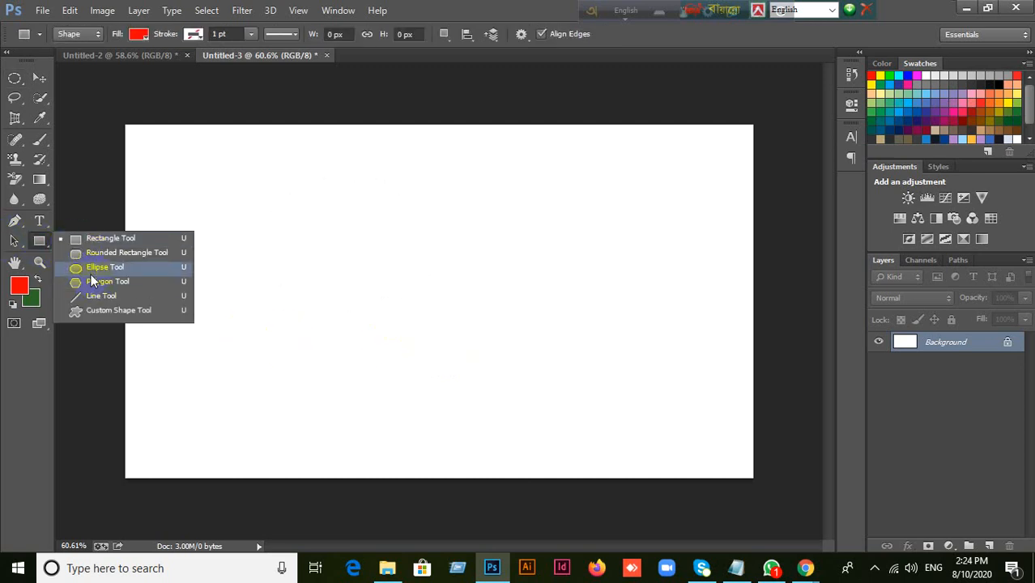
pyautogui.click(93, 273)
pyautogui.click(78, 34)
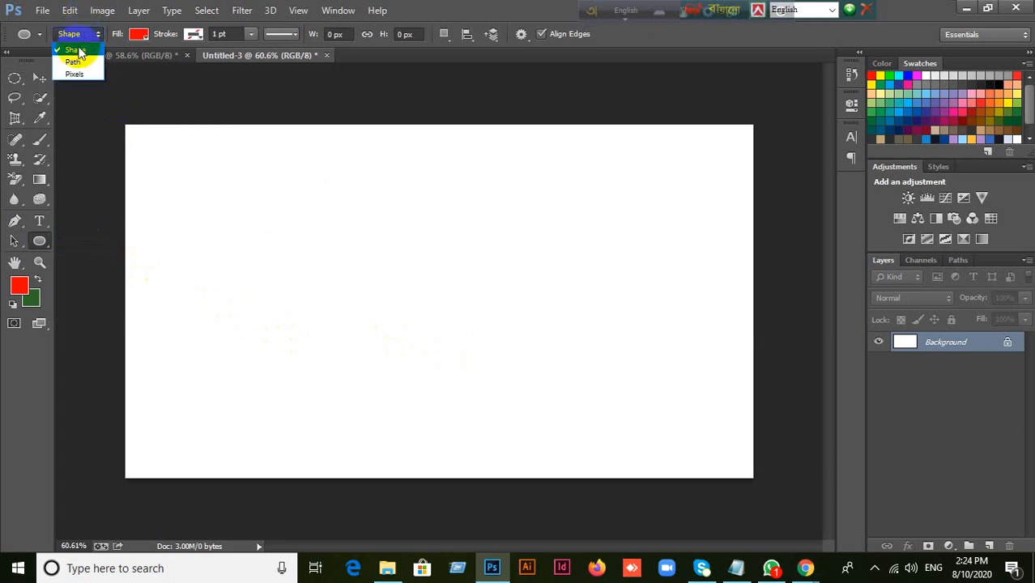
pyautogui.click(75, 64)
pyautogui.moveTo(241, 194); pyautogui.dragTo(486, 382)
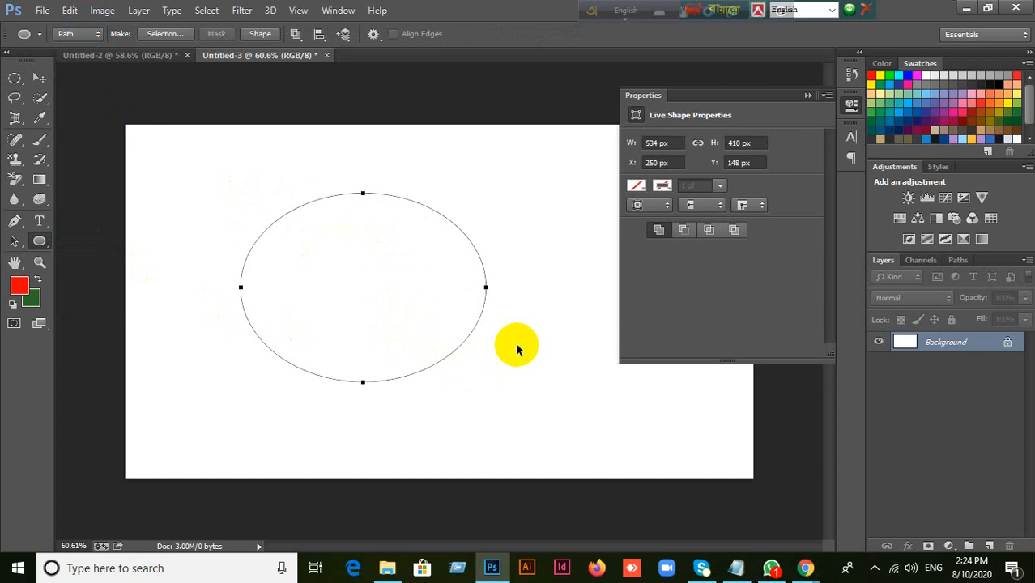
pyautogui.hotkey('ctrl', 'Return')
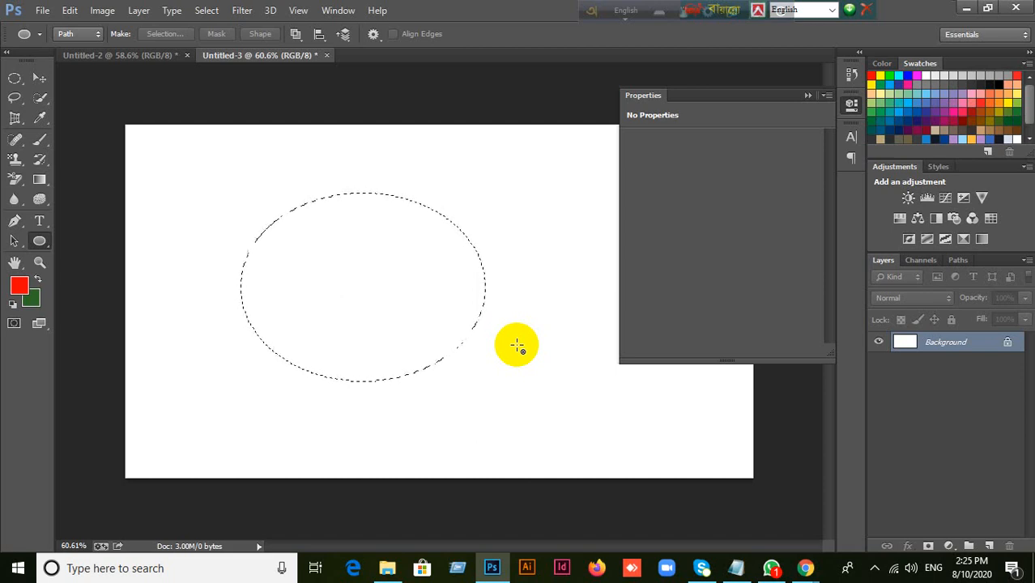
# Try filling the elliptical selection with the red foreground color on a new layer and undo everything back to the blank canvas.
pyautogui.click(989, 545)
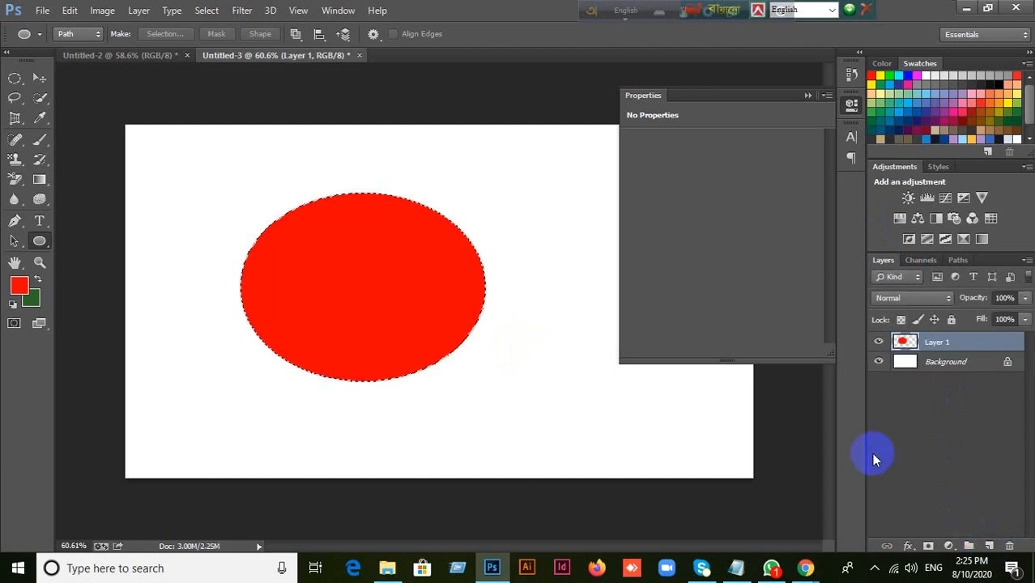
pyautogui.click(806, 95)
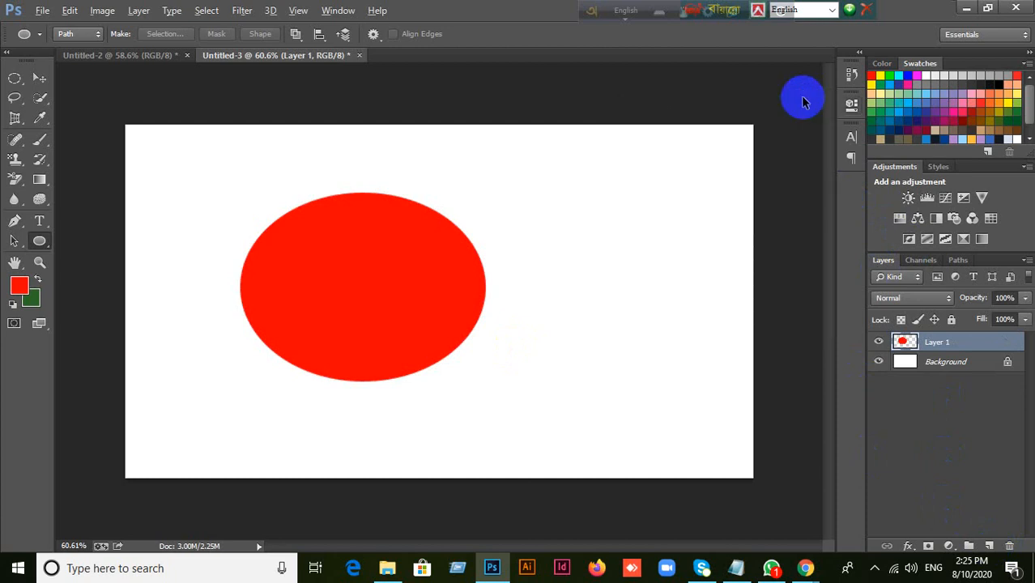
pyautogui.hotkey('ctrl', 'z')
pyautogui.hotkey('ctrl', 'alt', 'z')
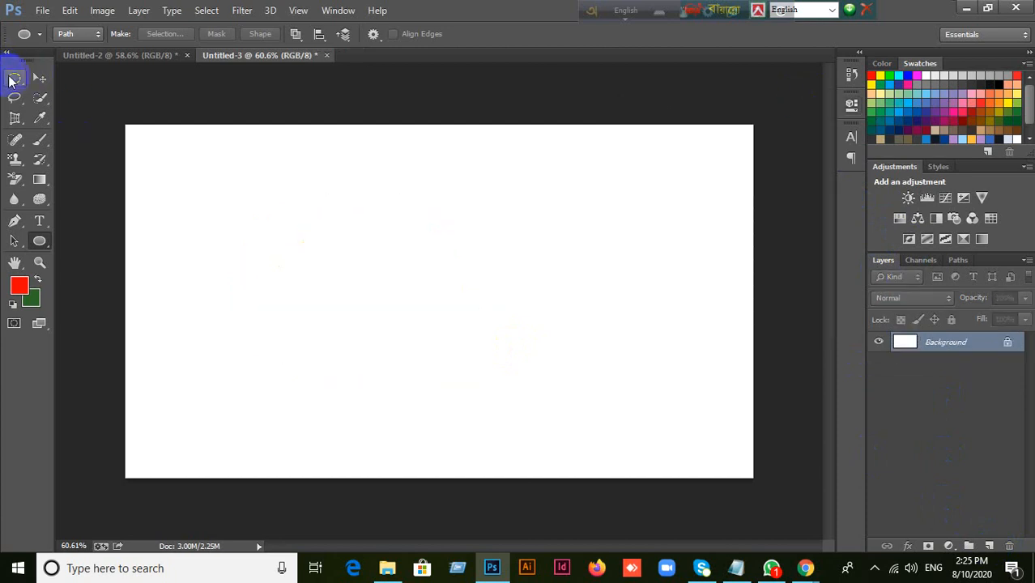
# Draw a rectangular selection near the canvas centre with the Rectangular Marquee Tool and fill it with red on a new layer.
pyautogui.moveTo(14, 78); pyautogui.dragTo(67, 76)
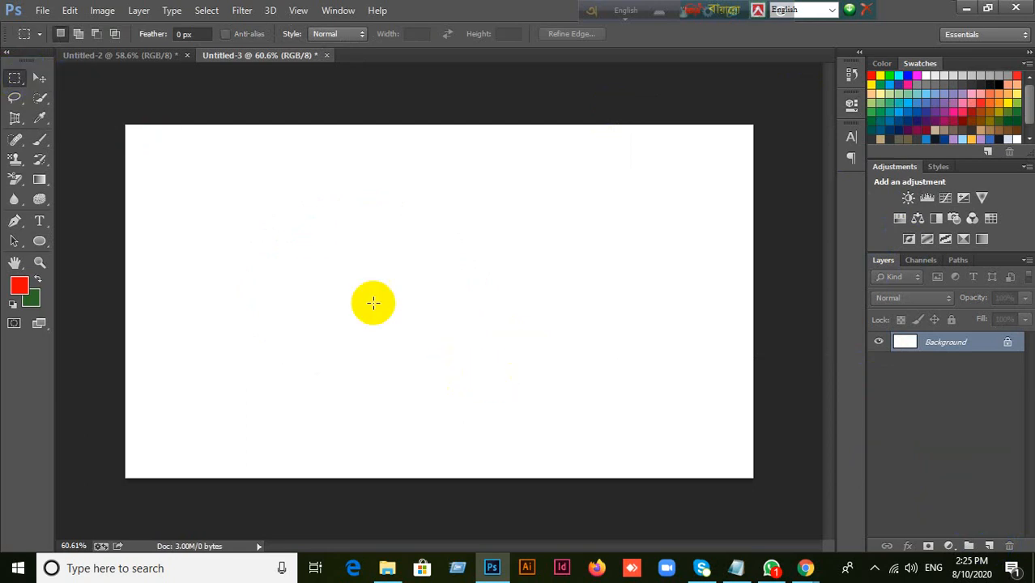
pyautogui.moveTo(309, 208); pyautogui.dragTo(519, 373)
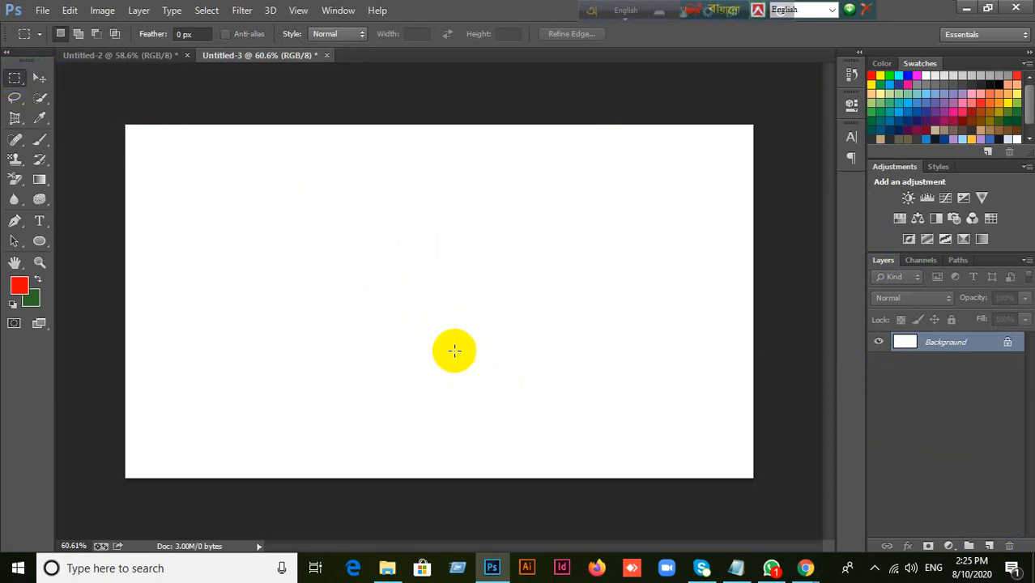
pyautogui.click(988, 546)
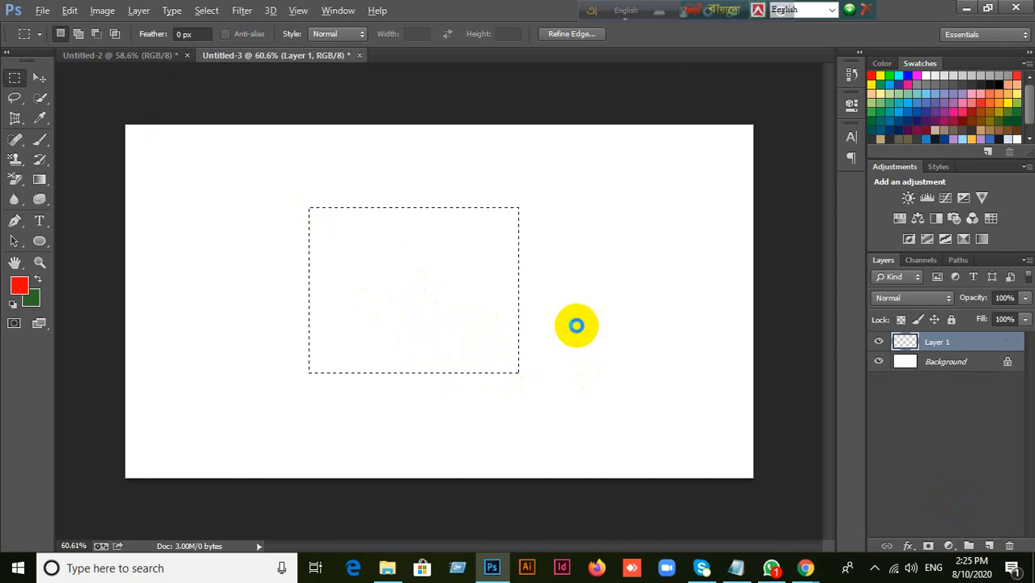
pyautogui.hotkey('alt', 'BackSpace')
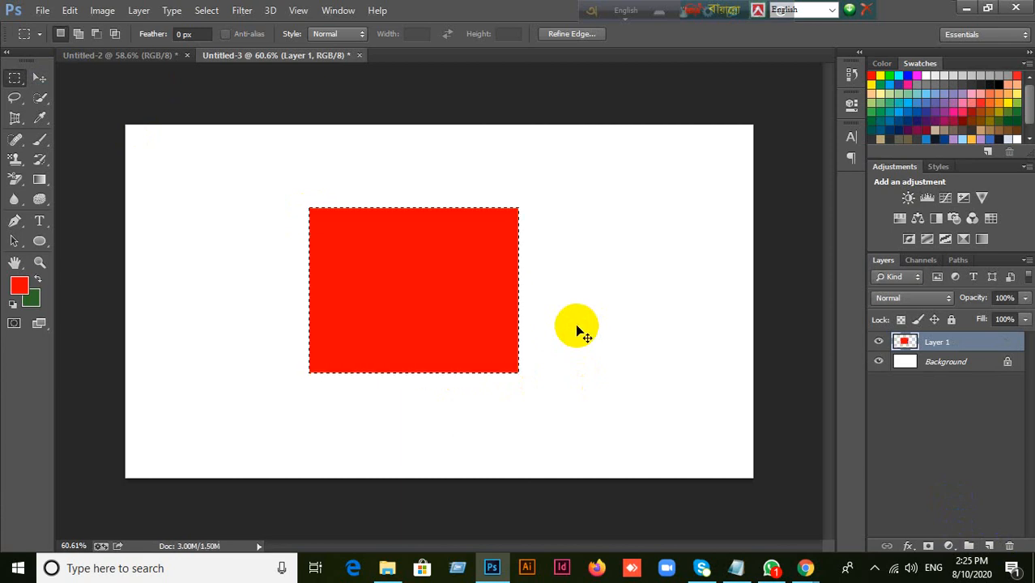
pyautogui.hotkey('ctrl', 'd')
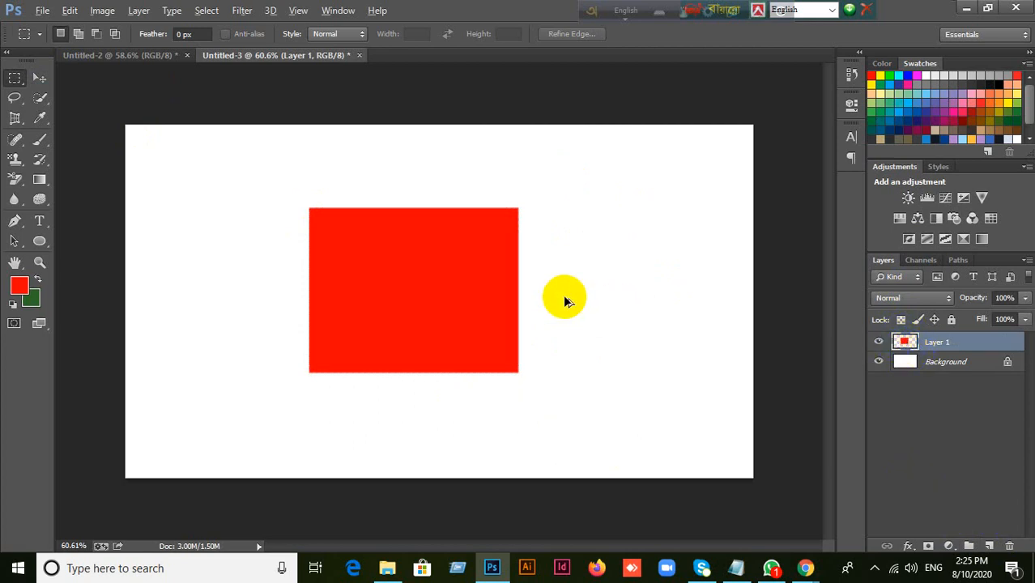
# Undo the red marquee fill, its new layer and the rectangular selection.
pyautogui.hotkey('ctrl', 'alt', 'z')
pyautogui.hotkey('ctrl', 'alt', 'z')
pyautogui.hotkey('ctrl', 'alt', 'z')
pyautogui.hotkey('ctrl', 'alt', 'z')
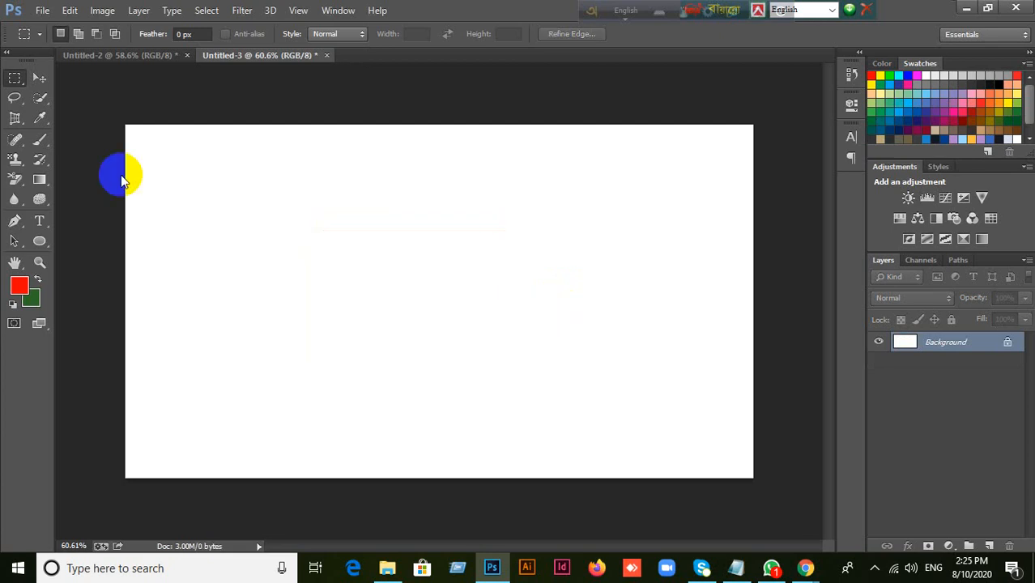
# Make the Rectangle Tool the active shape tool in place of the Ellipse Tool.
pyautogui.click(44, 79)
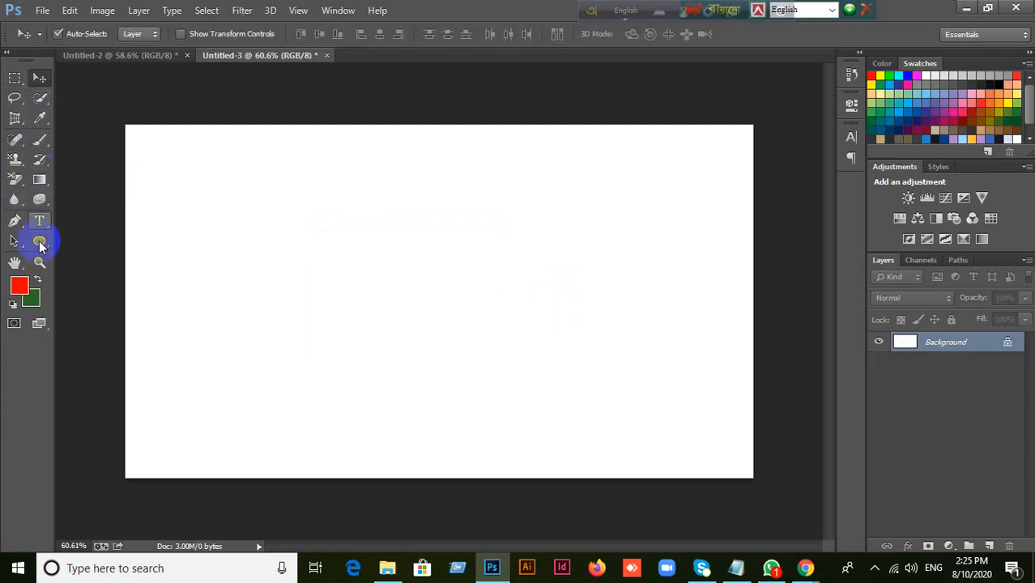
pyautogui.click(40, 245)
pyautogui.click(76, 242)
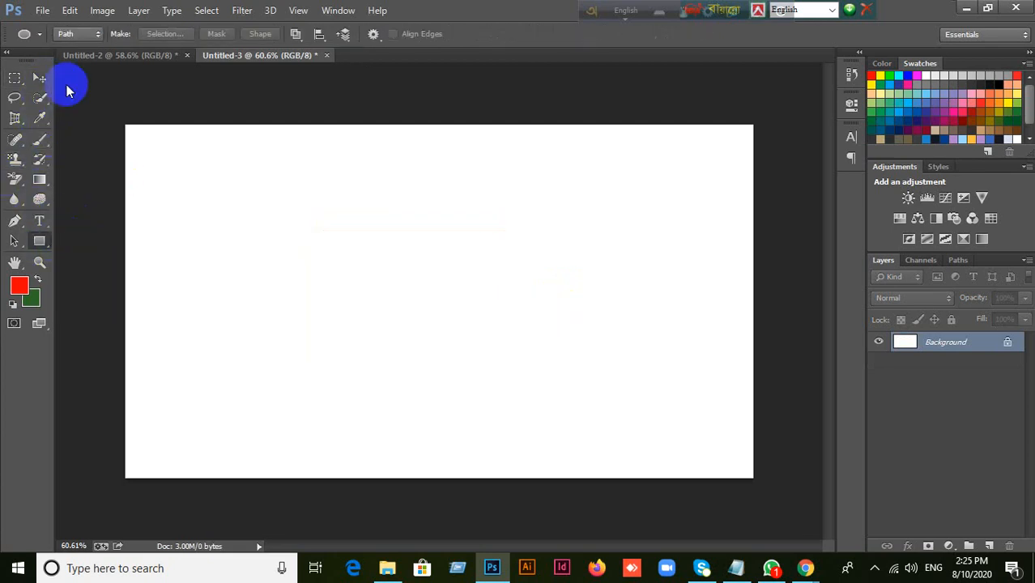
# Draw a rectangular marquee selection left of the canvas centre, fill it with red on a new layer and deselect it.
pyautogui.click(15, 79)
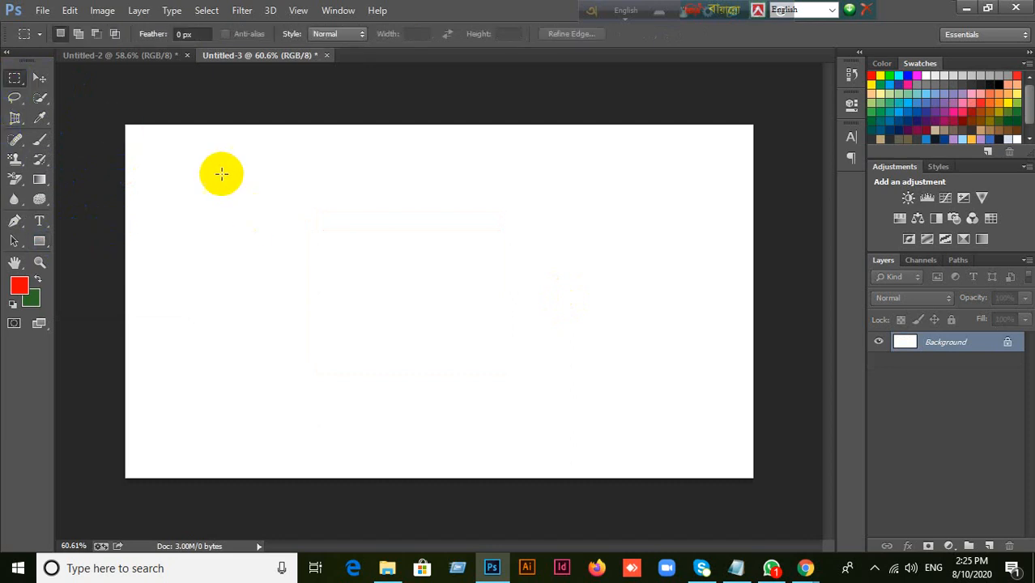
pyautogui.moveTo(226, 170); pyautogui.dragTo(456, 353)
pyautogui.click(989, 546)
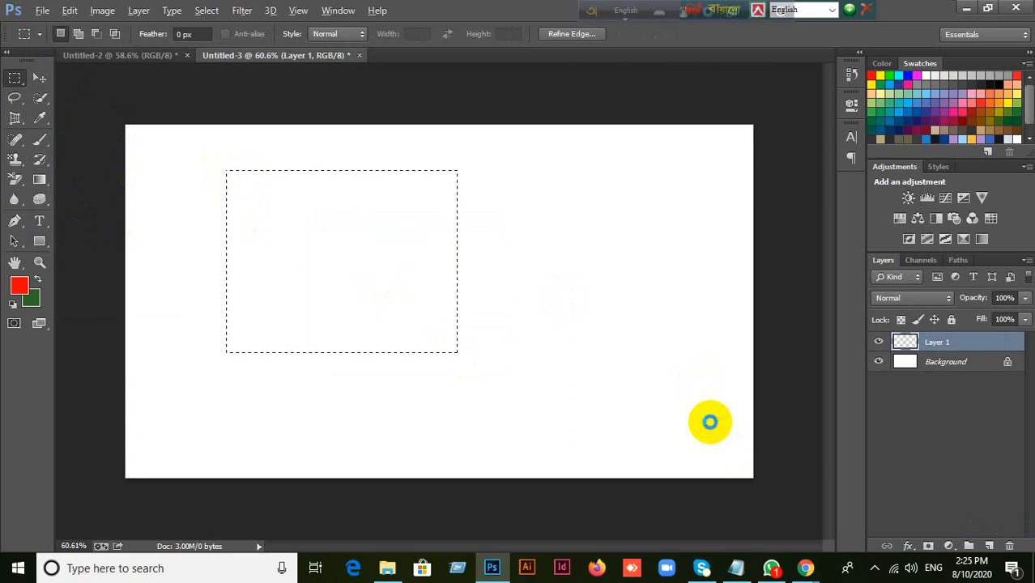
pyautogui.hotkey('alt', 'BackSpace')
pyautogui.hotkey('ctrl', 'd')
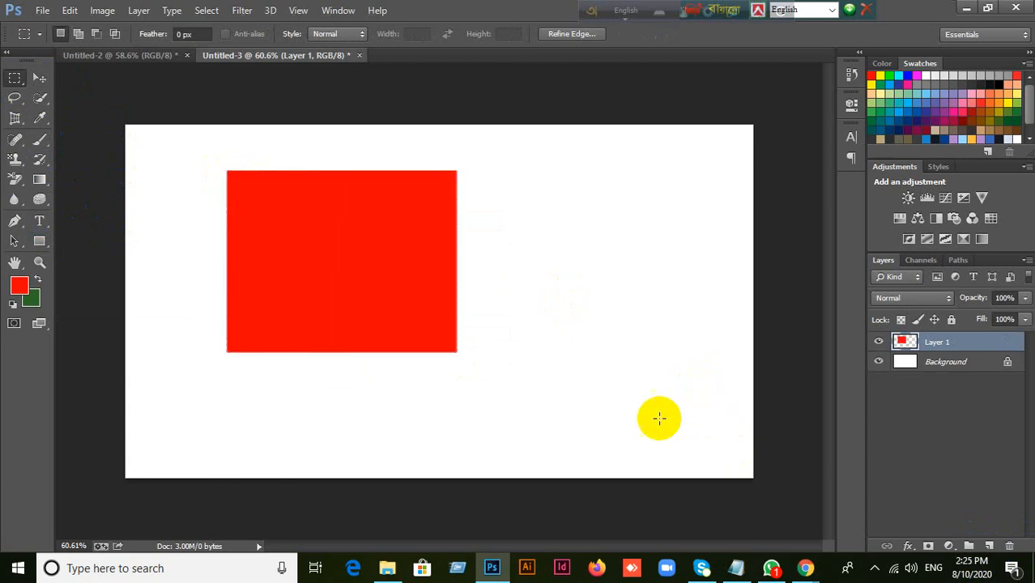
# Set the Rectangle Tool to Pixels mode and draw a red rectangle on a new layer, right of the existing one.
pyautogui.click(40, 242)
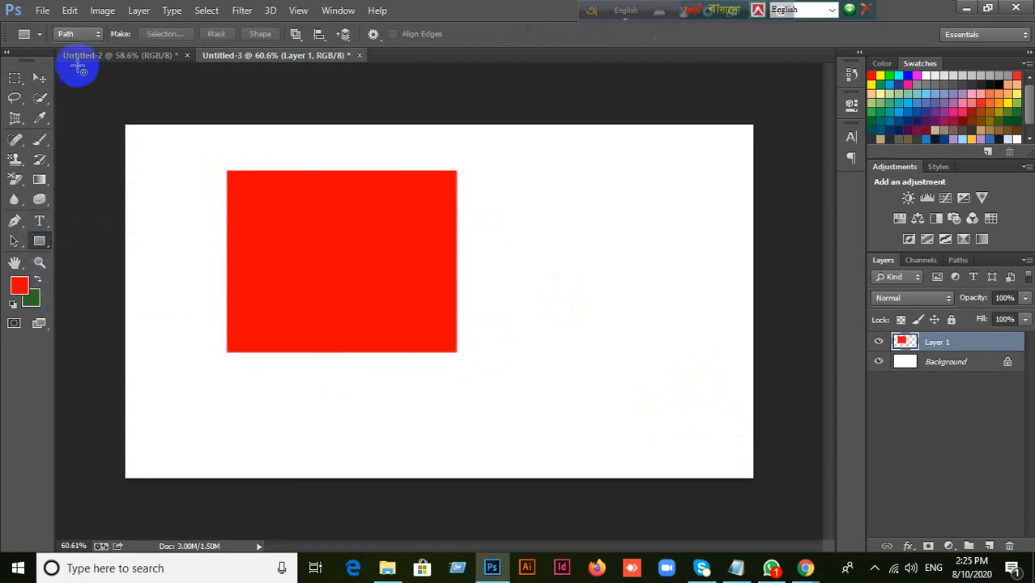
pyautogui.click(85, 37)
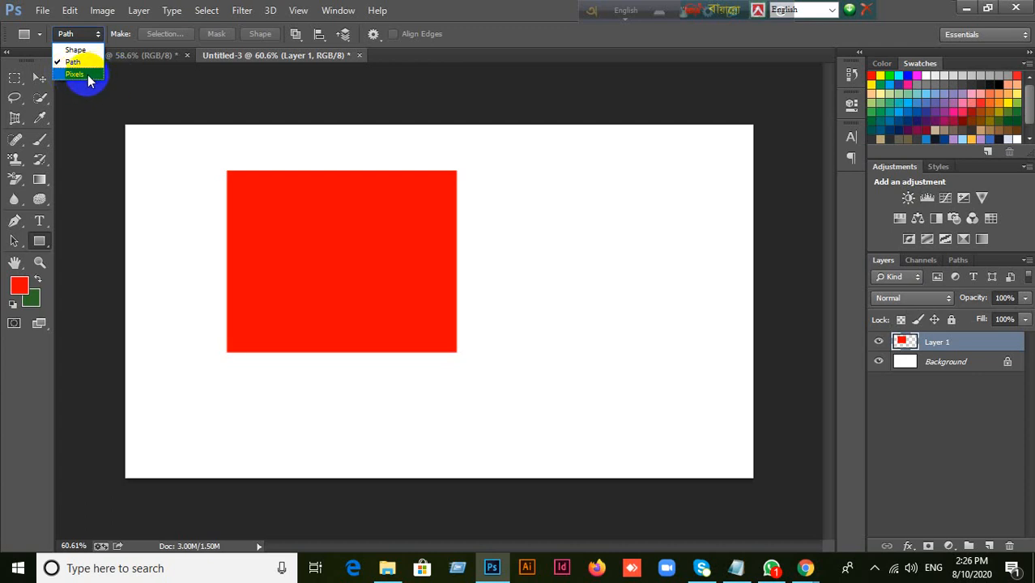
pyautogui.click(78, 75)
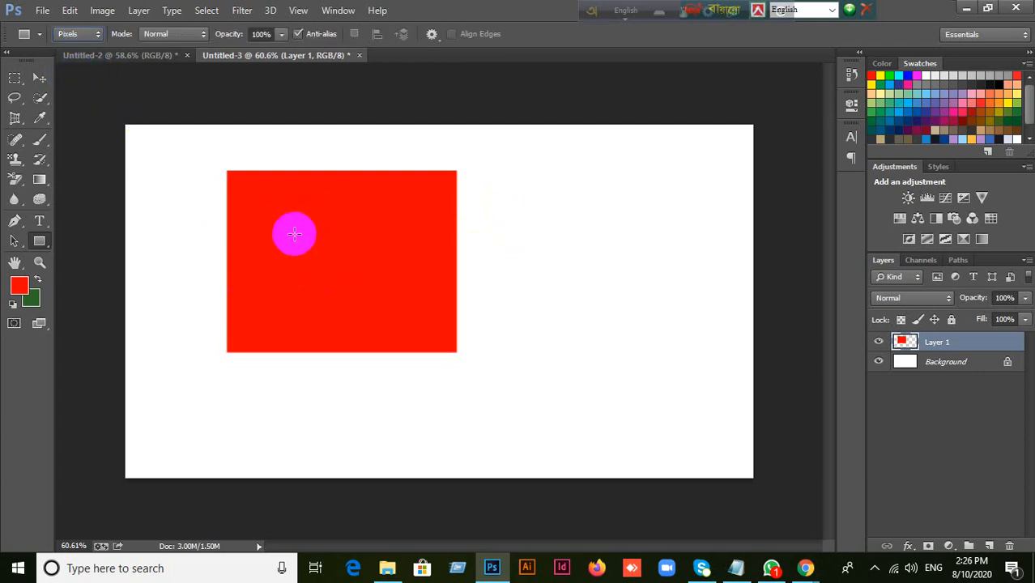
pyautogui.click(991, 545)
pyautogui.moveTo(499, 168); pyautogui.dragTo(707, 362)
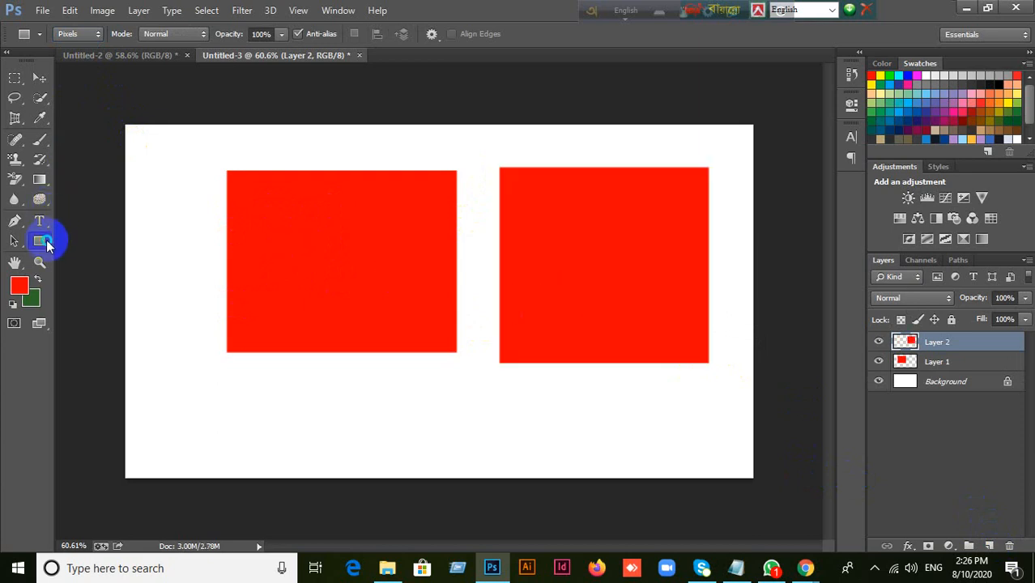
# Set the Rectangle Tool to Shape mode and draw a red rectangle about 336 × 223 px in the canvas's lower-left corner.
pyautogui.rightClick(39, 240)
pyautogui.click(89, 238)
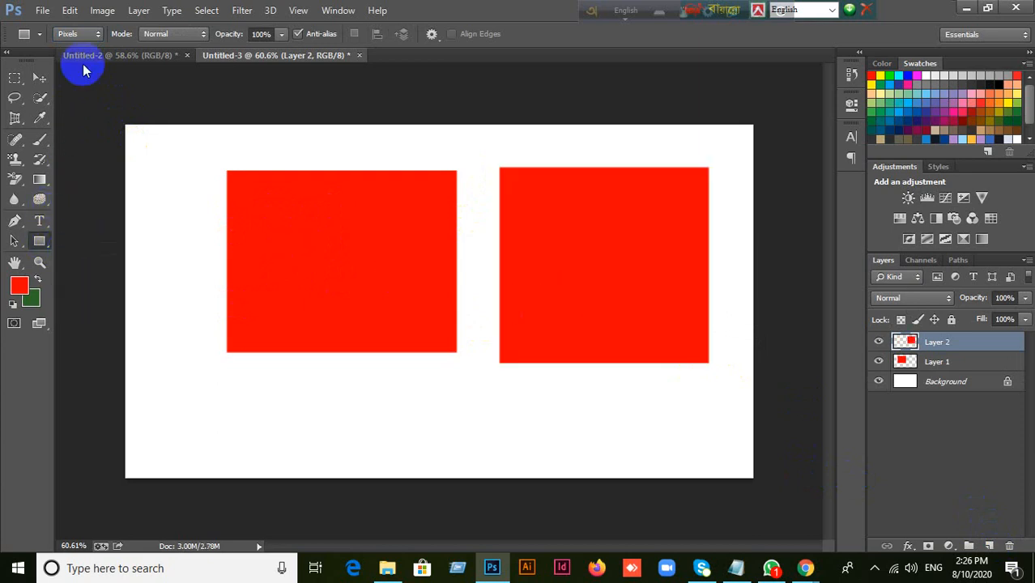
pyautogui.click(79, 34)
pyautogui.click(77, 50)
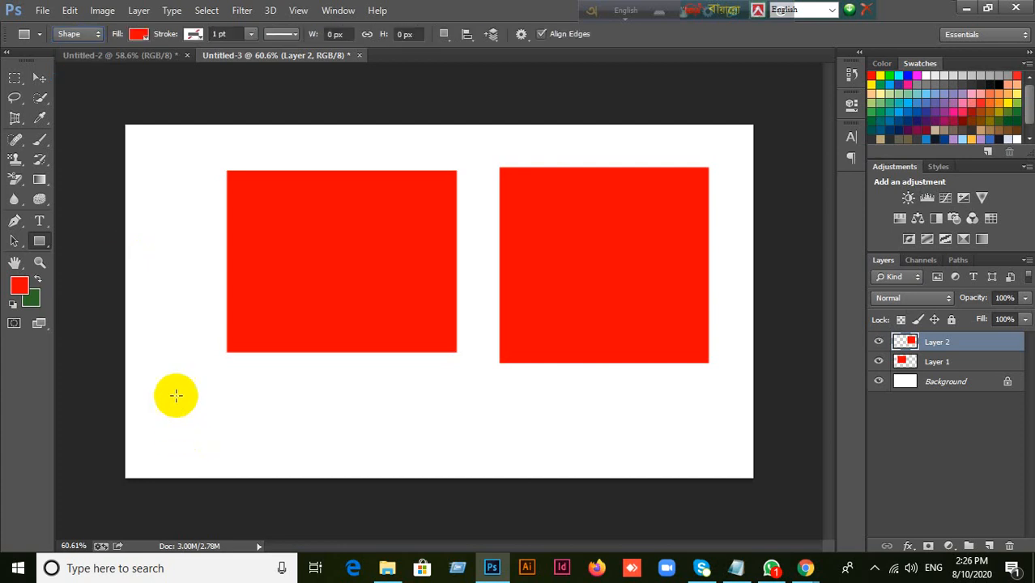
pyautogui.moveTo(146, 324)
pyautogui.mouseDown()
pyautogui.moveTo(201, 405)
pyautogui.moveTo(196, 397)
pyautogui.moveTo(208, 438)
pyautogui.moveTo(315, 472)
pyautogui.mouseUp()
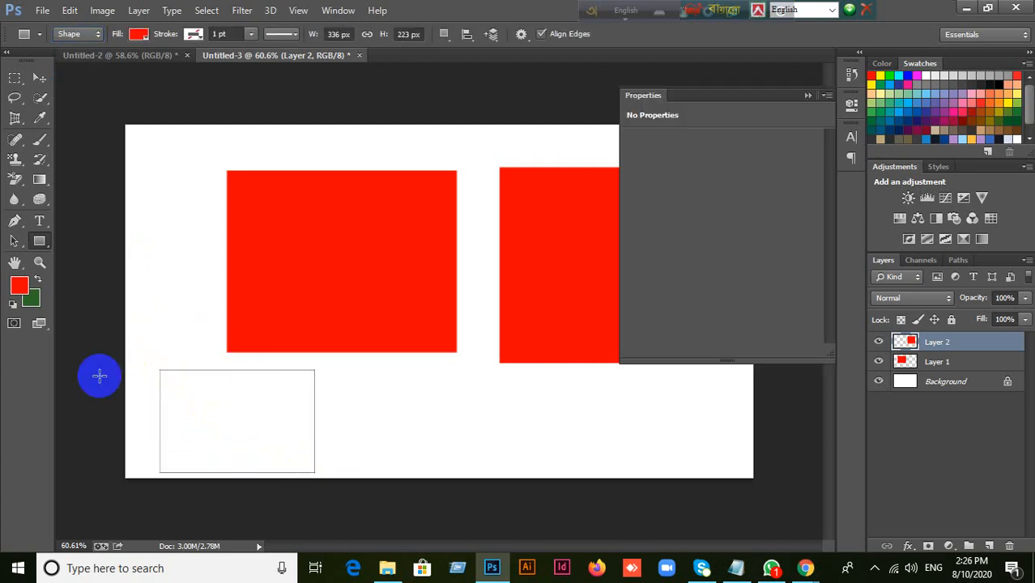
pyautogui.click(805, 94)
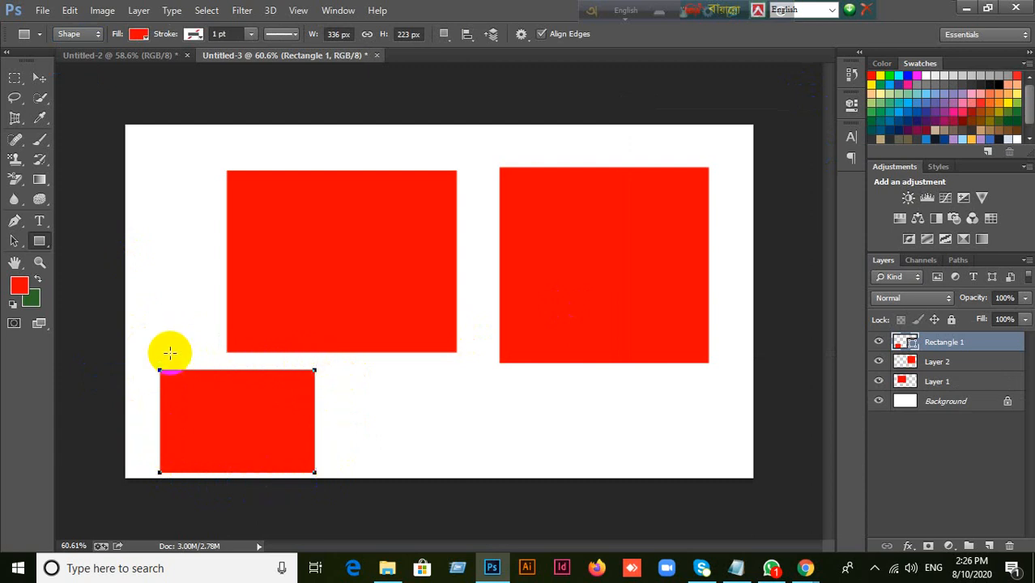
# Try to select the two upper red rectangles as paths by marqueeing over them with the Path Selection Tool.
pyautogui.click(38, 77)
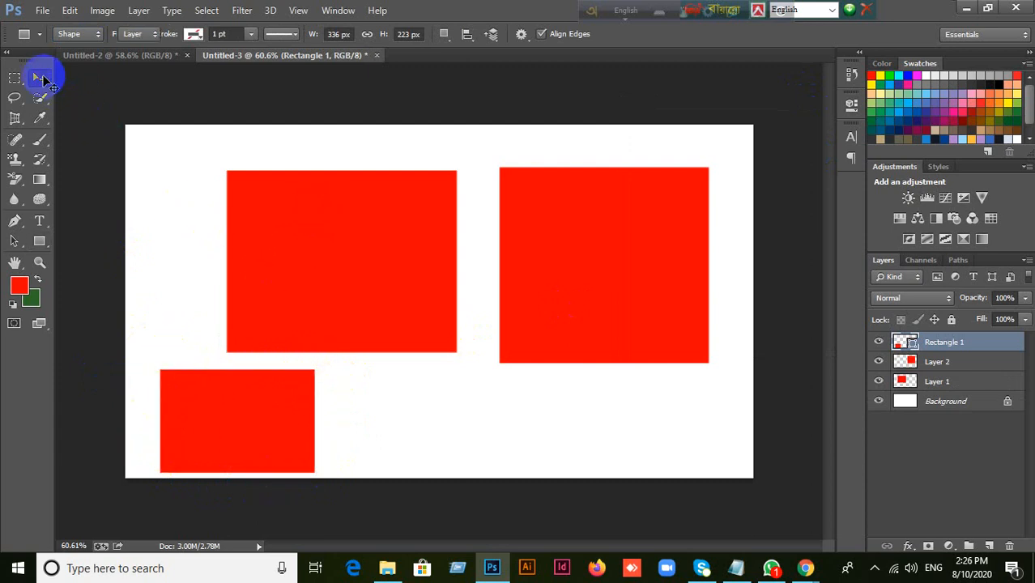
pyautogui.moveTo(19, 241); pyautogui.dragTo(58, 252)
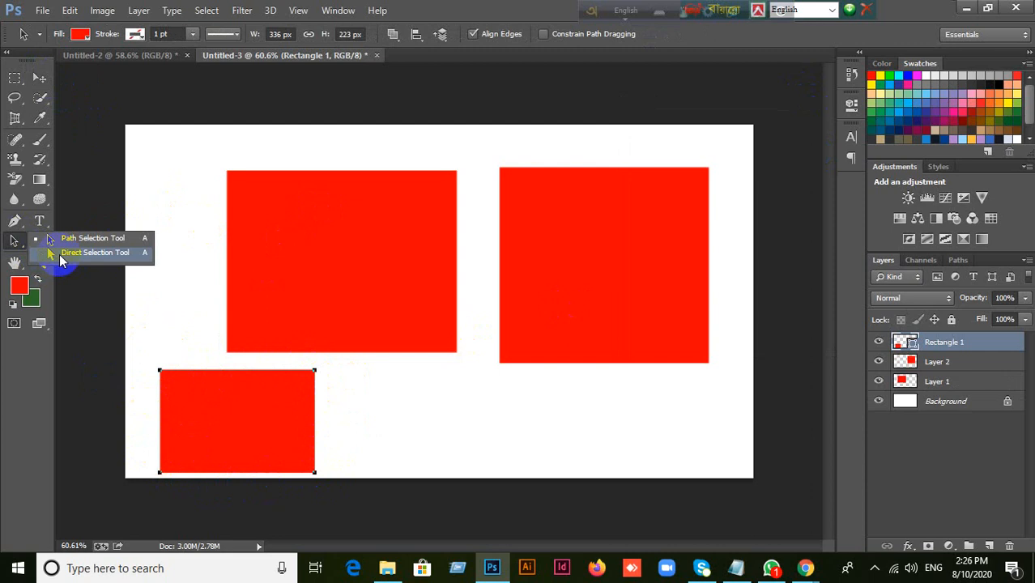
pyautogui.moveTo(204, 153); pyautogui.dragTo(305, 232)
pyautogui.moveTo(505, 144); pyautogui.dragTo(654, 317)
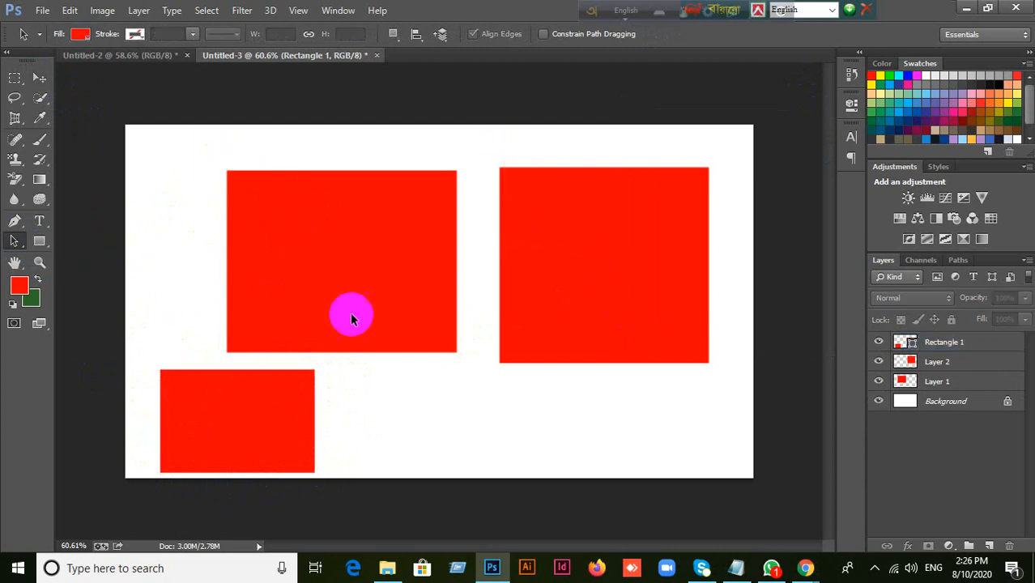
pyautogui.click(14, 79)
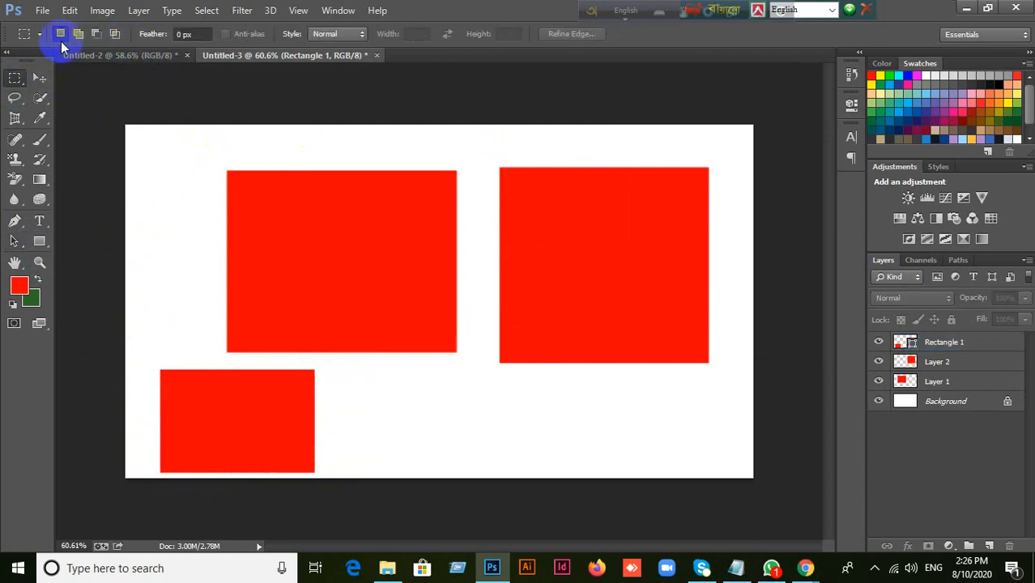
pyautogui.click(33, 37)
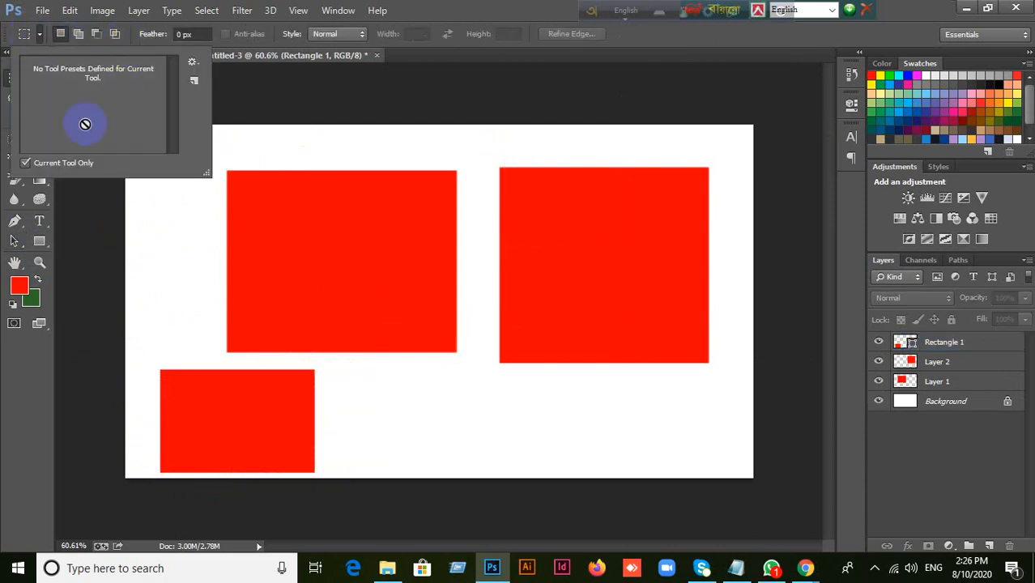
pyautogui.click(454, 12)
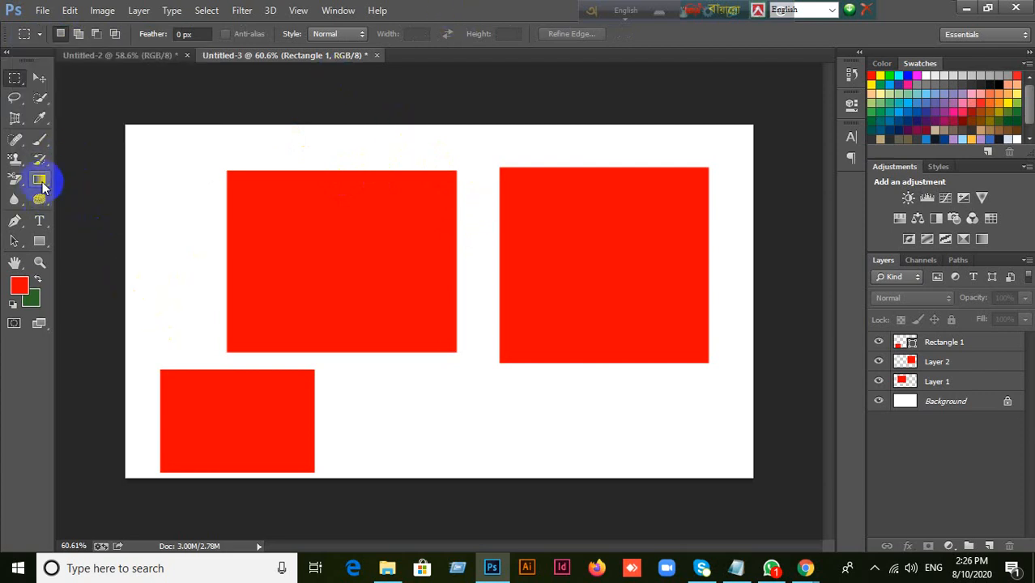
pyautogui.moveTo(50, 244); pyautogui.dragTo(75, 243)
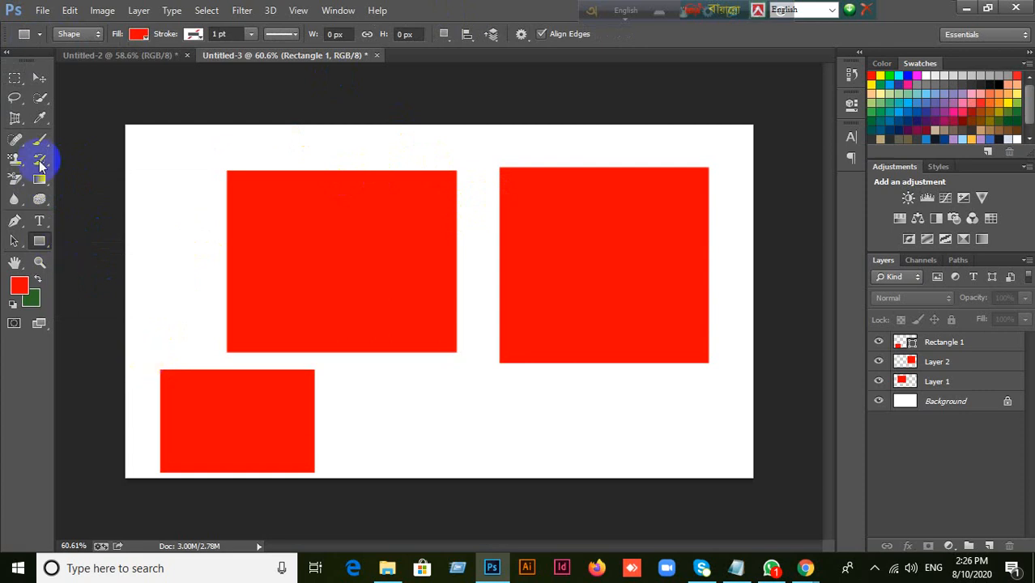
# Move the small lower-left rectangle shape slightly up and to the left with the Move Tool.
pyautogui.click(38, 85)
pyautogui.moveTo(166, 418); pyautogui.dragTo(161, 413)
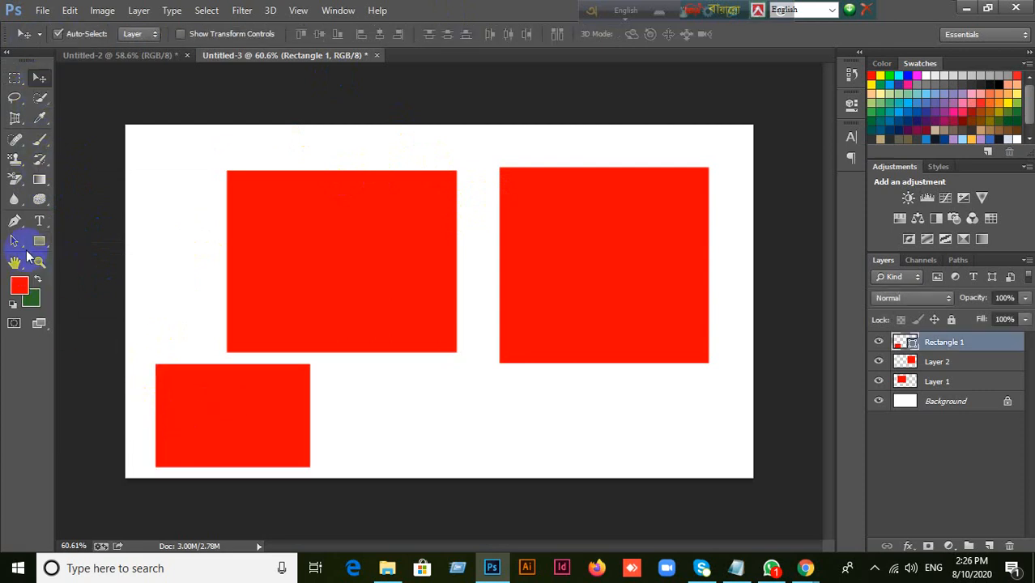
# Distort the small lower-left rectangle shape by moving its upper-left anchor point far right with the Direct Selection Tool, widening it to about 711 px.
pyautogui.click(18, 245)
pyautogui.rightClick(18, 245)
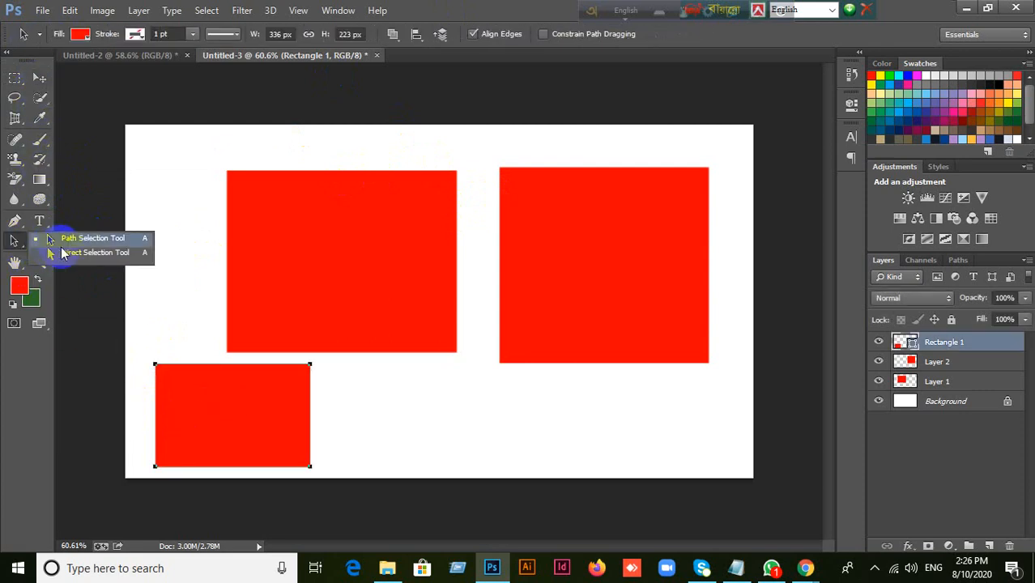
pyautogui.click(69, 234)
pyautogui.moveTo(140, 352)
pyautogui.mouseDown()
pyautogui.moveTo(211, 439)
pyautogui.moveTo(155, 355)
pyautogui.moveTo(422, 418)
pyautogui.moveTo(482, 417)
pyautogui.mouseUp()
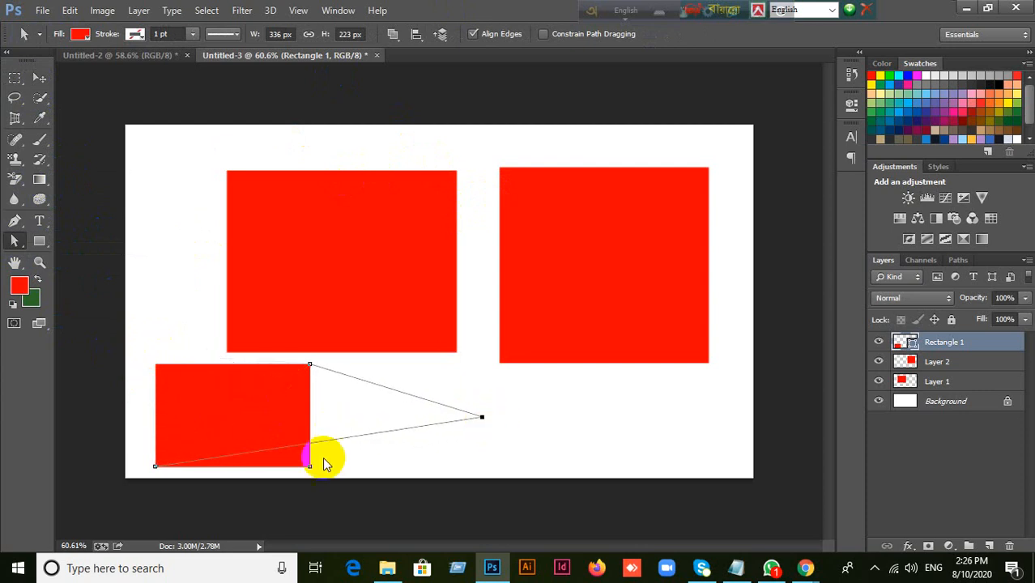
pyautogui.click(477, 225)
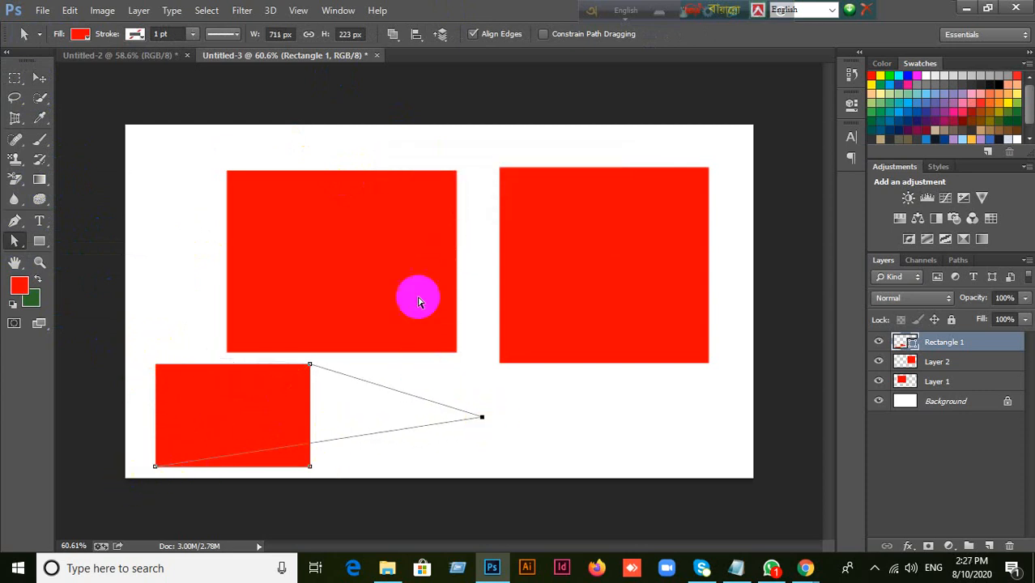
pyautogui.moveTo(134, 444)
pyautogui.mouseDown()
pyautogui.moveTo(179, 494)
pyautogui.moveTo(176, 450)
pyautogui.moveTo(228, 429)
pyautogui.mouseUp()
# Move the upper-left red rectangle slightly up and right, and try to select both upper rectangles' anchor points with the Direct Selection Tool.
pyautogui.click(39, 78)
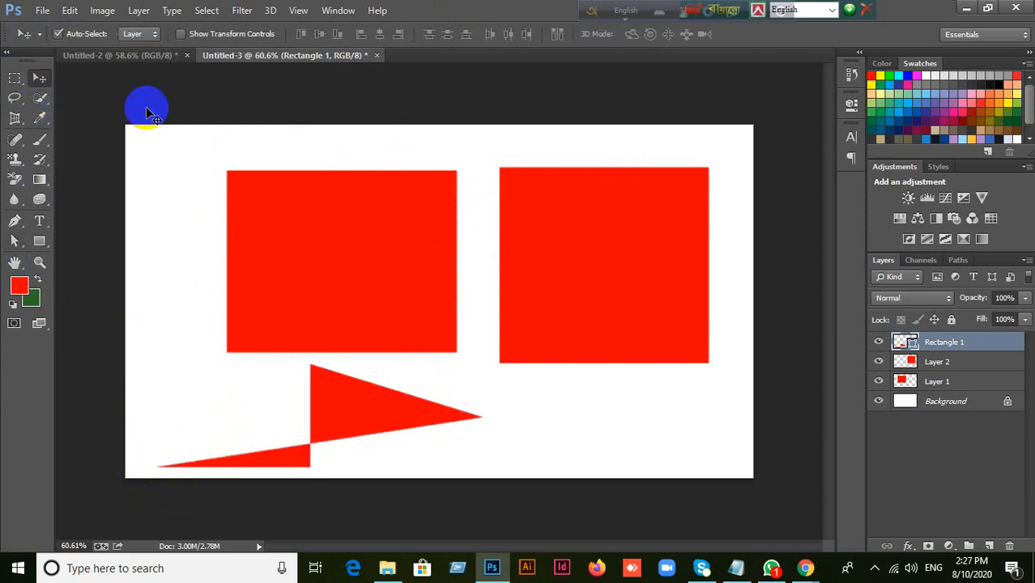
pyautogui.moveTo(398, 243); pyautogui.dragTo(534, 245)
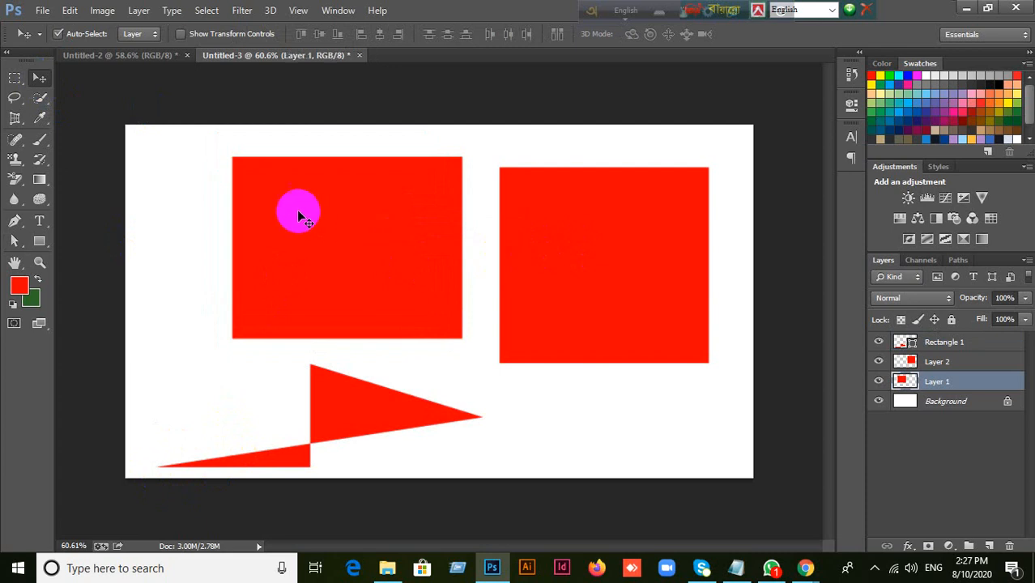
pyautogui.click(15, 241)
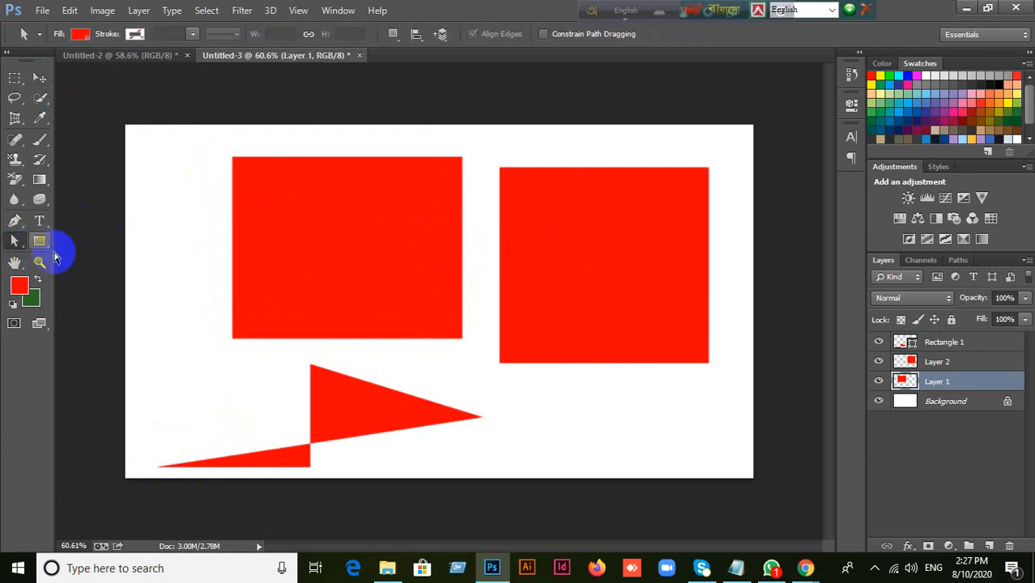
pyautogui.moveTo(201, 146); pyautogui.dragTo(325, 275)
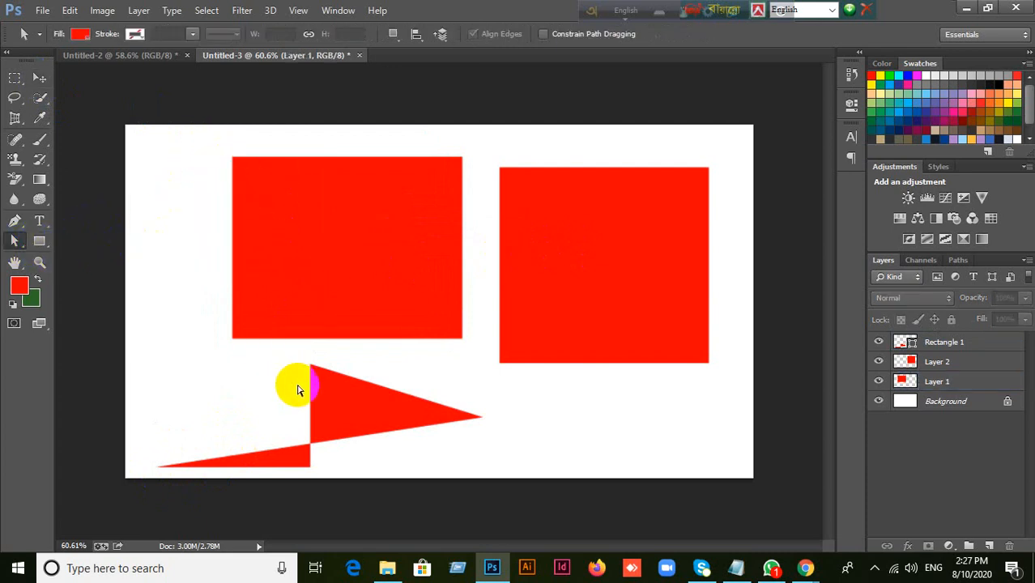
pyautogui.moveTo(512, 156); pyautogui.dragTo(621, 310)
# Delete the Rectangle 1, Layer 2 and Layer 1 layers together.
pyautogui.click(39, 78)
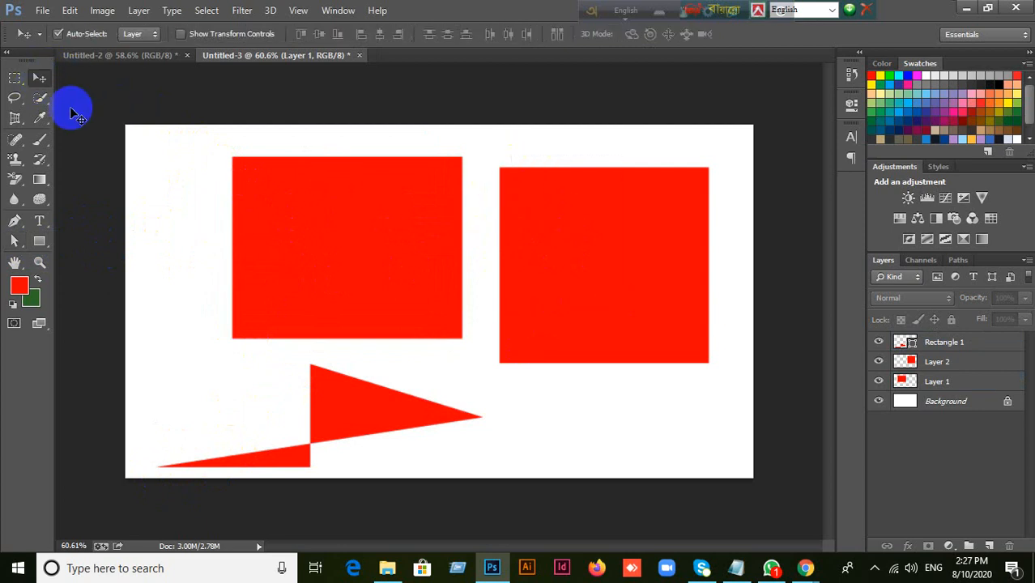
pyautogui.click(945, 349)
pyautogui.keyDown('shift'); pyautogui.click(972, 382); pyautogui.keyUp('shift')
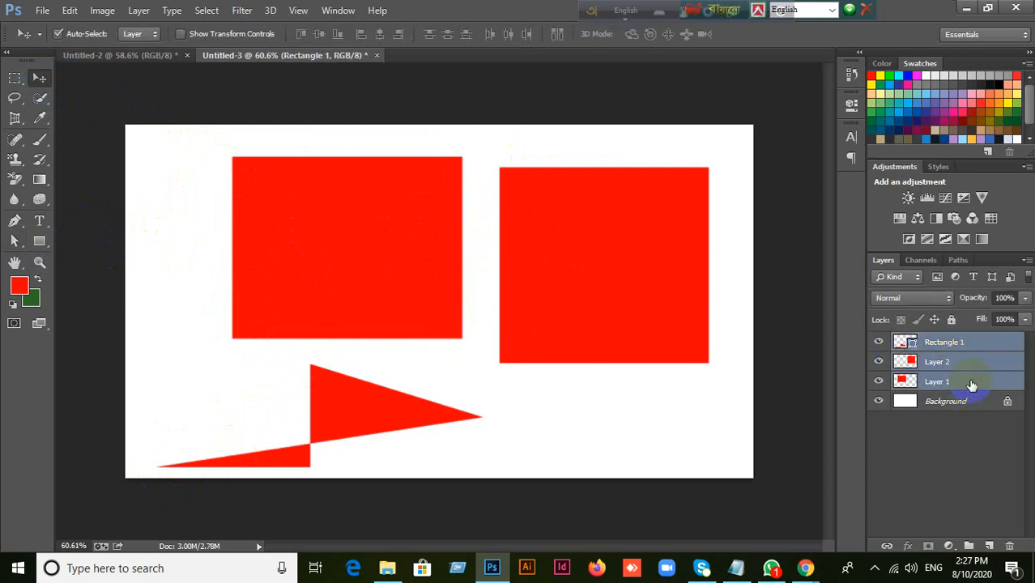
pyautogui.press('Delete')
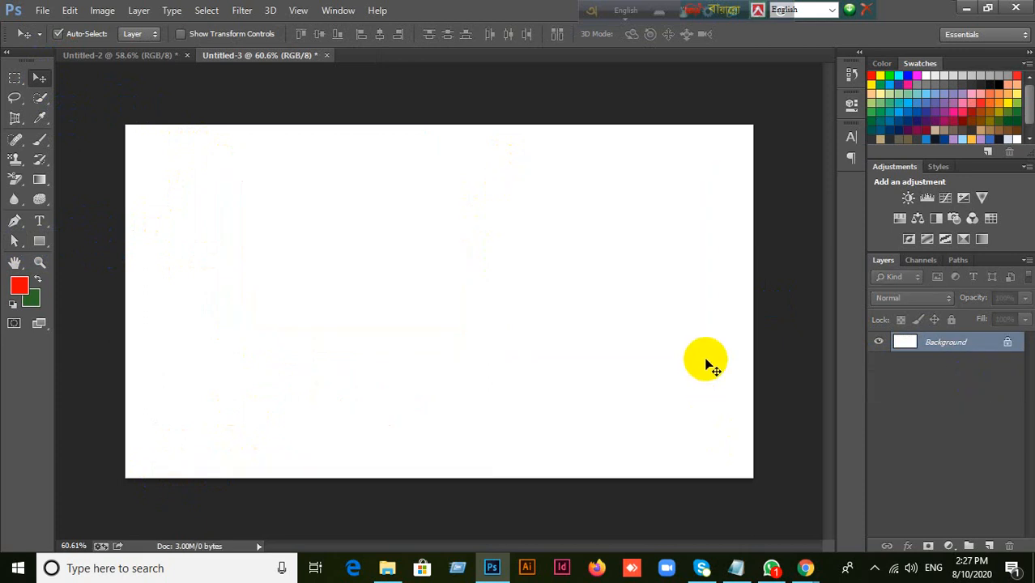
pyautogui.scroll(2, 498, 374)
pyautogui.scroll(-2, 498, 373)
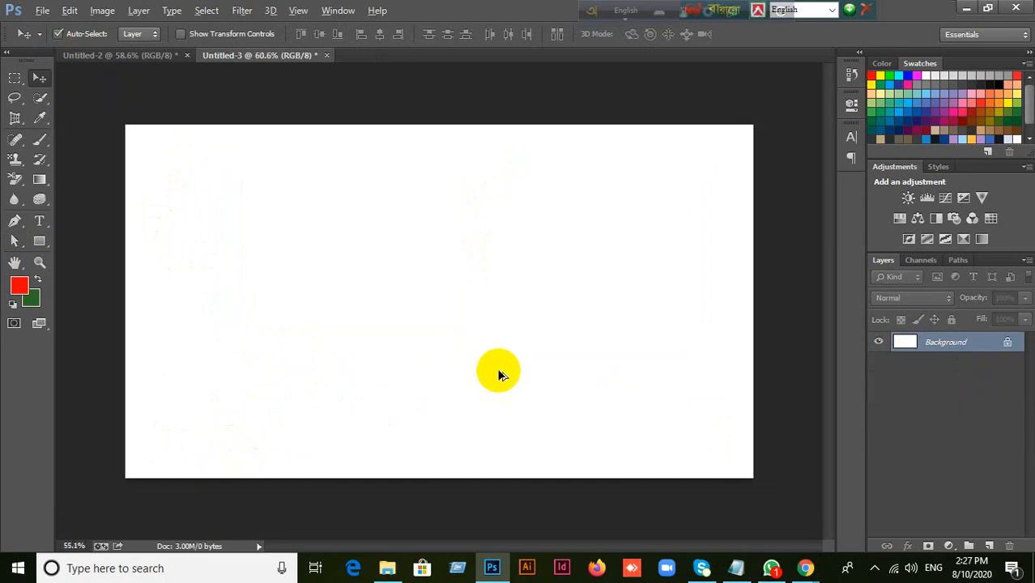
pyautogui.scroll(-1, 499, 374)
pyautogui.scroll(2, 499, 374)
pyautogui.scroll(-1, 499, 374)
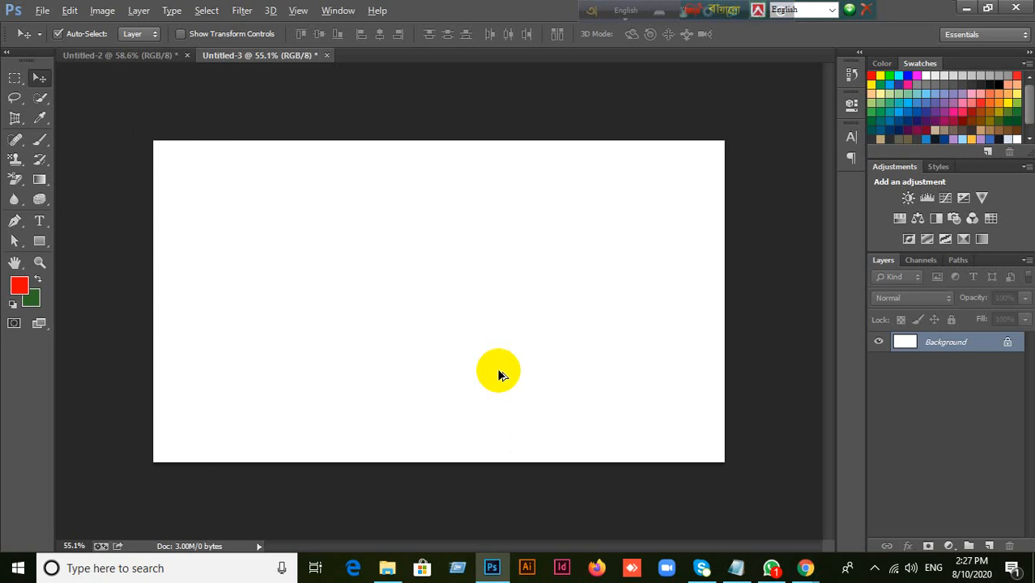
# Switch the Rectangle Tool's mode from Shape to Path and on to Pixels.
pyautogui.click(40, 243)
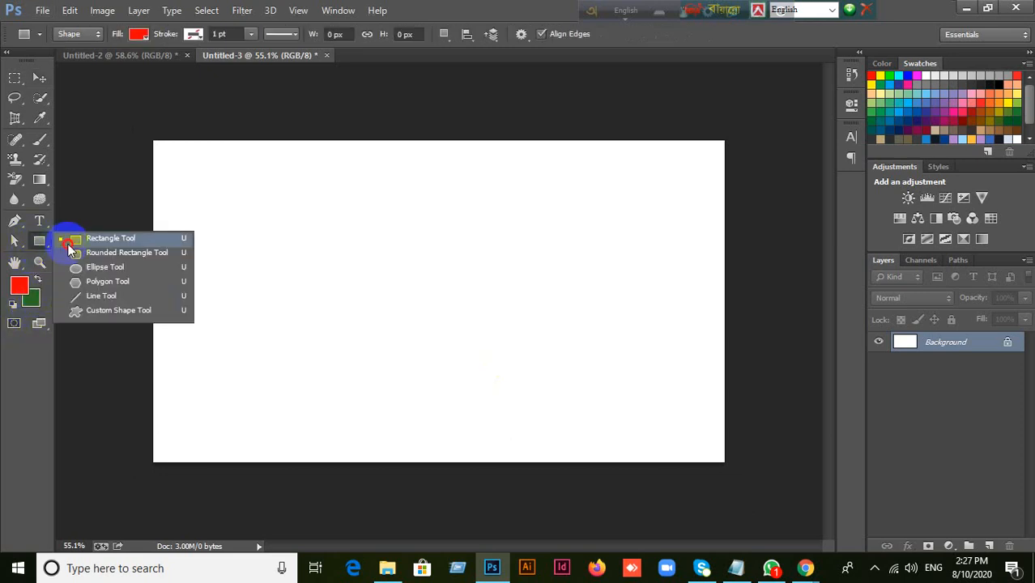
pyautogui.click(68, 243)
pyautogui.click(68, 34)
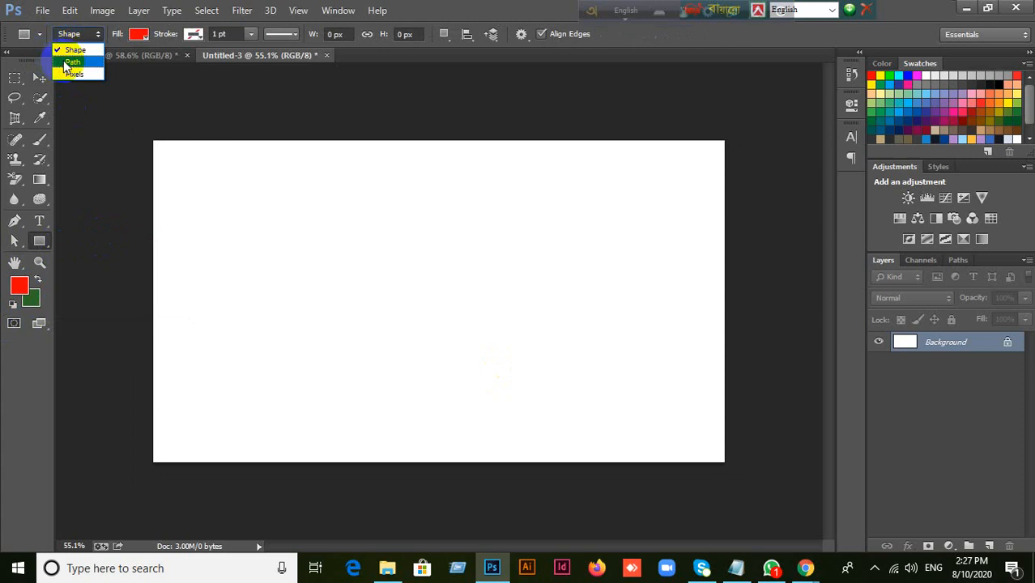
pyautogui.click(70, 62)
pyautogui.click(70, 34)
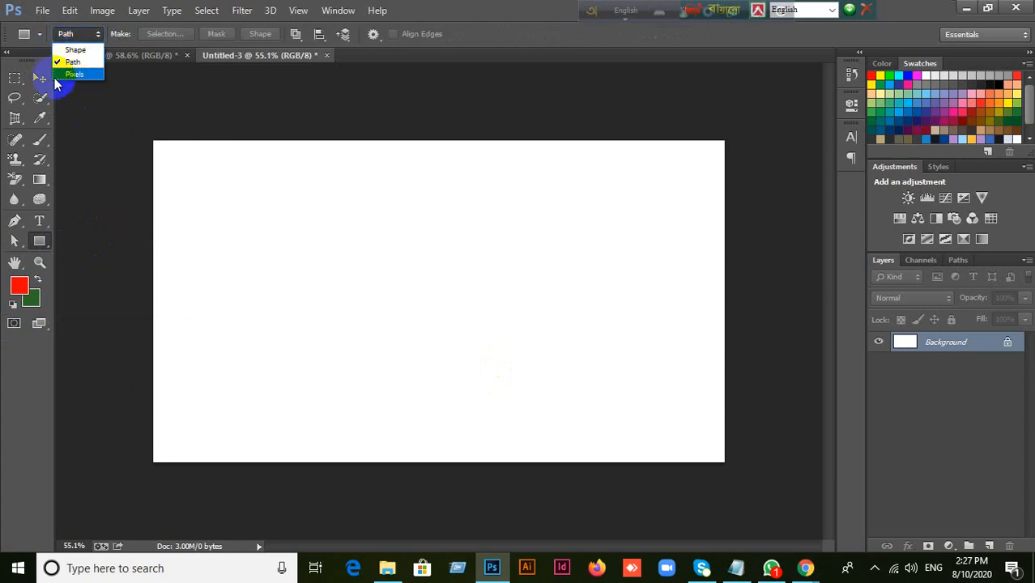
pyautogui.click(76, 75)
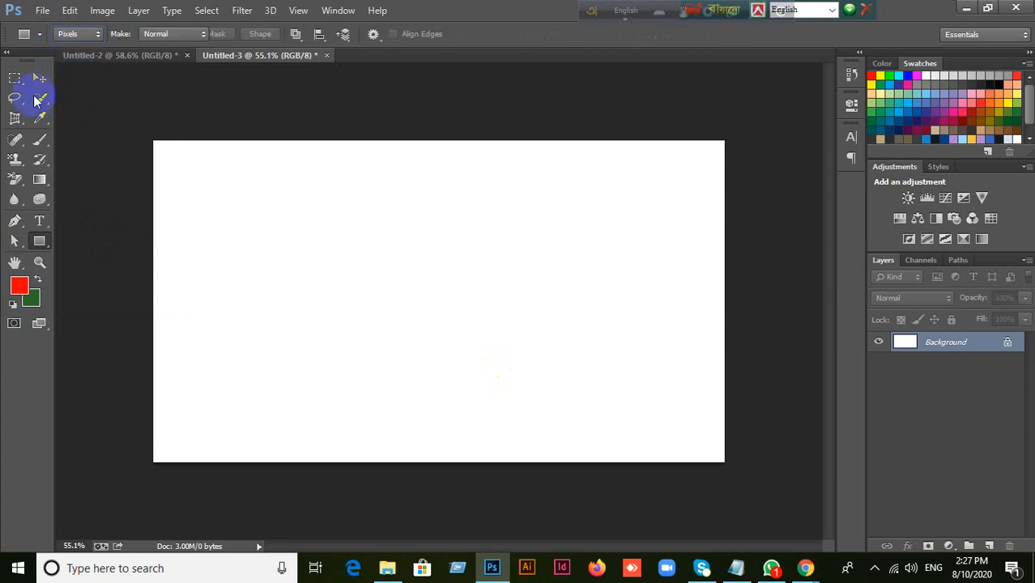
# Make a rectangular marquee selection in the left half of the canvas, fill it with the red foreground colour and deselect it.
pyautogui.click(14, 79)
pyautogui.moveTo(231, 205); pyautogui.dragTo(433, 376)
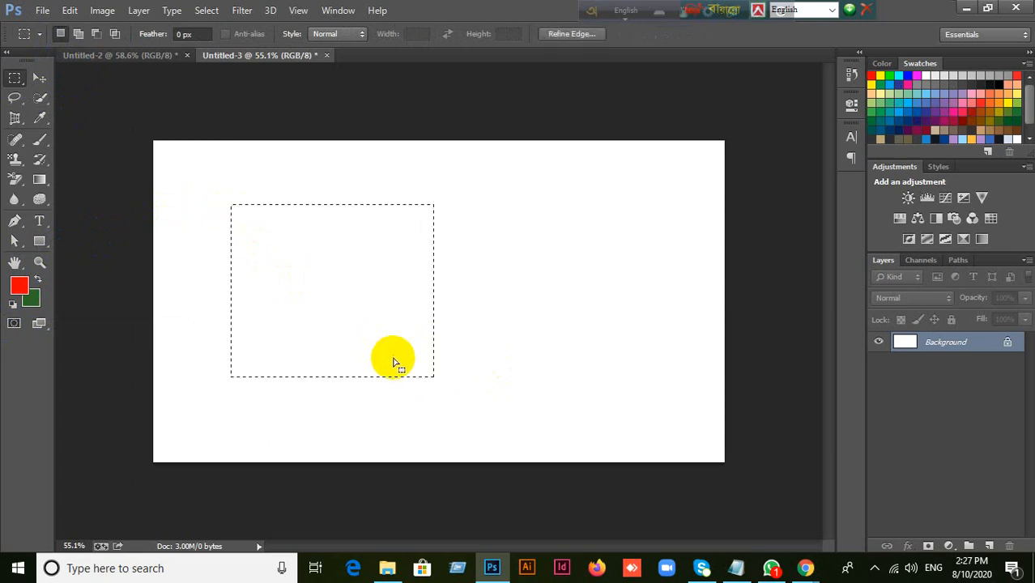
pyautogui.hotkey('alt', 'BackSpace')
pyautogui.hotkey('ctrl', 'd')
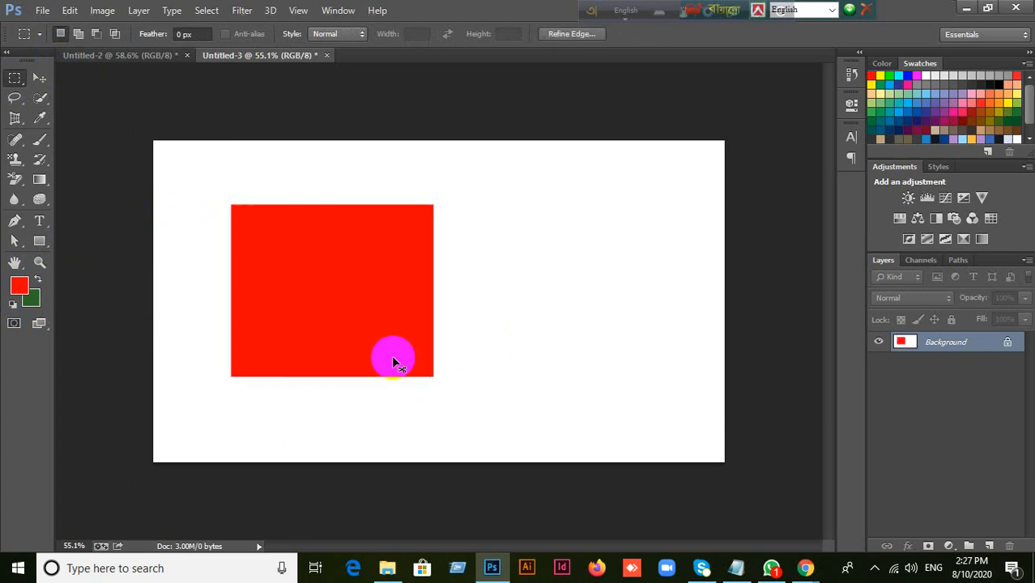
# Undo the deselection, the red fill and the rectangular marquee selection.
pyautogui.hotkey('ctrl', 'alt', 'z')
pyautogui.hotkey('ctrl', 'alt', 'z')
pyautogui.hotkey('ctrl', 'alt', 'z')
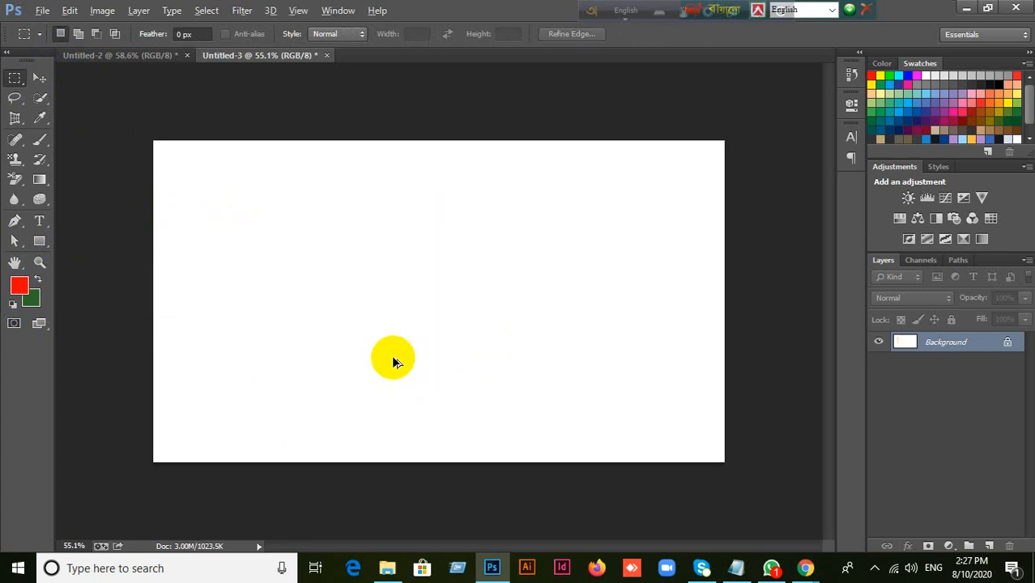
# Set the Rectangle Tool's mode to Shape, switch it to Path, and return it to Shape.
pyautogui.click(39, 241)
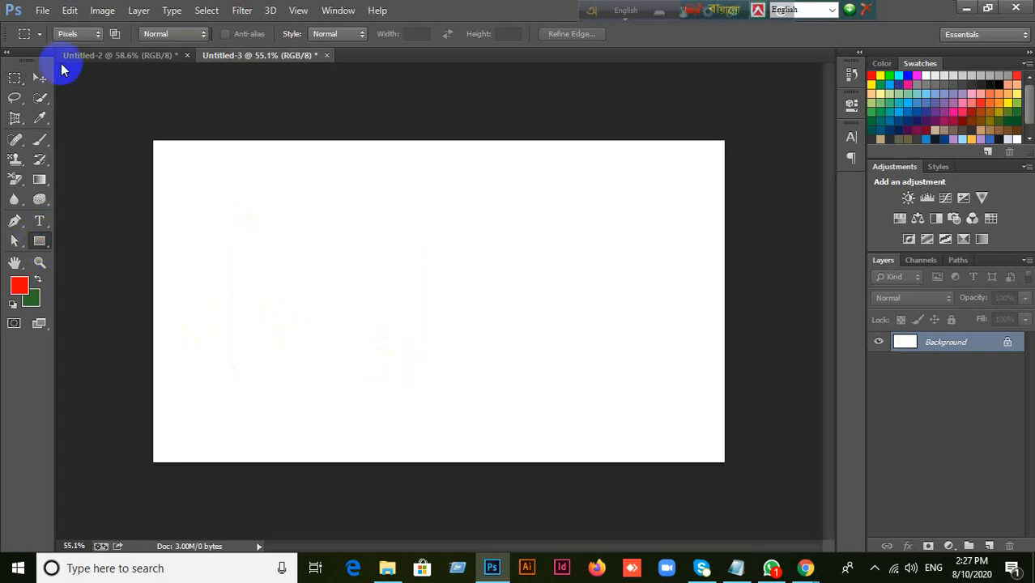
pyautogui.click(70, 33)
pyautogui.click(75, 49)
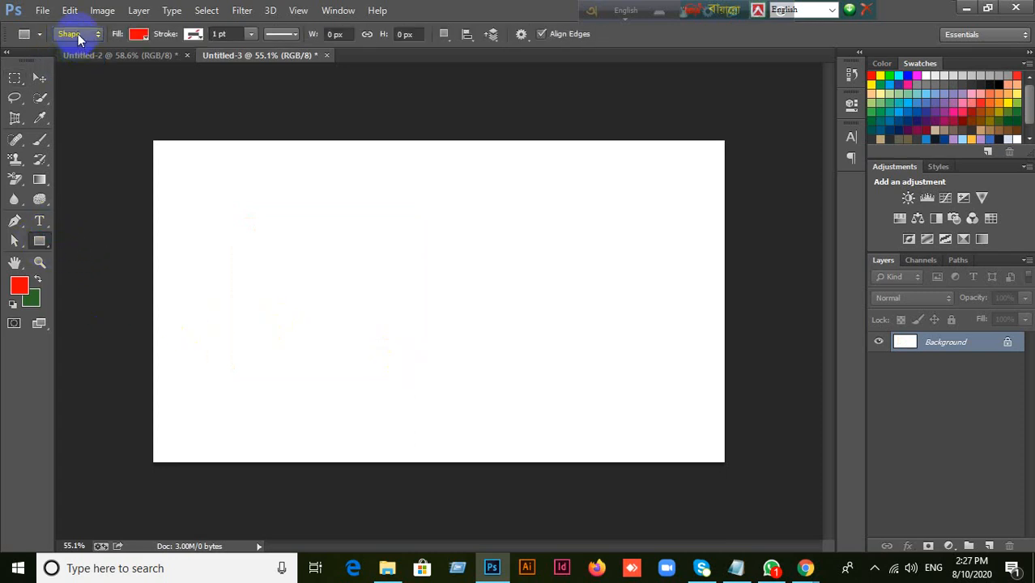
pyautogui.click(78, 34)
pyautogui.click(75, 62)
pyautogui.click(81, 36)
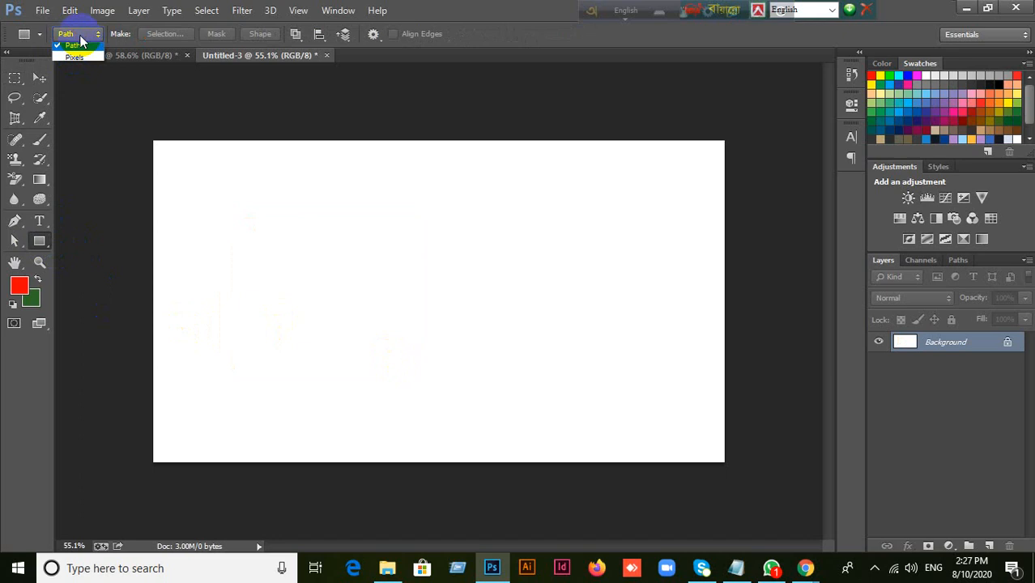
pyautogui.click(77, 50)
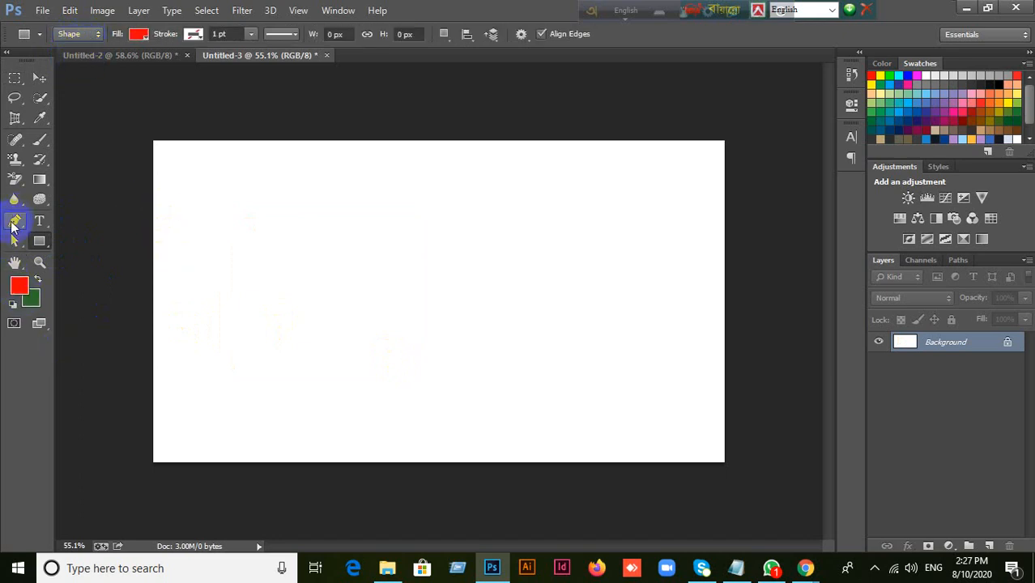
# Draw a closed, jagged eight-point red shape about 924 × 549 px across the canvas with the Pen Tool in Shape mode.
pyautogui.click(12, 222)
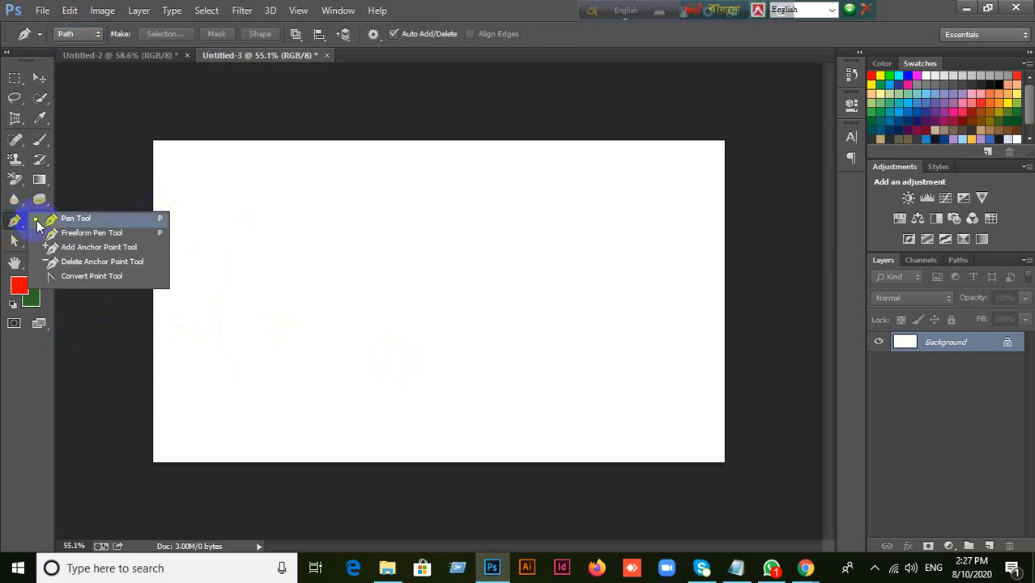
pyautogui.click(51, 221)
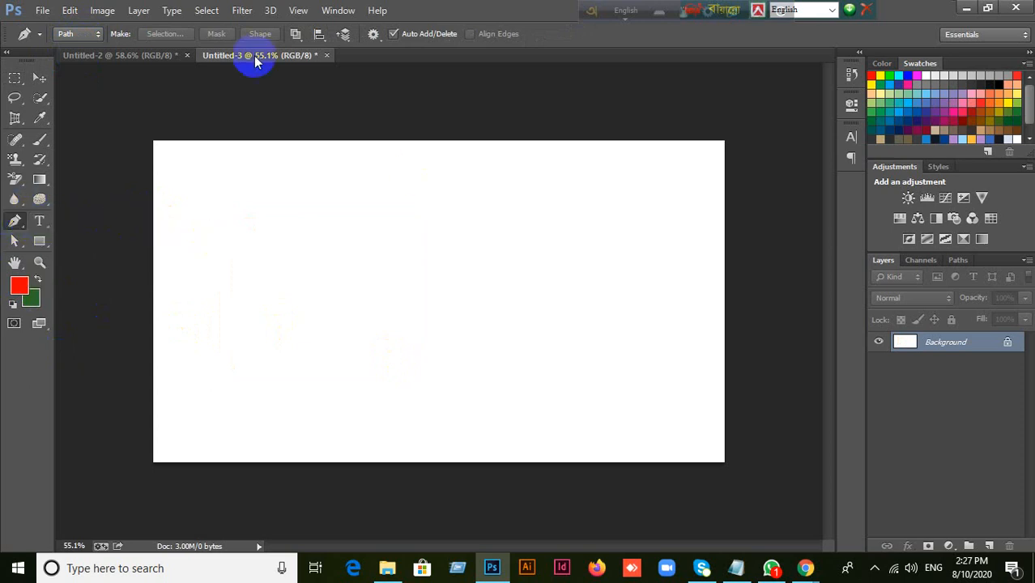
pyautogui.click(89, 36)
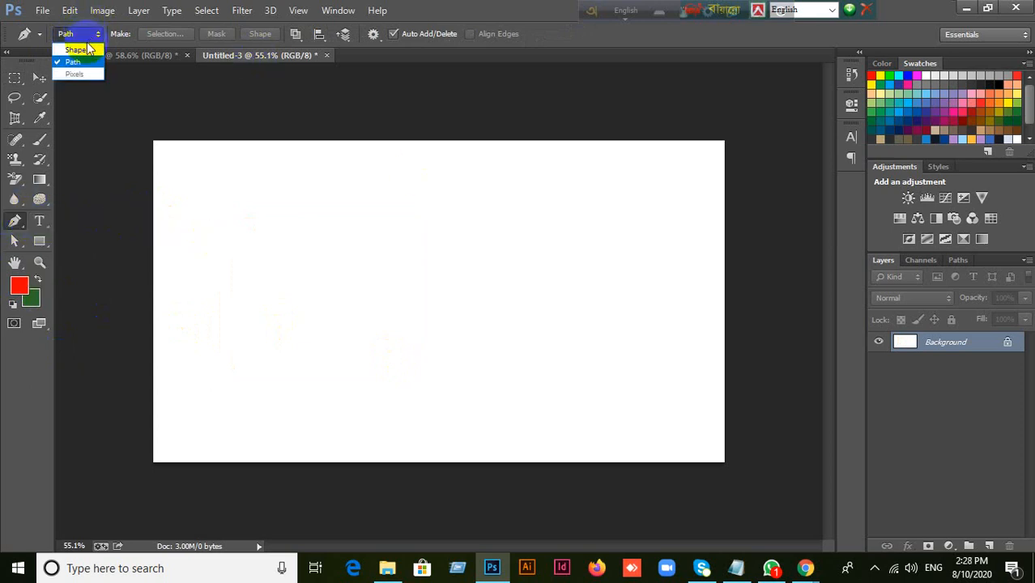
pyautogui.click(76, 50)
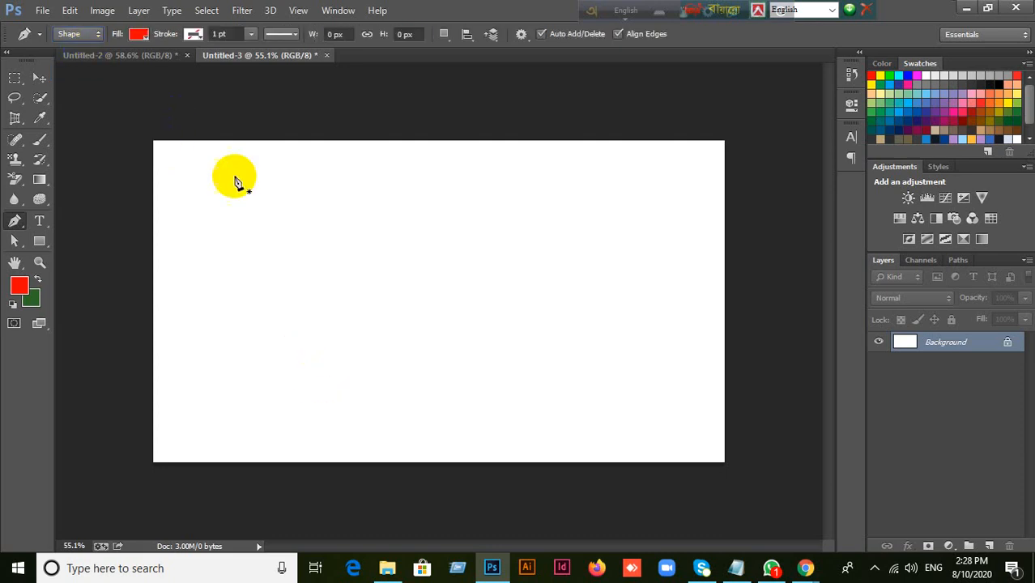
pyautogui.click(268, 204)
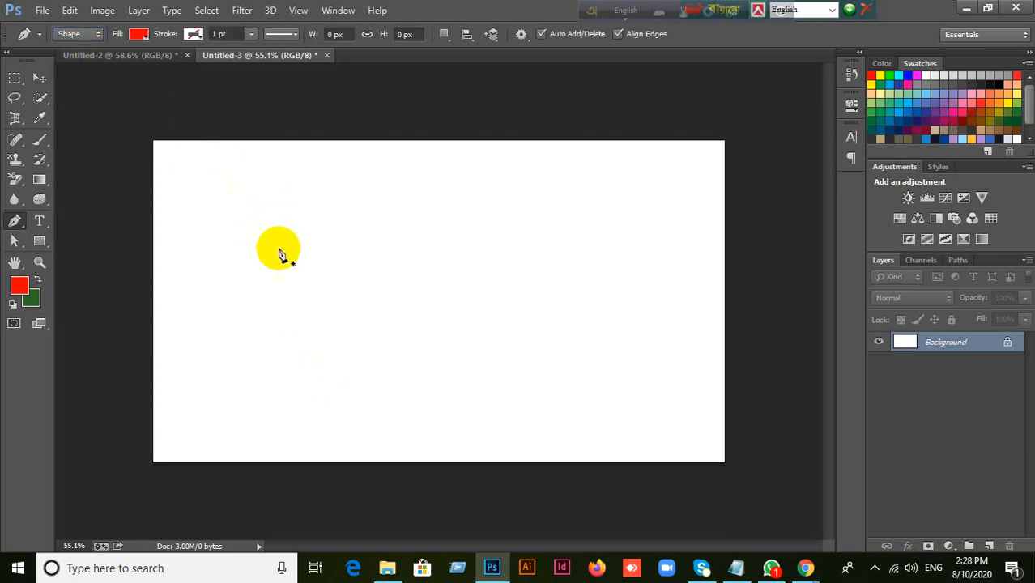
pyautogui.click(582, 173)
pyautogui.click(632, 345)
pyautogui.click(285, 403)
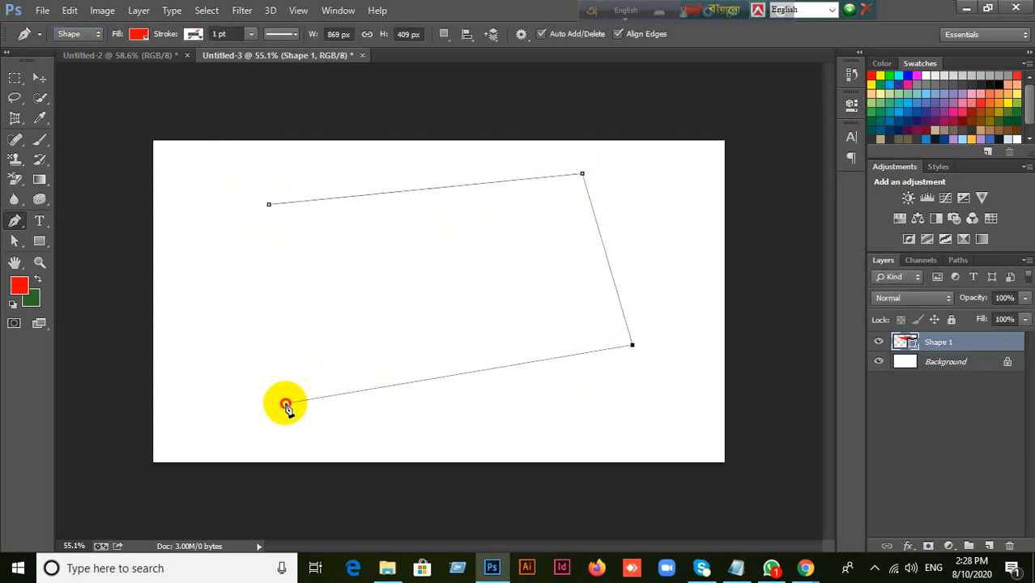
pyautogui.click(508, 254)
pyautogui.click(292, 335)
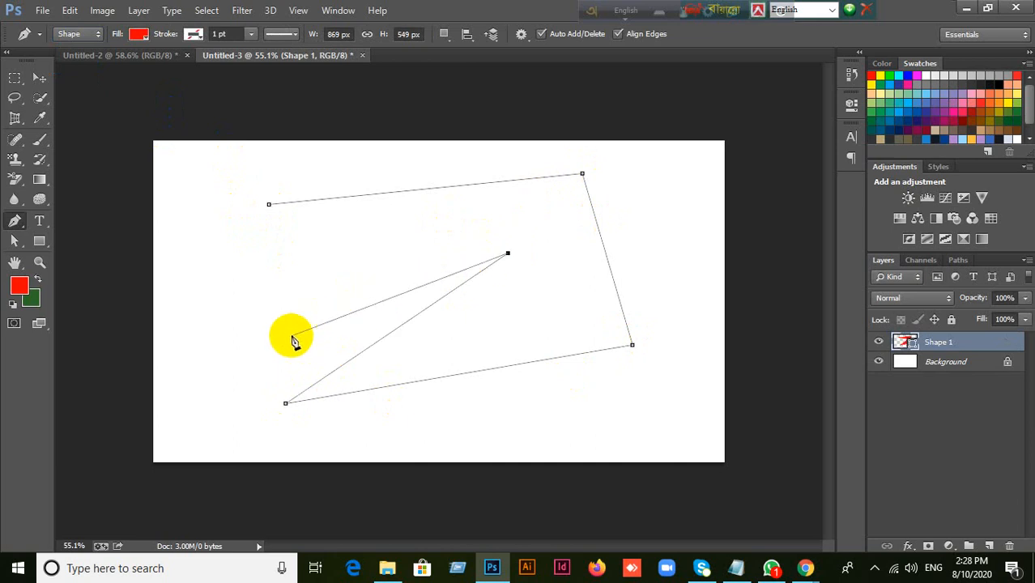
pyautogui.click(341, 251)
pyautogui.click(246, 267)
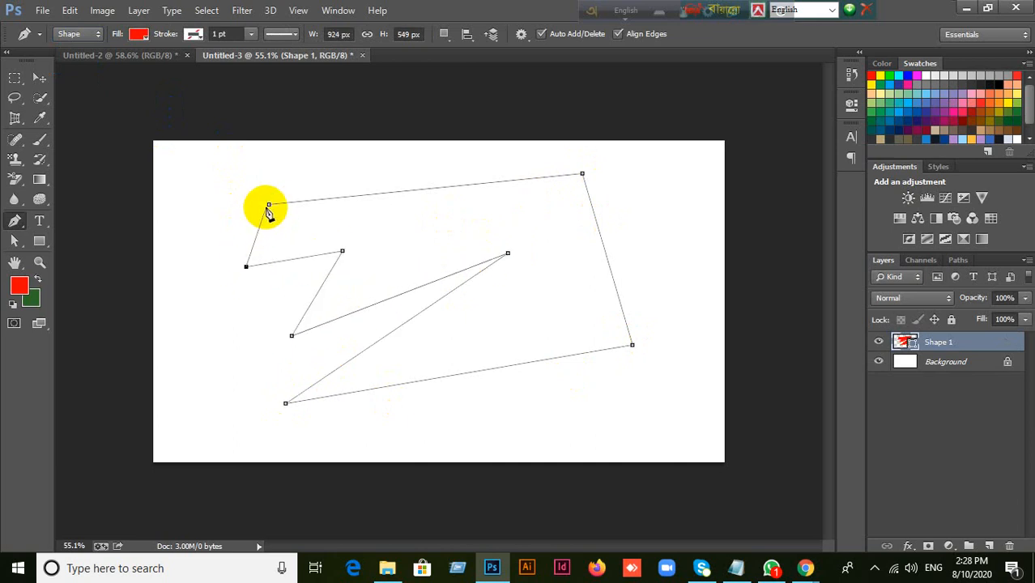
pyautogui.click(268, 204)
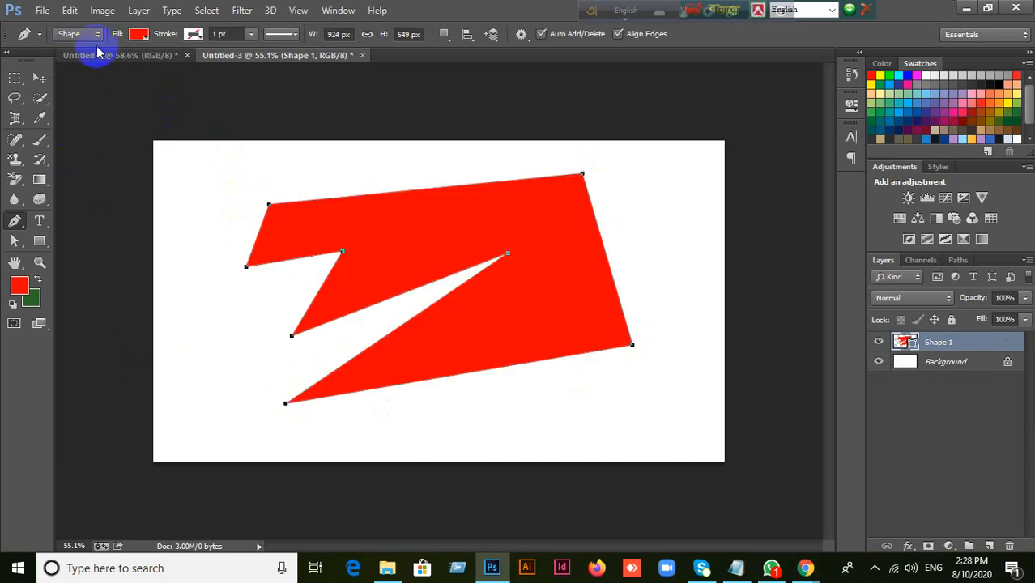
# Move the red pen shape into the canvas's upper-left corner and scale it down to about 625 × 364 px.
pyautogui.click(38, 77)
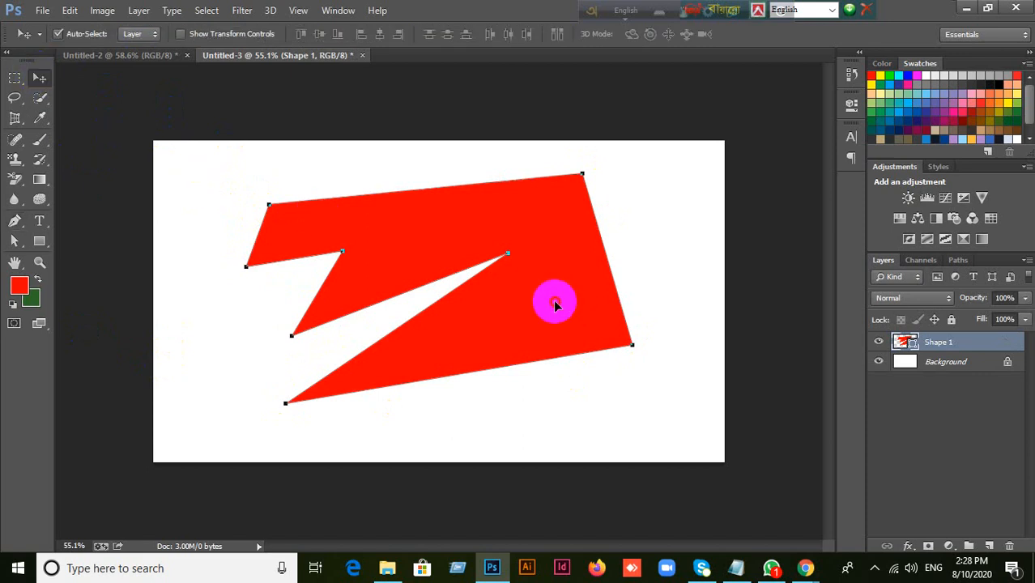
pyautogui.moveTo(562, 304); pyautogui.dragTo(524, 290)
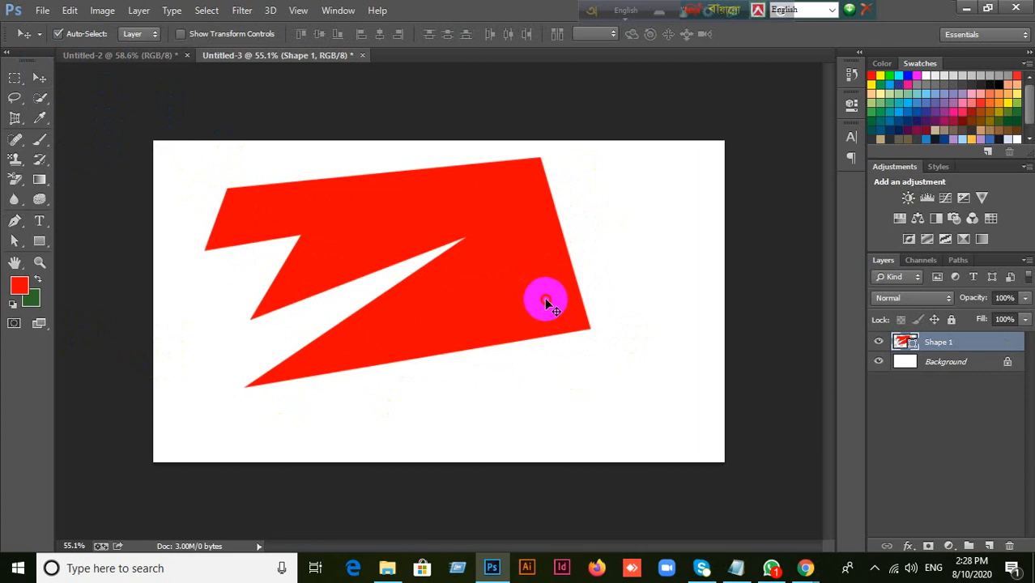
pyautogui.hotkey('ctrl', 't')
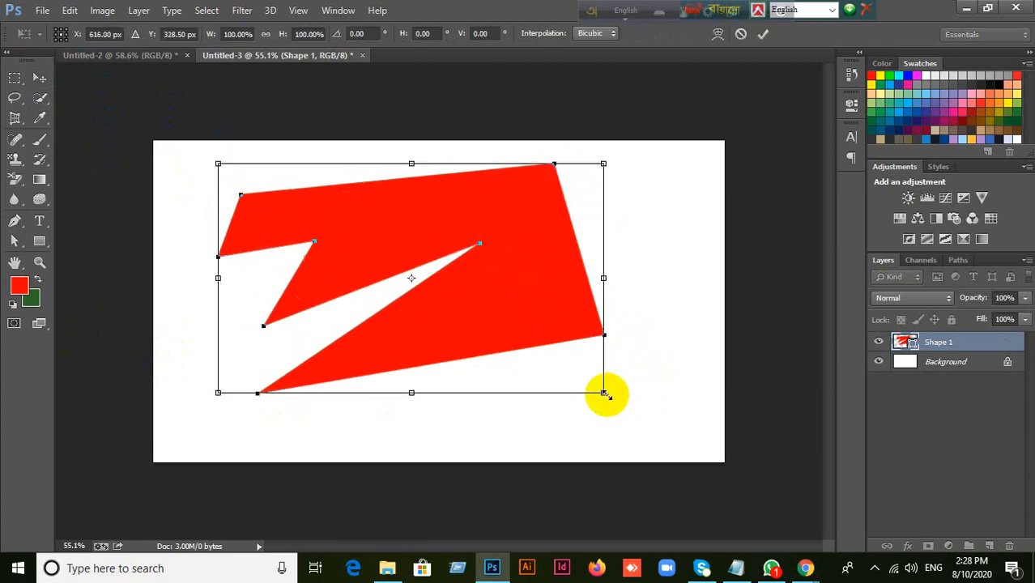
pyautogui.moveTo(604, 393); pyautogui.dragTo(519, 301)
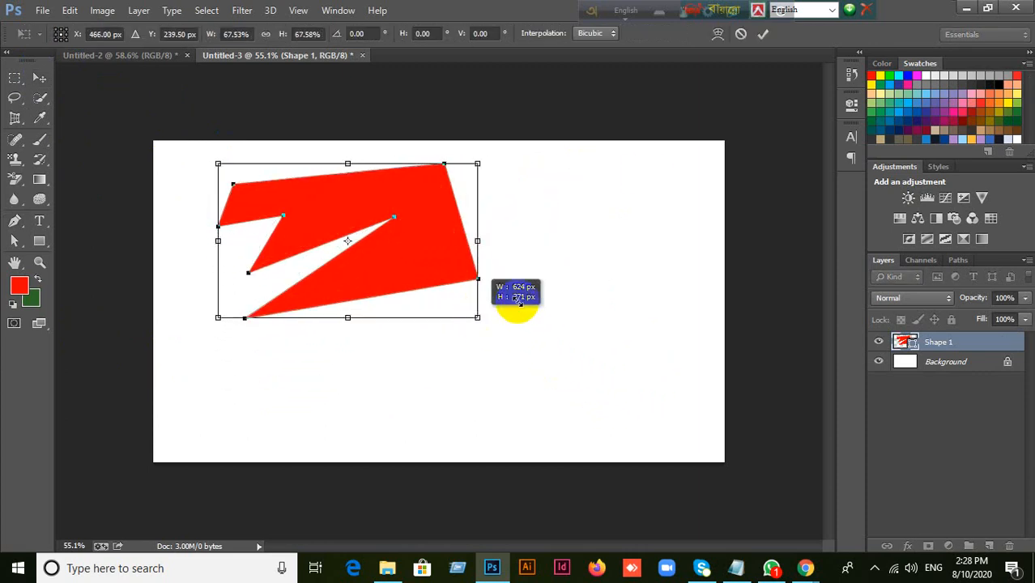
pyautogui.click(763, 33)
pyautogui.moveTo(385, 271); pyautogui.dragTo(354, 267)
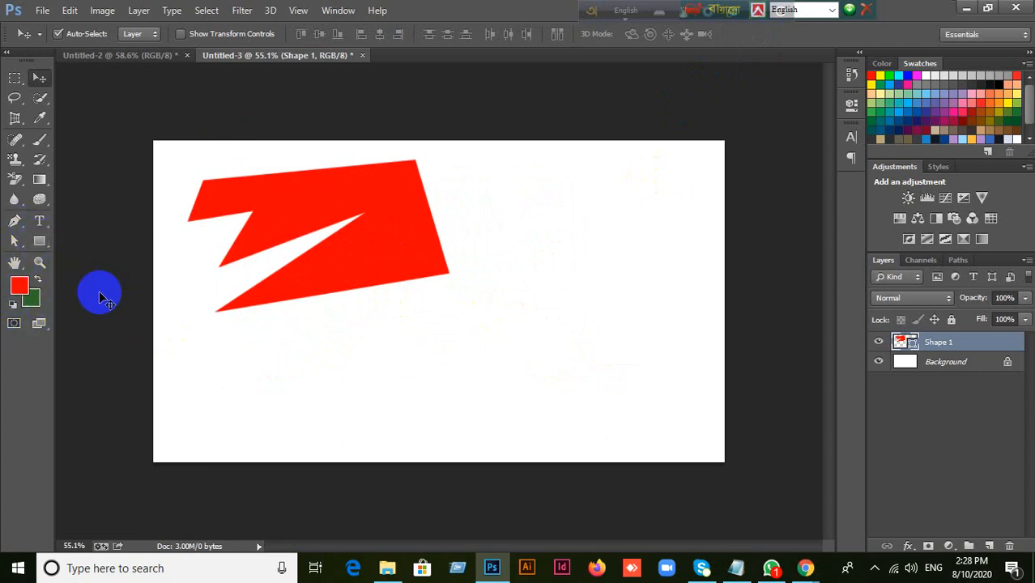
pyautogui.moveTo(340, 273)
pyautogui.mouseDown()
pyautogui.moveTo(385, 281)
pyautogui.moveTo(336, 262)
pyautogui.mouseUp()
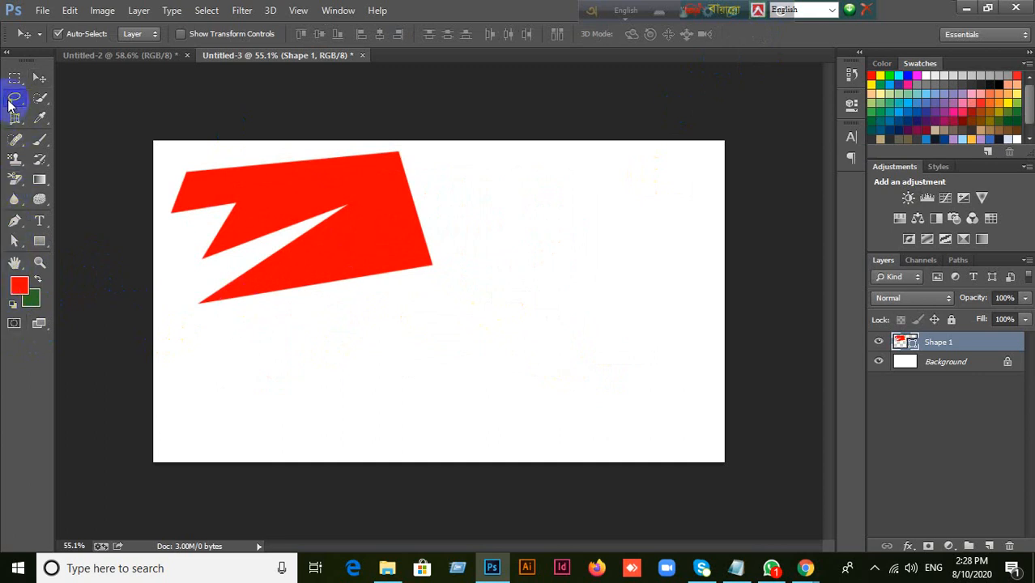
# Outline a closed, jagged eight-point selection in the lower-right part of the canvas with the Polygonal Lasso Tool, imitating the pen shape.
pyautogui.moveTo(14, 101); pyautogui.dragTo(63, 109)
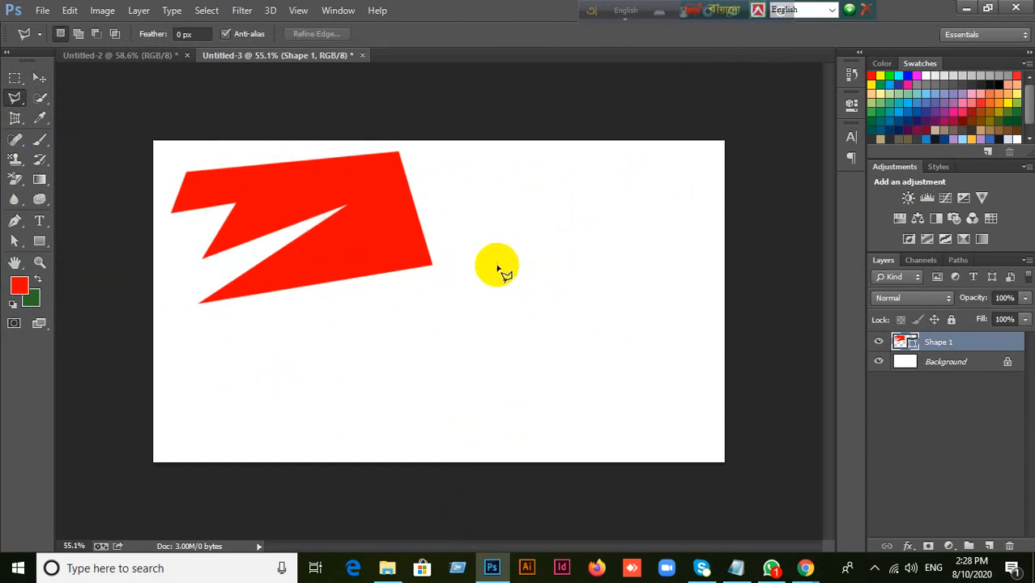
pyautogui.click(497, 265)
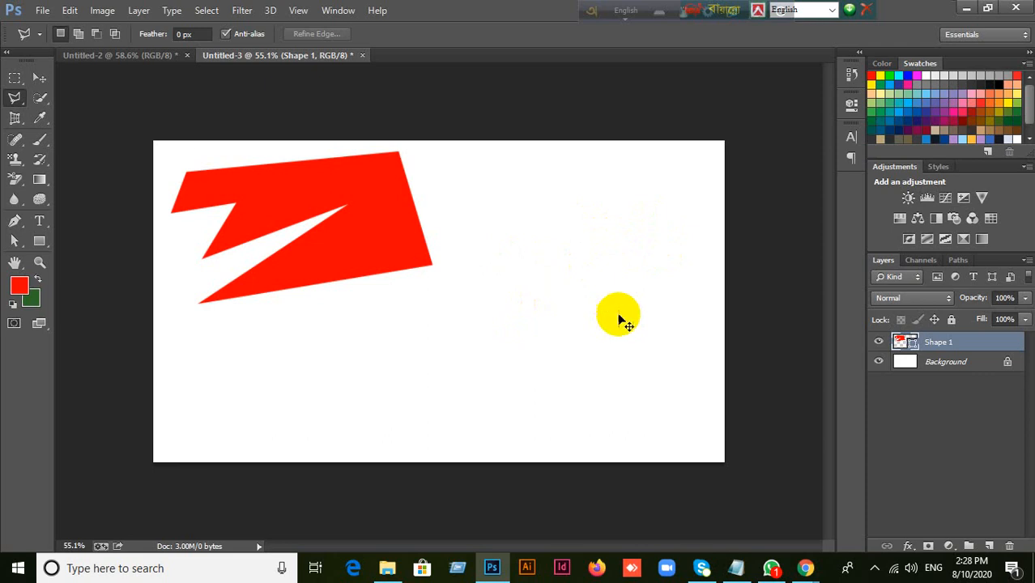
pyautogui.click(388, 353)
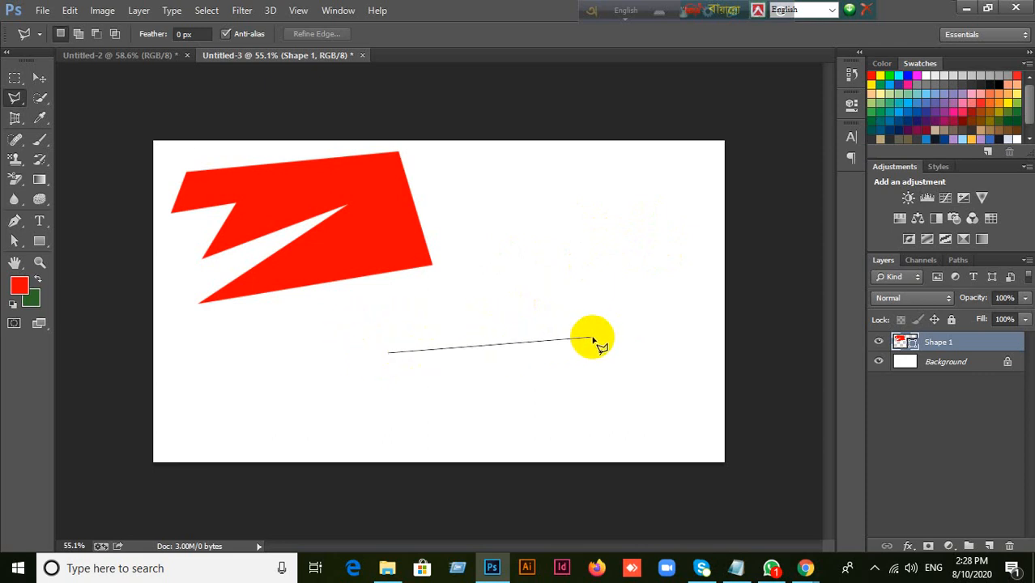
pyautogui.click(603, 316)
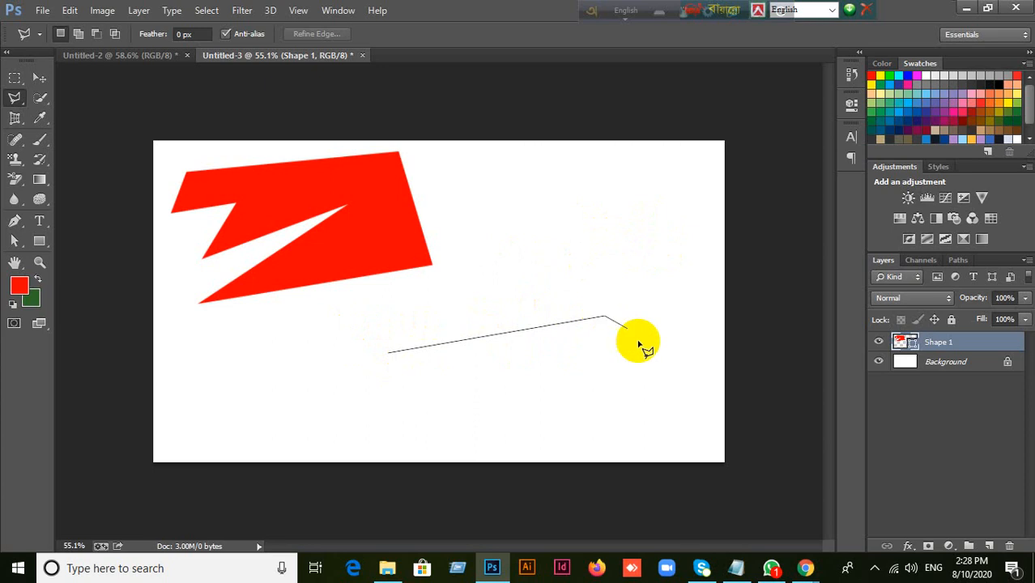
pyautogui.click(660, 404)
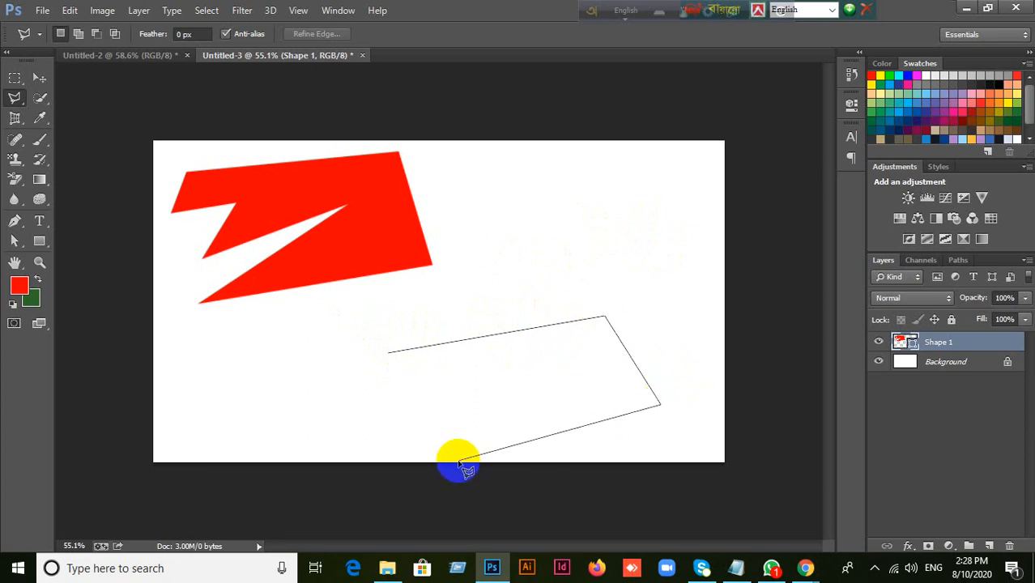
pyautogui.click(468, 436)
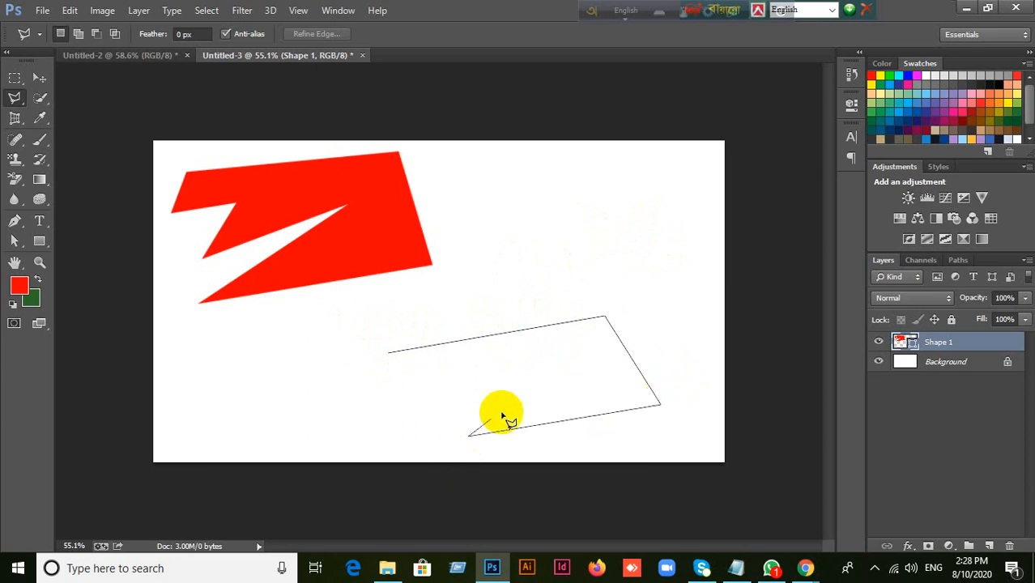
pyautogui.click(576, 377)
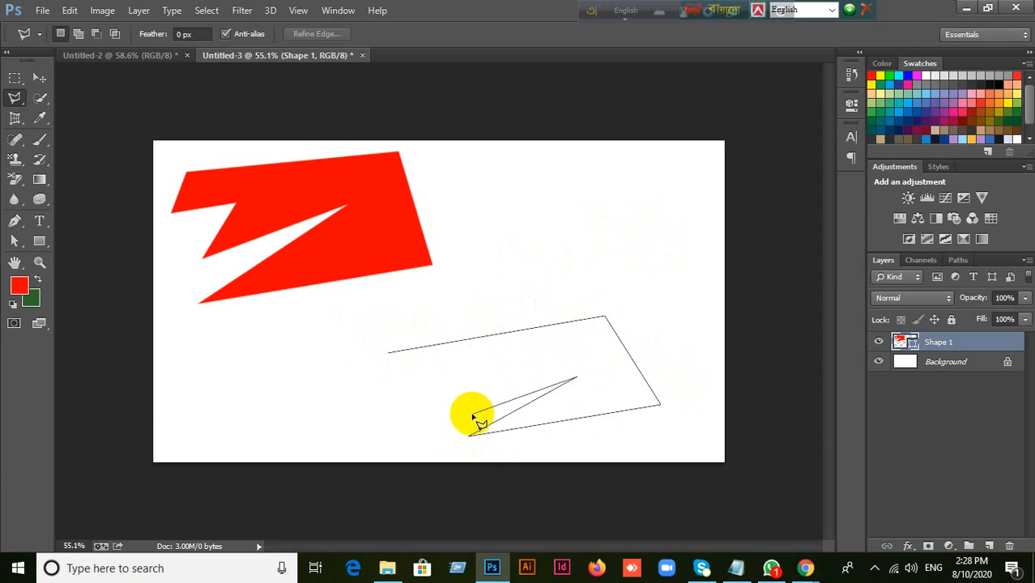
pyautogui.click(461, 417)
pyautogui.click(466, 372)
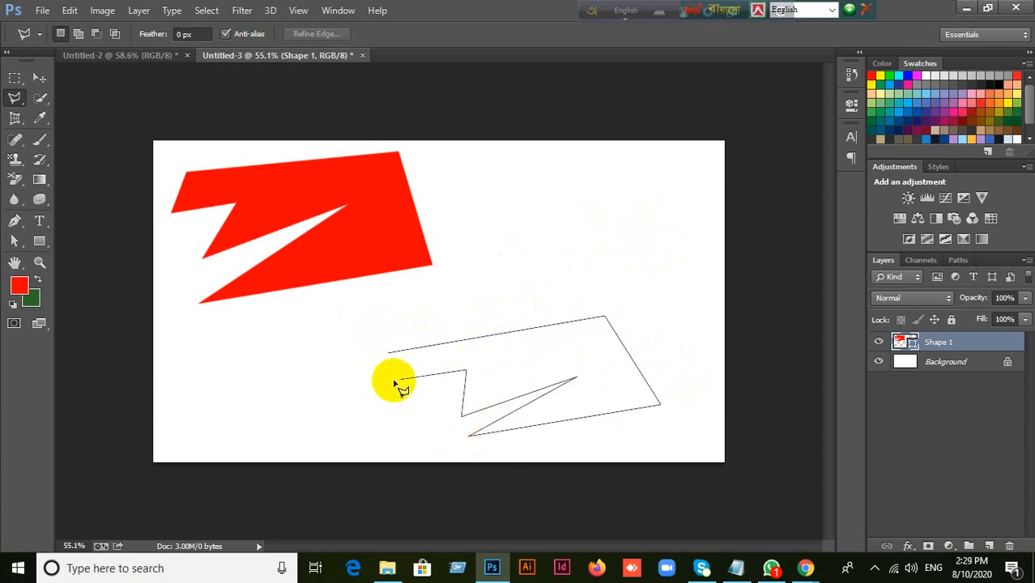
pyautogui.click(362, 389)
pyautogui.click(390, 354)
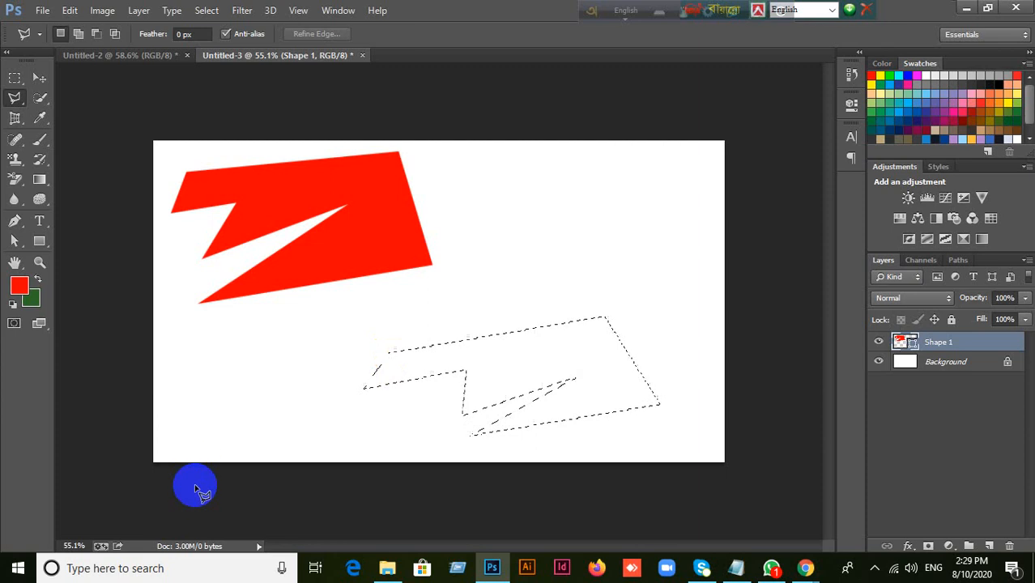
# Fill the lasso selection with the red foreground colour on a new layer and deselect it.
pyautogui.click(989, 546)
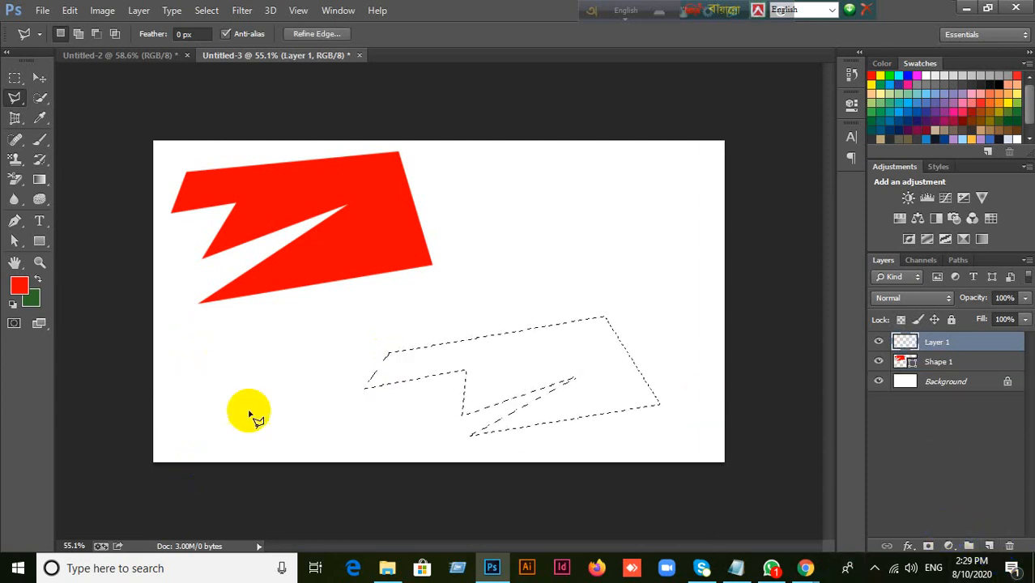
pyautogui.hotkey('alt', 'BackSpace')
pyautogui.click(518, 468)
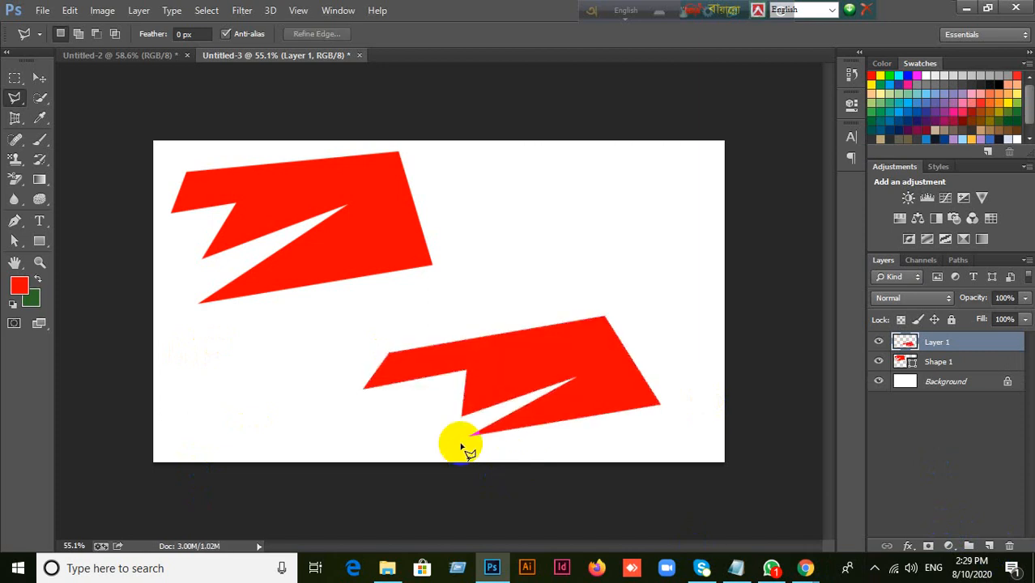
# Reposition the pen shape and the lasso-filled shape on the canvas with the Move Tool, keeping them apart.
pyautogui.click(40, 77)
pyautogui.moveTo(561, 363); pyautogui.dragTo(557, 338)
pyautogui.moveTo(372, 254); pyautogui.dragTo(325, 245)
pyautogui.moveTo(588, 337); pyautogui.dragTo(557, 349)
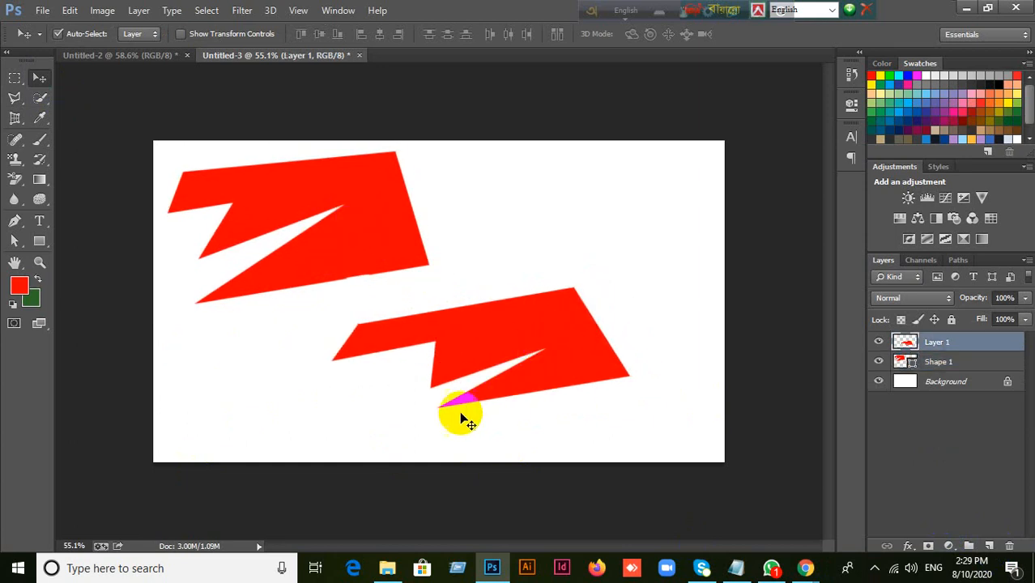
pyautogui.moveTo(396, 280); pyautogui.dragTo(398, 243)
pyautogui.moveTo(444, 342); pyautogui.dragTo(432, 338)
# Try to select anchor points on the lower, lasso-filled shape with the Direct Selection Tool, including with the Shape 1 layer active.
pyautogui.moveTo(17, 249); pyautogui.dragTo(57, 259)
pyautogui.moveTo(303, 316); pyautogui.dragTo(435, 465)
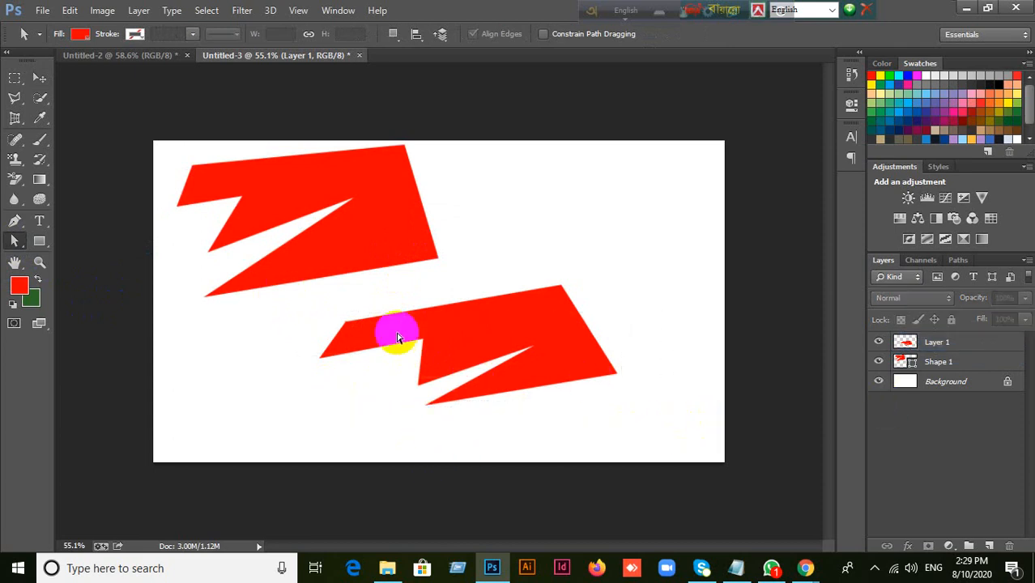
pyautogui.moveTo(328, 300); pyautogui.dragTo(708, 444)
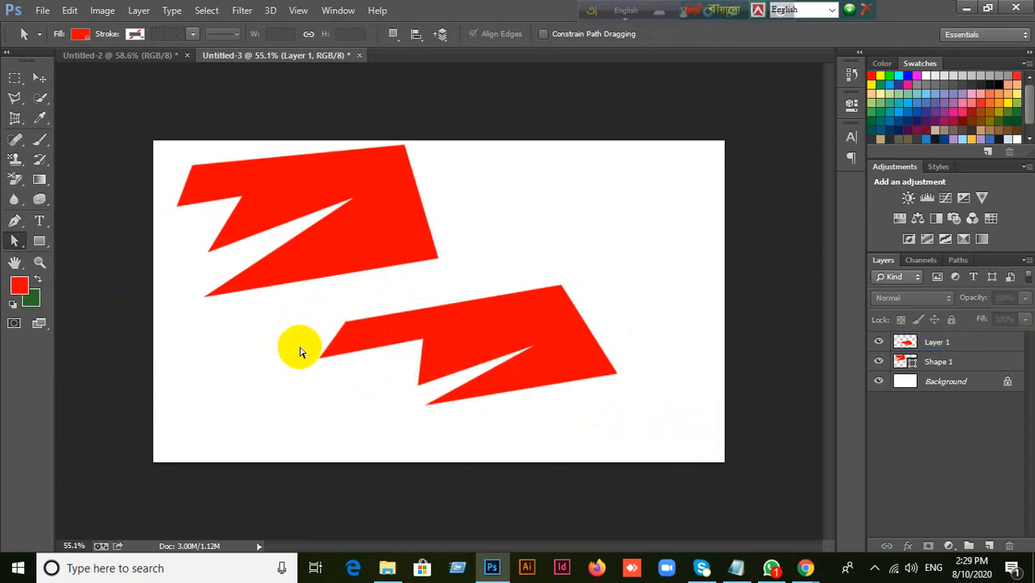
pyautogui.moveTo(312, 335); pyautogui.dragTo(405, 415)
pyautogui.click(929, 366)
pyautogui.click(462, 372)
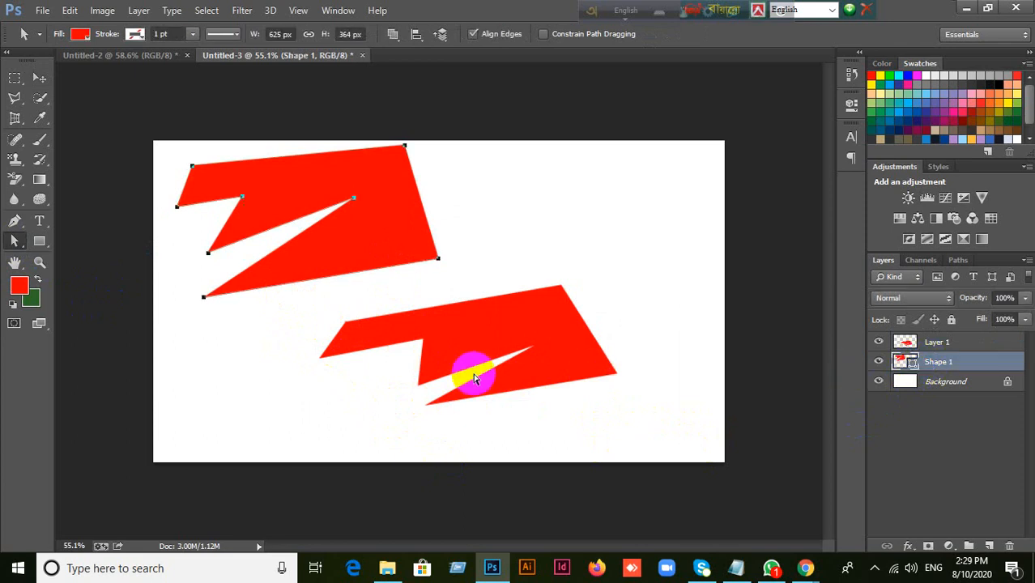
pyautogui.moveTo(323, 323); pyautogui.dragTo(601, 450)
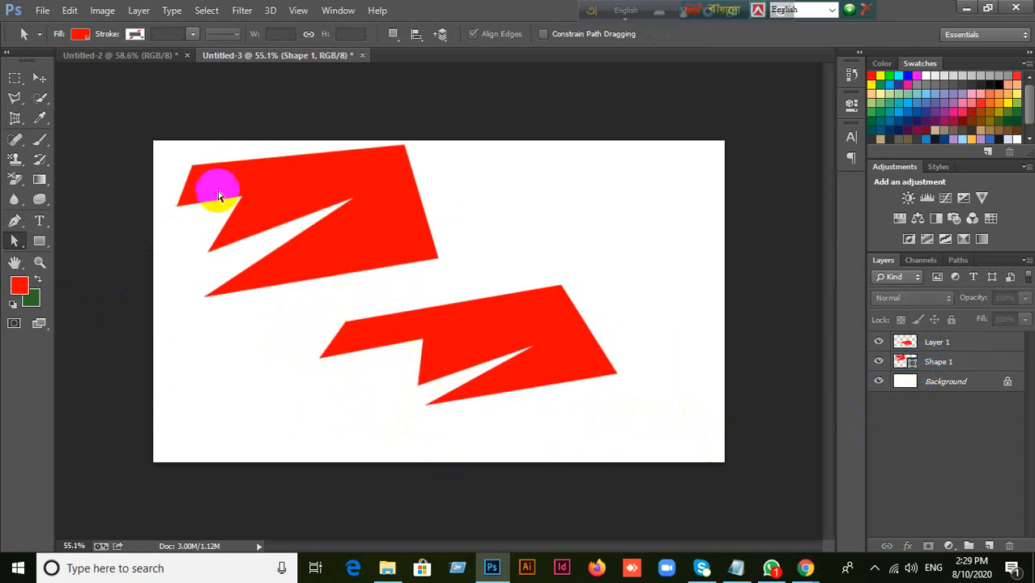
# Select the left anchor points of the upper pen shape, and check the lasso-filled shape for selectable points again for comparison.
pyautogui.moveTo(180, 166); pyautogui.dragTo(293, 292)
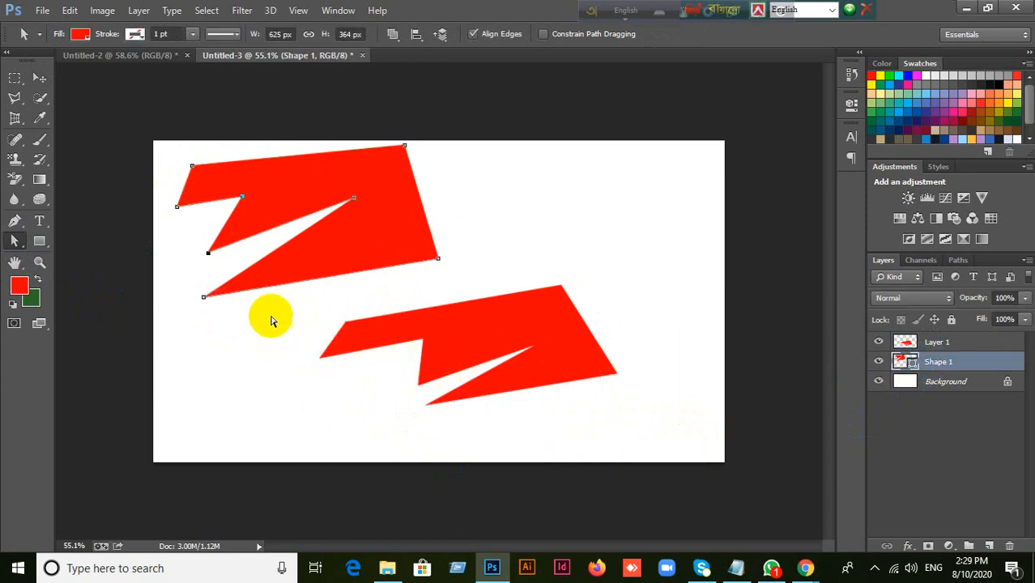
pyautogui.moveTo(162, 154); pyautogui.dragTo(287, 323)
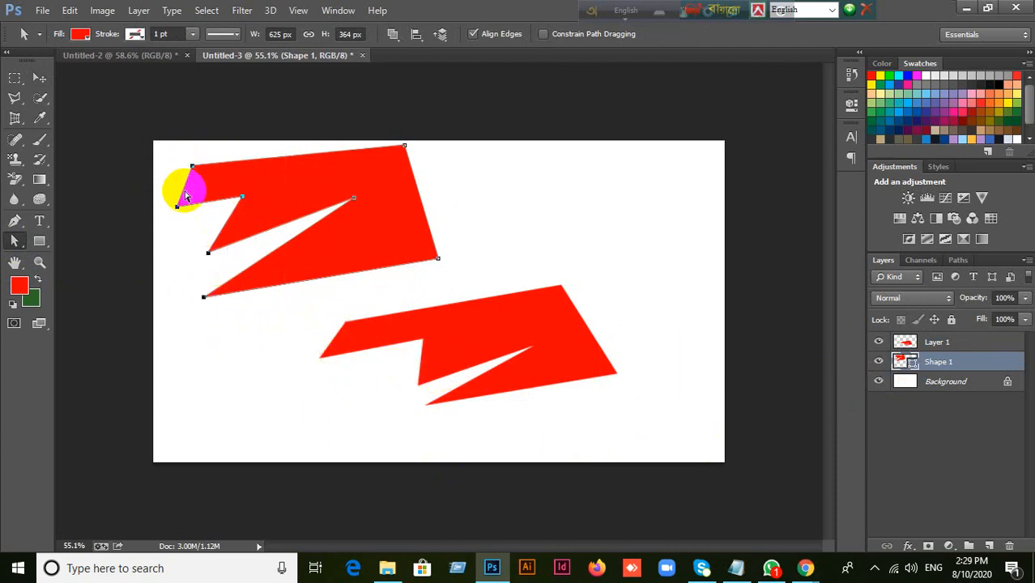
pyautogui.moveTo(306, 316); pyautogui.dragTo(615, 442)
pyautogui.click(347, 318)
pyautogui.moveTo(345, 319); pyautogui.dragTo(531, 415)
pyautogui.moveTo(270, 326); pyautogui.dragTo(526, 435)
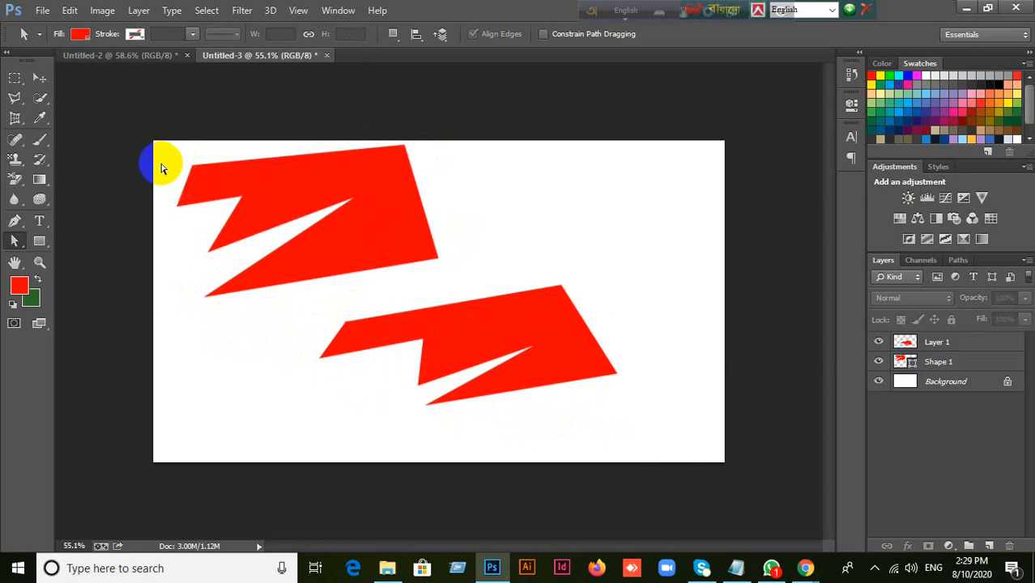
# Reshape the upper pen shape to about 711 × 404 px by moving its bottom, lower-right, upper-left and leftmost anchor points individually.
pyautogui.moveTo(155, 144); pyautogui.dragTo(335, 306)
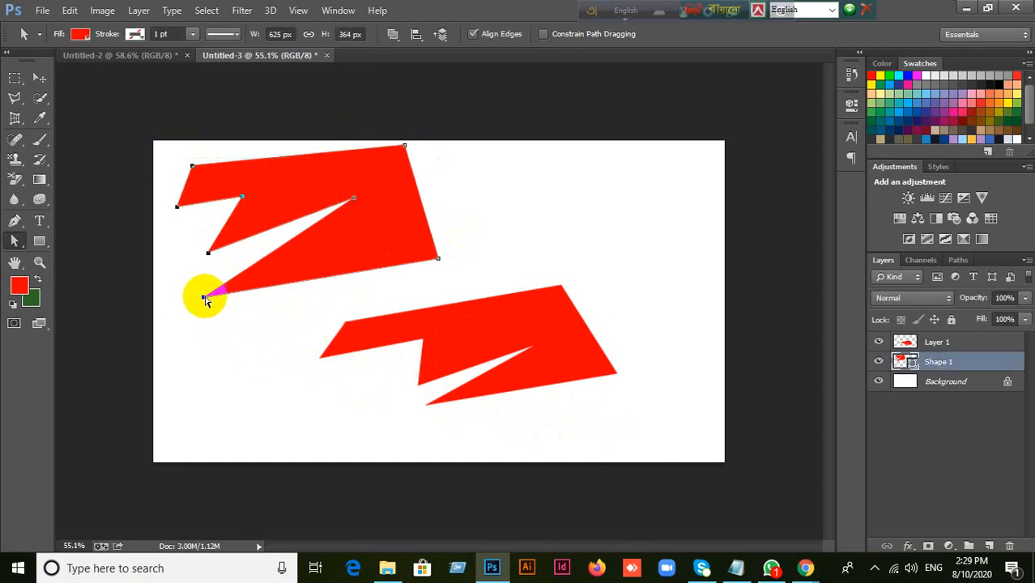
pyautogui.click(234, 324)
pyautogui.moveTo(203, 296); pyautogui.dragTo(234, 314)
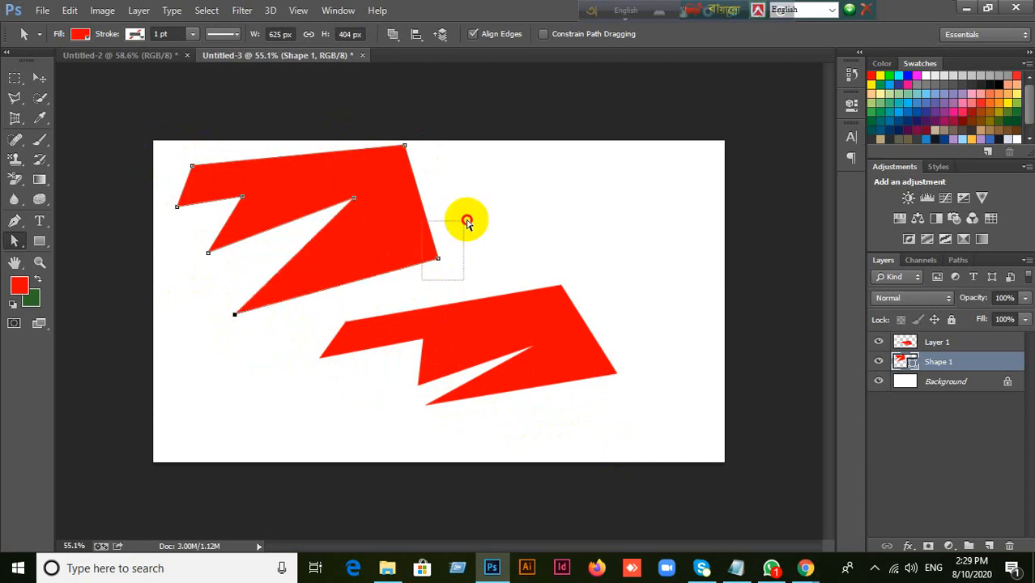
pyautogui.moveTo(438, 258); pyautogui.dragTo(485, 210)
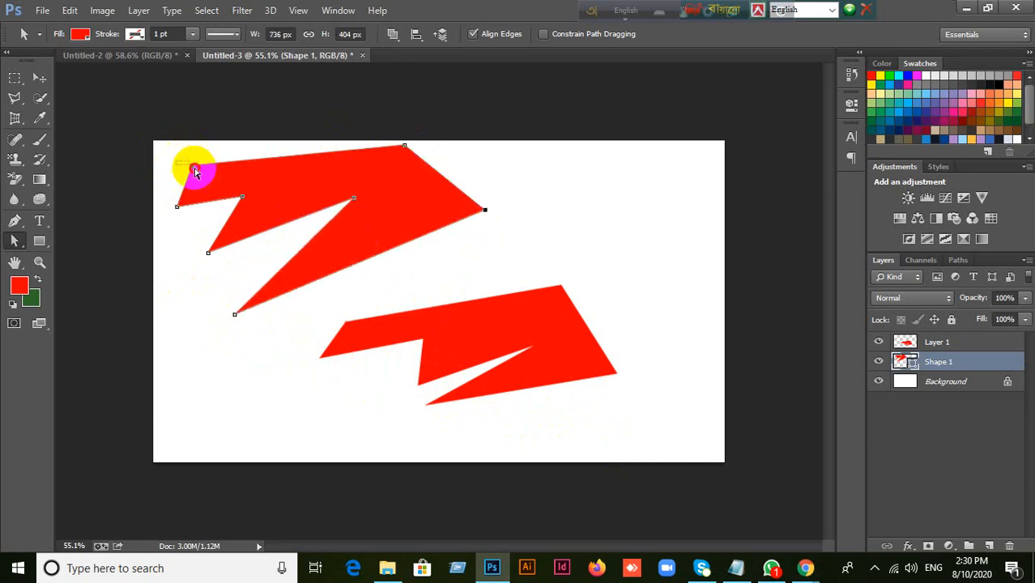
pyautogui.moveTo(192, 167); pyautogui.dragTo(240, 153)
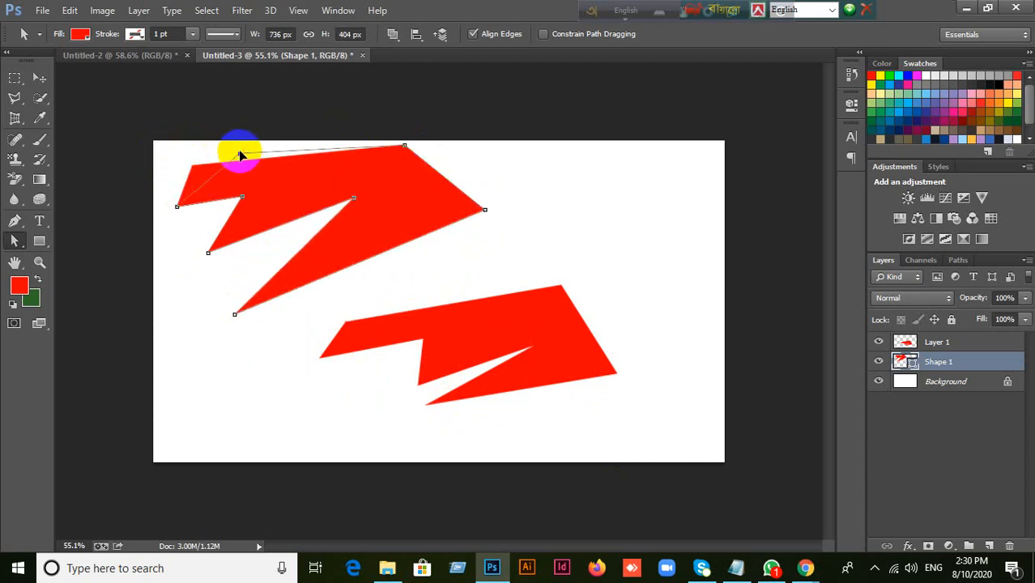
pyautogui.moveTo(169, 200); pyautogui.dragTo(187, 212)
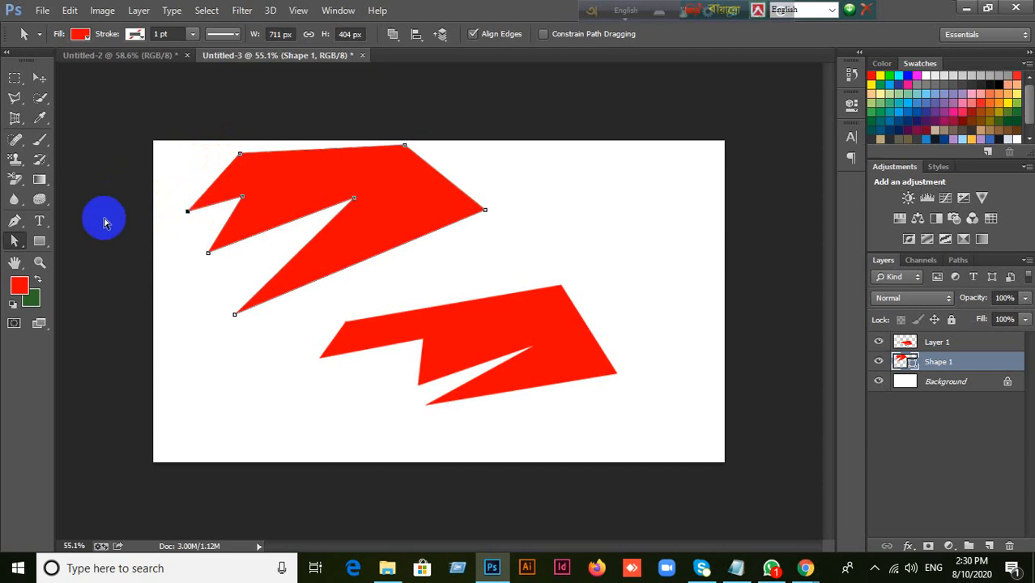
pyautogui.click(39, 78)
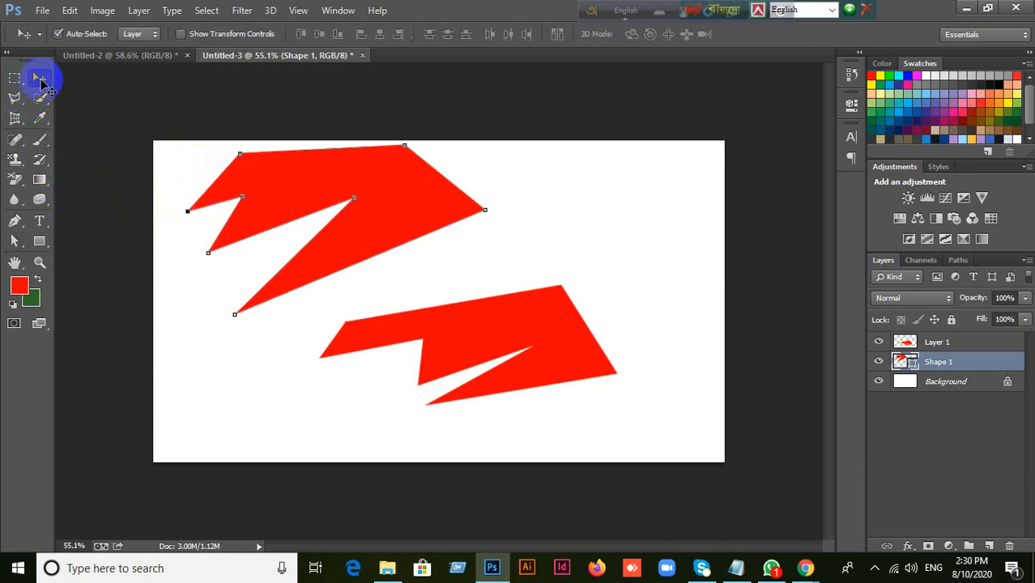
pyautogui.click(40, 241)
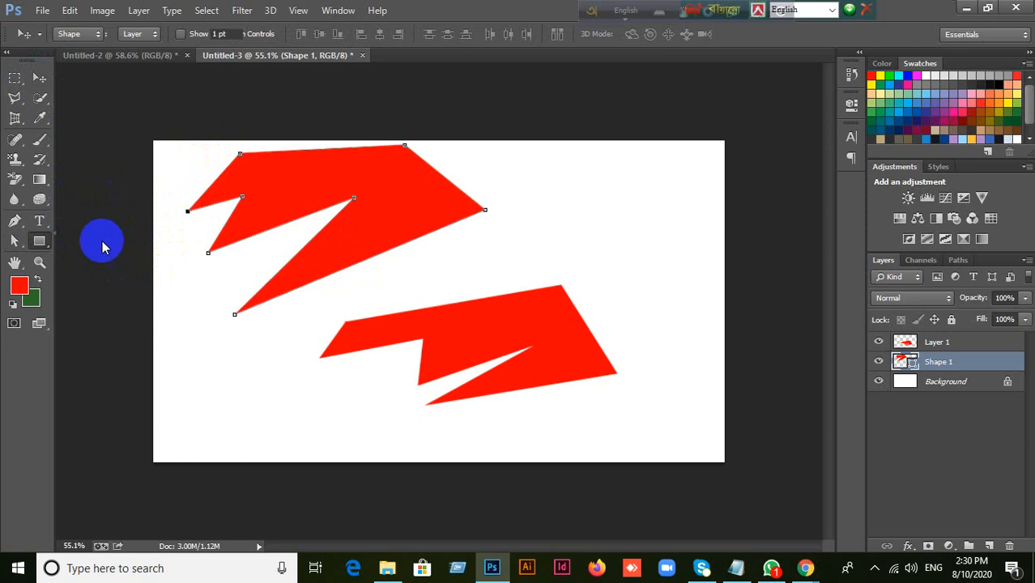
pyautogui.doubleClick(485, 11)
pyautogui.click(903, 8)
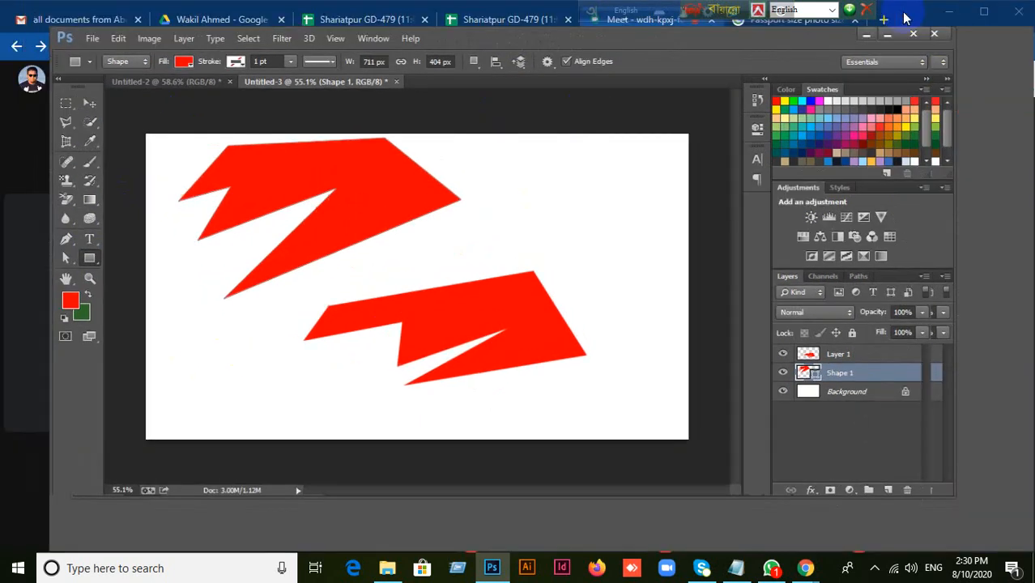
# Delete the pen shape and the lasso-filled shape, leaving only the Background layer.
pyautogui.click(39, 79)
pyautogui.moveTo(376, 243); pyautogui.dragTo(332, 247)
pyautogui.press('Delete')
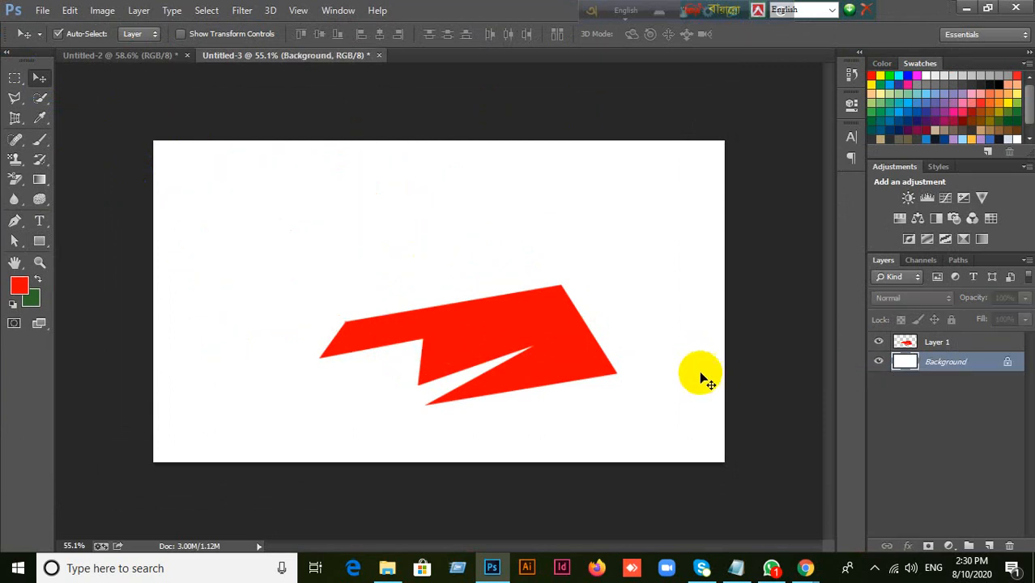
pyautogui.moveTo(616, 351); pyautogui.dragTo(606, 350)
pyautogui.press('Delete')
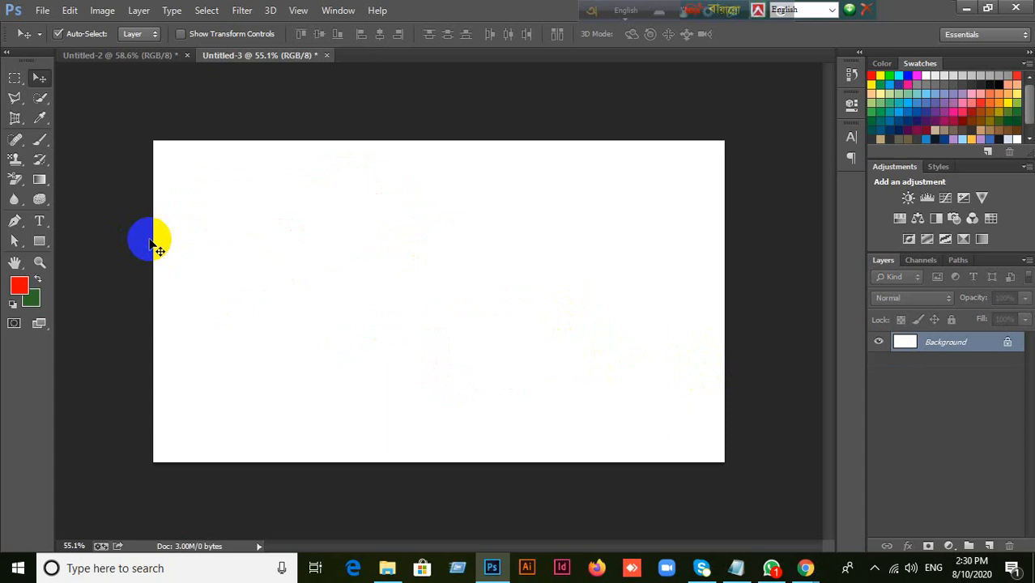
# Set the Pen Tool to Path mode and start a new path in the left part of the canvas.
pyautogui.click(10, 221)
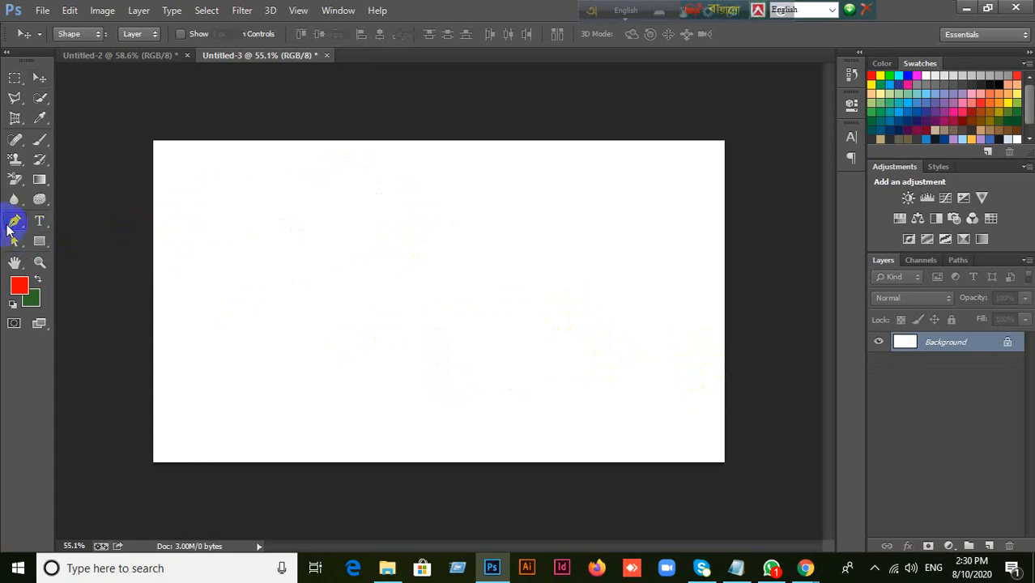
pyautogui.click(51, 219)
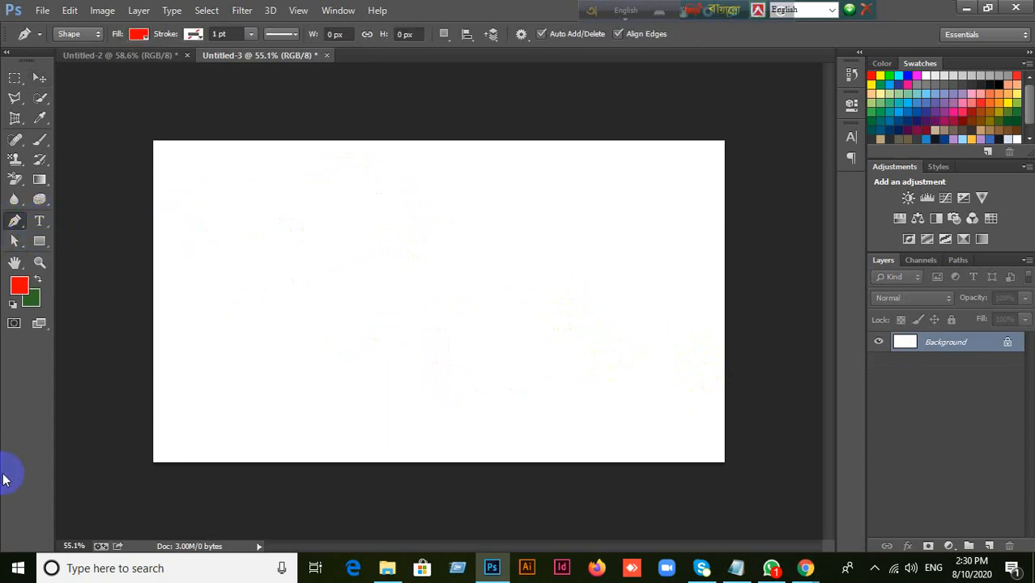
pyautogui.click(15, 220)
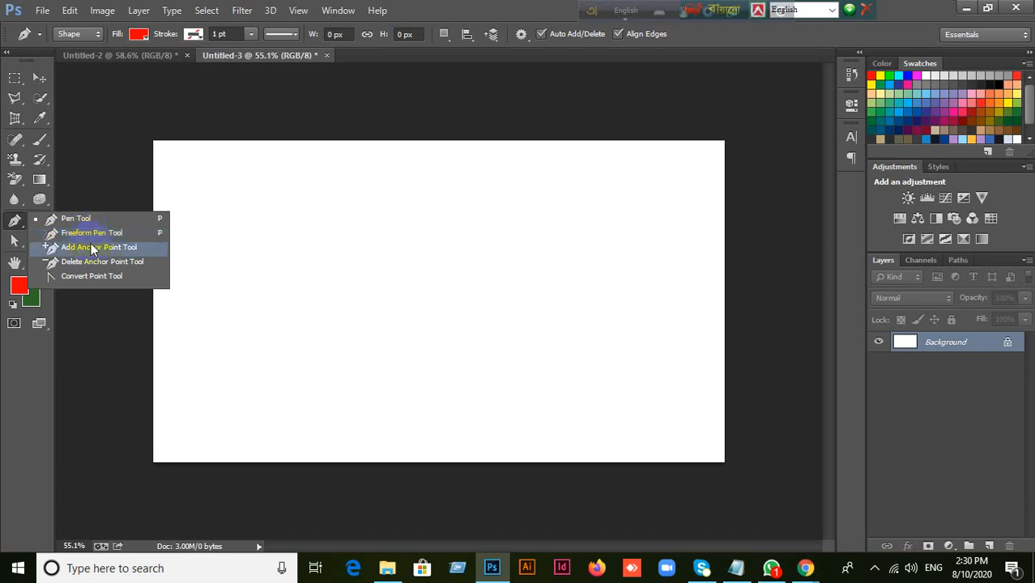
pyautogui.click(76, 220)
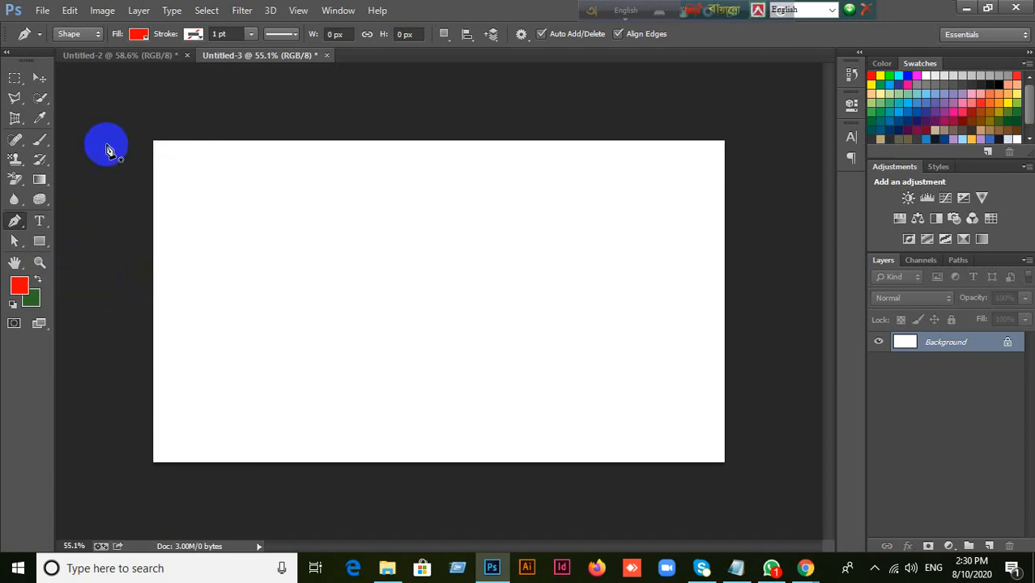
pyautogui.click(85, 35)
pyautogui.click(80, 65)
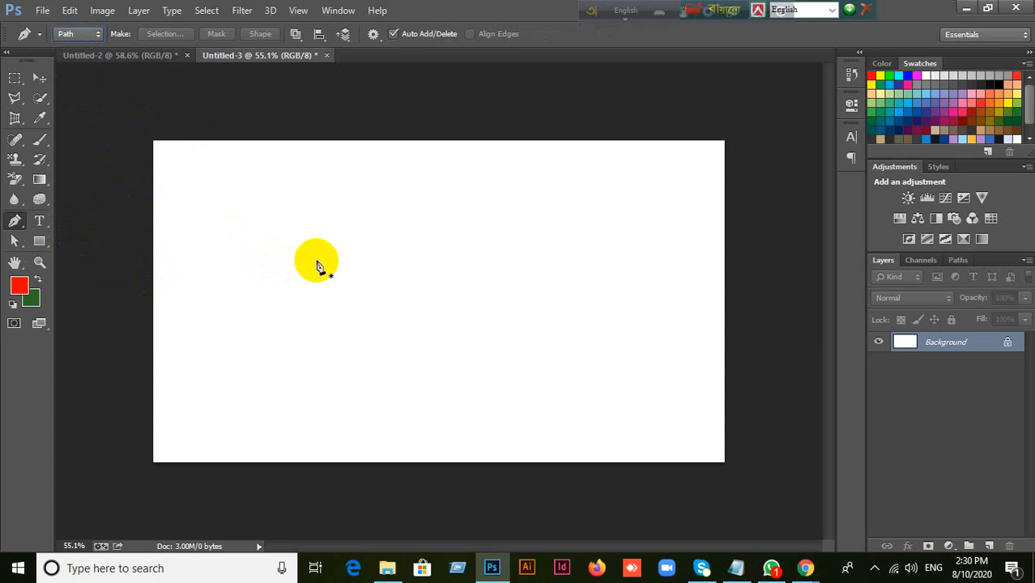
pyautogui.hotkey('ctrl', '+')
pyautogui.hotkey('ctrl', '+')
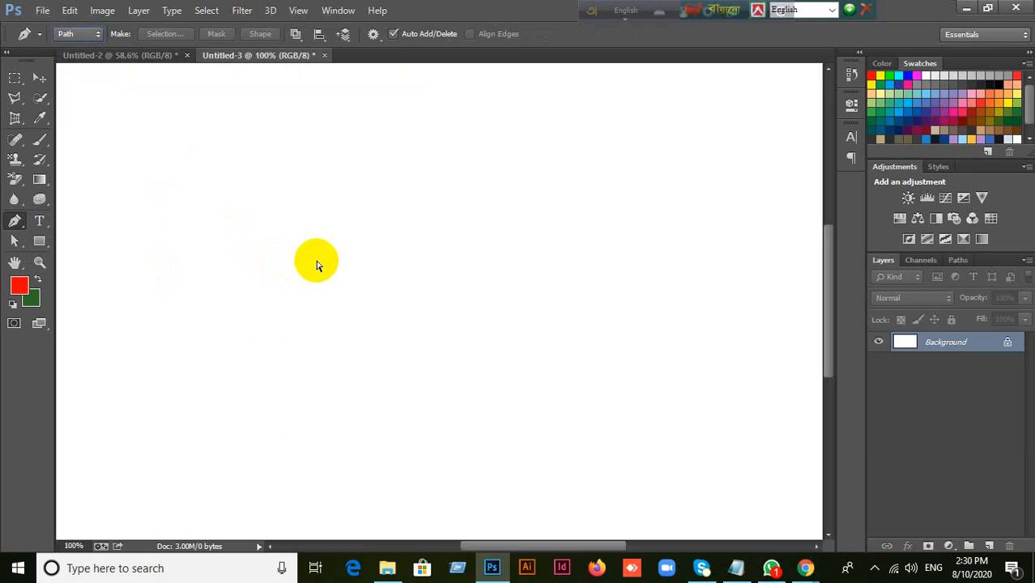
pyautogui.hotkey('ctrl', '-')
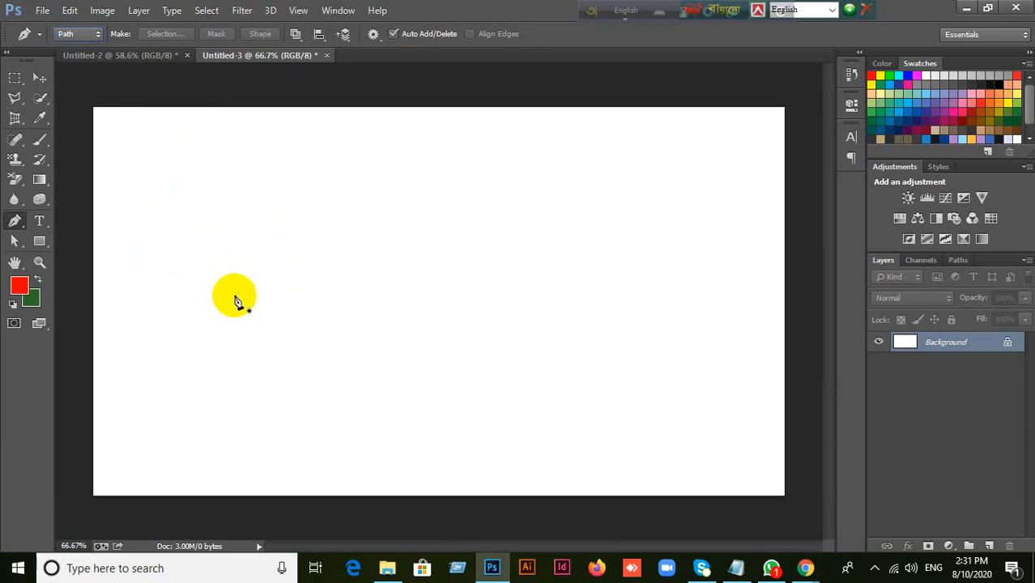
pyautogui.rightClick(13, 223)
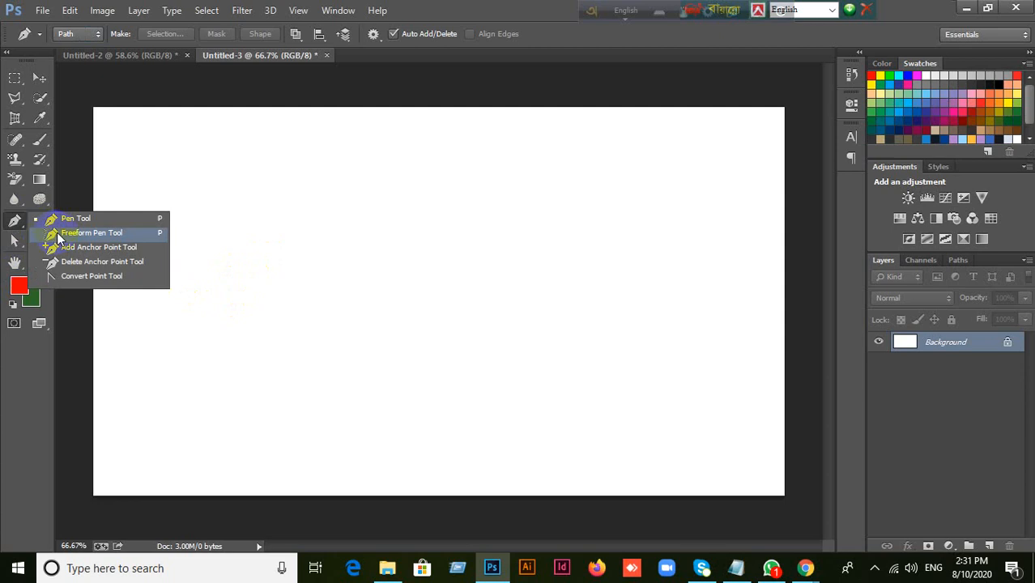
pyautogui.click(77, 34)
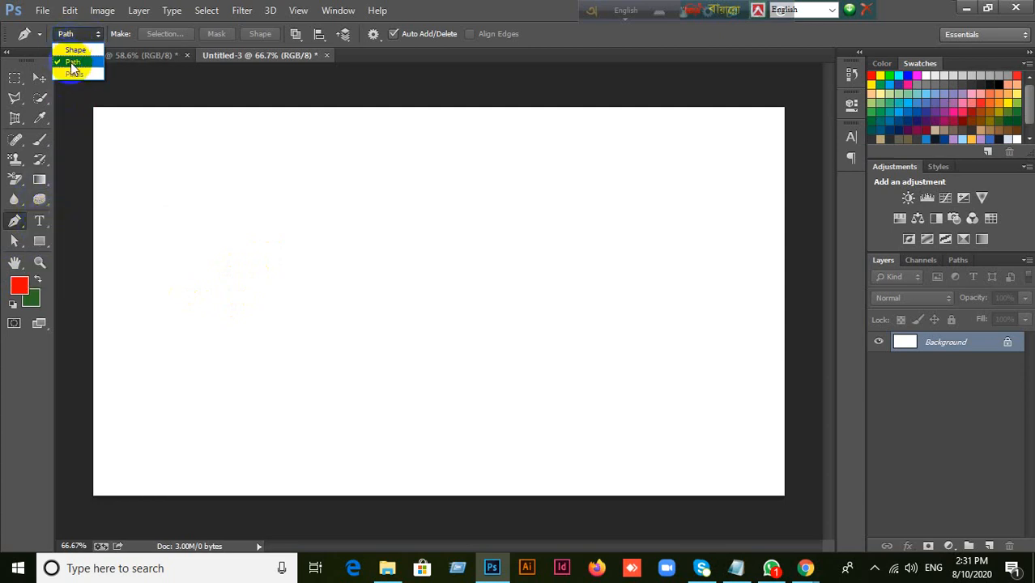
pyautogui.click(72, 62)
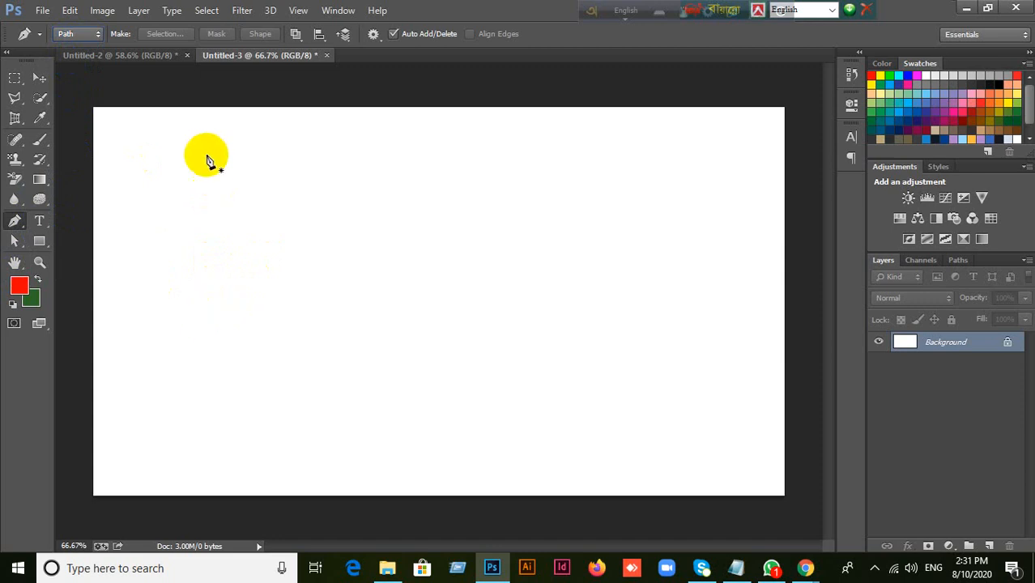
pyautogui.click(187, 255)
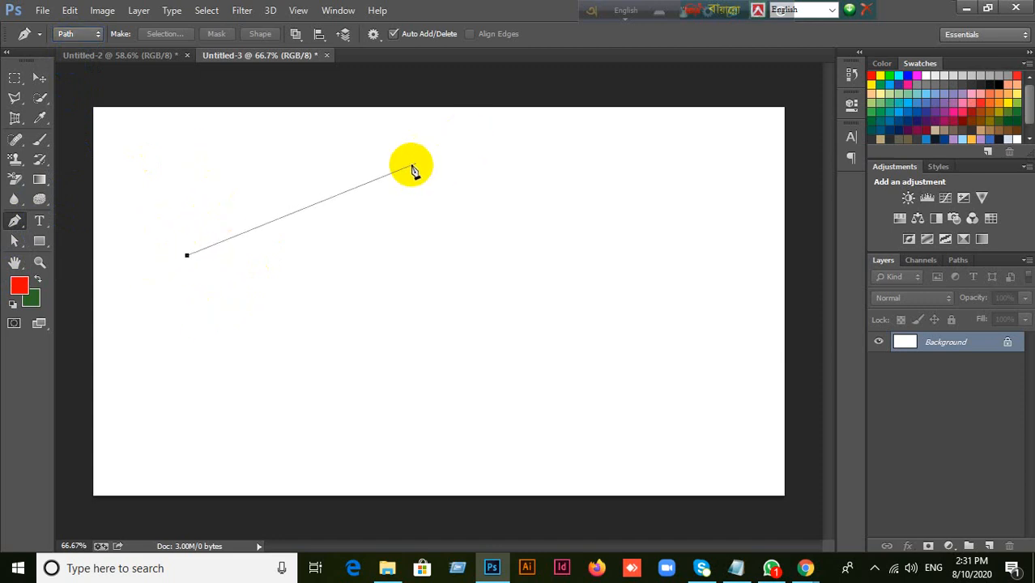
pyautogui.click(370, 154)
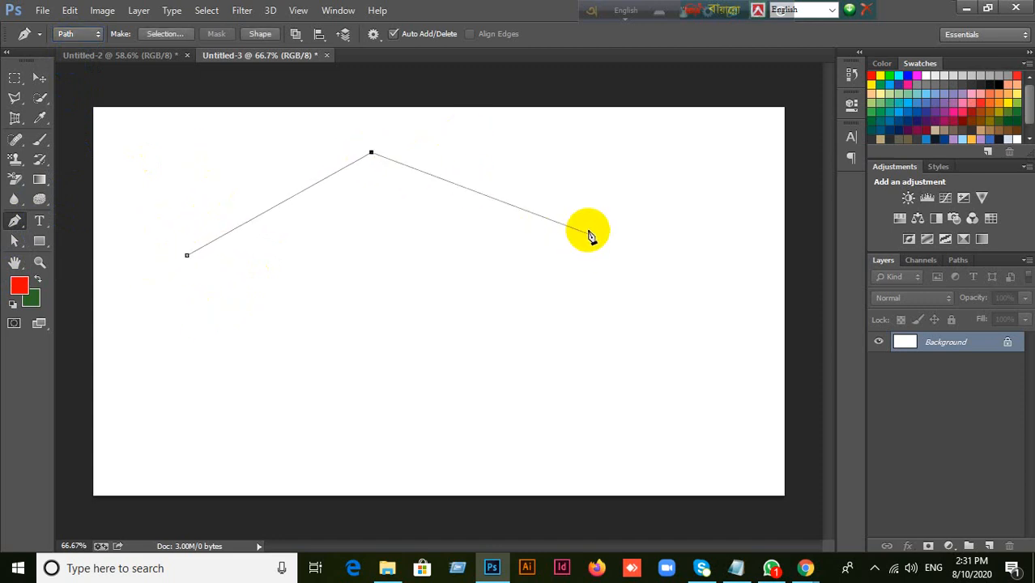
pyautogui.moveTo(613, 245); pyautogui.dragTo(627, 293)
pyautogui.hotkey('ctrl', 'z')
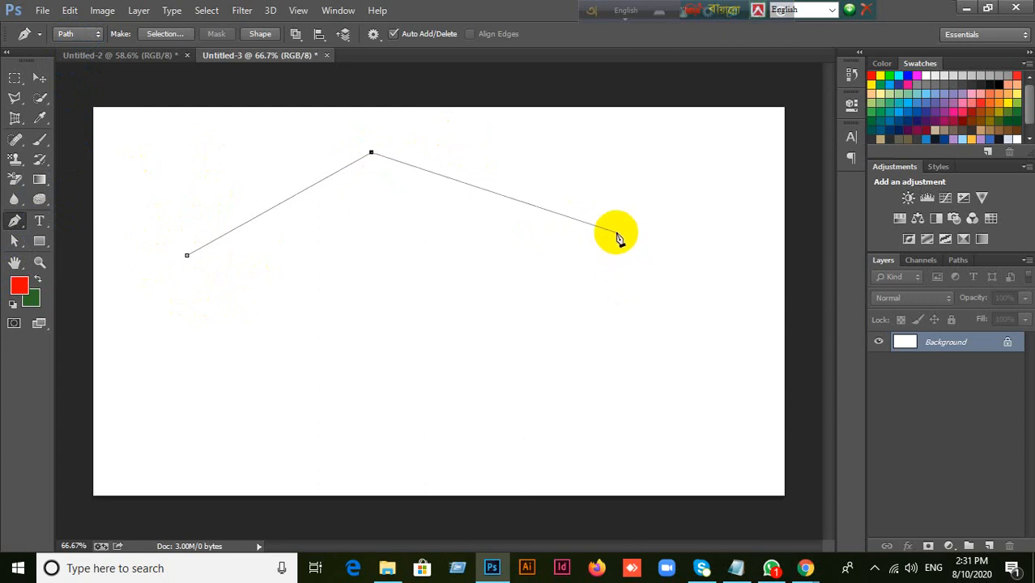
pyautogui.hotkey('ctrl', 'z')
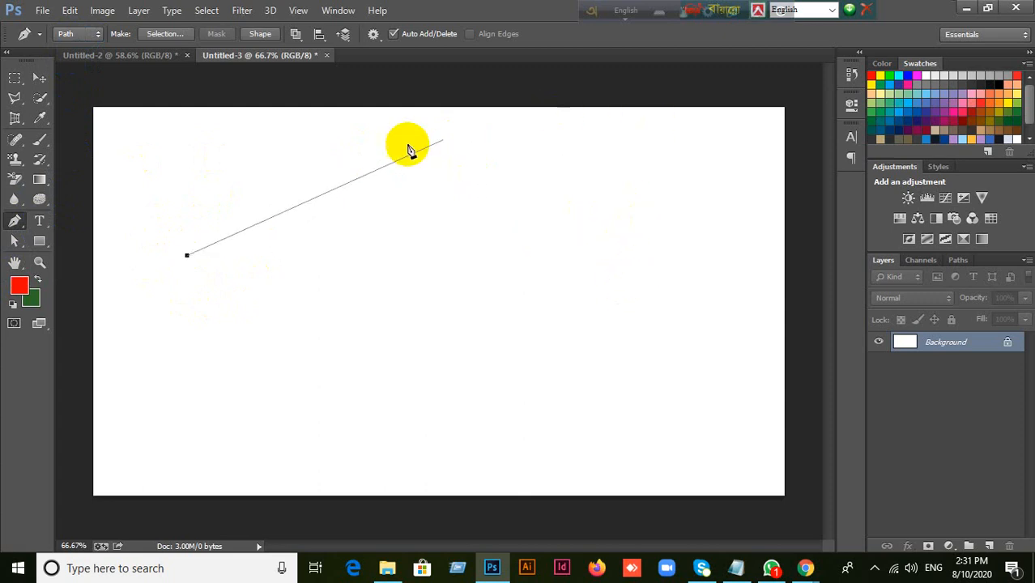
# Extend the path with a top corner point, a smooth right-hand point, a lower-right corner point and a smooth point along the bottom.
pyautogui.click(362, 147)
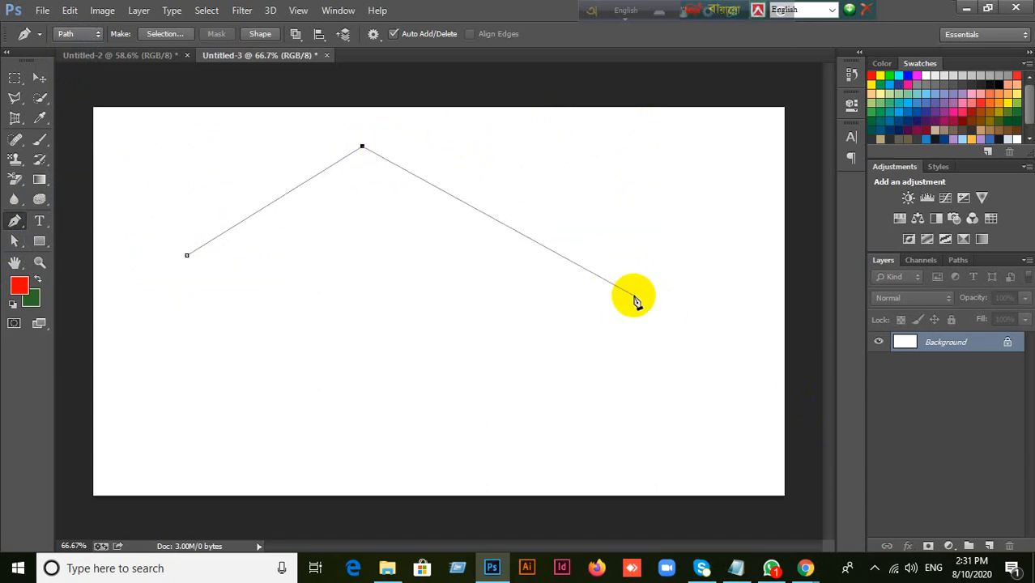
pyautogui.moveTo(600, 219); pyautogui.dragTo(641, 289)
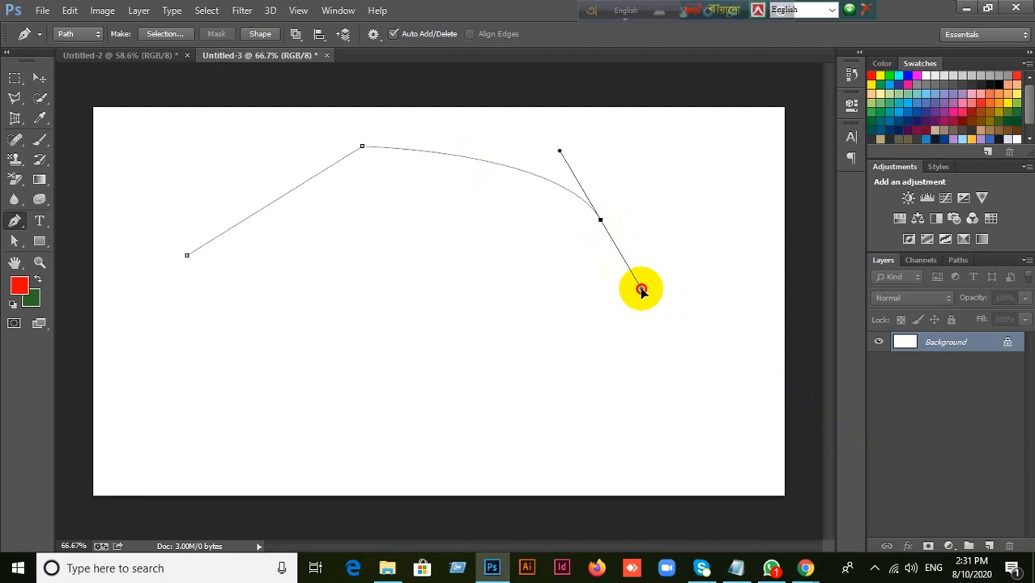
pyautogui.click(505, 381)
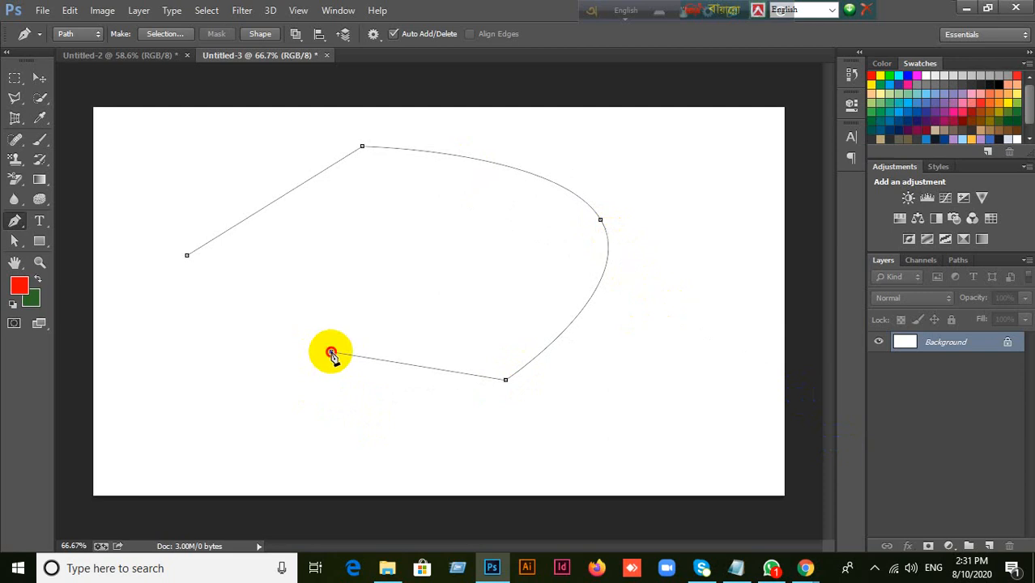
pyautogui.moveTo(331, 350); pyautogui.dragTo(339, 296)
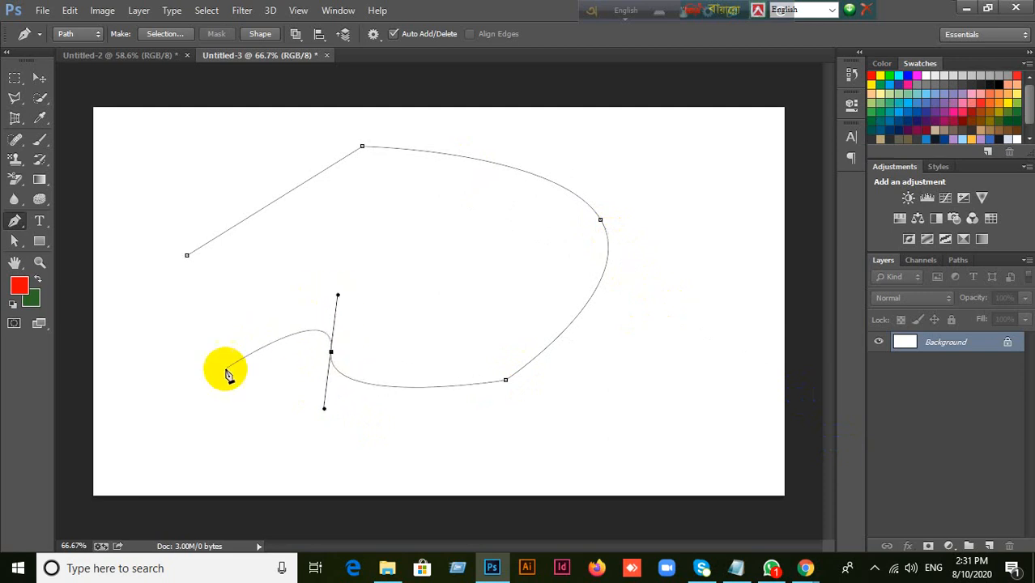
# Continue the path with straight zigzag segments around the left side and close it at its starting point.
pyautogui.click(214, 385)
pyautogui.click(241, 283)
pyautogui.click(156, 375)
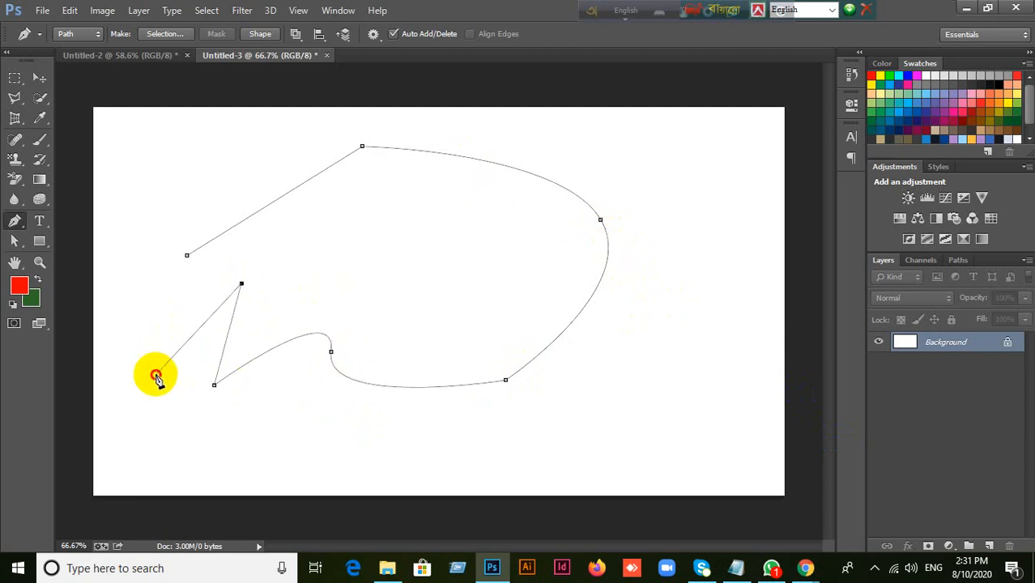
pyautogui.click(118, 182)
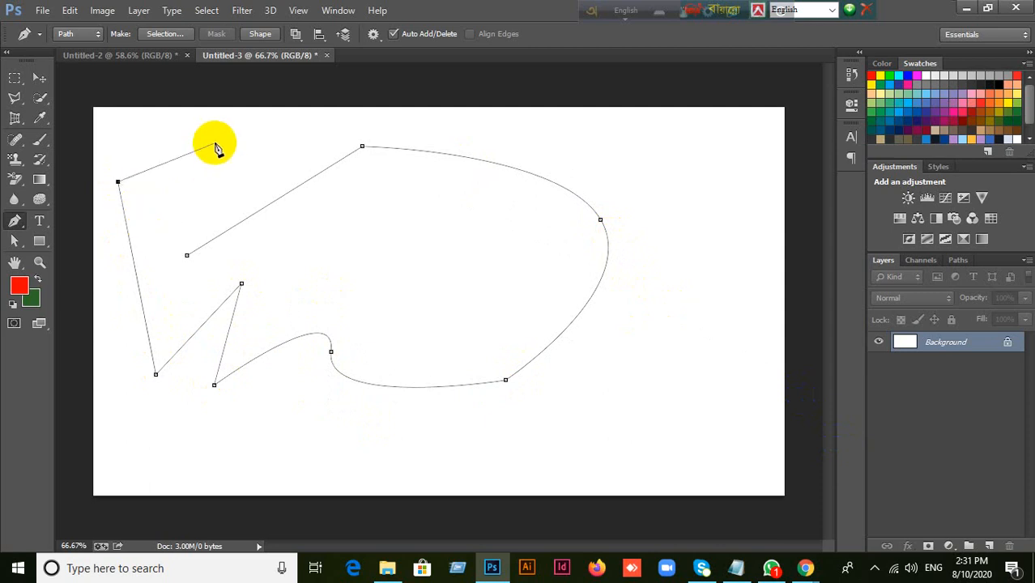
pyautogui.click(161, 205)
pyautogui.click(280, 156)
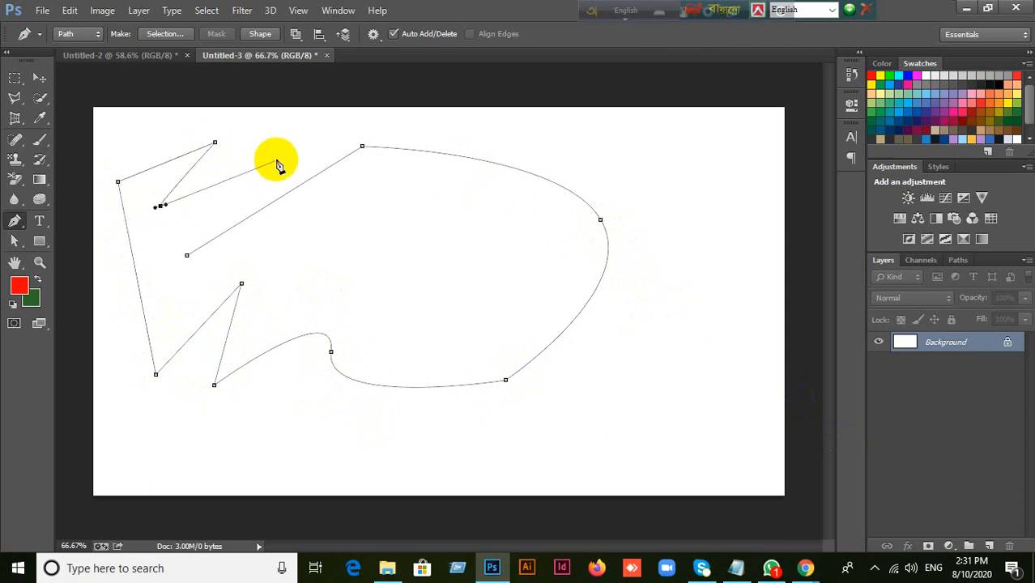
pyautogui.click(187, 256)
pyautogui.moveTo(352, 383); pyautogui.dragTo(362, 386)
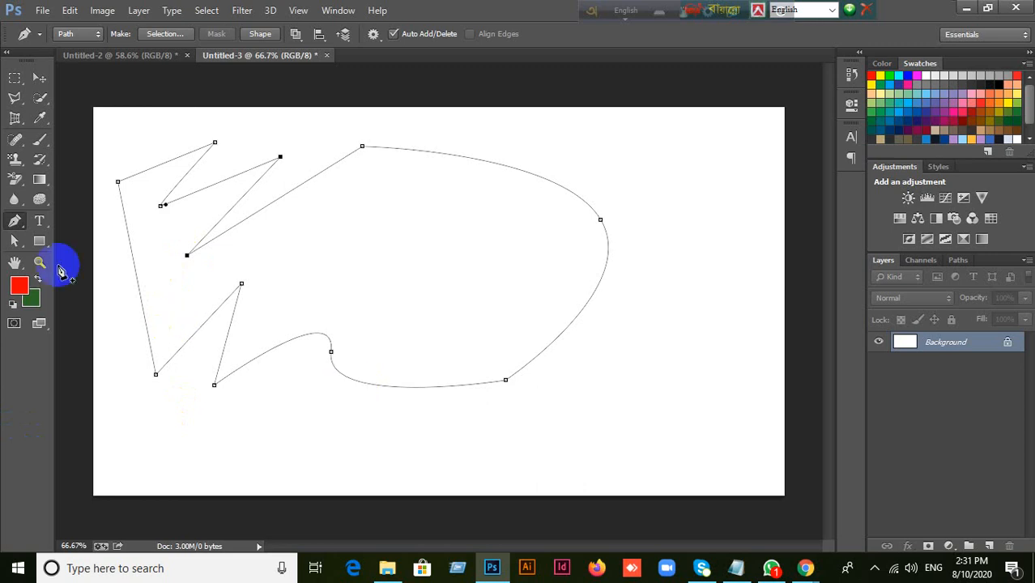
# Review the available pen tools and the Work Path entry for the closed path, ending back at the layer list.
pyautogui.click(15, 223)
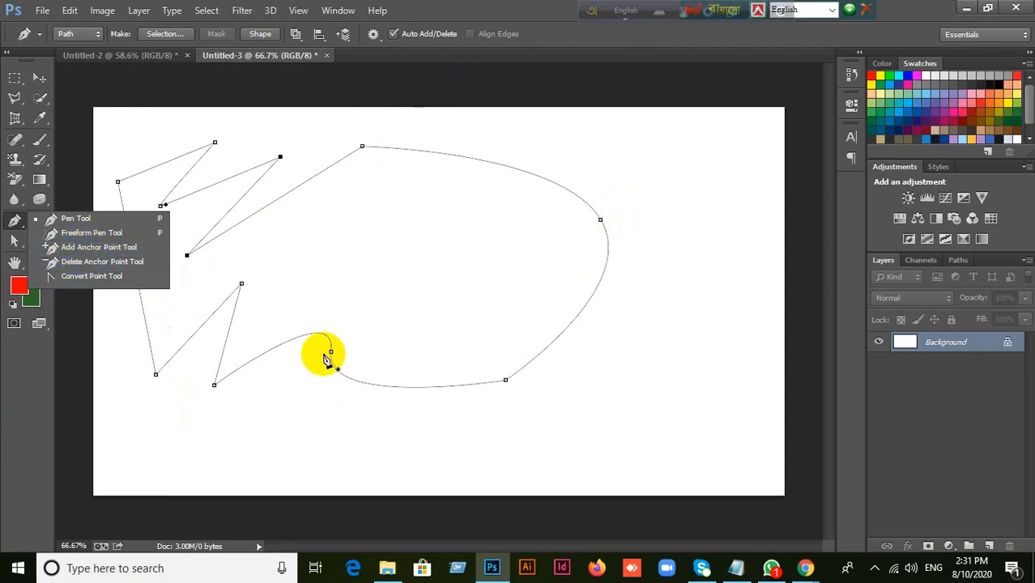
pyautogui.click(20, 227)
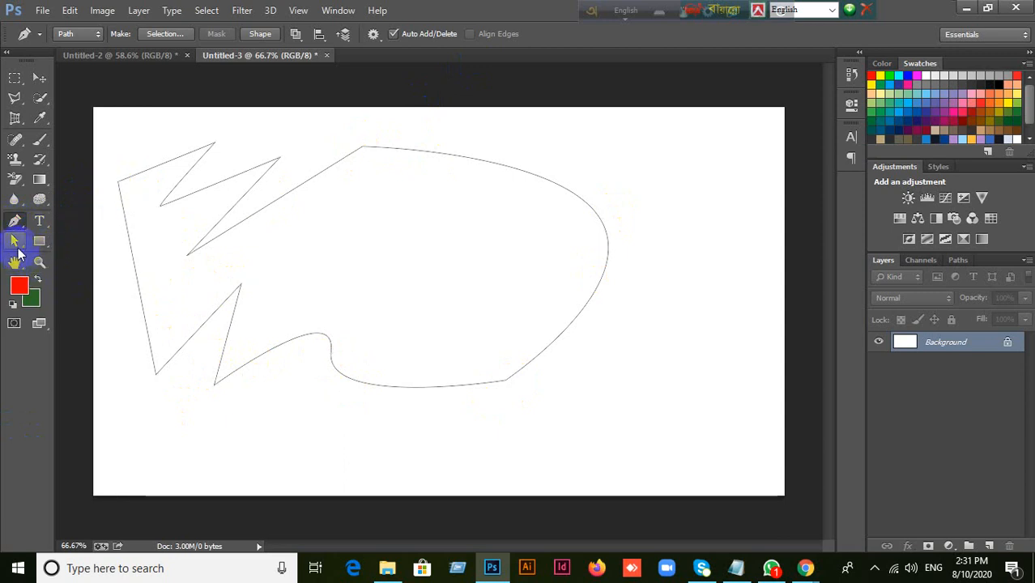
pyautogui.click(17, 229)
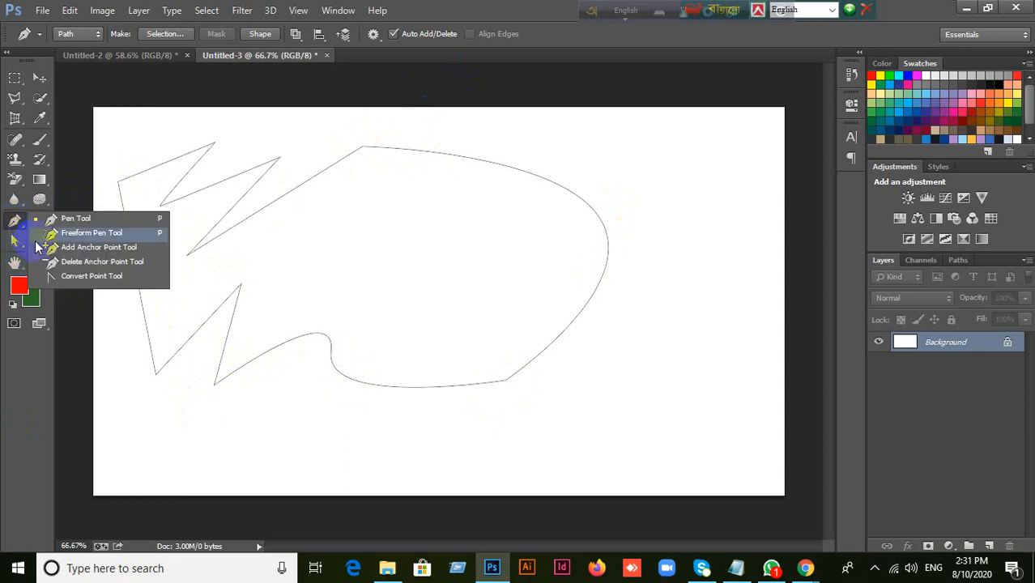
pyautogui.click(957, 261)
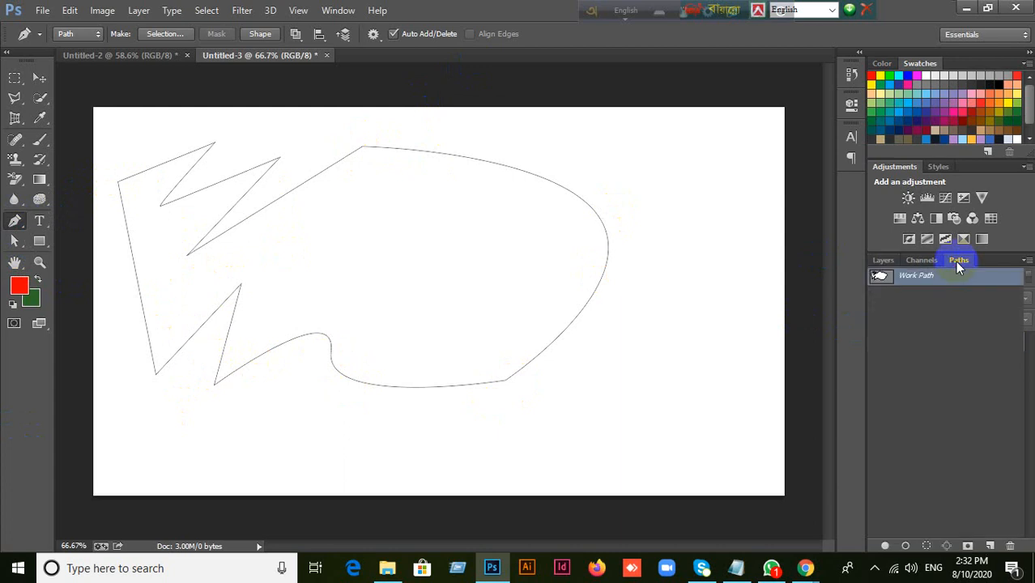
pyautogui.click(882, 261)
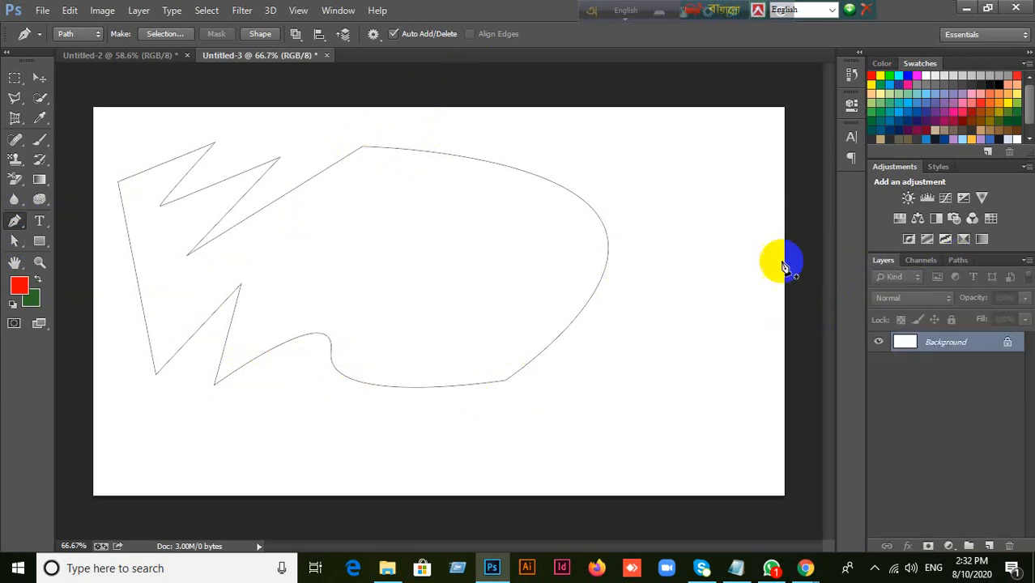
# Add an anchor point midway along the straight upper-left edge of the path with the Add Anchor Point Tool.
pyautogui.rightClick(11, 225)
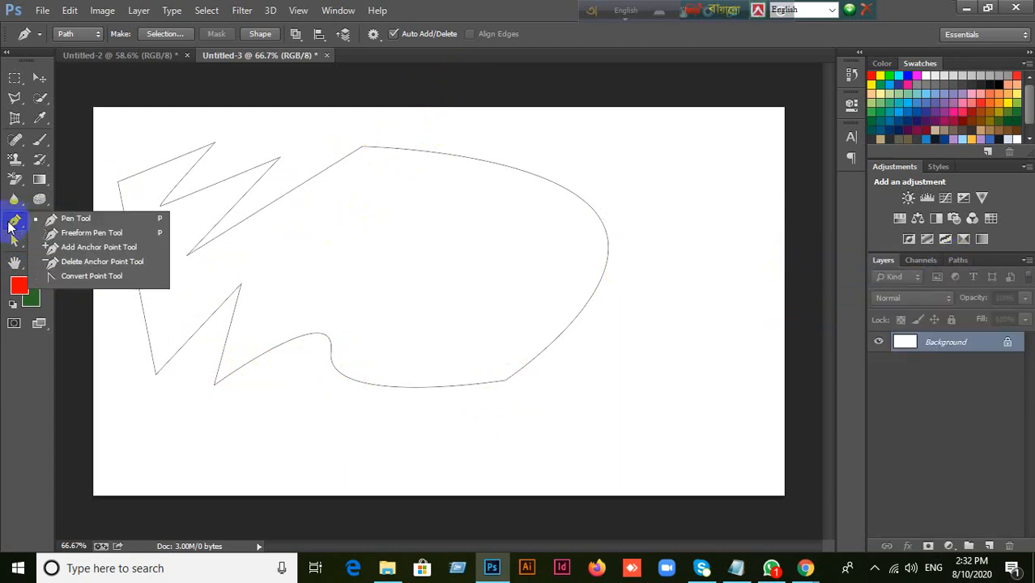
pyautogui.click(59, 248)
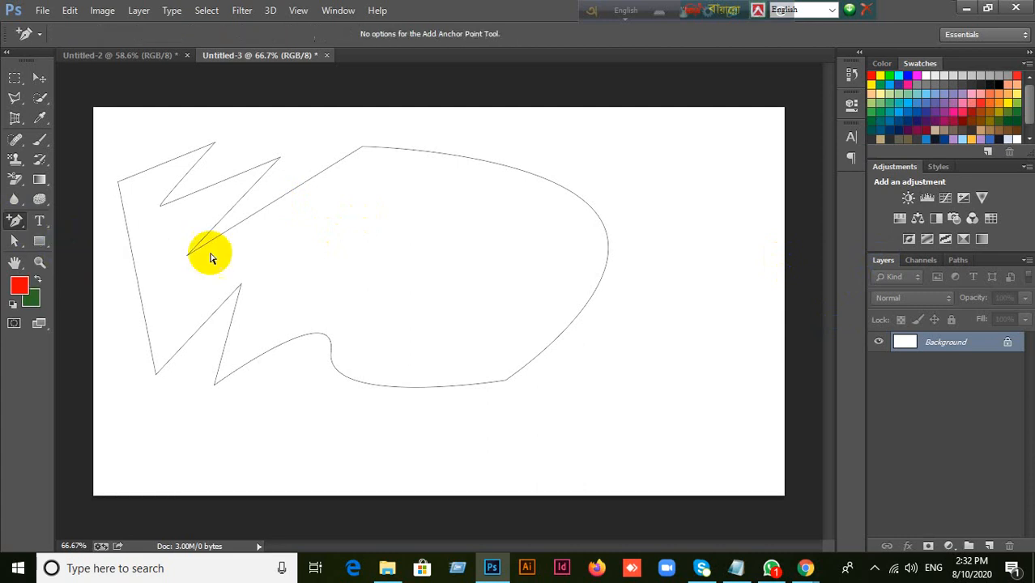
pyautogui.click(261, 209)
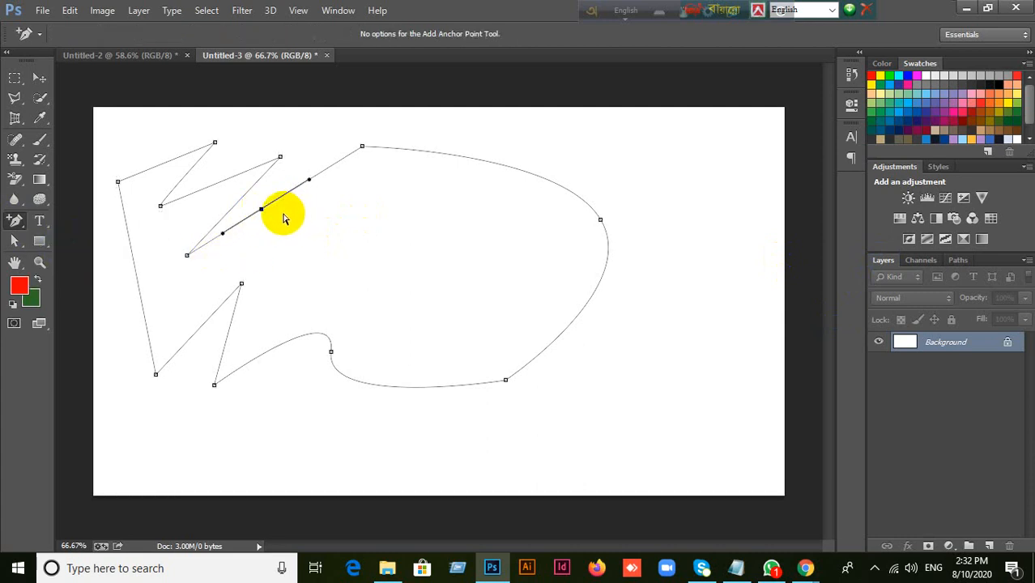
pyautogui.click(405, 228)
pyautogui.rightClick(23, 229)
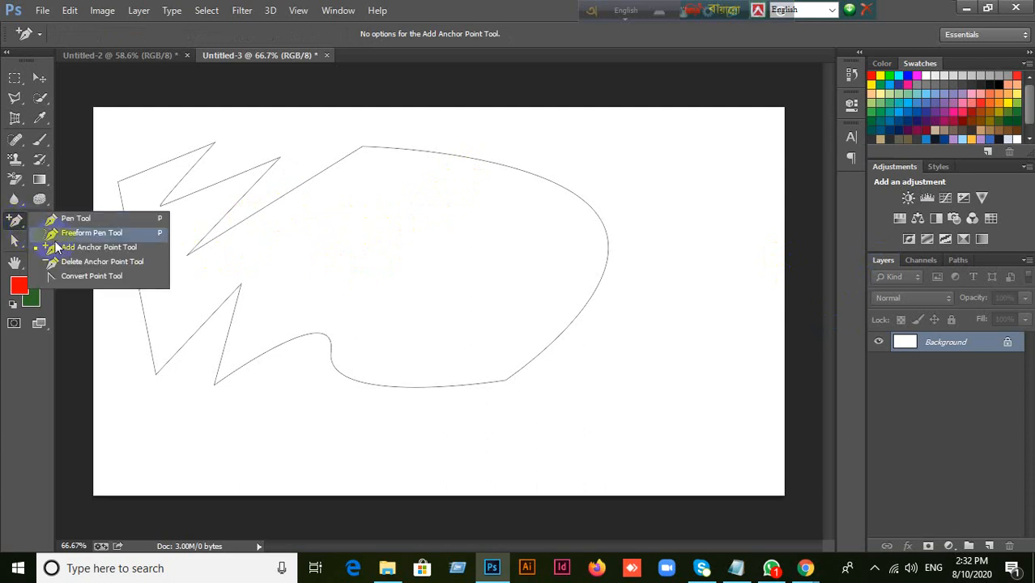
pyautogui.click(63, 246)
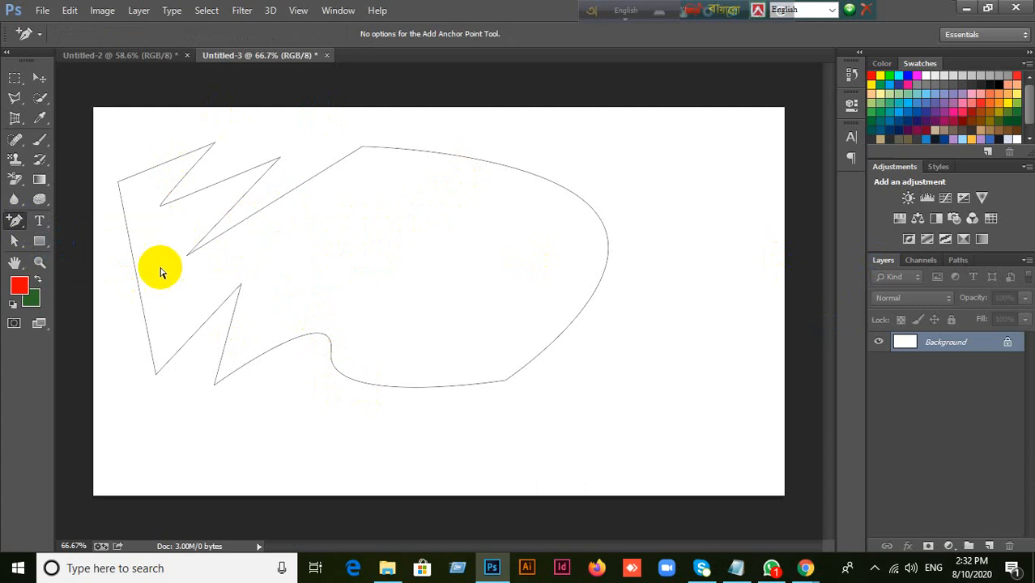
# Switch to the Pen Tool with Path mode, and return to the Add Anchor Point Tool.
pyautogui.rightClick(16, 223)
pyautogui.click(73, 219)
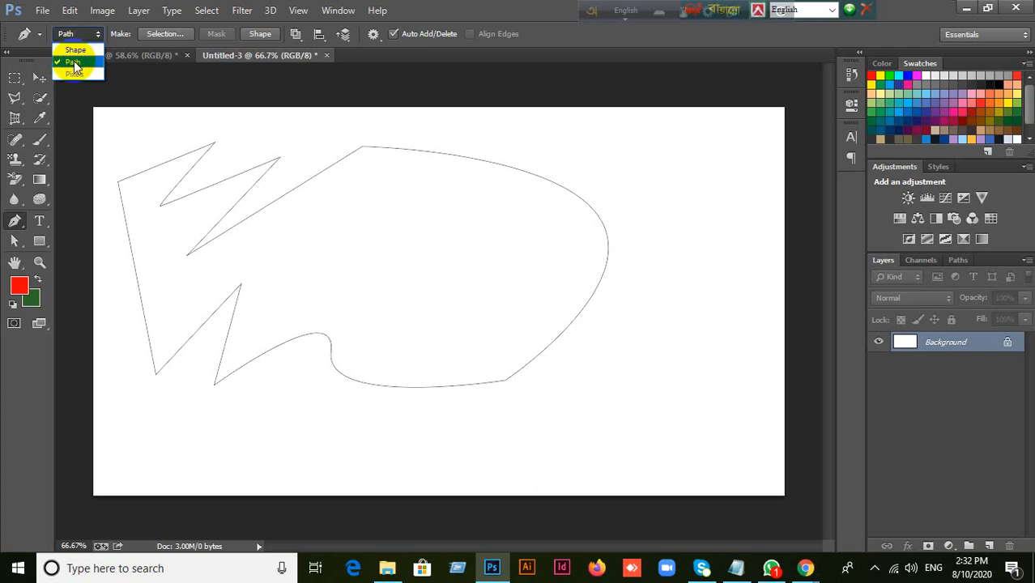
pyautogui.click(72, 61)
pyautogui.rightClick(14, 221)
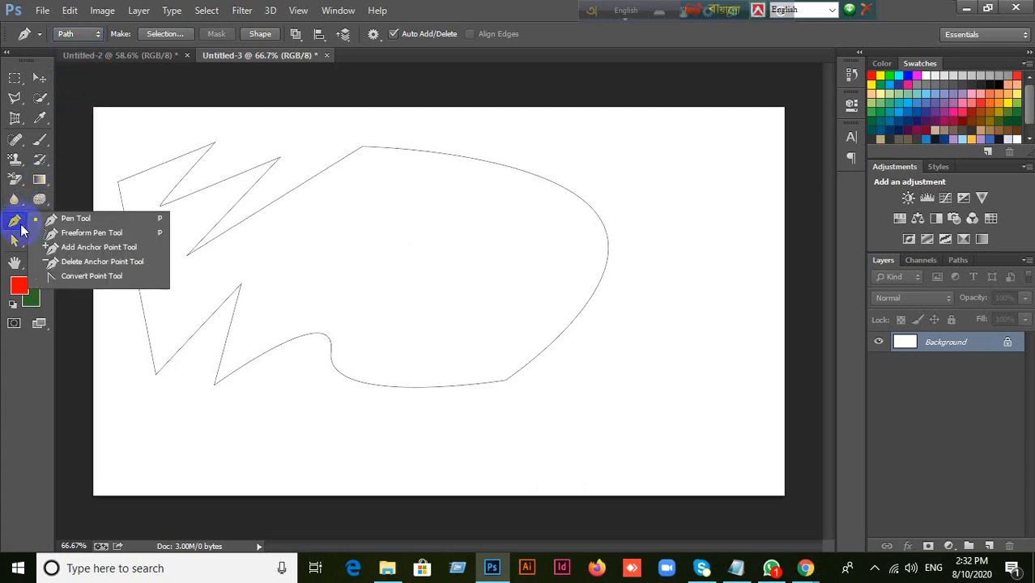
pyautogui.click(69, 248)
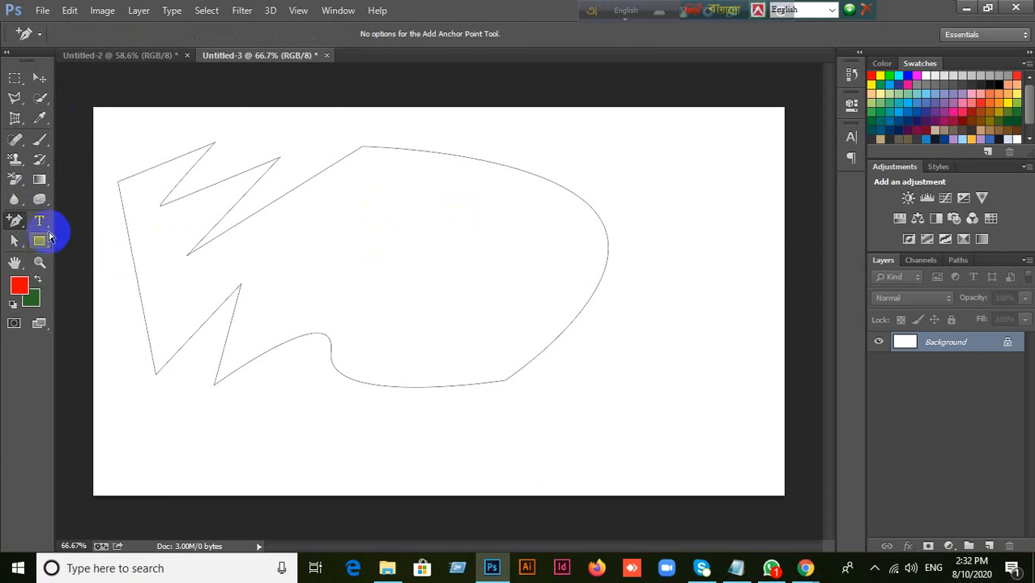
# Add anchor points along the path's straight upper diagonal, upper-right curve, long left edge, lower-left zigzag and top-left edge with the Add Anchor Point Tool.
pyautogui.rightClick(15, 221)
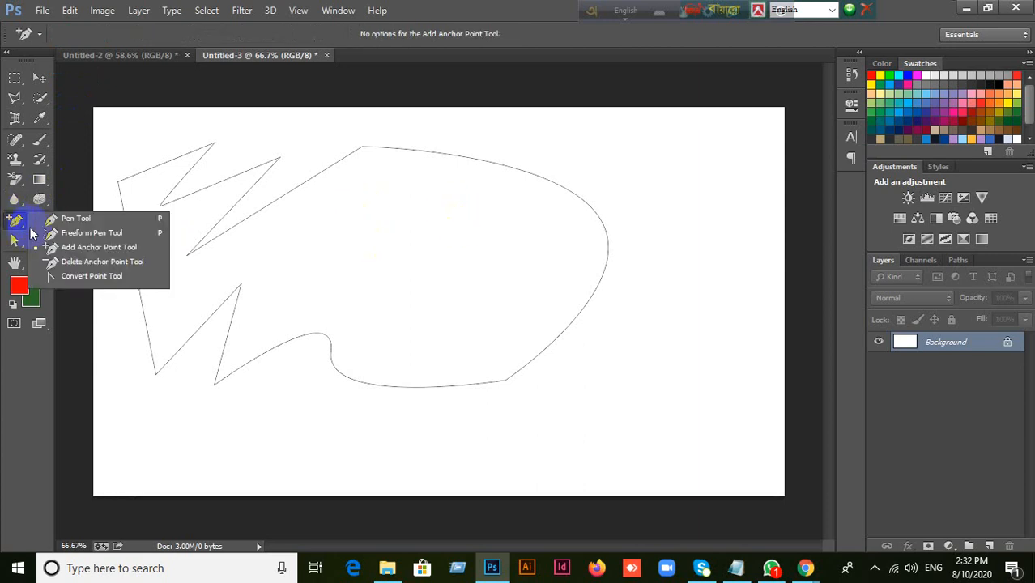
pyautogui.click(117, 248)
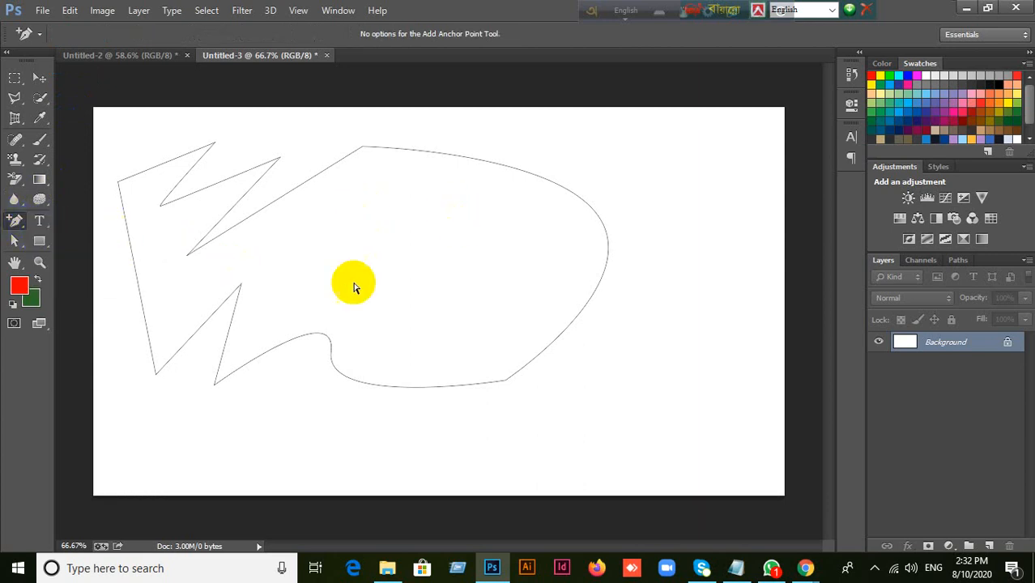
pyautogui.click(283, 196)
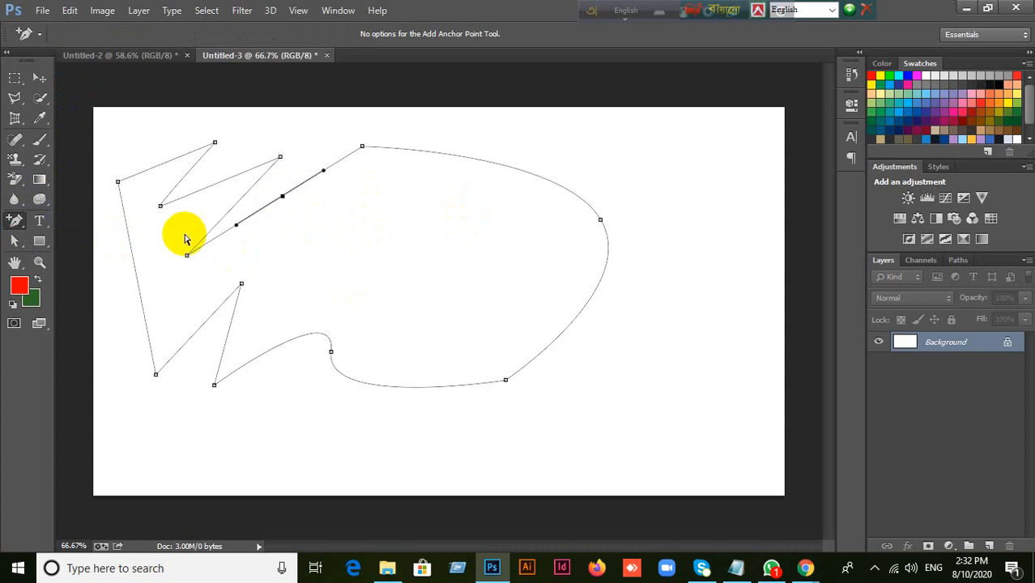
pyautogui.click(510, 168)
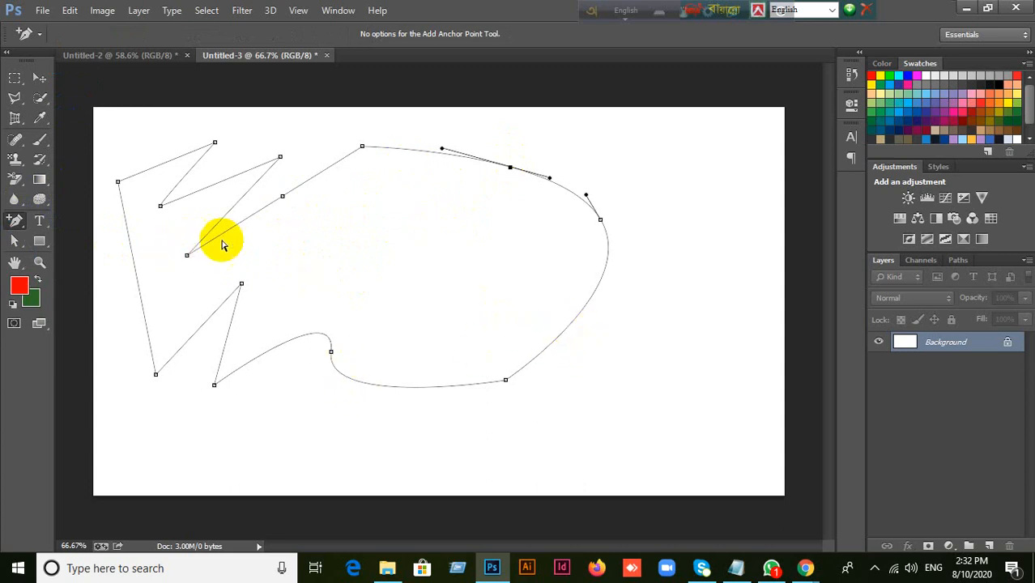
pyautogui.click(137, 287)
pyautogui.click(185, 344)
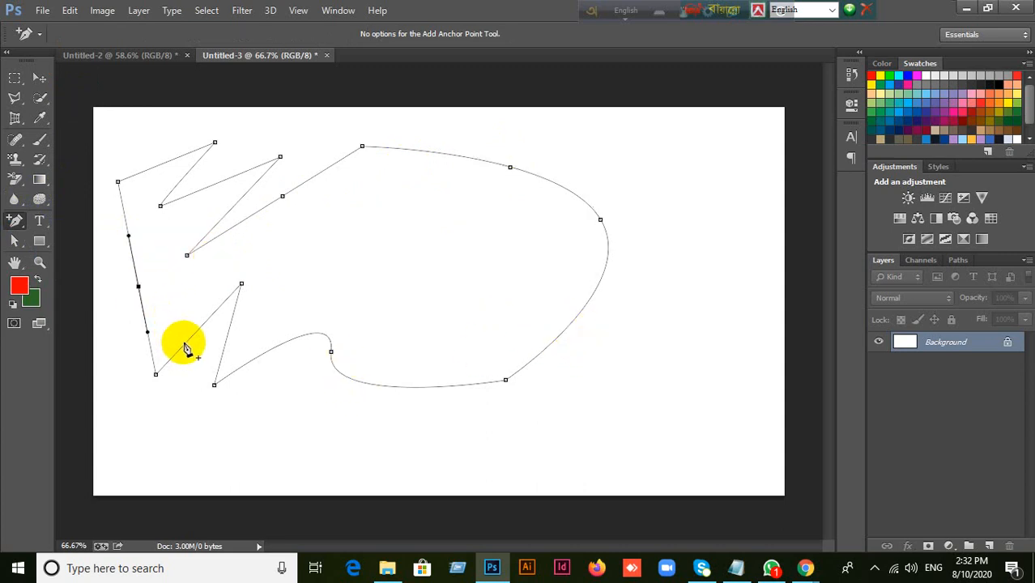
pyautogui.click(169, 160)
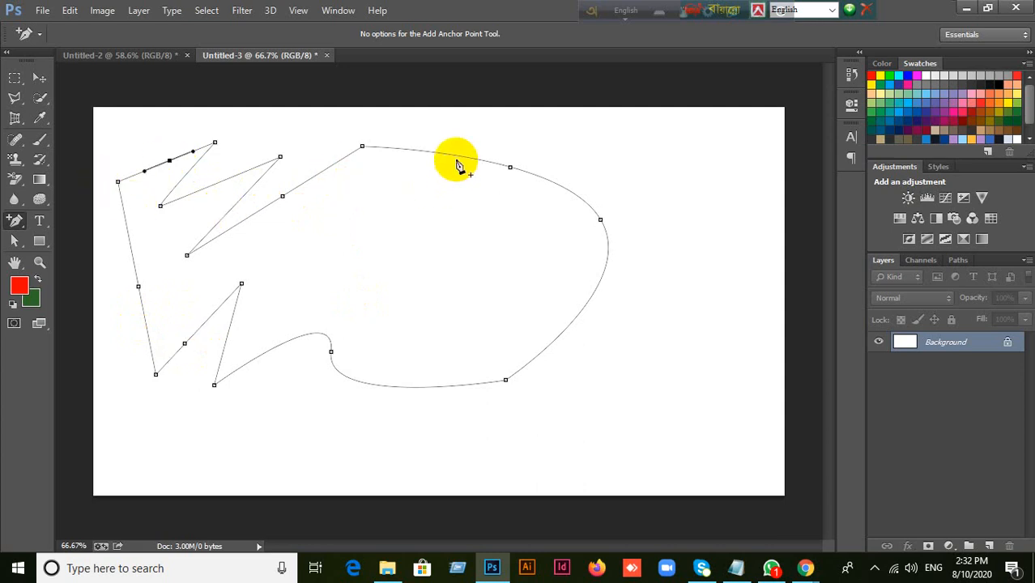
pyautogui.click(254, 213)
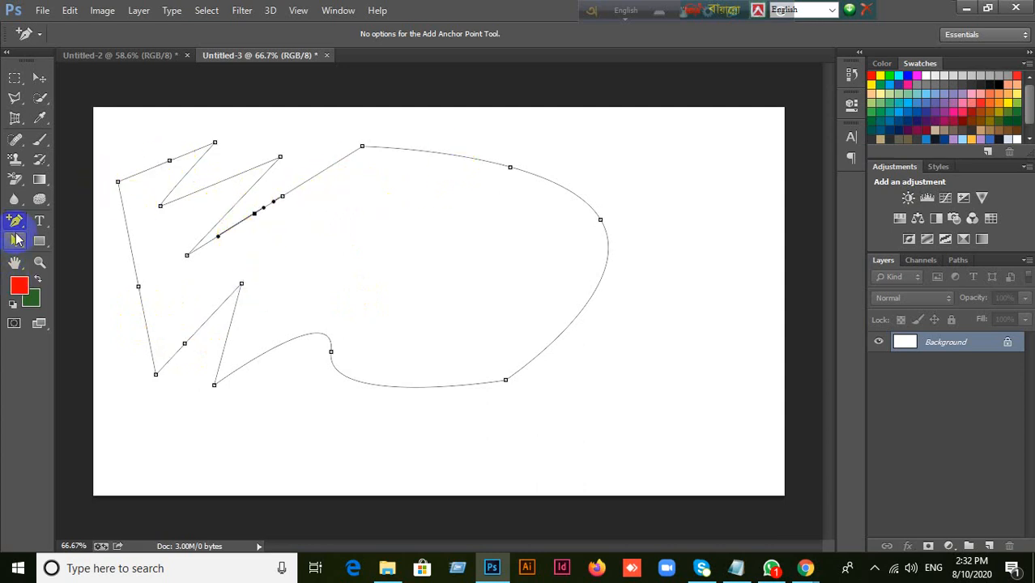
# Remove the upper-left zigzag peak, the left edge's midpoint and the lower-left zigzag peak with the Delete Anchor Point Tool.
pyautogui.click(18, 225)
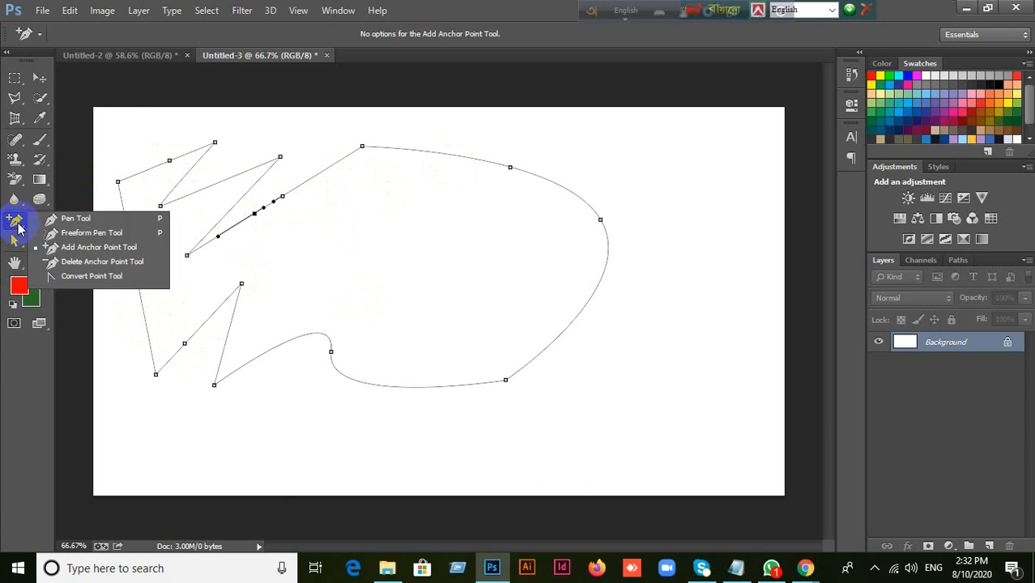
pyautogui.click(57, 260)
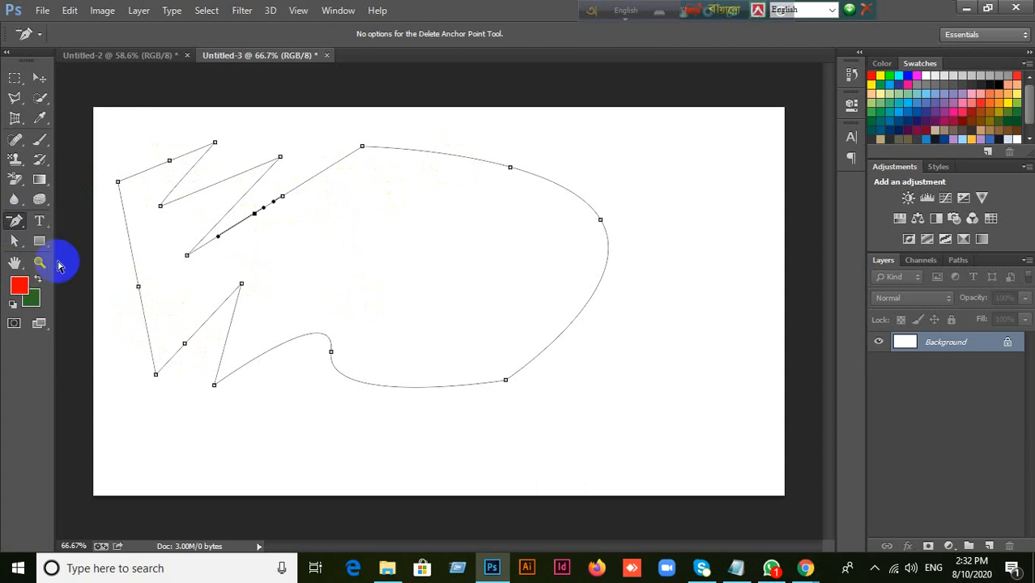
pyautogui.click(216, 146)
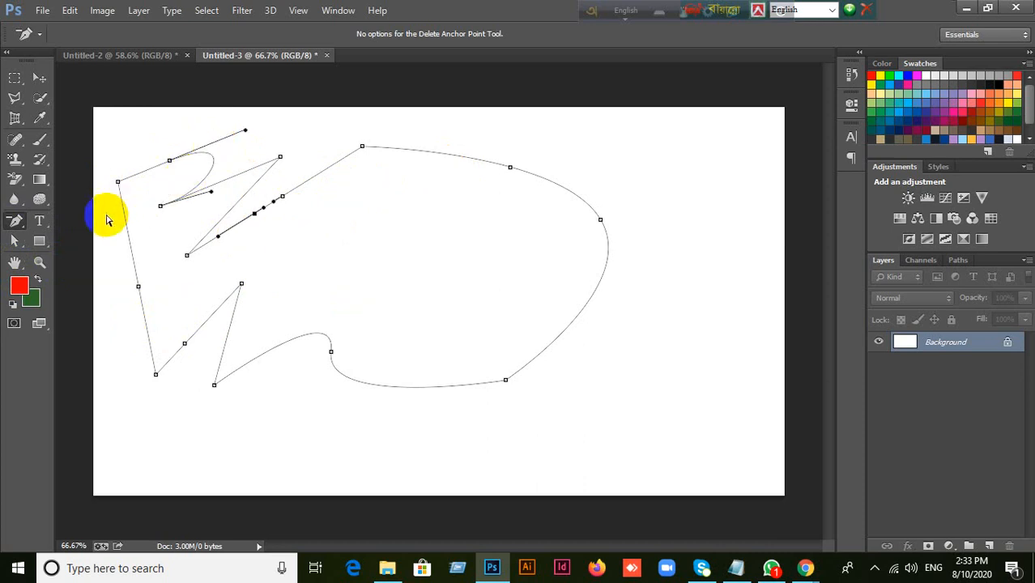
pyautogui.click(139, 288)
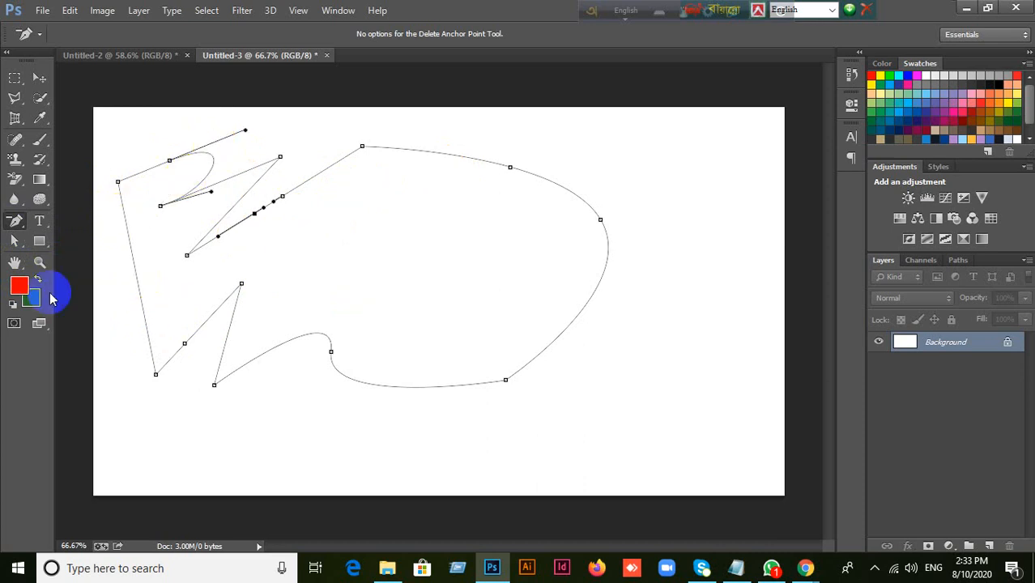
pyautogui.click(239, 285)
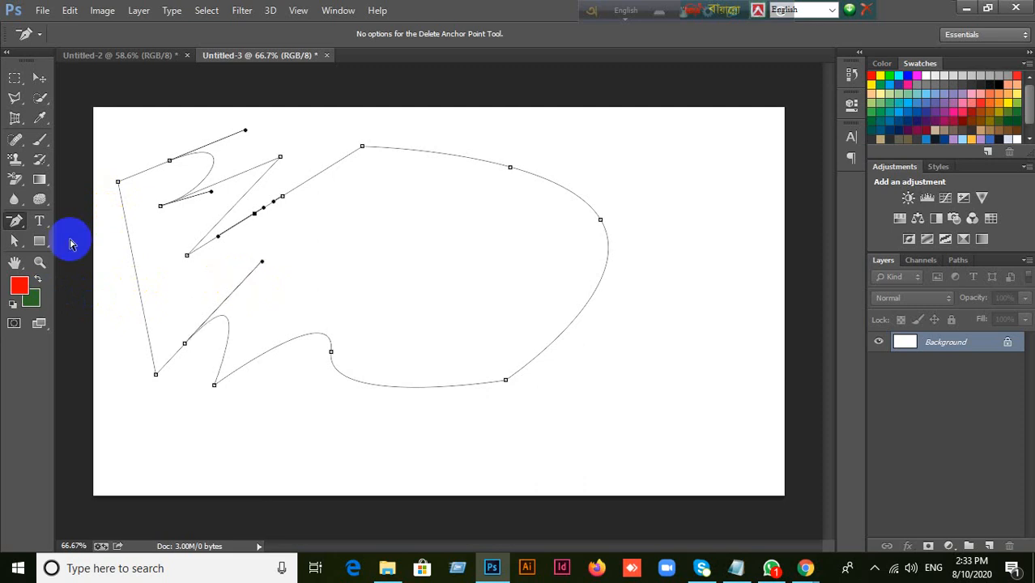
# Delete the anchor point where the upper diagonal meets the large curve, plus the three remaining points of the upper-left zigzag.
pyautogui.click(362, 147)
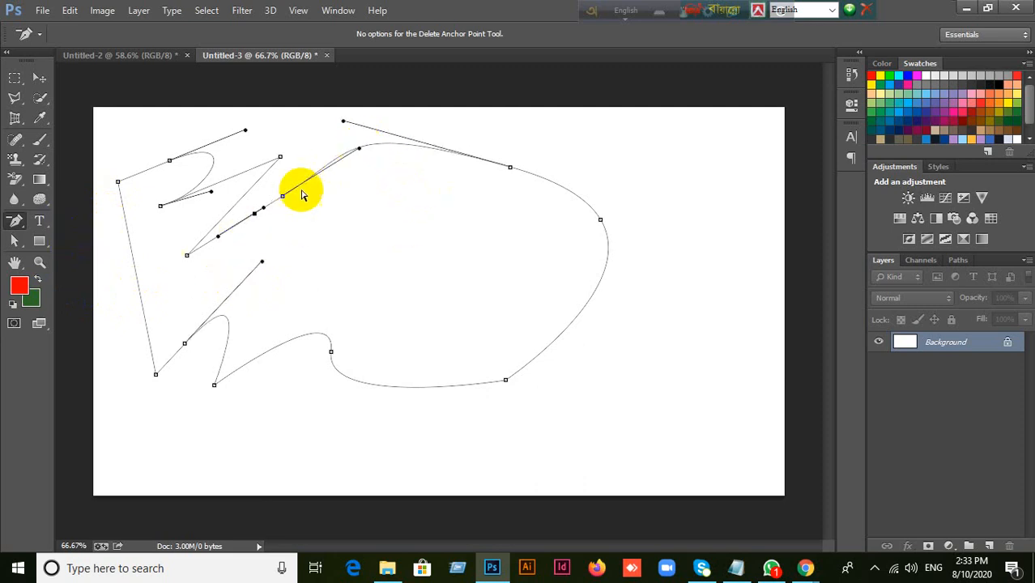
pyautogui.click(280, 156)
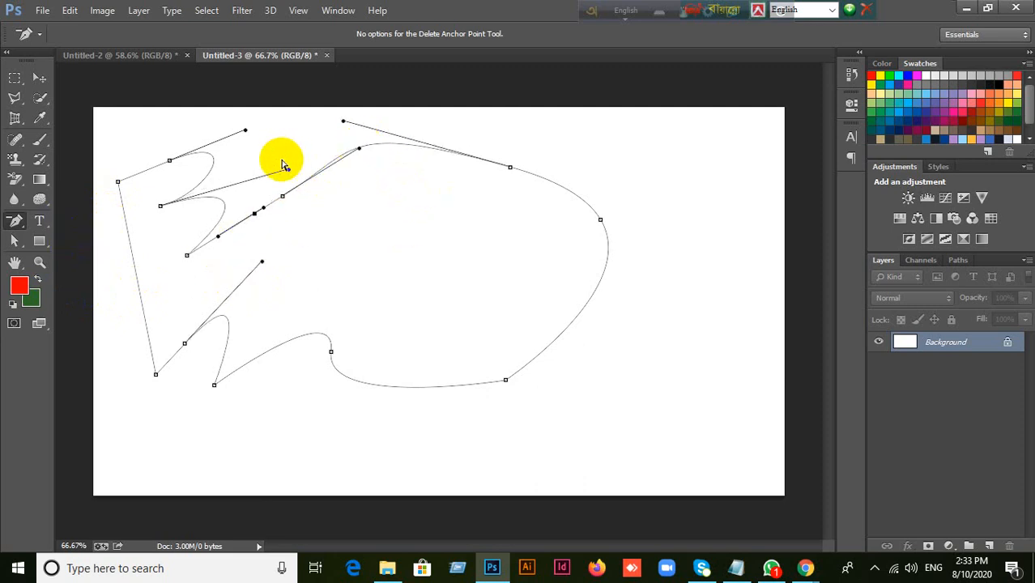
pyautogui.click(170, 160)
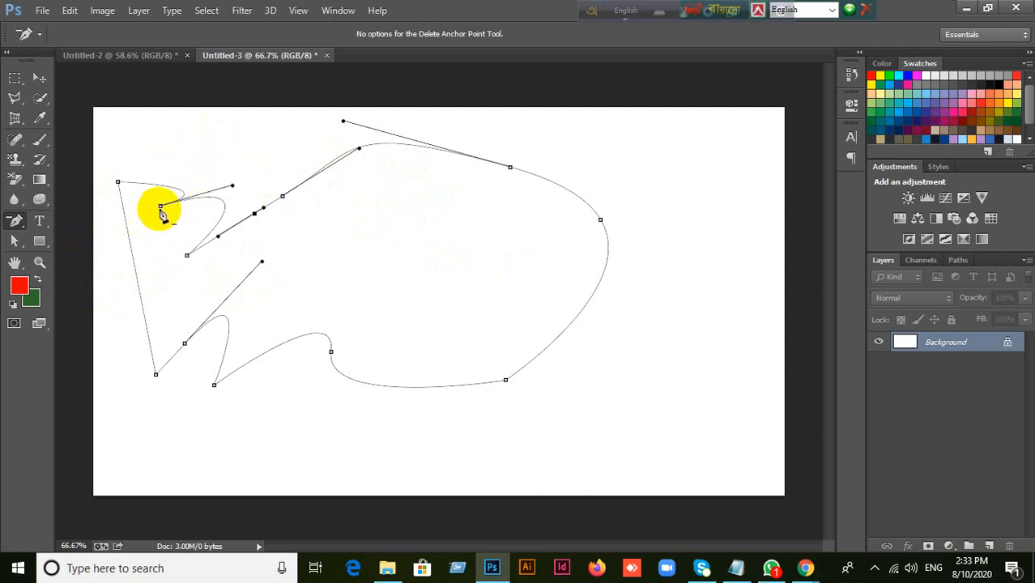
pyautogui.click(160, 206)
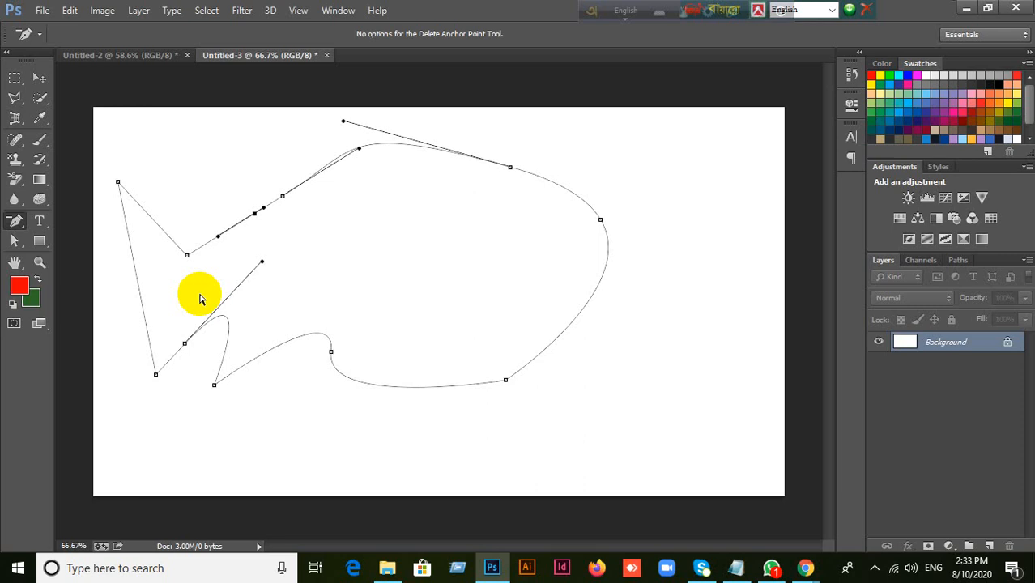
# Turn the path's upper-left corner into a smooth point by pulling out direction handles with the Convert Point Tool.
pyautogui.click(16, 222)
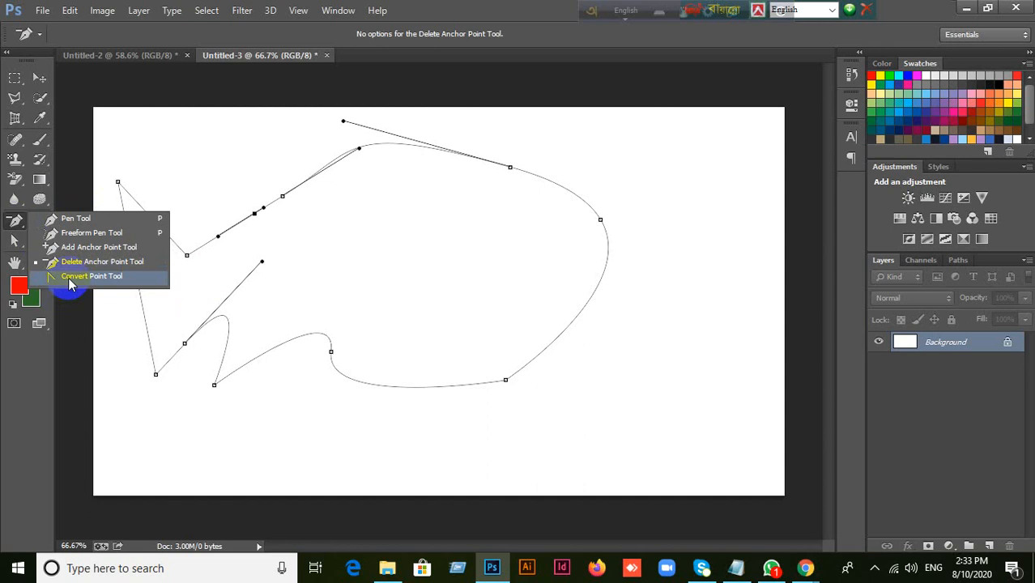
pyautogui.click(118, 278)
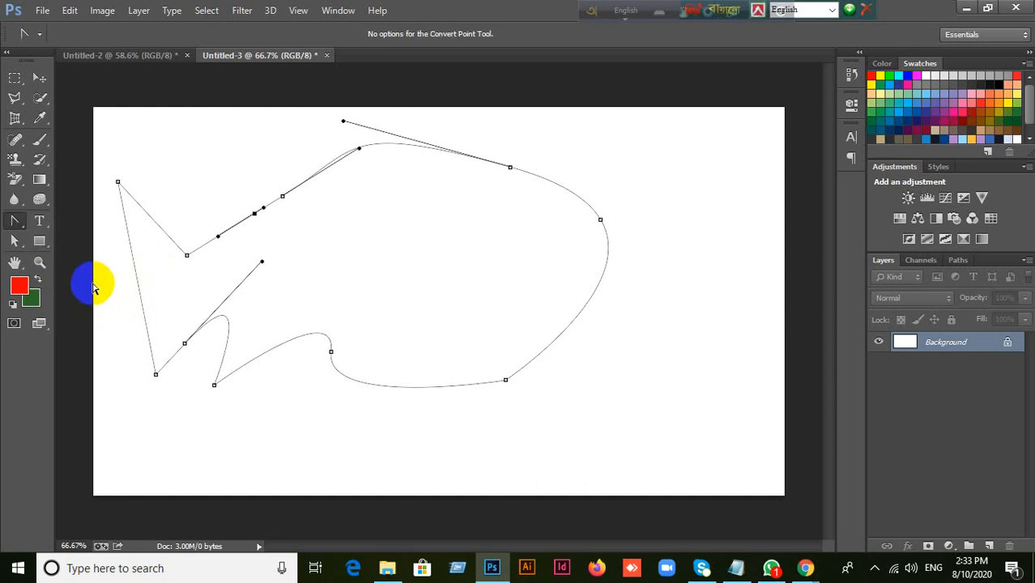
pyautogui.moveTo(15, 221); pyautogui.dragTo(58, 243)
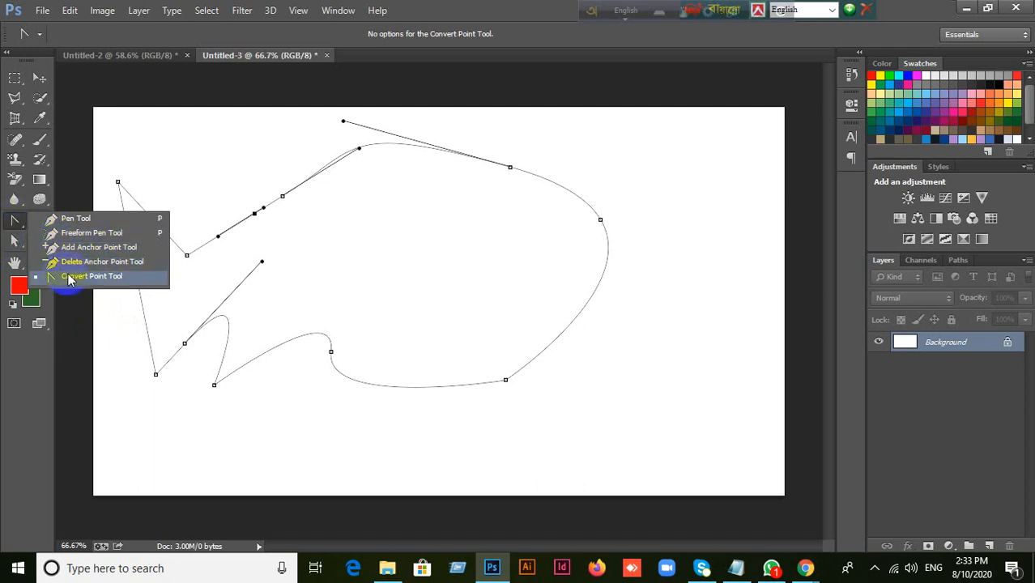
pyautogui.click(14, 224)
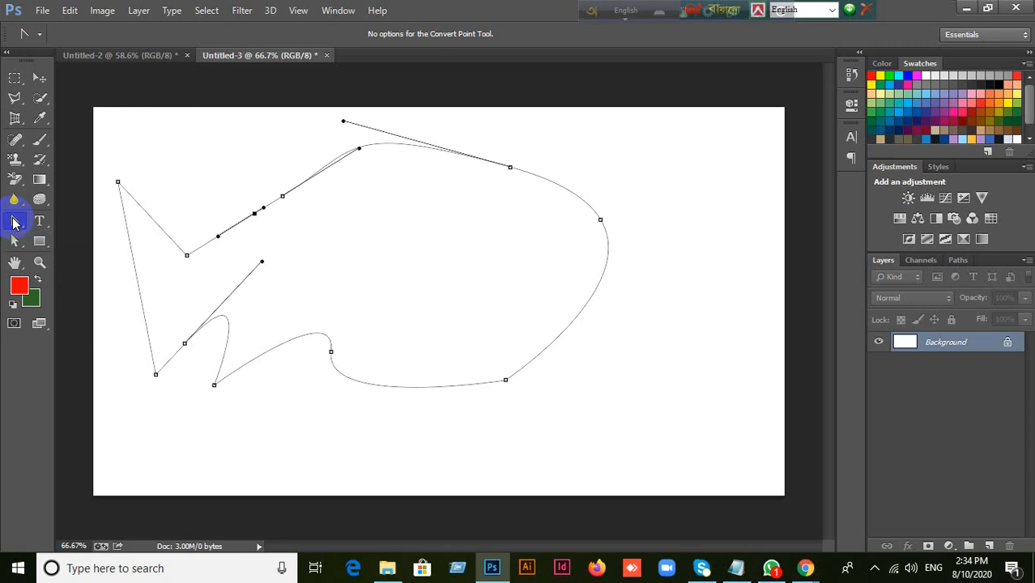
pyautogui.moveTo(14, 224); pyautogui.dragTo(70, 279)
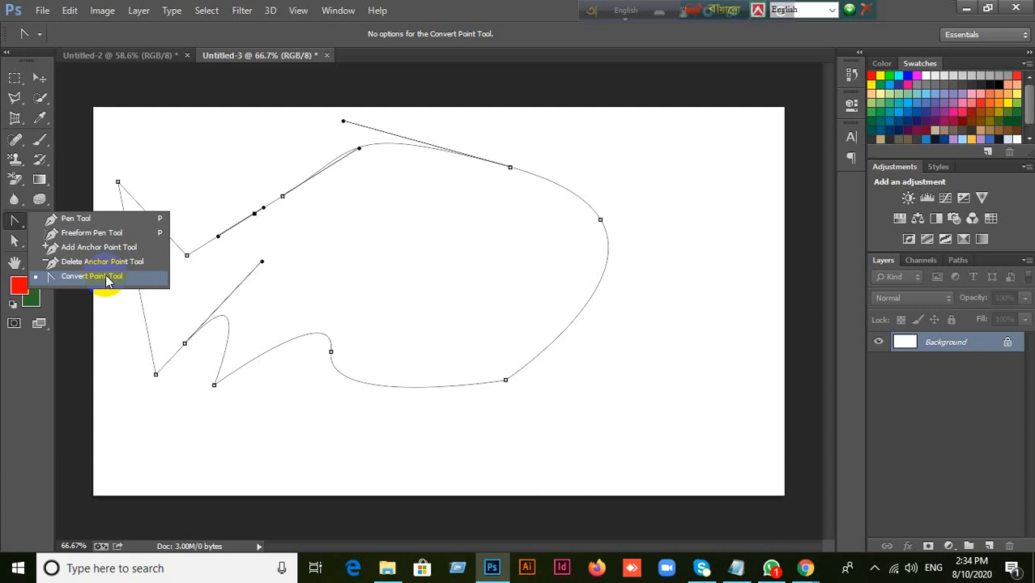
pyautogui.click(105, 277)
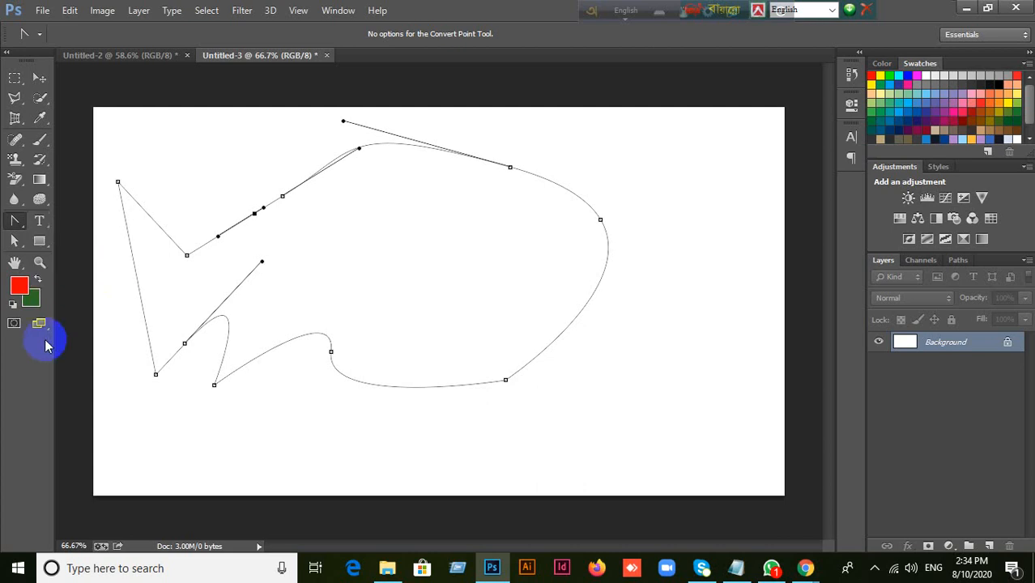
pyautogui.click(118, 182)
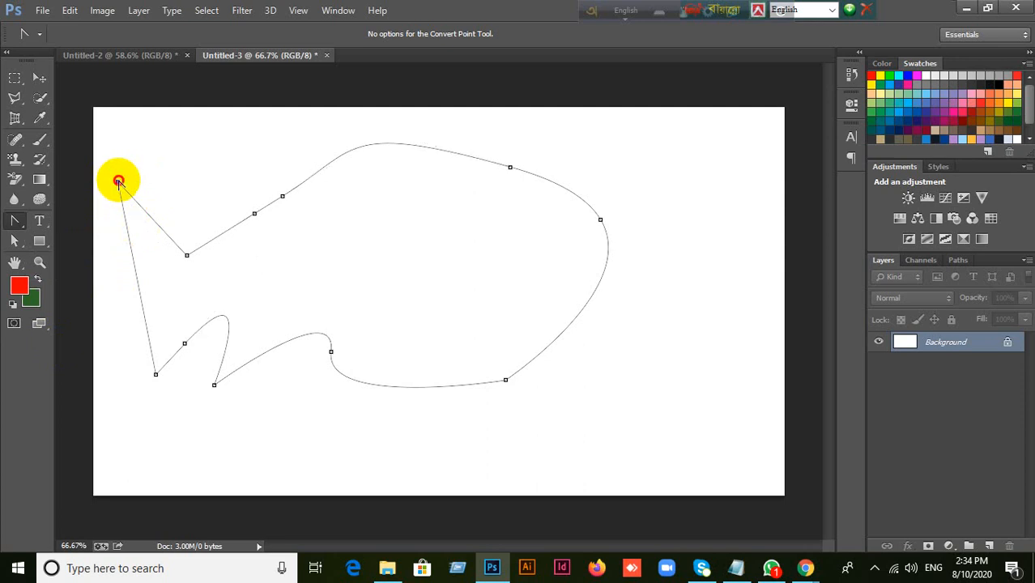
pyautogui.moveTo(118, 182); pyautogui.dragTo(198, 148)
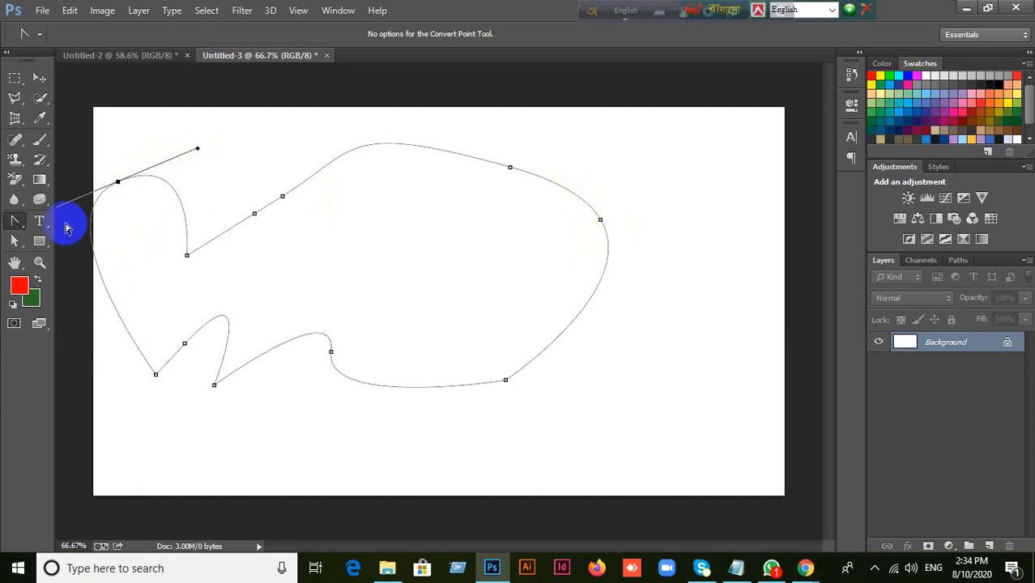
# Convert the rightmost and upper-right anchor points to corners, and pull new curve handles out of the rightmost point.
pyautogui.click(601, 219)
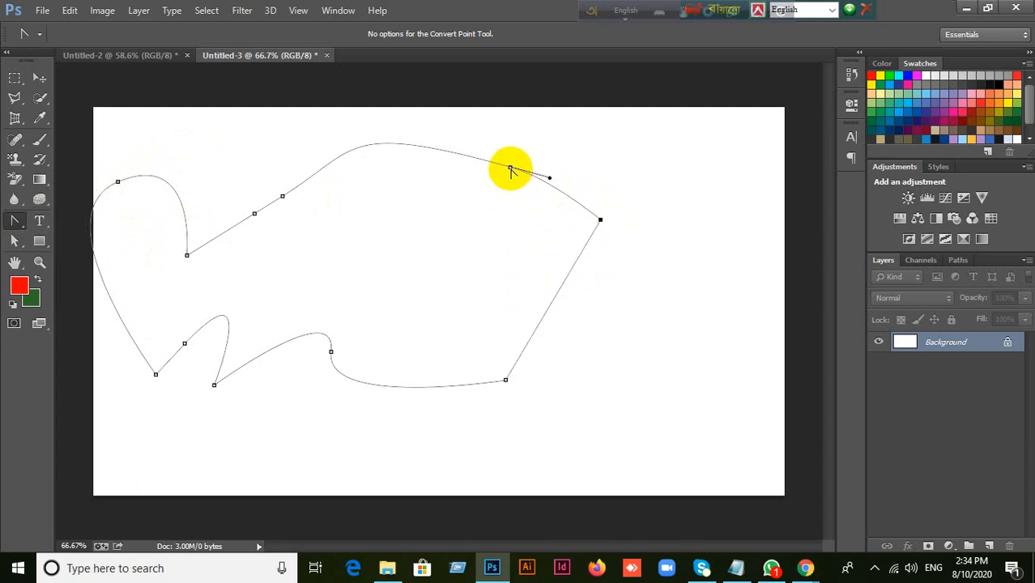
pyautogui.click(510, 168)
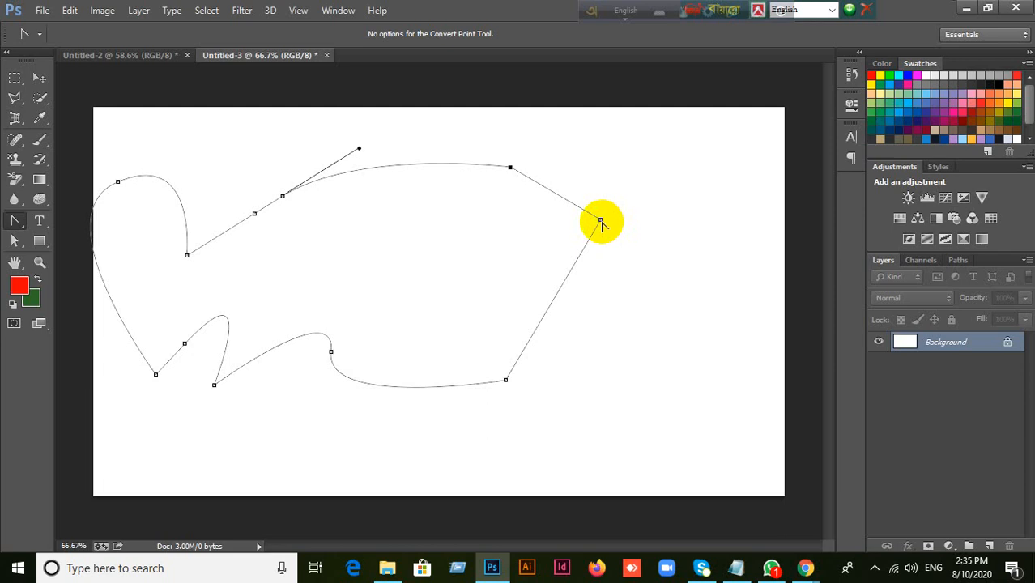
pyautogui.moveTo(600, 220); pyautogui.dragTo(639, 310)
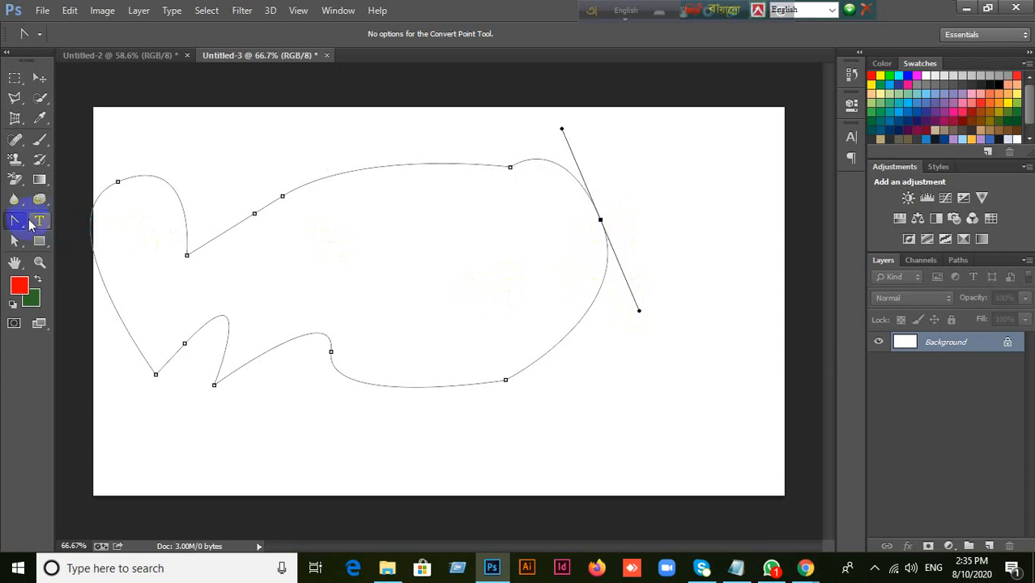
# Convert the upper-left, rightmost and upper-edge anchor points to corners, and apply the same conversion to the lower-left zigzag point.
pyautogui.click(117, 183)
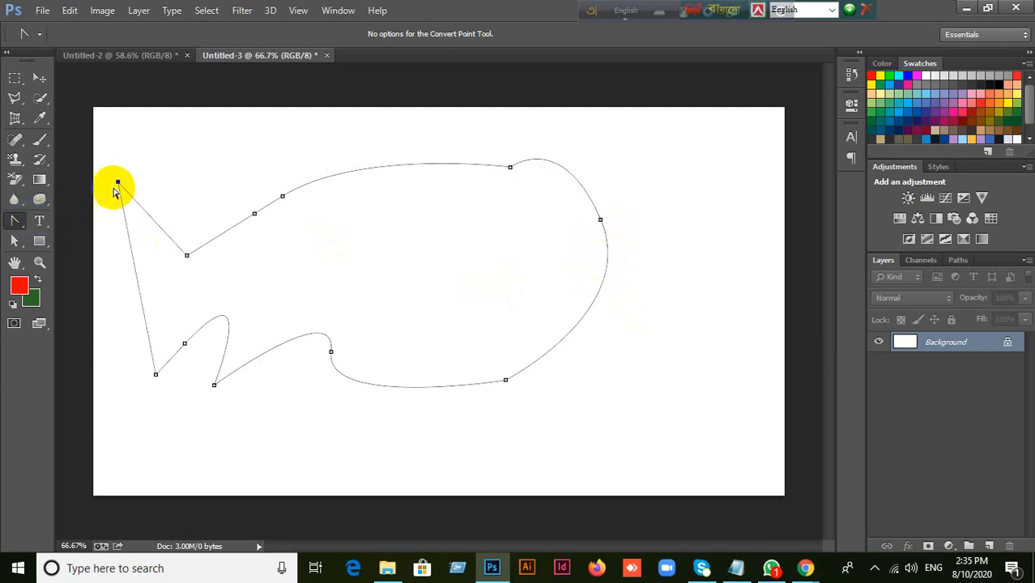
pyautogui.click(600, 220)
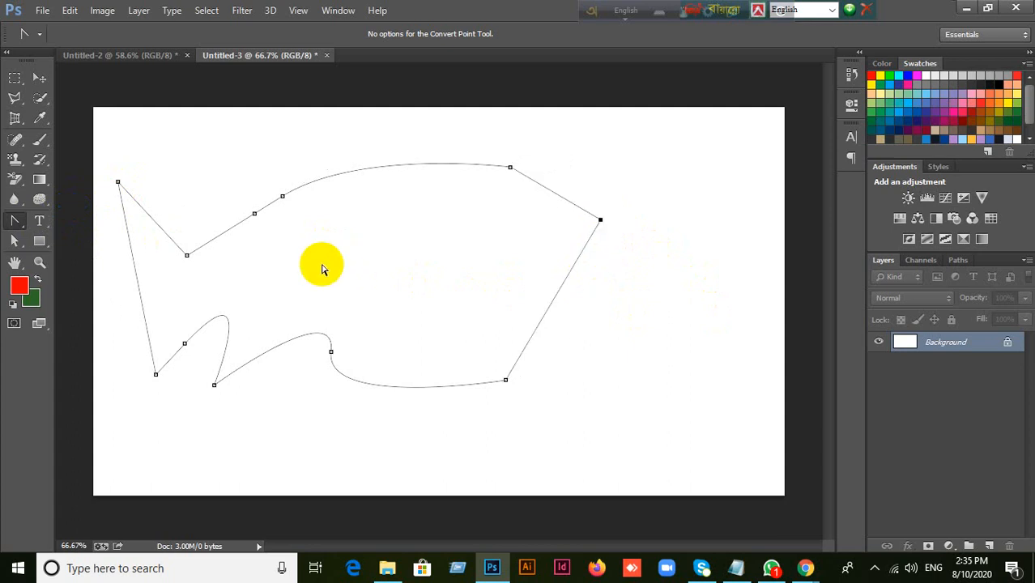
pyautogui.click(509, 166)
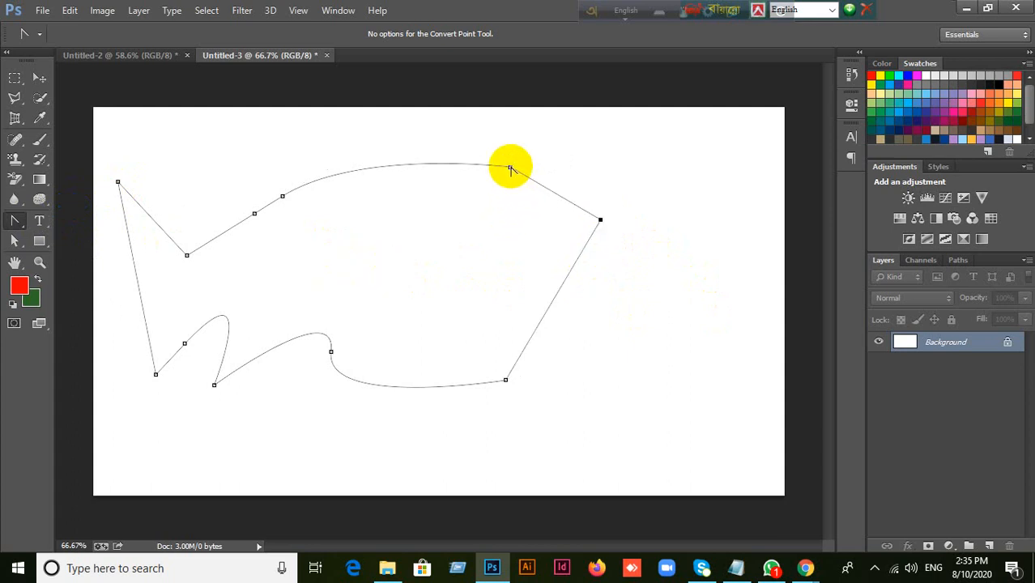
pyautogui.click(281, 196)
pyautogui.click(253, 213)
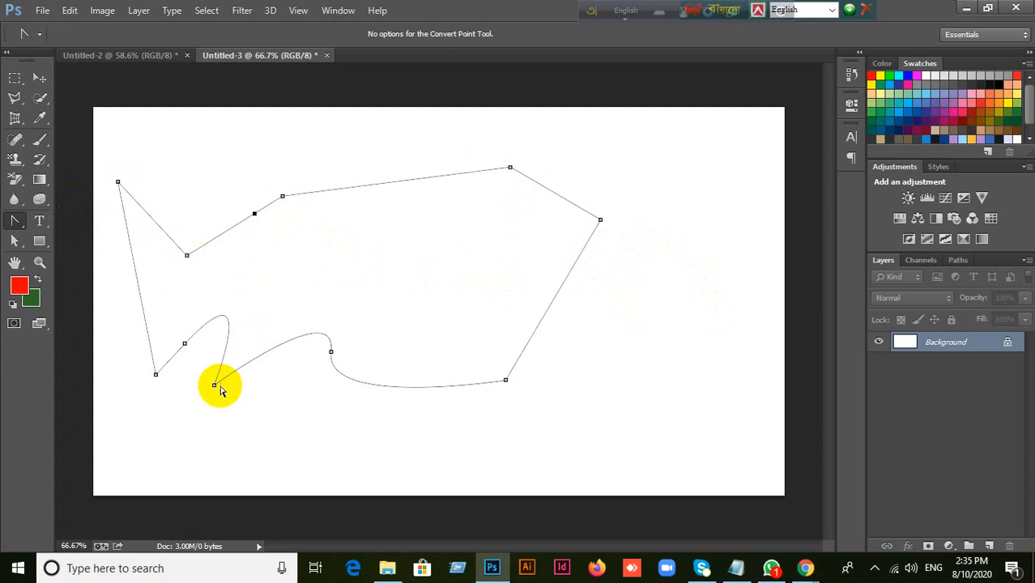
pyautogui.click(213, 385)
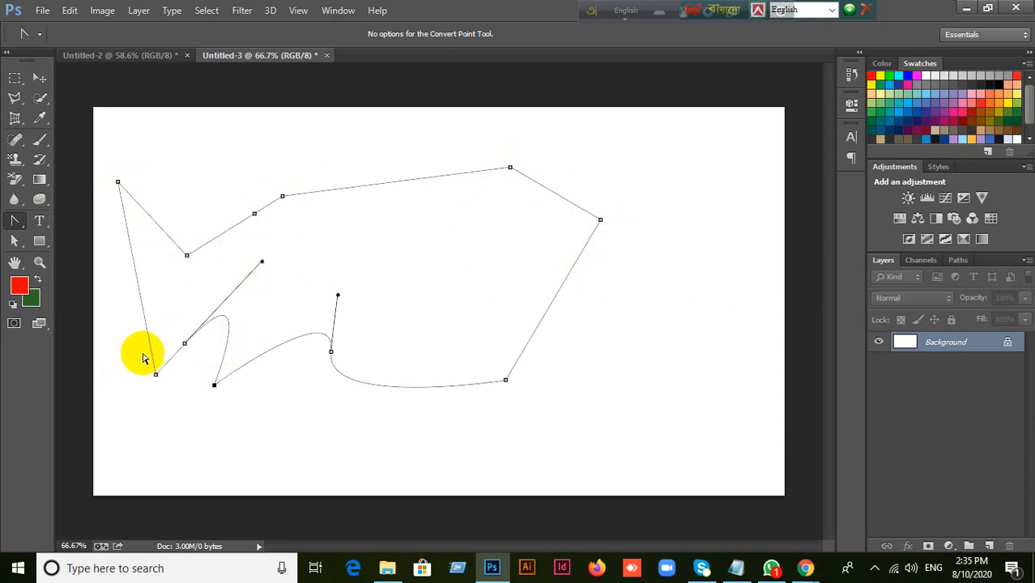
# Draw a second subpath with the Pen Tool, running from above the shape around its right side and back across it to the starting point.
pyautogui.click(14, 221)
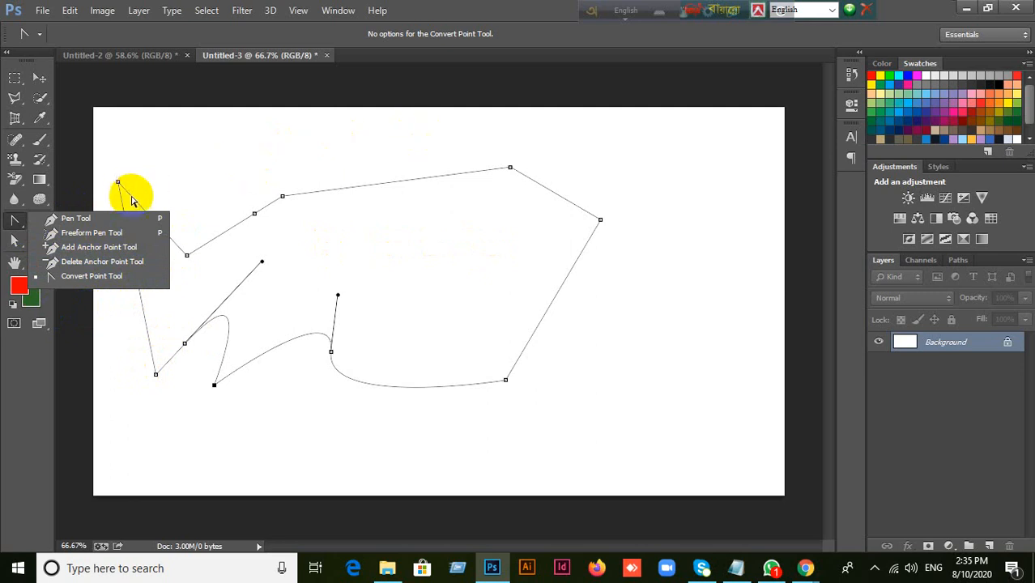
pyautogui.click(103, 221)
pyautogui.moveTo(290, 152); pyautogui.dragTo(298, 146)
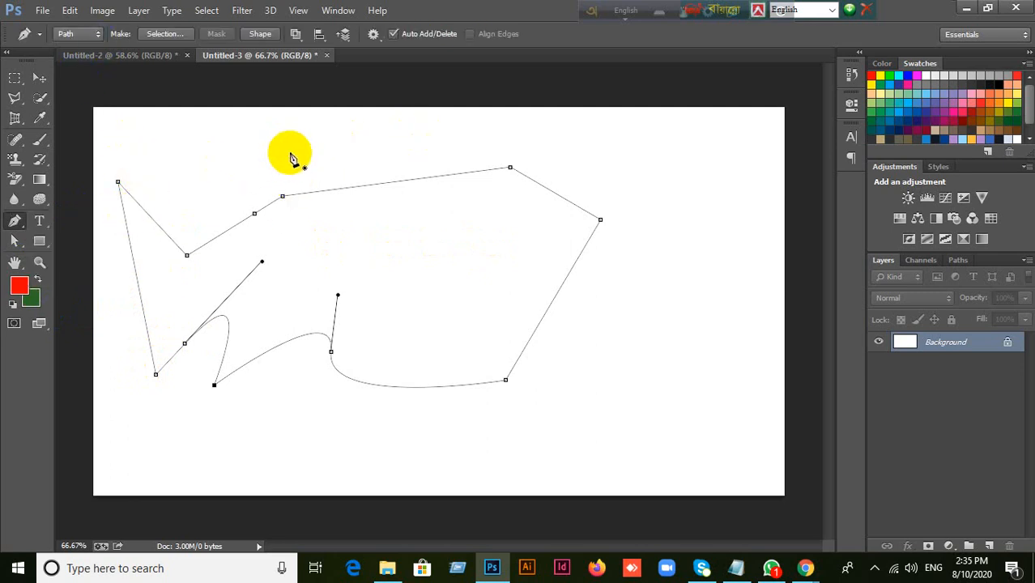
pyautogui.click(664, 134)
pyautogui.click(695, 239)
pyautogui.moveTo(663, 355); pyautogui.dragTo(614, 393)
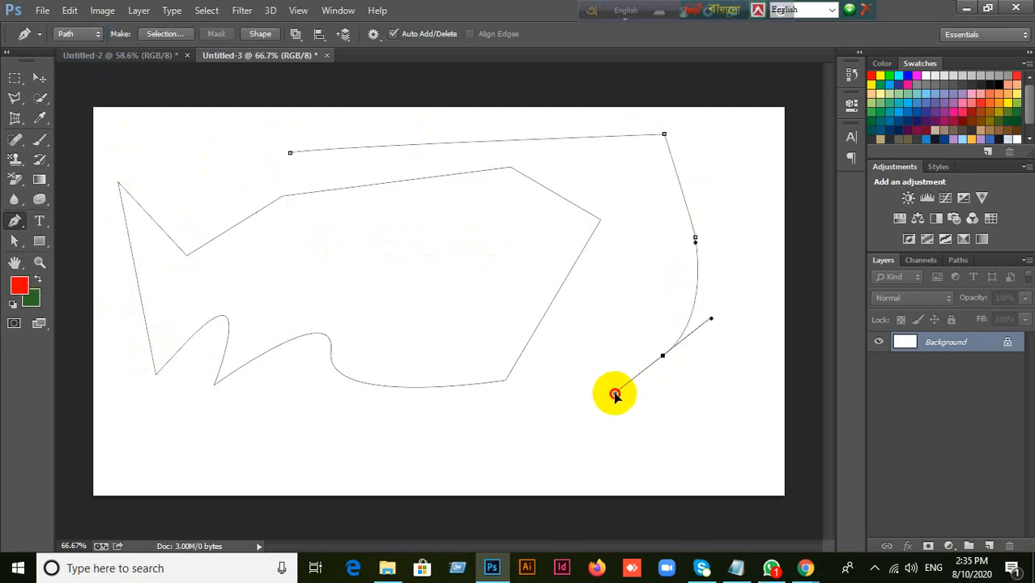
pyautogui.moveTo(567, 423); pyautogui.dragTo(509, 433)
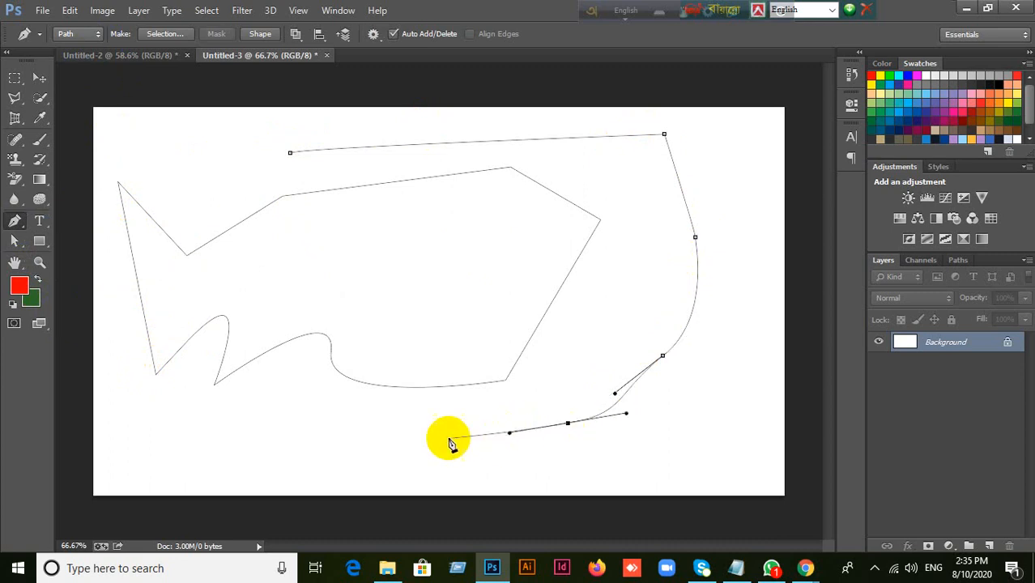
pyautogui.click(462, 423)
pyautogui.click(601, 363)
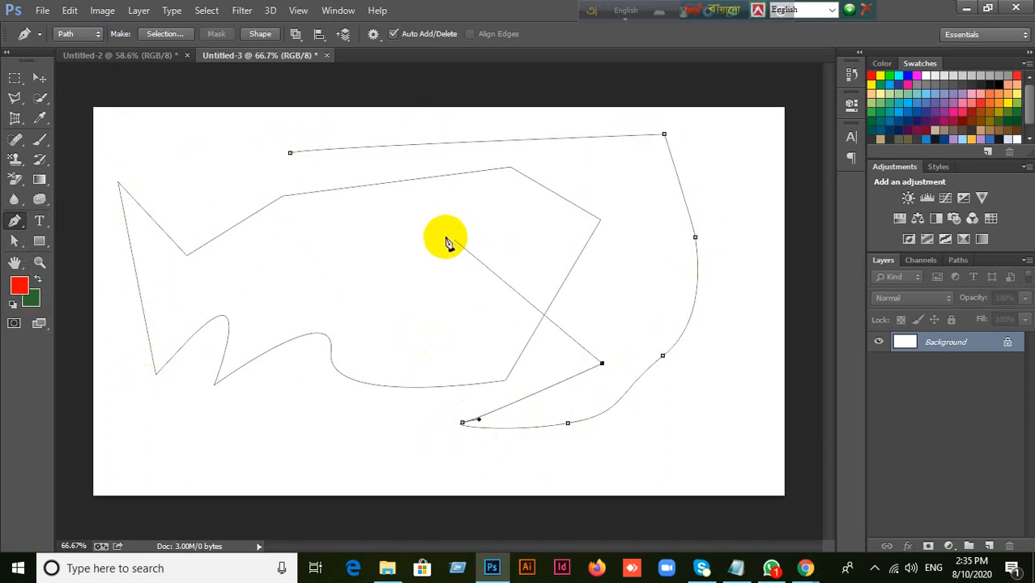
pyautogui.moveTo(455, 240); pyautogui.dragTo(418, 228)
pyautogui.click(286, 156)
pyautogui.click(289, 153)
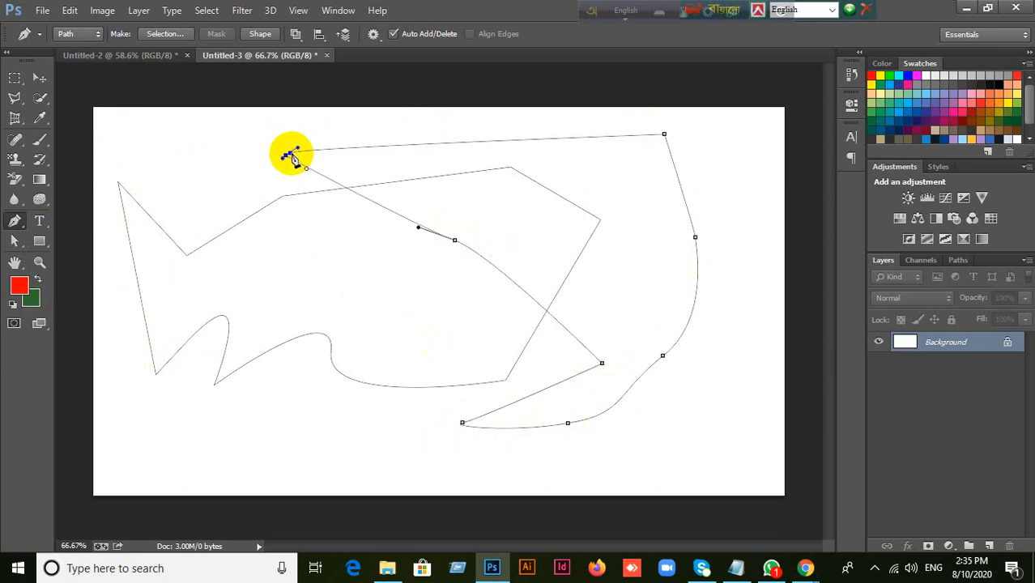
# Switch to the Move Tool and undo the whole second subpath, leaving only the original outline.
pyautogui.rightClick(15, 222)
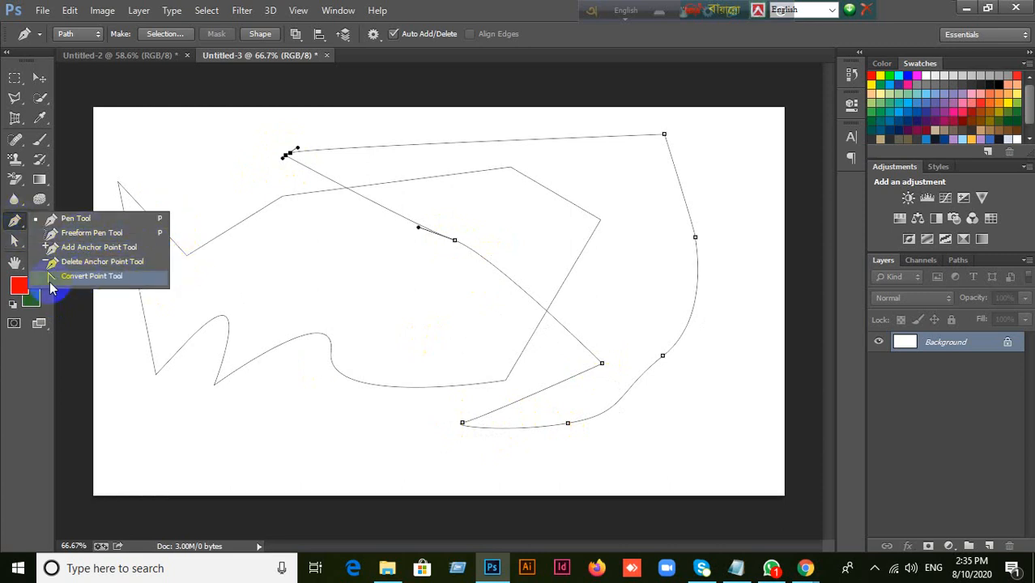
pyautogui.click(39, 78)
pyautogui.click(929, 347)
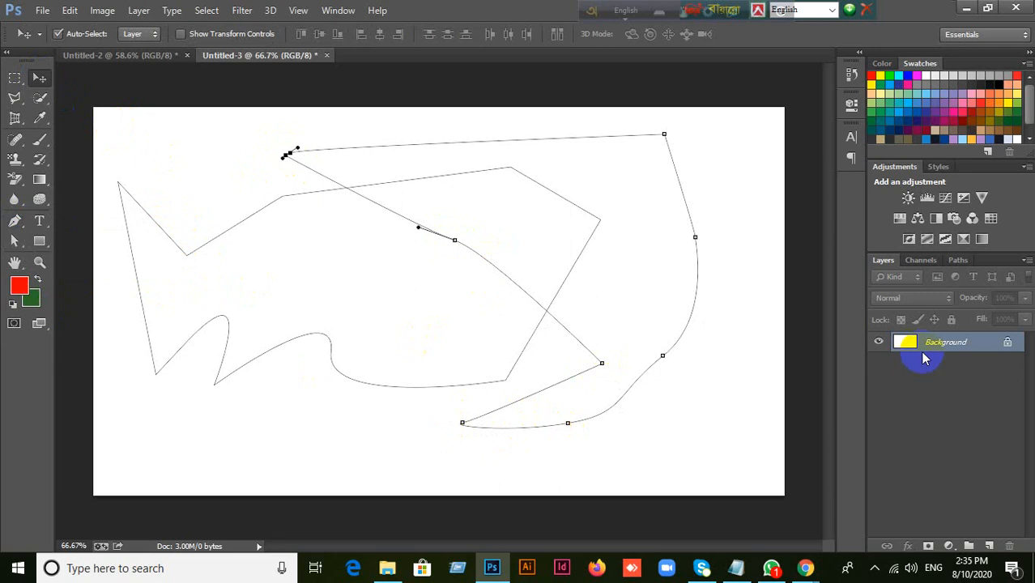
pyautogui.hotkey('ctrl', 'alt', 'z')
pyautogui.hotkey('ctrl', 'alt', 'z')
pyautogui.hotkey('ctrl', 'alt', 'z')
pyautogui.hotkey('ctrl', 'alt', 'z')
pyautogui.hotkey('ctrl', 'alt', 'z')
pyautogui.hotkey('ctrl', 'alt', 'z')
pyautogui.hotkey('ctrl', 'alt', 'z')
pyautogui.hotkey('ctrl', 'alt', 'z')
pyautogui.hotkey('ctrl', 'alt', 'z')
pyautogui.hotkey('ctrl', 'alt', 'z')
pyautogui.hotkey('ctrl', 'alt', 'z')
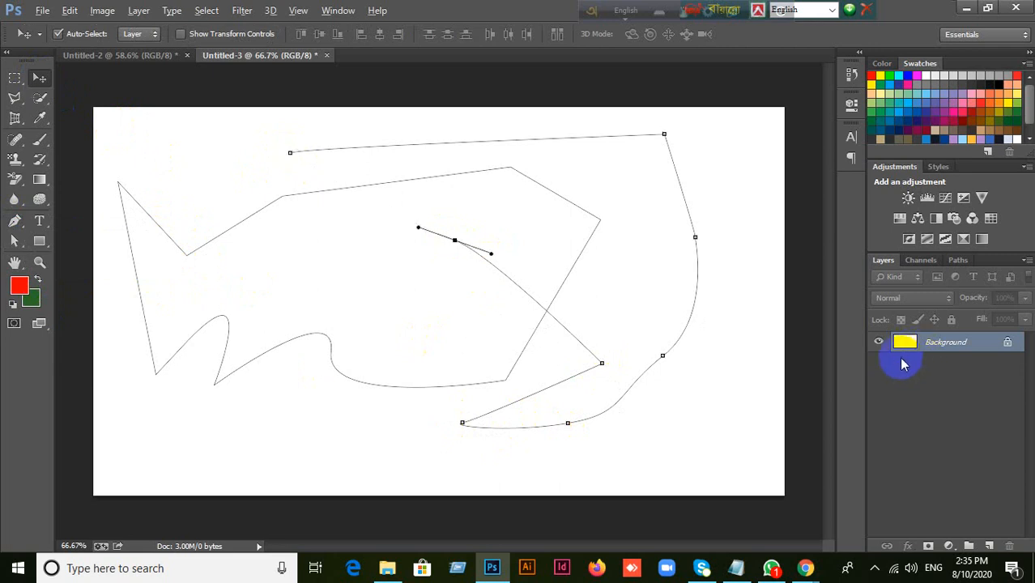
pyautogui.hotkey('ctrl', 'alt', 'z')
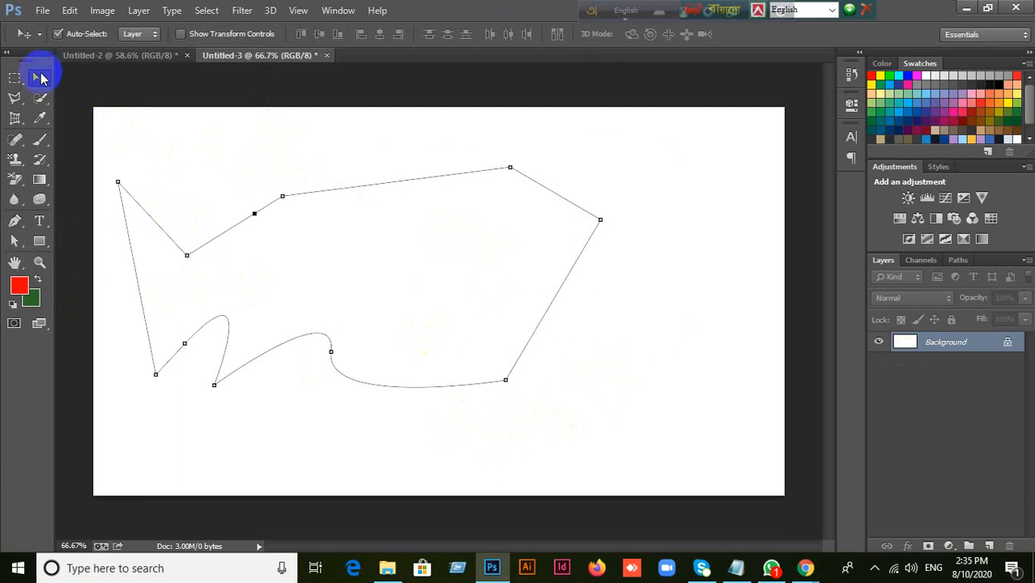
# Show the document's paths and request deletion of the Work Path, but decline the confirmation.
pyautogui.click(964, 262)
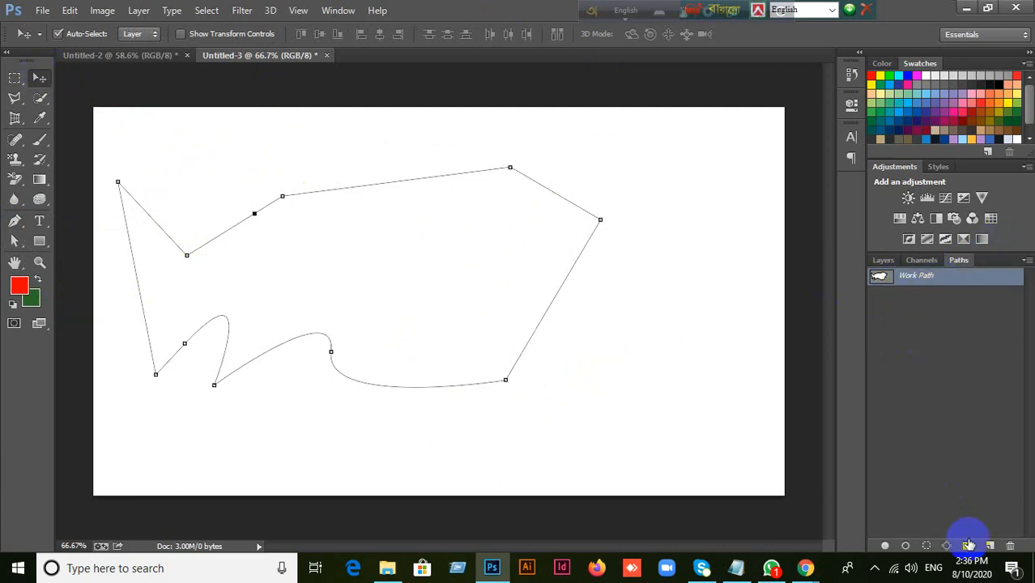
pyautogui.click(1009, 546)
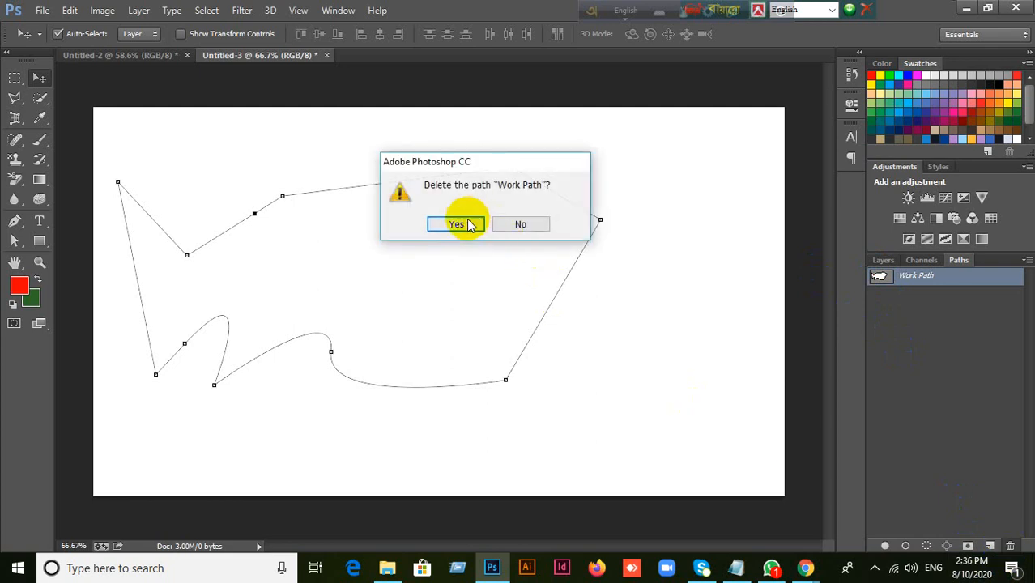
pyautogui.click(520, 224)
# Switch to the Google Meet call in Chrome to review the participant list, and return to Photoshop.
pyautogui.click(805, 568)
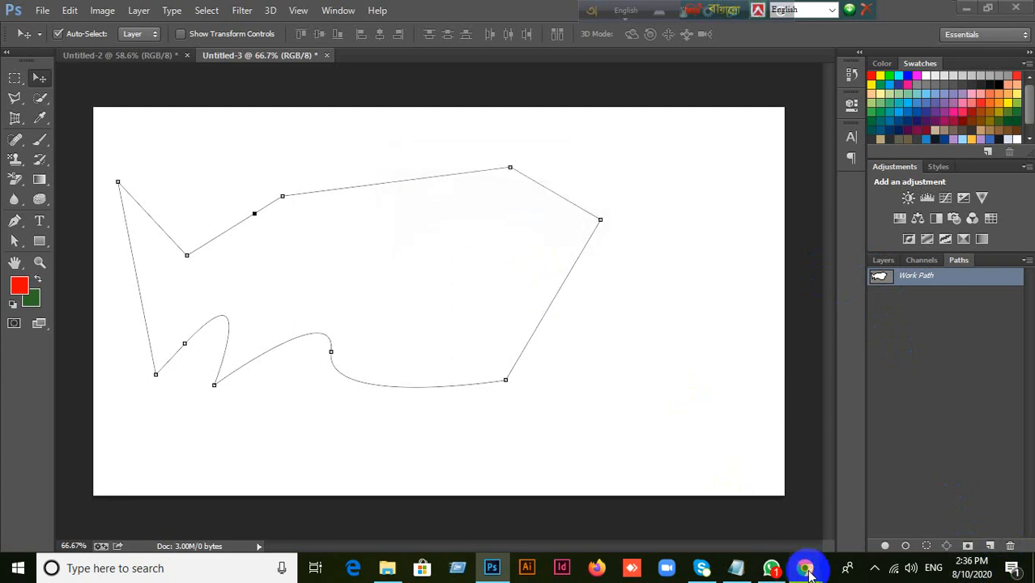
pyautogui.click(724, 498)
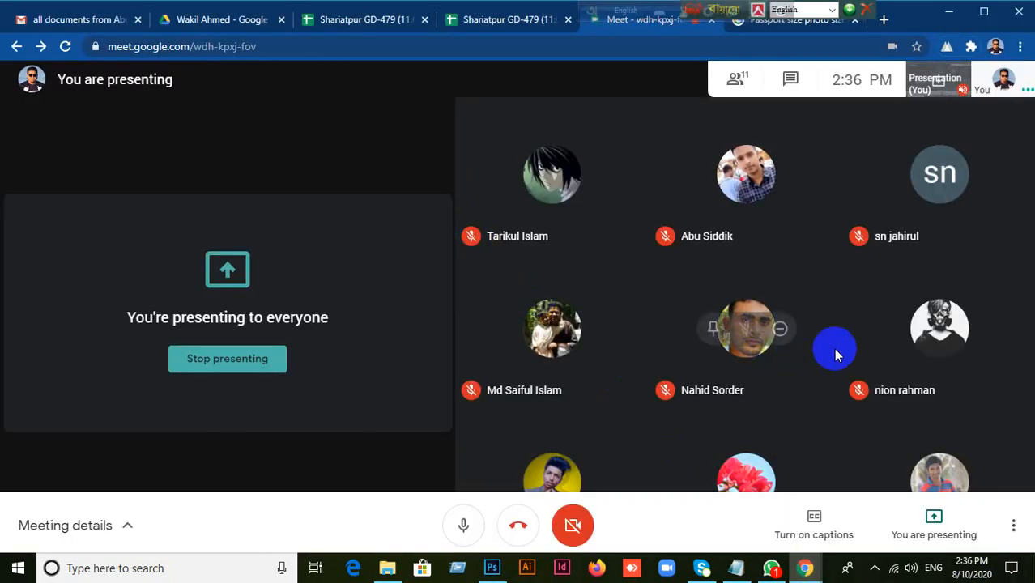
pyautogui.click(748, 89)
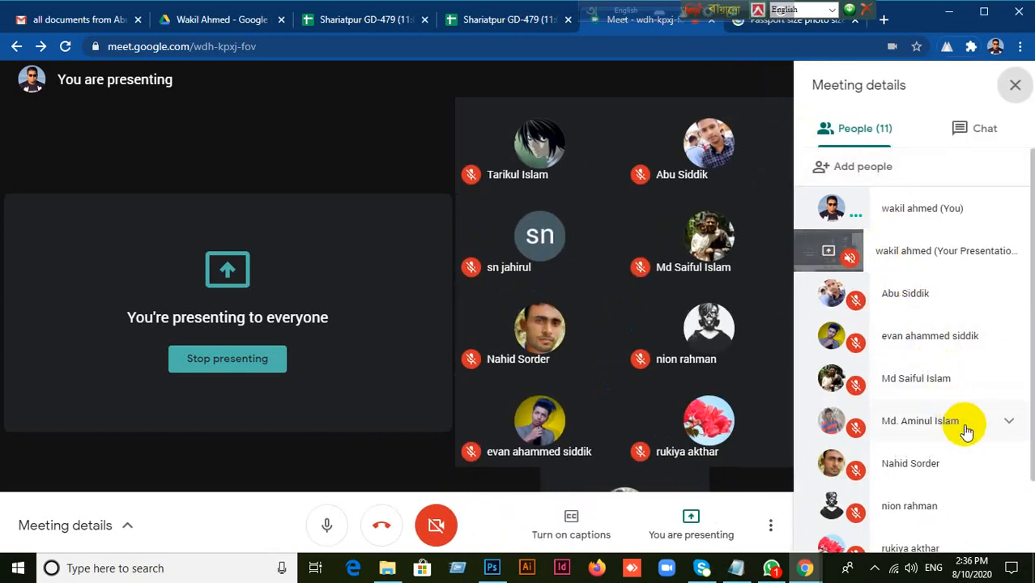
pyautogui.scroll(-2, 980, 474)
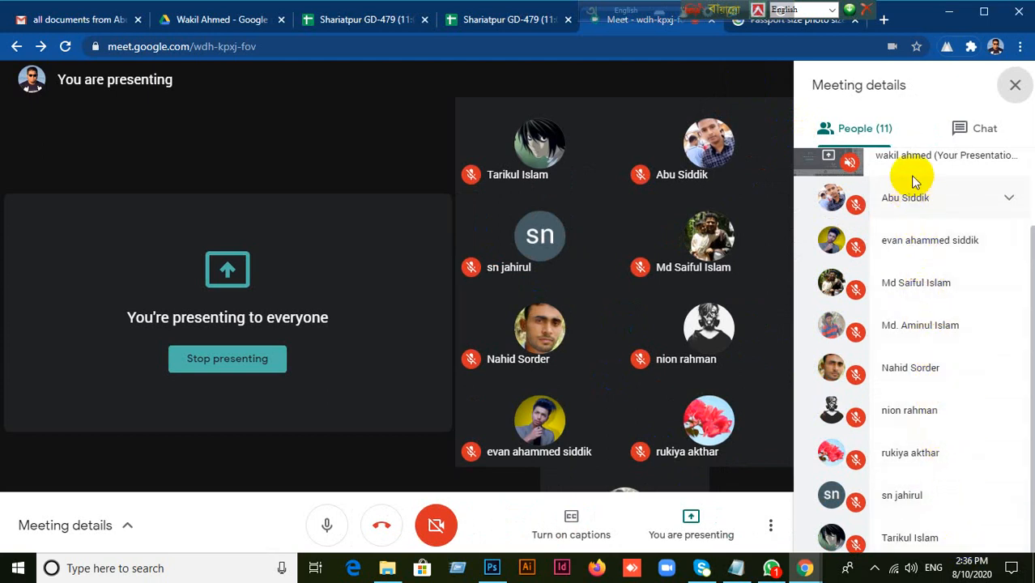
pyautogui.click(1012, 86)
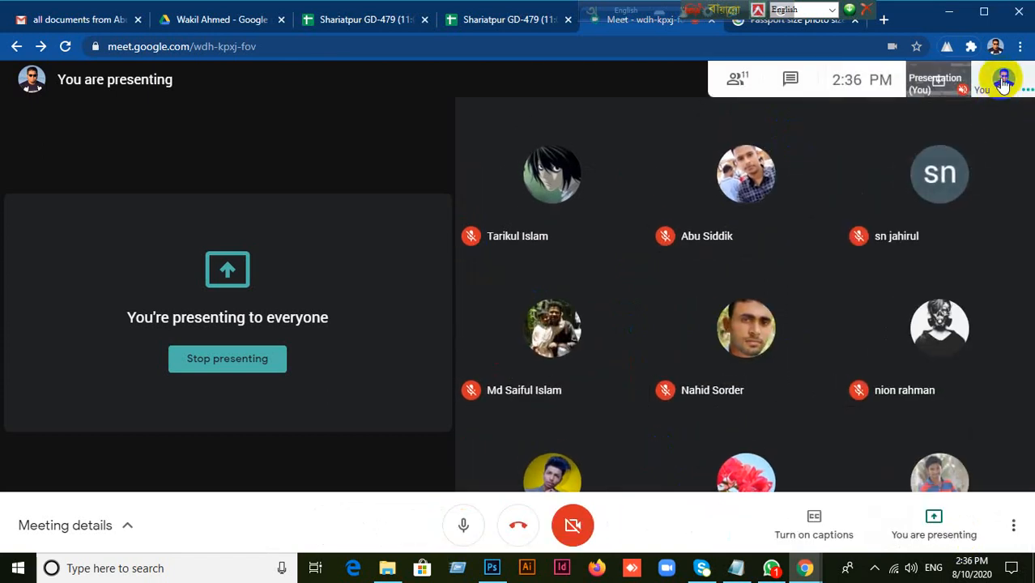
pyautogui.click(999, 80)
pyautogui.click(492, 567)
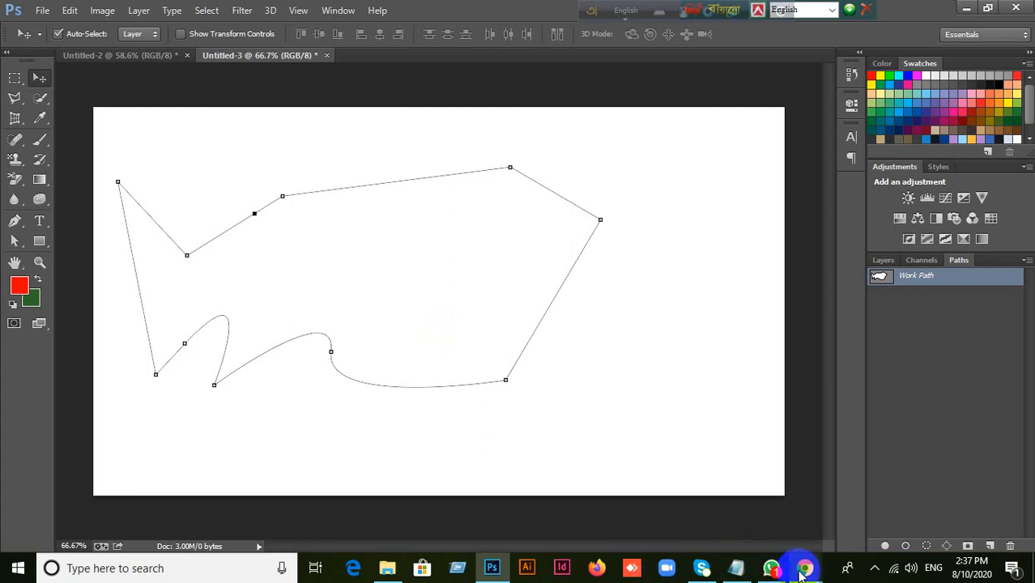
# Check the Google Meet participant list once more, and switch back to Photoshop.
pyautogui.moveTo(805, 571)
pyautogui.click(733, 522)
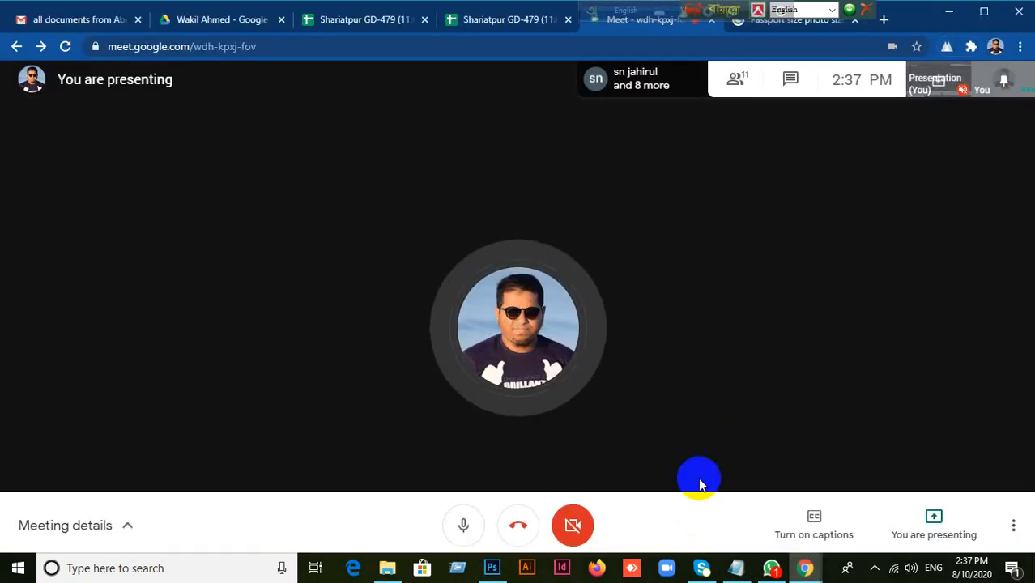
pyautogui.click(737, 89)
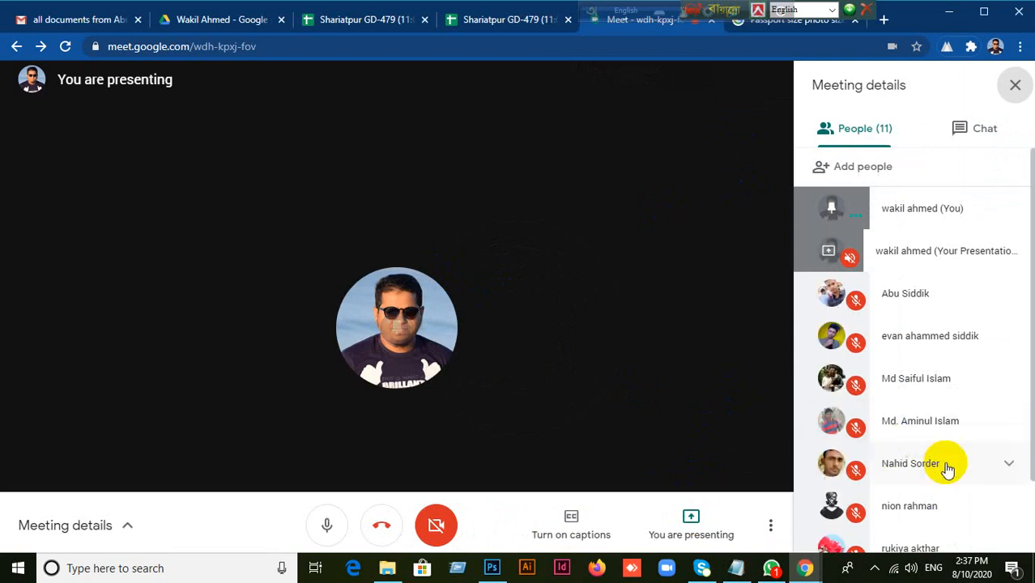
pyautogui.scroll(-1, 959, 493)
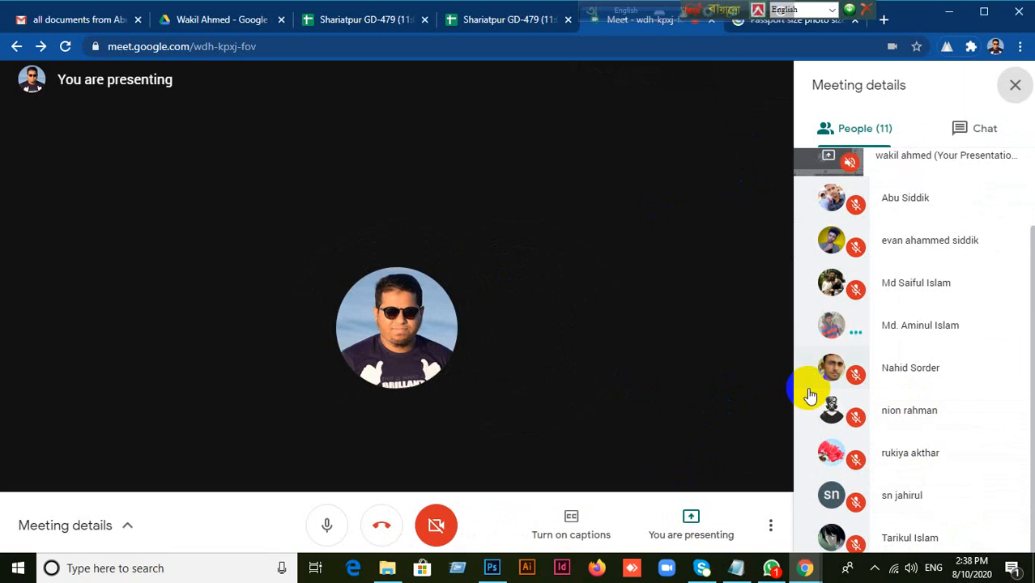
pyautogui.click(493, 567)
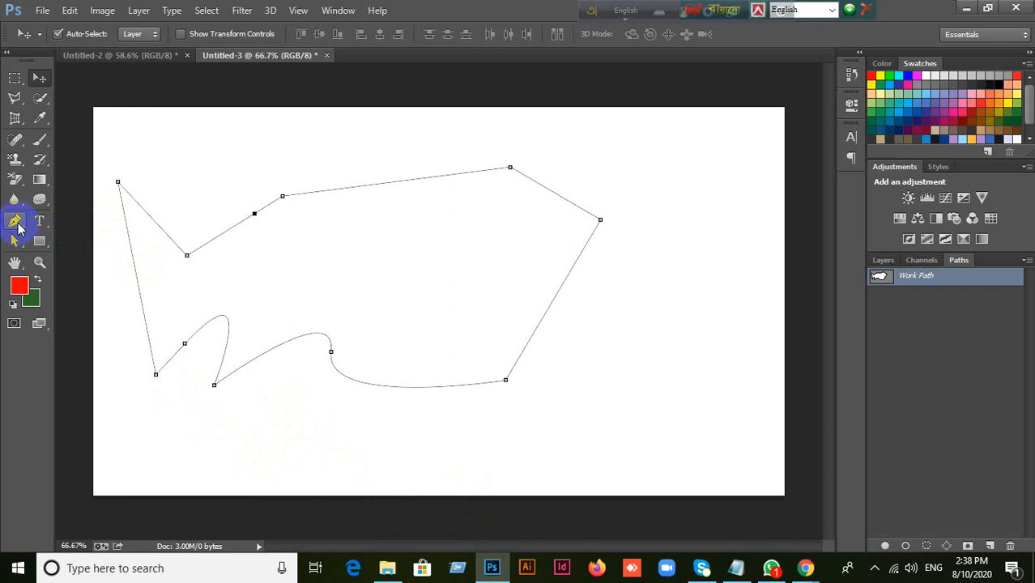
# Pull curve handles out of the path's upper-left anchor point with the Convert Point Tool.
pyautogui.moveTo(15, 221); pyautogui.dragTo(73, 276)
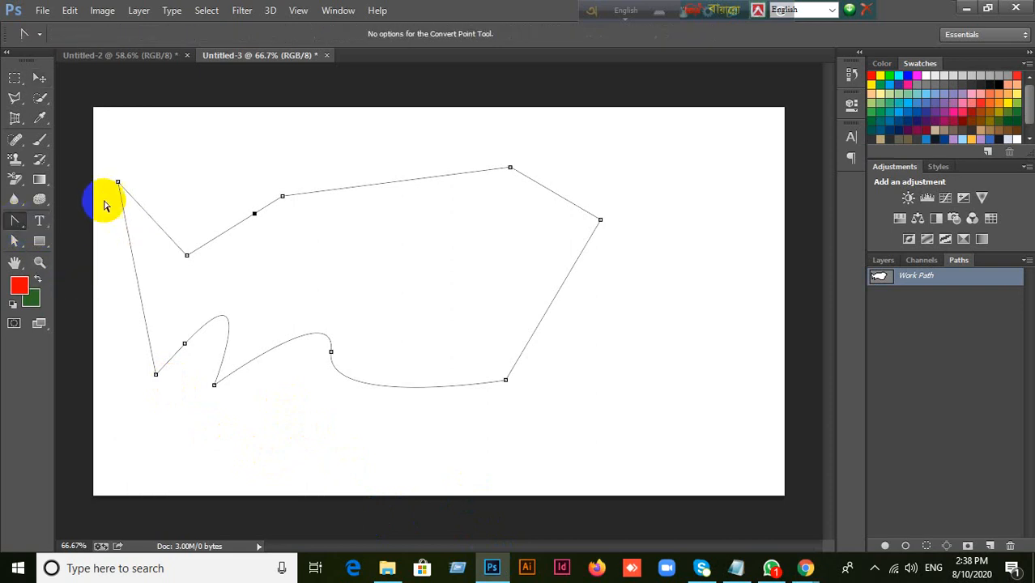
pyautogui.moveTo(118, 182); pyautogui.dragTo(182, 159)
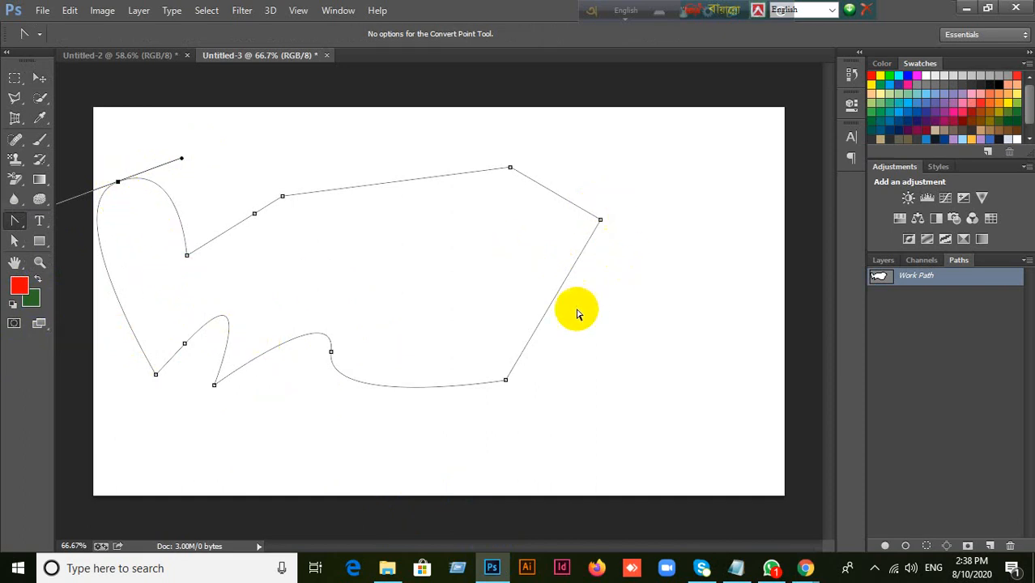
# Convert the lower-middle, upper-left and lower-left zigzag points to corners, and pull curve handles out of the rightmost anchor point.
pyautogui.click(331, 352)
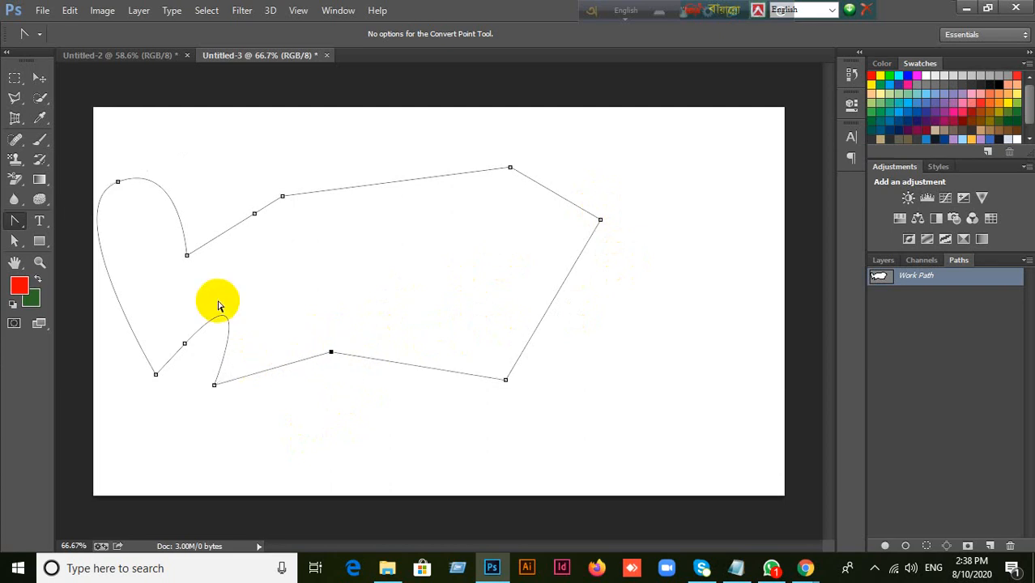
pyautogui.click(118, 184)
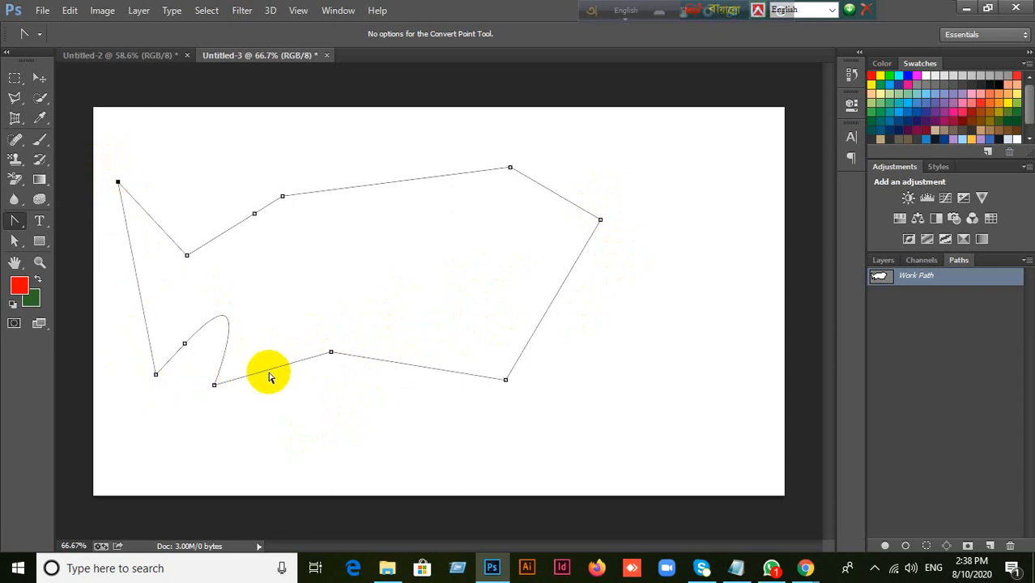
pyautogui.click(185, 345)
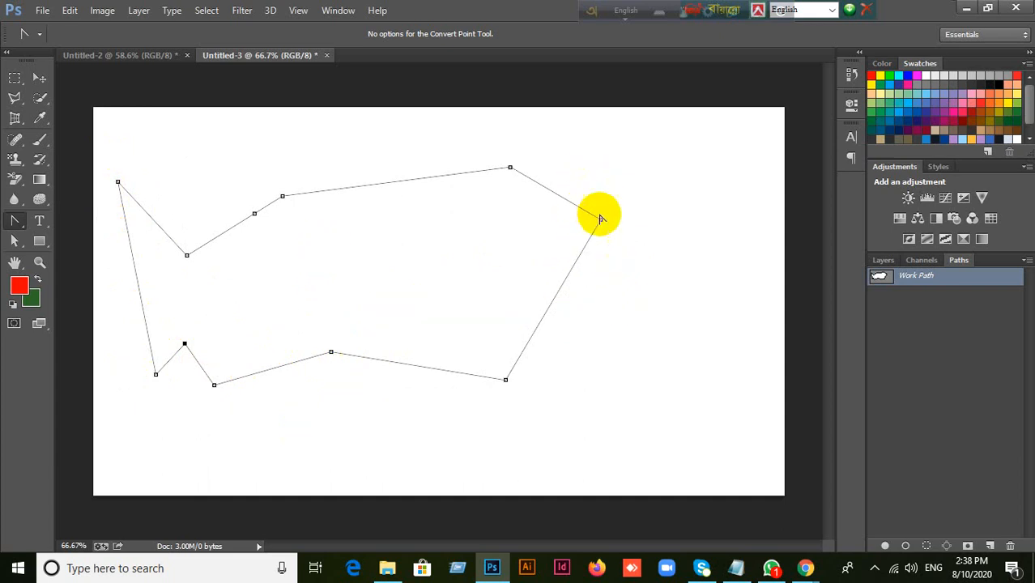
pyautogui.moveTo(600, 218); pyautogui.dragTo(623, 272)
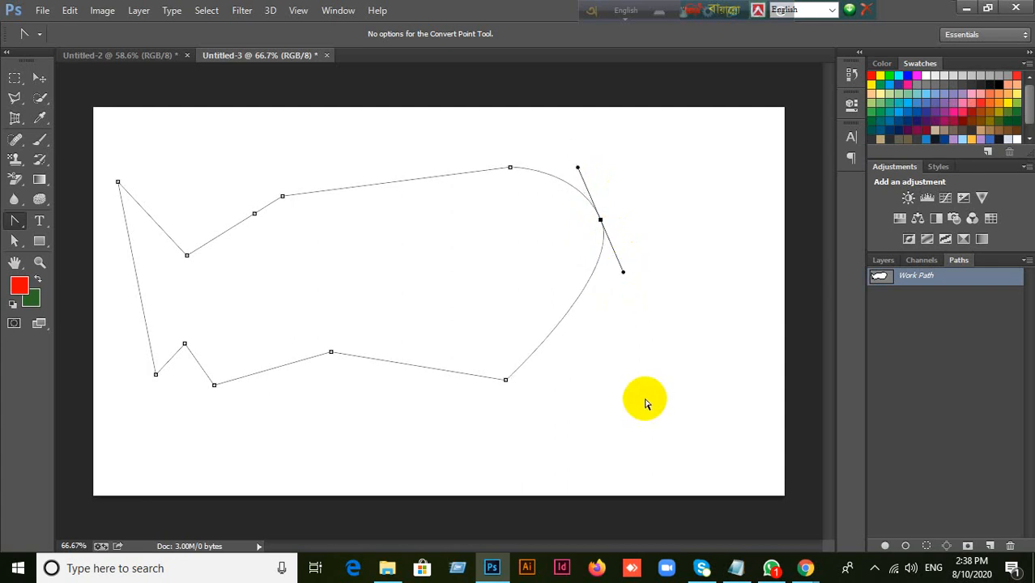
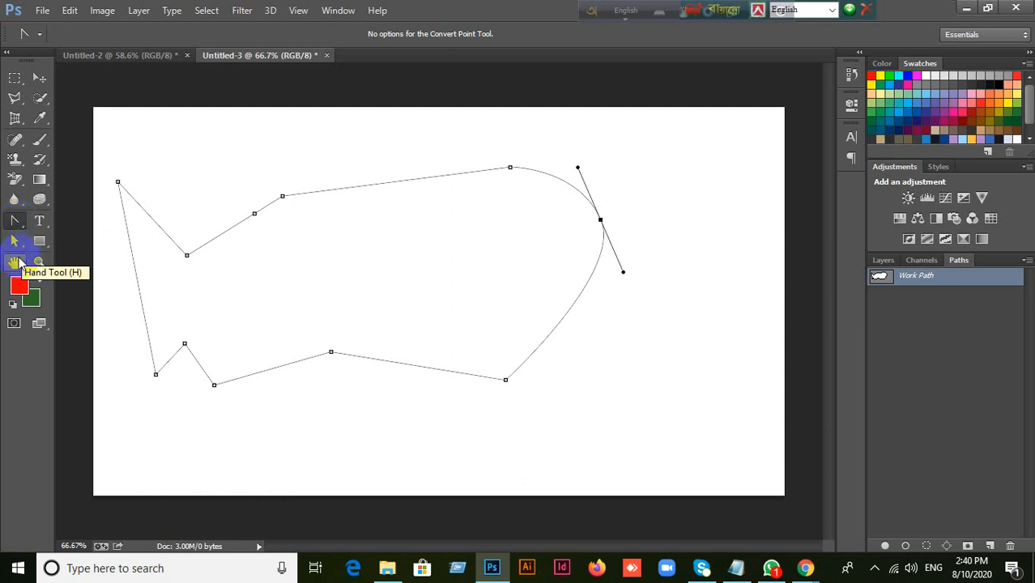
# Reshape the upper-left notch with the Direct Selection Tool by moving two anchor points up and the one between them right, finishing with the Move Tool.
pyautogui.click(16, 241)
pyautogui.click(72, 253)
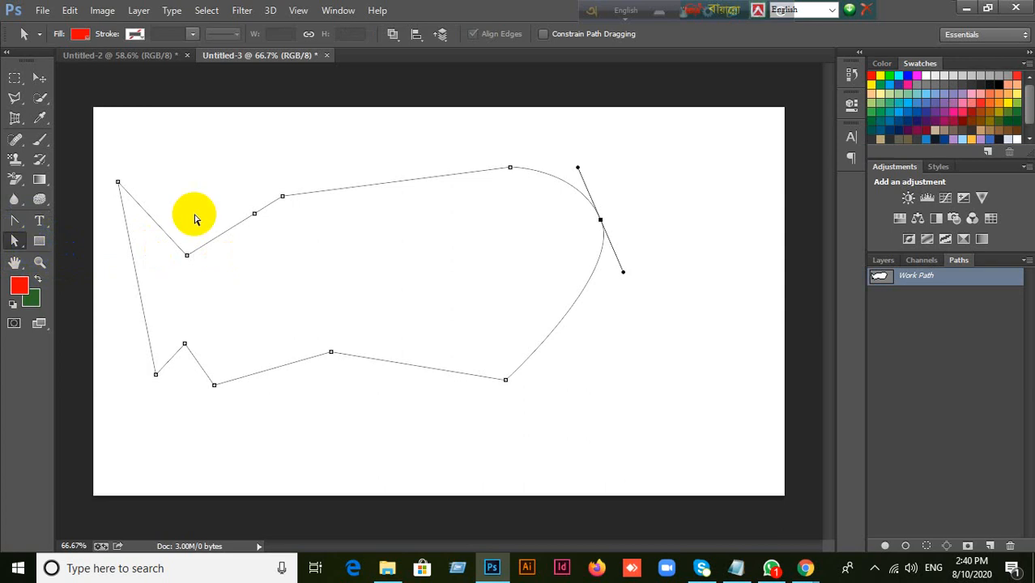
pyautogui.click(281, 196)
pyautogui.moveTo(283, 198); pyautogui.dragTo(276, 152)
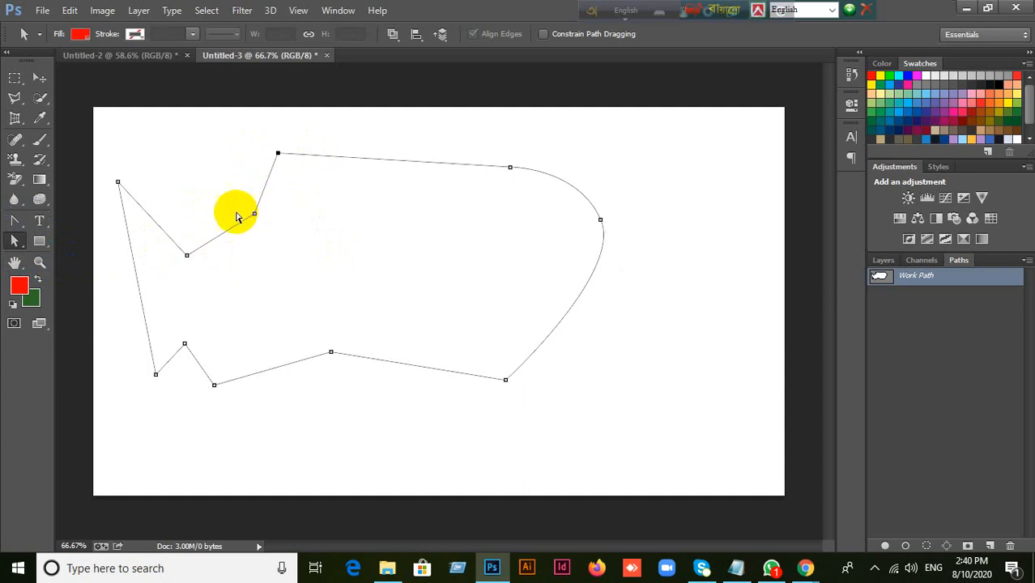
pyautogui.moveTo(235, 208); pyautogui.dragTo(284, 218)
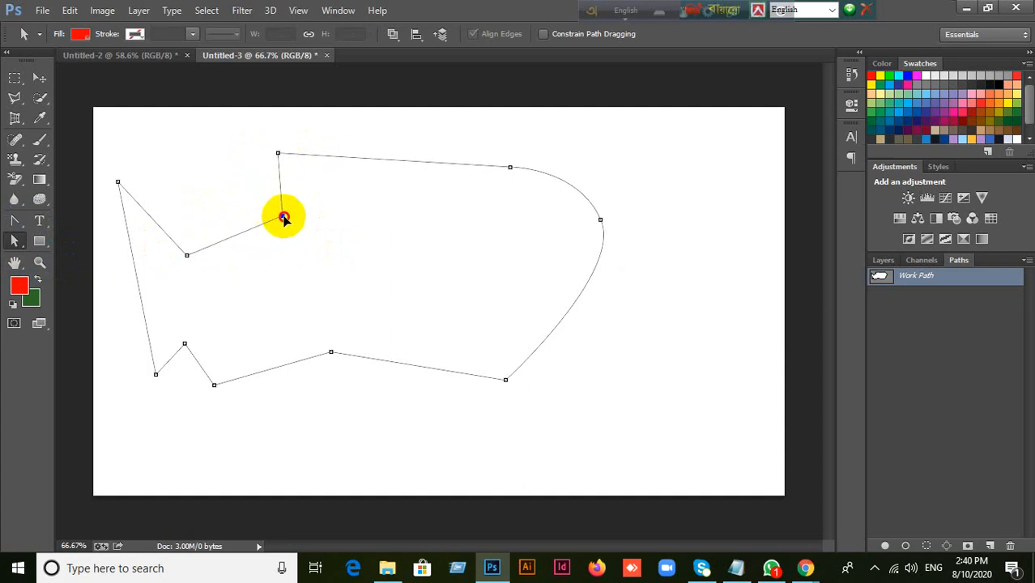
pyautogui.moveTo(178, 263); pyautogui.dragTo(194, 223)
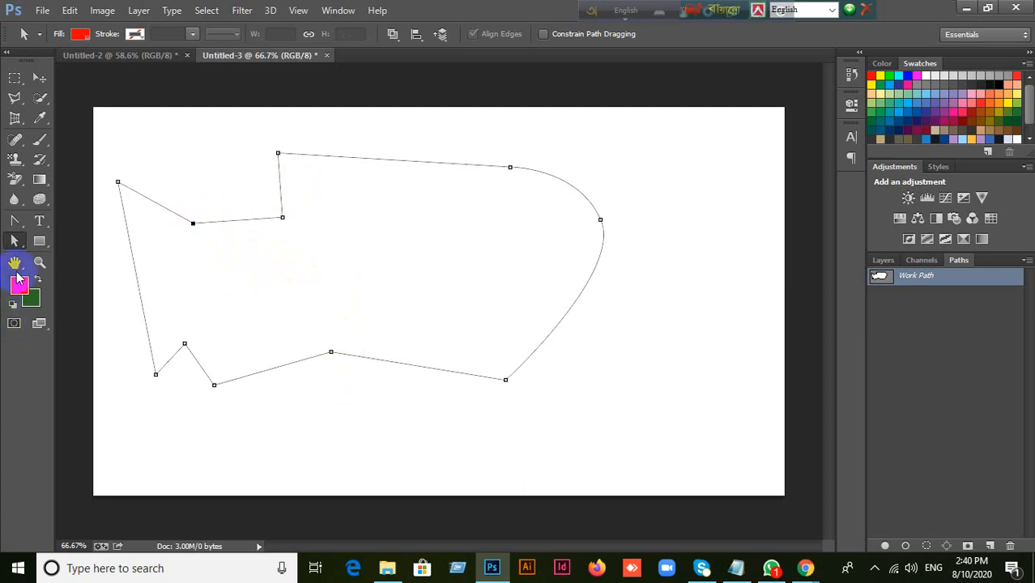
pyautogui.moveTo(15, 241)
pyautogui.mouseDown()
pyautogui.moveTo(57, 257)
pyautogui.moveTo(18, 249)
pyautogui.mouseUp()
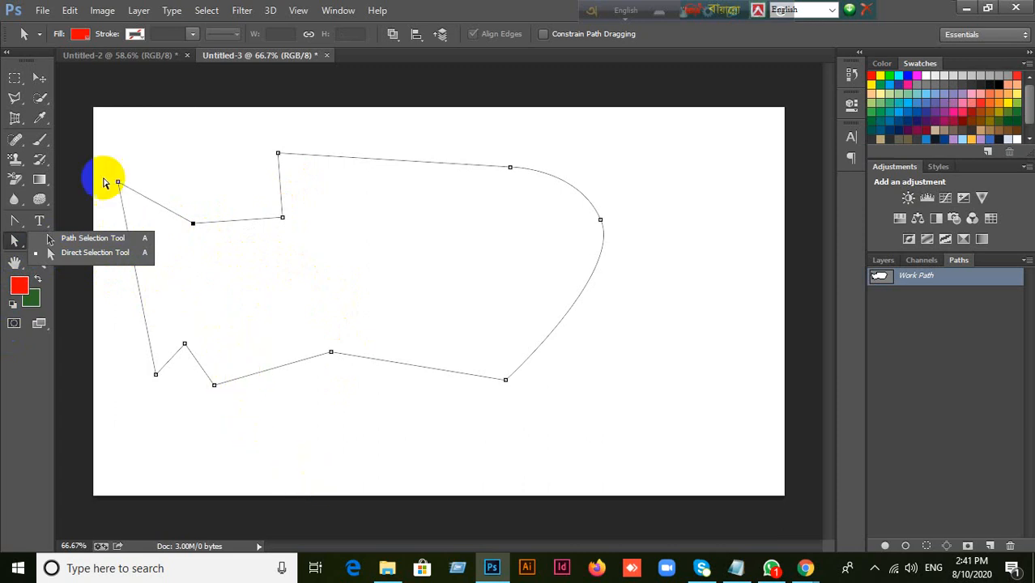
pyautogui.click(41, 79)
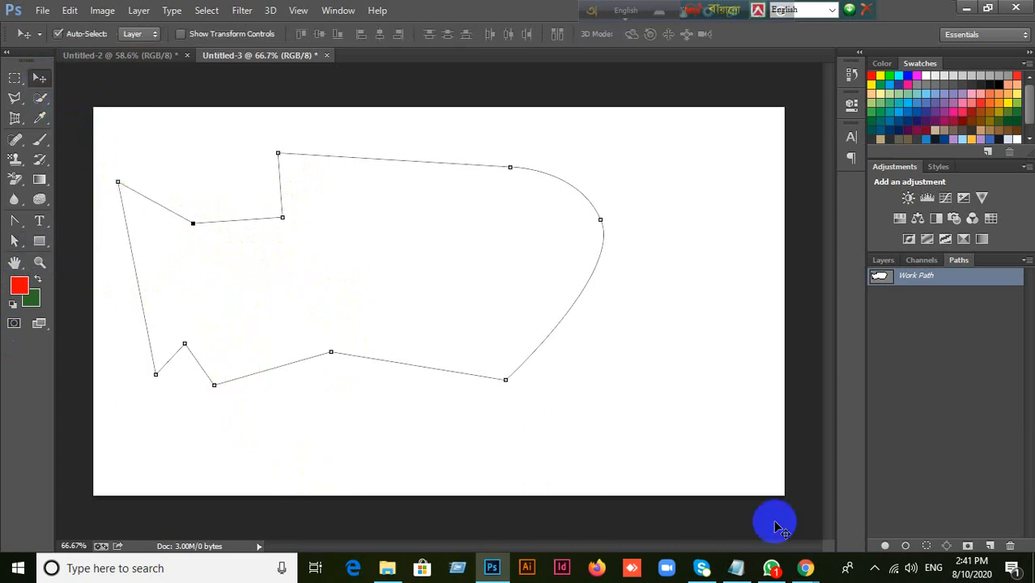
# Check the WhatsApp group chat for new messages and switch back to Photoshop.
pyautogui.click(774, 569)
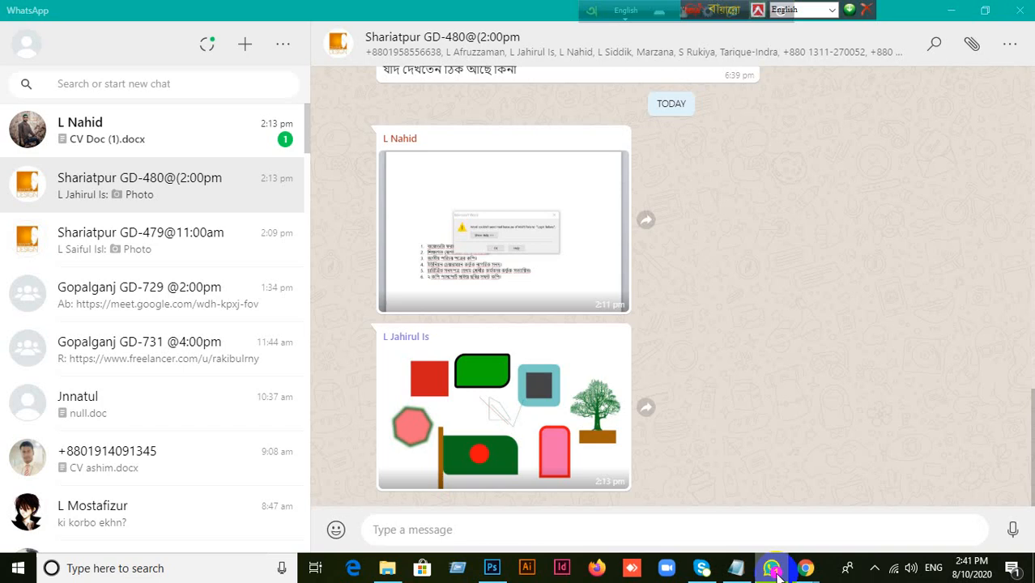
pyautogui.click(773, 569)
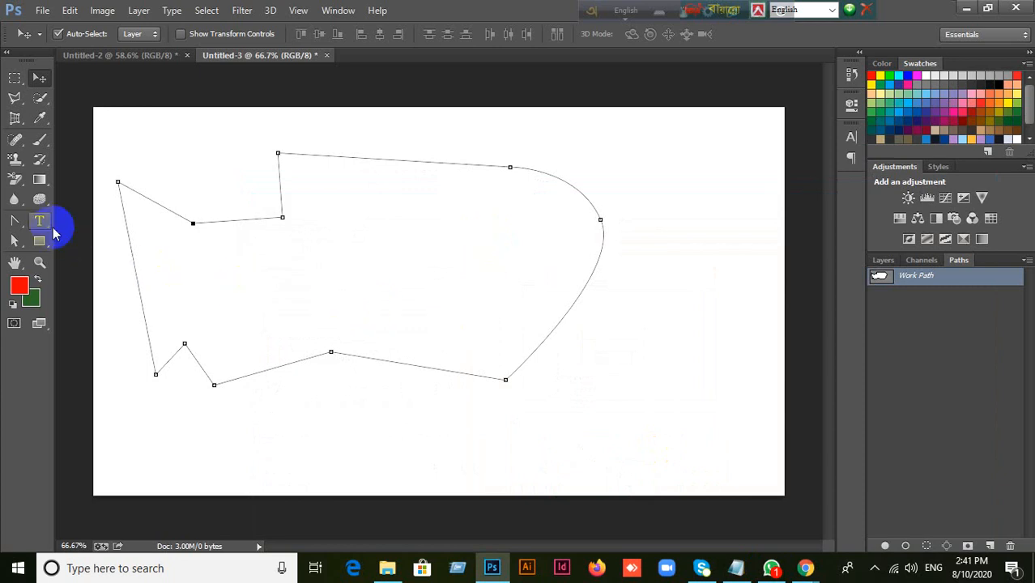
# Go through the Pen tool group one by one: Pen, Freeform Pen, Add Anchor Point, Delete Anchor Point and Convert Point.
pyautogui.moveTo(14, 225); pyautogui.dragTo(71, 280)
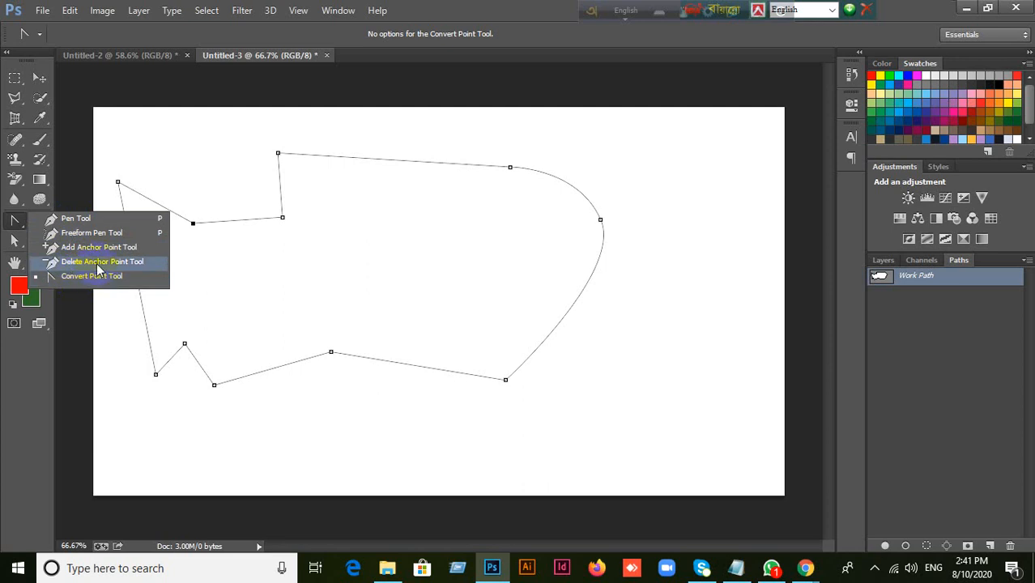
pyautogui.click(81, 277)
pyautogui.rightClick(15, 221)
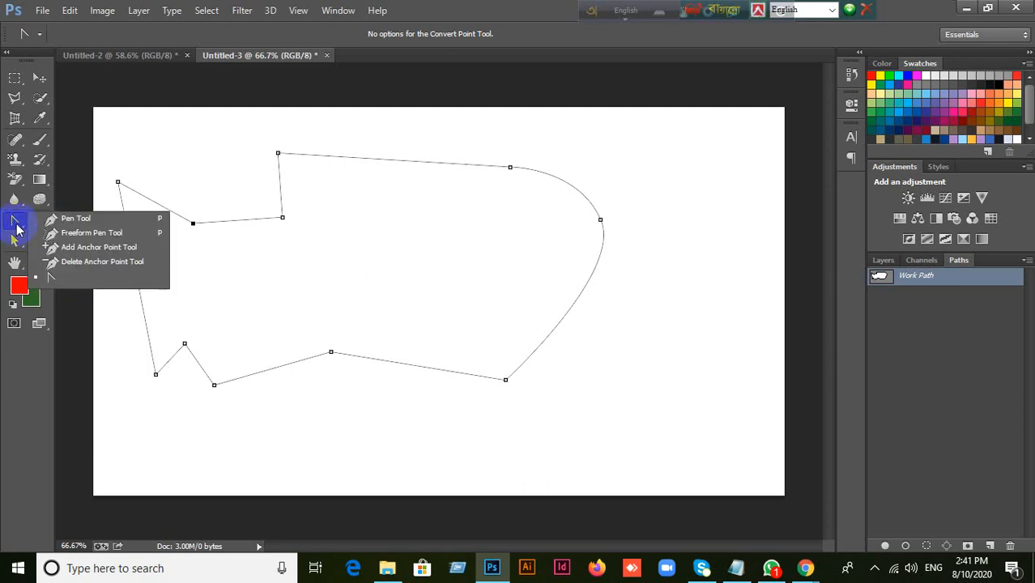
pyautogui.click(77, 214)
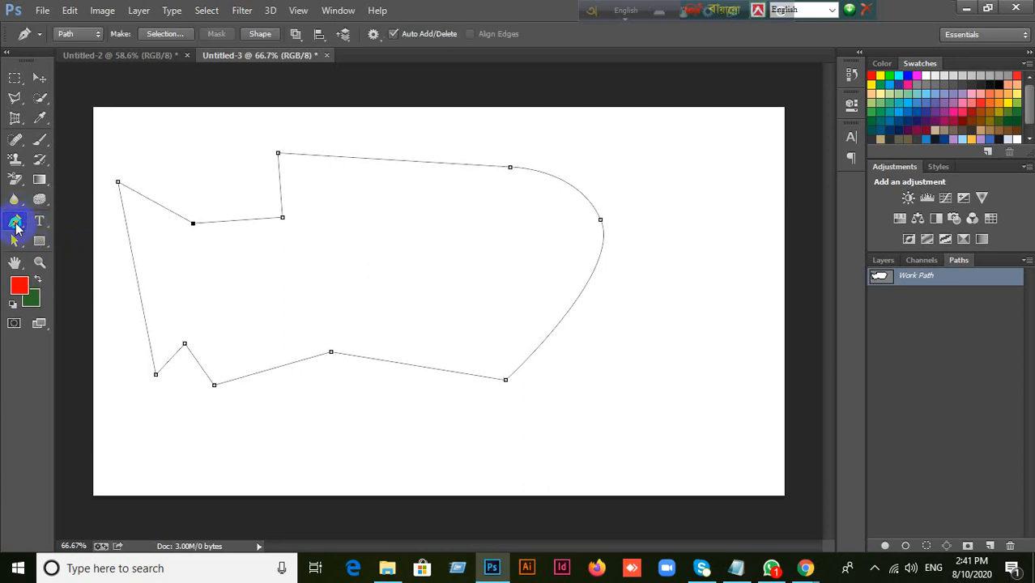
pyautogui.rightClick(16, 224)
pyautogui.click(89, 222)
pyautogui.rightClick(16, 226)
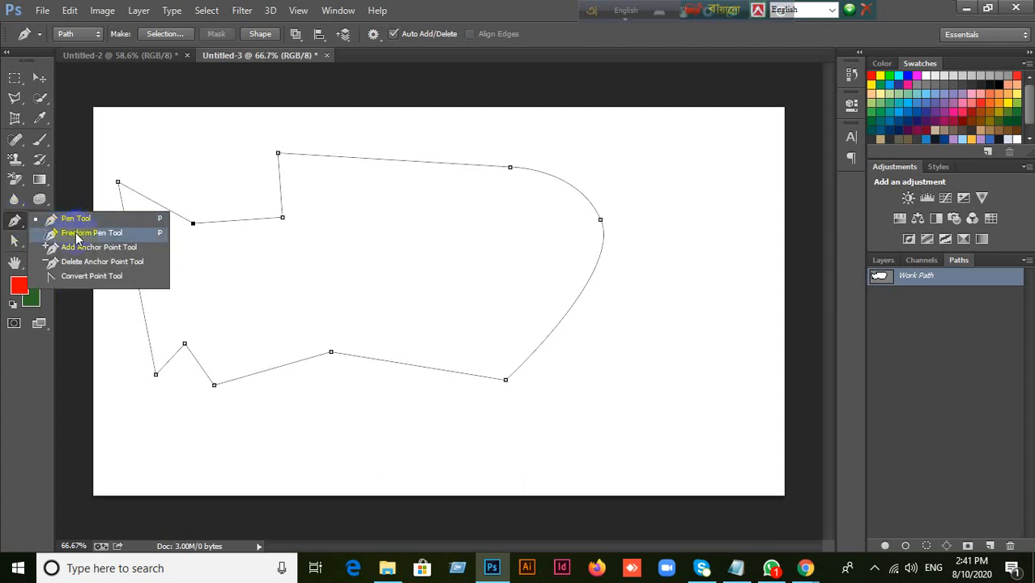
pyautogui.click(77, 234)
pyautogui.rightClick(16, 224)
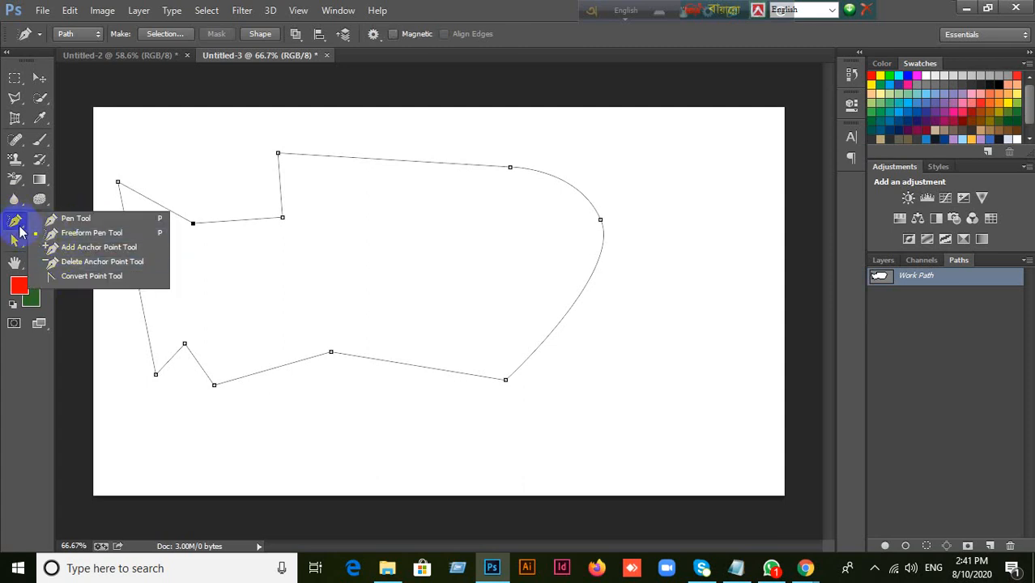
pyautogui.click(550, 5)
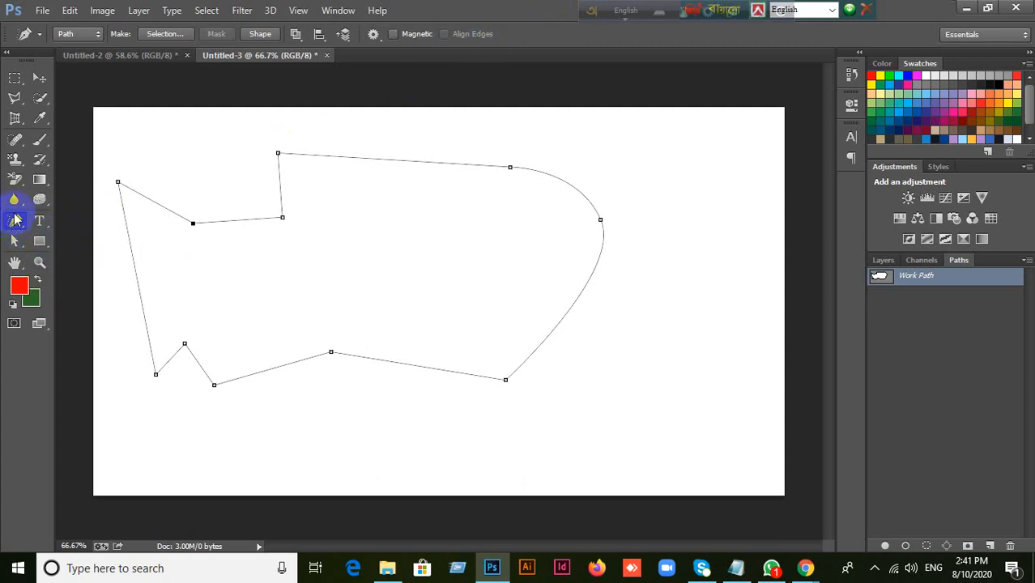
pyautogui.rightClick(14, 224)
pyautogui.click(77, 246)
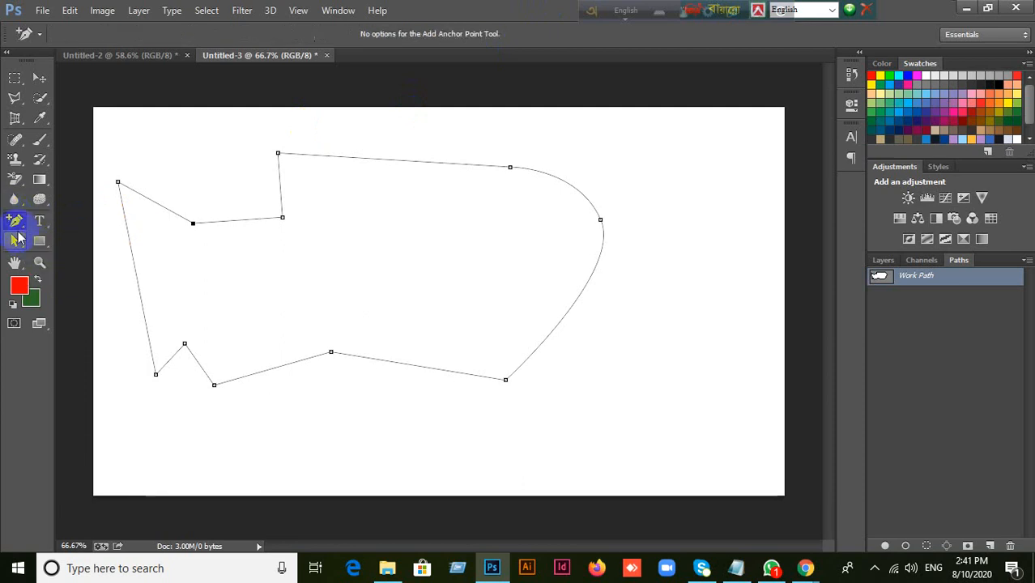
pyautogui.rightClick(15, 224)
pyautogui.click(73, 262)
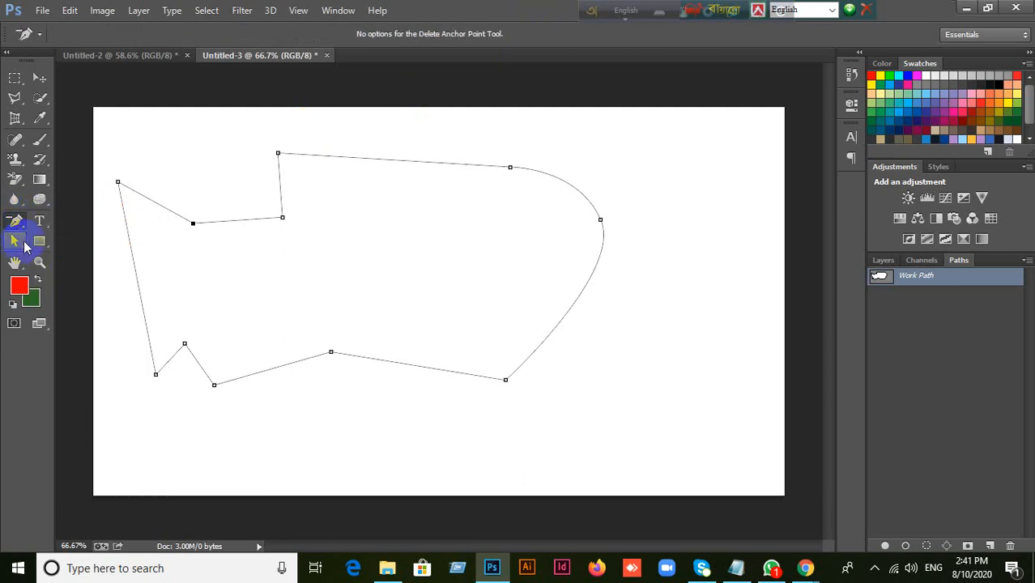
pyautogui.rightClick(20, 224)
pyautogui.click(81, 276)
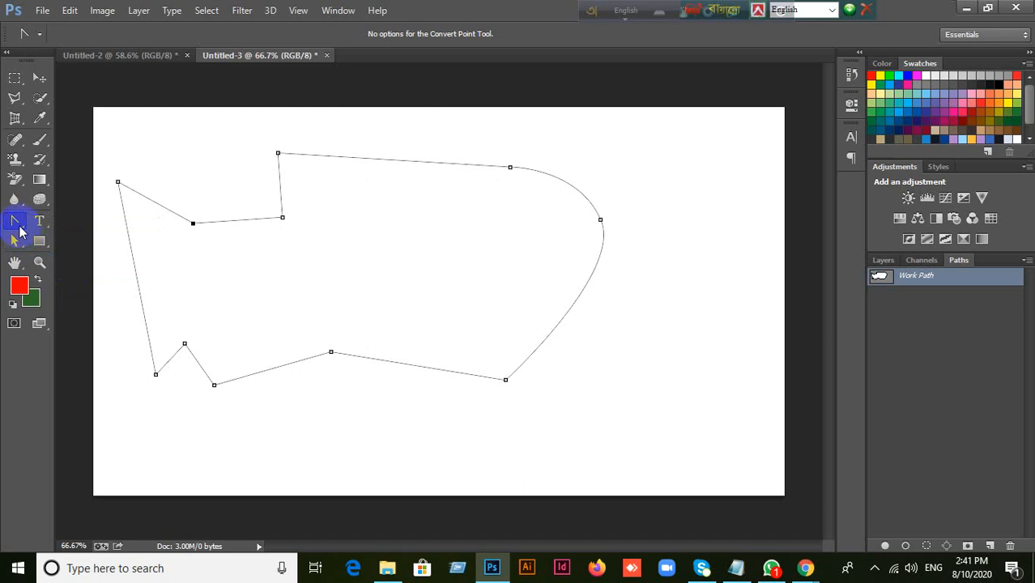
# Alternate between the Pen Tool and the Convert Point Tool, ending with the Pen Tool active.
pyautogui.rightClick(20, 231)
pyautogui.click(73, 219)
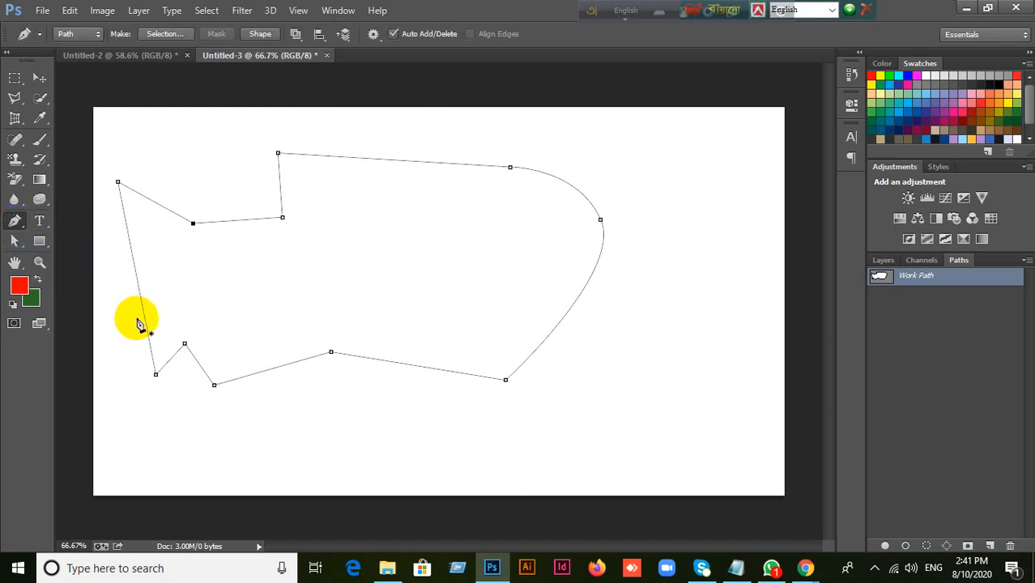
pyautogui.moveTo(16, 225); pyautogui.dragTo(81, 279)
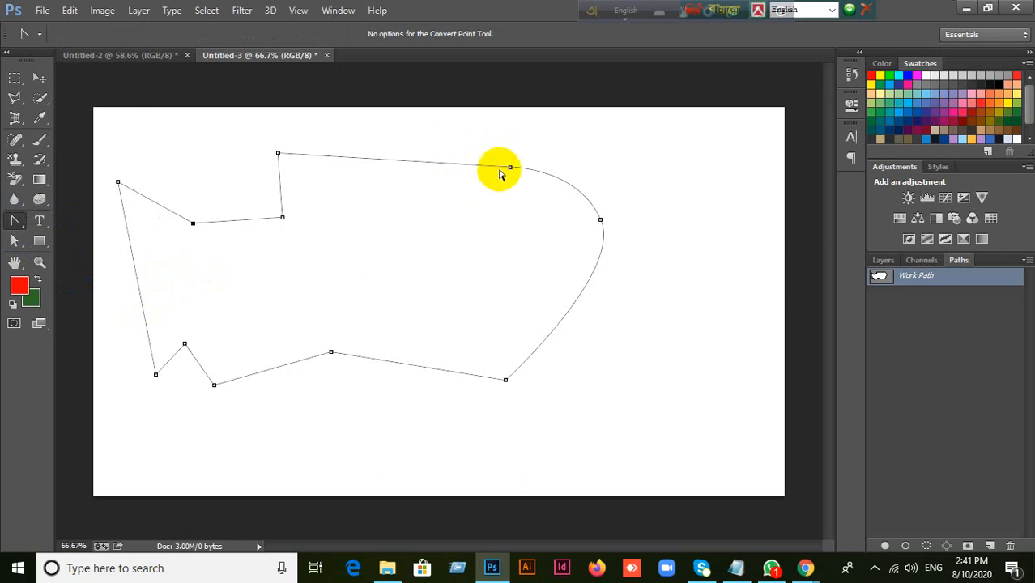
pyautogui.moveTo(16, 220); pyautogui.dragTo(51, 224)
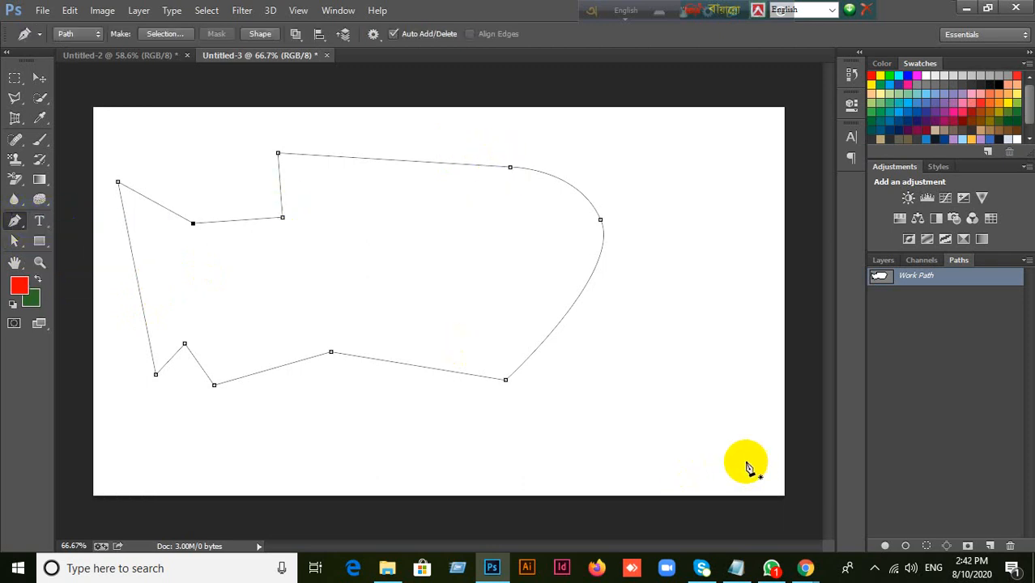
# Review the participant list in the Google Meet call, close the meeting details and switch back to Photoshop.
pyautogui.moveTo(808, 571)
pyautogui.click(730, 499)
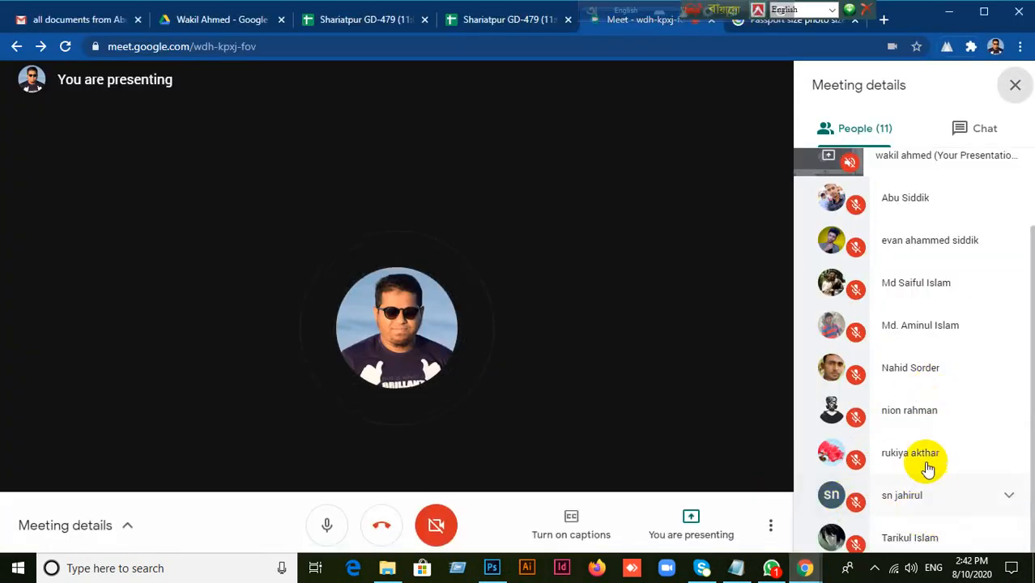
pyautogui.scroll(2, 931, 457)
pyautogui.scroll(-2, 909, 486)
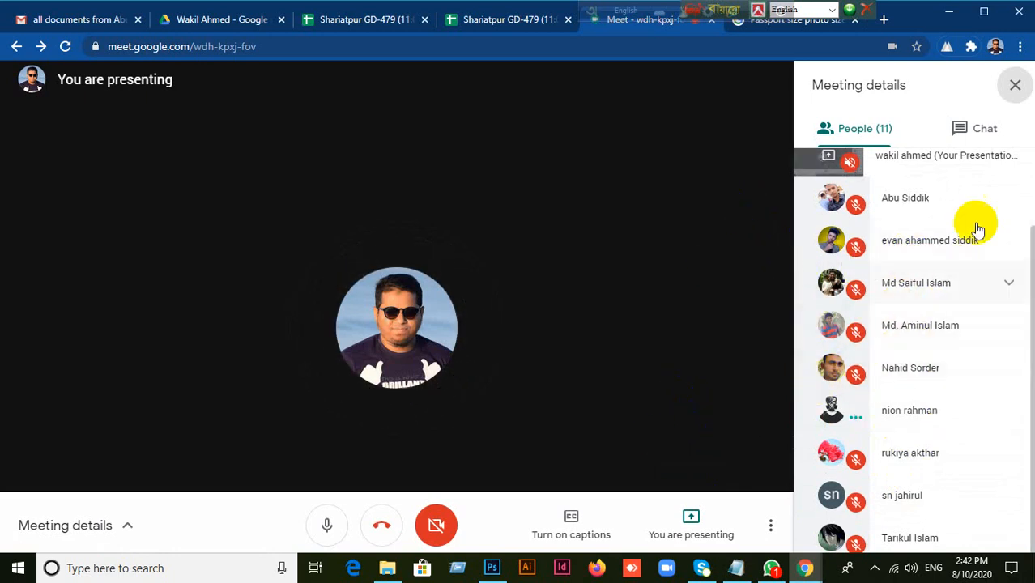
pyautogui.click(1014, 85)
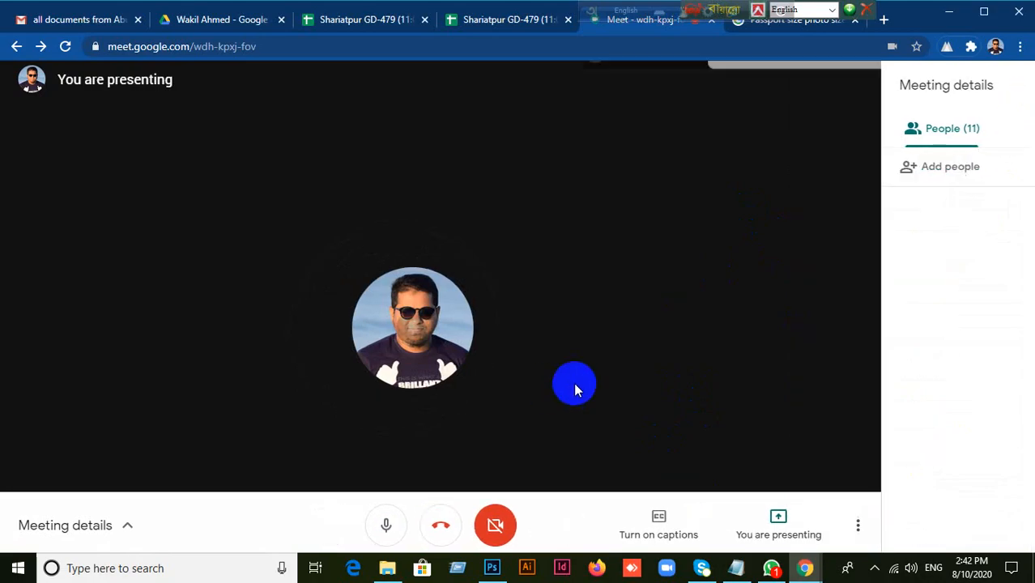
pyautogui.click(491, 567)
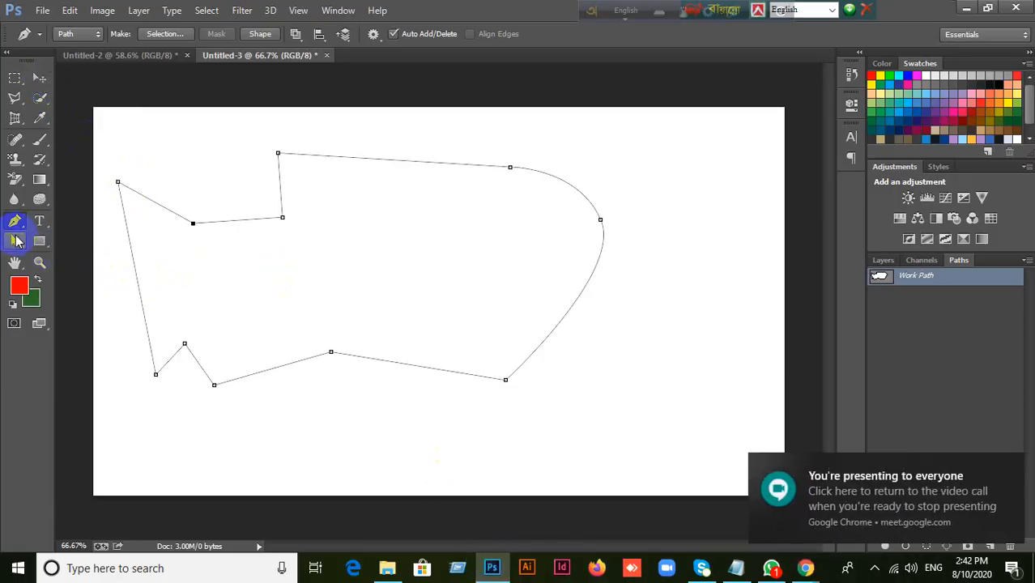
# With the Direct Selection Tool, move the path's top peak point up and left and the curve's upper starting point down and left.
pyautogui.rightClick(16, 224)
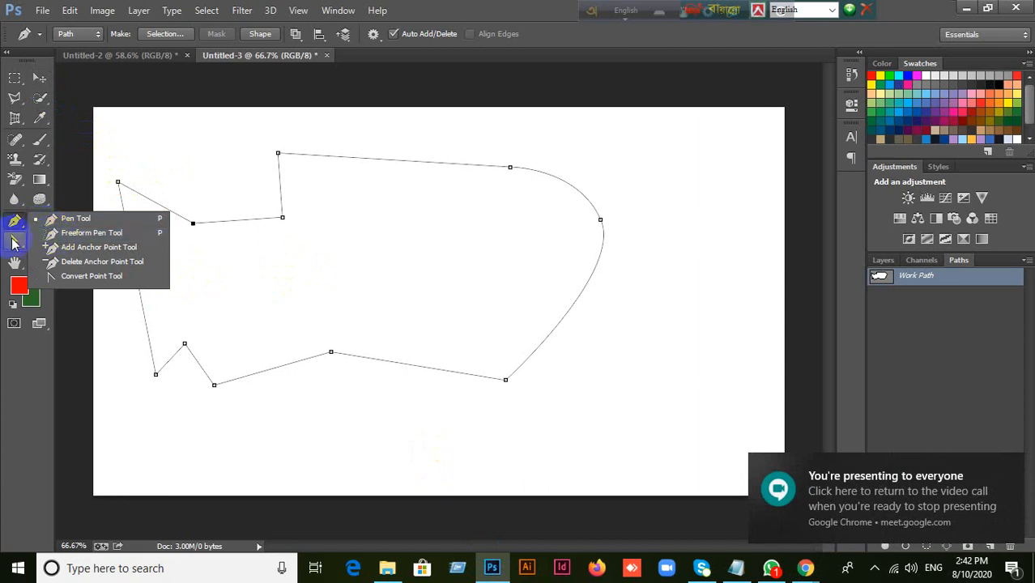
pyautogui.click(13, 245)
pyautogui.rightClick(13, 244)
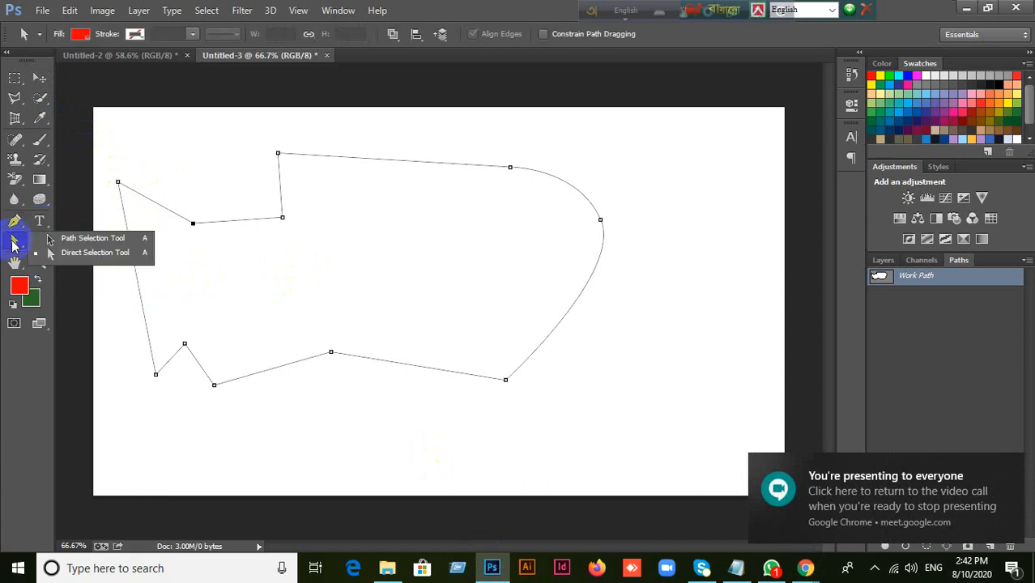
pyautogui.click(94, 253)
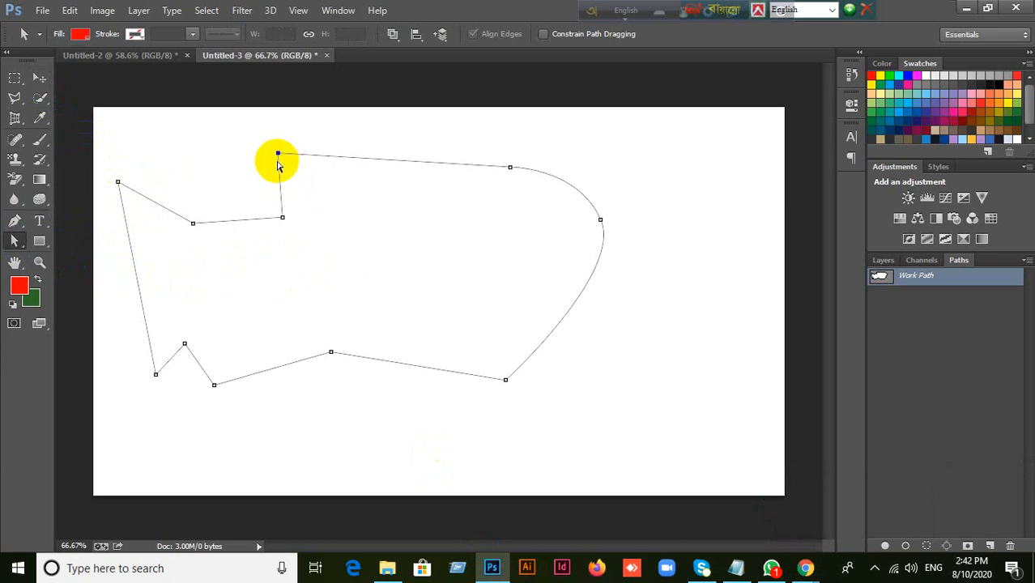
pyautogui.click(278, 154)
pyautogui.moveTo(277, 154); pyautogui.dragTo(226, 132)
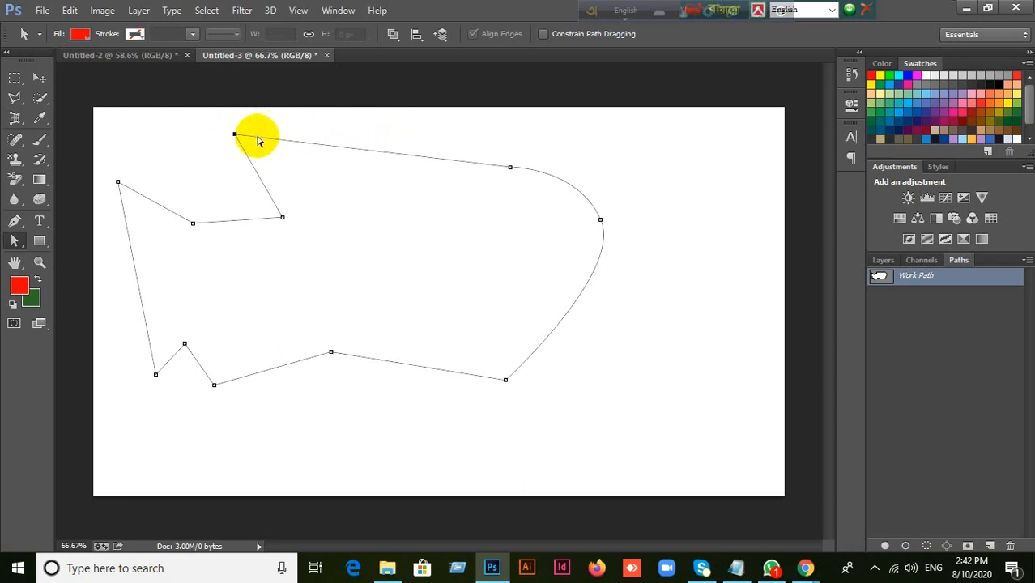
pyautogui.moveTo(509, 169); pyautogui.dragTo(486, 192)
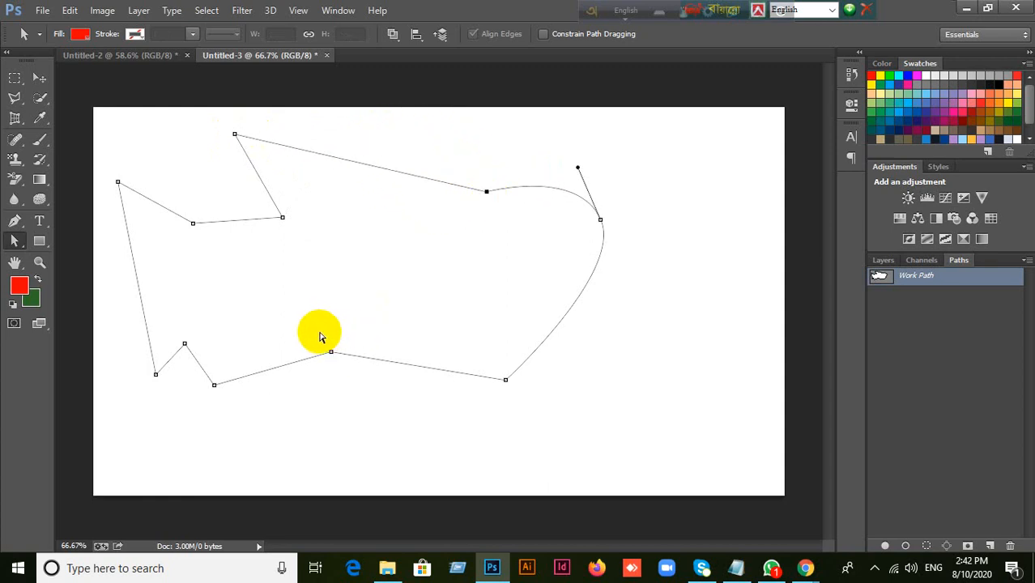
# Deepen the lower zigzag by moving its middle point up, the lower-right corner down and left, and the lower-left valley point down and right.
pyautogui.moveTo(319, 331); pyautogui.dragTo(300, 312)
pyautogui.moveTo(506, 380); pyautogui.dragTo(369, 421)
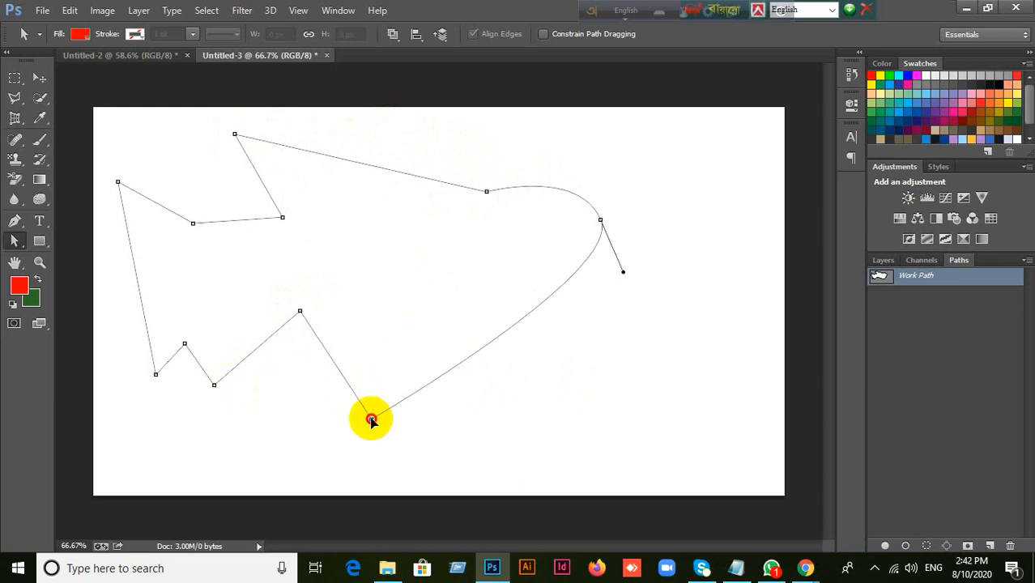
pyautogui.moveTo(214, 387); pyautogui.dragTo(255, 419)
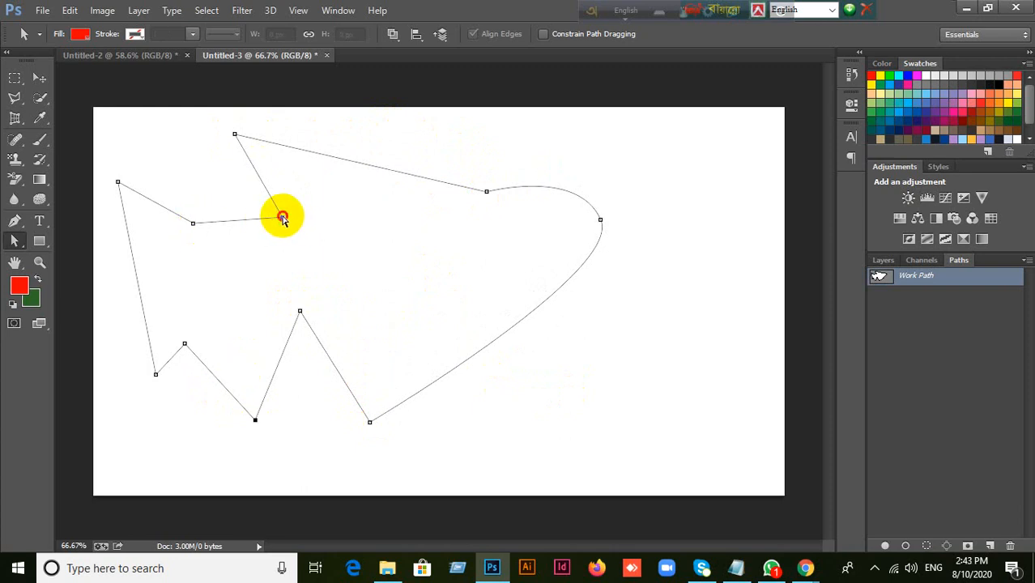
# Move the upper notch's inner corner up and left, and shift the rightmost curve point downward.
pyautogui.moveTo(282, 217); pyautogui.dragTo(267, 198)
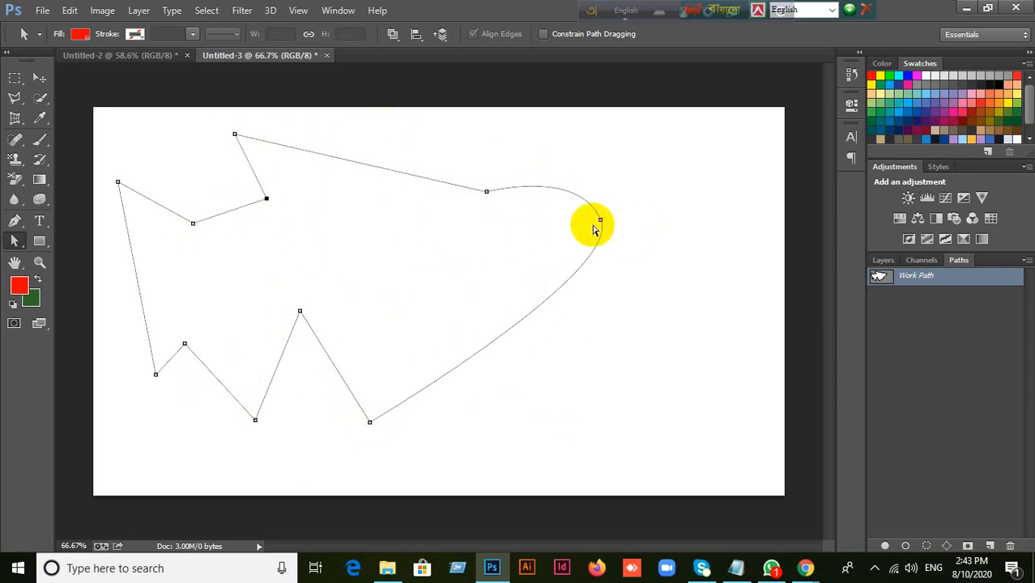
pyautogui.click(600, 220)
pyautogui.moveTo(600, 221); pyautogui.dragTo(594, 251)
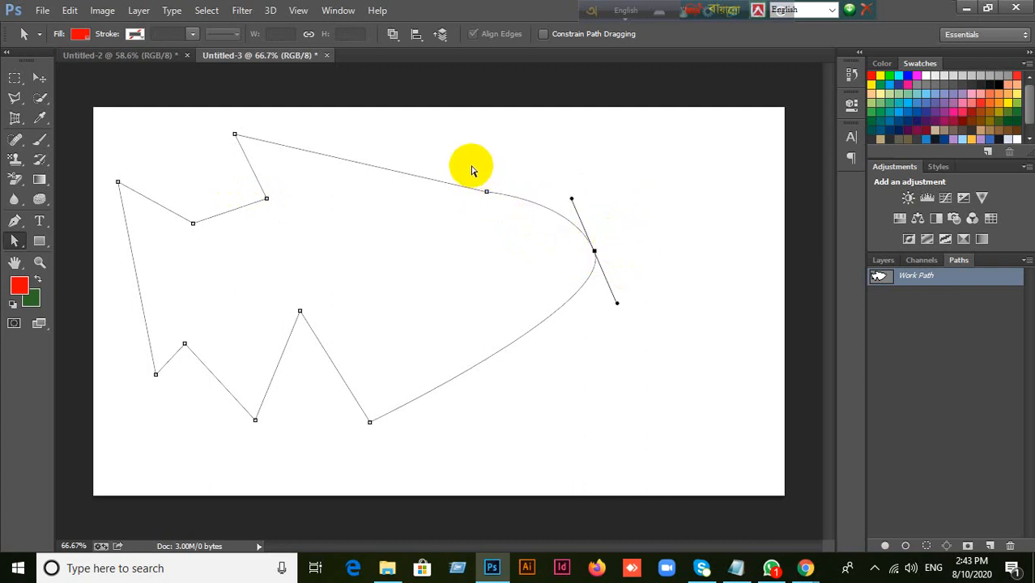
# Marquee-select the two upper-right curve points, and move the two lower-middle zigzag points together up and right.
pyautogui.moveTo(469, 161); pyautogui.dragTo(596, 251)
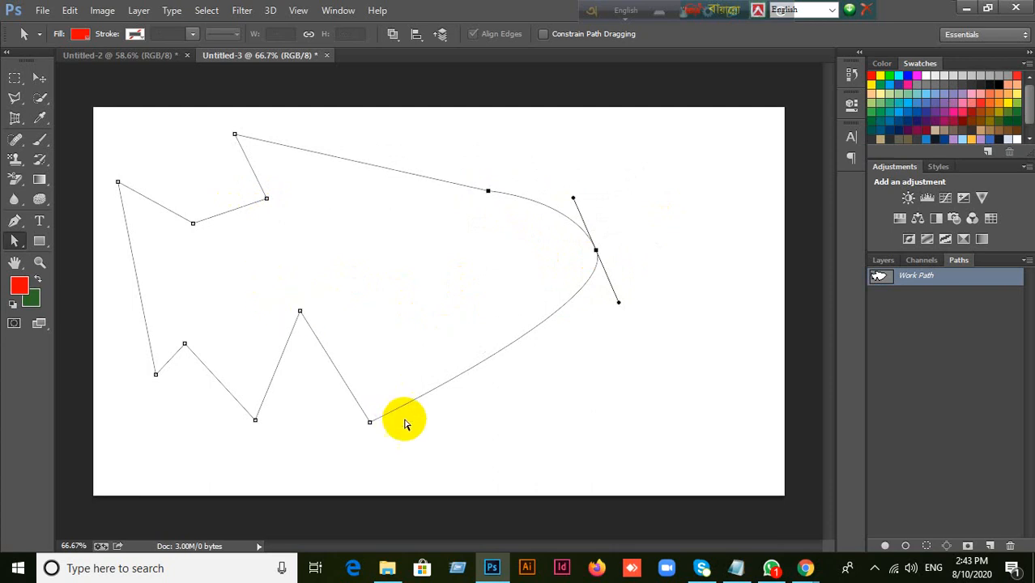
pyautogui.moveTo(281, 289); pyautogui.dragTo(417, 458)
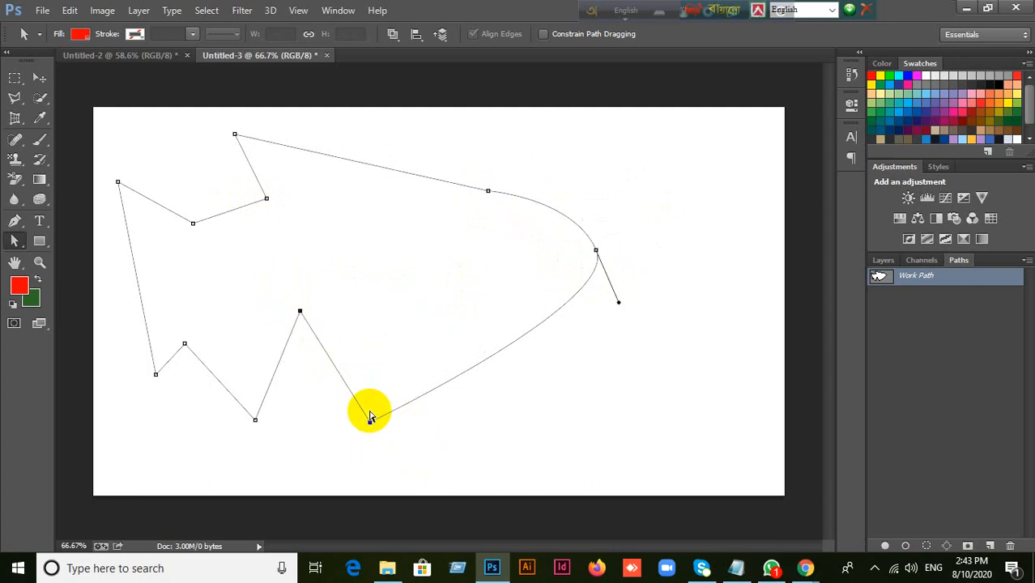
pyautogui.moveTo(370, 427); pyautogui.dragTo(388, 396)
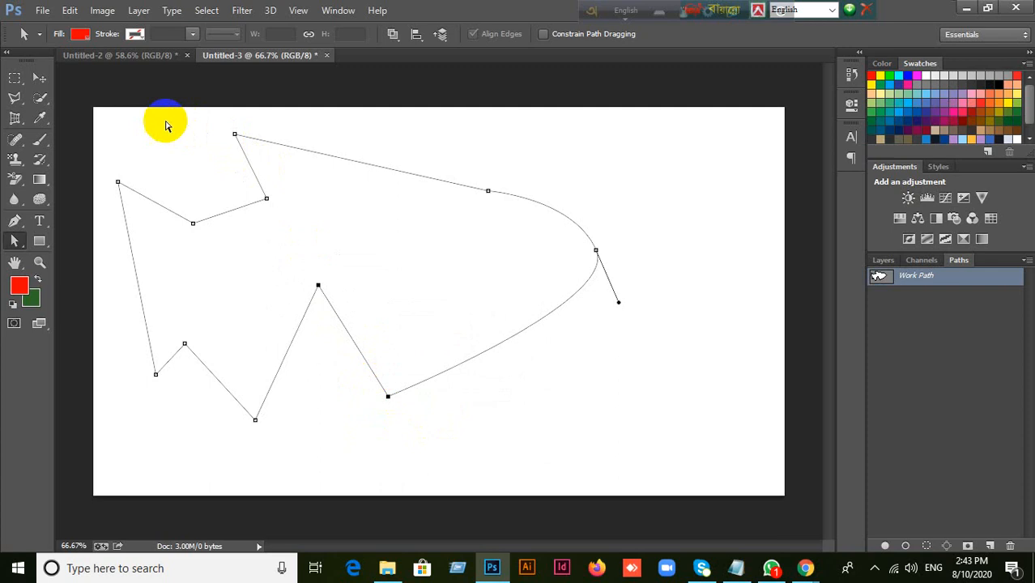
# Marquee-select the three upper notch points, nudge them slightly up and left together, and deselect them.
pyautogui.moveTo(149, 126); pyautogui.dragTo(285, 248)
pyautogui.moveTo(268, 201)
pyautogui.mouseDown()
pyautogui.moveTo(291, 212)
pyautogui.moveTo(275, 219)
pyautogui.moveTo(266, 196)
pyautogui.mouseUp()
pyautogui.click(326, 199)
# Marquee-select different groups of anchor points around the path, finishing by selecting the single top peak point.
pyautogui.moveTo(187, 154); pyautogui.dragTo(266, 275)
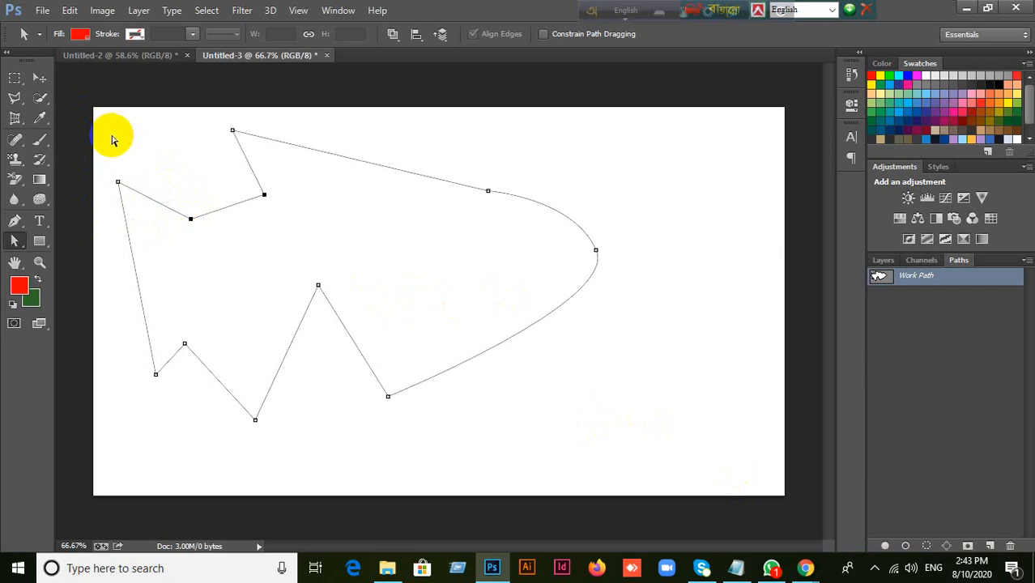
pyautogui.moveTo(94, 128); pyautogui.dragTo(642, 372)
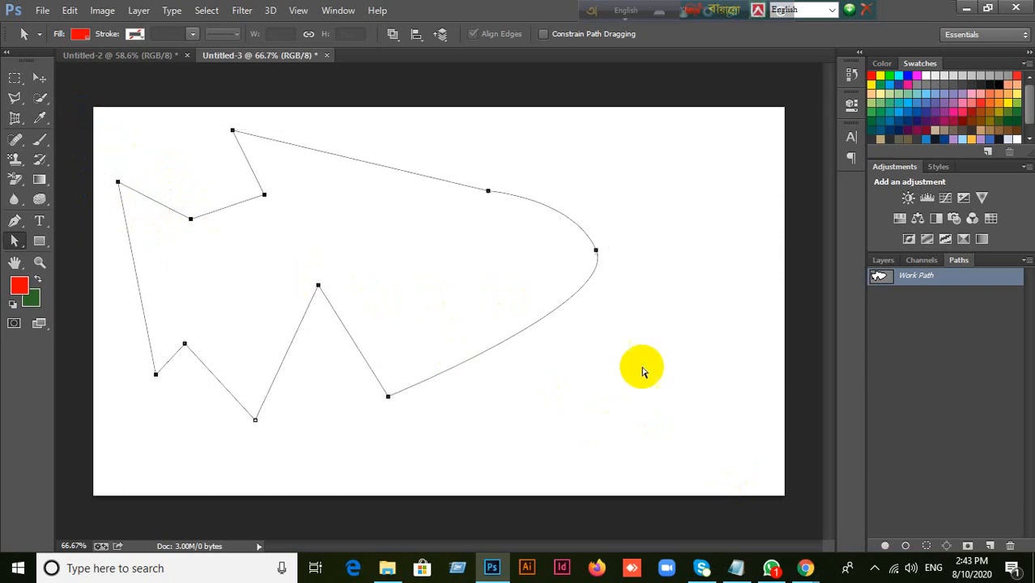
pyautogui.moveTo(453, 164); pyautogui.dragTo(719, 379)
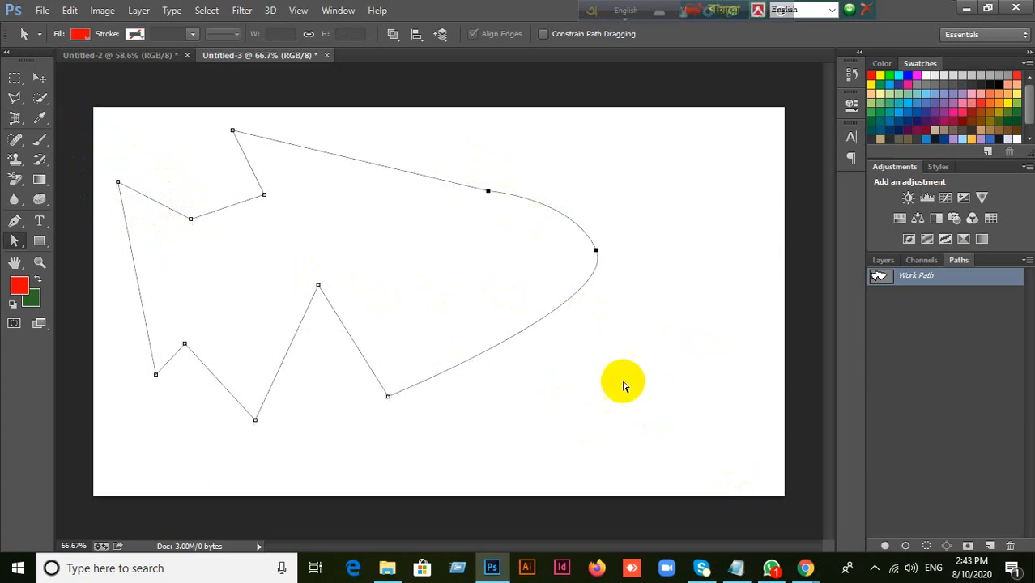
pyautogui.click(259, 458)
pyautogui.moveTo(230, 463); pyautogui.dragTo(407, 257)
pyautogui.click(588, 458)
pyautogui.moveTo(134, 328); pyautogui.dragTo(276, 455)
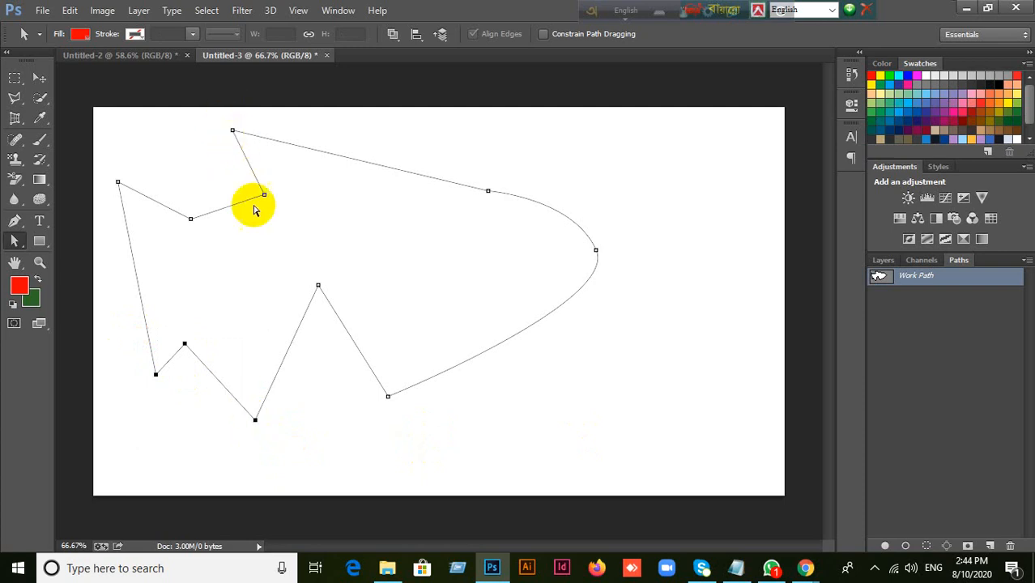
pyautogui.click(233, 132)
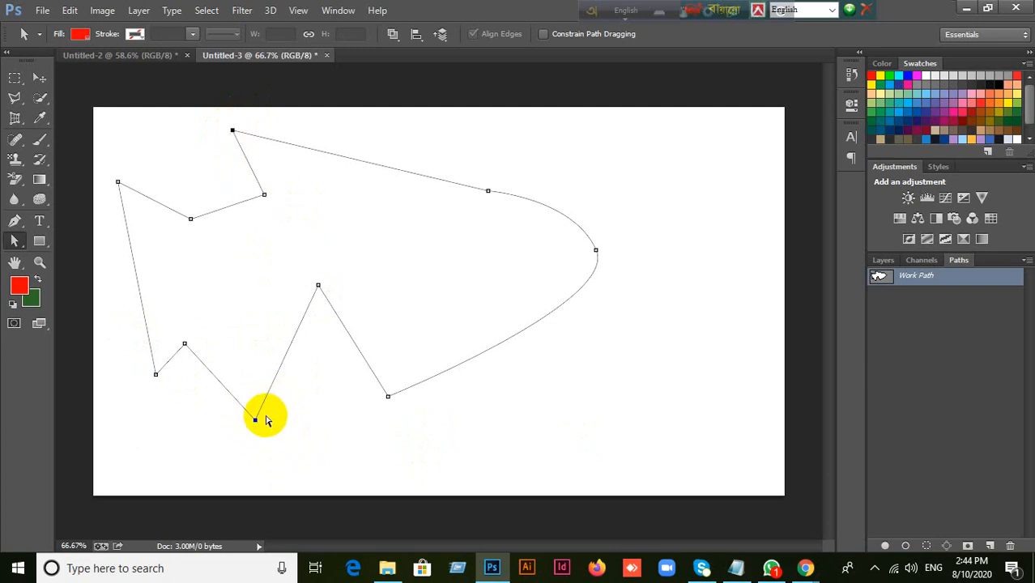
# Move the top peak and lowest bottom point together slightly right, deselect them, and marquee-select different groups of points on the path's right half.
pyautogui.moveTo(254, 421)
pyautogui.mouseDown()
pyautogui.moveTo(289, 423)
pyautogui.moveTo(247, 307)
pyautogui.moveTo(231, 409)
pyautogui.moveTo(275, 416)
pyautogui.moveTo(266, 418)
pyautogui.mouseUp()
pyautogui.click(474, 247)
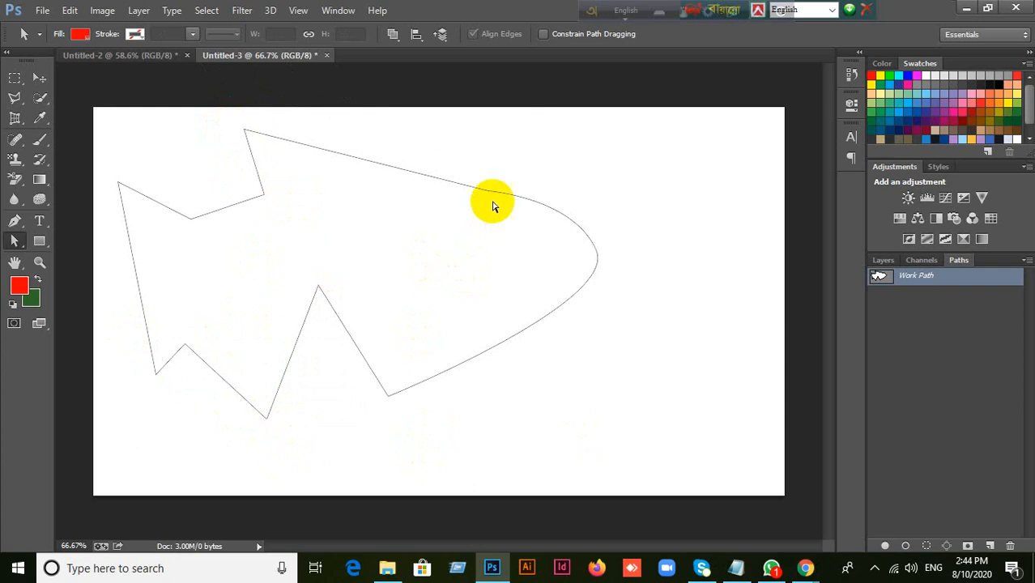
pyautogui.moveTo(492, 118); pyautogui.dragTo(599, 435)
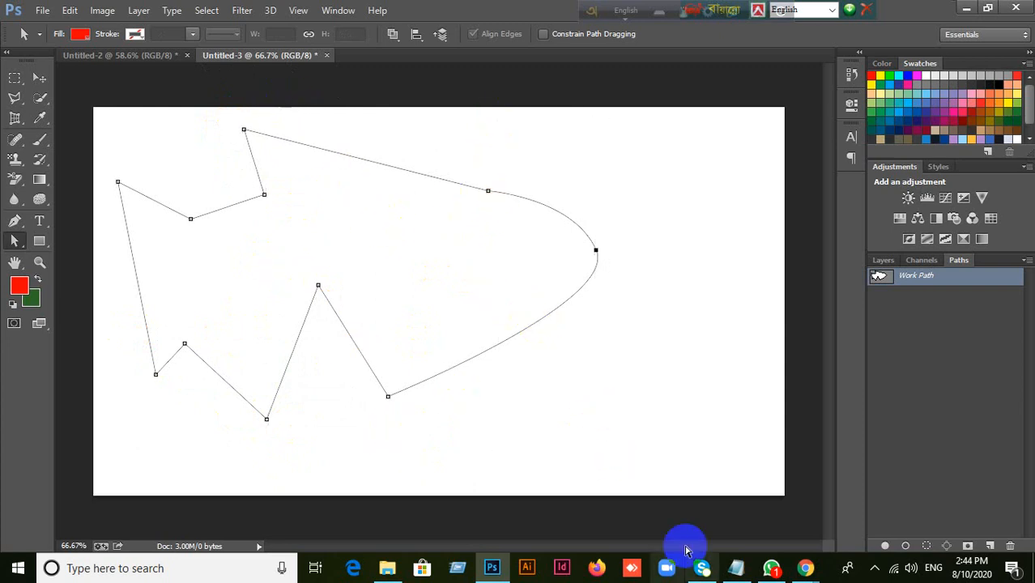
pyautogui.click(290, 109)
pyautogui.moveTo(290, 108); pyautogui.dragTo(662, 458)
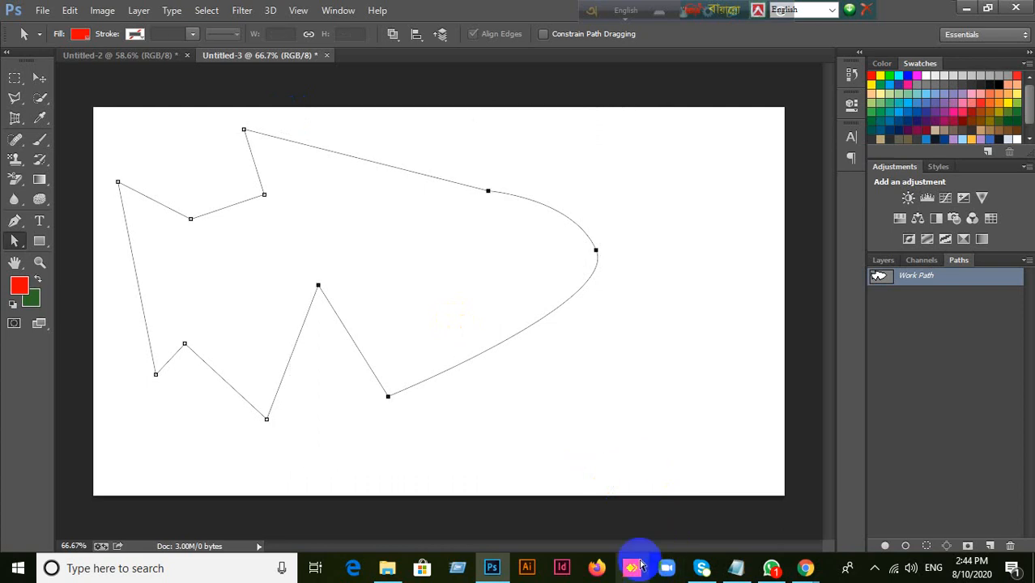
pyautogui.click(599, 461)
pyautogui.moveTo(398, 118); pyautogui.dragTo(596, 383)
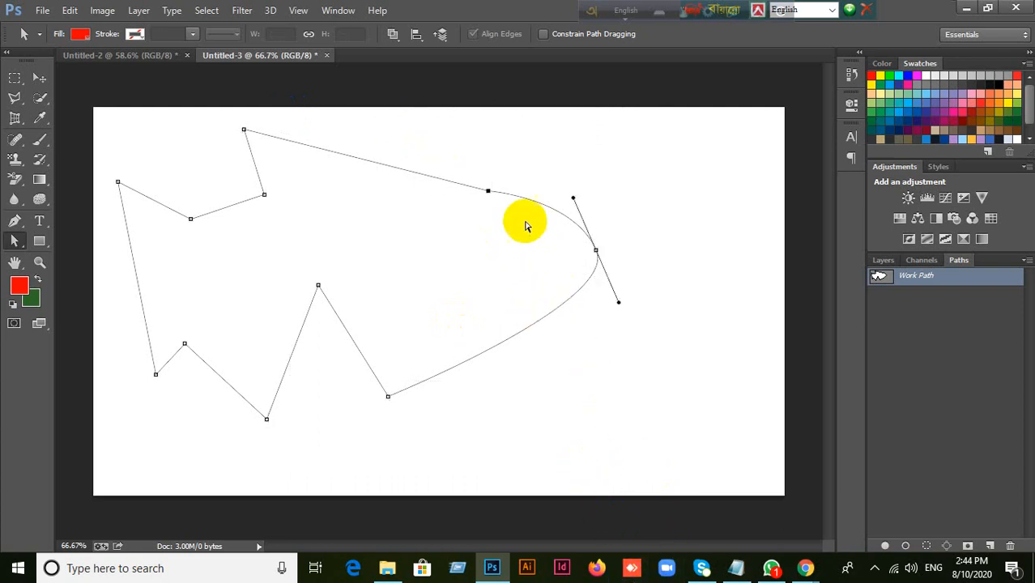
# Select the upper-right point, the zigzag's inner peak and its right lower point, move them together up and right, and deselect the path.
pyautogui.click(488, 192)
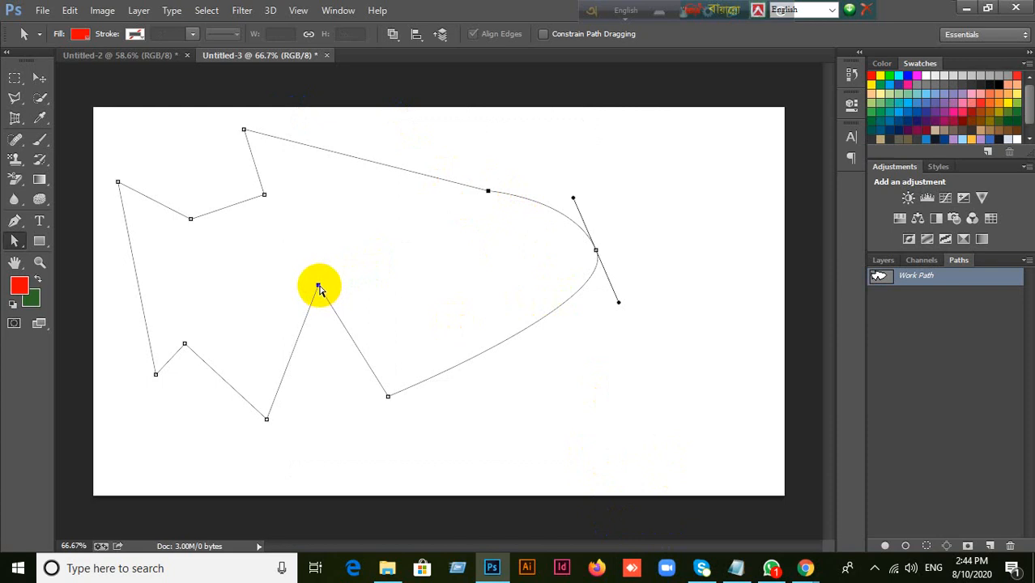
pyautogui.keyDown('shift'); pyautogui.click(388, 396); pyautogui.keyUp('shift')
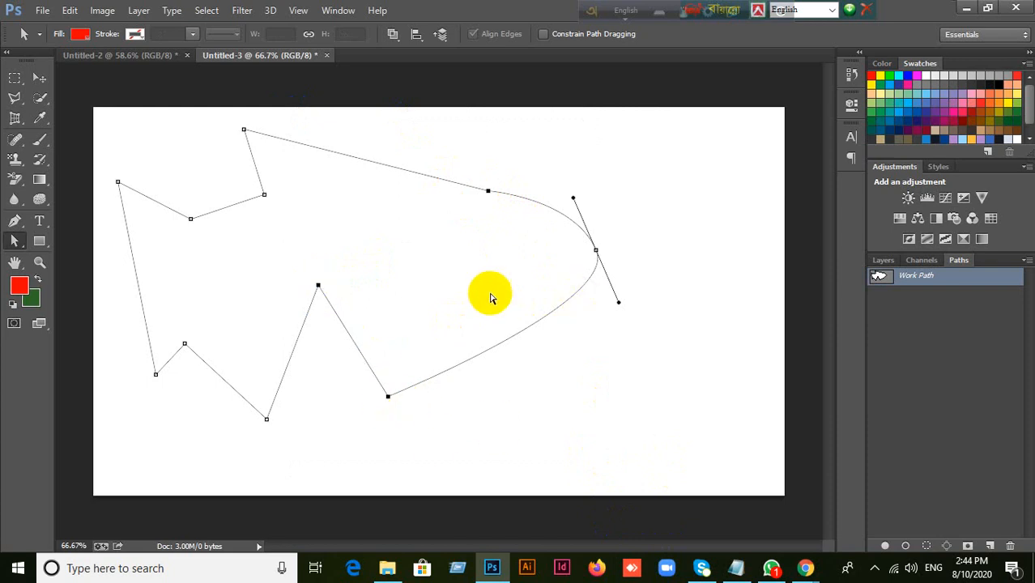
pyautogui.click(393, 404)
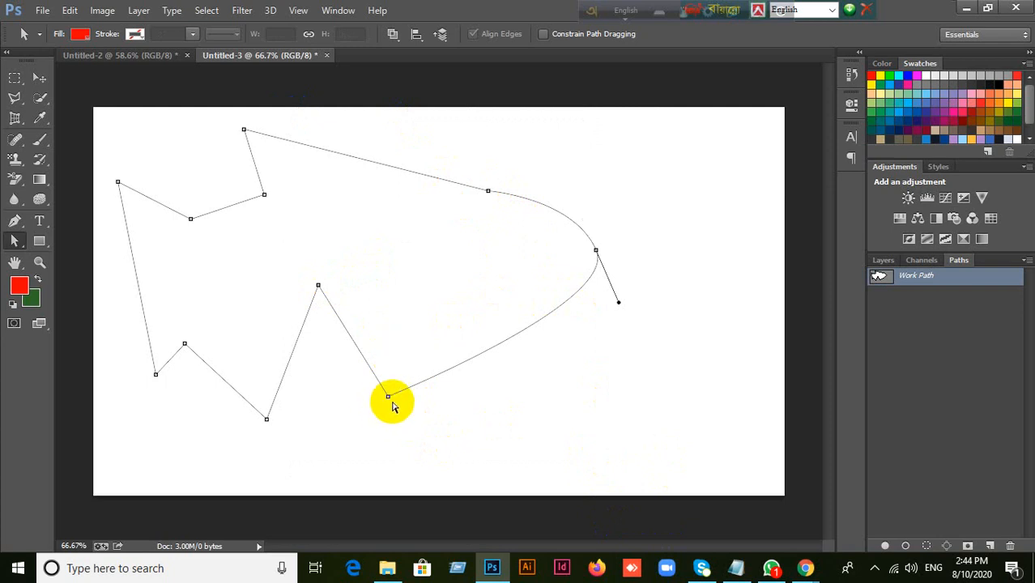
pyautogui.click(488, 192)
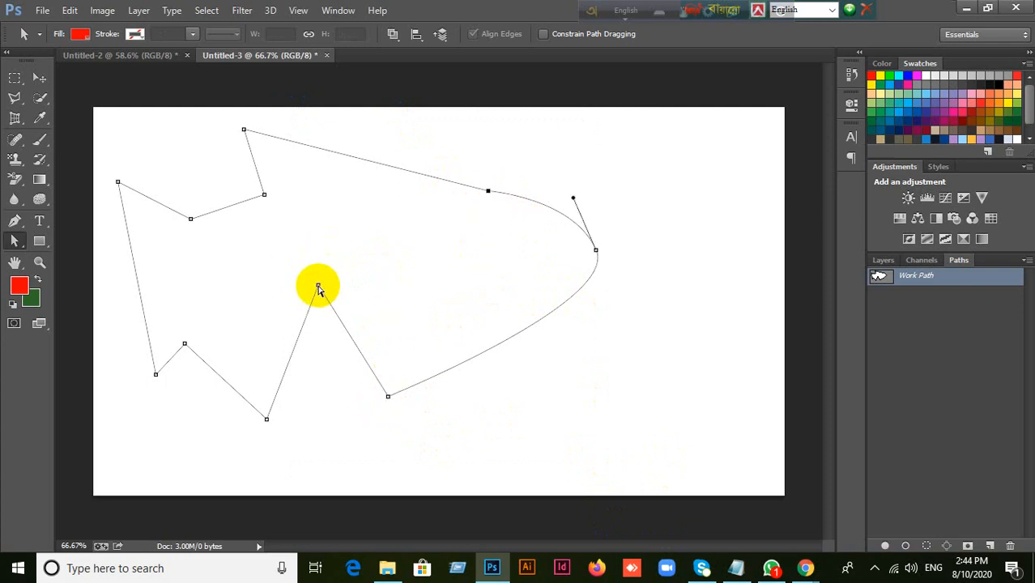
pyautogui.keyDown('shift'); pyautogui.click(318, 288); pyautogui.keyUp('shift')
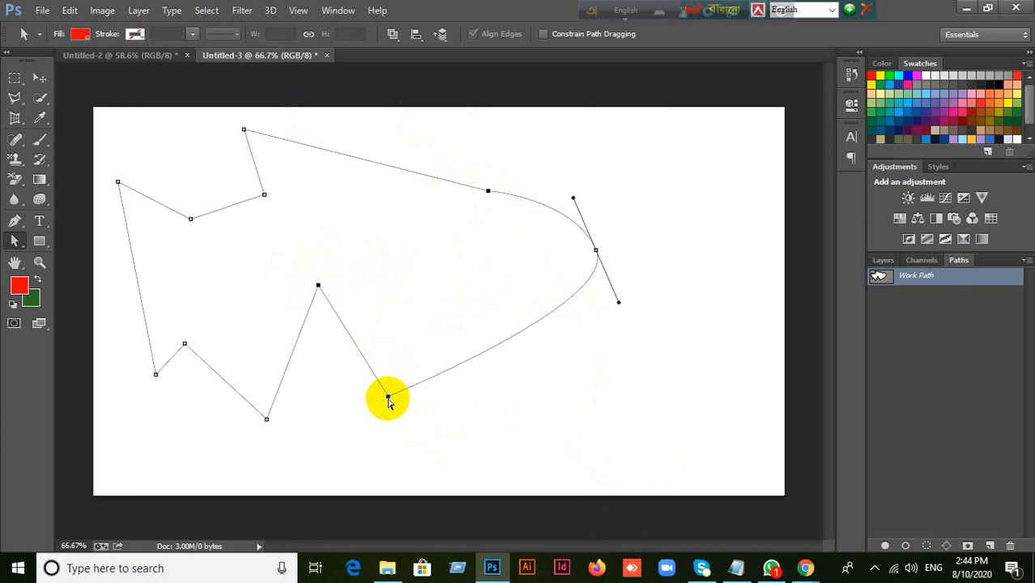
pyautogui.moveTo(388, 397); pyautogui.dragTo(434, 371)
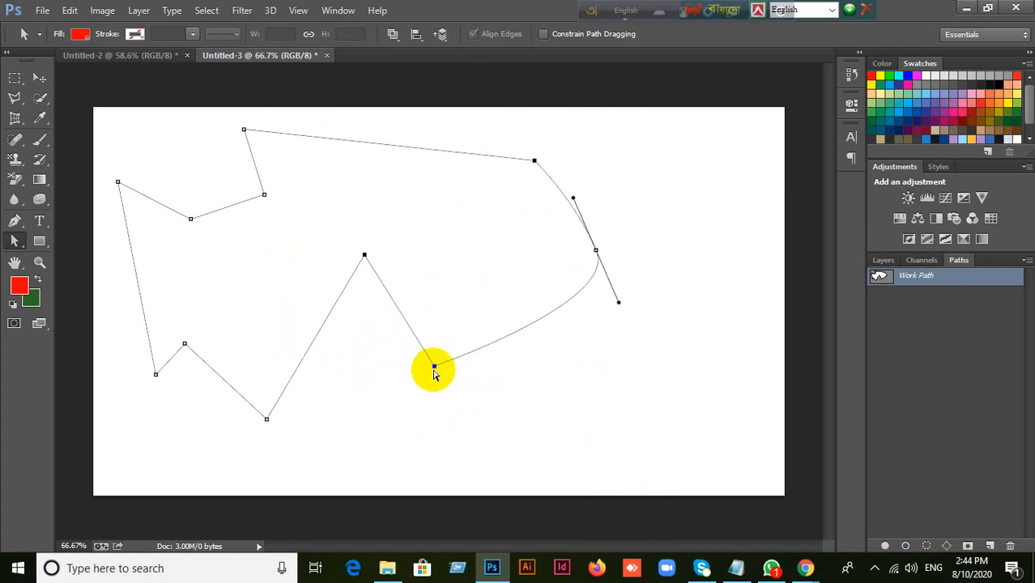
pyautogui.click(607, 407)
# Marquee-select the left-side points, add the two upper-right curve points, move them together left and slightly up, and deselect them.
pyautogui.moveTo(105, 119); pyautogui.dragTo(361, 405)
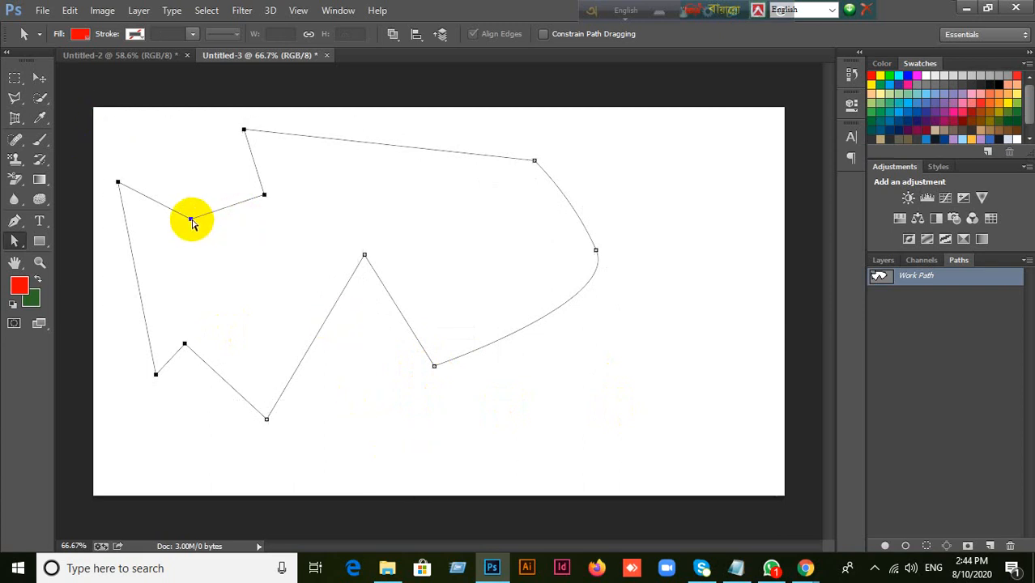
pyautogui.keyDown('shift'); pyautogui.click(536, 162); pyautogui.keyUp('shift')
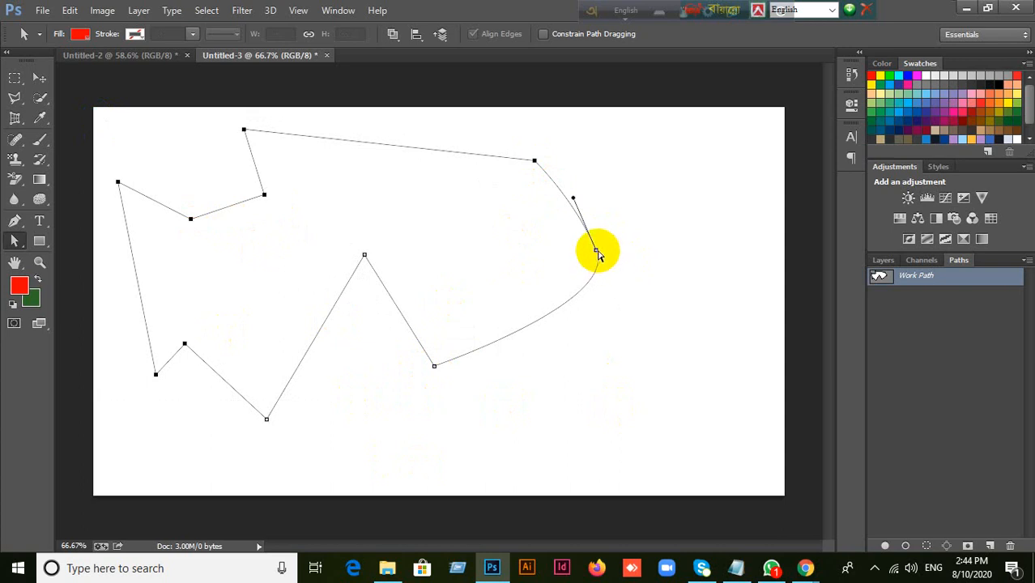
pyautogui.moveTo(597, 251); pyautogui.dragTo(554, 241)
pyautogui.click(382, 423)
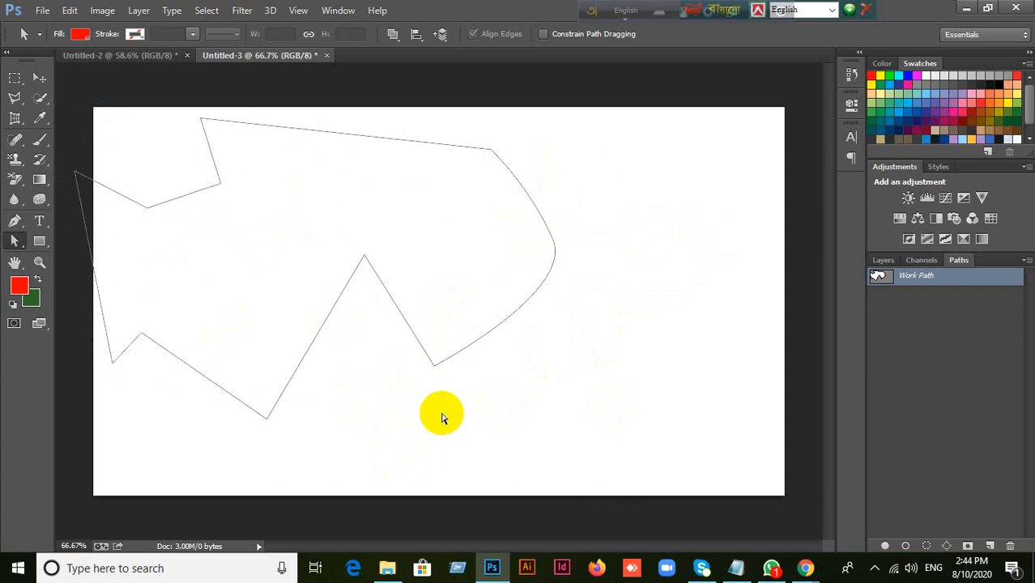
# Display the layers and move the whole path right and slightly down with the Path Selection Tool.
pyautogui.click(883, 260)
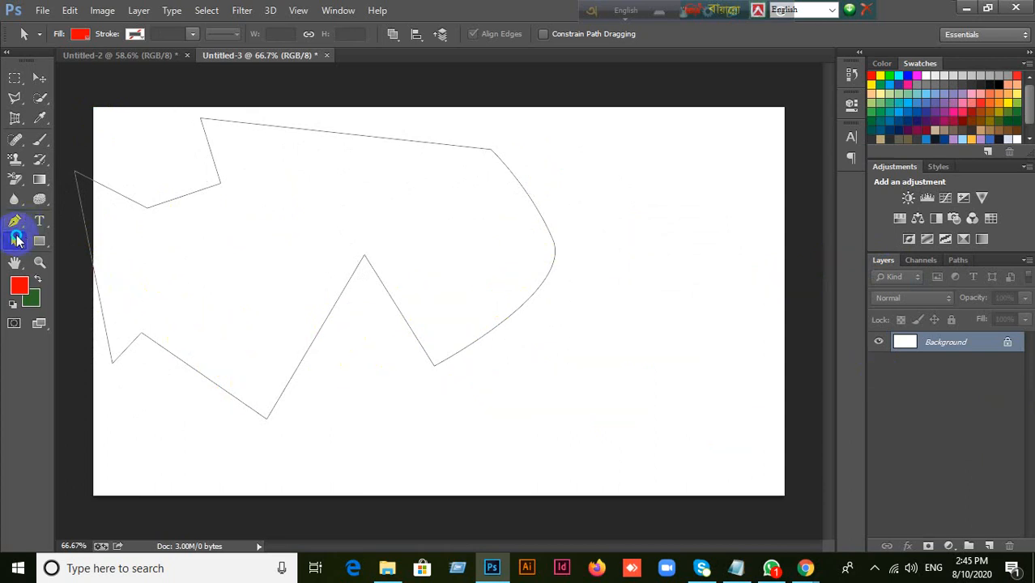
pyautogui.moveTo(18, 241); pyautogui.dragTo(71, 252)
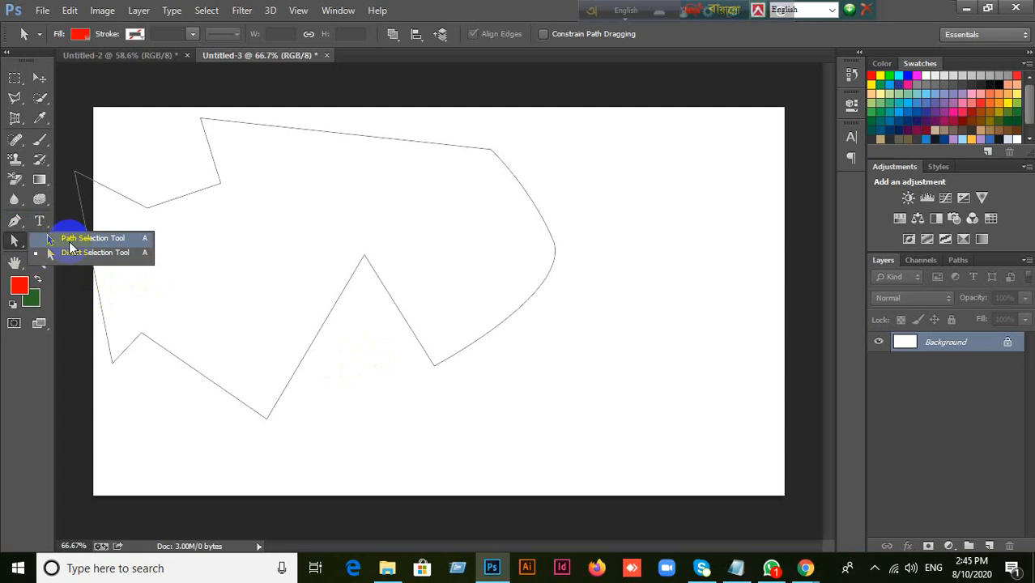
pyautogui.click(70, 242)
pyautogui.click(107, 316)
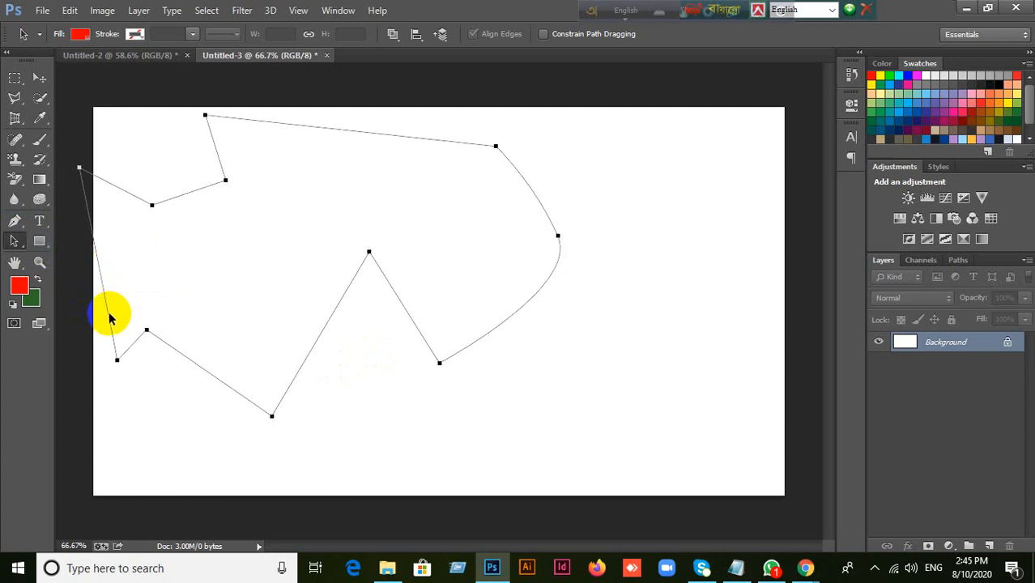
pyautogui.moveTo(109, 316); pyautogui.dragTo(217, 319)
# Try to move the path with the Move tool on the locked Background layer.
pyautogui.click(38, 82)
pyautogui.click(513, 224)
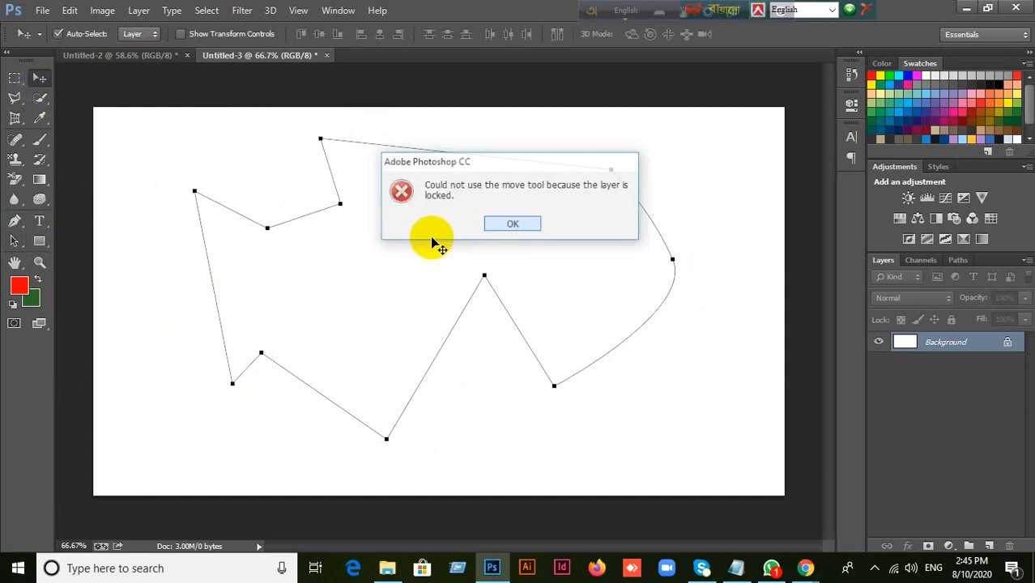
pyautogui.moveTo(252, 219); pyautogui.dragTo(247, 198)
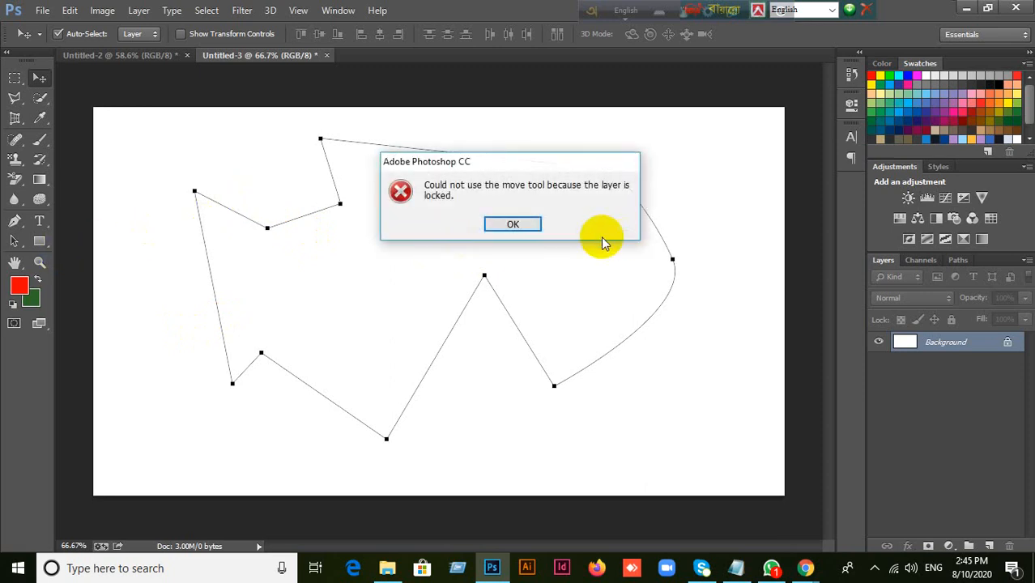
pyautogui.click(513, 224)
# Move the whole path further right and slightly up with the Path Selection Tool.
pyautogui.click(13, 240)
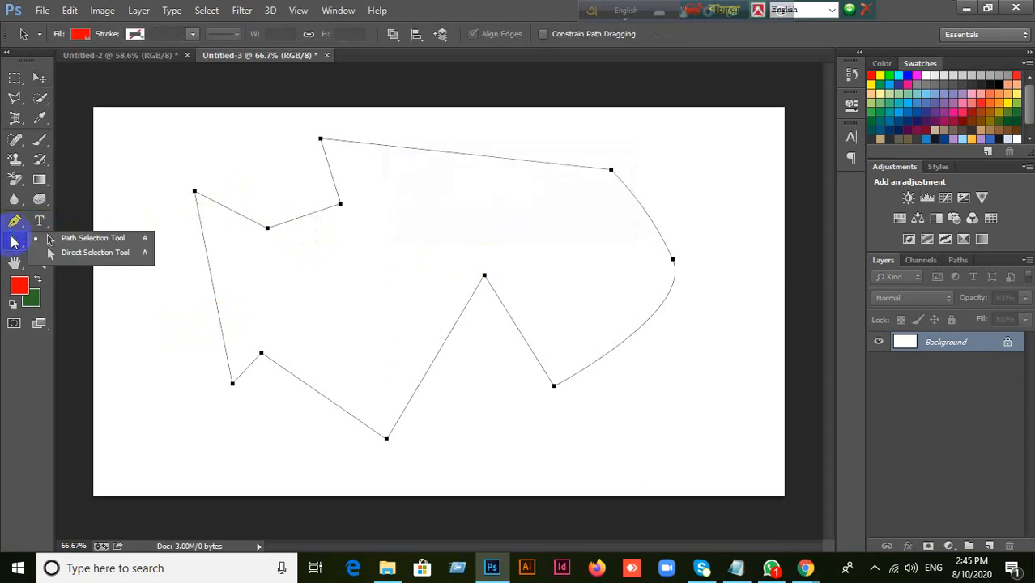
pyautogui.click(57, 233)
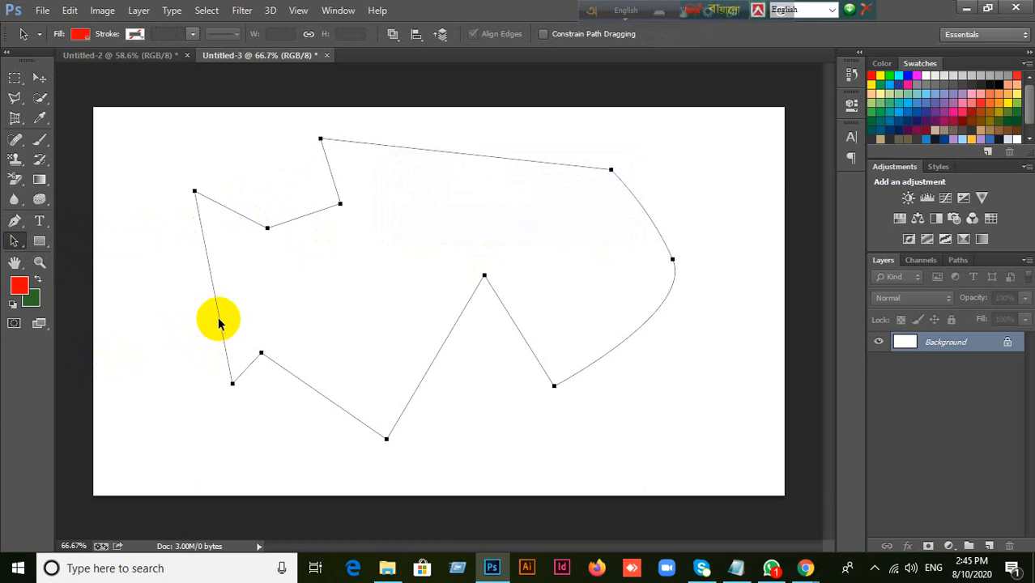
pyautogui.moveTo(220, 322); pyautogui.dragTo(295, 312)
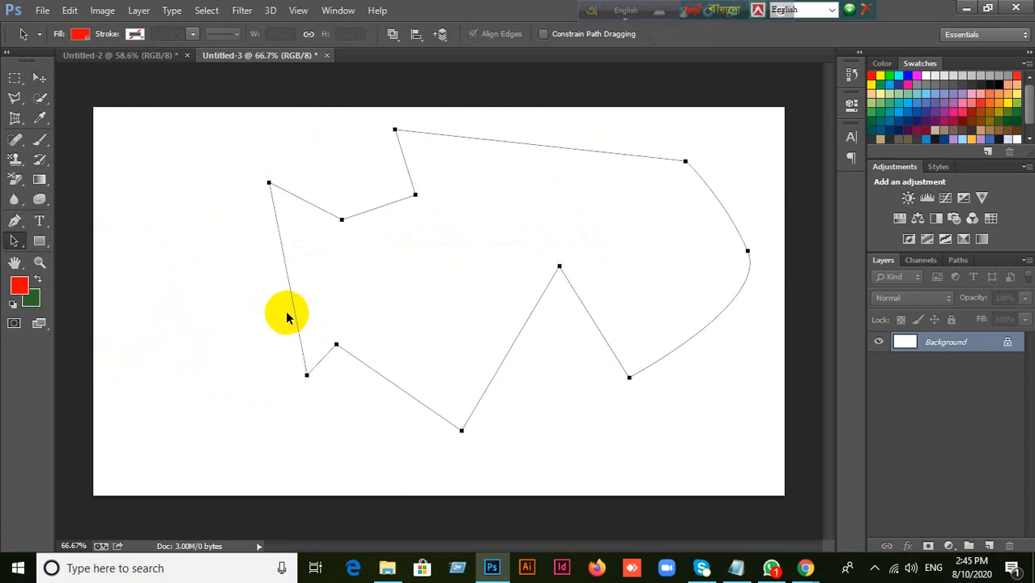
# Try again to shift the path by its left edge with the Move tool.
pyautogui.click(42, 78)
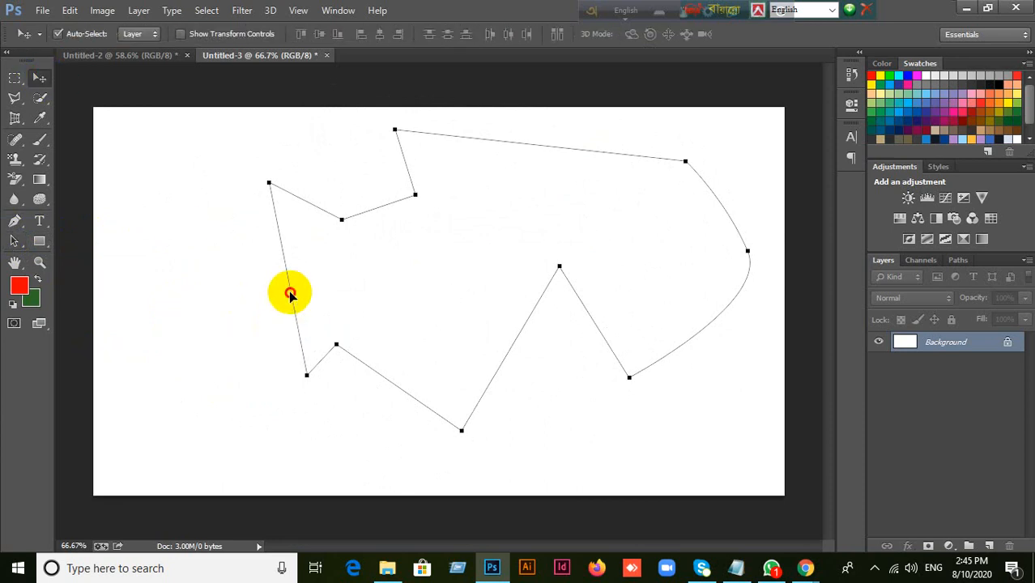
pyautogui.moveTo(290, 294); pyautogui.dragTo(336, 345)
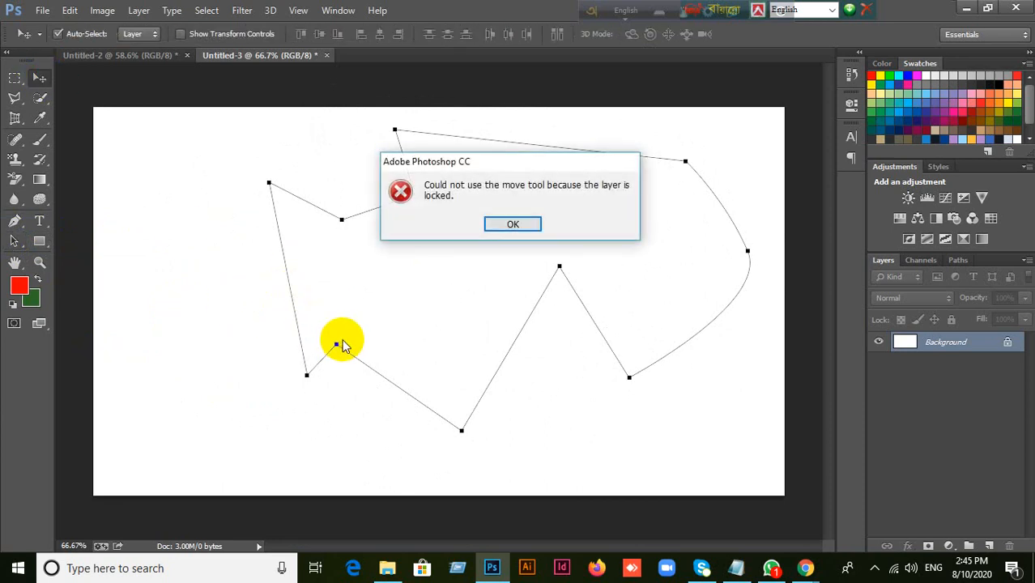
pyautogui.click(492, 227)
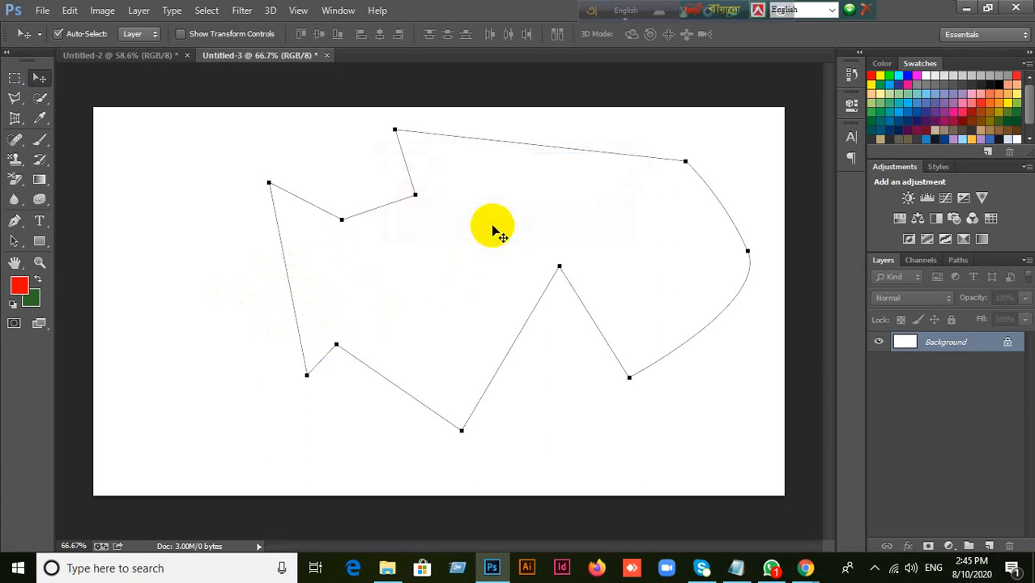
# Move the whole path back left and slightly up with the Path Selection Tool.
pyautogui.moveTo(14, 241); pyautogui.dragTo(94, 253)
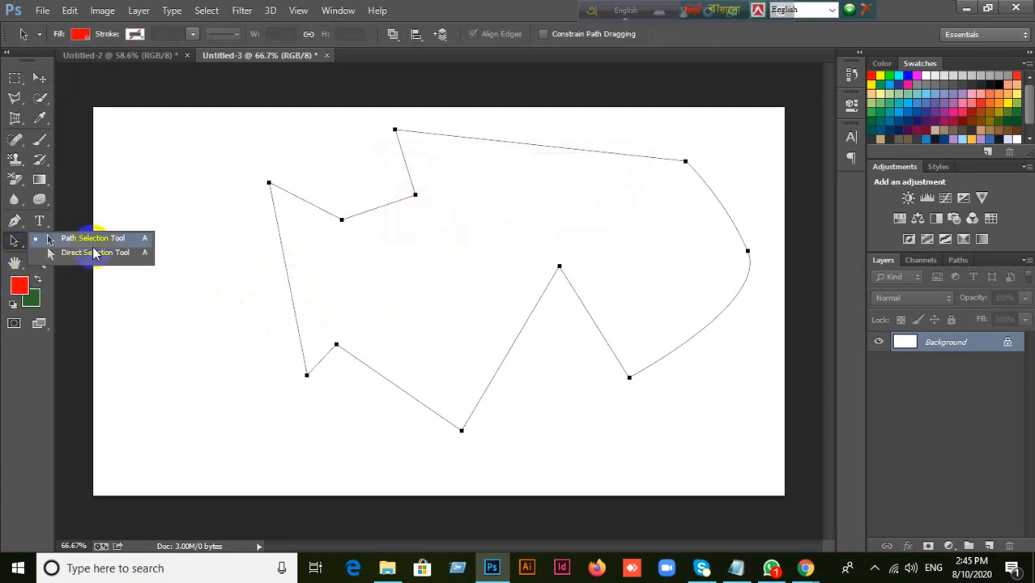
pyautogui.click(106, 241)
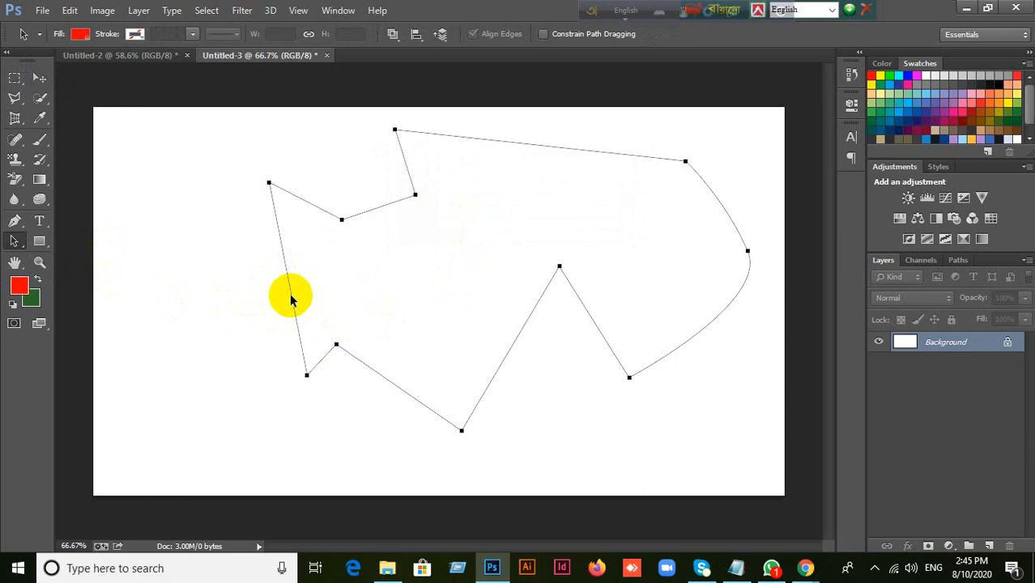
pyautogui.moveTo(290, 300); pyautogui.dragTo(242, 310)
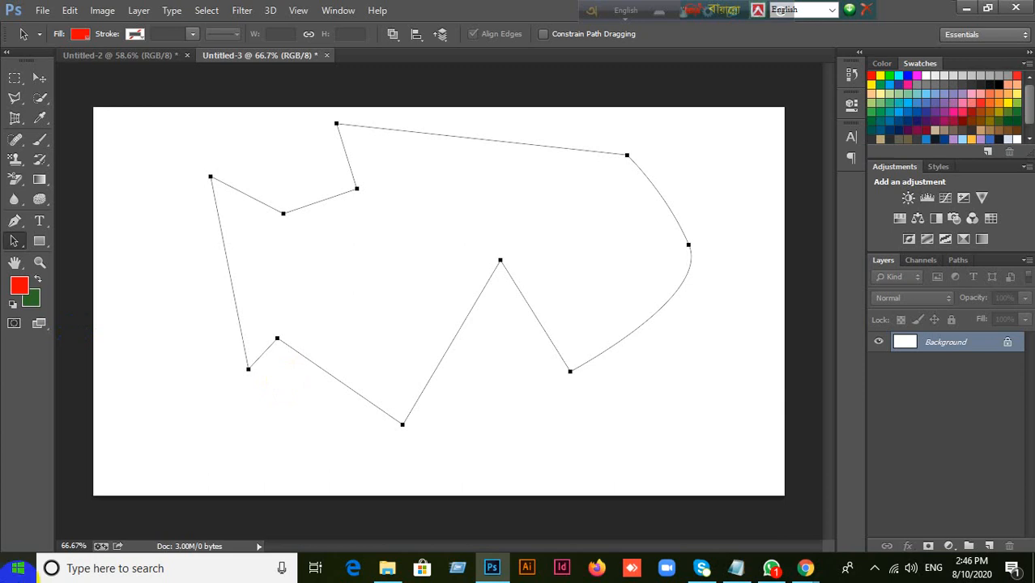
# Try to move the path with the Move tool from its left edge and from its lower-right corner point.
pyautogui.click(42, 79)
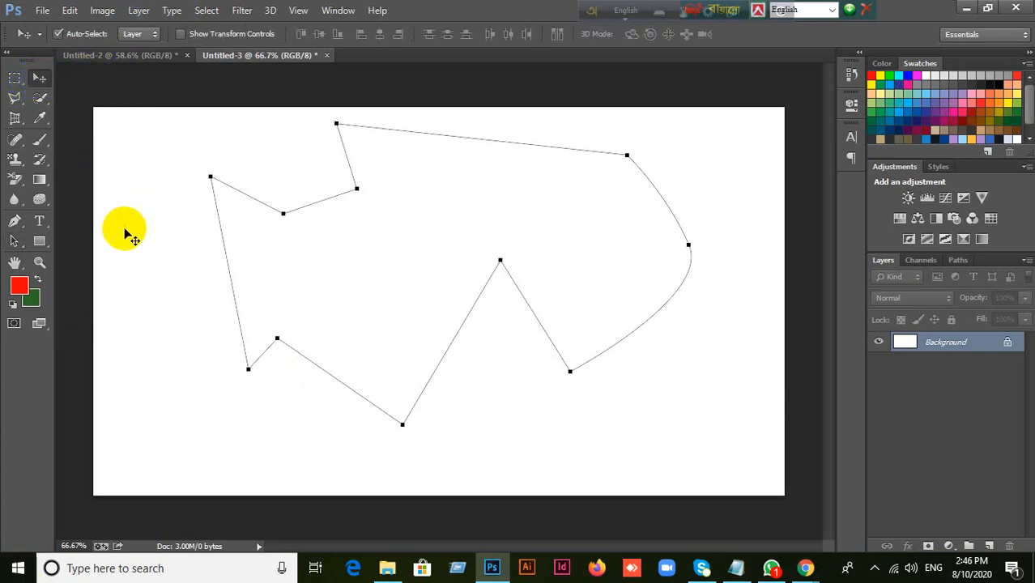
pyautogui.moveTo(233, 265); pyautogui.dragTo(192, 281)
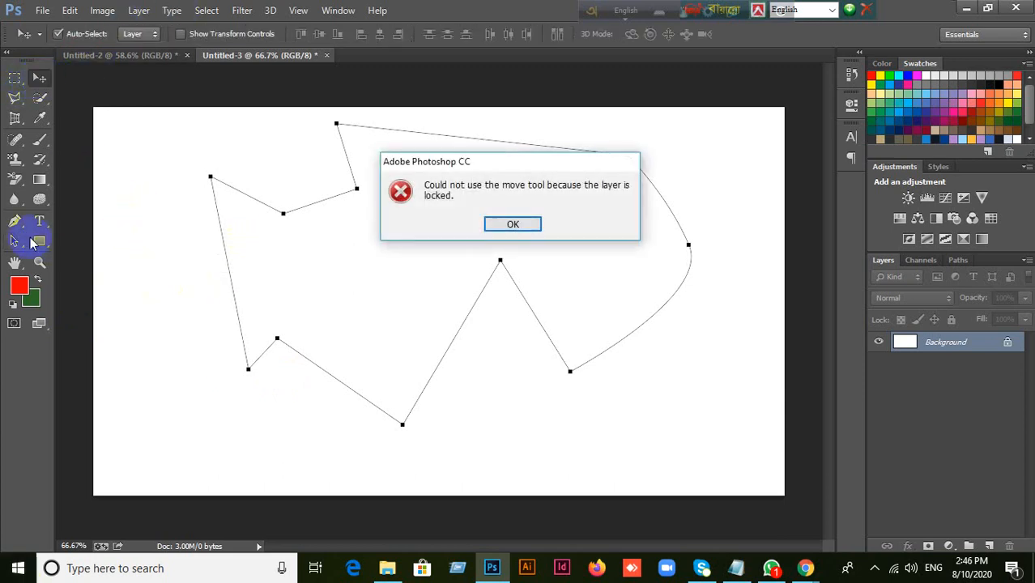
pyautogui.click(506, 223)
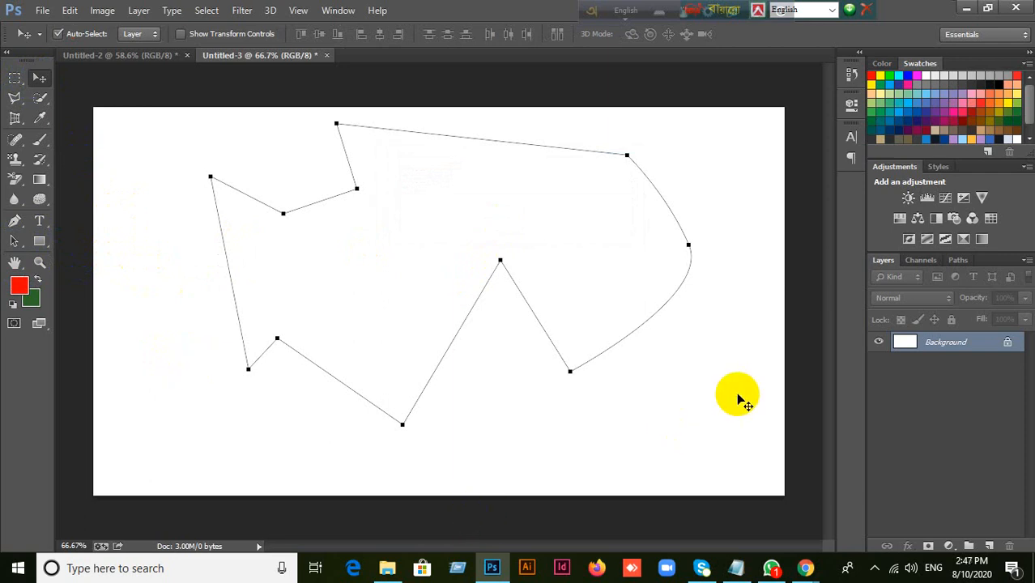
pyautogui.moveTo(566, 376); pyautogui.dragTo(571, 366)
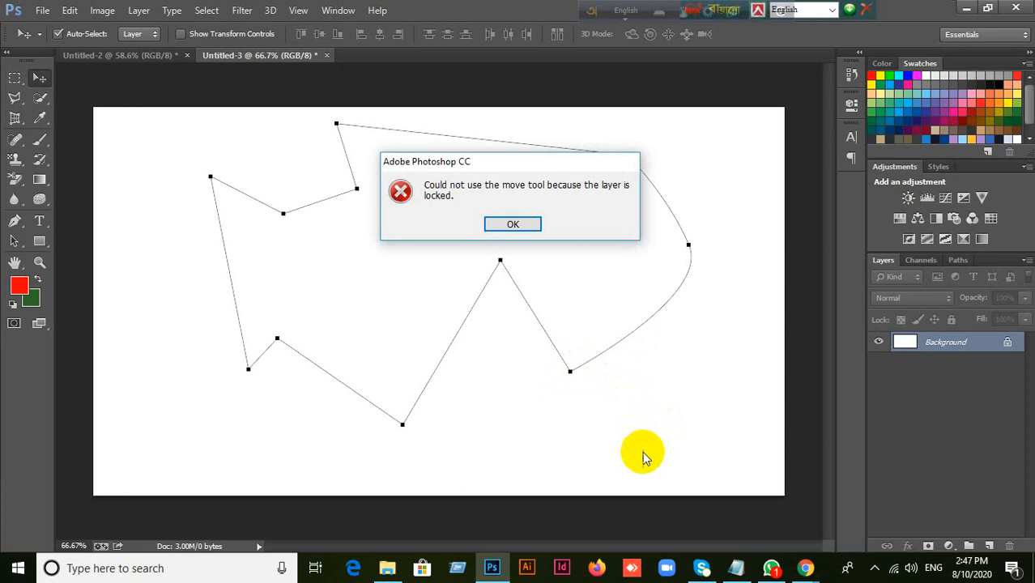
pyautogui.click(499, 222)
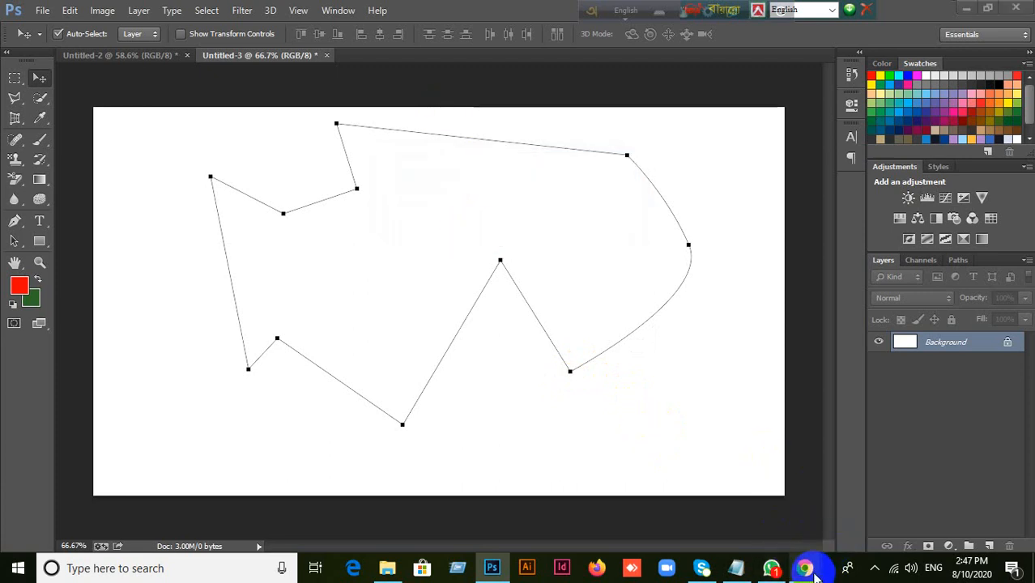
# Switch to the Google Meet call in Chrome and show the list of meeting participants.
pyautogui.moveTo(814, 573)
pyautogui.click(775, 514)
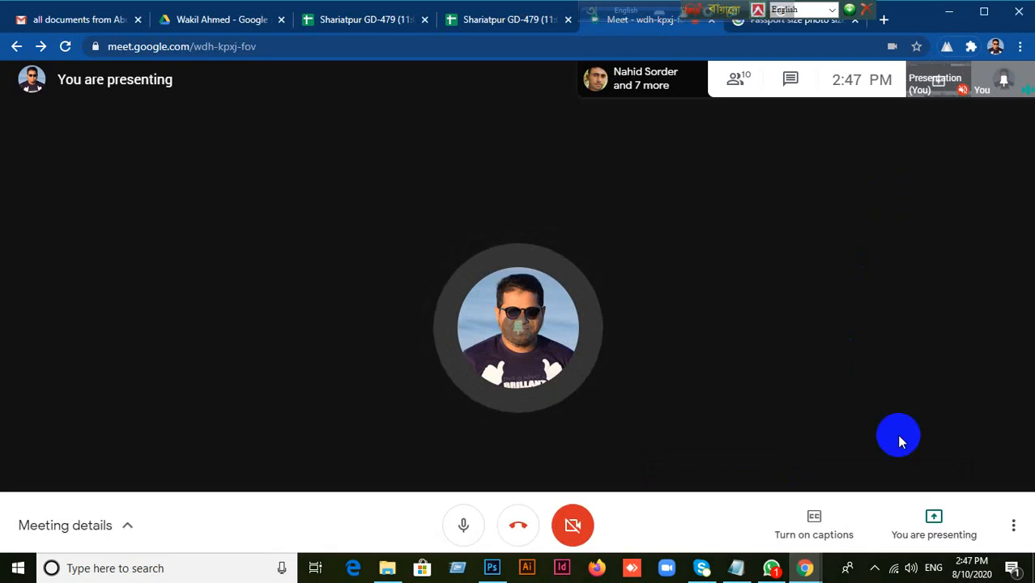
pyautogui.click(735, 88)
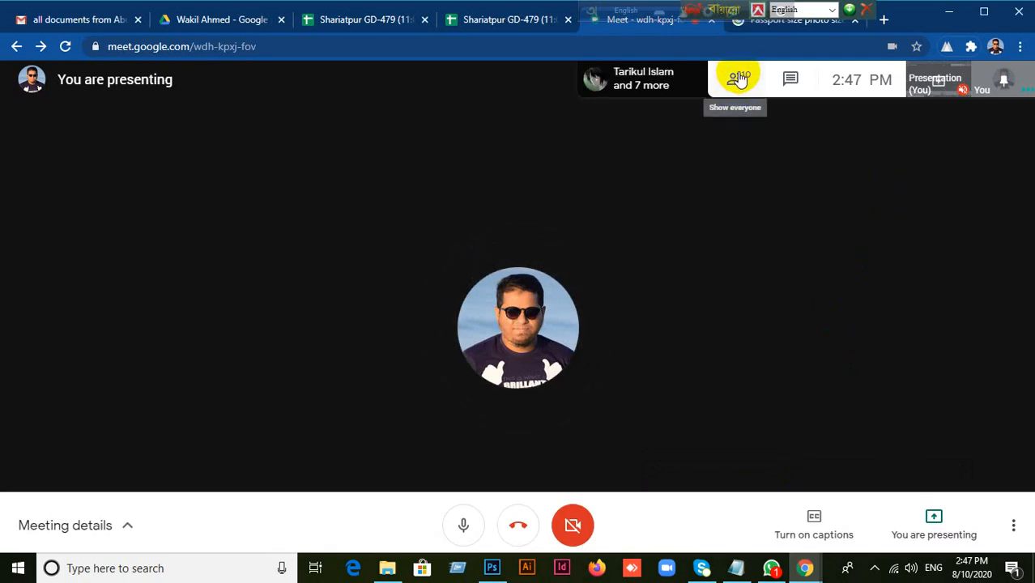
pyautogui.click(738, 78)
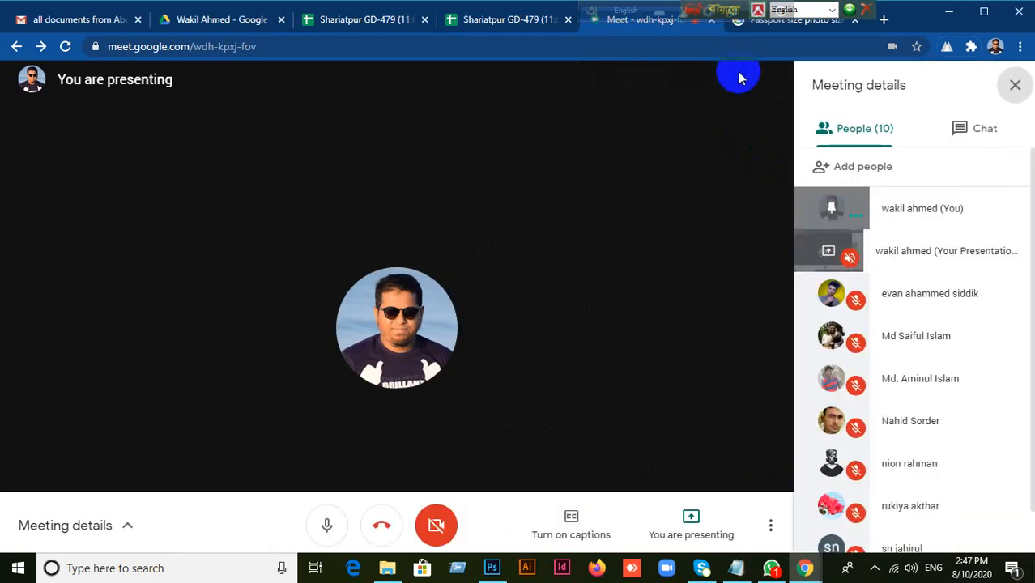
# Look through the full list of meeting participants and close the meeting details.
pyautogui.scroll(-1, 888, 417)
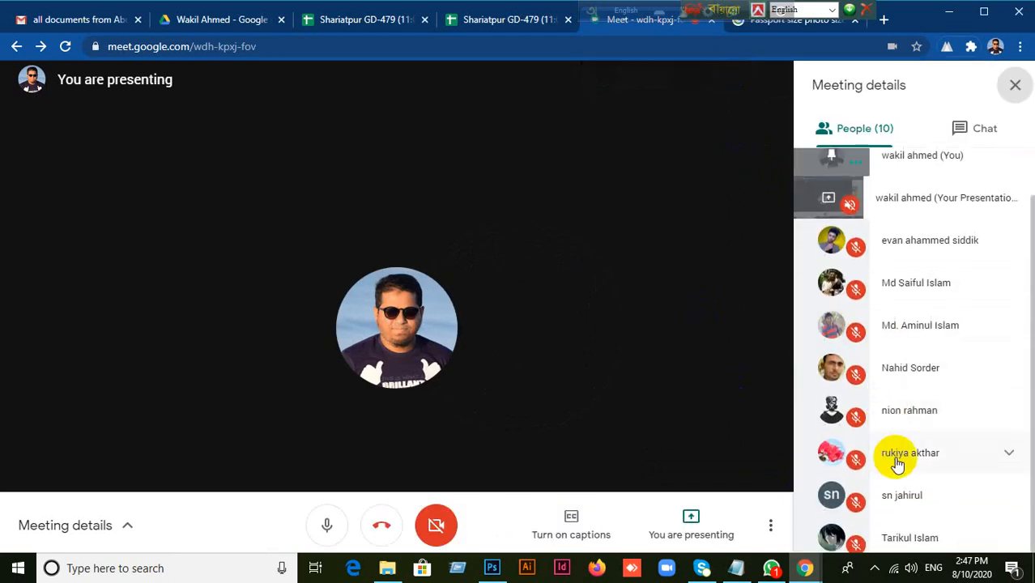
pyautogui.scroll(1, 899, 471)
pyautogui.scroll(-1, 899, 471)
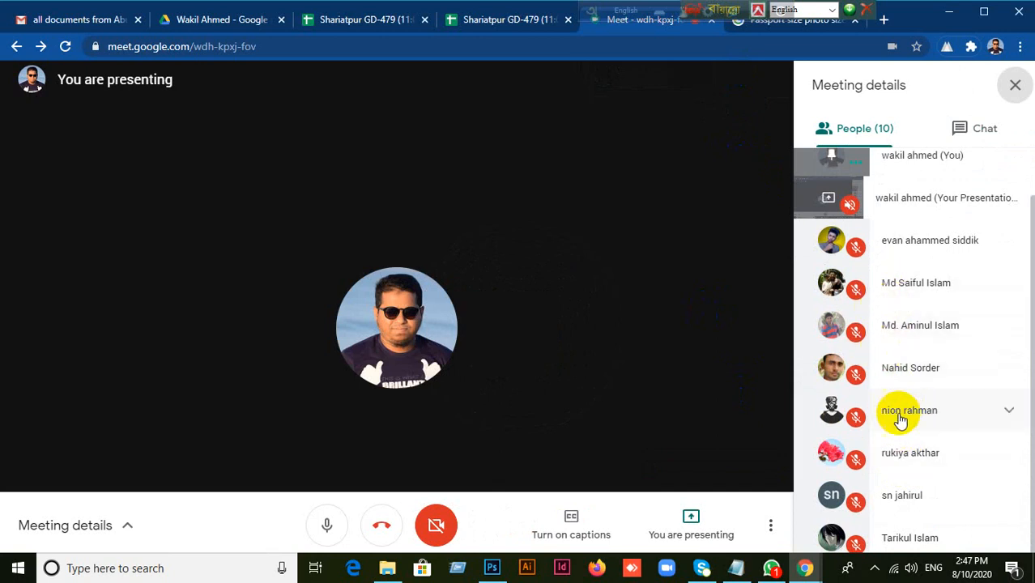
pyautogui.scroll(1, 909, 515)
pyautogui.scroll(1, 909, 515)
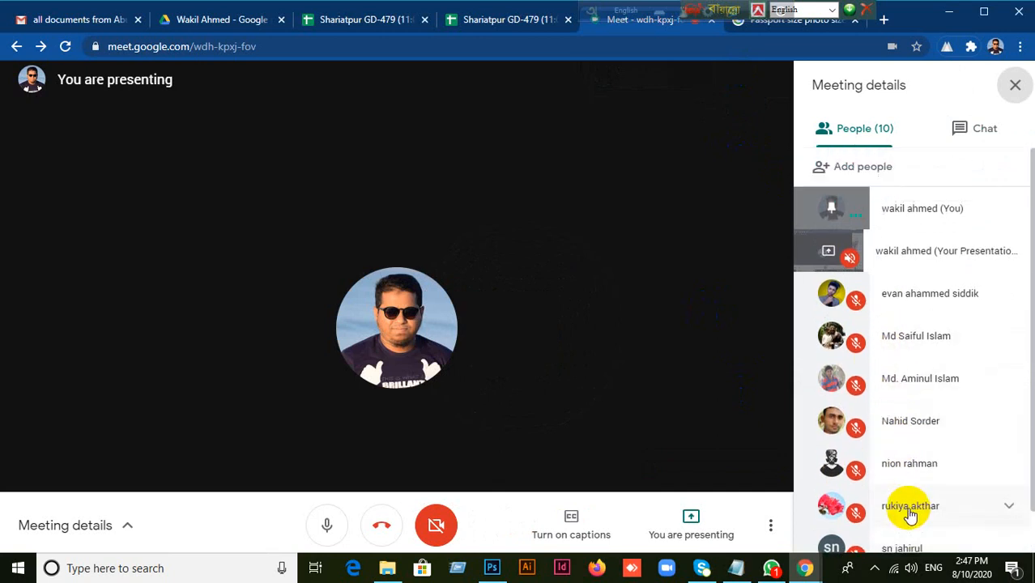
pyautogui.scroll(-1, 909, 515)
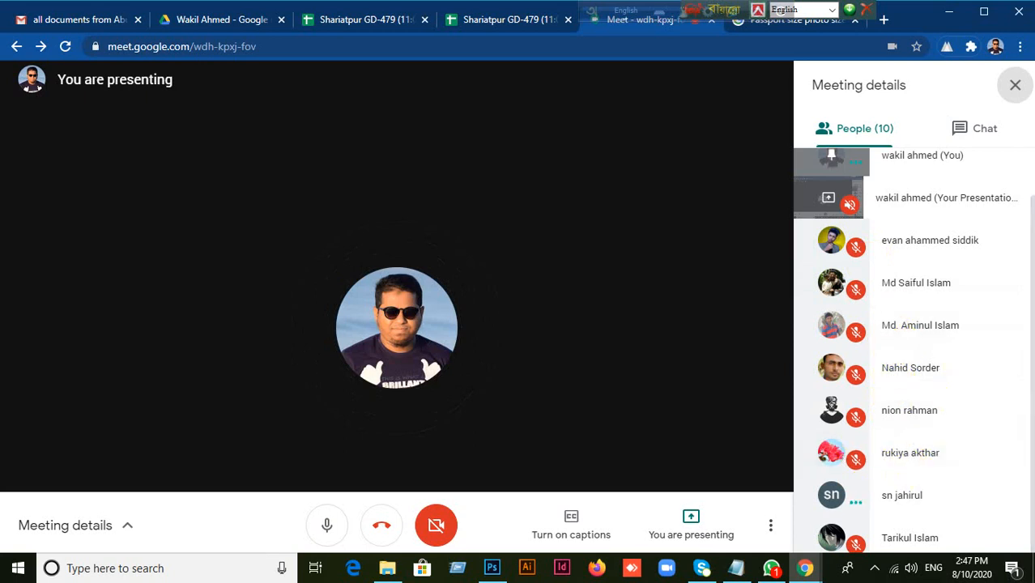
pyautogui.click(1014, 85)
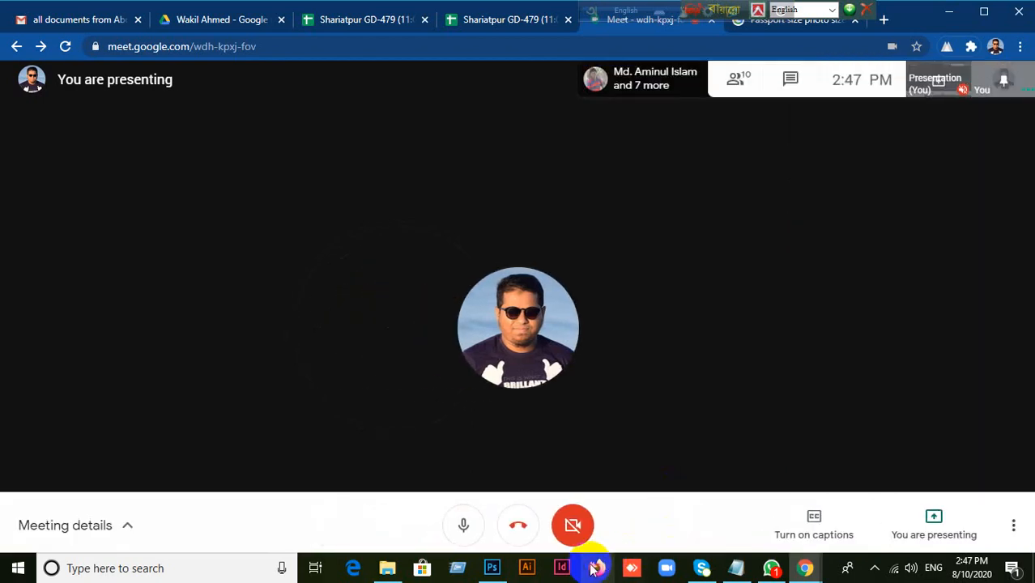
# Switch back to Photoshop and shift the whole path slightly right and down by its upper-left anchor point with the Direct Selection Tool.
pyautogui.click(492, 569)
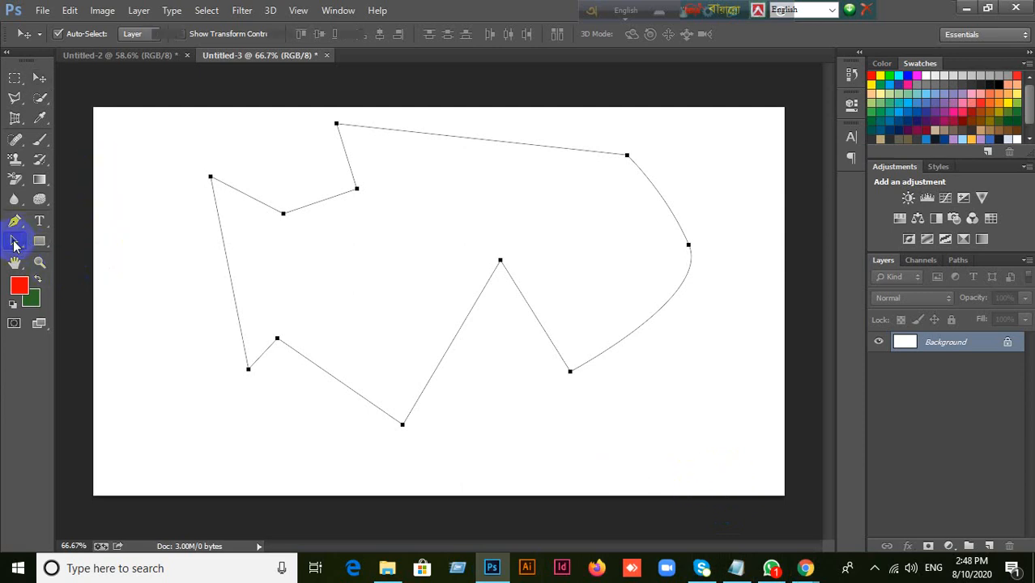
pyautogui.click(15, 245)
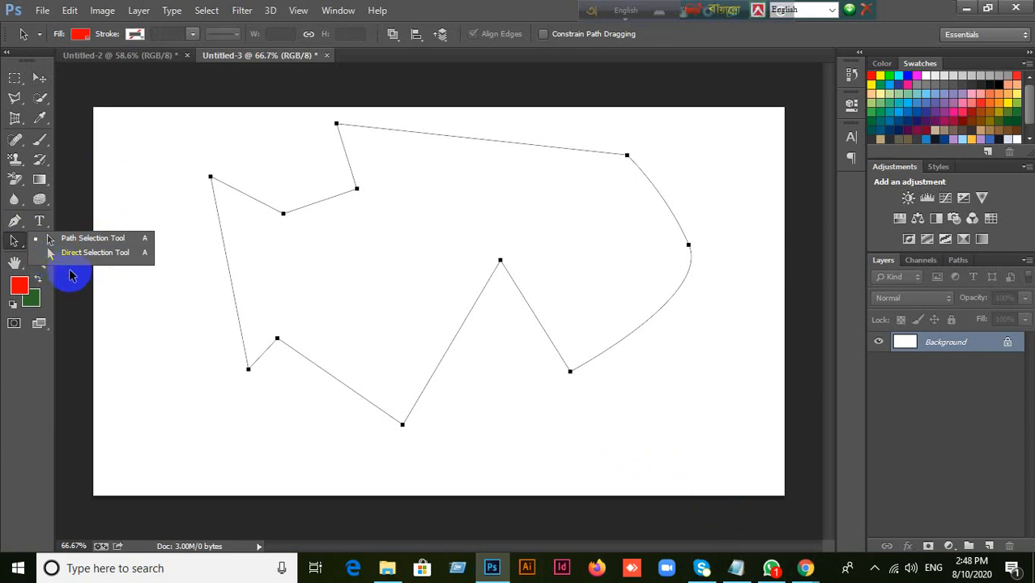
pyautogui.click(81, 257)
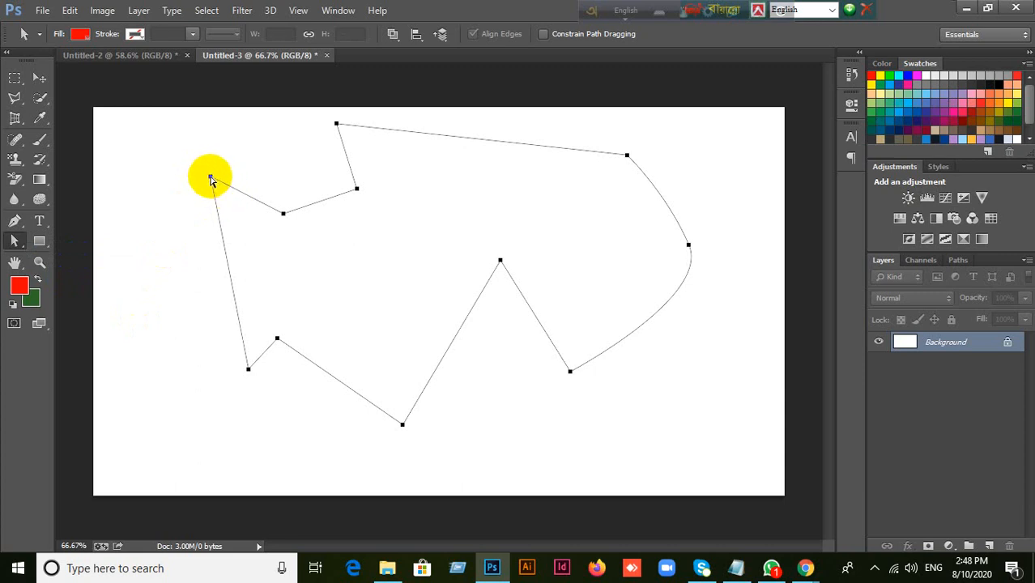
pyautogui.moveTo(210, 180); pyautogui.dragTo(223, 196)
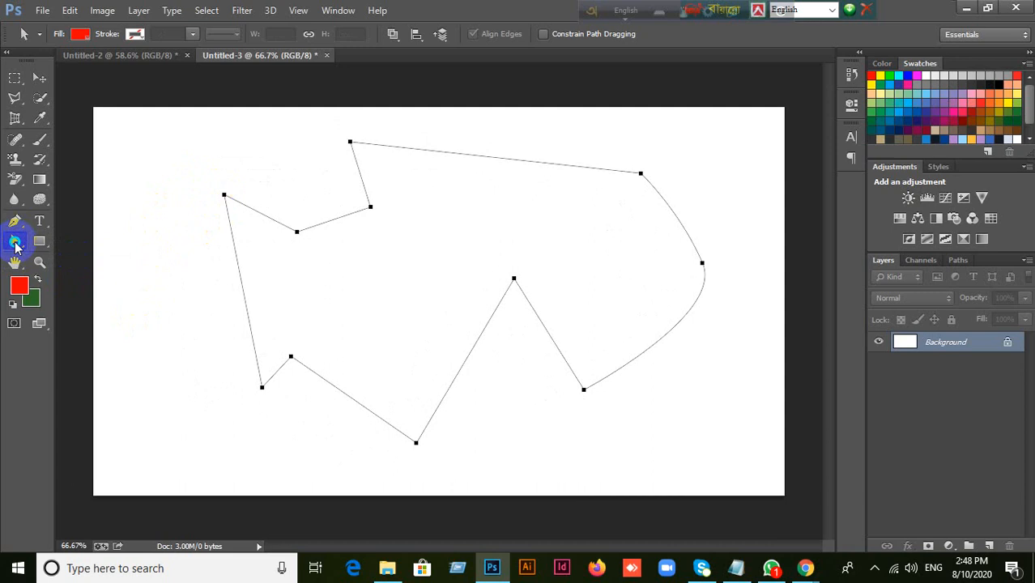
# Move the whole closed path about 33 px left and 16 px down using the Path Selection Tool.
pyautogui.click(17, 246)
pyautogui.click(81, 257)
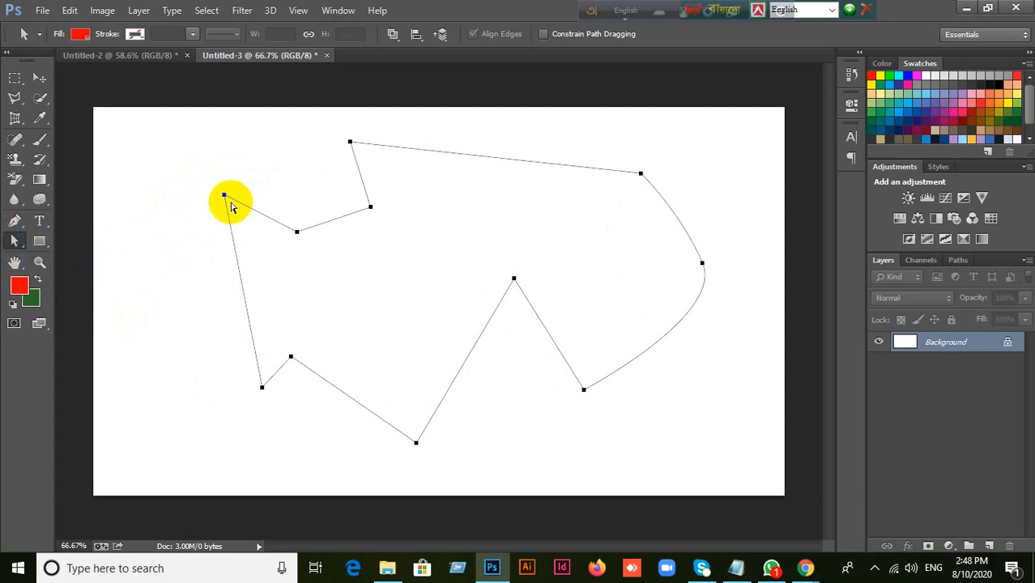
pyautogui.moveTo(224, 196); pyautogui.dragTo(208, 203)
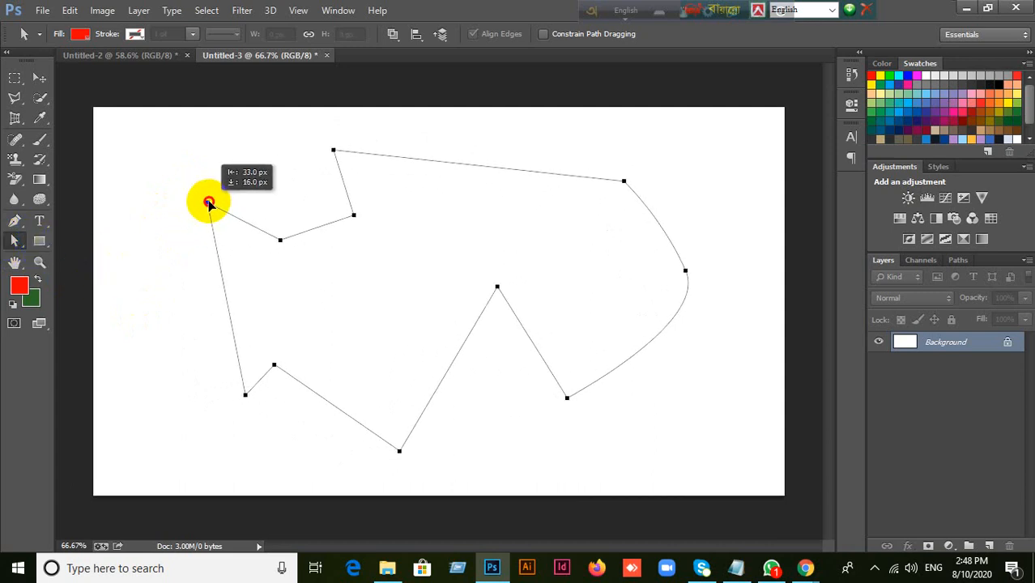
# Reselect the whole path with the Path Selection Tool and move it slightly up and to the right.
pyautogui.click(40, 81)
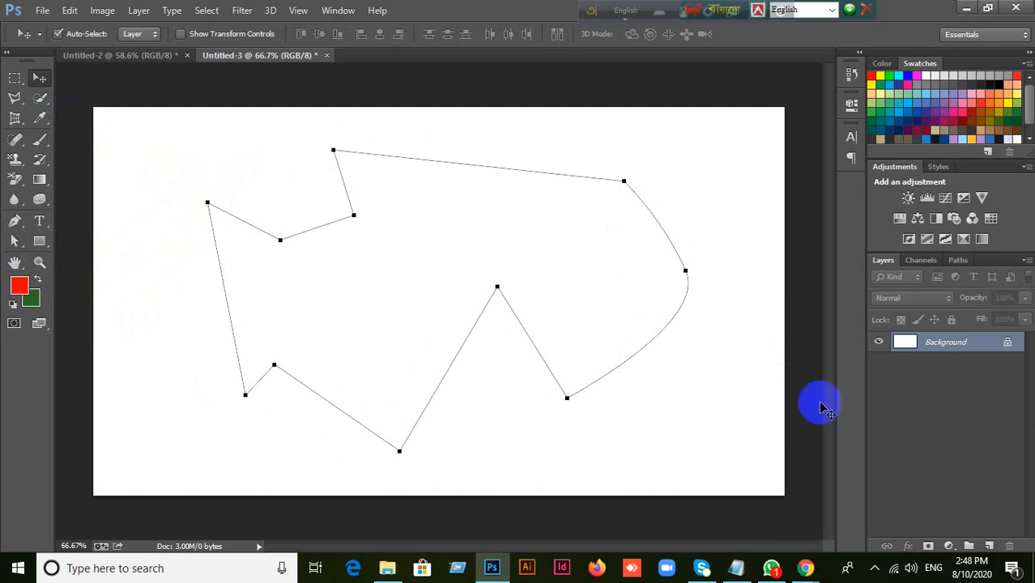
pyautogui.click(17, 241)
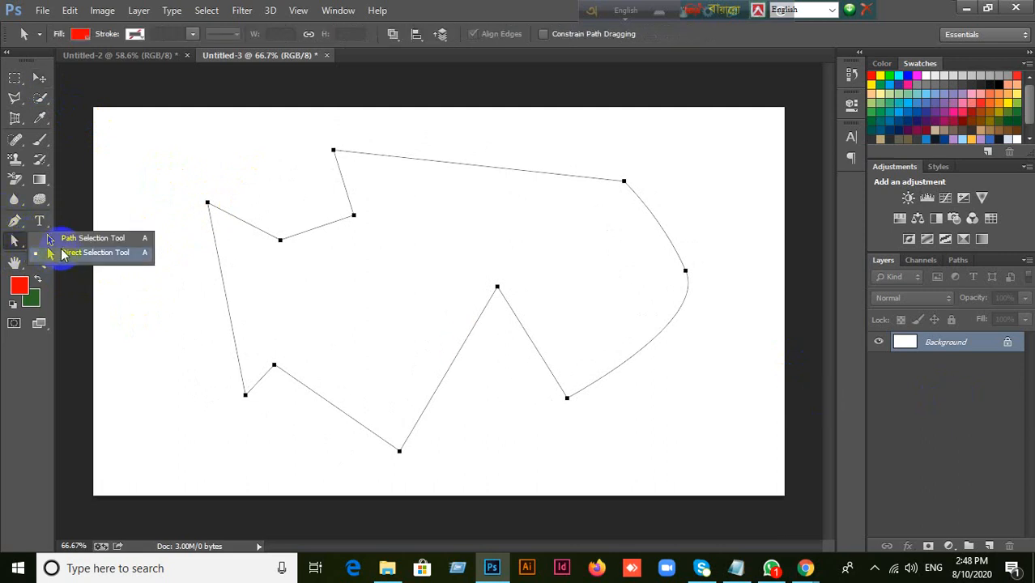
pyautogui.click(26, 252)
pyautogui.moveTo(156, 163); pyautogui.dragTo(325, 331)
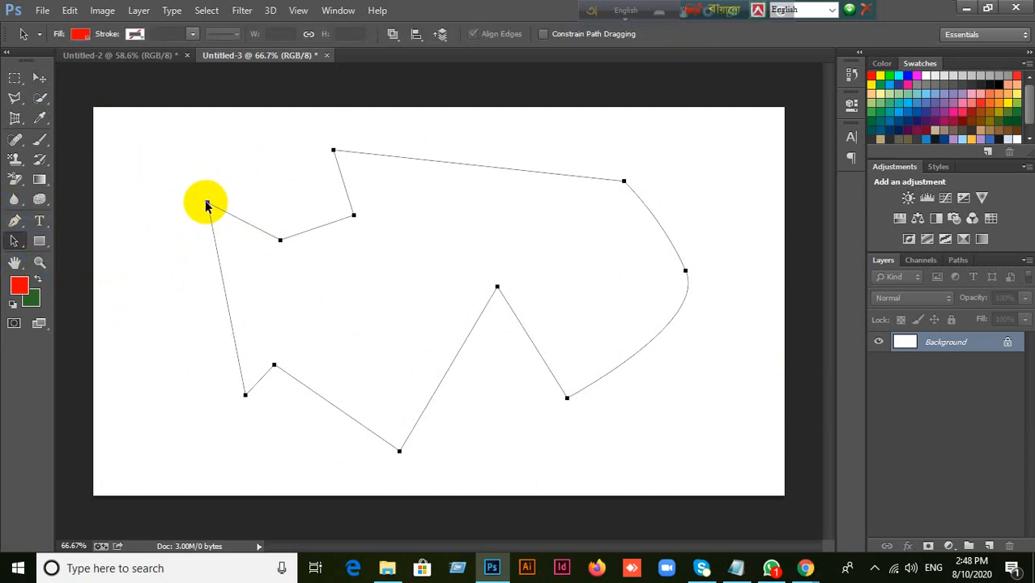
pyautogui.moveTo(207, 203); pyautogui.dragTo(213, 198)
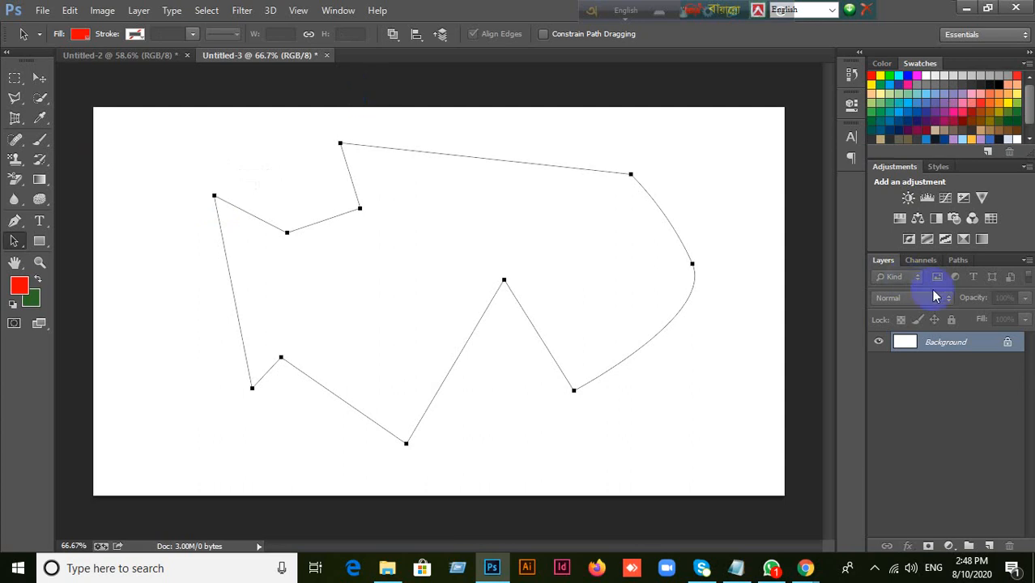
# Display the document's work path and shift the entire path a little left and down.
pyautogui.click(957, 260)
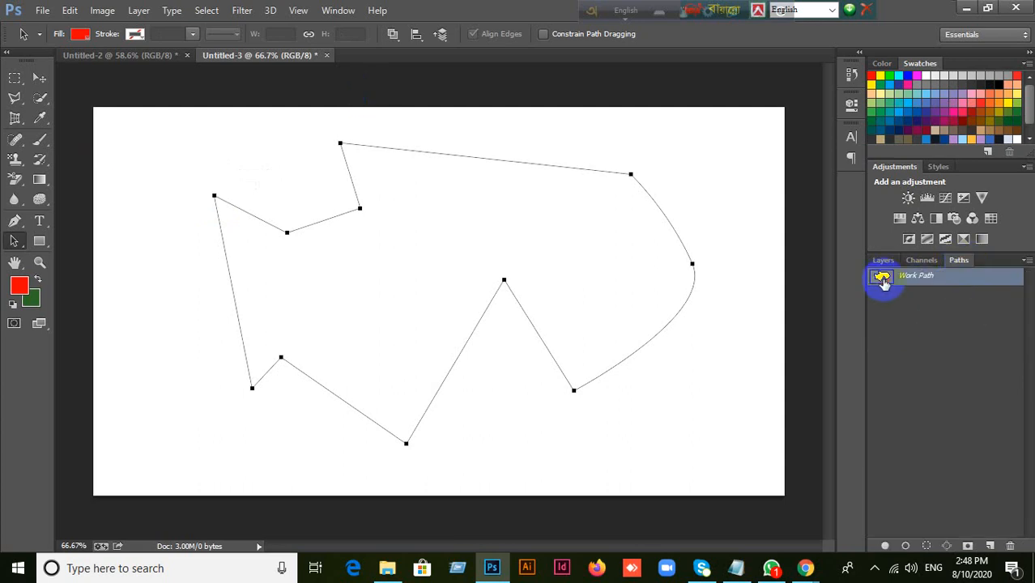
pyautogui.moveTo(213, 195); pyautogui.dragTo(188, 200)
# Move only the path's upper-left corner anchor slightly up and right using the Direct Selection Tool.
pyautogui.click(14, 243)
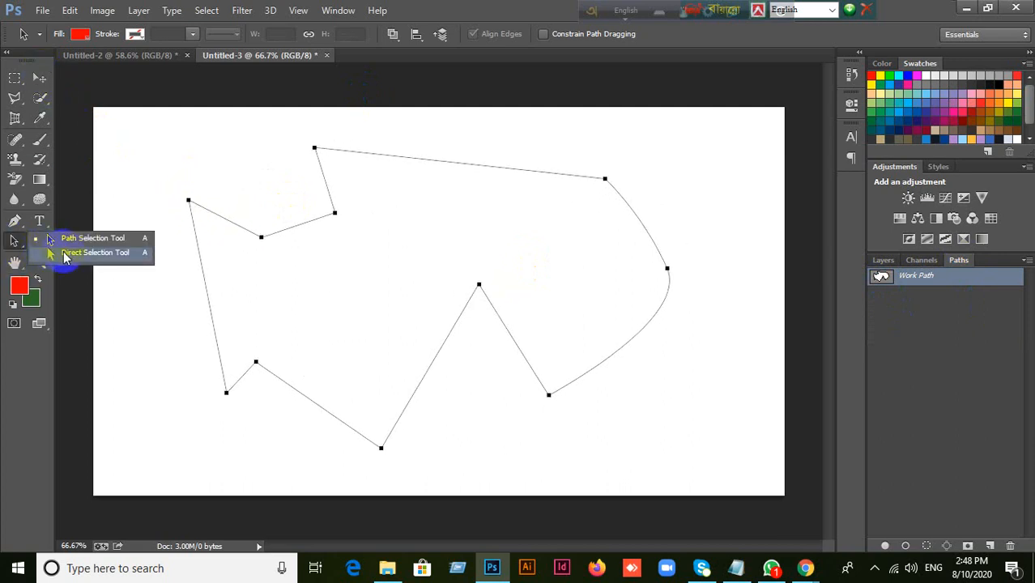
pyautogui.click(65, 257)
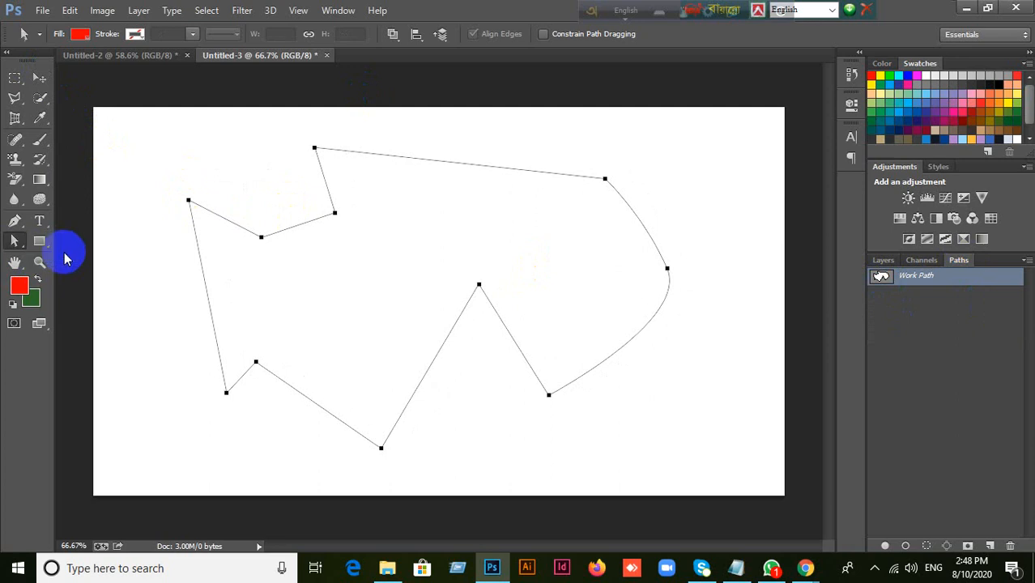
pyautogui.moveTo(189, 203); pyautogui.dragTo(208, 189)
pyautogui.click(179, 205)
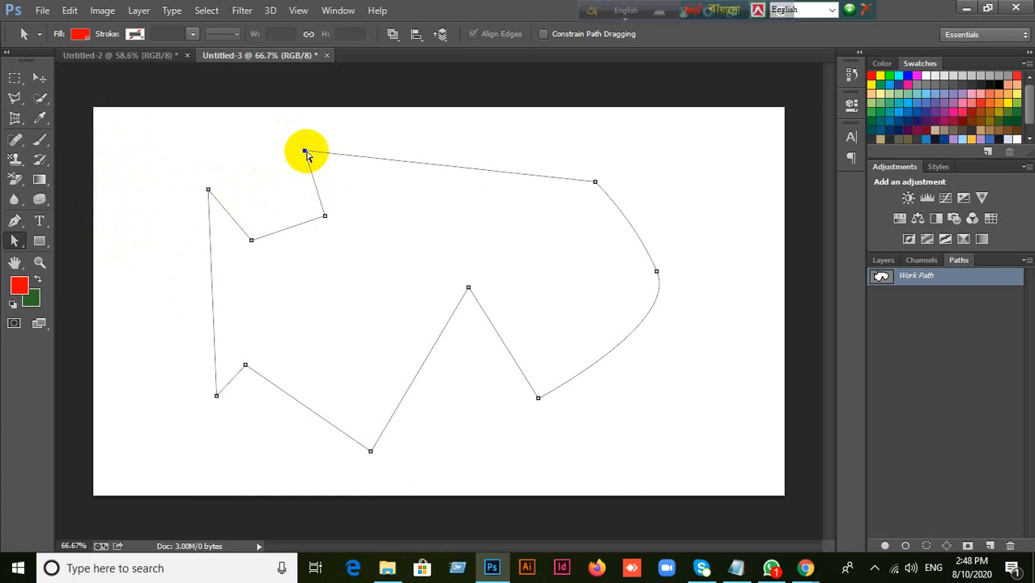
# Raise the top-right corner anchor roughly level with the other top anchor and move the central notch anchor far to the left.
pyautogui.click(306, 151)
pyautogui.moveTo(543, 155); pyautogui.dragTo(672, 239)
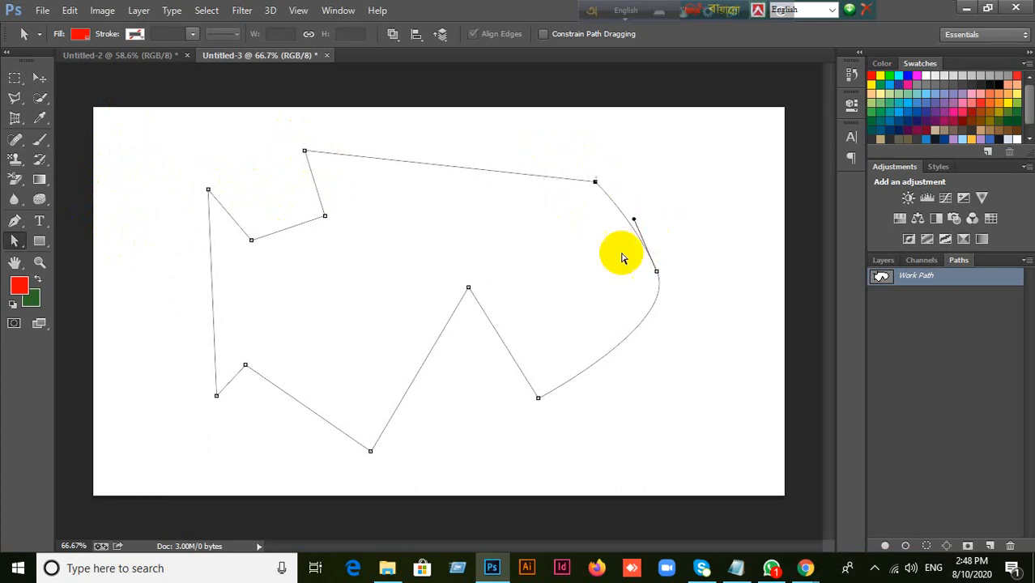
pyautogui.moveTo(595, 181); pyautogui.dragTo(614, 151)
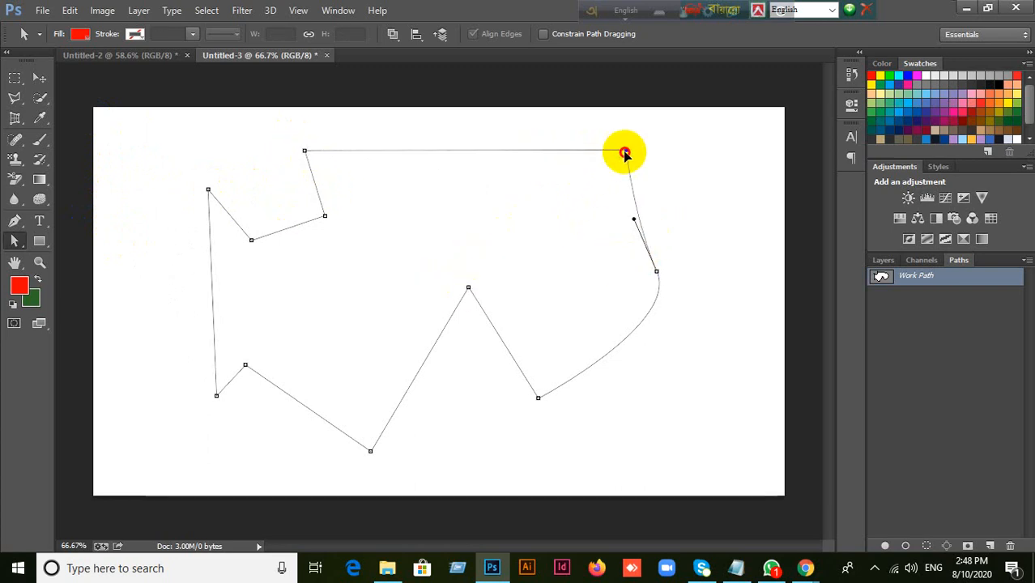
pyautogui.moveTo(446, 249); pyautogui.dragTo(477, 304)
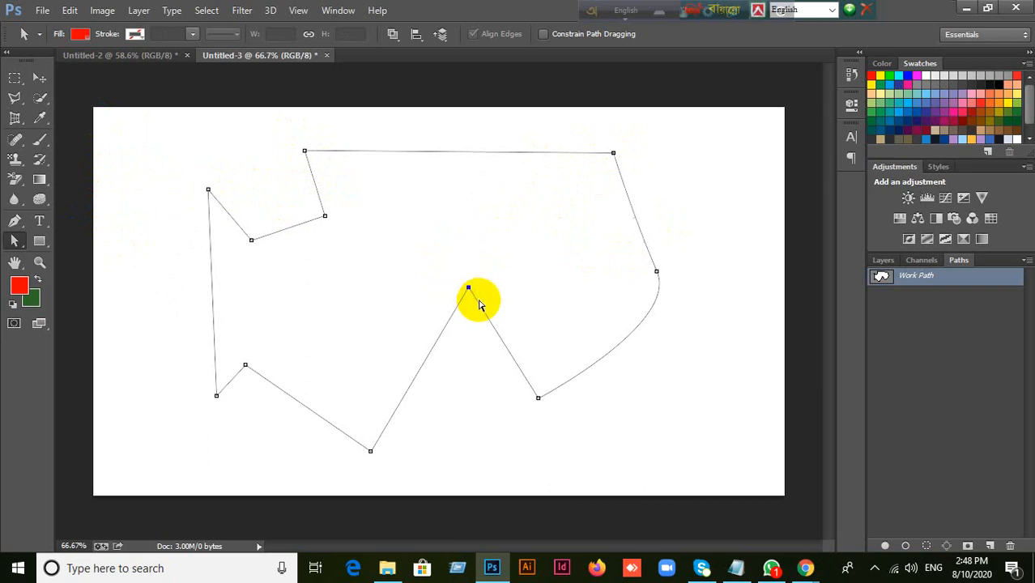
pyautogui.moveTo(468, 289); pyautogui.dragTo(348, 288)
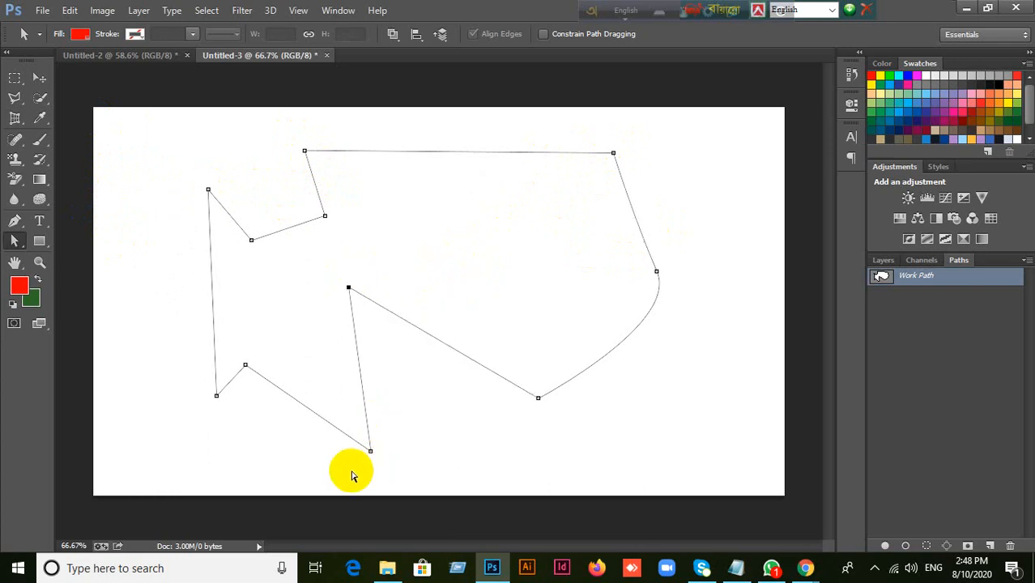
# Select the lower-right corner anchor, where the curve ends, and move it slightly left.
pyautogui.moveTo(351, 476); pyautogui.dragTo(416, 471)
pyautogui.moveTo(301, 479); pyautogui.dragTo(378, 420)
pyautogui.click(538, 399)
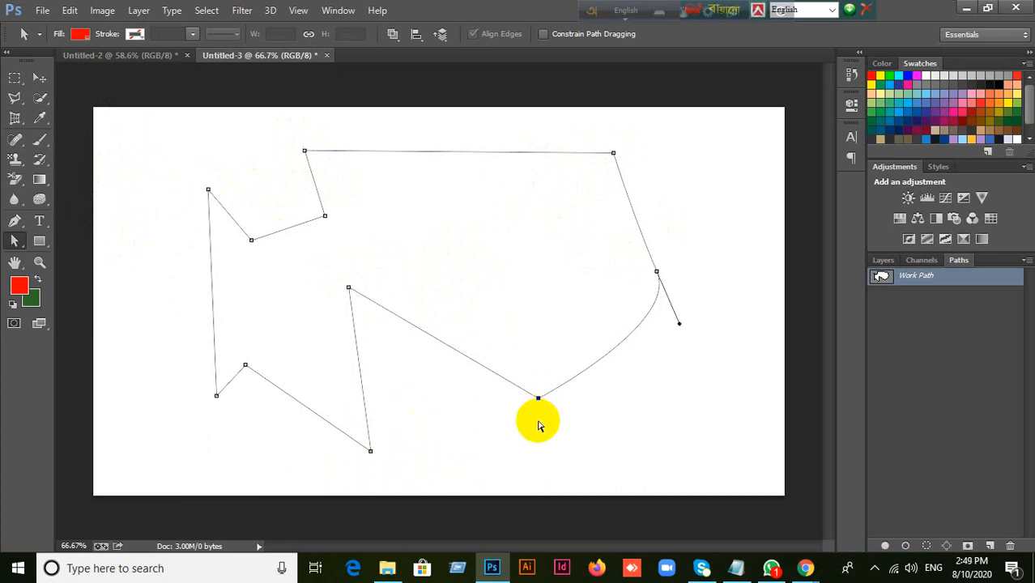
pyautogui.moveTo(538, 399)
pyautogui.mouseDown()
pyautogui.moveTo(533, 383)
pyautogui.moveTo(544, 403)
pyautogui.moveTo(580, 398)
pyautogui.moveTo(543, 352)
pyautogui.moveTo(553, 400)
pyautogui.moveTo(584, 424)
pyautogui.moveTo(502, 268)
pyautogui.moveTo(570, 282)
pyautogui.moveTo(525, 398)
pyautogui.mouseUp()
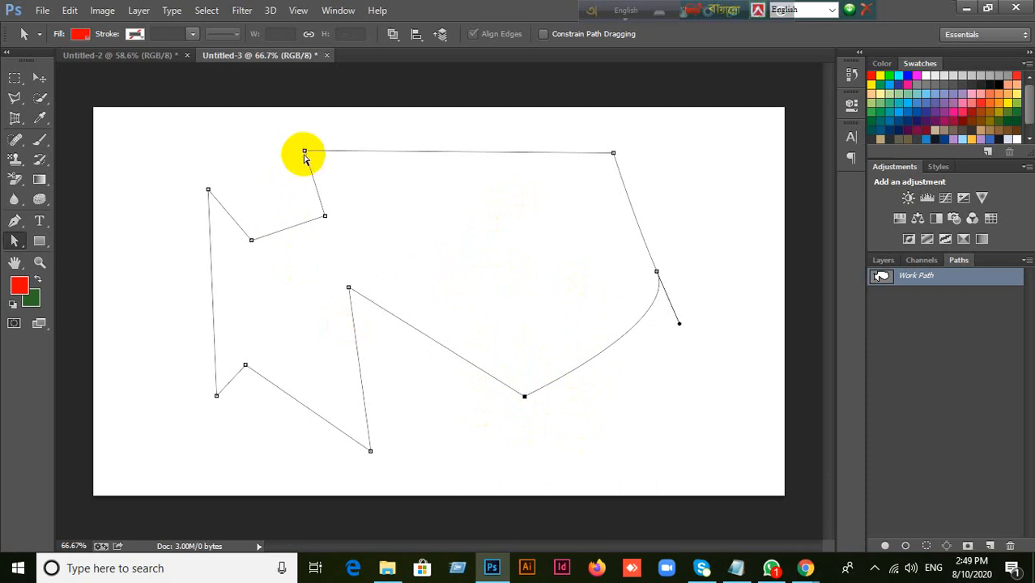
# Move the left anchor of the top edge to the right and the upper notch anchor down and right.
pyautogui.moveTo(304, 151); pyautogui.dragTo(377, 149)
pyautogui.moveTo(251, 239); pyautogui.dragTo(282, 258)
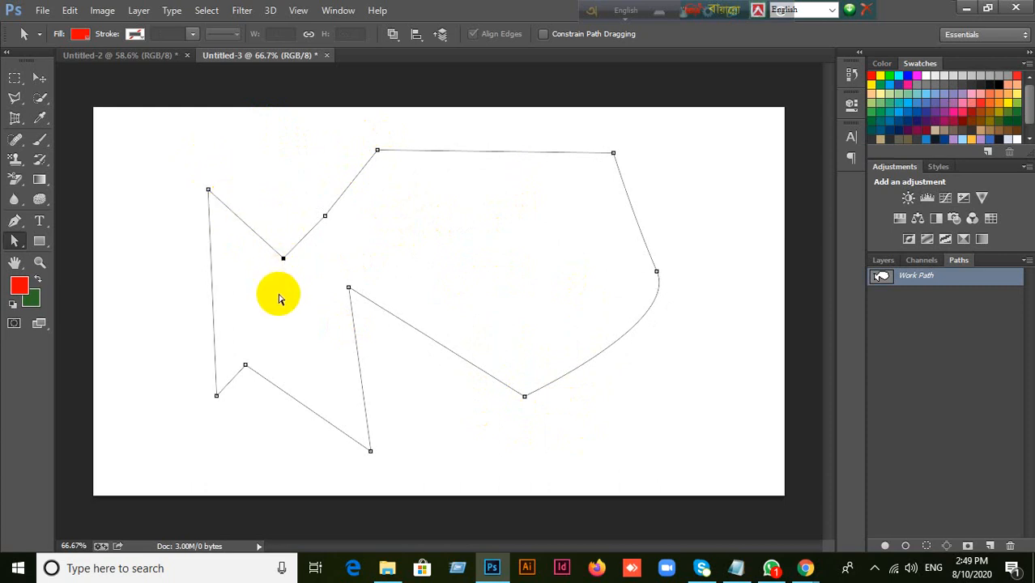
# Select the two adjacent anchors of the upper-left notch together and move them up and right.
pyautogui.moveTo(265, 289); pyautogui.dragTo(338, 201)
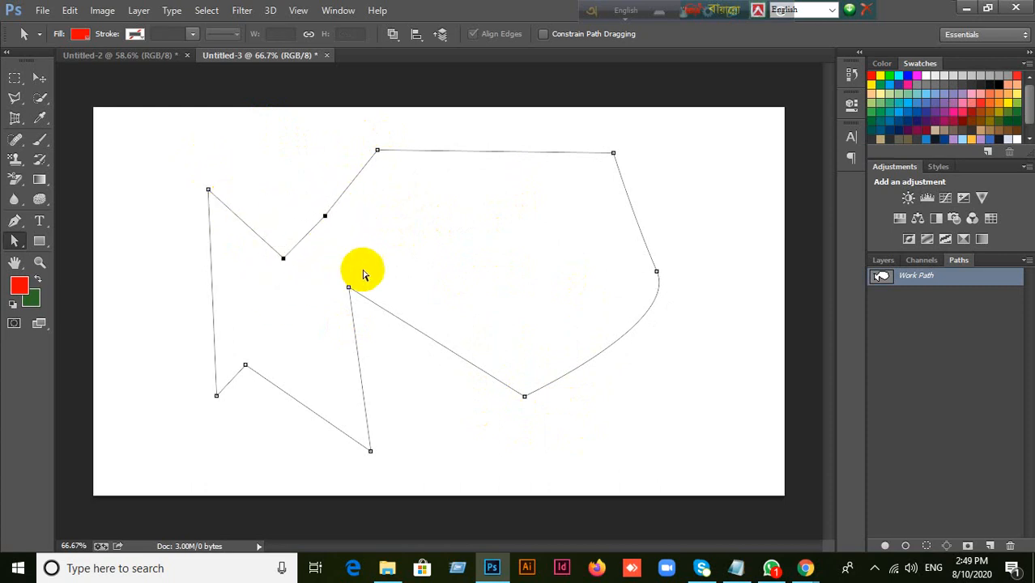
pyautogui.moveTo(283, 259); pyautogui.dragTo(301, 240)
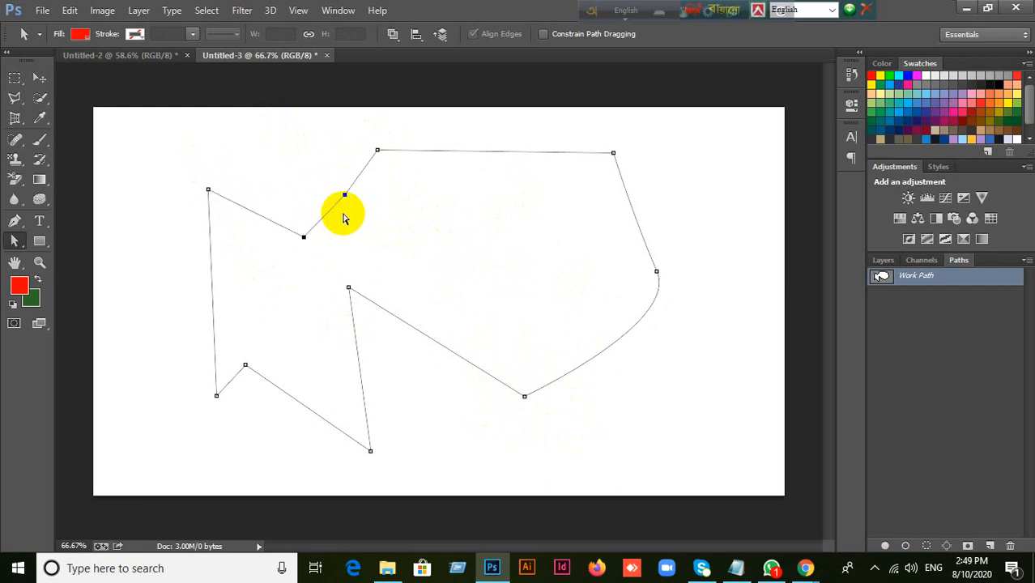
pyautogui.click(343, 215)
pyautogui.moveTo(291, 129); pyautogui.dragTo(422, 260)
pyautogui.moveTo(344, 200)
pyautogui.mouseDown()
pyautogui.moveTo(328, 173)
pyautogui.moveTo(344, 199)
pyautogui.mouseUp()
# Select the top-right corner and right-side curve anchors together, move them slightly down and right, and deselect the anchors.
pyautogui.moveTo(556, 127); pyautogui.dragTo(710, 322)
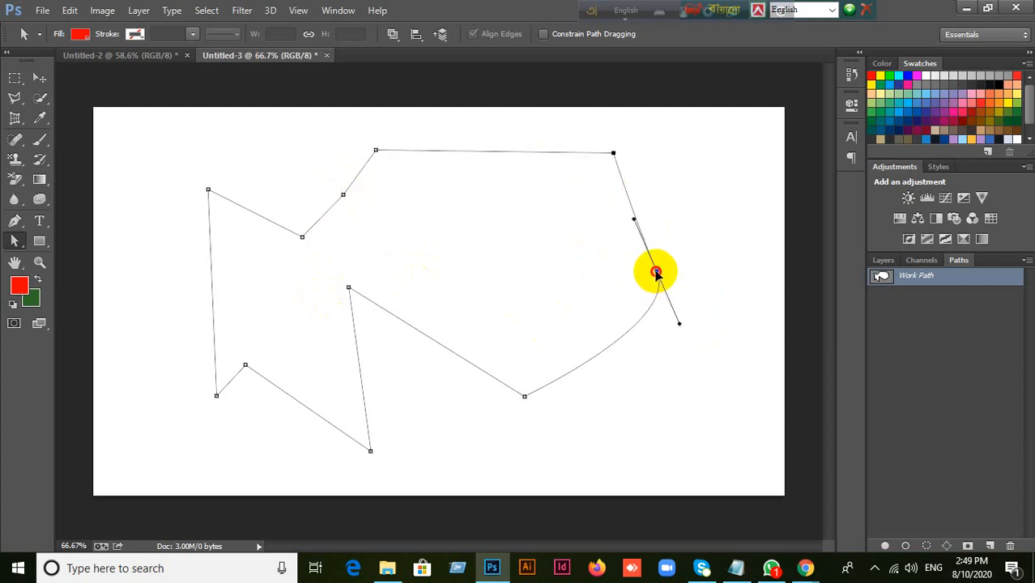
pyautogui.moveTo(656, 271)
pyautogui.mouseDown()
pyautogui.moveTo(619, 270)
pyautogui.moveTo(663, 282)
pyautogui.mouseUp()
pyautogui.click(589, 295)
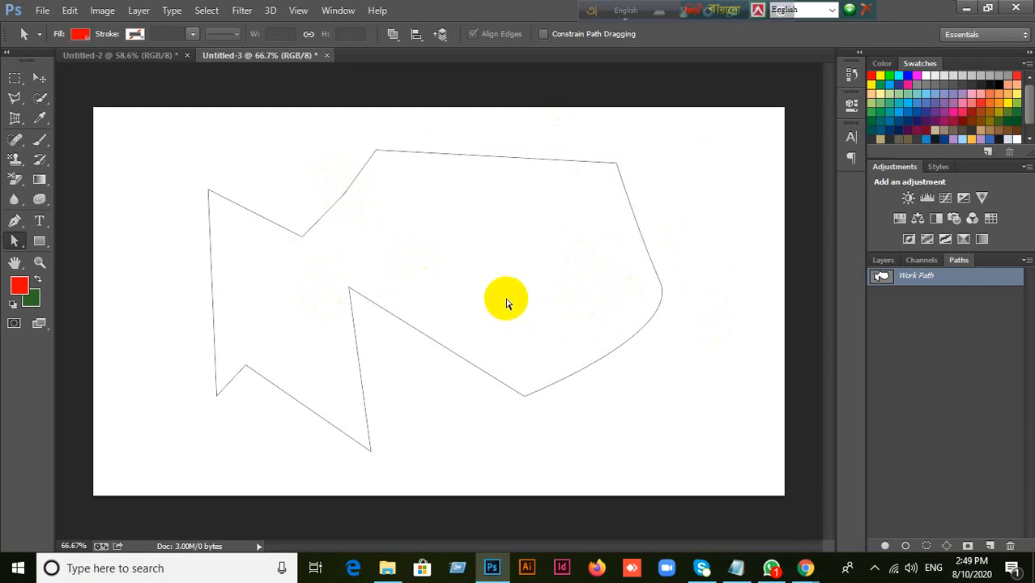
pyautogui.moveTo(275, 190); pyautogui.dragTo(446, 410)
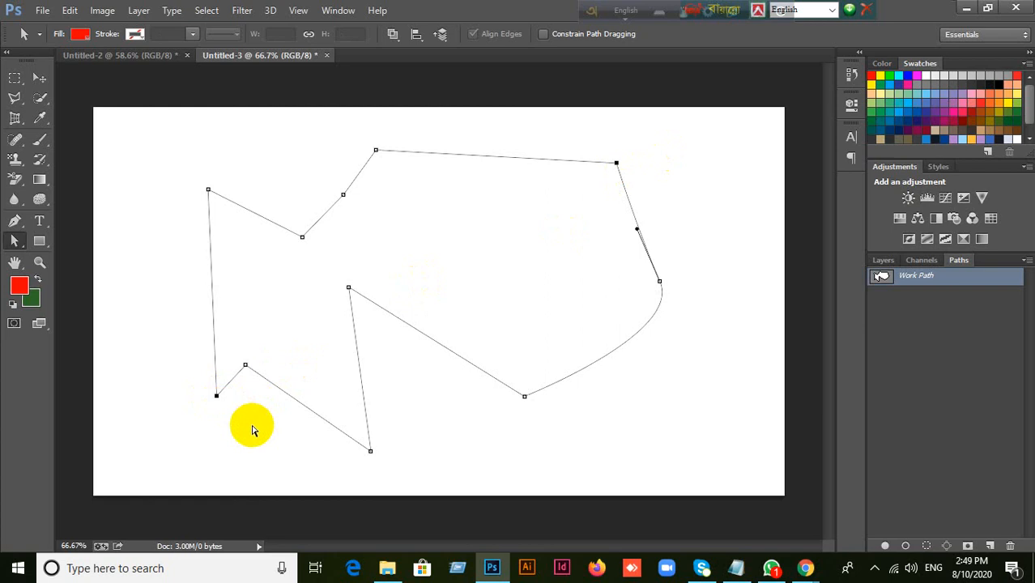
pyautogui.click(615, 429)
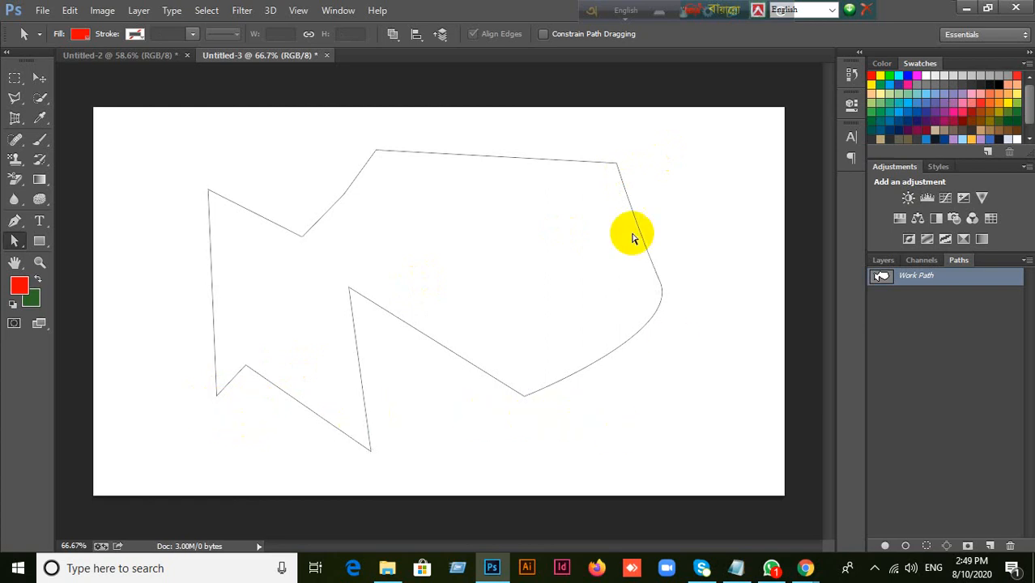
pyautogui.moveTo(559, 143); pyautogui.dragTo(680, 335)
pyautogui.click(632, 175)
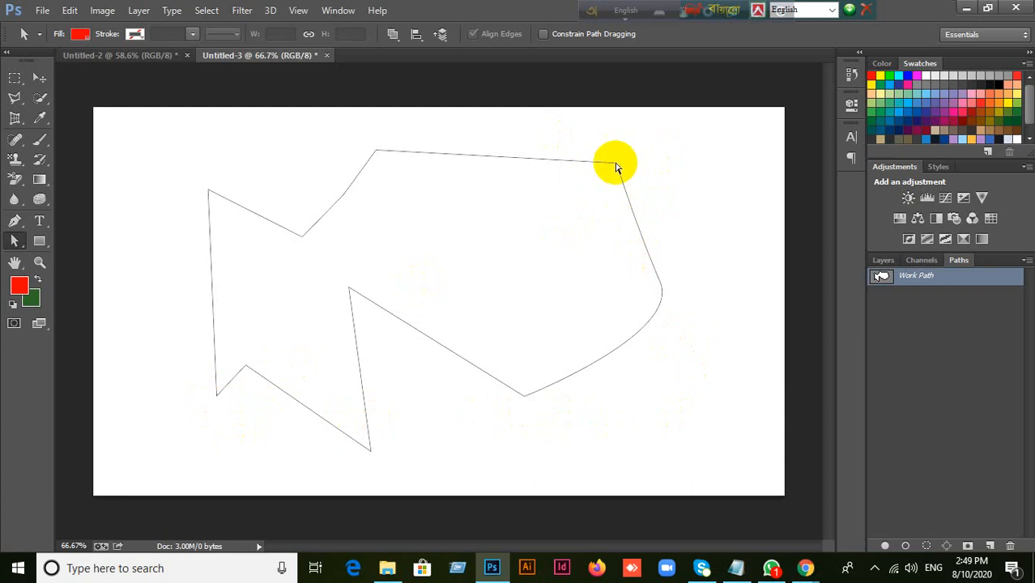
# Select the top-right and lower-left corner anchors together and move both left and slightly up.
pyautogui.click(615, 166)
pyautogui.click(617, 165)
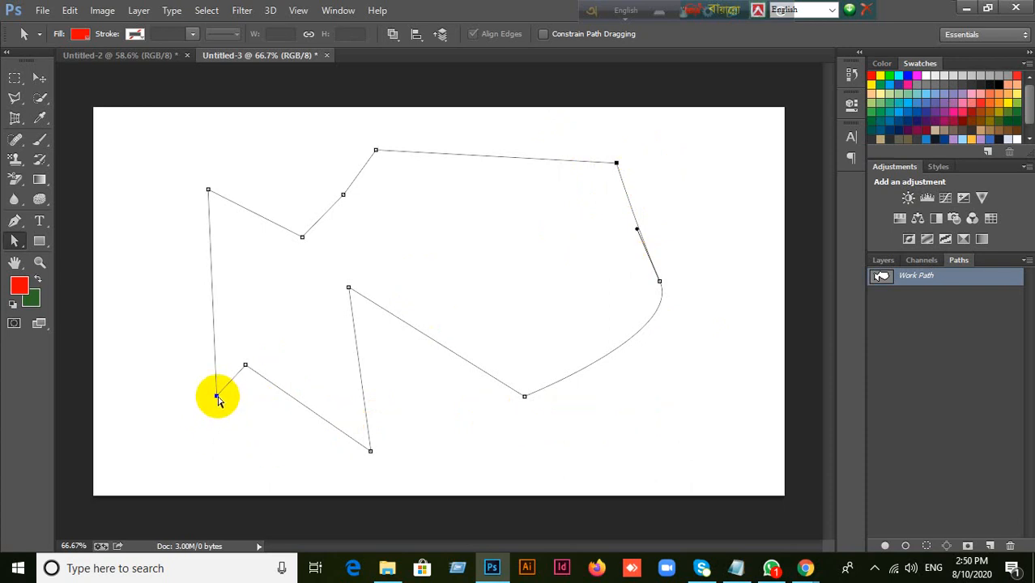
pyautogui.moveTo(217, 398); pyautogui.dragTo(194, 390)
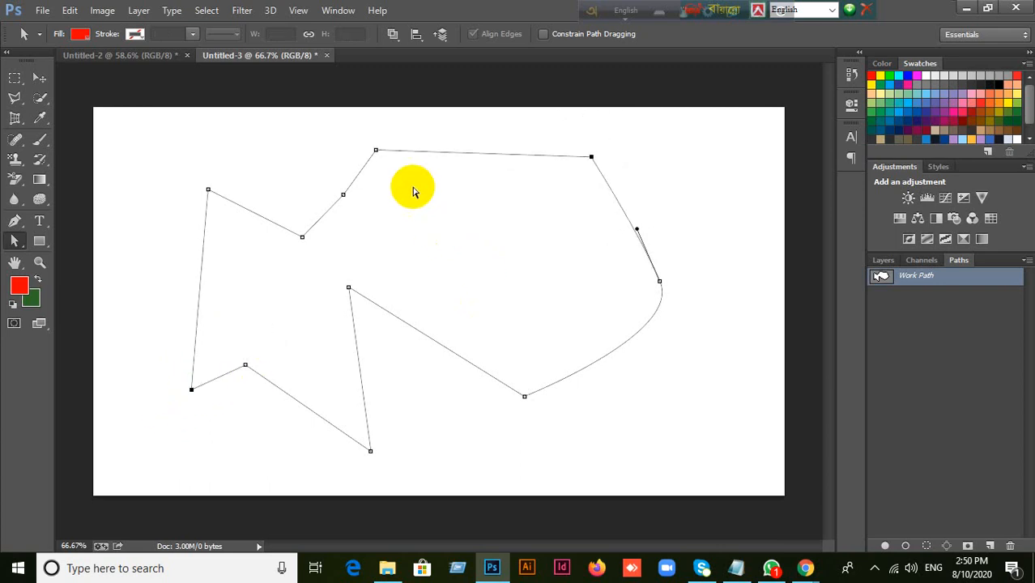
# Select the left anchor of the top edge and the lower-right corner anchor together and move both slightly left.
pyautogui.click(375, 150)
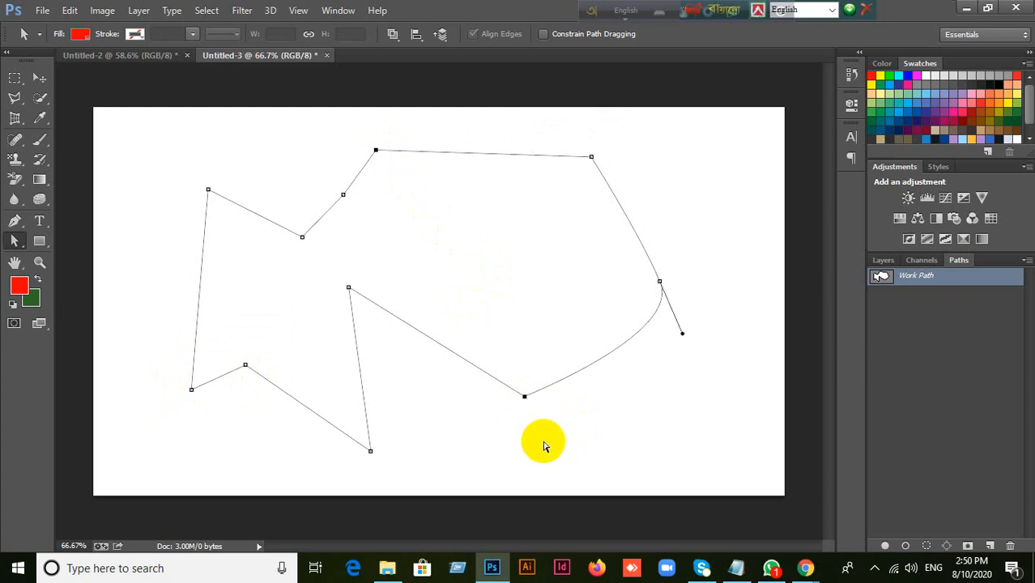
pyautogui.click(524, 397)
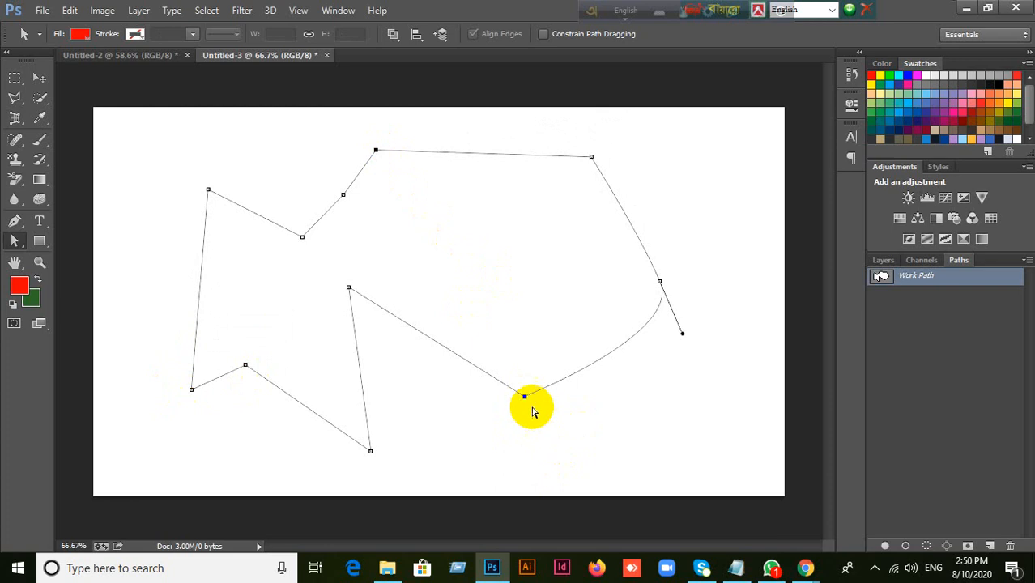
pyautogui.moveTo(525, 397); pyautogui.dragTo(502, 393)
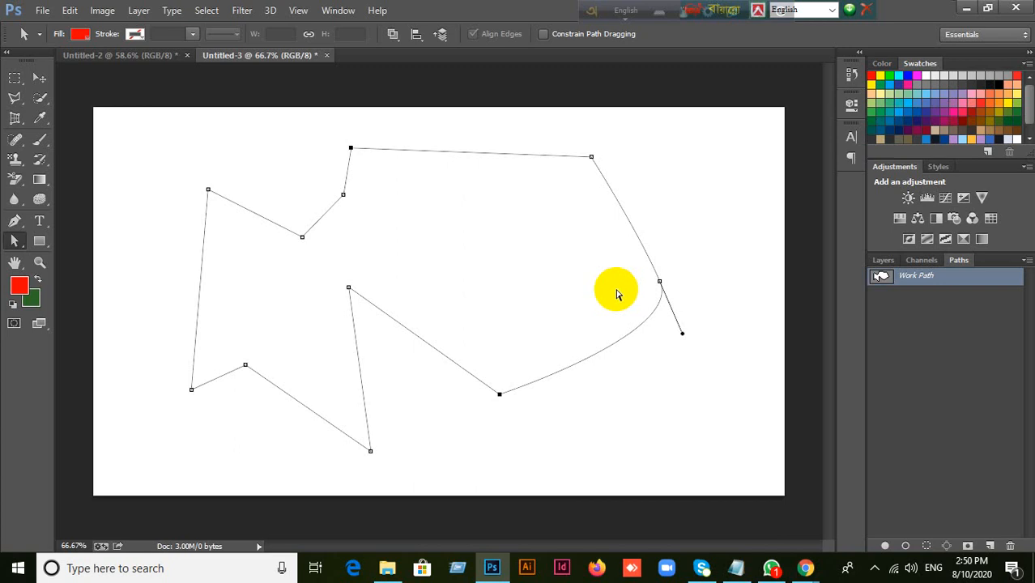
# Switch to the Google Meet call in Chrome, look through the participant list, and return to Photoshop.
pyautogui.moveTo(802, 565)
pyautogui.click(784, 548)
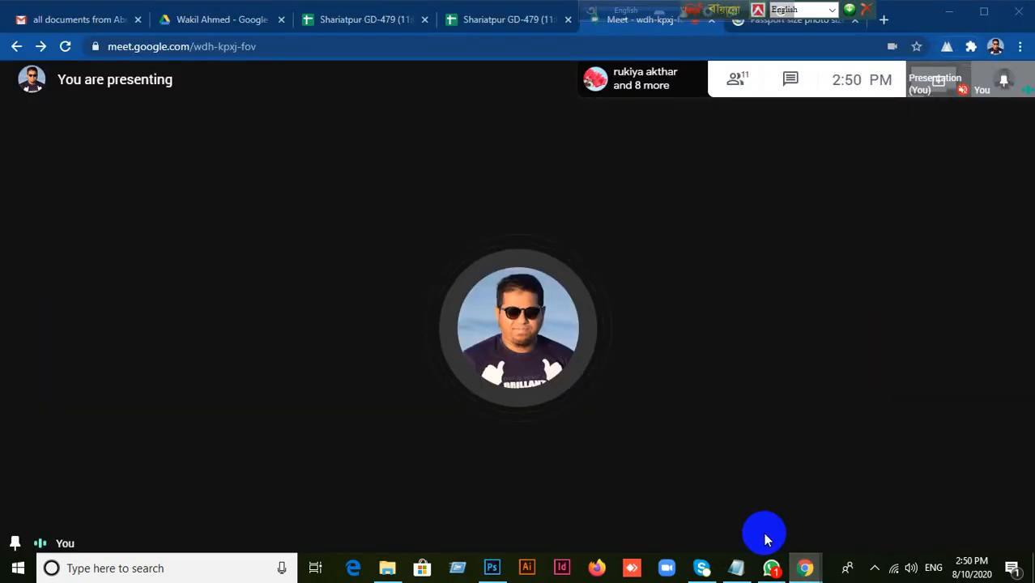
pyautogui.click(731, 87)
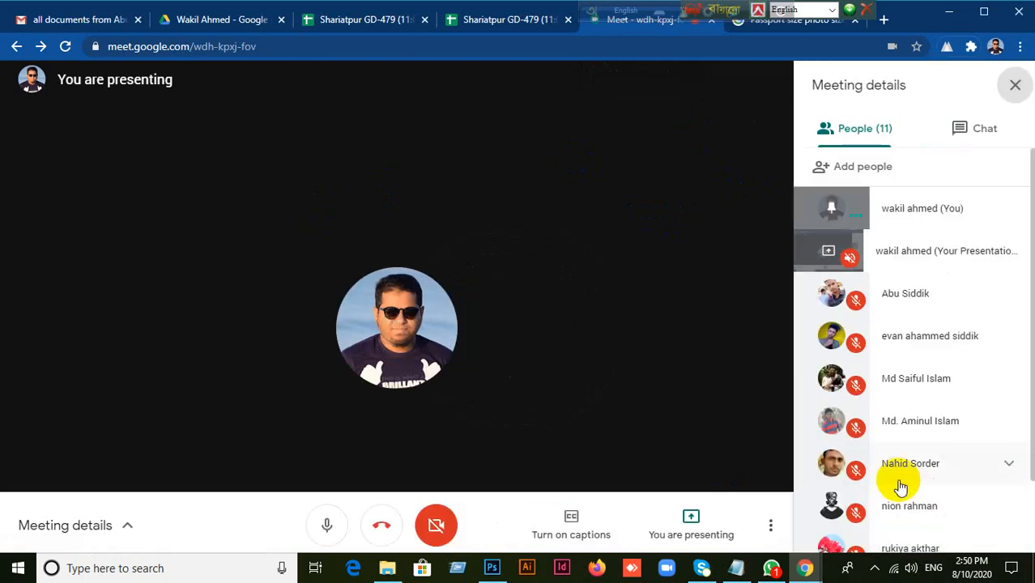
pyautogui.scroll(-2, 899, 485)
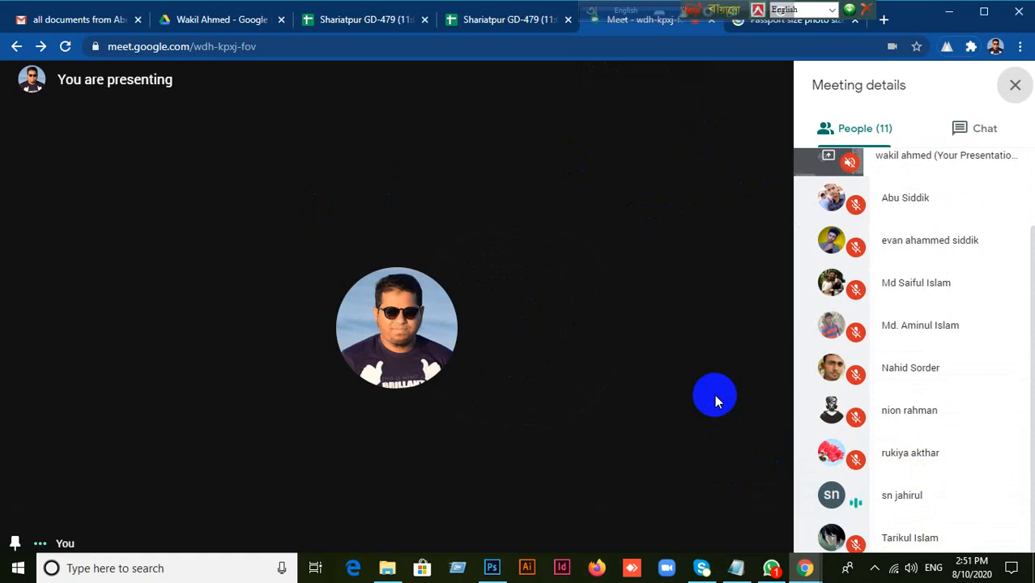
pyautogui.click(494, 565)
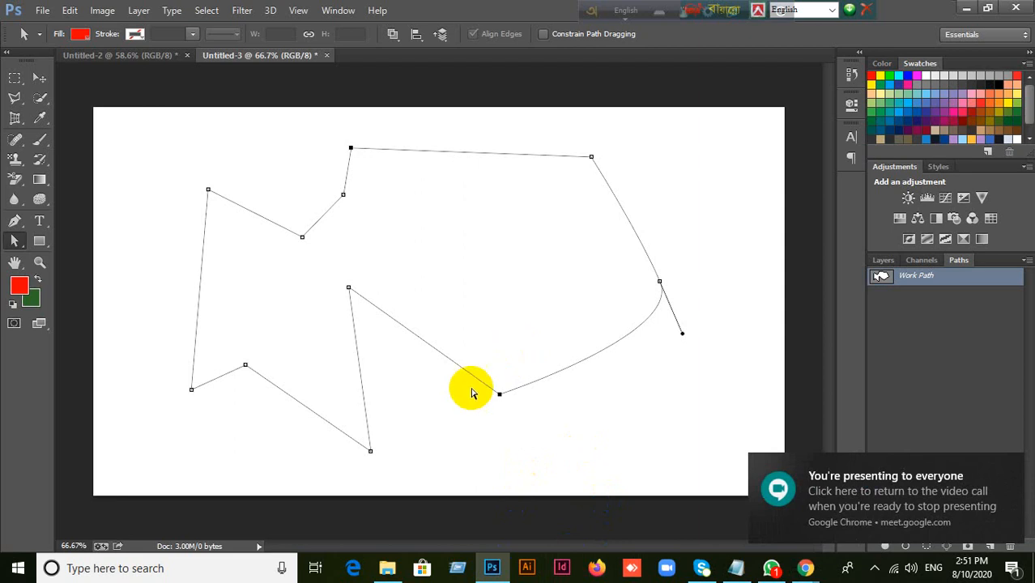
# Select the path's lower-left corner anchor and top-right corner anchor together.
pyautogui.click(192, 391)
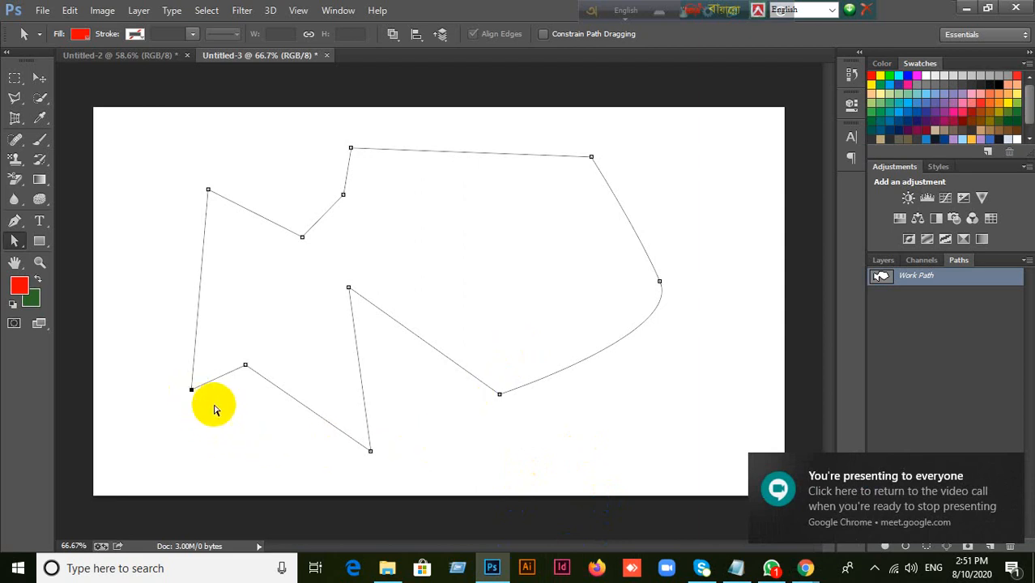
pyautogui.click(591, 157)
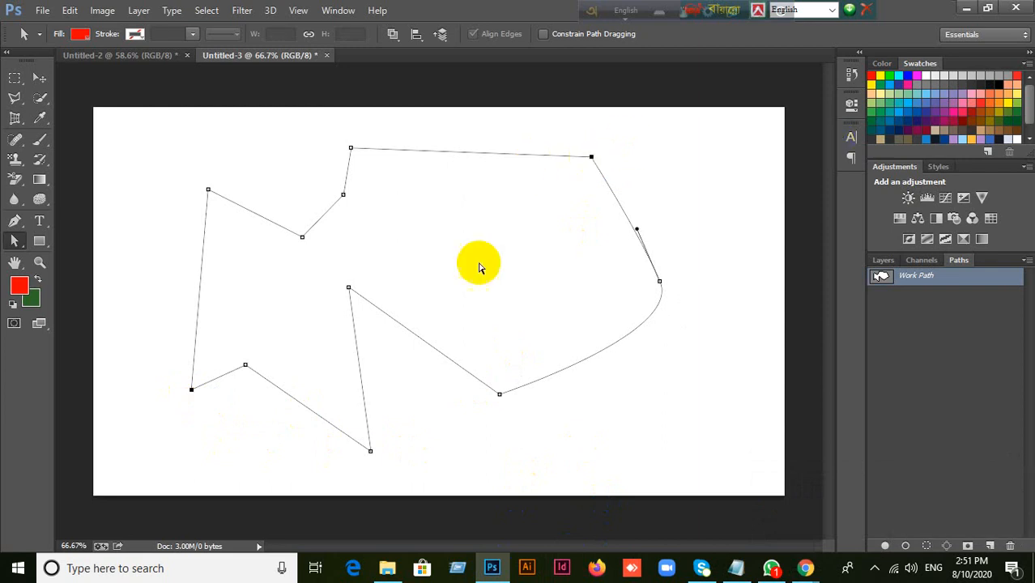
# Move the selected top-right and lower-left corner anchors together to the left and downward, and deselect the path.
pyautogui.moveTo(591, 157); pyautogui.dragTo(566, 203)
pyautogui.click(523, 239)
# Select the top-right and lower-left corner anchors together again, move both right and slightly up, and deselect the path.
pyautogui.moveTo(285, 114); pyautogui.dragTo(405, 225)
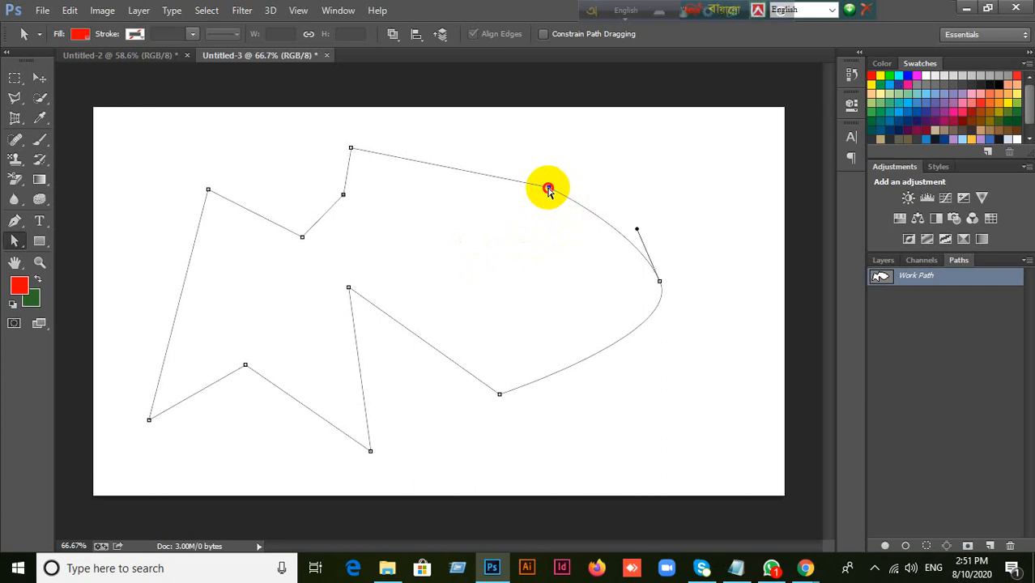
pyautogui.click(549, 189)
pyautogui.click(149, 419)
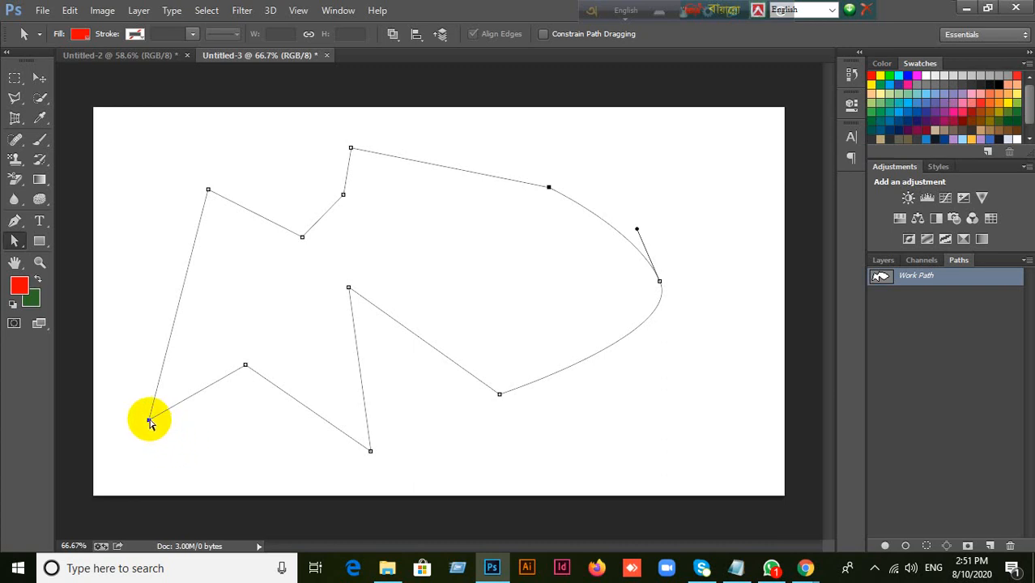
pyautogui.moveTo(149, 419); pyautogui.dragTo(222, 442)
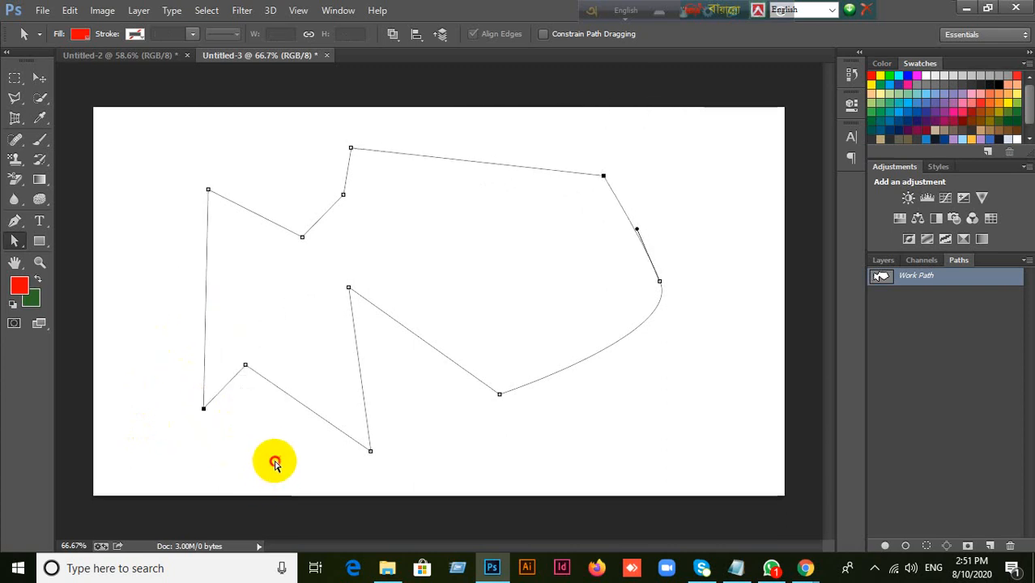
pyautogui.click(276, 464)
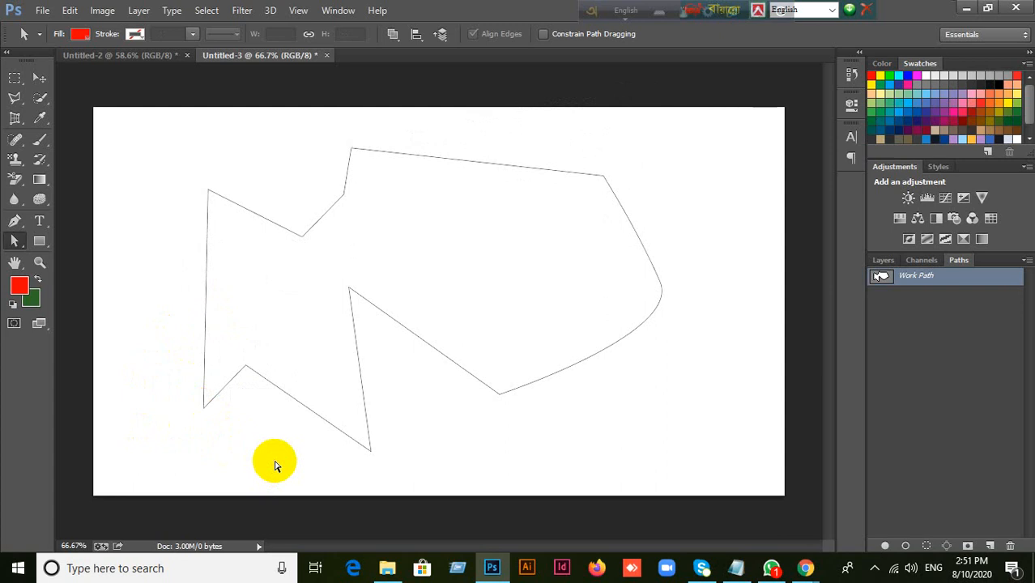
# Select the left anchor of the top edge and the bottom anchor of the curved segment together and move both slightly left.
pyautogui.moveTo(172, 167); pyautogui.dragTo(242, 291)
pyautogui.click(351, 148)
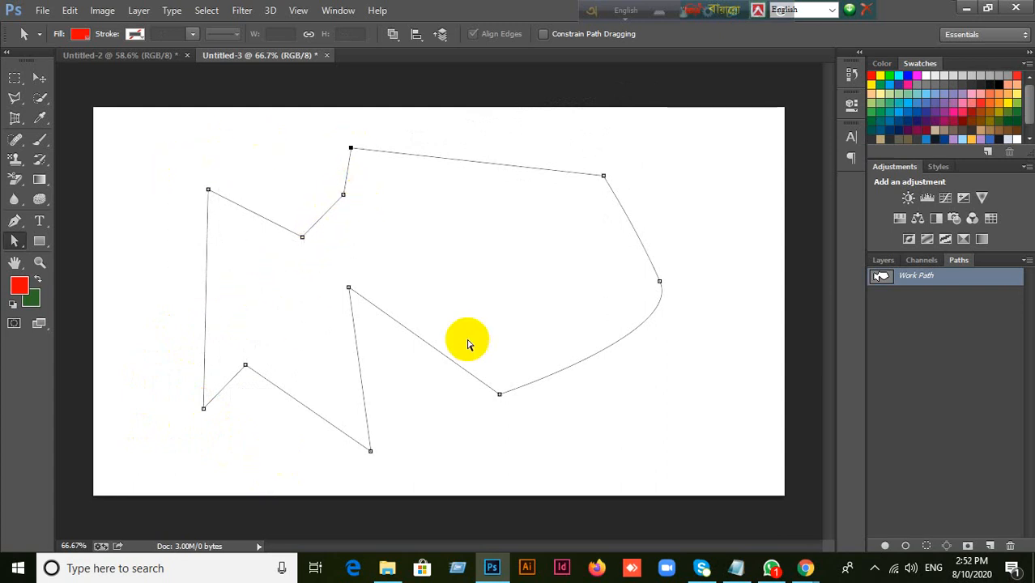
pyautogui.keyDown('shift'); pyautogui.click(502, 395); pyautogui.keyUp('shift')
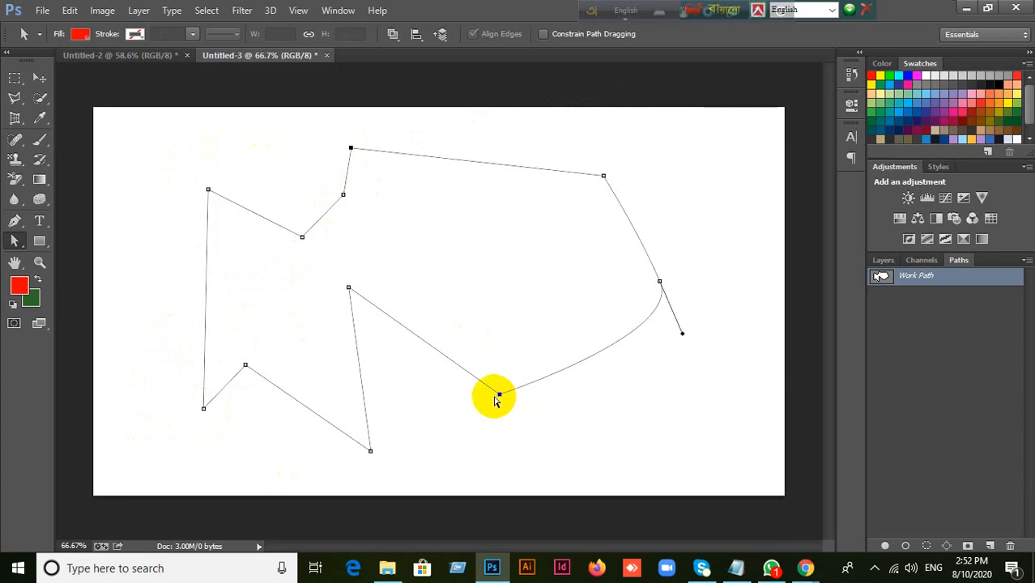
pyautogui.moveTo(499, 395)
pyautogui.mouseDown()
pyautogui.moveTo(452, 387)
pyautogui.moveTo(480, 393)
pyautogui.mouseUp()
# Delete the Work Path and return to the list of layers.
pyautogui.click(40, 78)
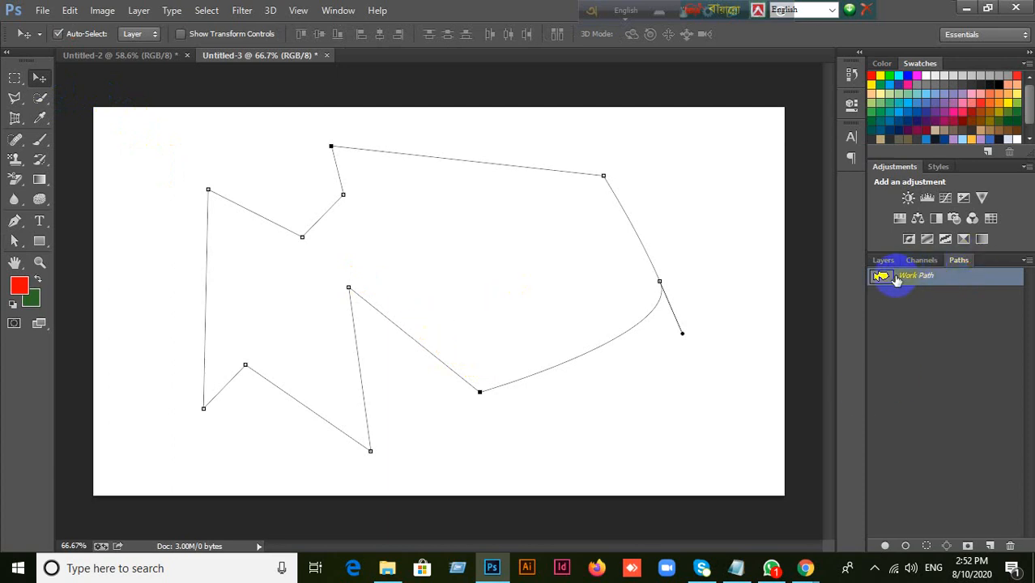
pyautogui.click(1010, 546)
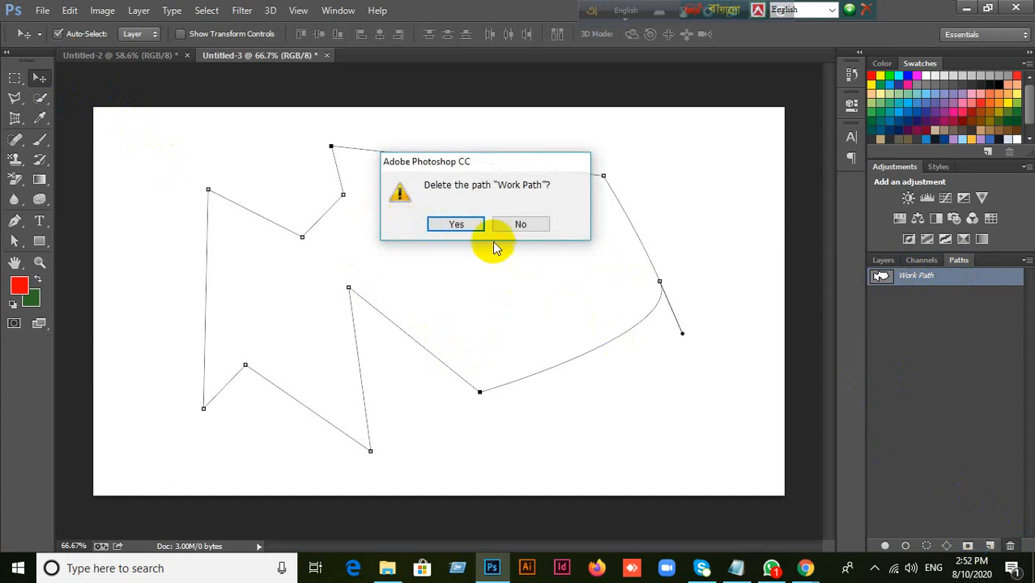
pyautogui.click(458, 224)
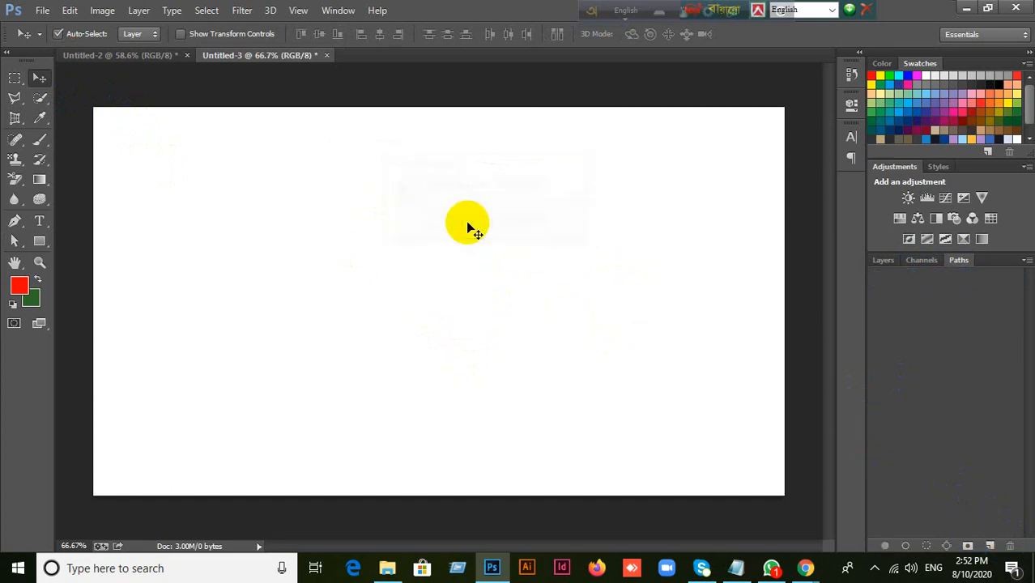
pyautogui.click(883, 260)
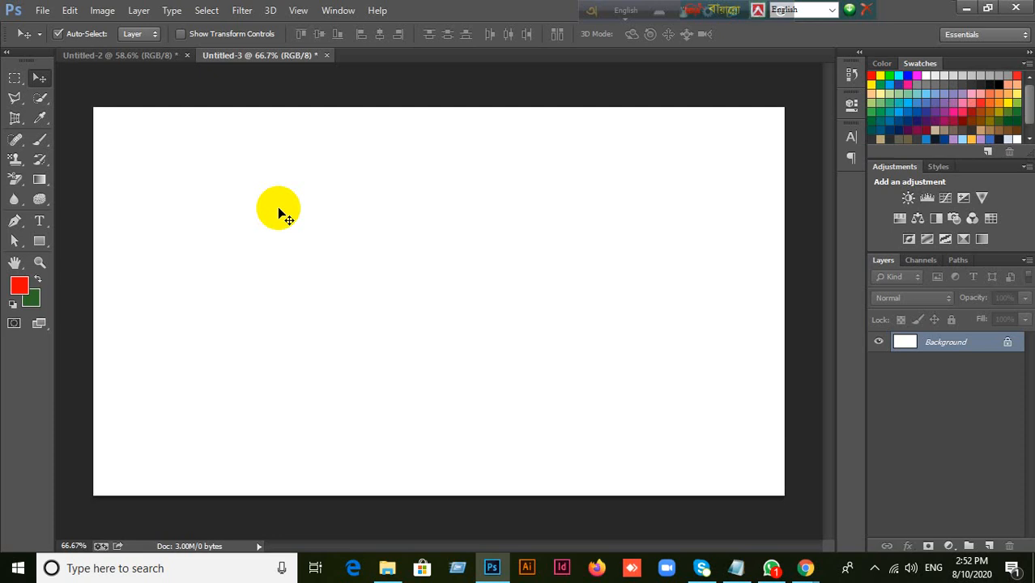
# Draw a large red freehand shape with the Freeform Pen Tool in Shape mode and move it right and slightly up.
pyautogui.click(17, 223)
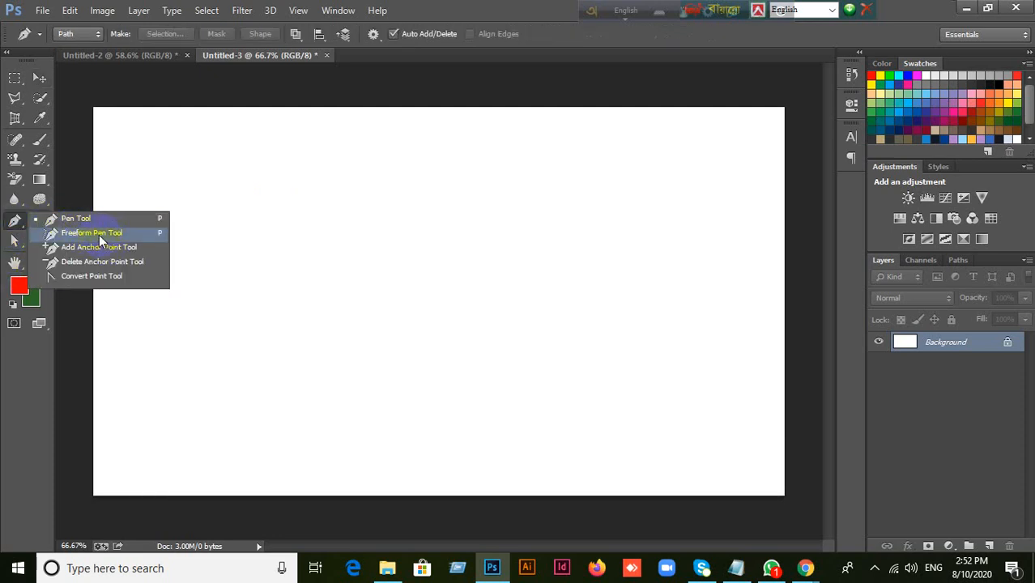
pyautogui.click(98, 232)
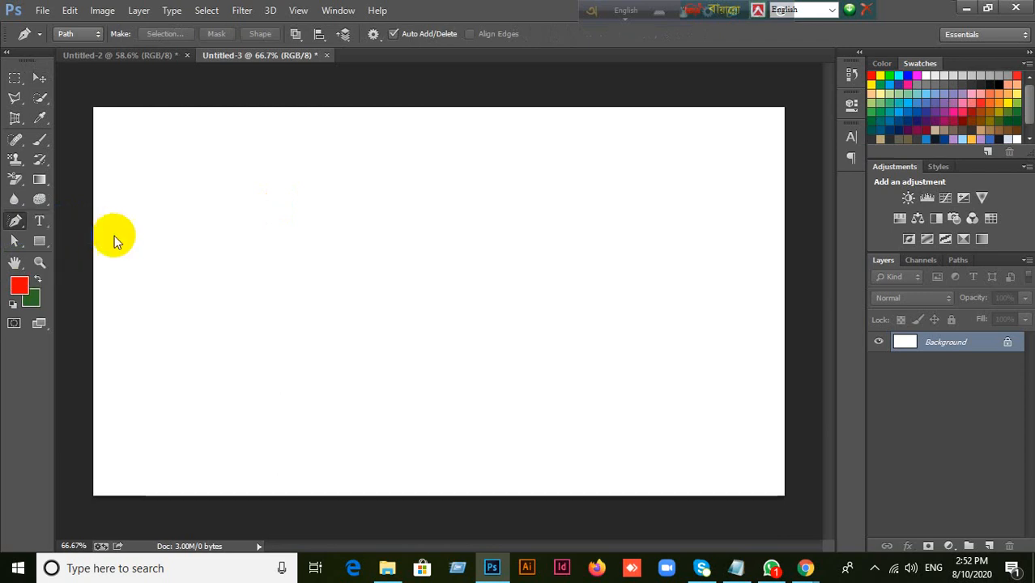
pyautogui.moveTo(114, 236)
pyautogui.mouseDown()
pyautogui.moveTo(149, 271)
pyautogui.moveTo(165, 212)
pyautogui.mouseUp()
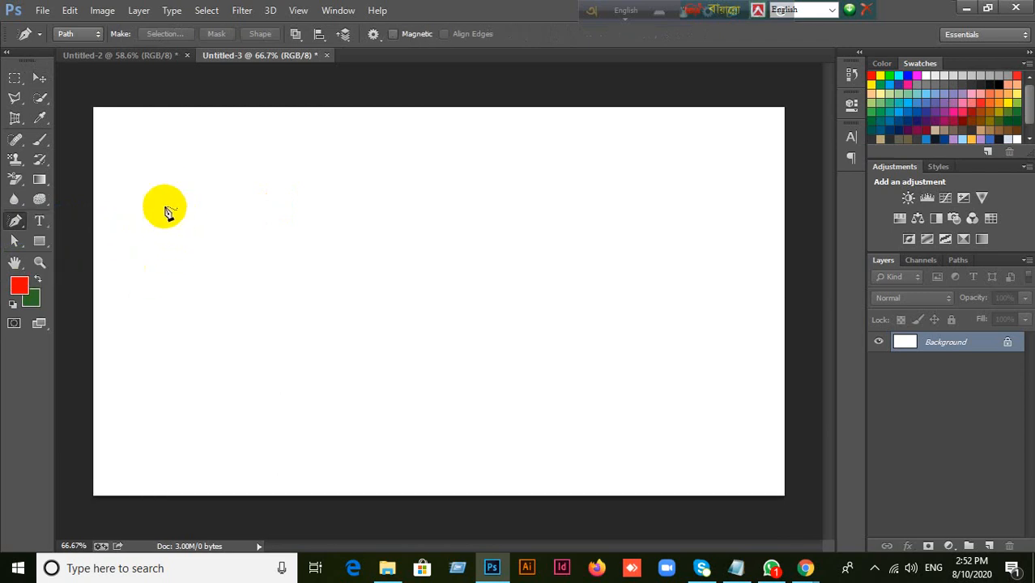
pyautogui.click(92, 34)
pyautogui.click(86, 48)
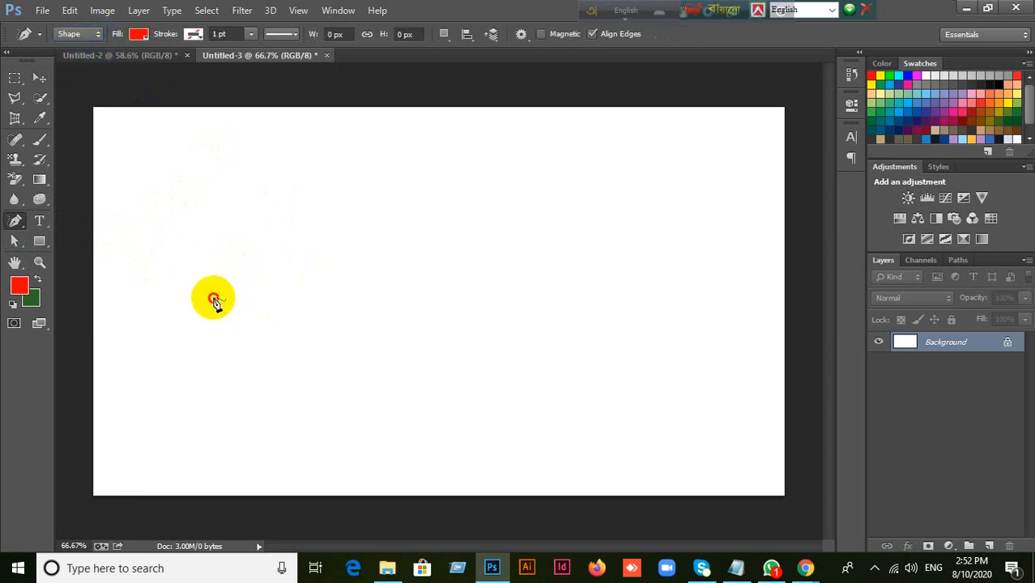
pyautogui.moveTo(212, 298)
pyautogui.mouseDown()
pyautogui.moveTo(242, 230)
pyautogui.moveTo(325, 169)
pyautogui.moveTo(450, 134)
pyautogui.moveTo(581, 171)
pyautogui.moveTo(655, 275)
pyautogui.moveTo(652, 356)
pyautogui.moveTo(548, 433)
pyautogui.moveTo(397, 427)
pyautogui.moveTo(255, 358)
pyautogui.moveTo(284, 317)
pyautogui.moveTo(424, 286)
pyautogui.moveTo(374, 227)
pyautogui.moveTo(216, 294)
pyautogui.mouseUp()
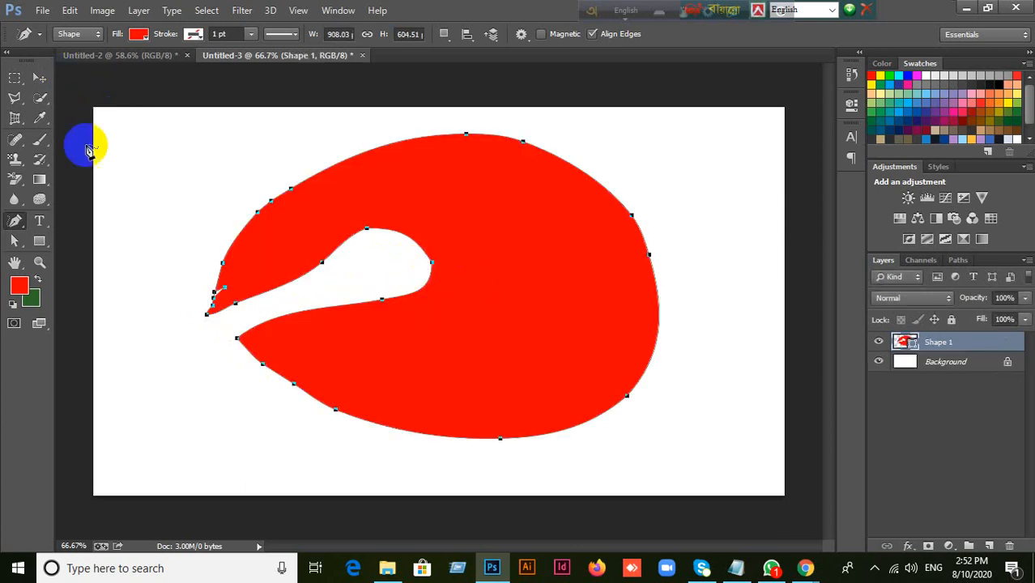
pyautogui.click(39, 77)
pyautogui.moveTo(533, 320); pyautogui.dragTo(634, 302)
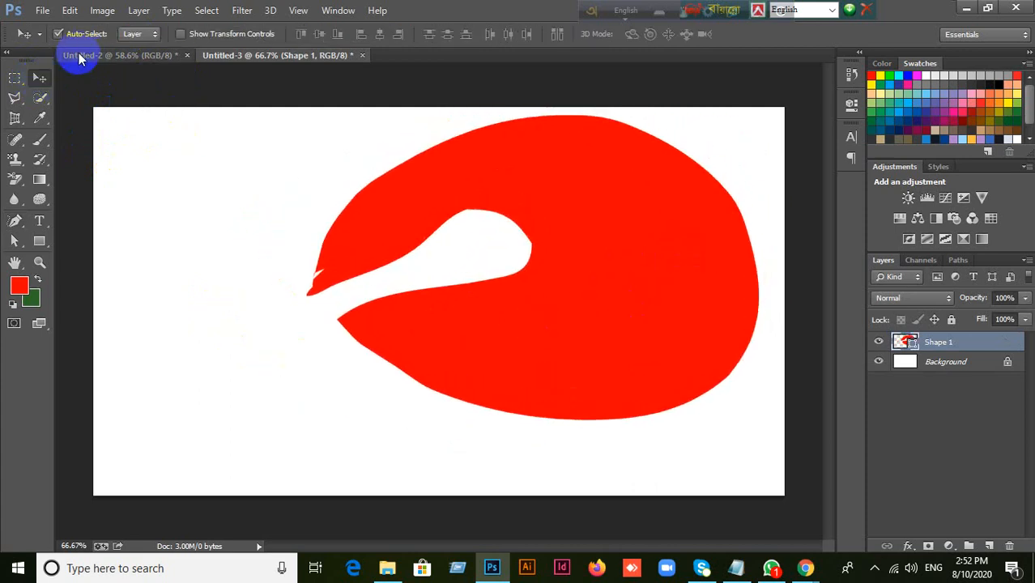
# Set the Freeform Pen Tool to Path mode, try a freehand outline beside the red shape, and undo the outline.
pyautogui.click(15, 220)
pyautogui.rightClick(18, 220)
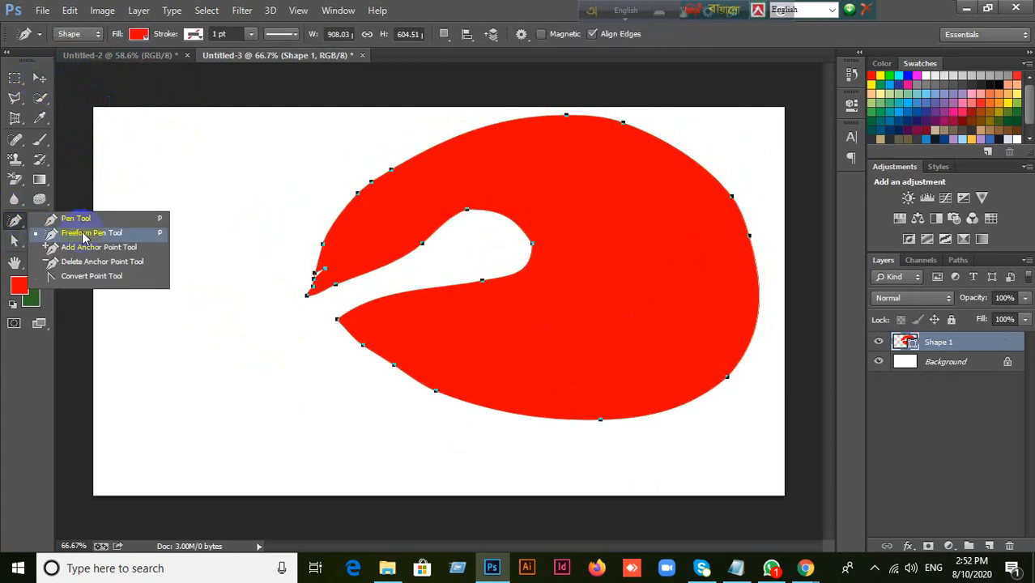
pyautogui.click(80, 233)
pyautogui.click(92, 33)
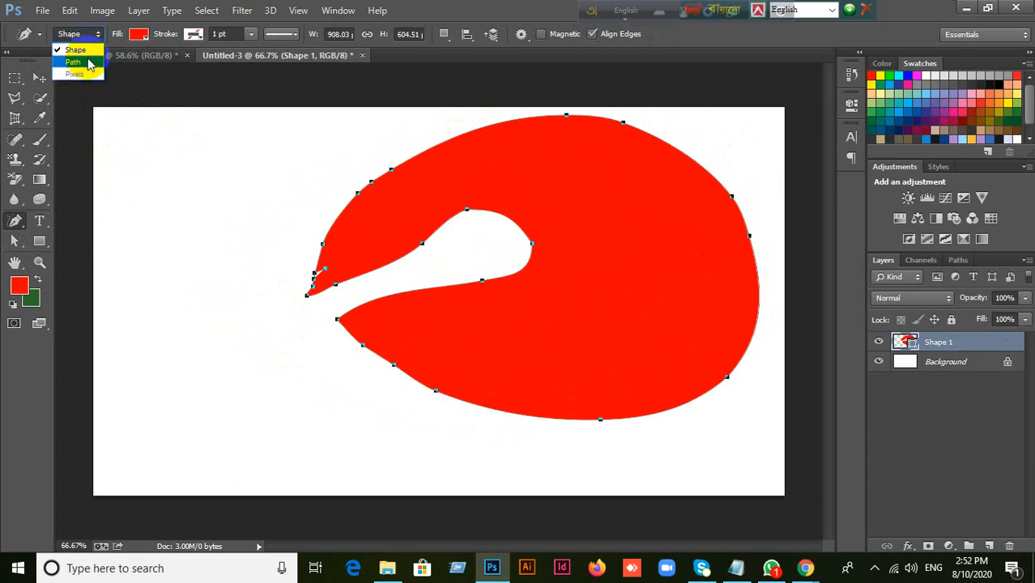
pyautogui.click(72, 62)
pyautogui.moveTo(132, 170)
pyautogui.mouseDown()
pyautogui.moveTo(204, 143)
pyautogui.moveTo(263, 241)
pyautogui.moveTo(251, 353)
pyautogui.moveTo(221, 361)
pyautogui.moveTo(156, 310)
pyautogui.moveTo(133, 167)
pyautogui.mouseUp()
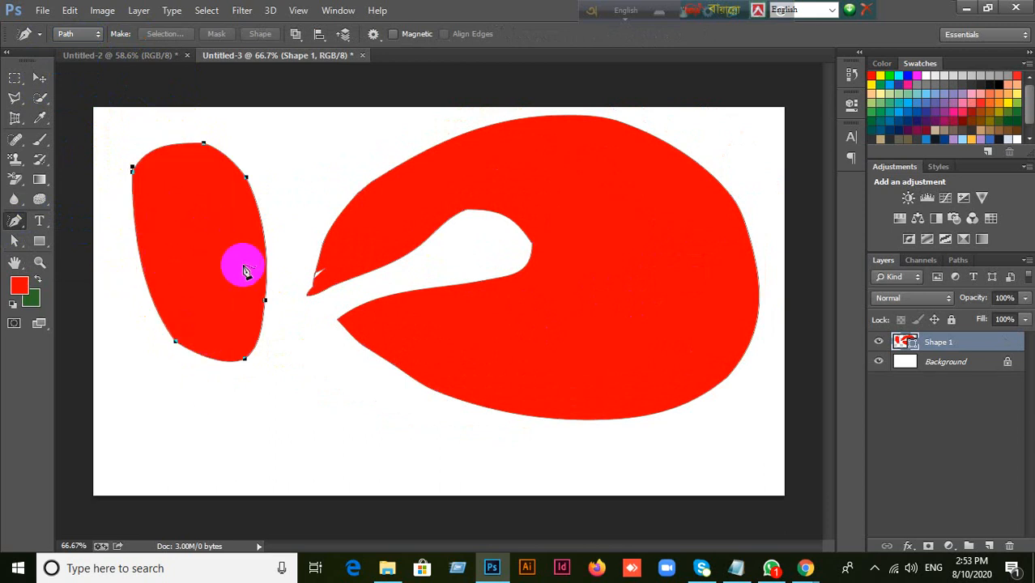
pyautogui.hotkey('ctrl', 'z')
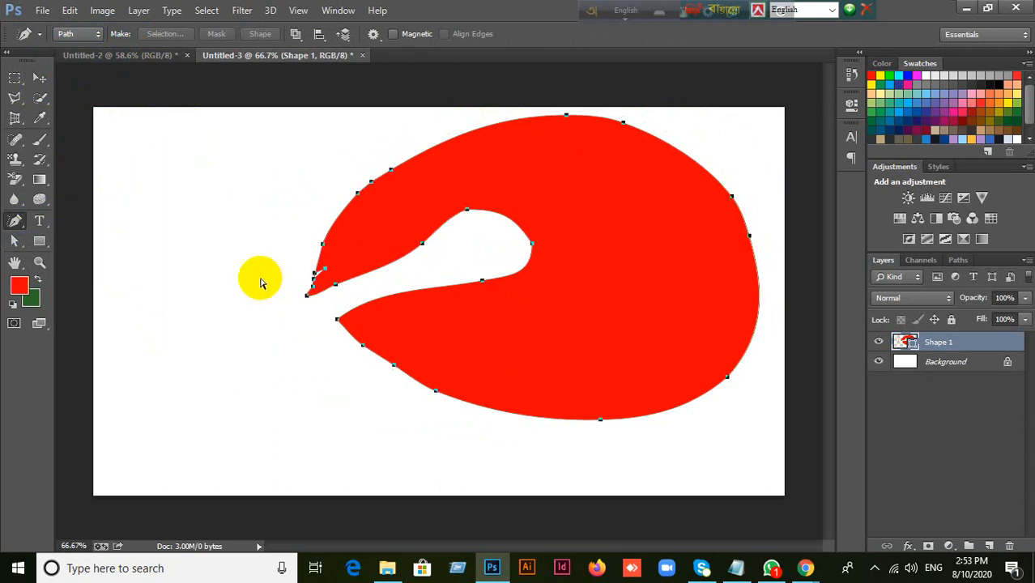
# With no layer selected, draw a closed freehand path beside the red shape, load it as a selection, and deselect.
pyautogui.click(939, 428)
pyautogui.moveTo(139, 215)
pyautogui.mouseDown()
pyautogui.moveTo(211, 142)
pyautogui.moveTo(281, 177)
pyautogui.moveTo(276, 257)
pyautogui.moveTo(235, 298)
pyautogui.moveTo(162, 293)
pyautogui.moveTo(144, 256)
pyautogui.moveTo(132, 236)
pyautogui.mouseUp()
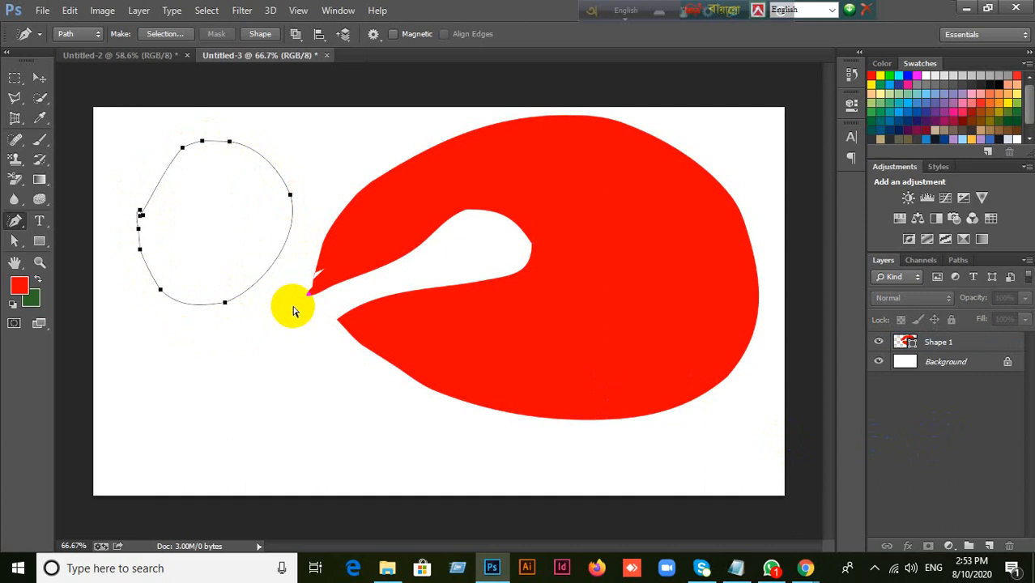
pyautogui.hotkey('ctrl', 'Return')
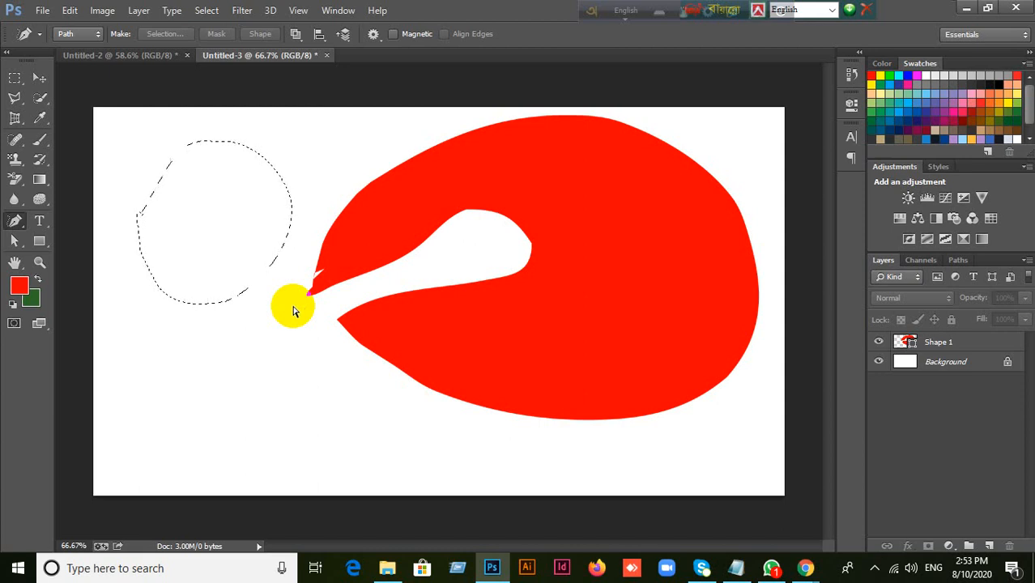
pyautogui.hotkey('ctrl', 'd')
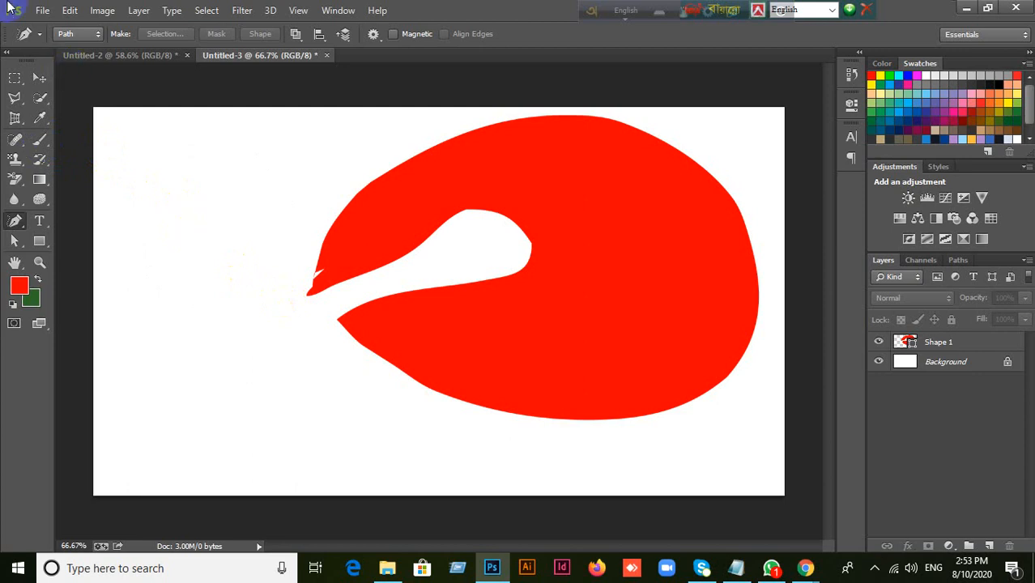
# Draw a rounded freehand selection in the empty area beside the red shape with the Lasso Tool.
pyautogui.click(14, 104)
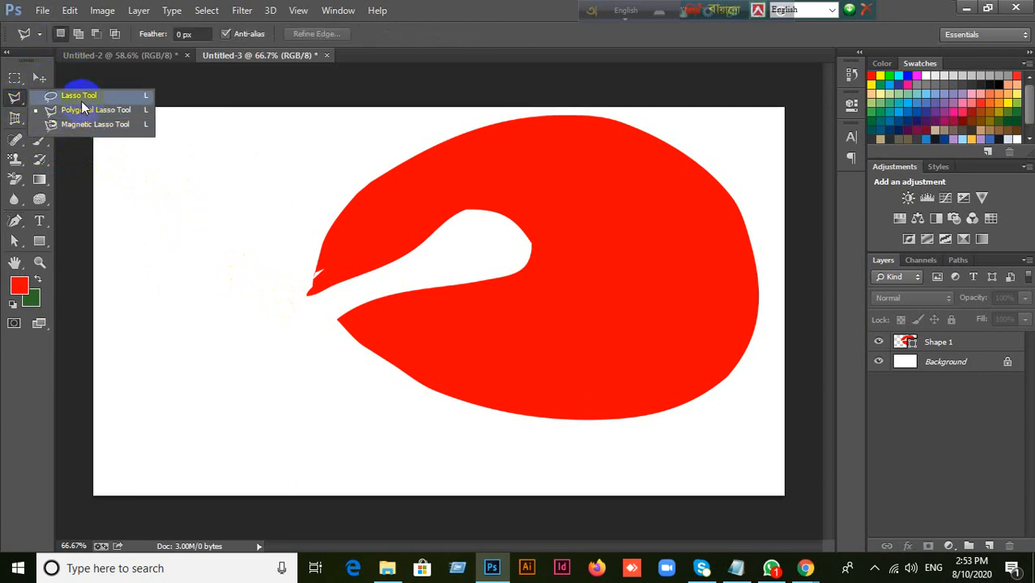
pyautogui.click(78, 96)
pyautogui.moveTo(128, 158)
pyautogui.mouseDown()
pyautogui.moveTo(174, 134)
pyautogui.moveTo(275, 251)
pyautogui.moveTo(131, 213)
pyautogui.moveTo(135, 156)
pyautogui.mouseUp()
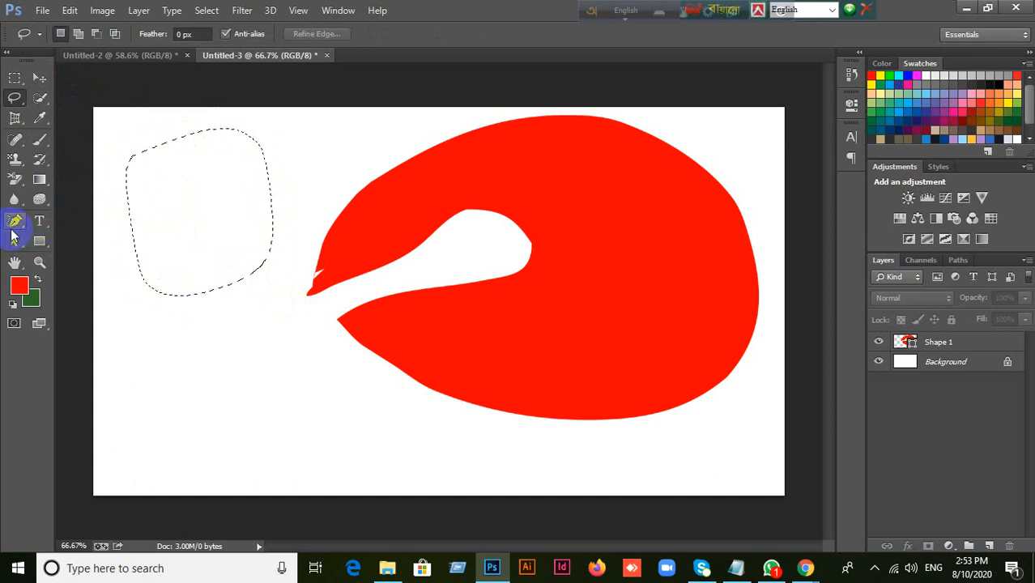
# Replace the lasso selection with a closed Freeform Pen path in Path mode, convert that path to a selection, and deselect.
pyautogui.click(15, 220)
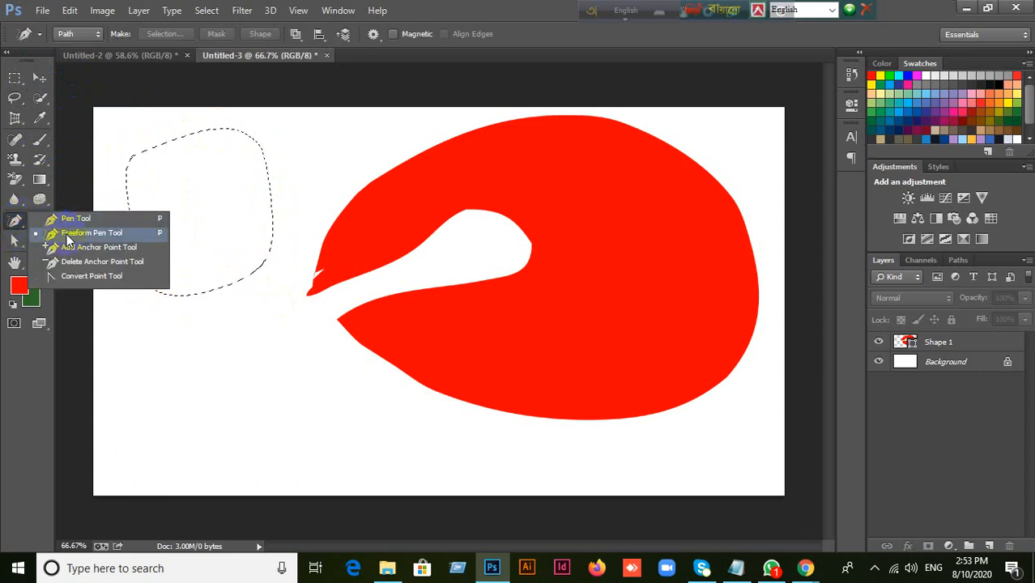
pyautogui.click(66, 237)
pyautogui.hotkey('ctrl', 'd')
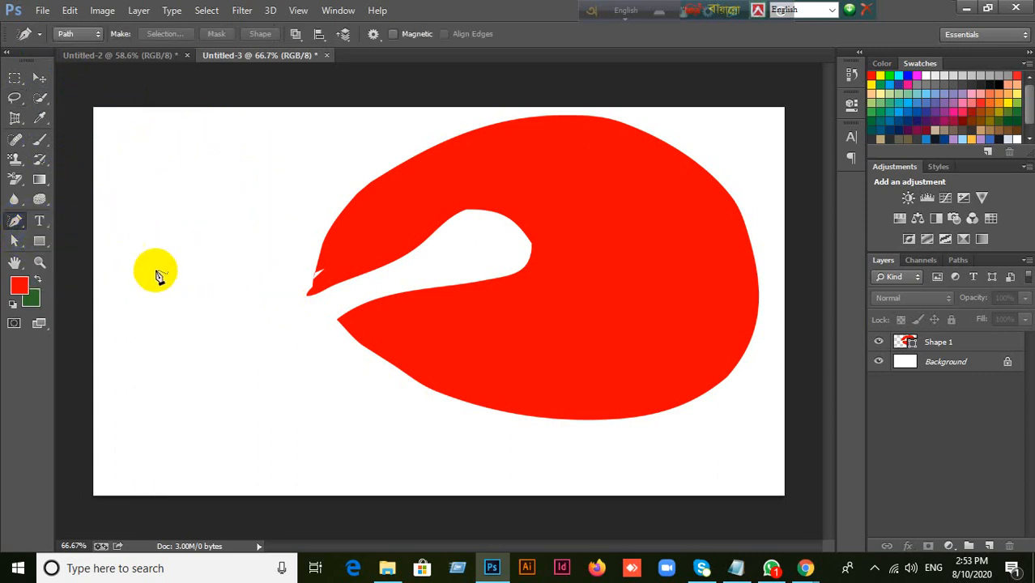
pyautogui.click(95, 35)
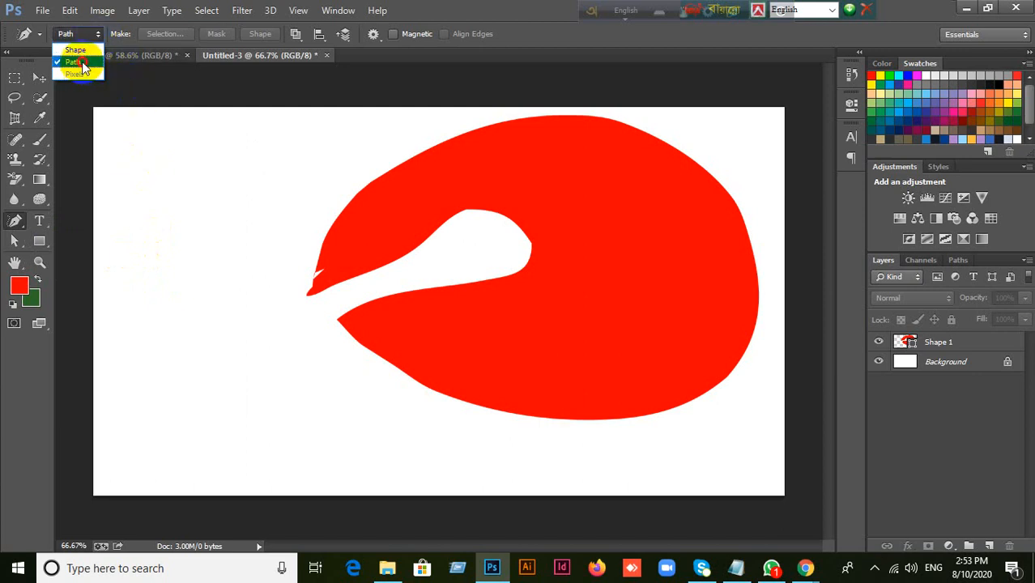
pyautogui.click(73, 62)
pyautogui.moveTo(138, 217)
pyautogui.mouseDown()
pyautogui.moveTo(243, 146)
pyautogui.moveTo(254, 296)
pyautogui.moveTo(138, 246)
pyautogui.moveTo(138, 215)
pyautogui.mouseUp()
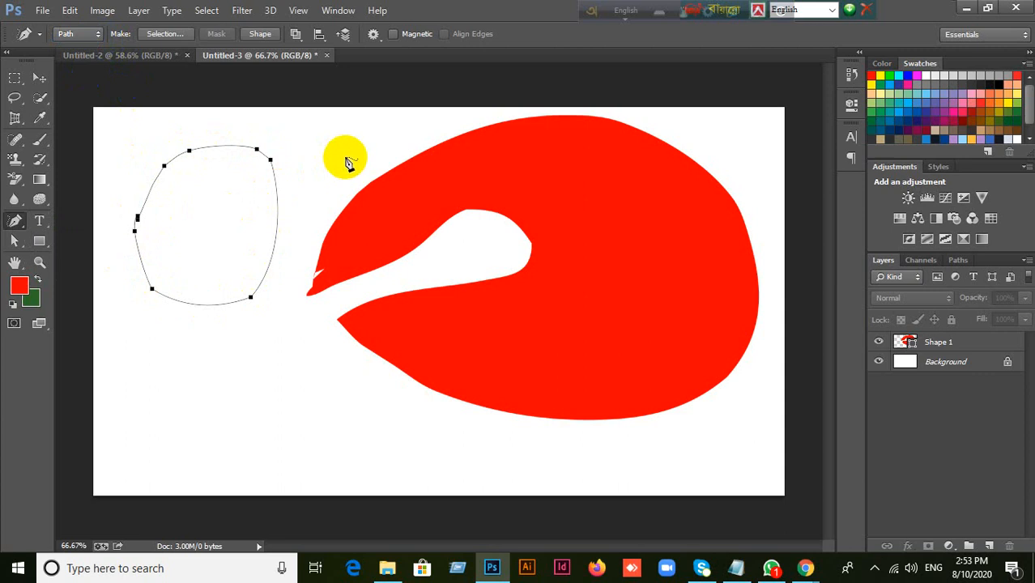
pyautogui.hotkey('ctrl', 'Return')
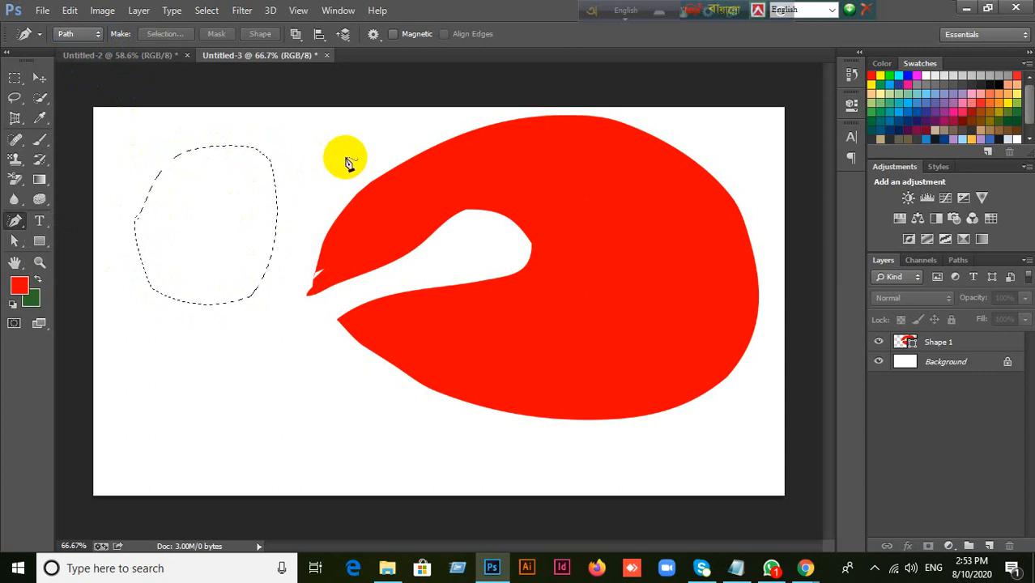
pyautogui.hotkey('ctrl', 'd')
# Move the red shape toward the middle of the canvas and delete it.
pyautogui.click(39, 78)
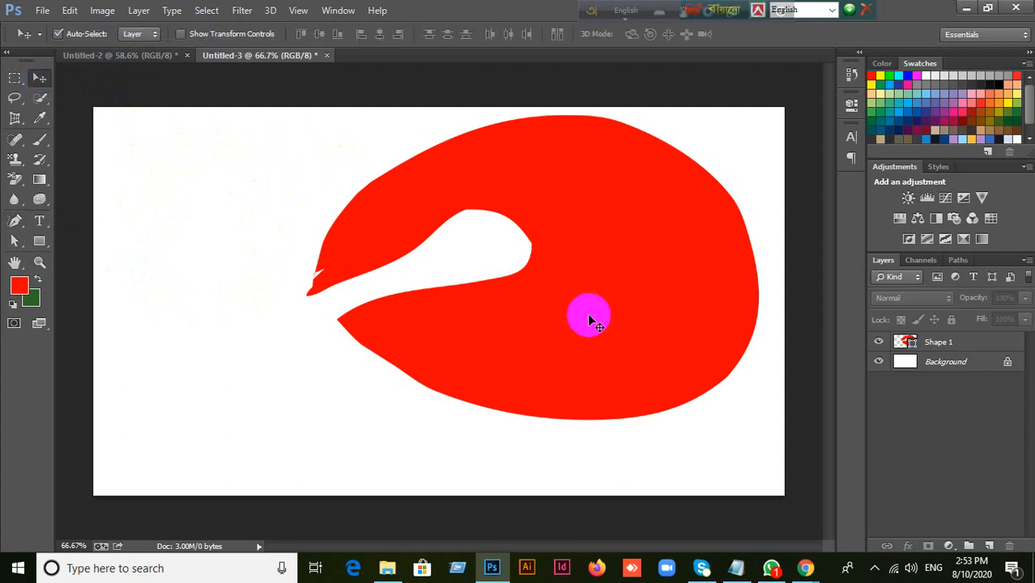
pyautogui.moveTo(589, 321); pyautogui.dragTo(526, 348)
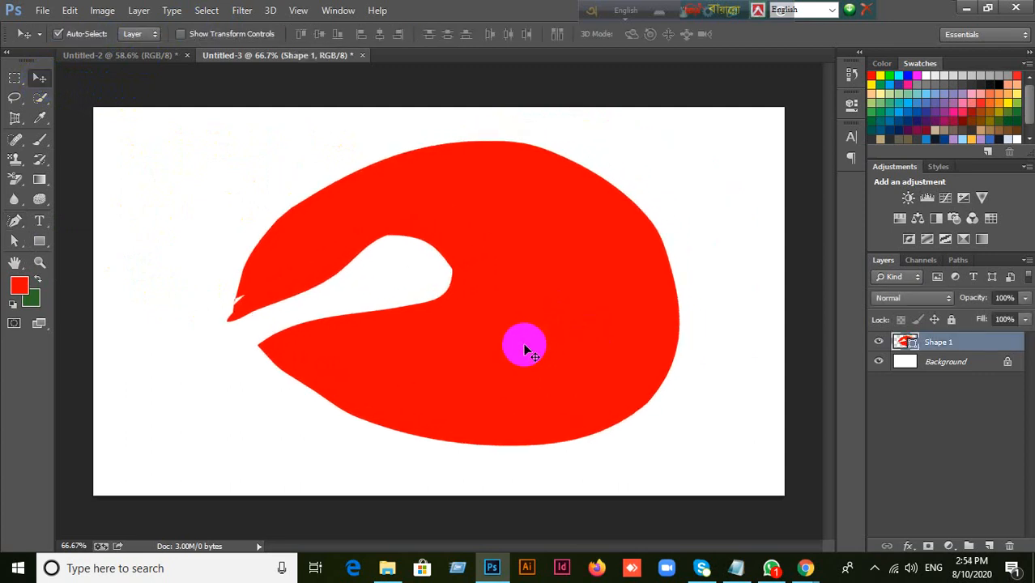
pyautogui.press('Delete')
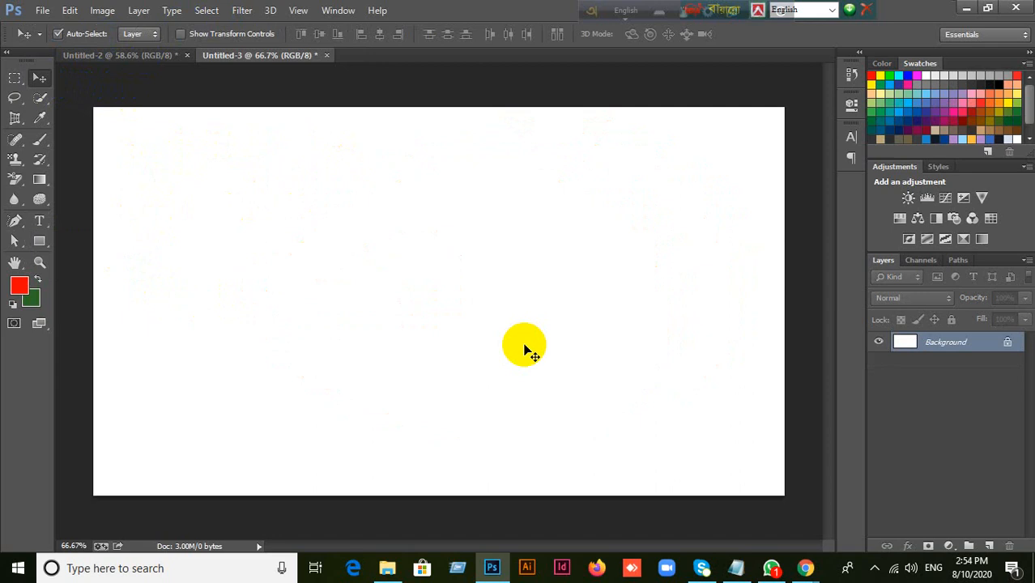
# Delete the leftover work path and return to the layer list.
pyautogui.click(957, 260)
pyautogui.click(880, 277)
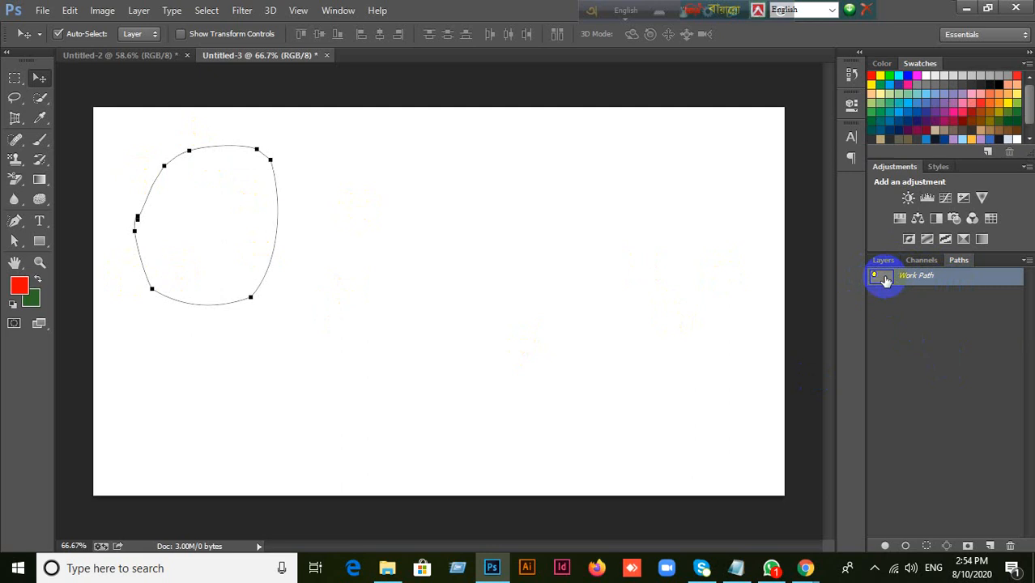
pyautogui.moveTo(875, 278); pyautogui.dragTo(914, 316)
pyautogui.click(1009, 545)
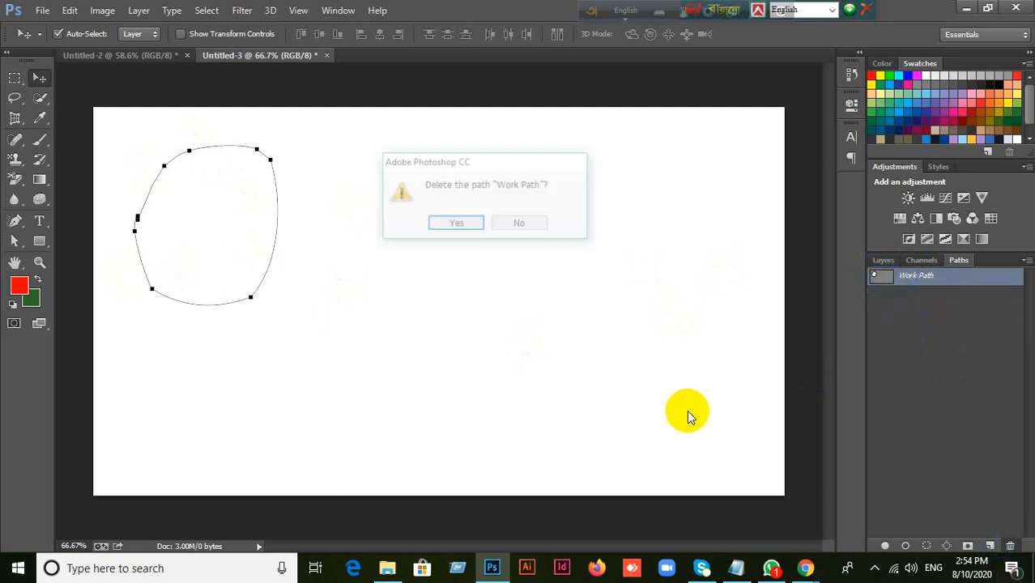
pyautogui.click(446, 220)
pyautogui.click(881, 259)
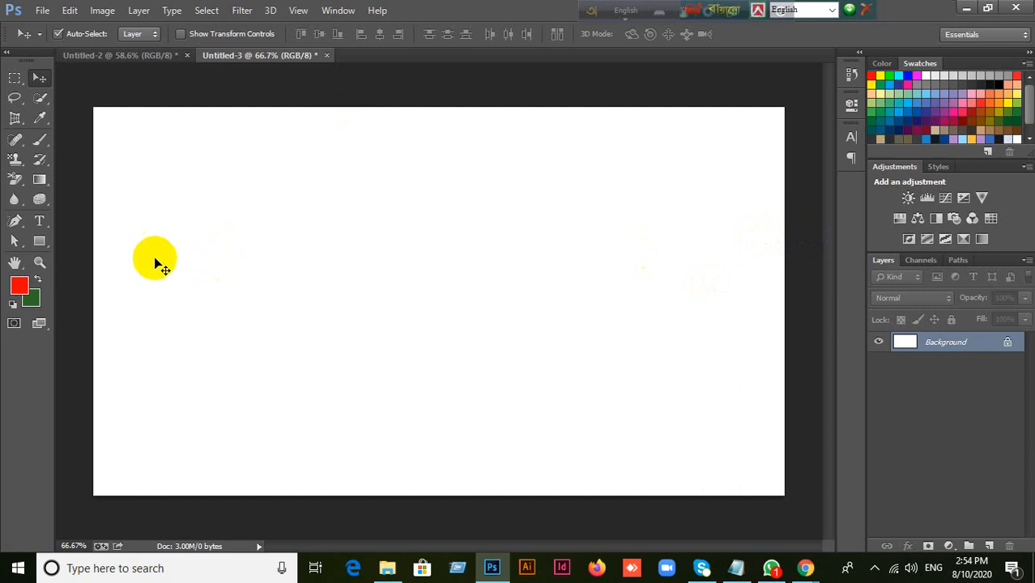
pyautogui.click(15, 227)
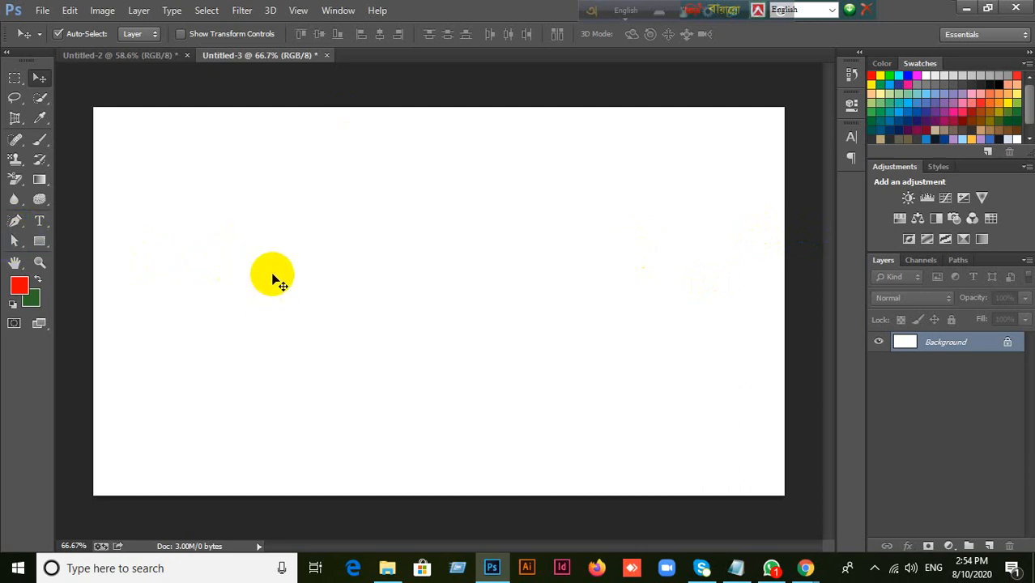
# Switch to the Google Meet call, close the meeting details, and view the participant's shared screen.
pyautogui.click(804, 566)
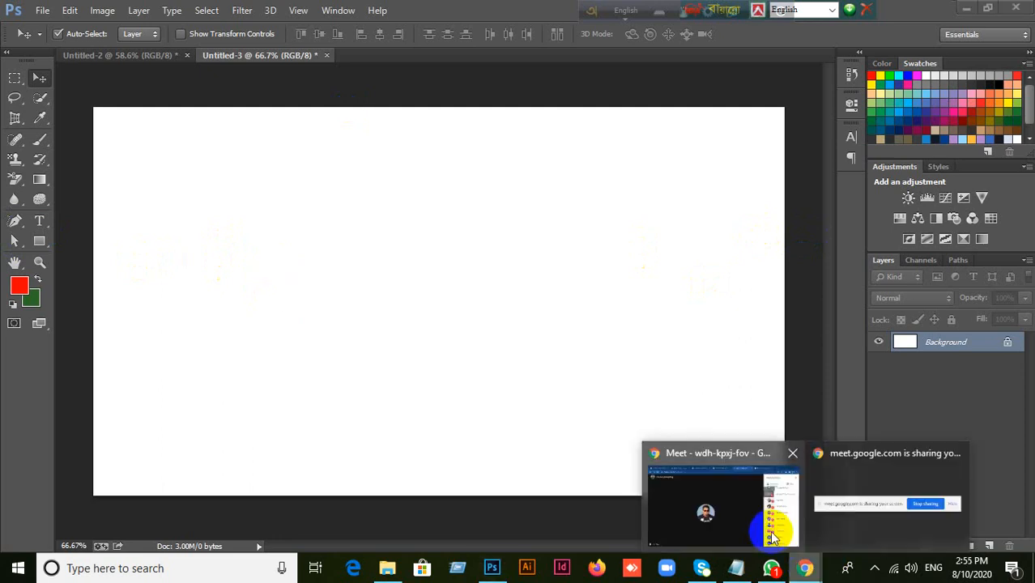
pyautogui.click(745, 519)
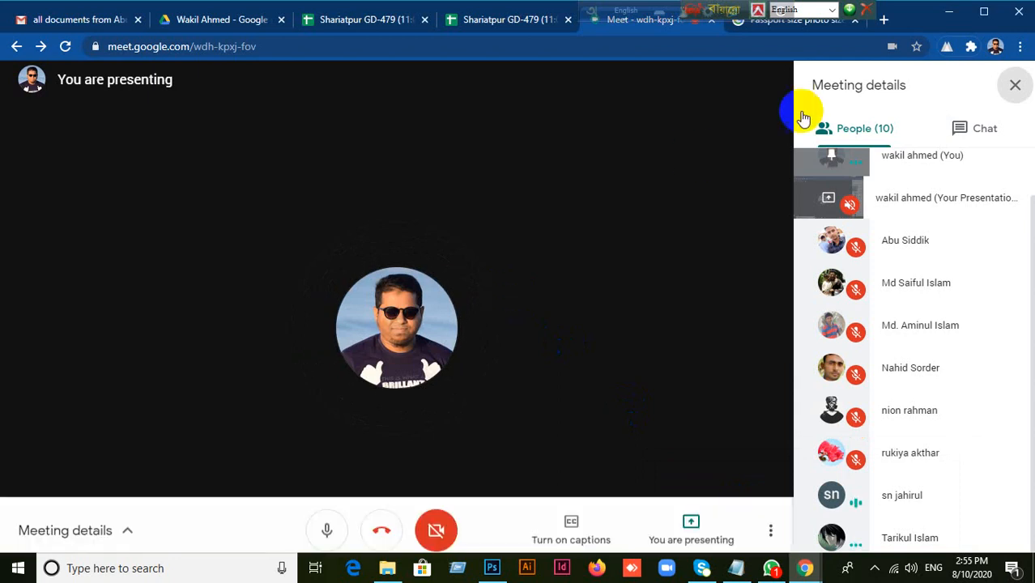
pyautogui.click(1016, 87)
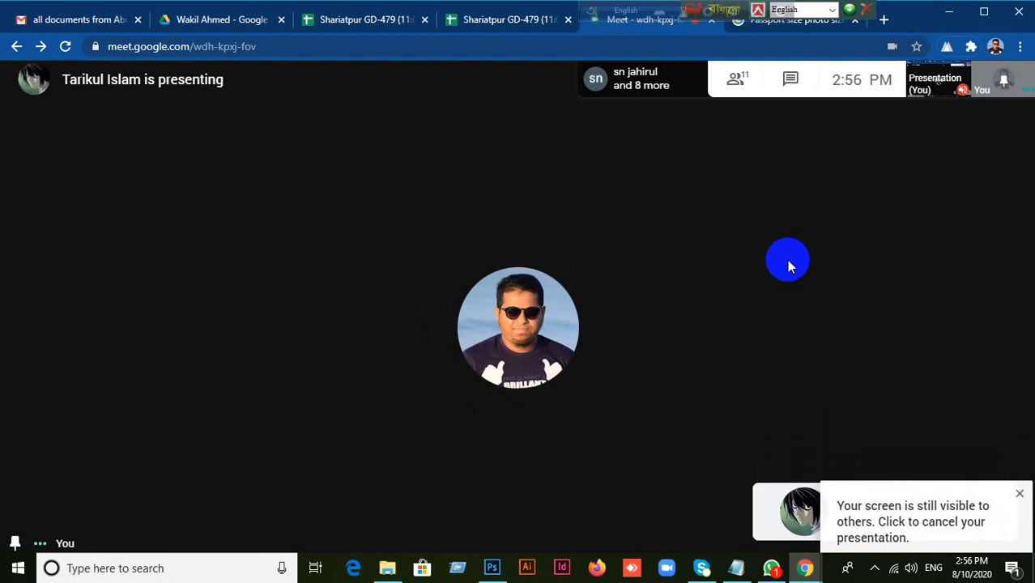
pyautogui.click(931, 81)
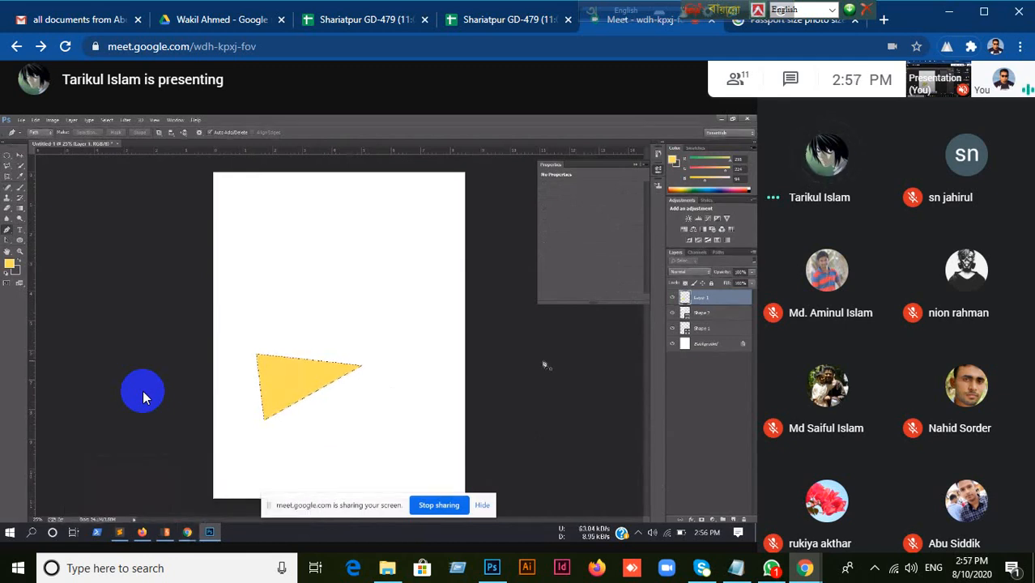
pyautogui.moveTo(271, 394)
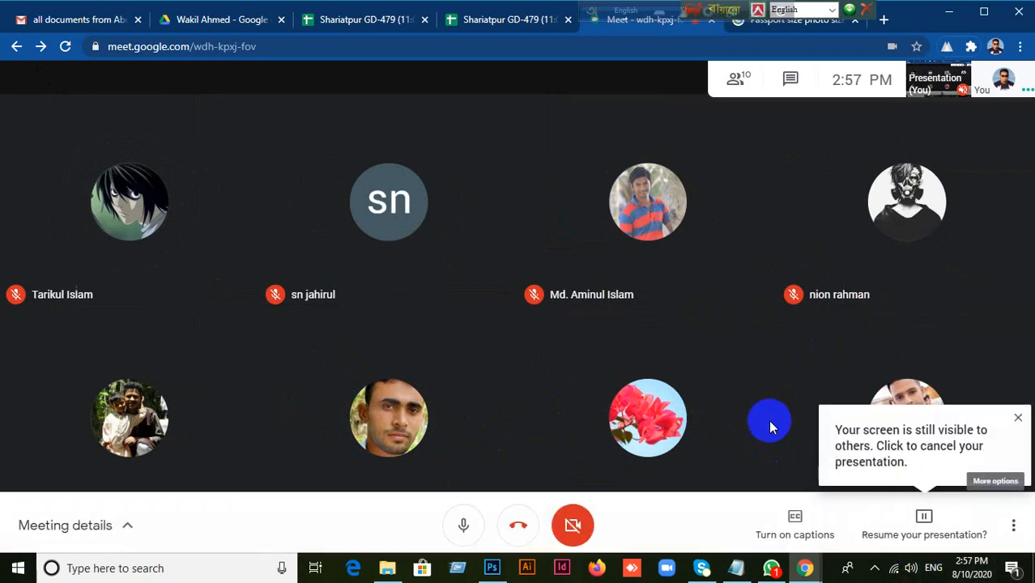
# Resume presenting the screen in the Meet call and switch back to Photoshop.
pyautogui.click(920, 522)
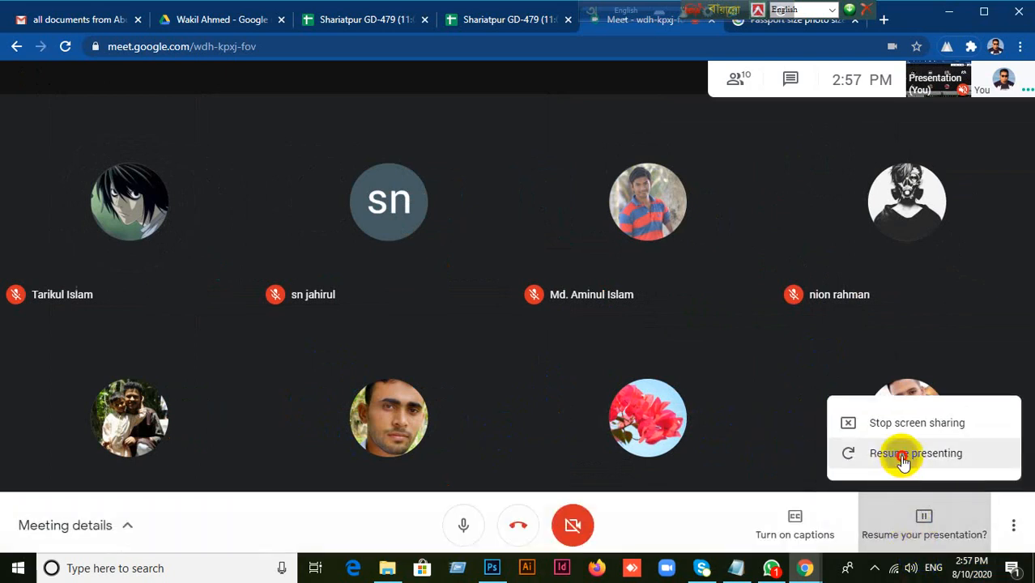
pyautogui.click(904, 460)
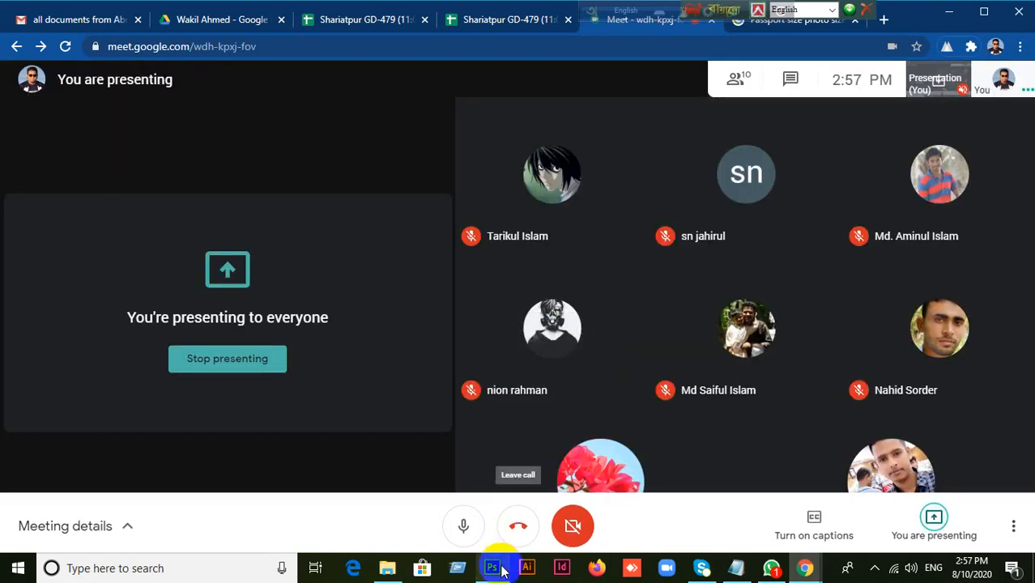
pyautogui.click(494, 565)
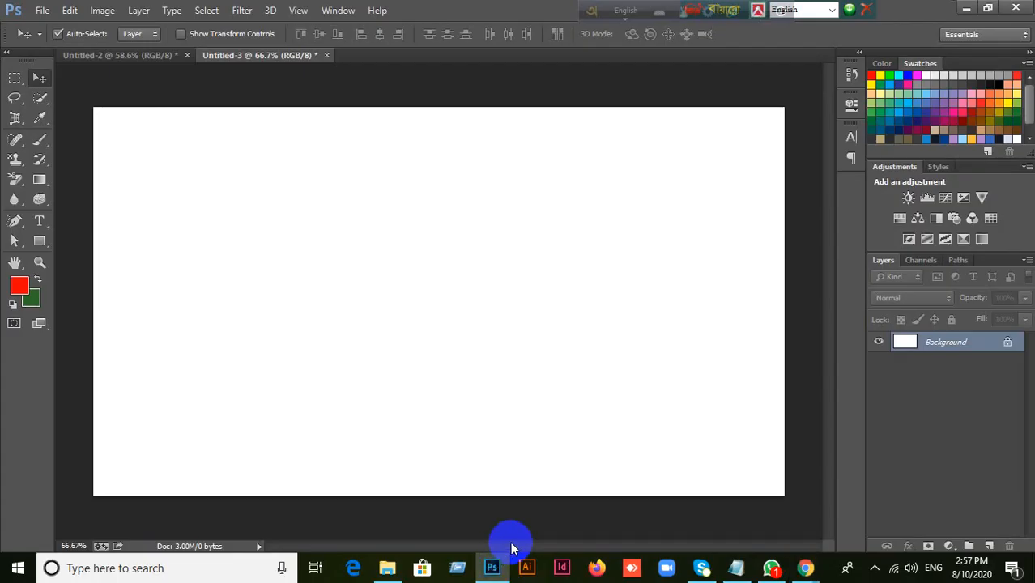
# Draw a large elliptical selection on the canvas and fill it with the red foreground color on a new layer.
pyautogui.click(13, 81)
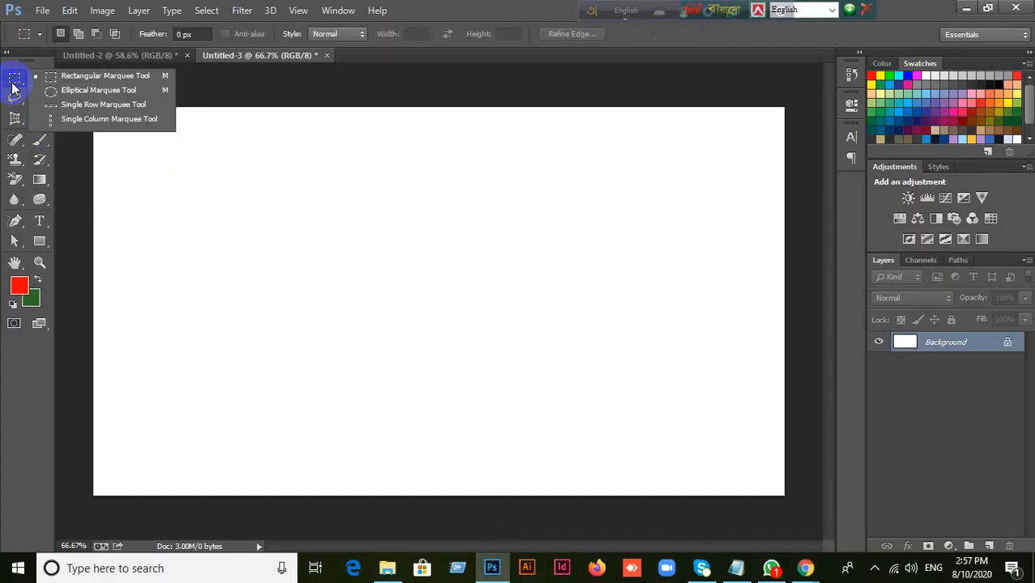
pyautogui.click(58, 87)
pyautogui.moveTo(267, 162); pyautogui.dragTo(515, 355)
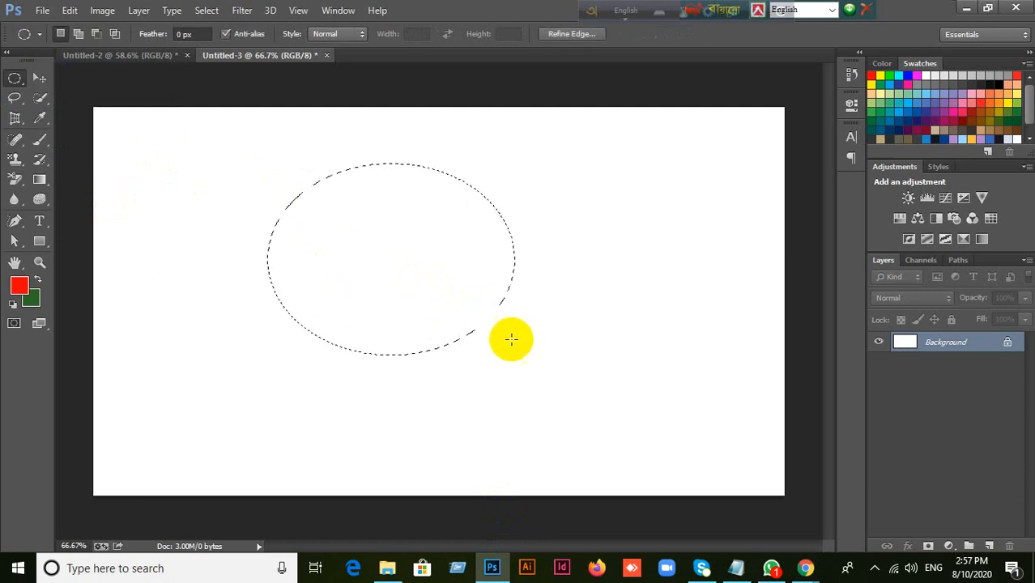
pyautogui.click(989, 545)
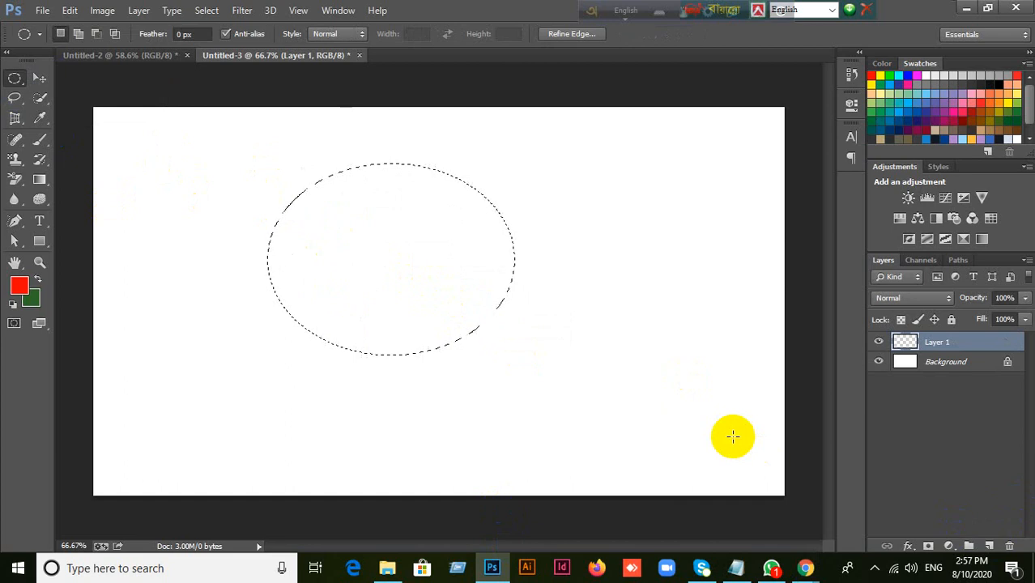
pyautogui.hotkey('alt', 'BackSpace')
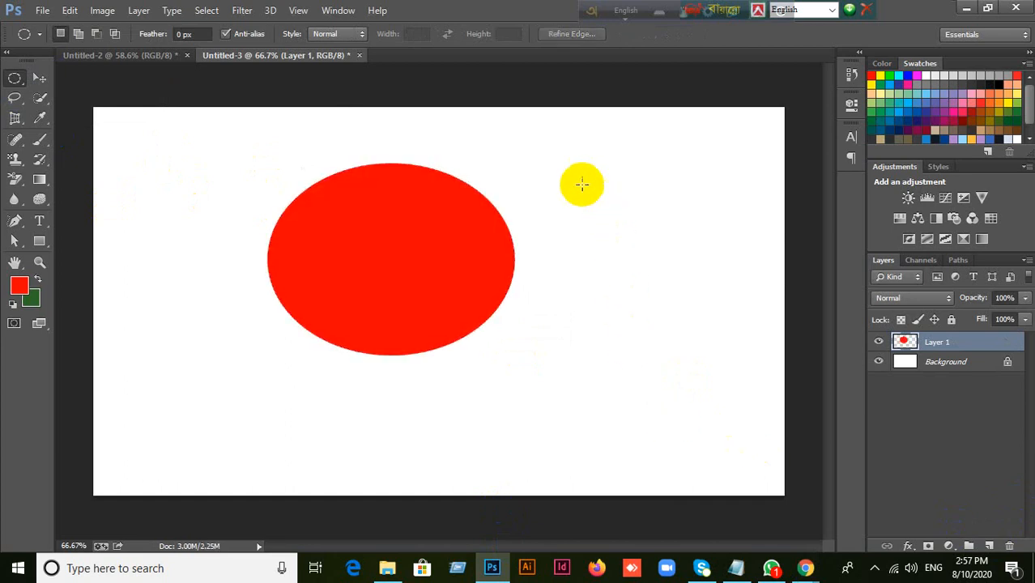
# Draw a rectangular selection to the right of the red ellipse and fill it with the green background color on a new layer.
pyautogui.rightClick(14, 78)
pyautogui.click(77, 75)
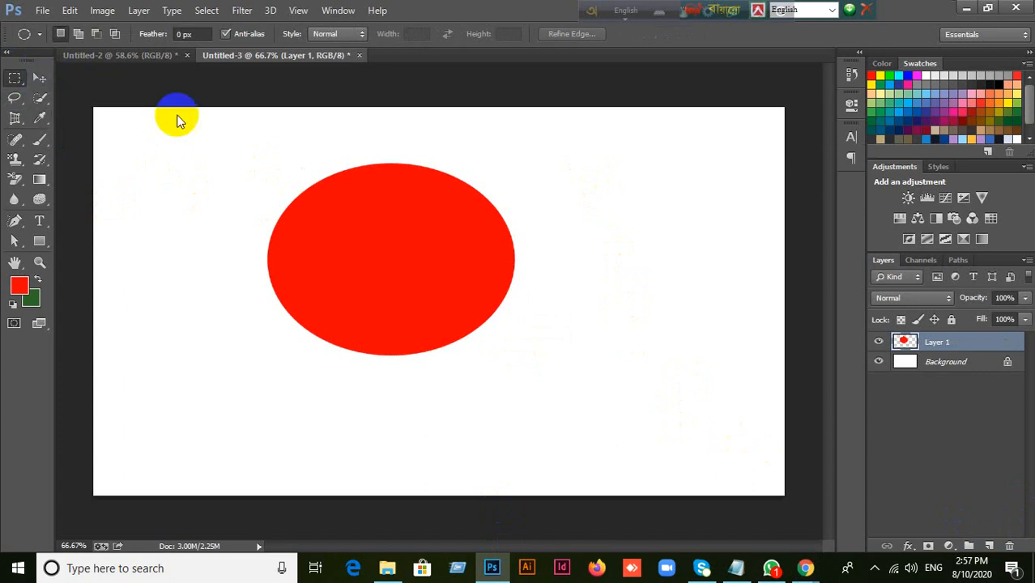
pyautogui.moveTo(577, 173); pyautogui.dragTo(717, 333)
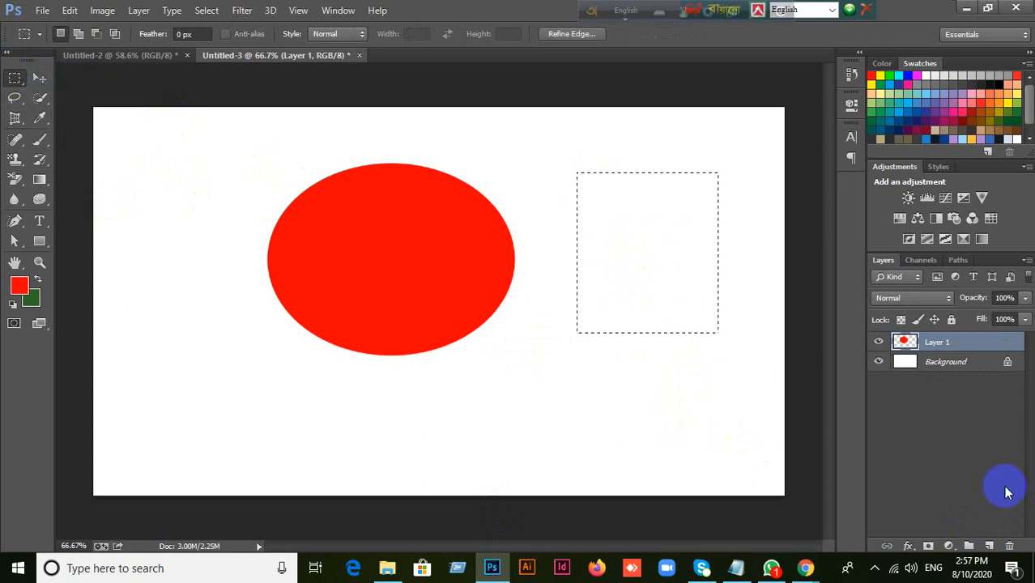
pyautogui.click(989, 546)
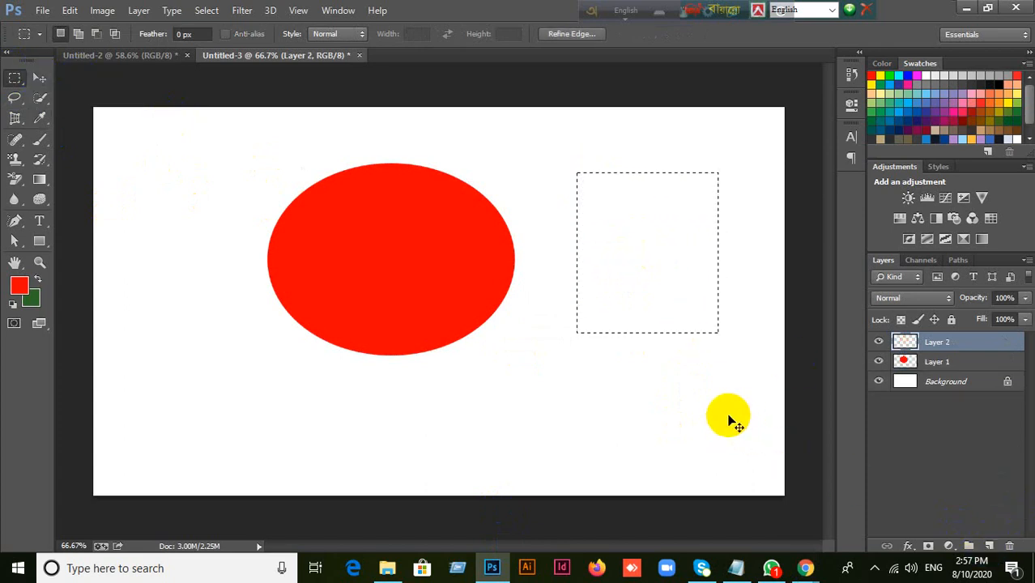
pyautogui.hotkey('ctrl', 'BackSpace')
# Check the Google Meet call, return to Photoshop, and deselect the green rectangle.
pyautogui.click(803, 568)
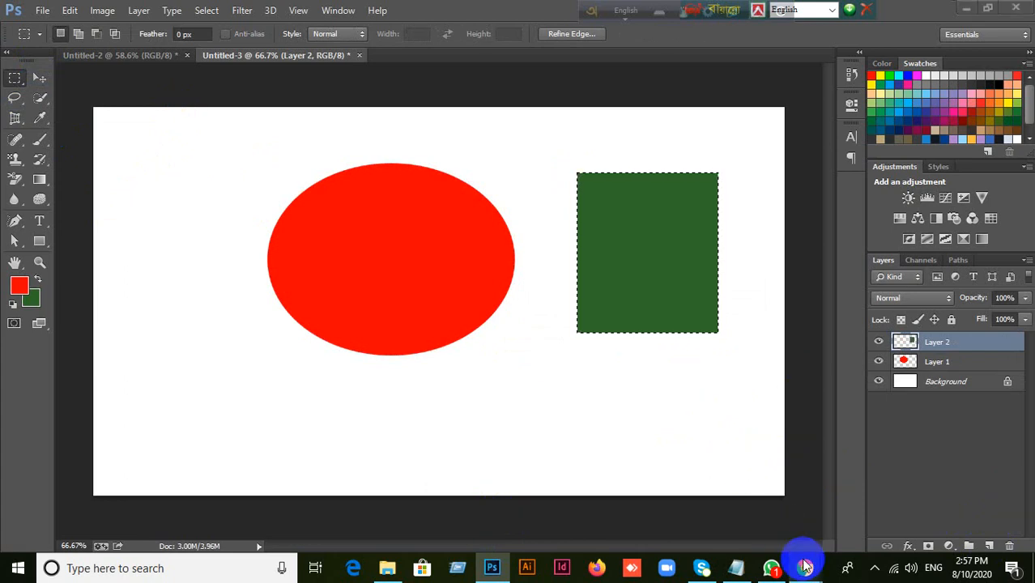
pyautogui.click(733, 495)
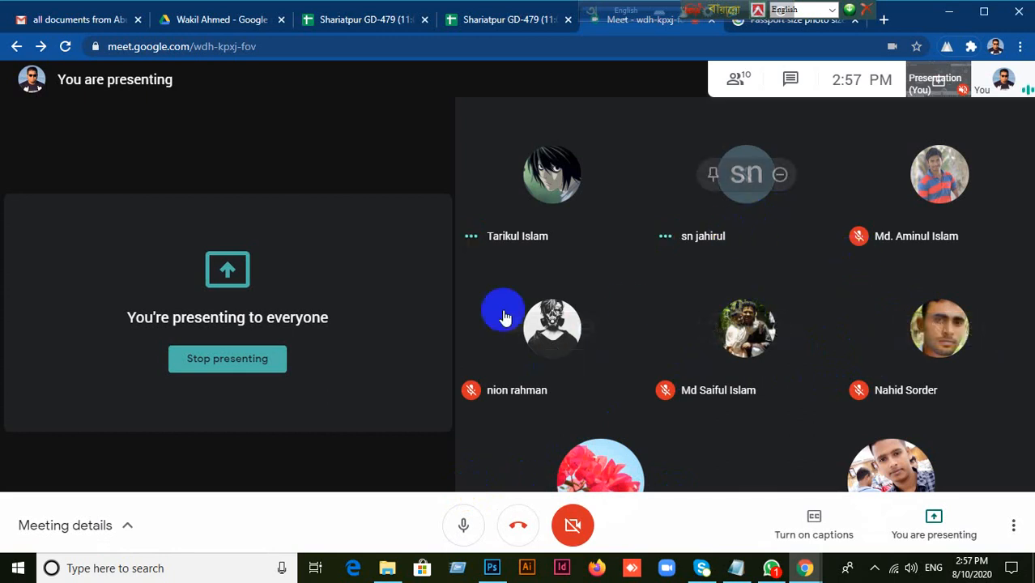
pyautogui.click(492, 567)
pyautogui.hotkey('ctrl', 'd')
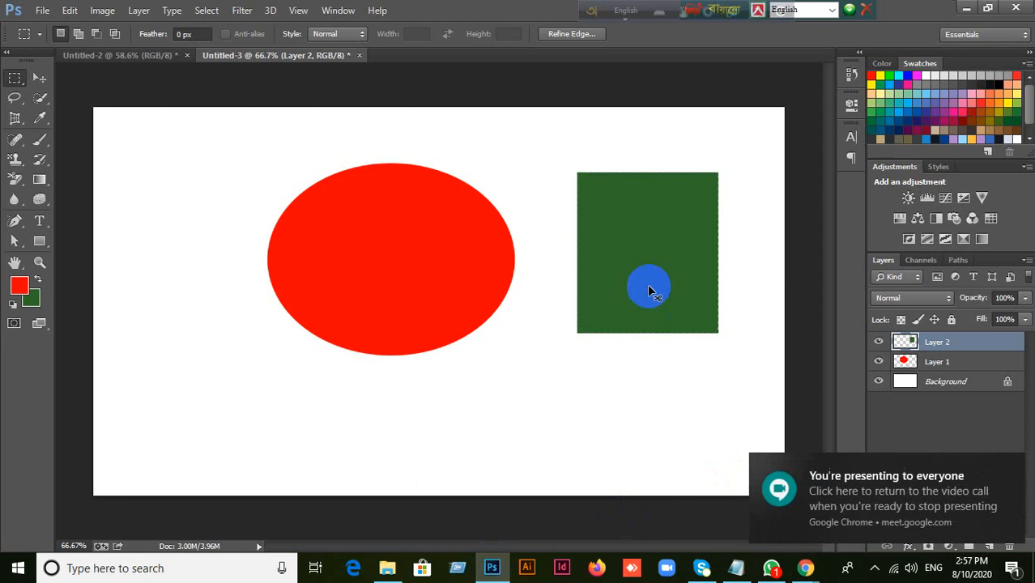
# Draw a tall rectangular selection to the left of the red ellipse and add a new layer for it.
pyautogui.click(16, 82)
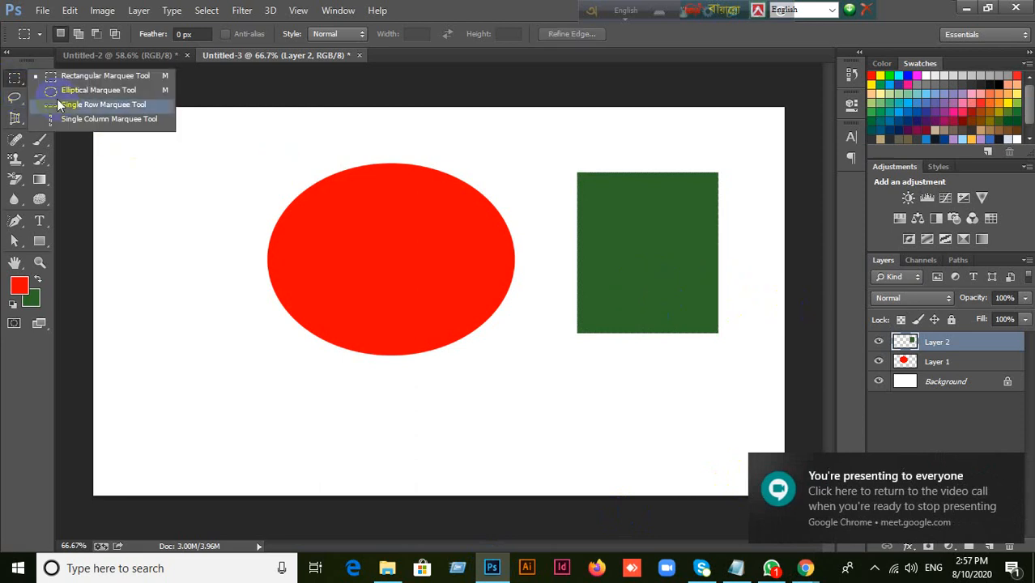
pyautogui.click(74, 76)
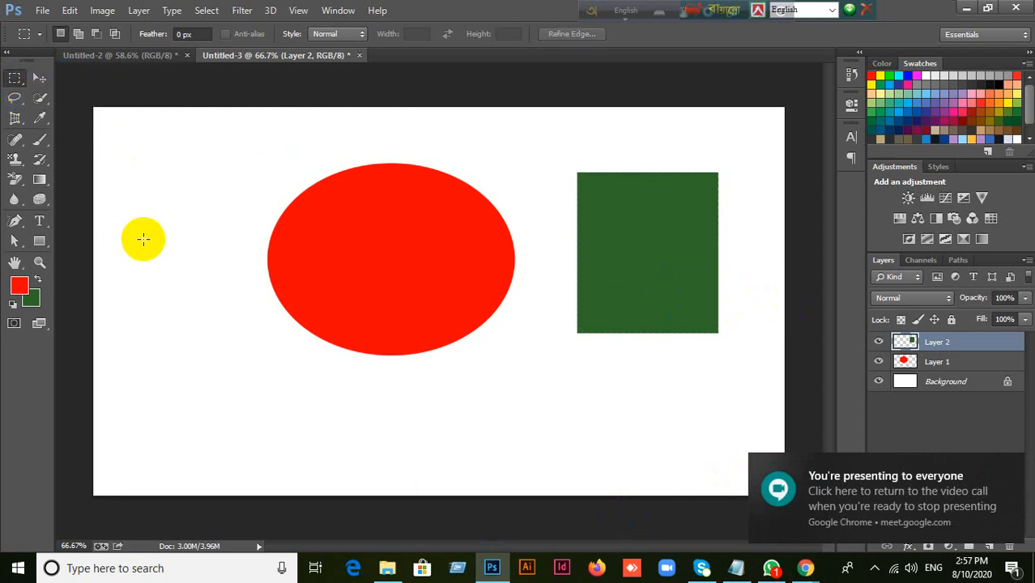
pyautogui.moveTo(144, 189); pyautogui.dragTo(230, 359)
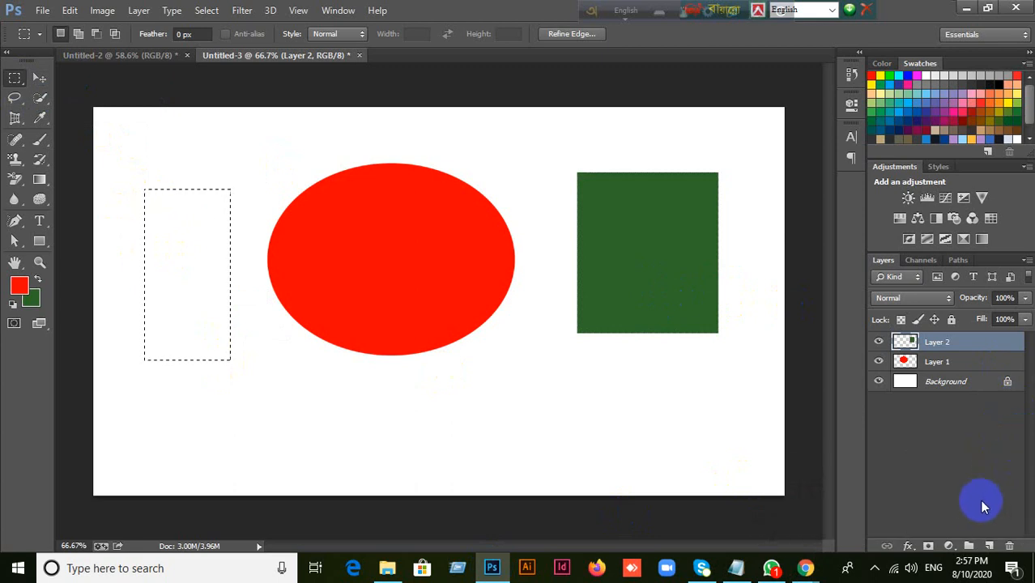
pyautogui.click(989, 546)
# Set the foreground color to blue, fill the tall rectangular selection with it, and deselect.
pyautogui.click(19, 285)
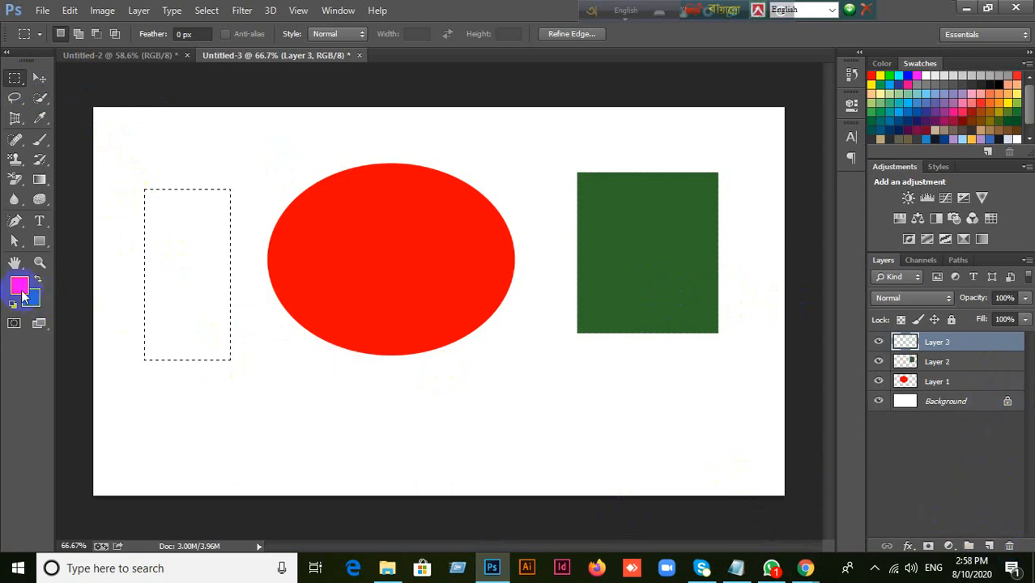
pyautogui.click(663, 285)
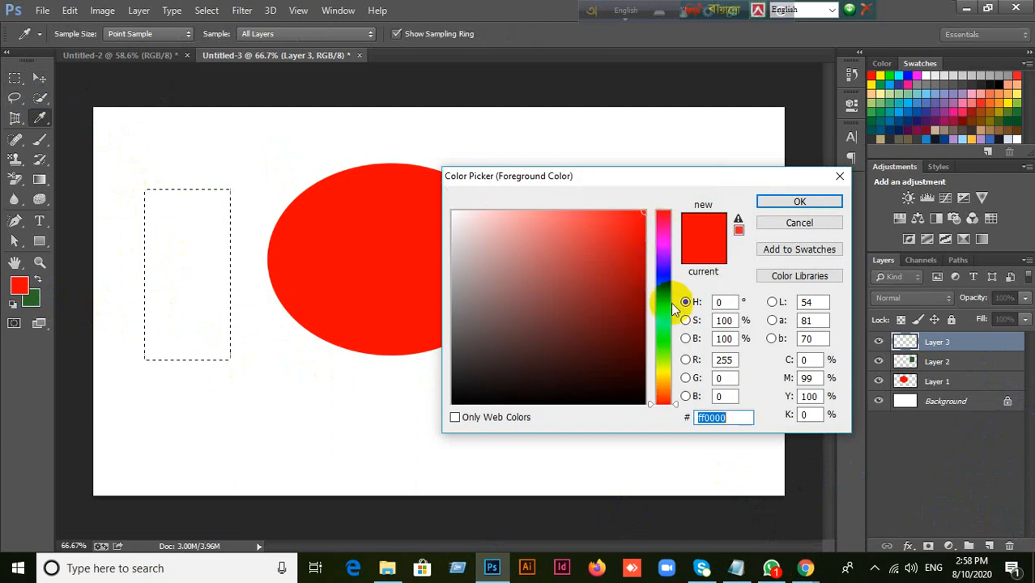
pyautogui.click(783, 204)
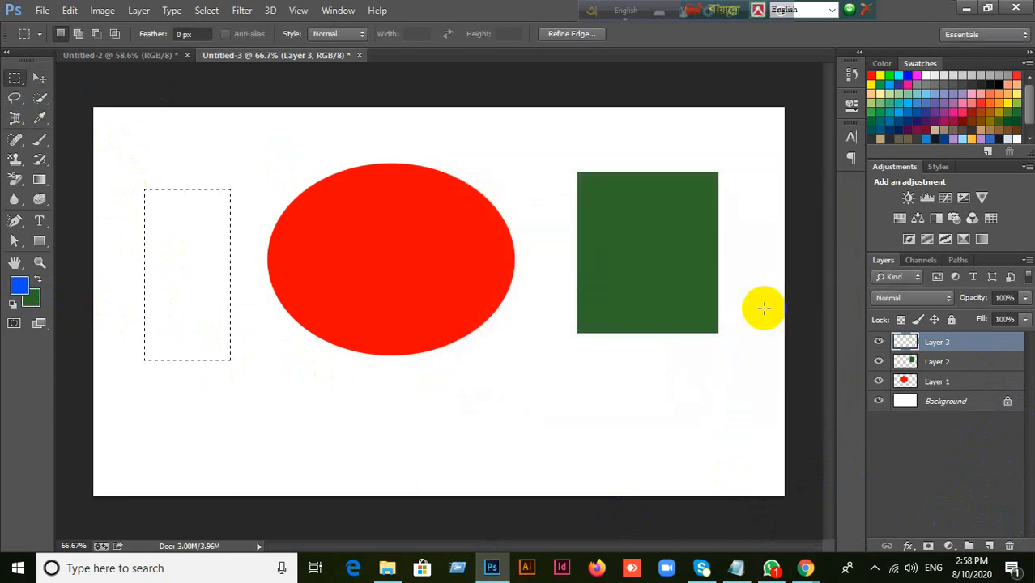
pyautogui.hotkey('alt', 'BackSpace')
pyautogui.click(765, 312)
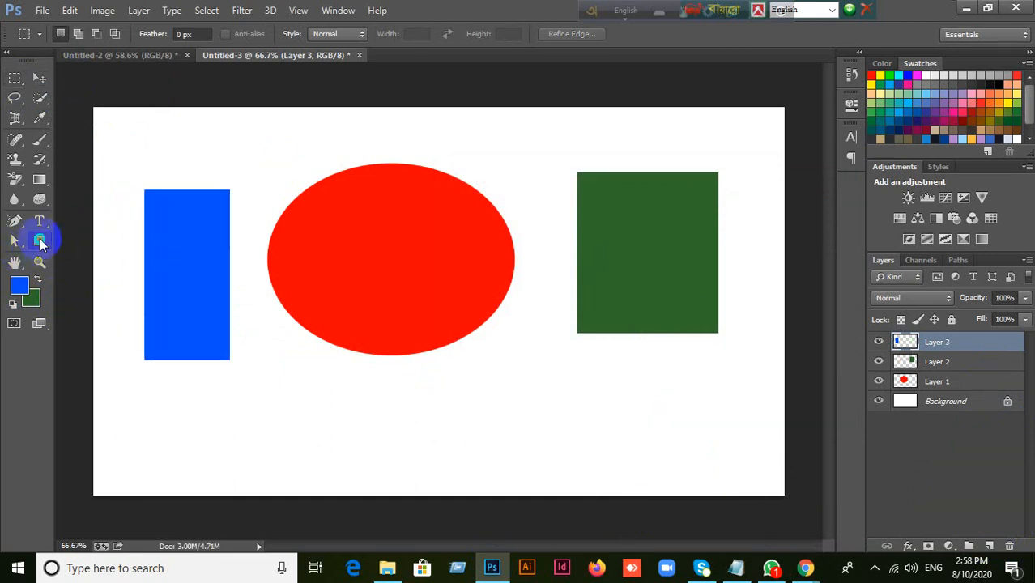
# Draw a blue rectangle below the ellipse and green rectangle with the Rectangle Tool in Shape mode, and undo it.
pyautogui.click(40, 243)
pyautogui.click(81, 234)
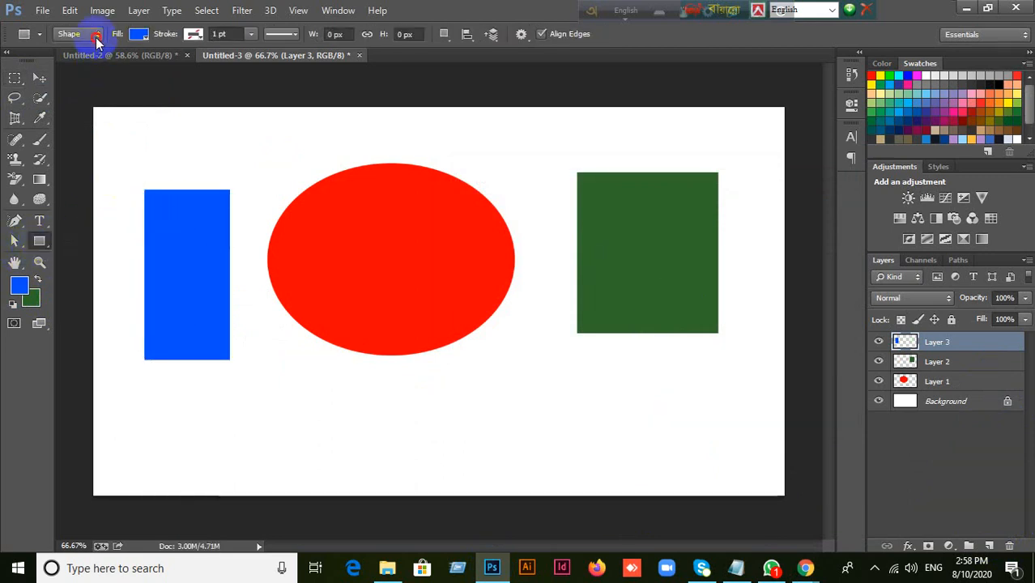
pyautogui.click(96, 37)
pyautogui.click(104, 62)
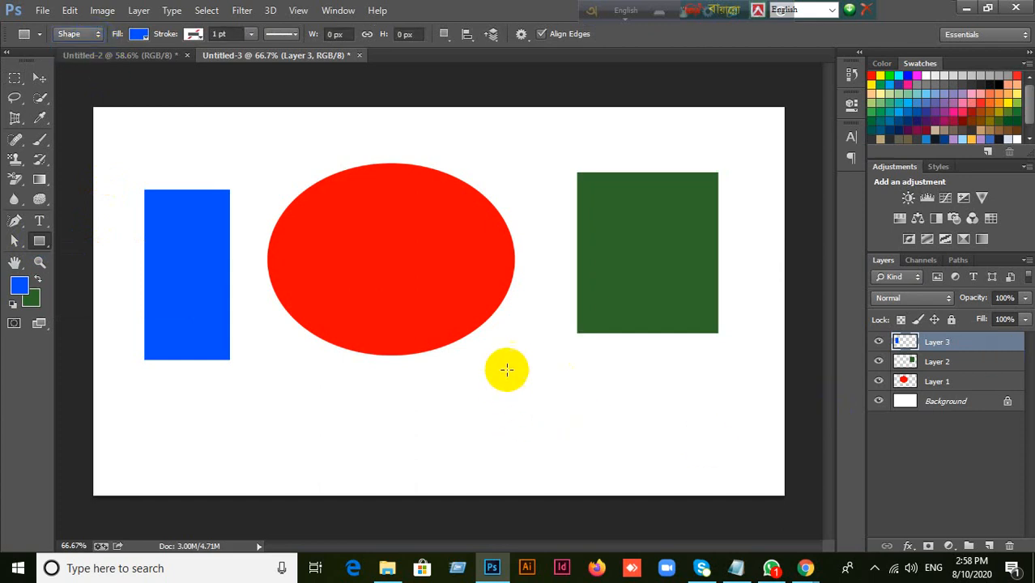
pyautogui.moveTo(508, 368); pyautogui.dragTo(664, 459)
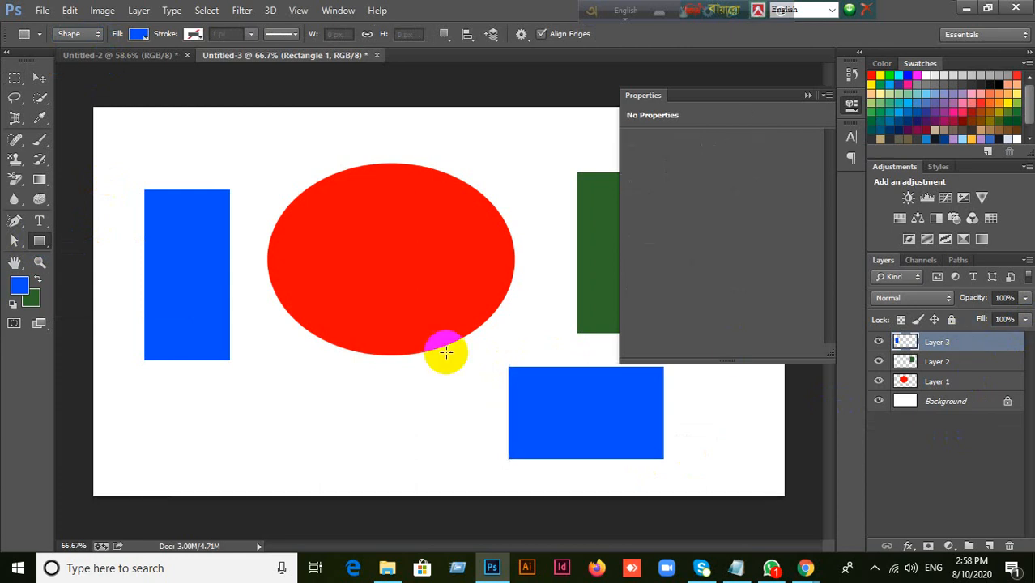
pyautogui.hotkey('ctrl', 'z')
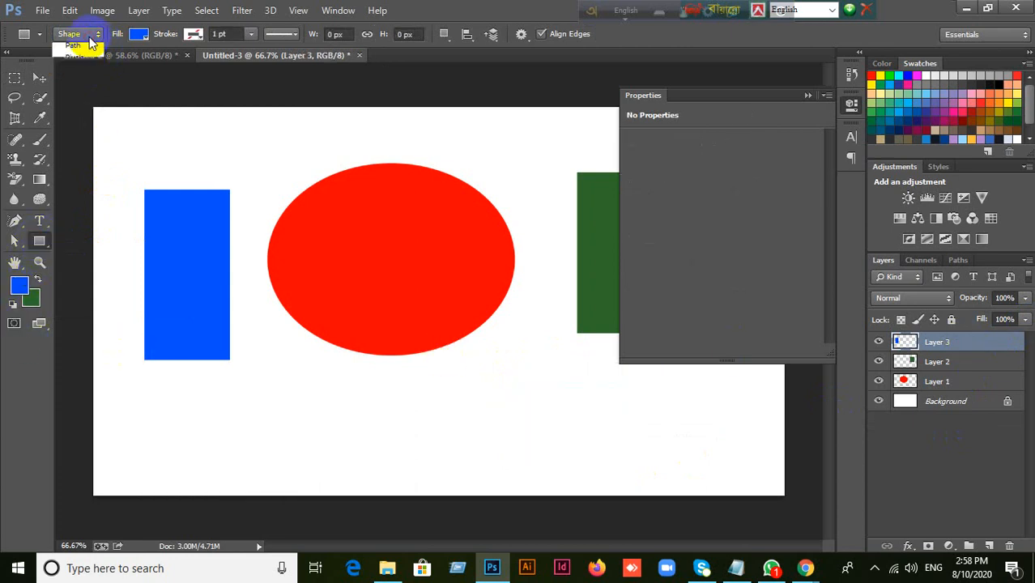
# Draw a rectangular path about 208 × 162 px below the red ellipse with the Rectangle Tool in Path mode.
pyautogui.click(77, 34)
pyautogui.click(75, 65)
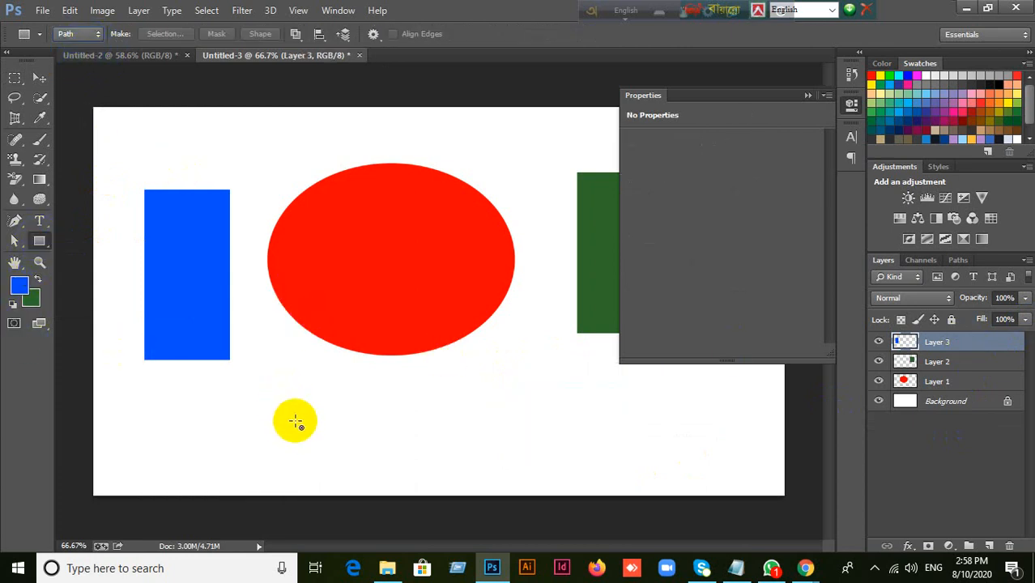
pyautogui.moveTo(271, 369); pyautogui.dragTo(375, 450)
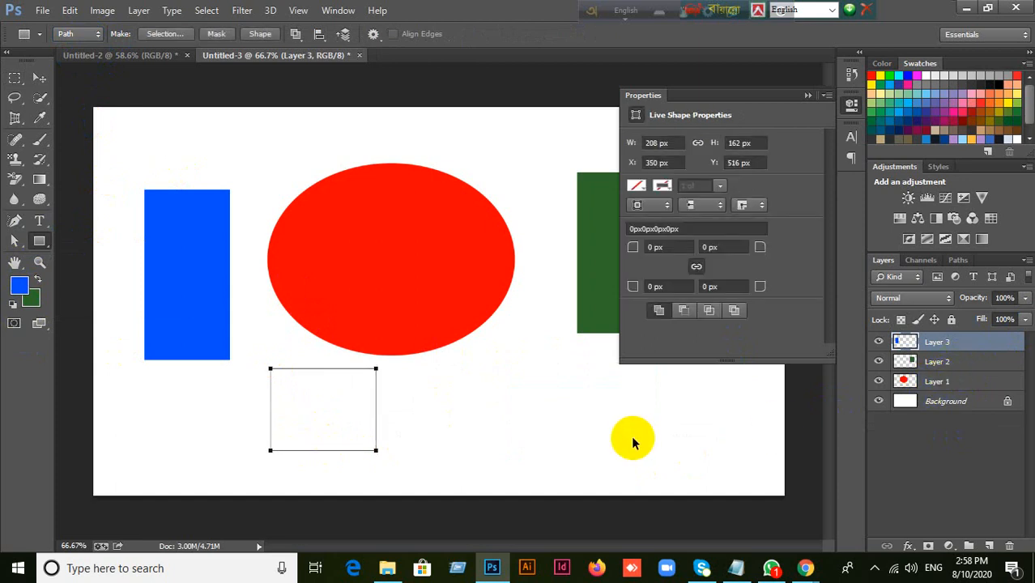
# Convert the rectangular path to a selection, fill it with the dark green background color on a new layer, and deselect.
pyautogui.hotkey('ctrl', 'Return')
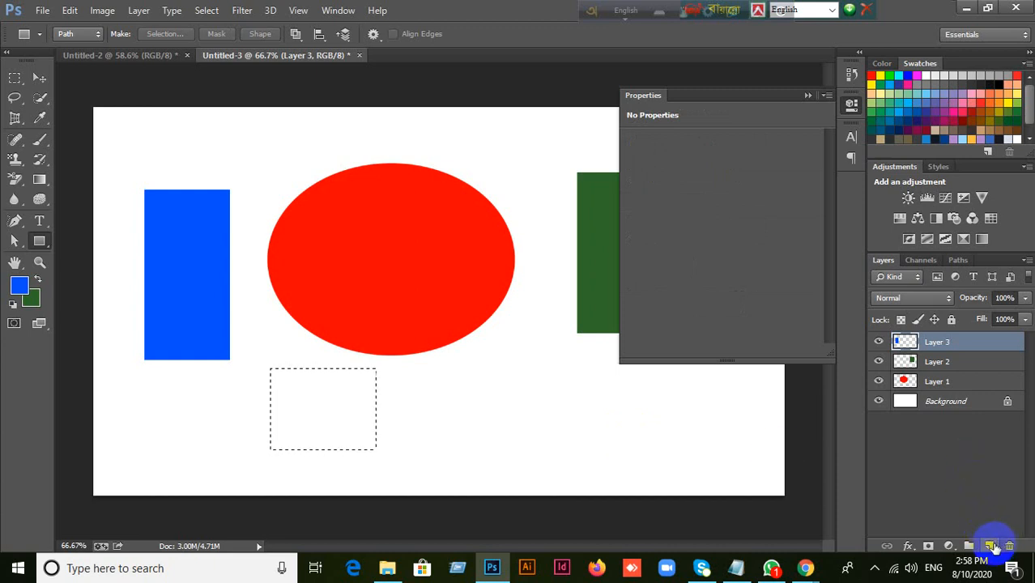
pyautogui.click(990, 546)
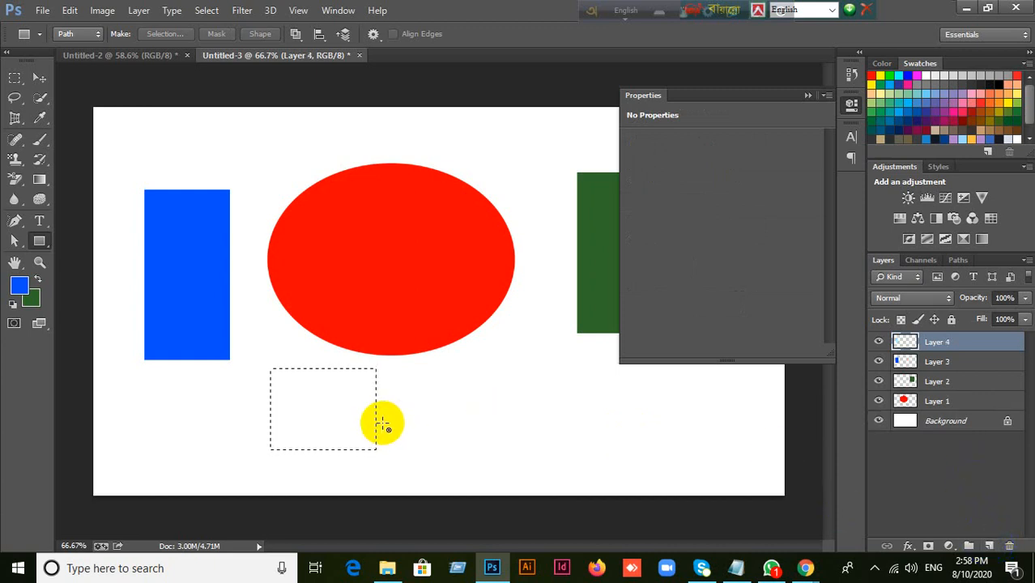
pyautogui.hotkey('ctrl', 'BackSpace')
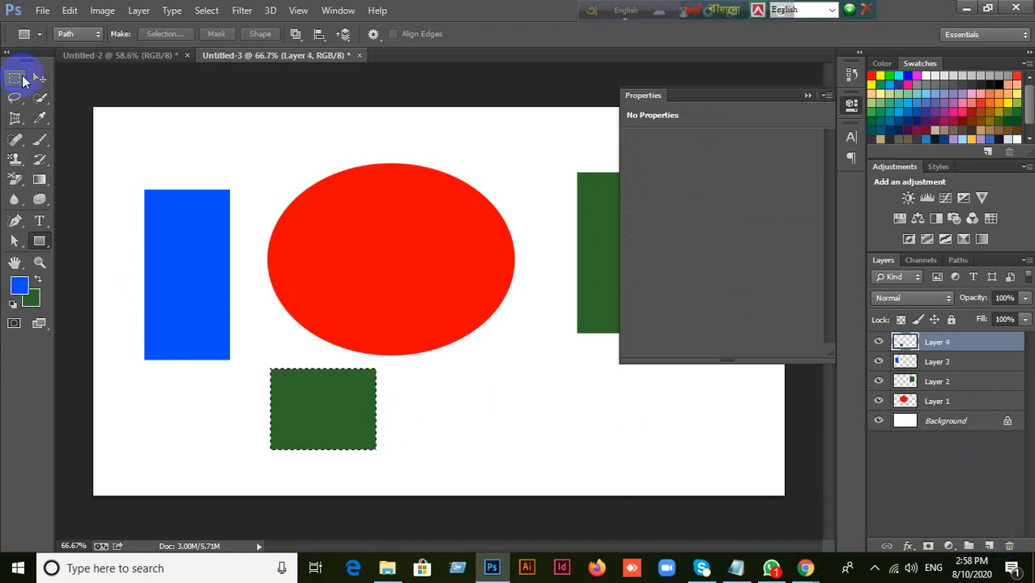
pyautogui.click(39, 77)
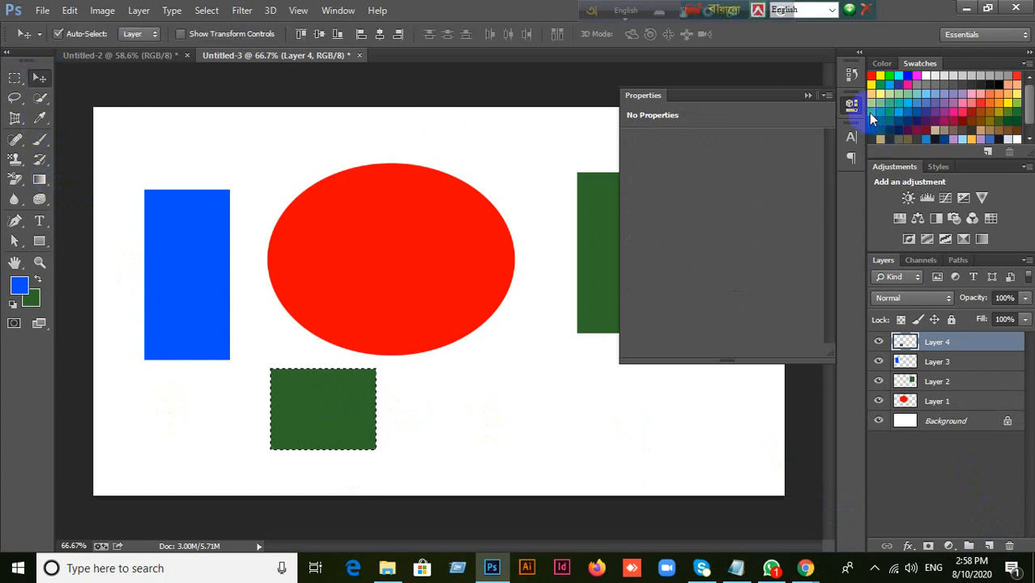
pyautogui.click(808, 96)
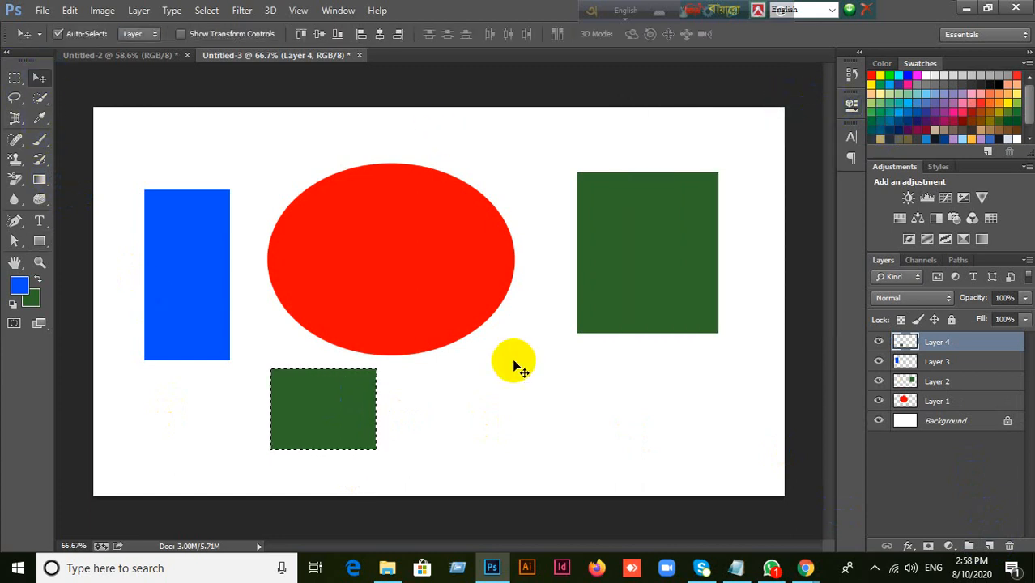
pyautogui.hotkey('ctrl', 'd')
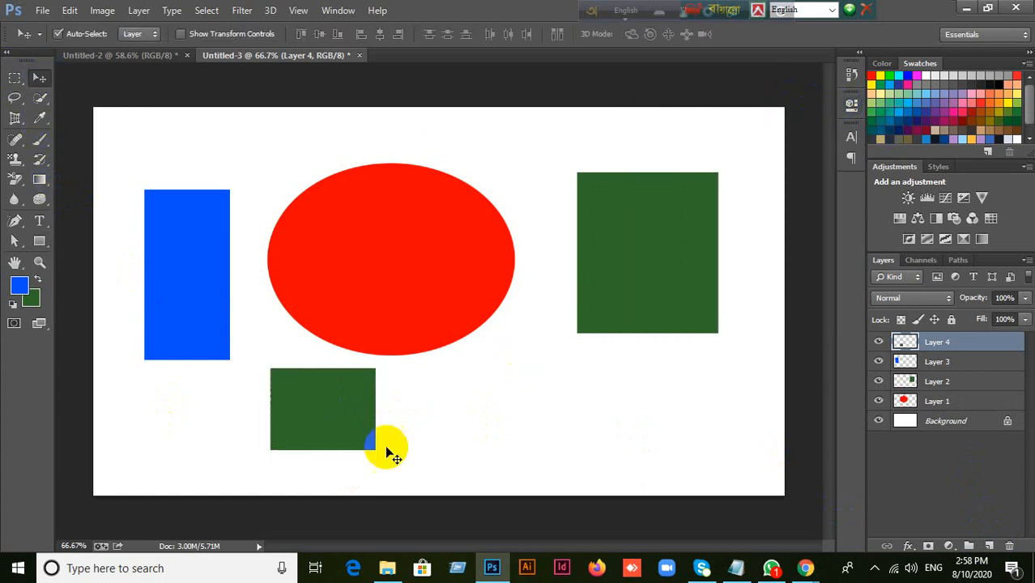
# Draw a closed six-point notched polygon path below and between the red ellipse and large green rectangle with the Pen Tool.
pyautogui.click(42, 243)
pyautogui.click(17, 230)
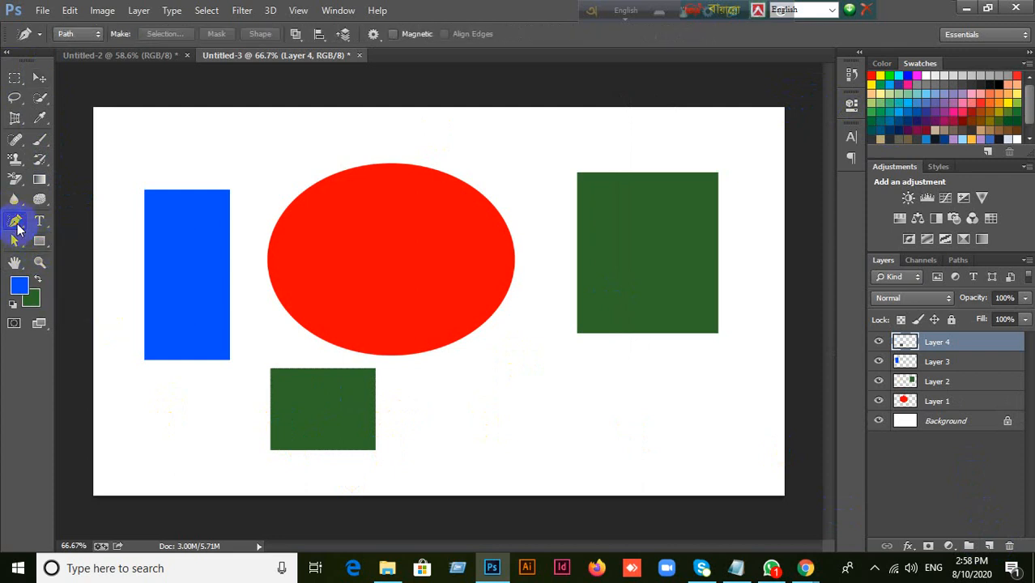
pyautogui.click(16, 225)
pyautogui.click(68, 220)
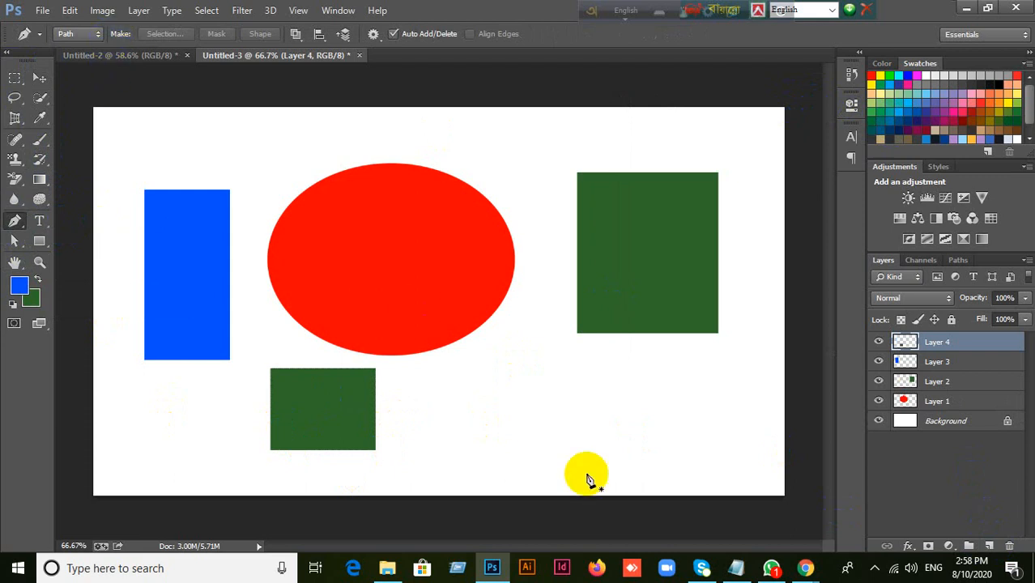
pyautogui.click(508, 365)
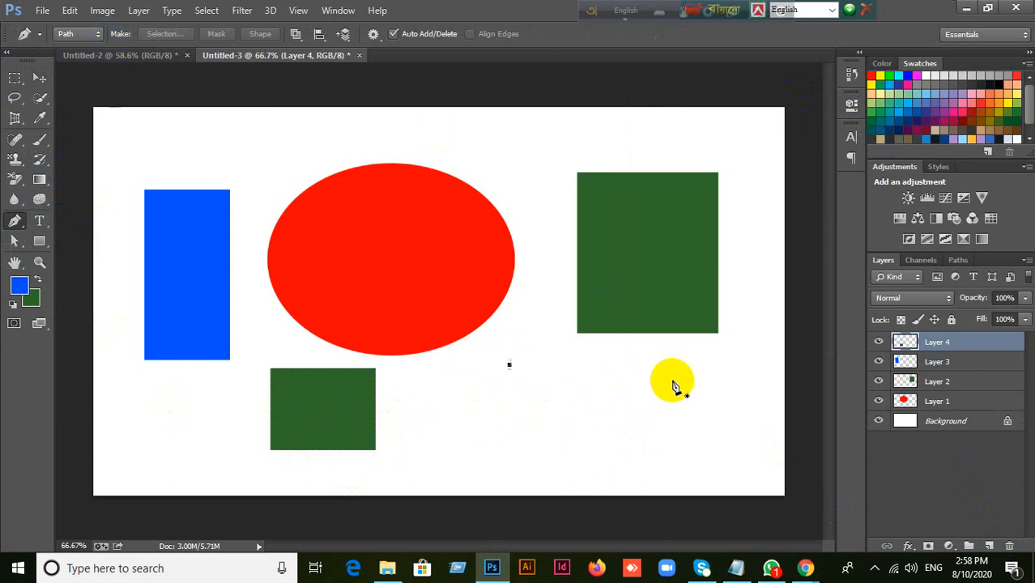
pyautogui.click(672, 380)
pyautogui.click(461, 458)
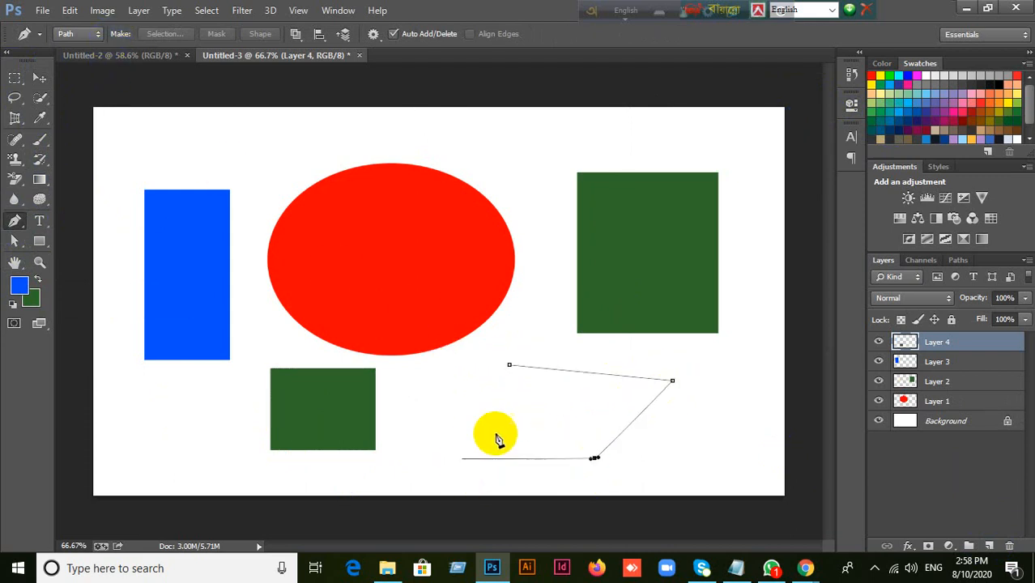
pyautogui.click(536, 410)
pyautogui.click(463, 400)
pyautogui.click(508, 365)
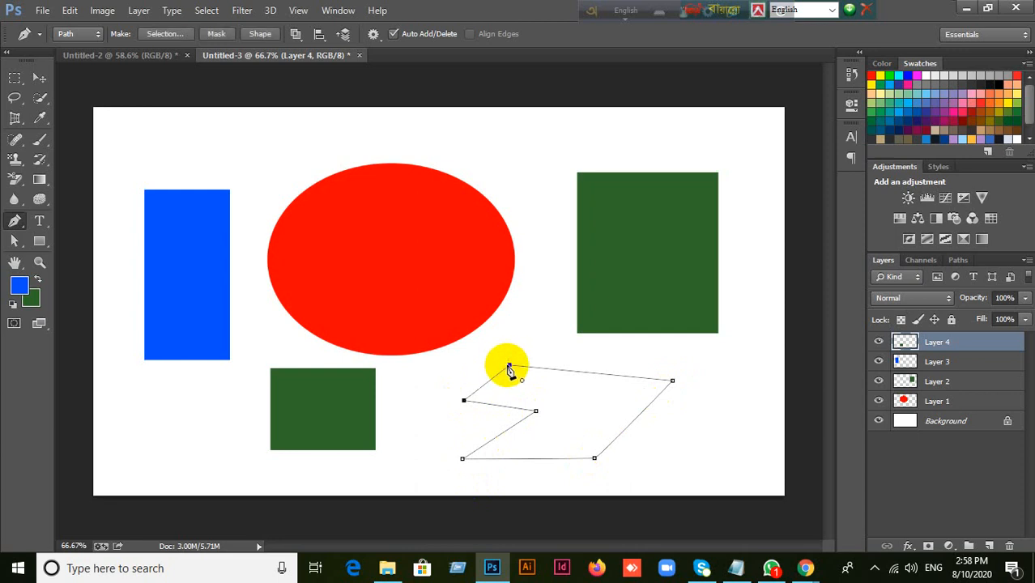
# Convert the polygon path to a selection, fill it with a bright green foreground color on a new layer, and deselect.
pyautogui.hotkey('ctrl', 'Return')
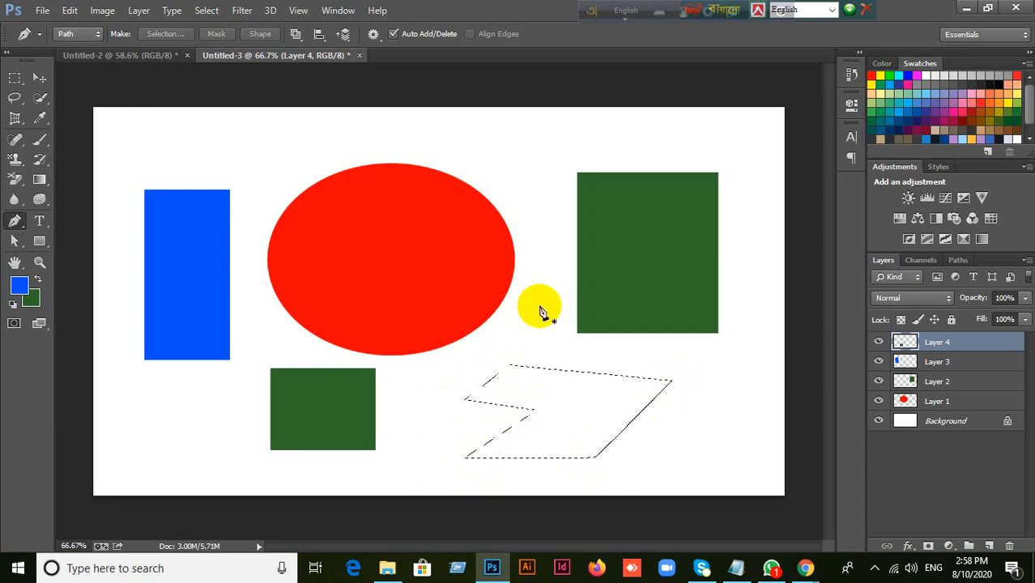
pyautogui.click(986, 546)
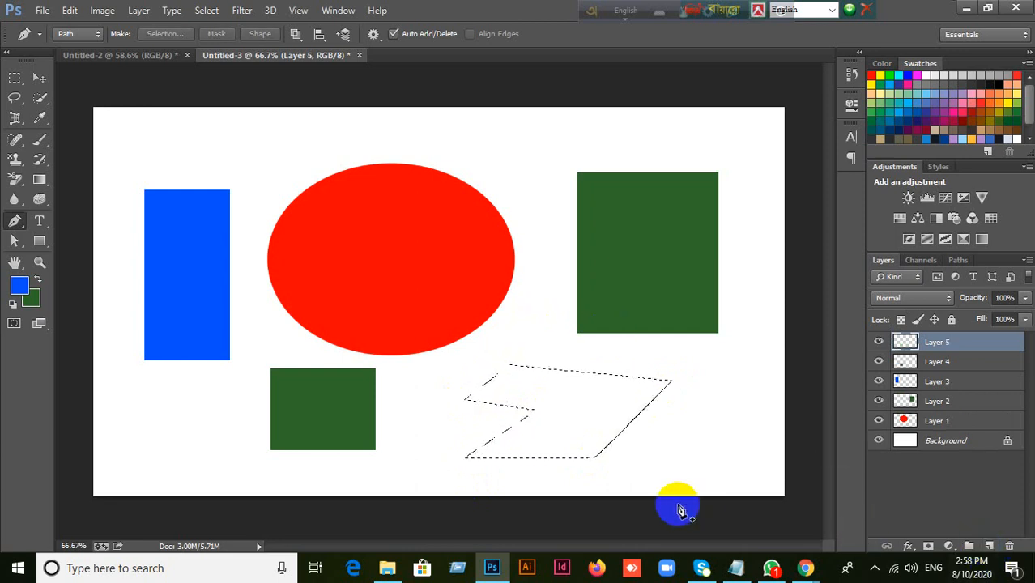
pyautogui.click(36, 280)
pyautogui.click(36, 281)
pyautogui.click(20, 285)
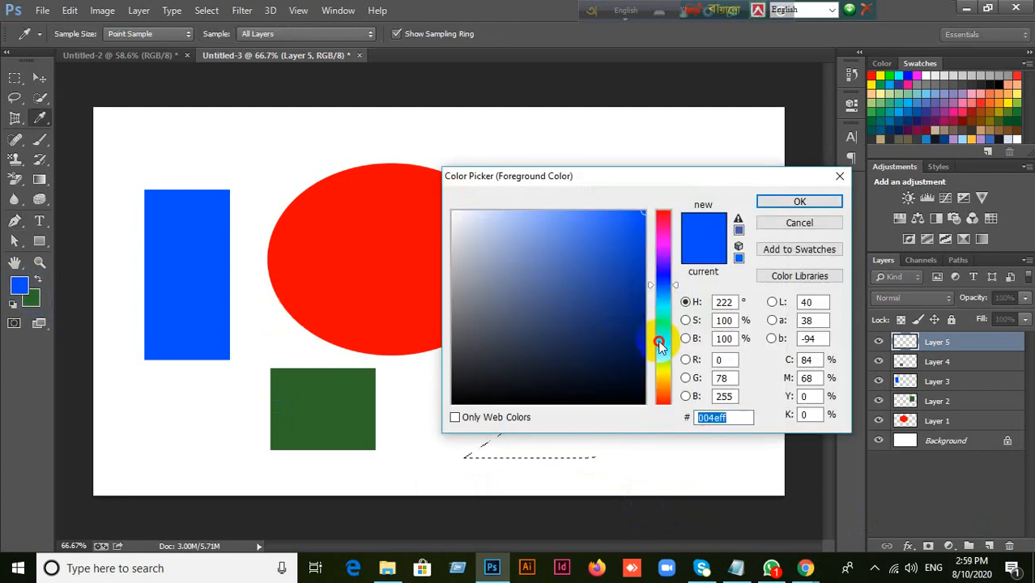
pyautogui.click(663, 357)
pyautogui.click(784, 201)
pyautogui.press('p')
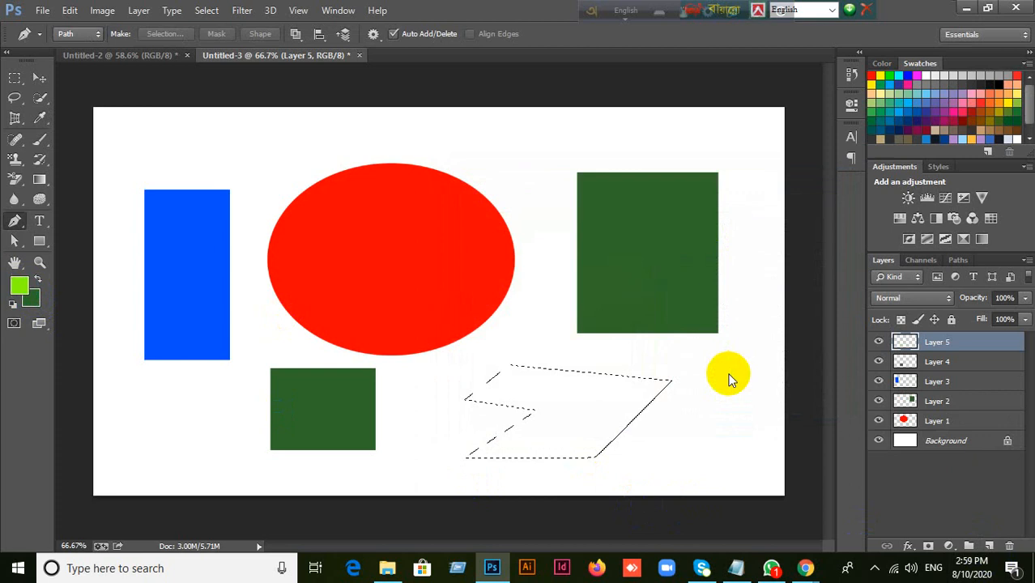
pyautogui.hotkey('alt', 'BackSpace')
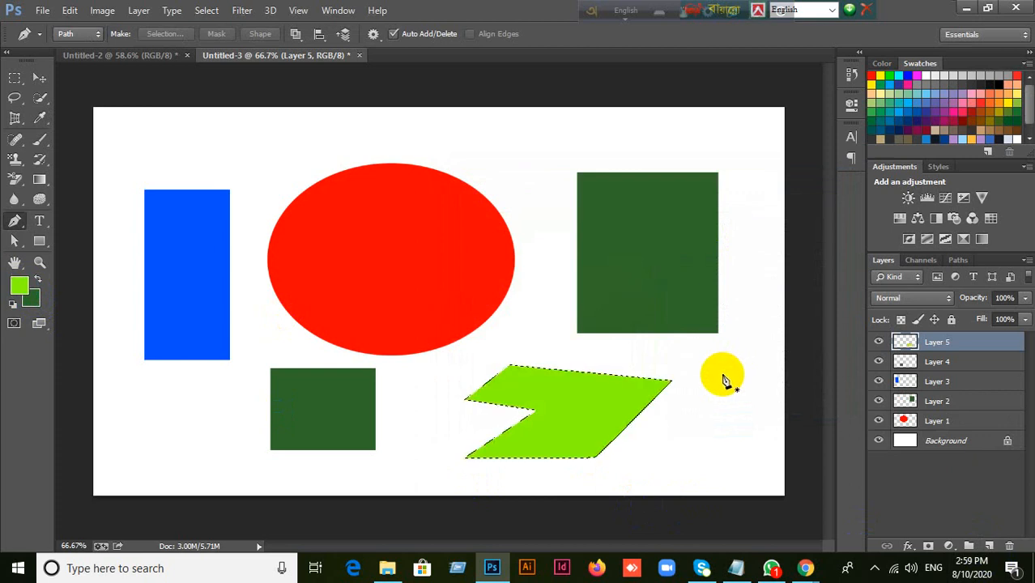
pyautogui.hotkey('ctrl', 'd')
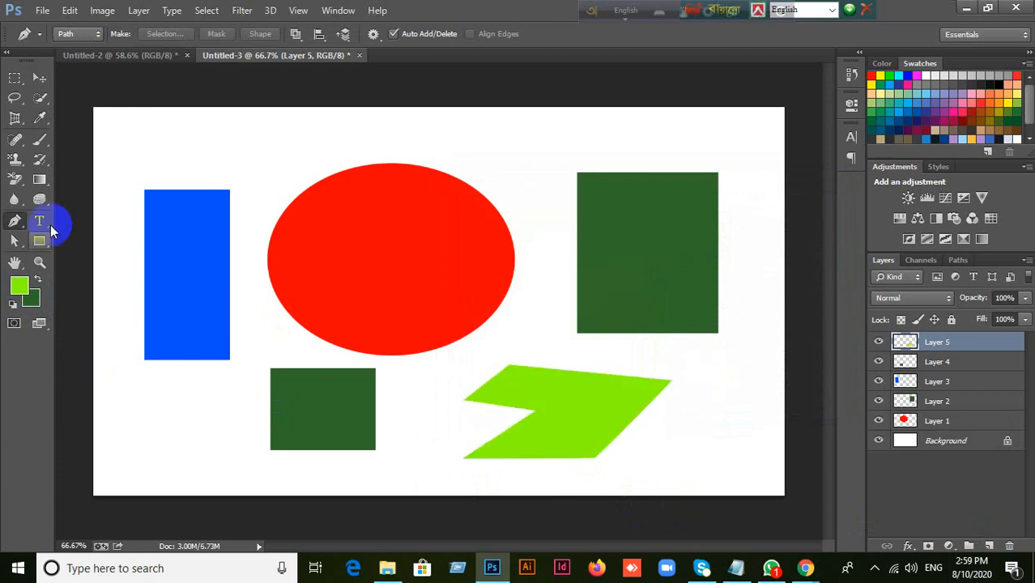
# Select Layer 1 through Layer 5 and delete them, keeping only the Background layer.
pyautogui.click(39, 77)
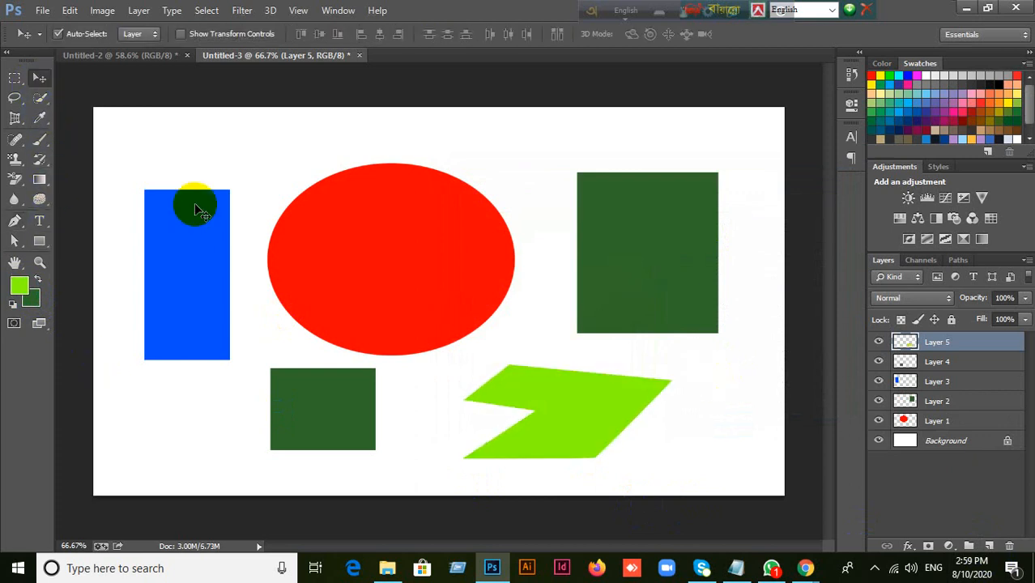
pyautogui.keyDown('shift'); pyautogui.click(974, 421); pyautogui.keyUp('shift')
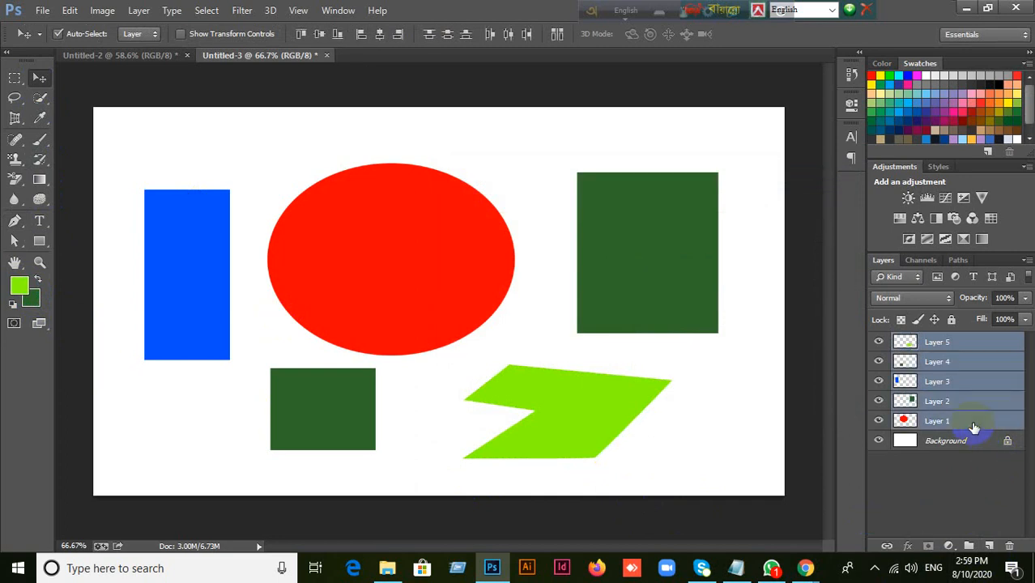
pyautogui.press('Delete')
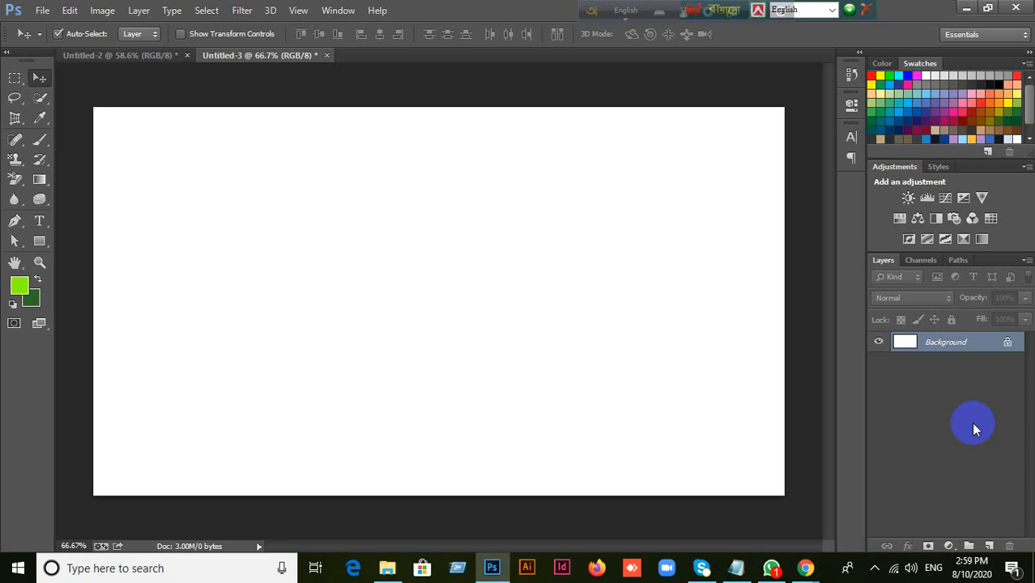
pyautogui.click(25, 225)
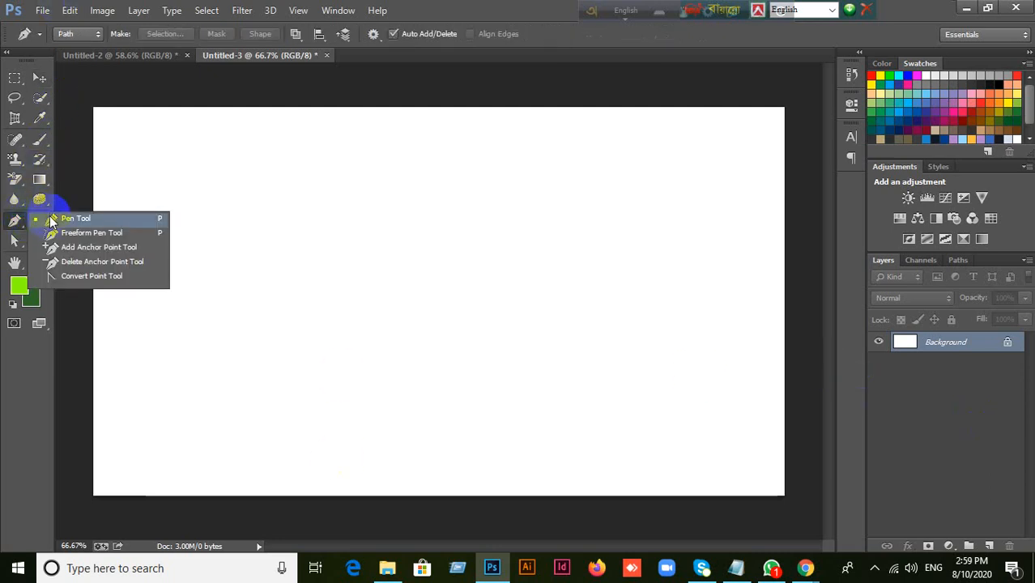
pyautogui.click(52, 220)
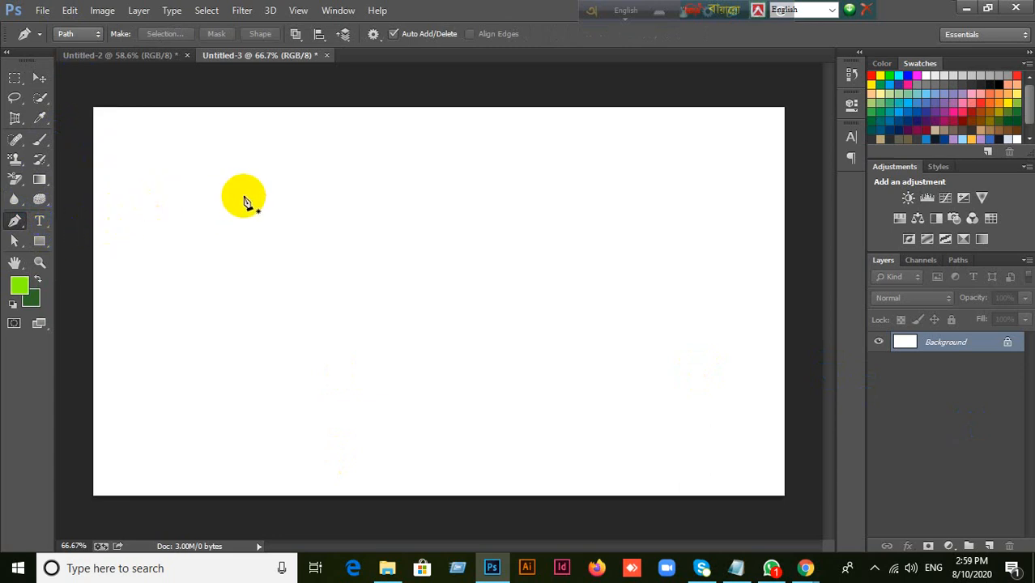
pyautogui.click(41, 81)
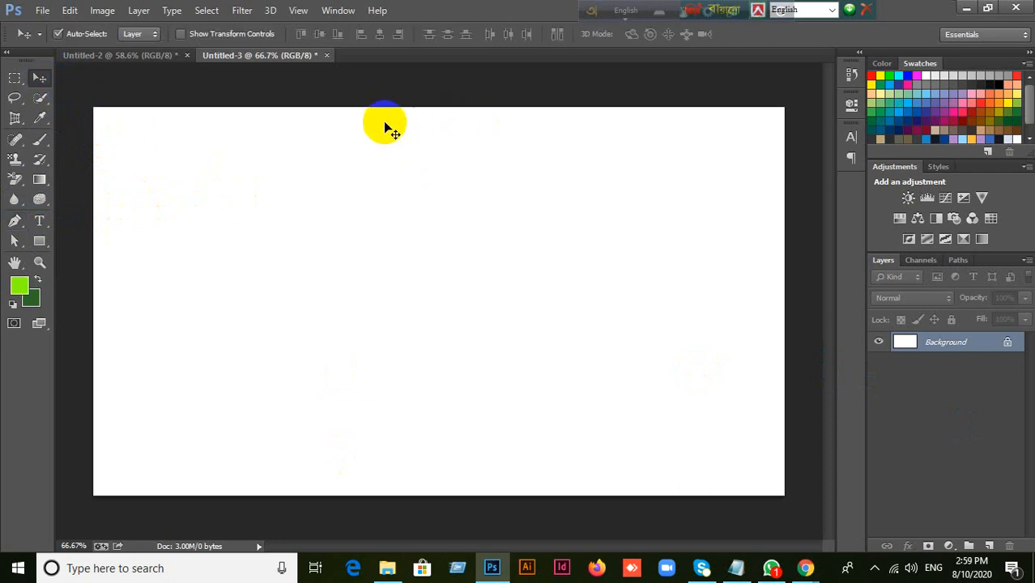
# Close Untitled-3 without saving and create a new white document 700 × 700 pixels at 72 pixels/inch.
pyautogui.click(327, 56)
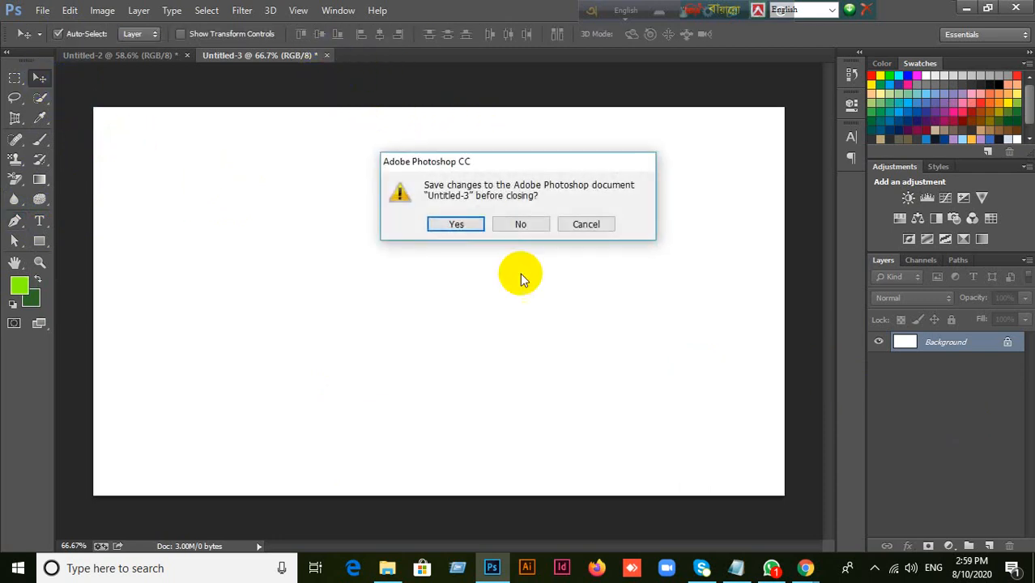
pyautogui.click(527, 233)
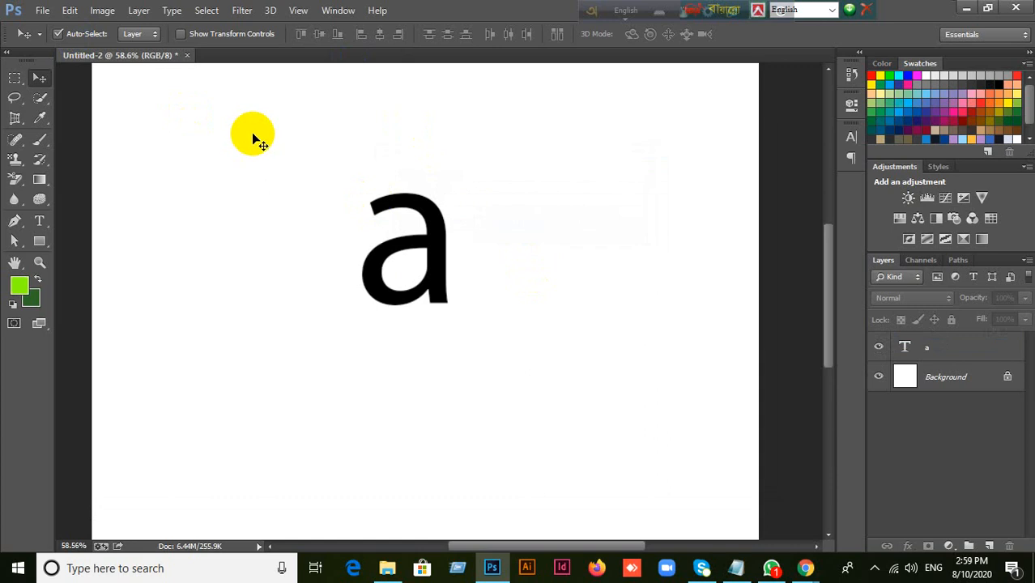
pyautogui.click(42, 9)
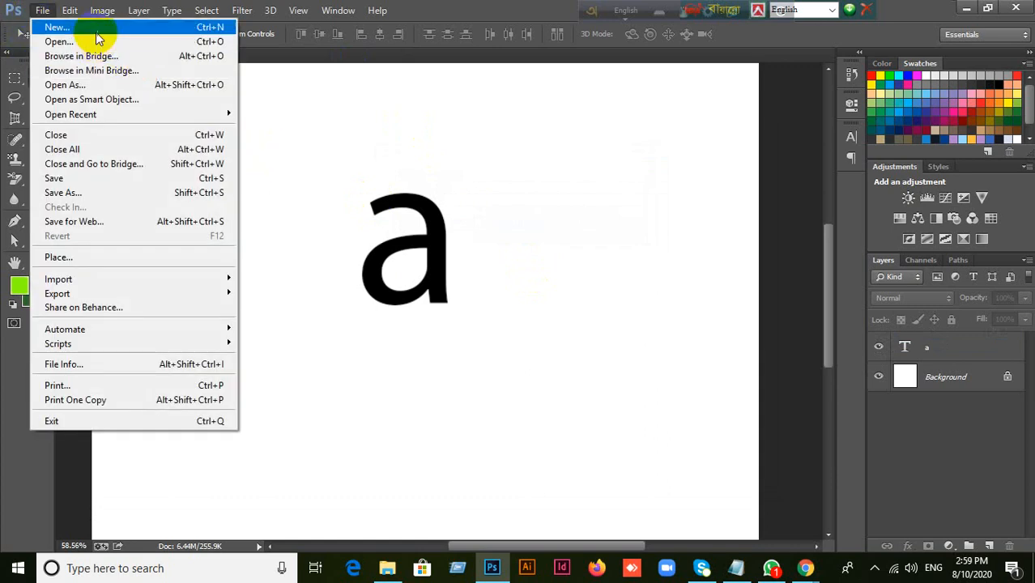
pyautogui.press('Escape')
pyautogui.hotkey('ctrl', 'n')
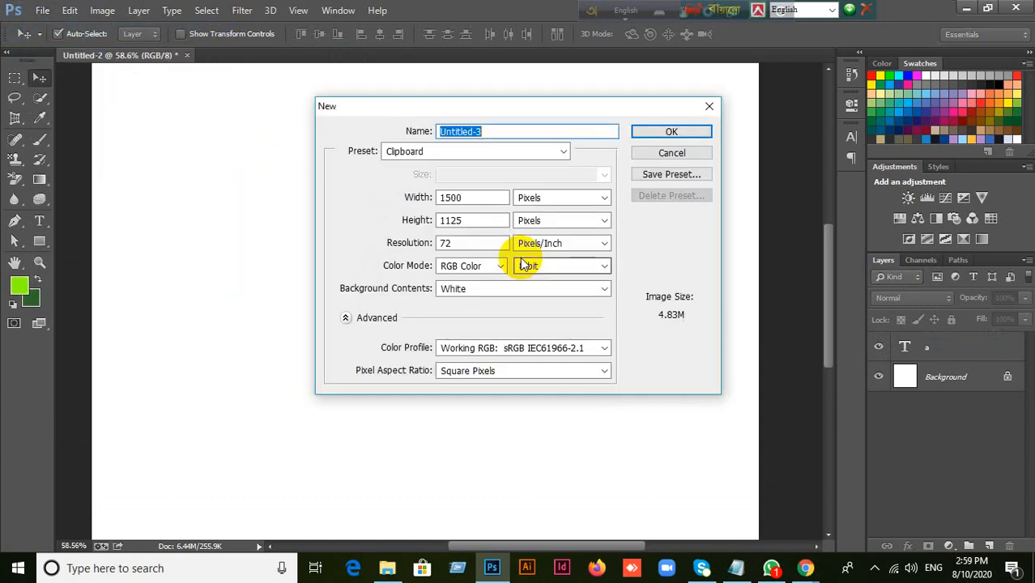
pyautogui.doubleClick(449, 198)
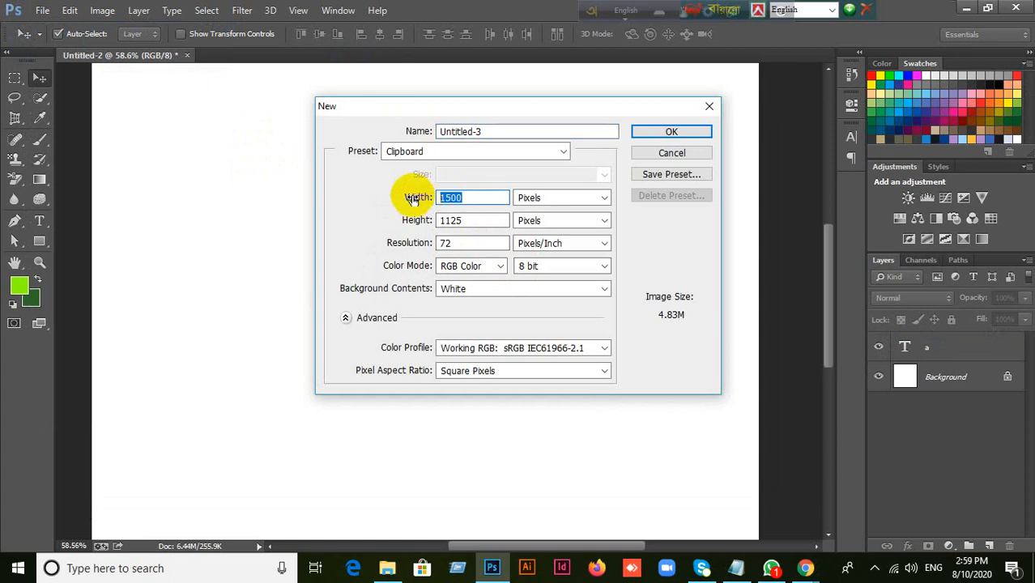
pyautogui.write('700')
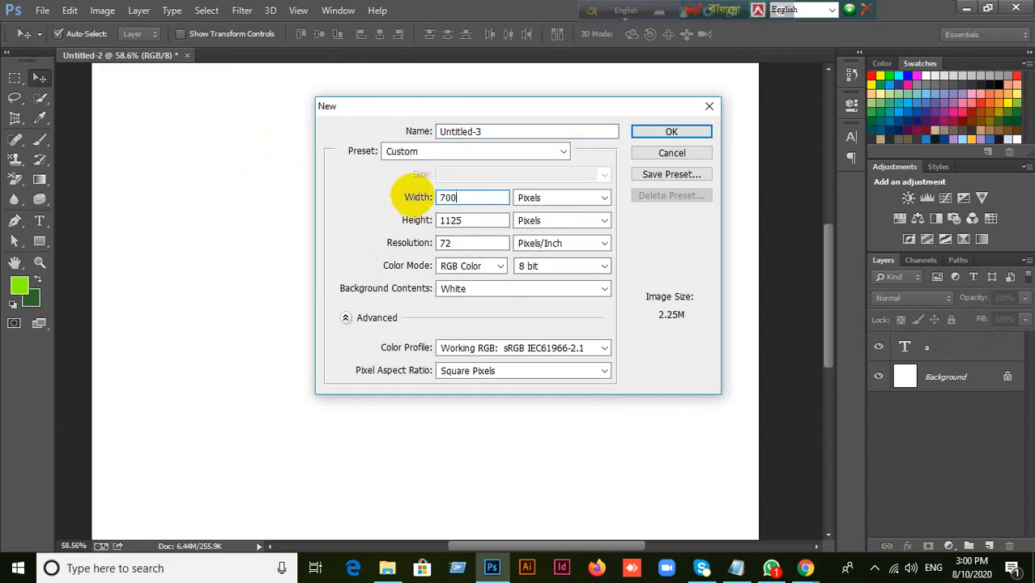
pyautogui.doubleClick(459, 221)
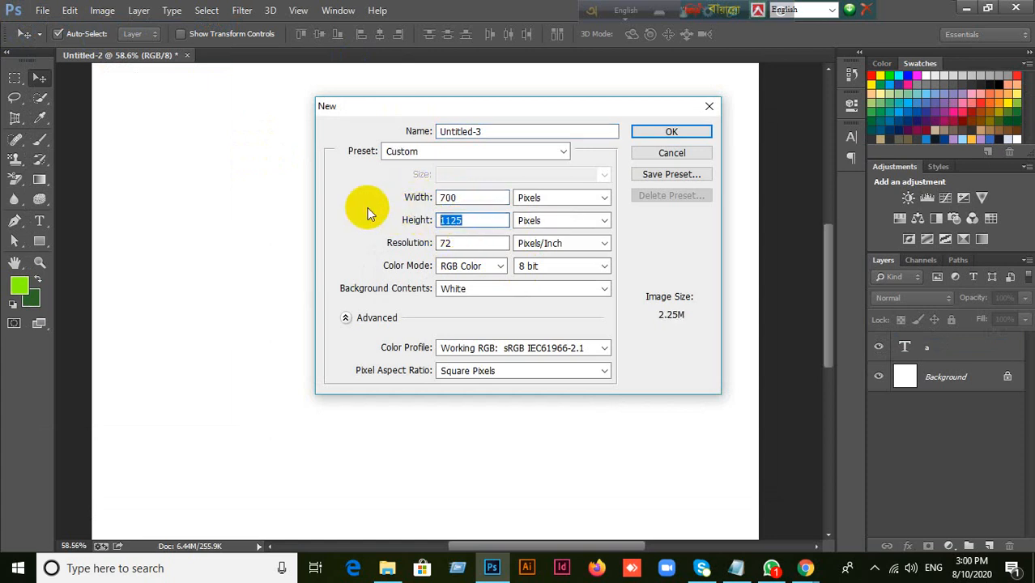
pyautogui.write('700')
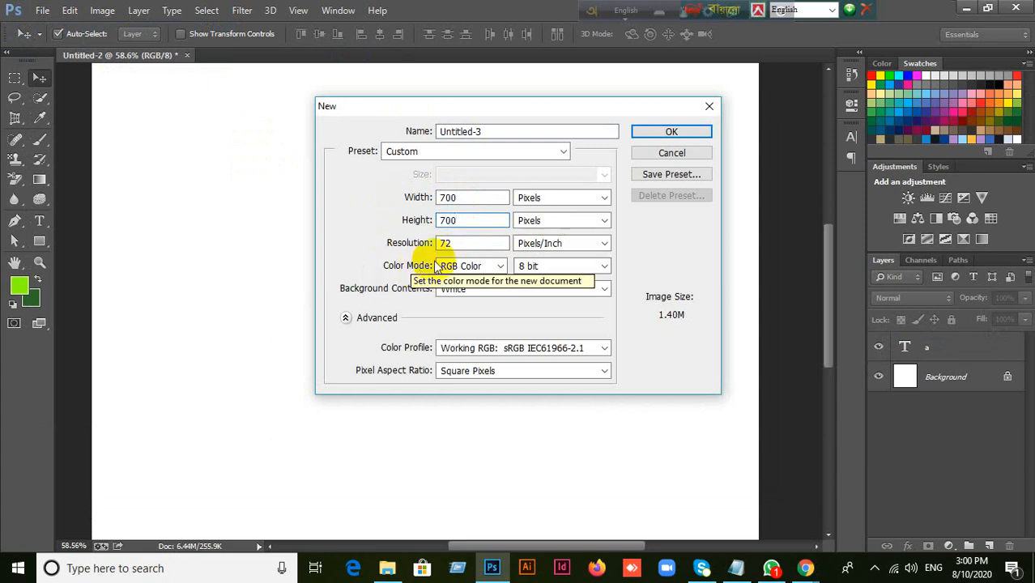
pyautogui.click(683, 132)
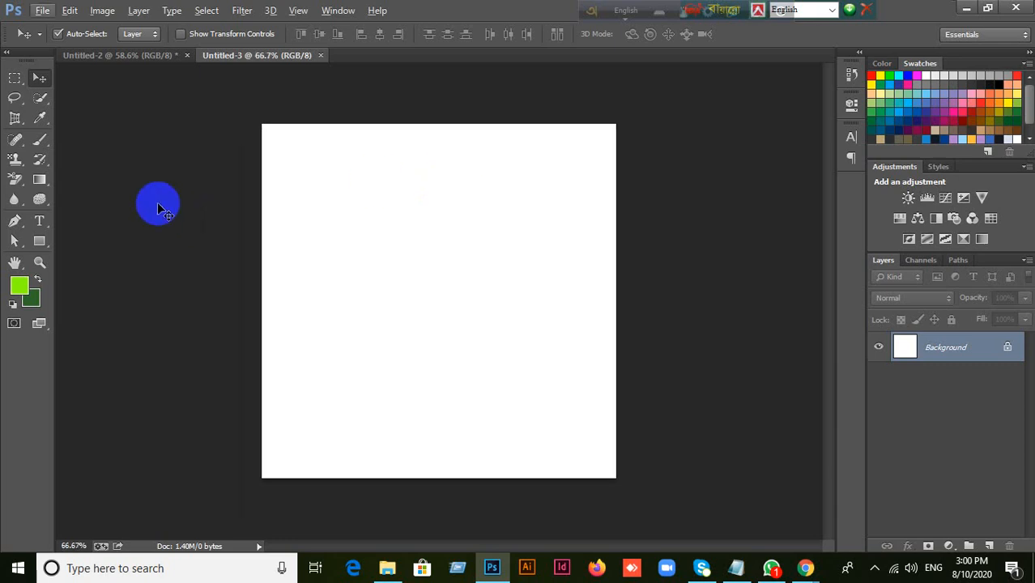
# Add a bright green letter "a" in Tahoma Regular at 500 pt and move it toward the middle of the canvas.
pyautogui.click(37, 224)
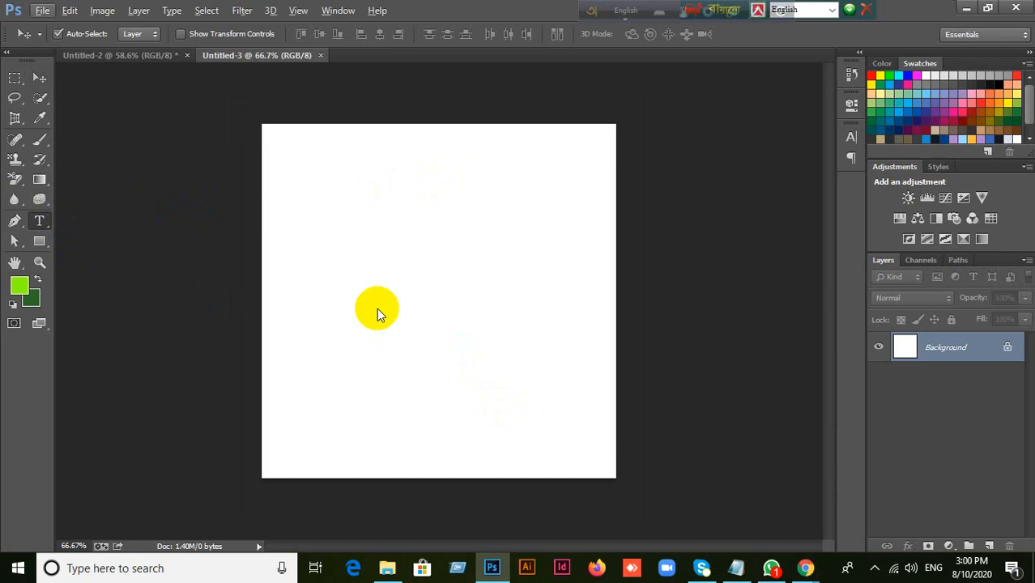
pyautogui.click(365, 270)
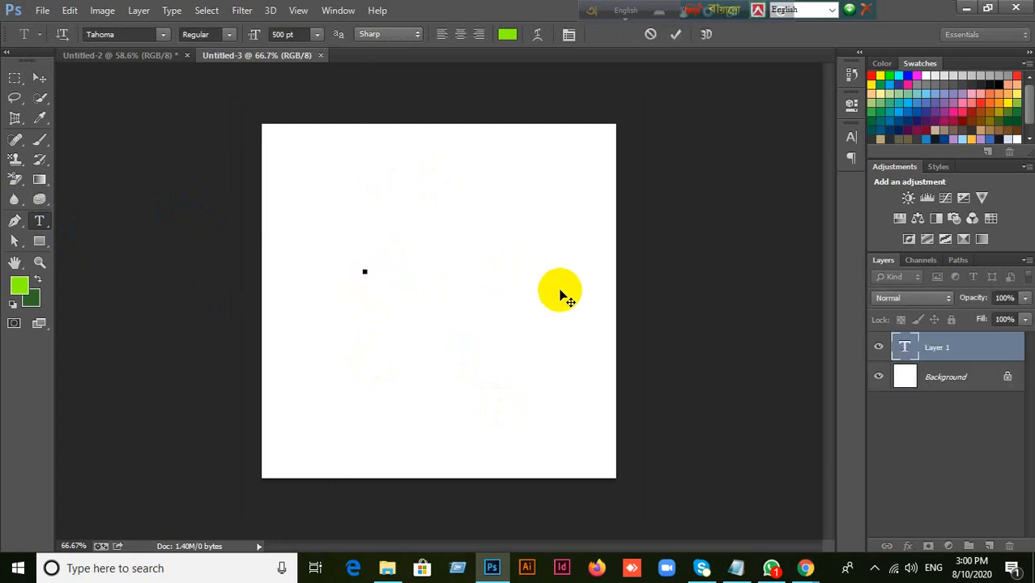
pyautogui.write('a')
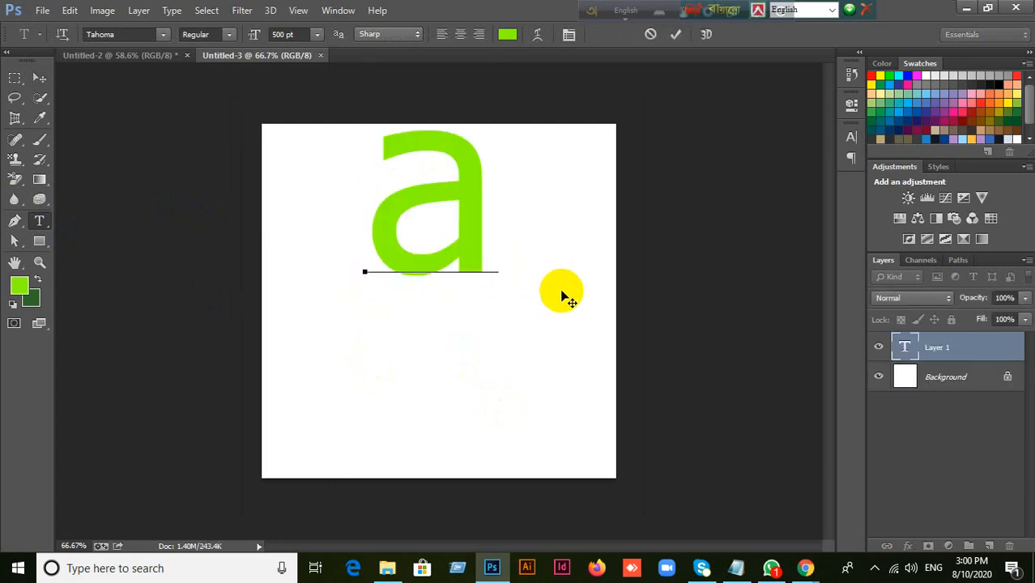
pyautogui.click(675, 34)
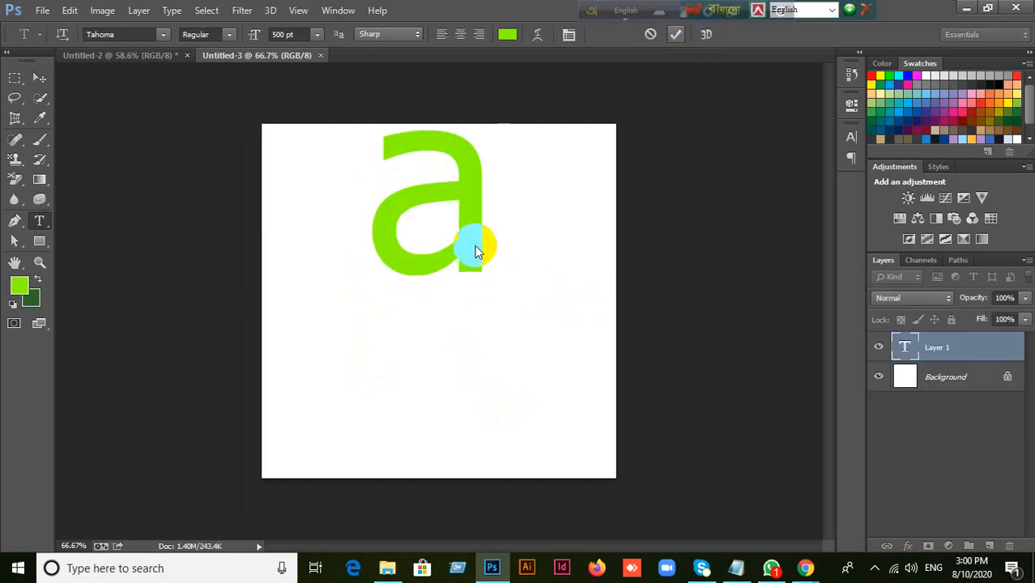
pyautogui.click(40, 78)
pyautogui.moveTo(474, 233); pyautogui.dragTo(493, 300)
pyautogui.scroll(2, 462, 337)
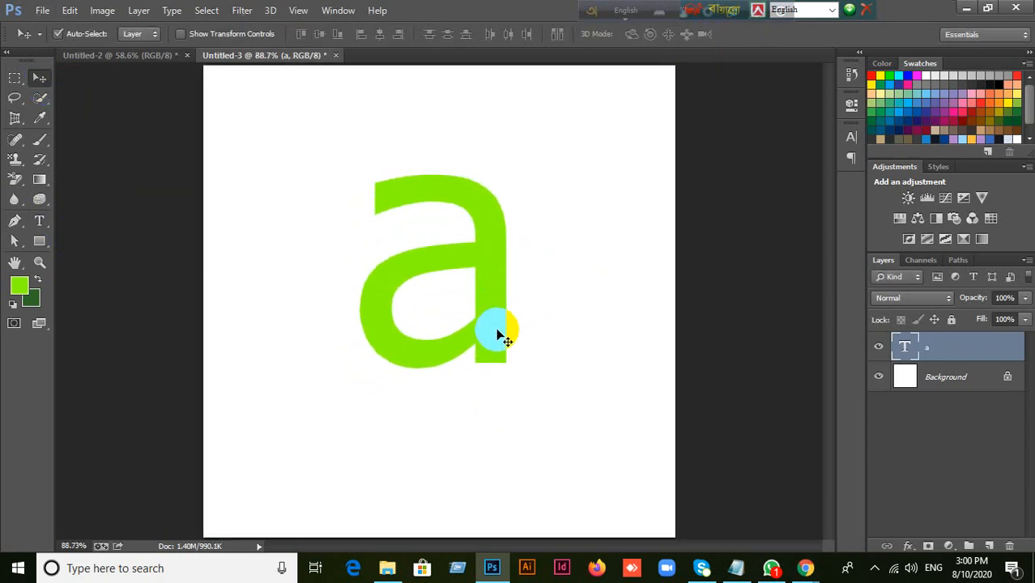
pyautogui.scroll(-1, 494, 330)
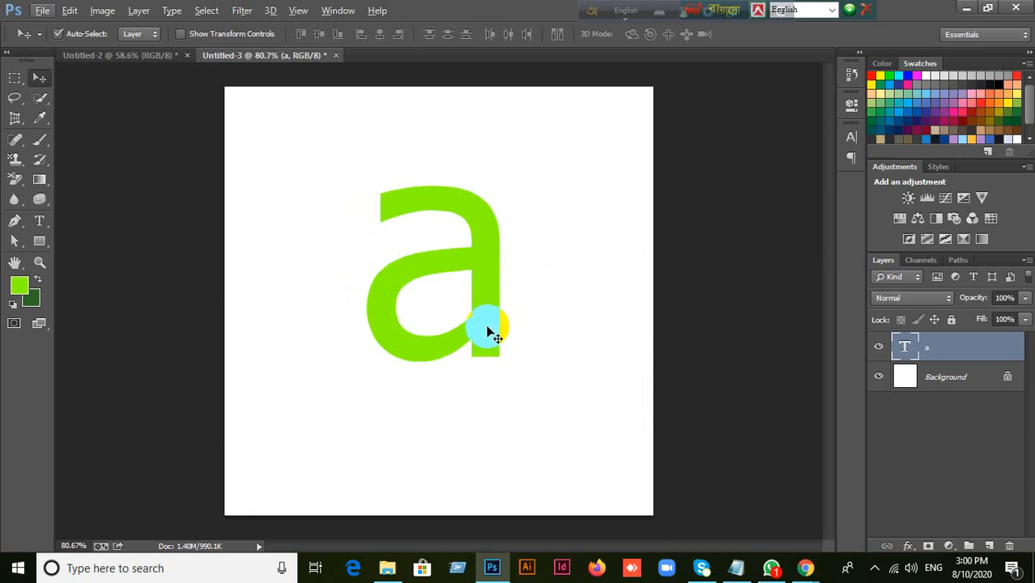
# Reposition the letter "a" slightly up and change its font to Myriad Pro.
pyautogui.click(860, 142)
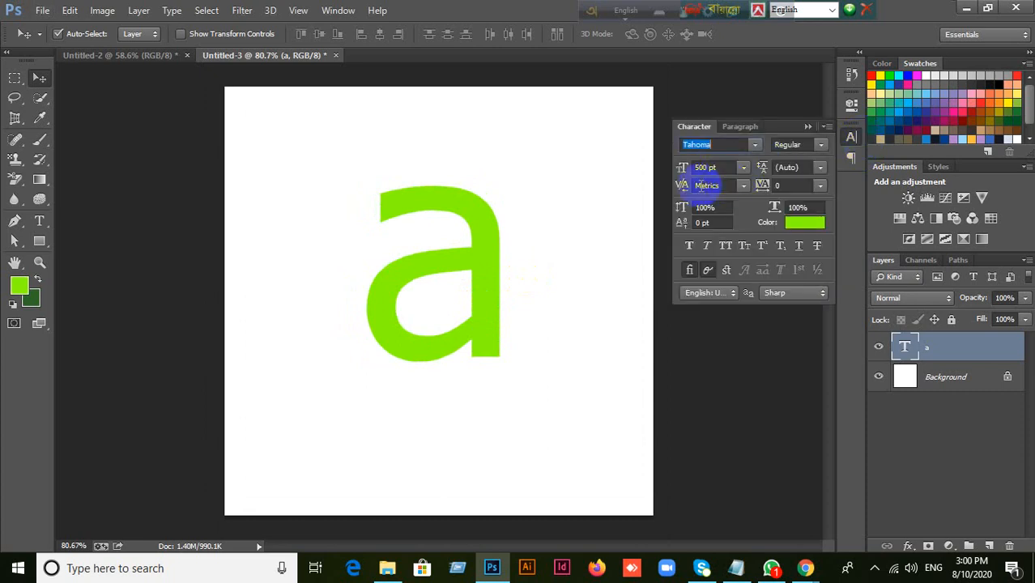
pyautogui.click(717, 167)
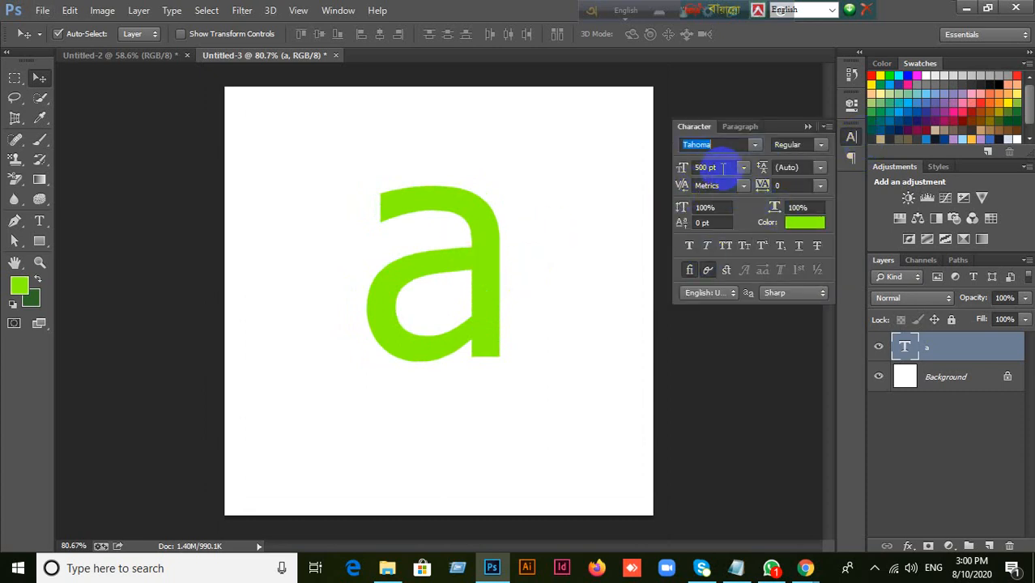
pyautogui.click(417, 196)
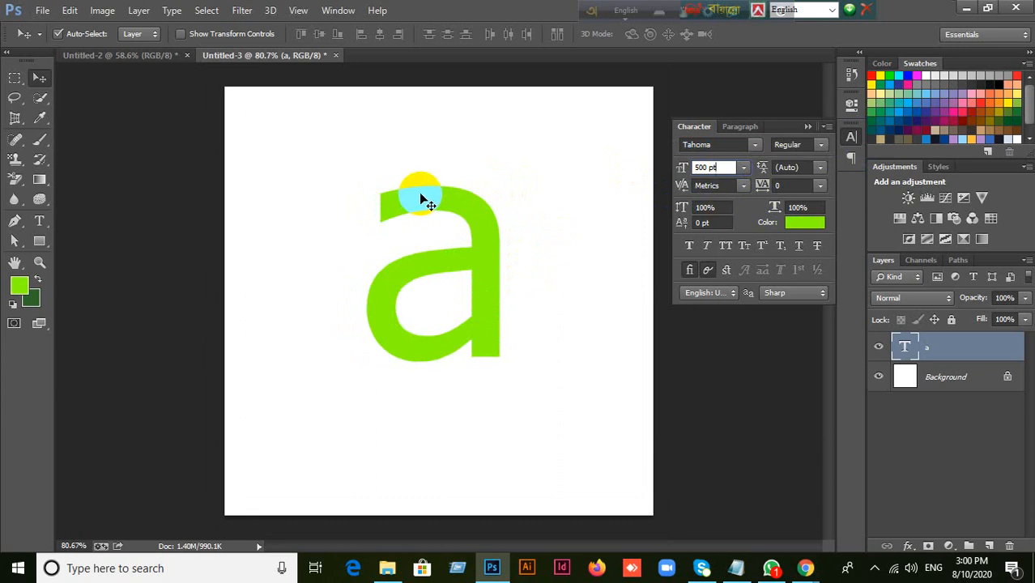
pyautogui.moveTo(420, 198); pyautogui.dragTo(442, 247)
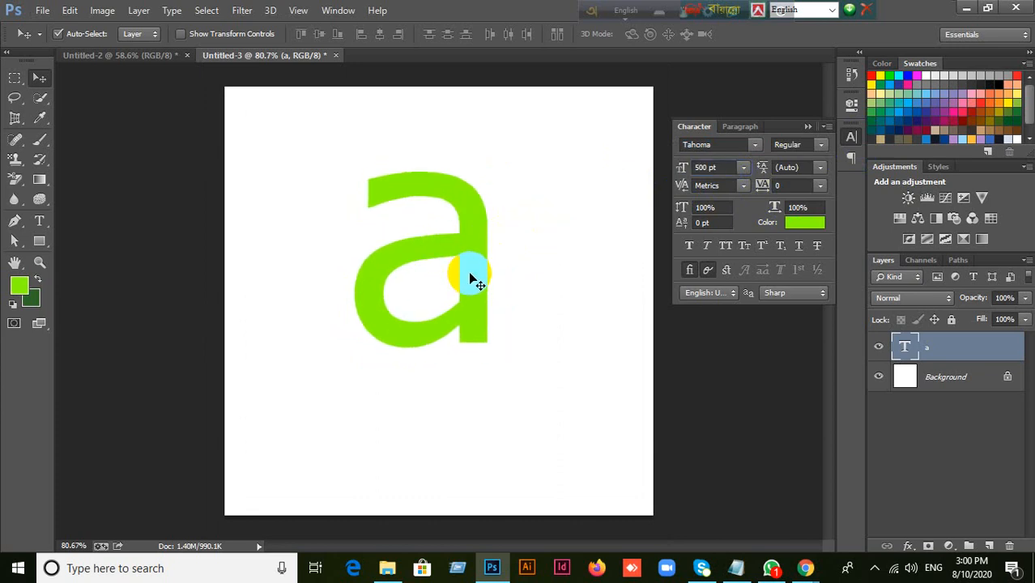
pyautogui.click(719, 143)
pyautogui.write('Myriad Pro')
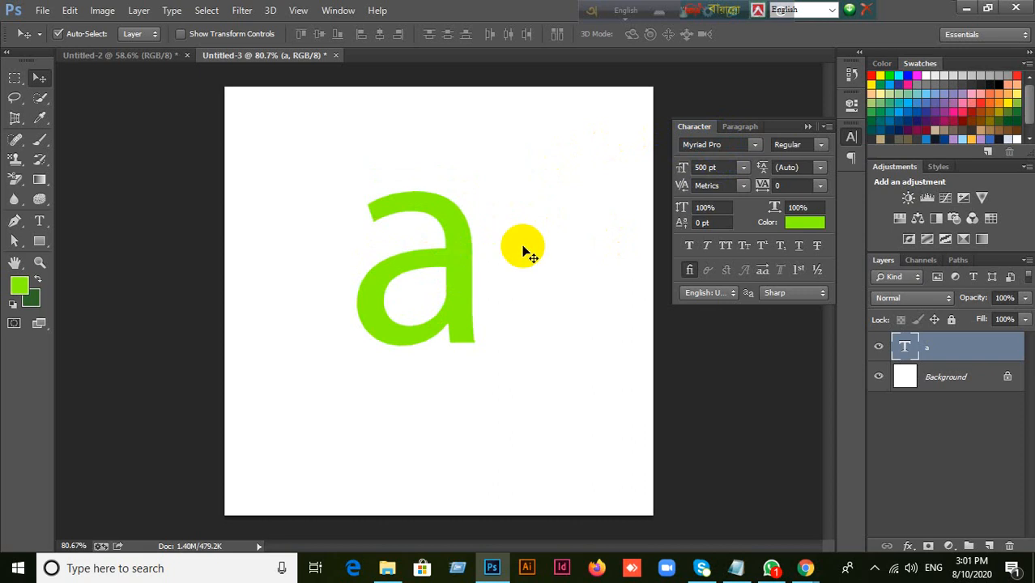
# Try a 600 pt font size on the letter "a", then set it back to 500 pt.
pyautogui.click(727, 169)
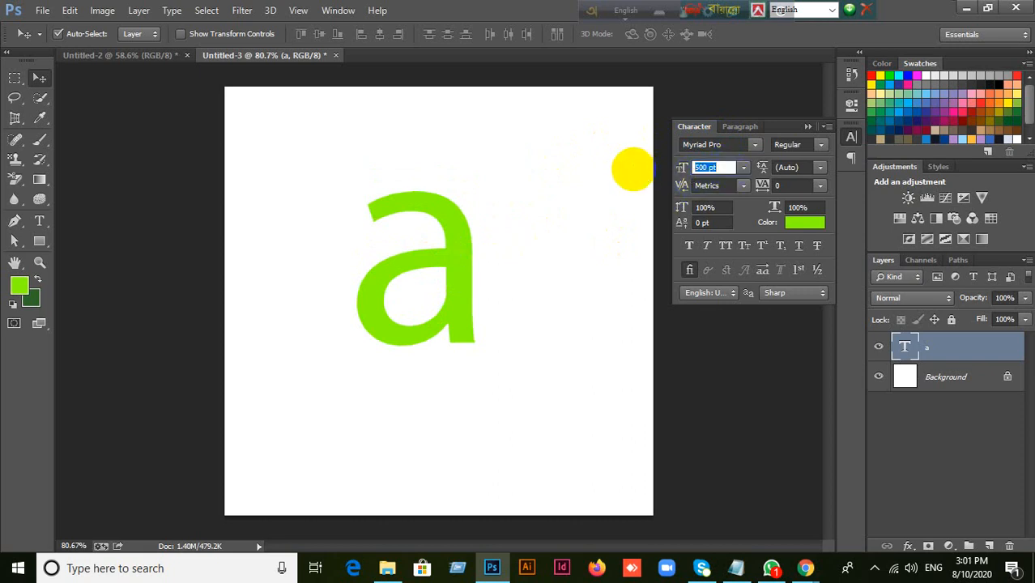
pyautogui.write('600')
pyautogui.press('Return')
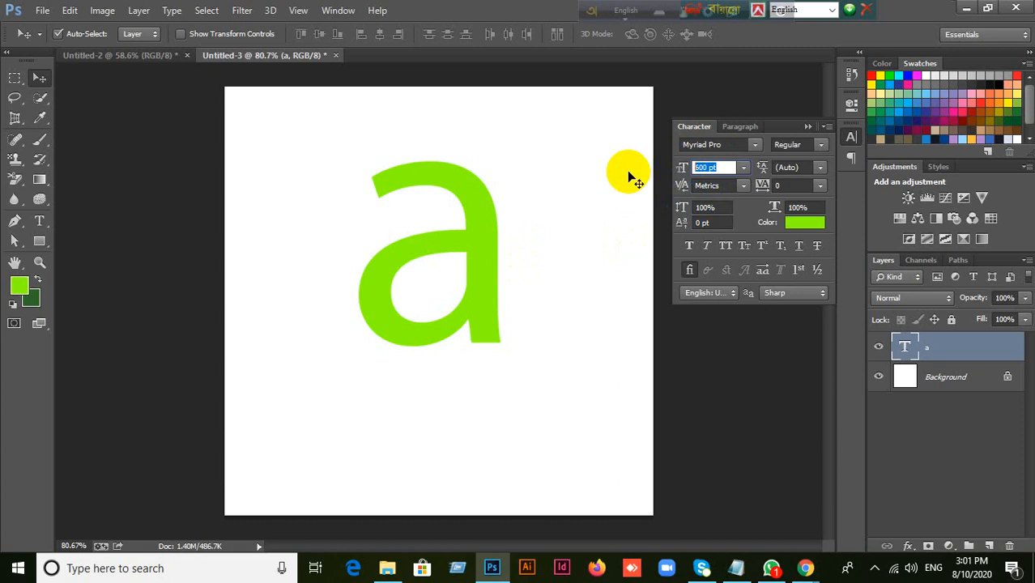
pyautogui.press('Return')
# Move the letter "a" slightly down and set its text color to yellow (fcff00), keeping the Regular style.
pyautogui.moveTo(455, 316); pyautogui.dragTo(448, 330)
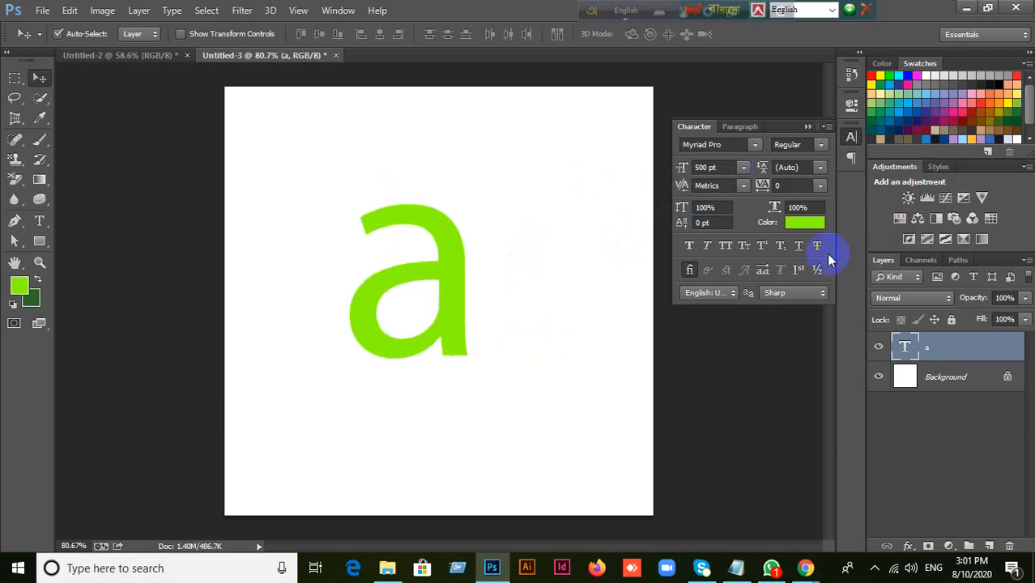
pyautogui.click(804, 222)
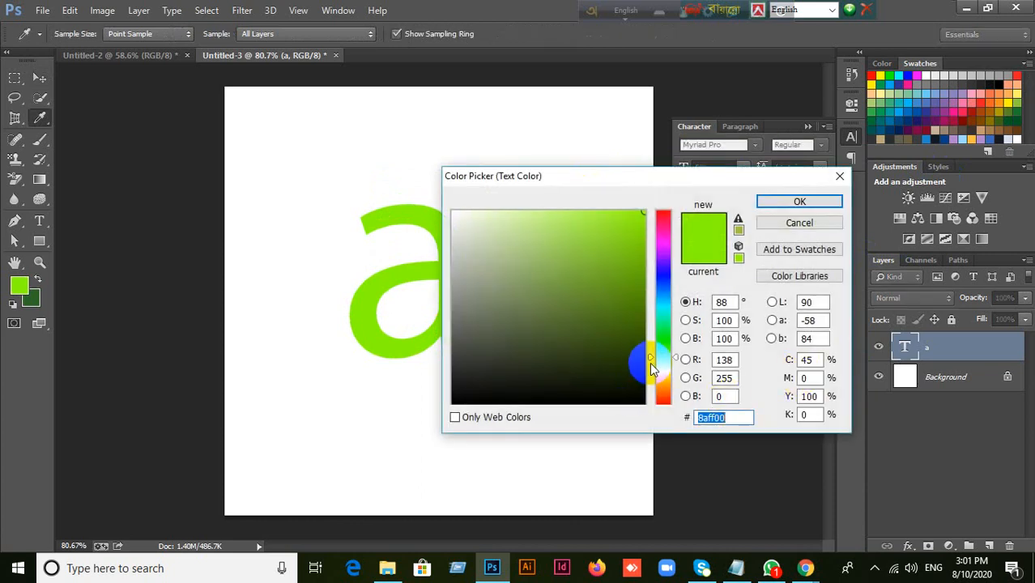
pyautogui.moveTo(654, 353); pyautogui.dragTo(650, 370)
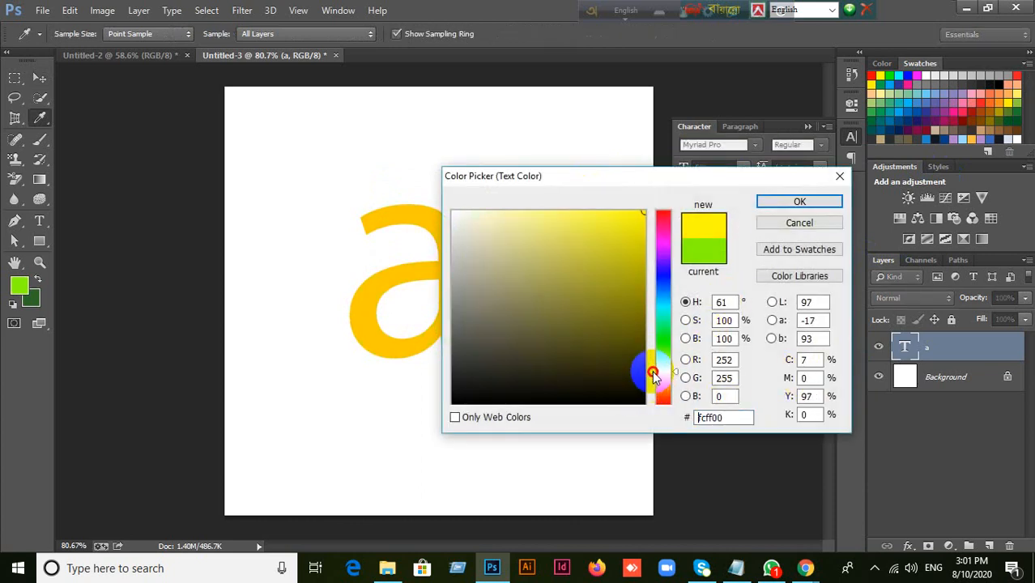
pyautogui.click(834, 202)
pyautogui.press('v')
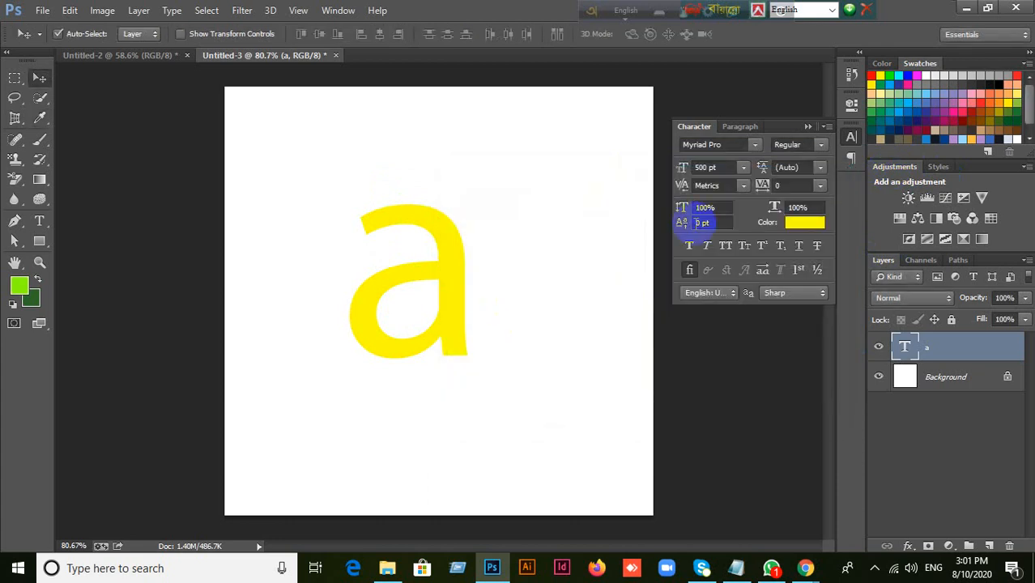
pyautogui.click(820, 145)
pyautogui.click(819, 145)
pyautogui.click(431, 332)
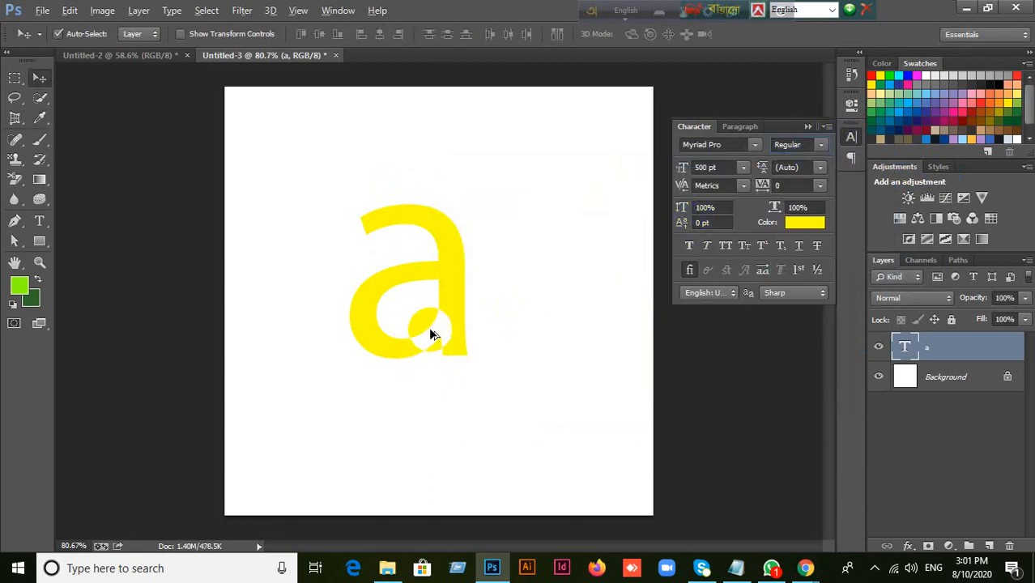
# Examine the edges of the letter's upper curved stroke at high magnification.
pyautogui.scroll(5, 433, 331)
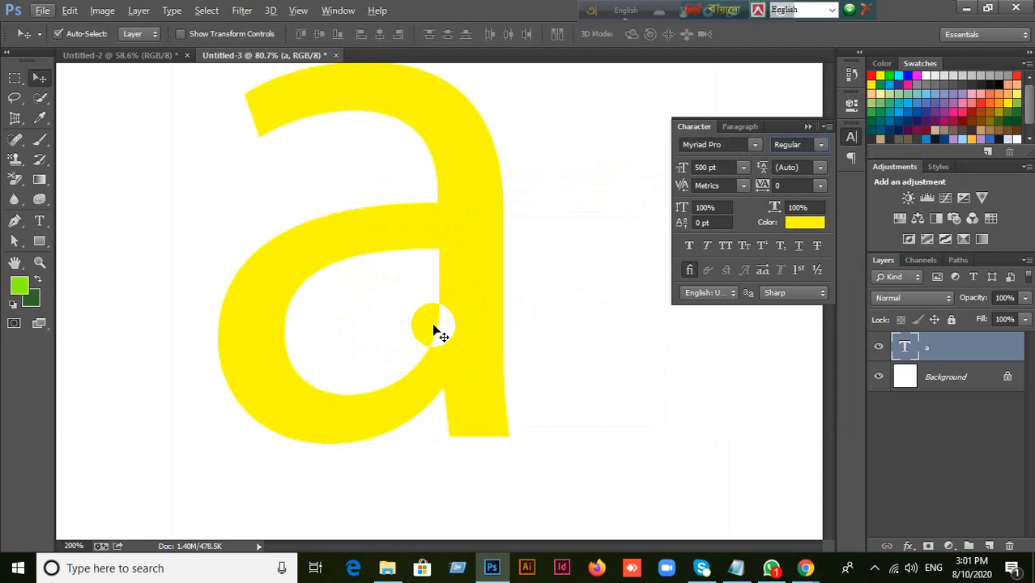
pyautogui.scroll(-1, 433, 332)
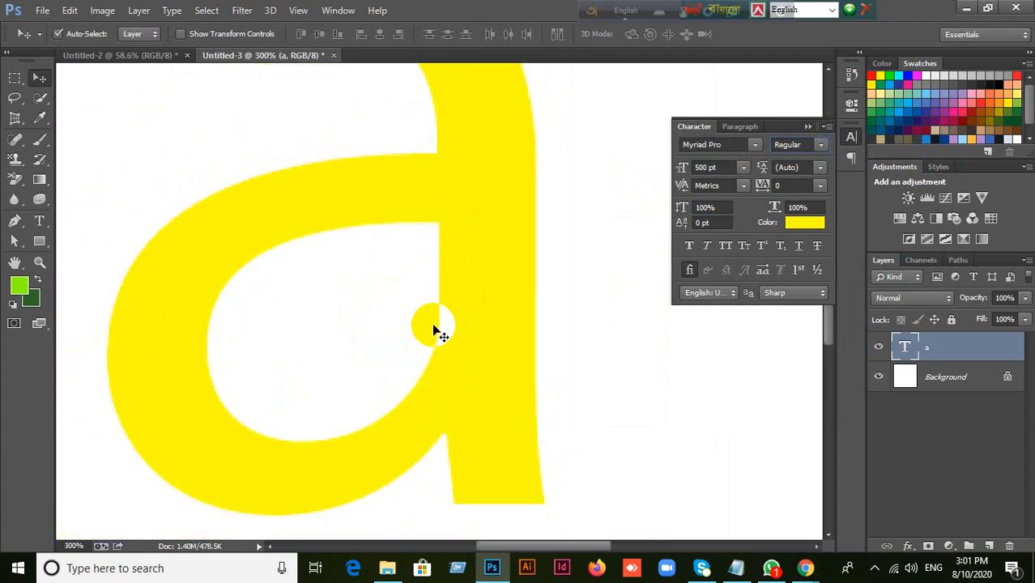
pyautogui.moveTo(404, 293); pyautogui.dragTo(462, 475)
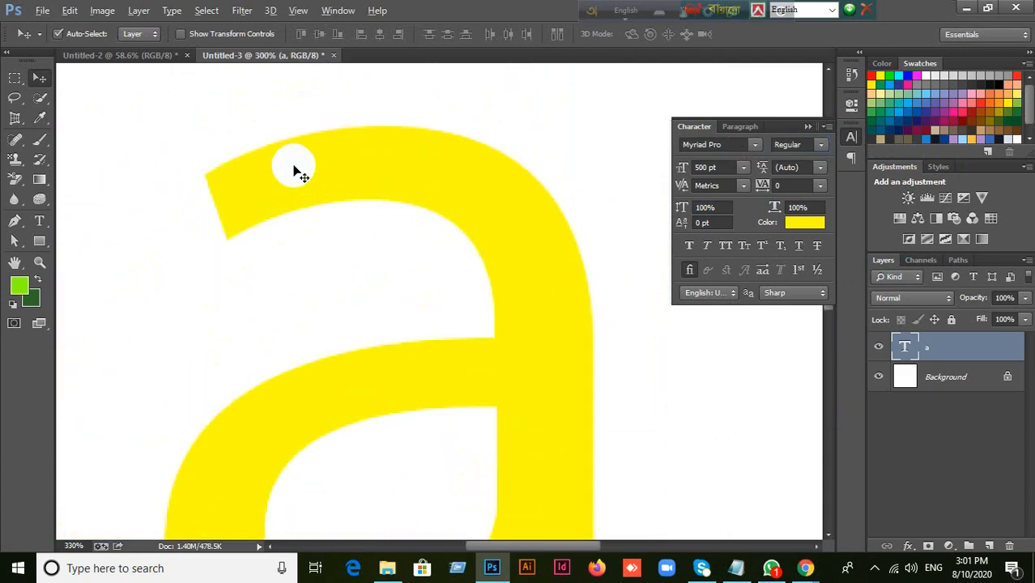
pyautogui.scroll(3, 294, 166)
pyautogui.scroll(-2, 294, 166)
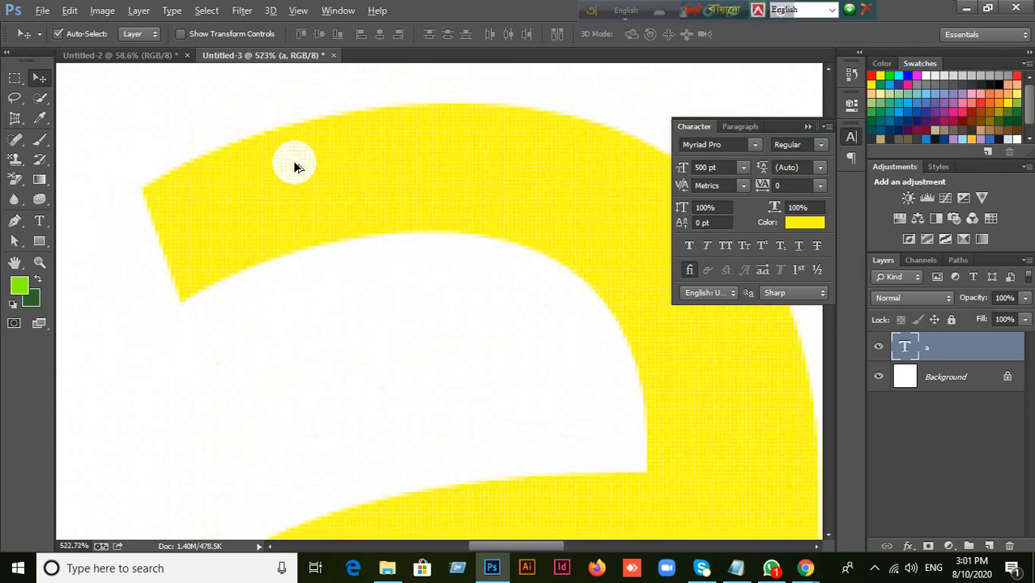
pyautogui.scroll(1, 294, 166)
pyautogui.scroll(-1, 293, 166)
pyautogui.scroll(-2, 294, 166)
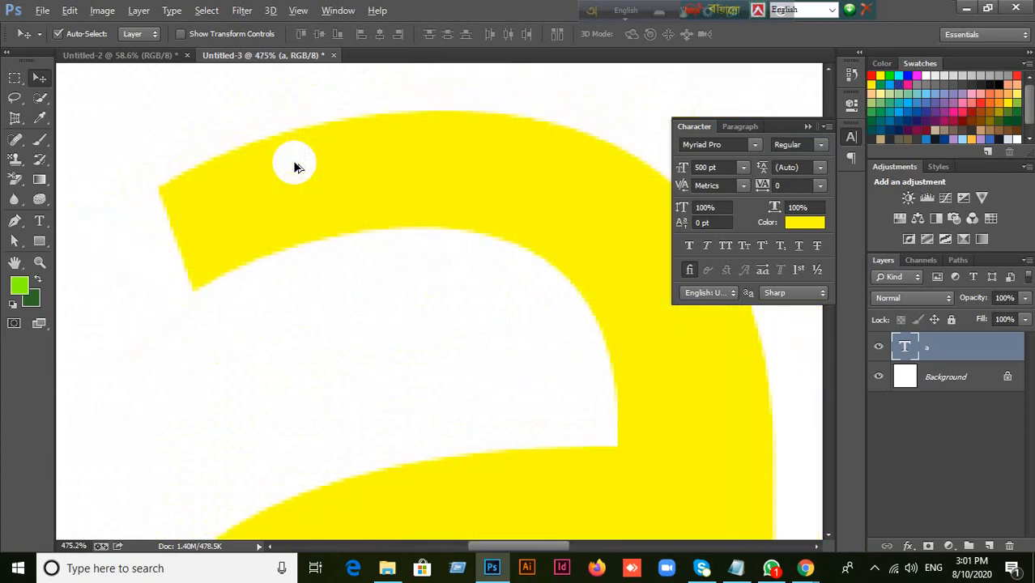
pyautogui.scroll(1, 294, 166)
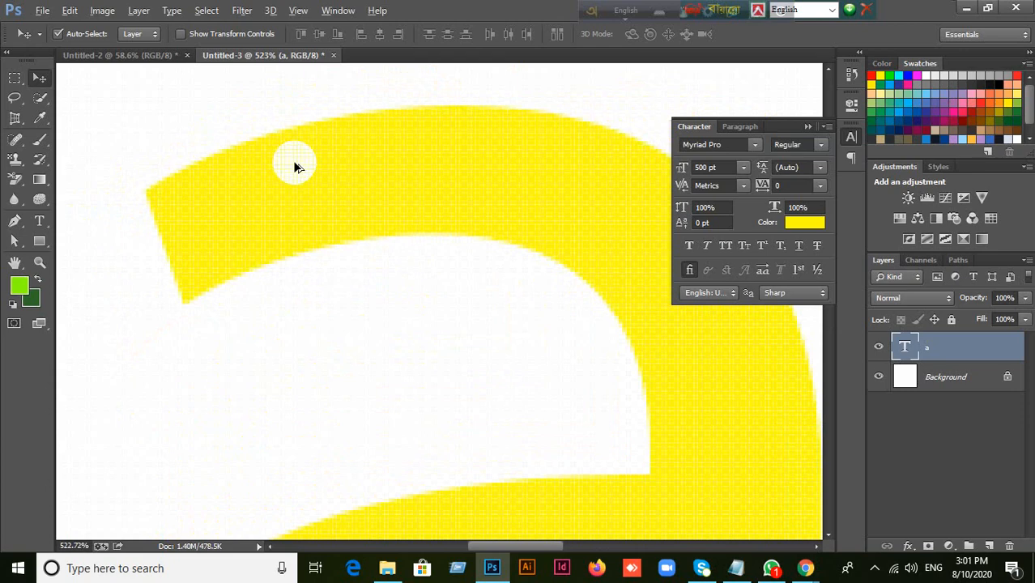
pyautogui.scroll(-2, 294, 166)
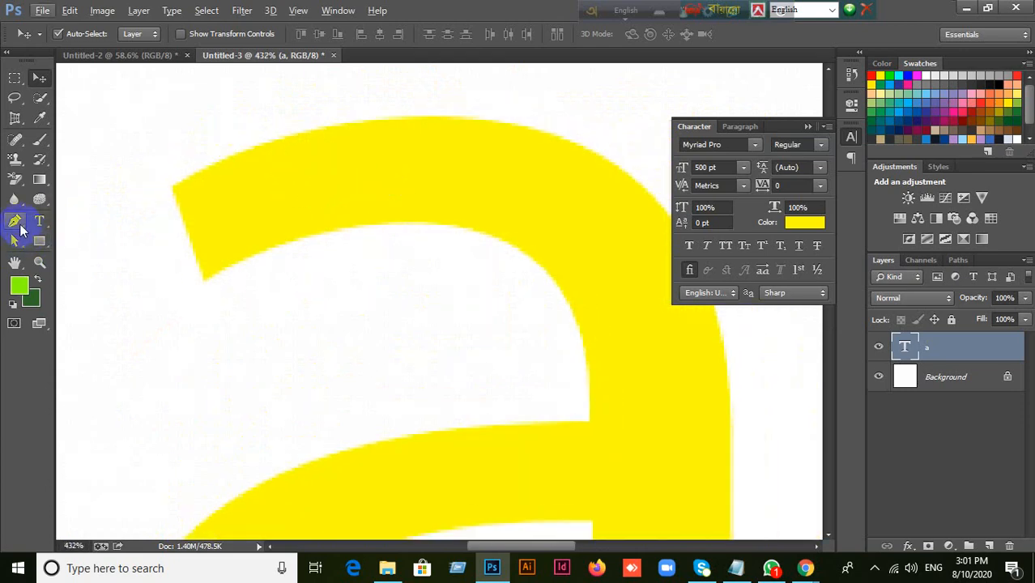
# Activate the Pen Tool and darken the letter's text color to olive yellow (b6b80c).
pyautogui.click(21, 230)
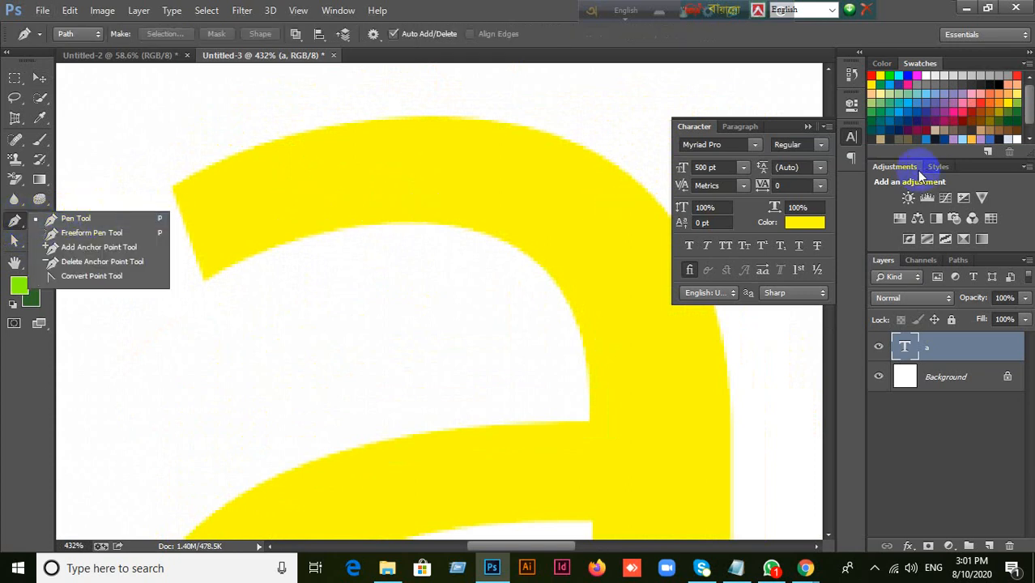
pyautogui.click(814, 226)
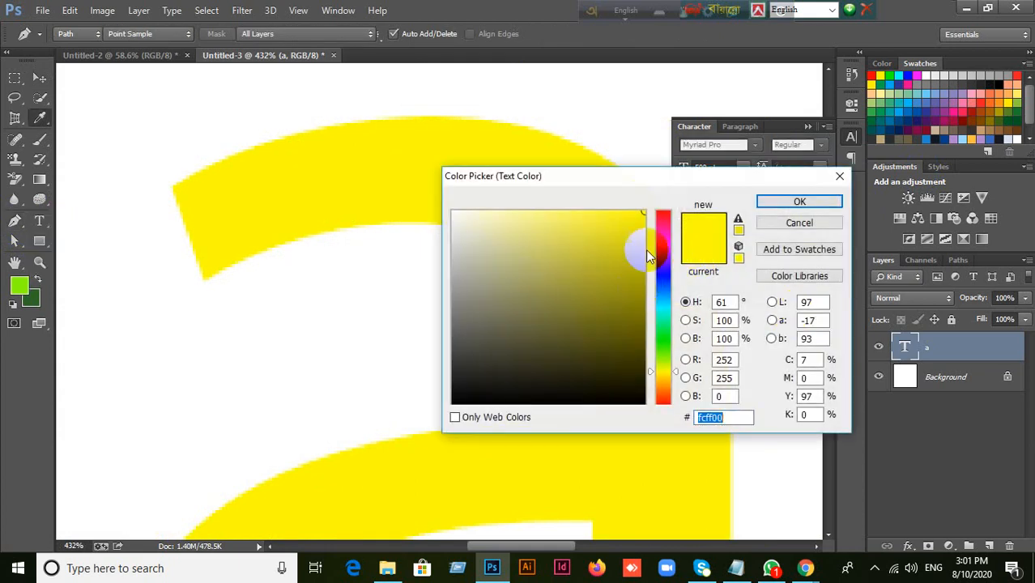
pyautogui.moveTo(642, 226); pyautogui.dragTo(638, 260)
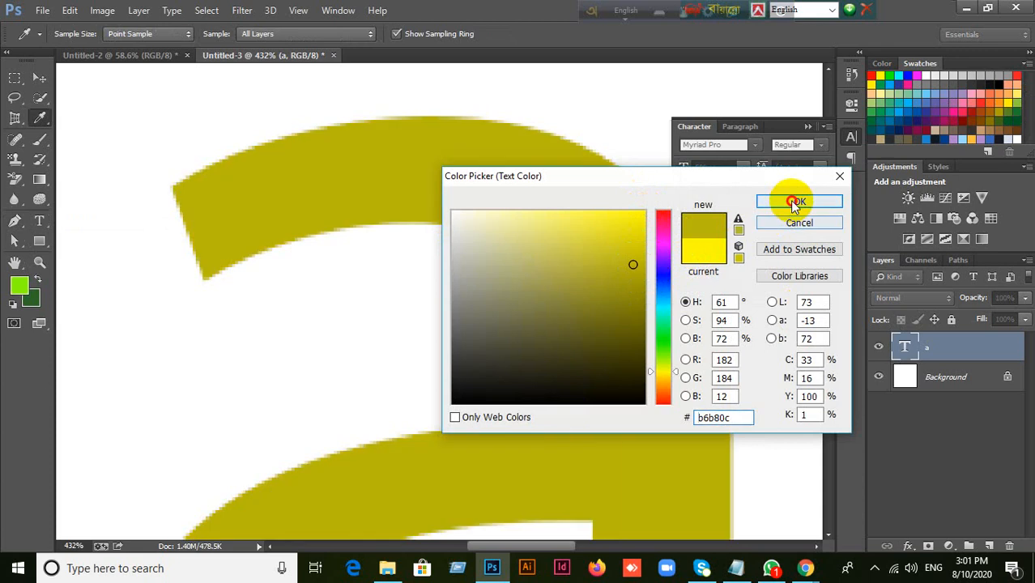
pyautogui.click(797, 203)
# Start the path with an anchor at the lower corner of the letter's upper stroke end.
pyautogui.scroll(-5, 540, 261)
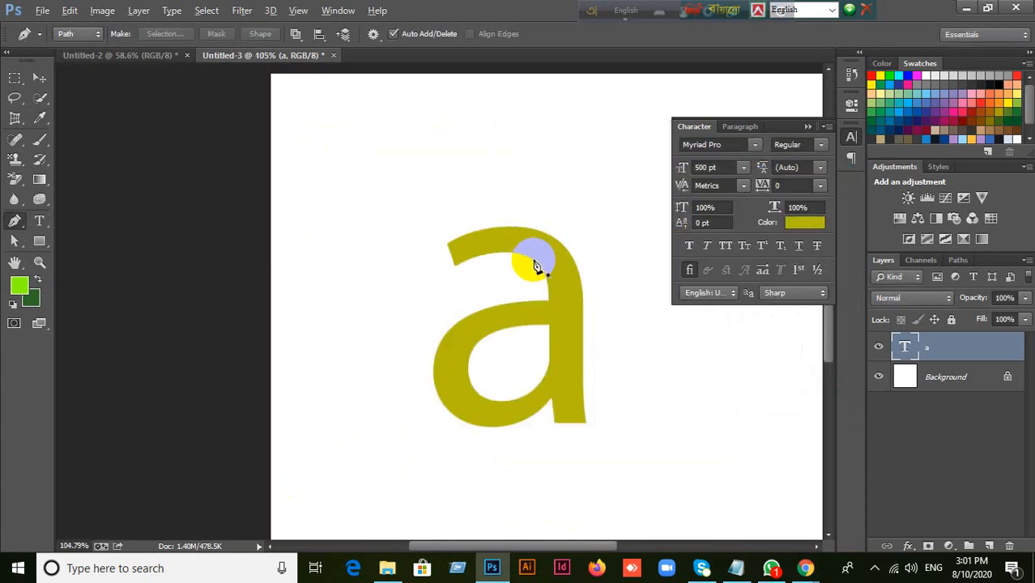
pyautogui.scroll(6, 463, 273)
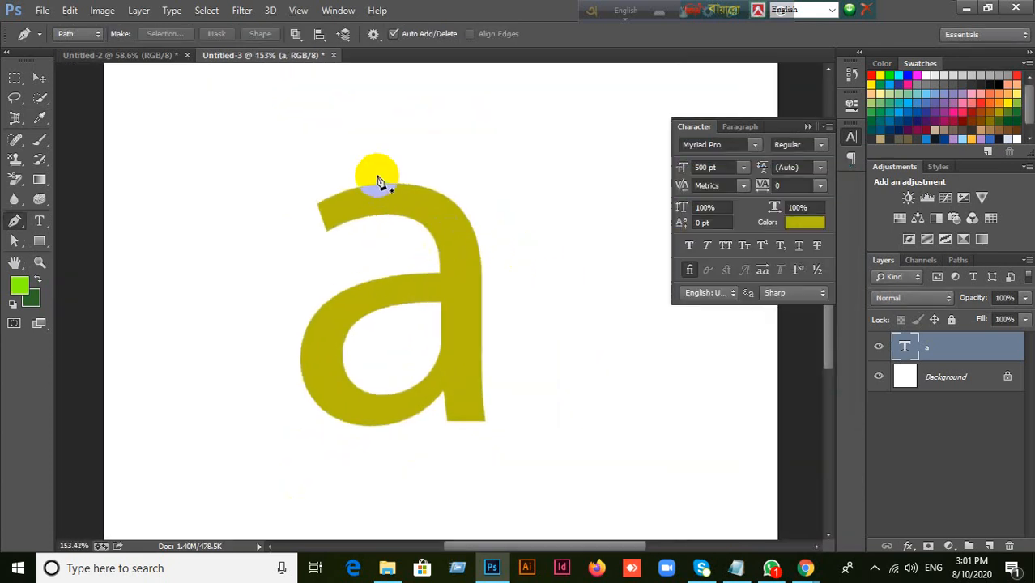
pyautogui.scroll(3, 390, 212)
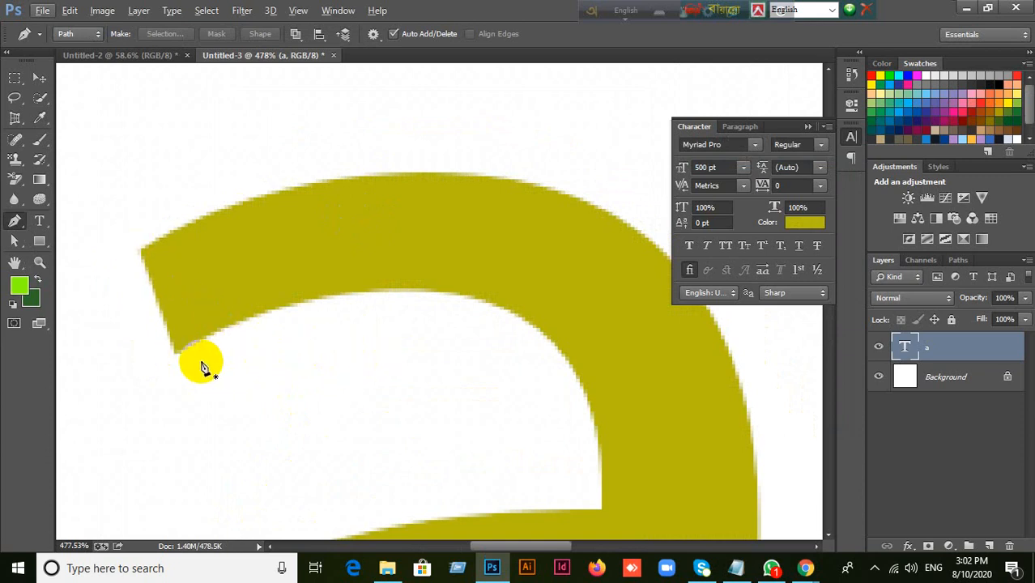
pyautogui.scroll(1, 176, 342)
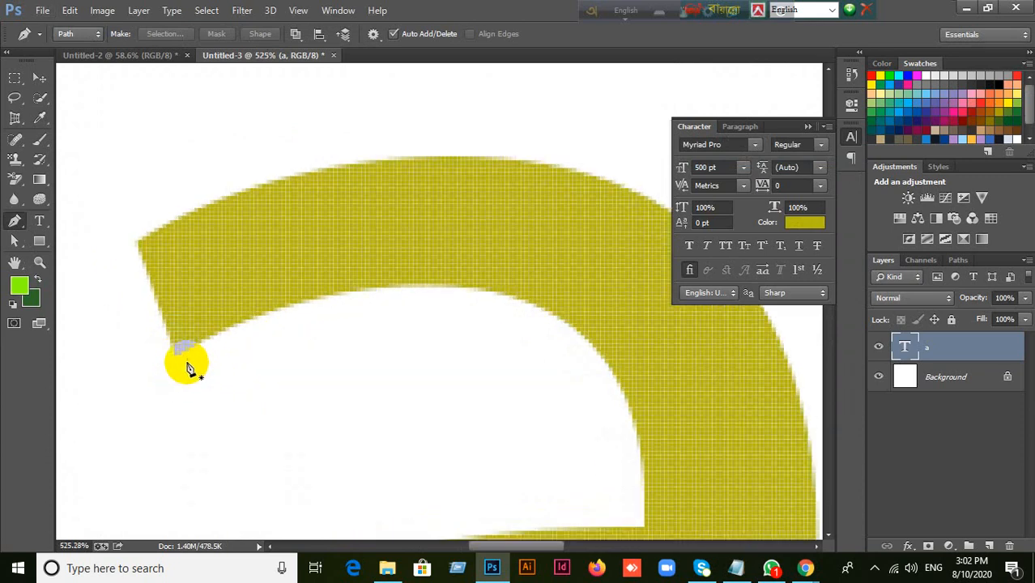
pyautogui.scroll(-1, 183, 362)
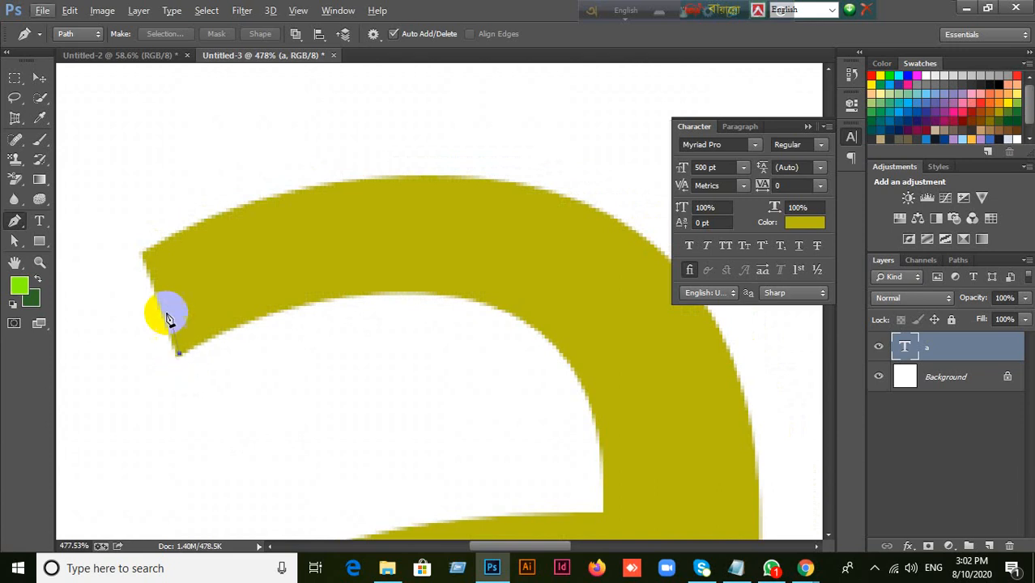
pyautogui.click(179, 353)
pyautogui.click(150, 258)
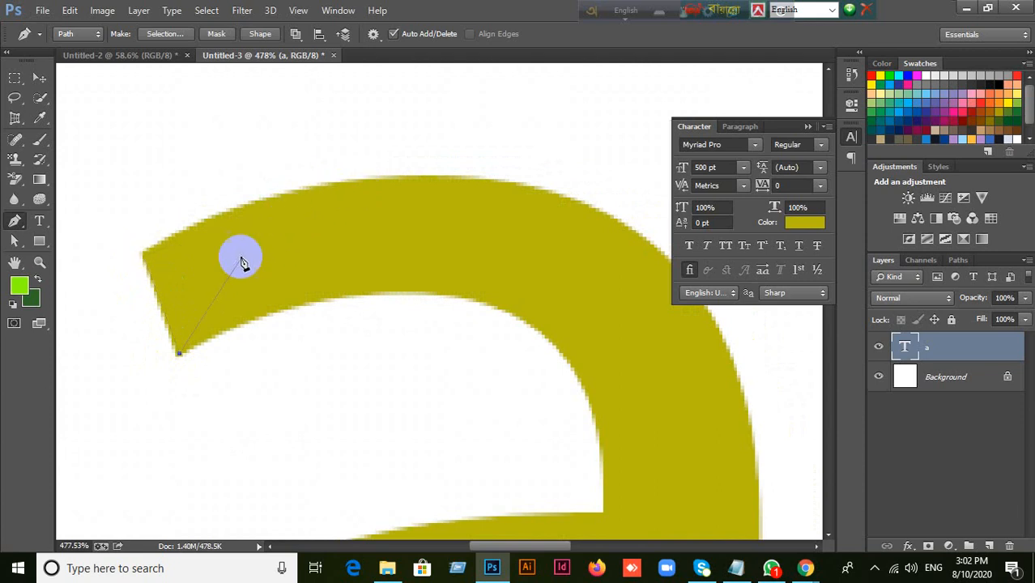
# Examine the stroke end's slanted edge and the starting anchor at different magnifications, with and without the pixel grid.
pyautogui.scroll(1, 182, 277)
pyautogui.click(145, 257)
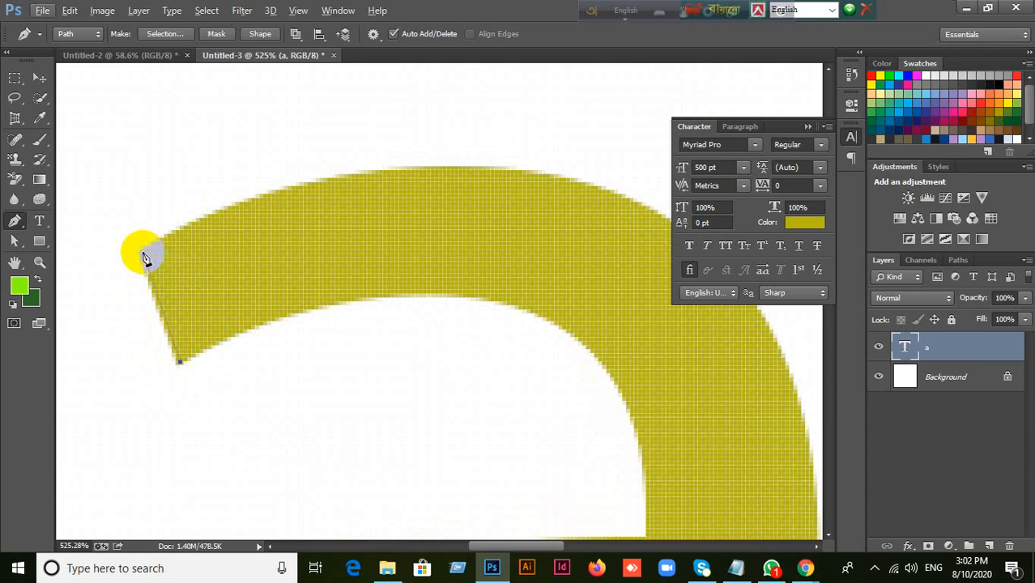
pyautogui.scroll(-1, 145, 257)
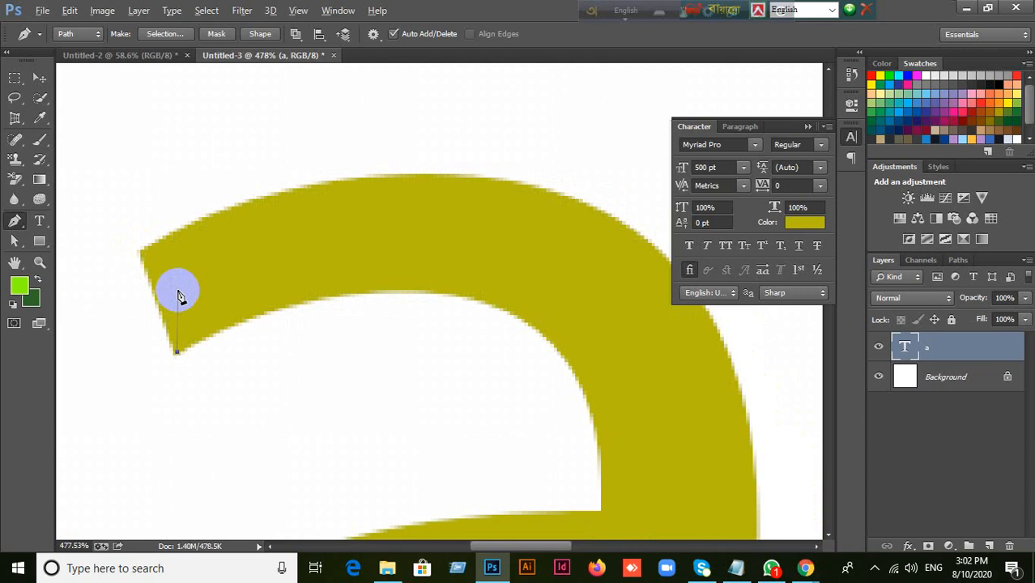
pyautogui.scroll(1, 176, 291)
pyautogui.scroll(-1, 178, 293)
pyautogui.scroll(1, 179, 296)
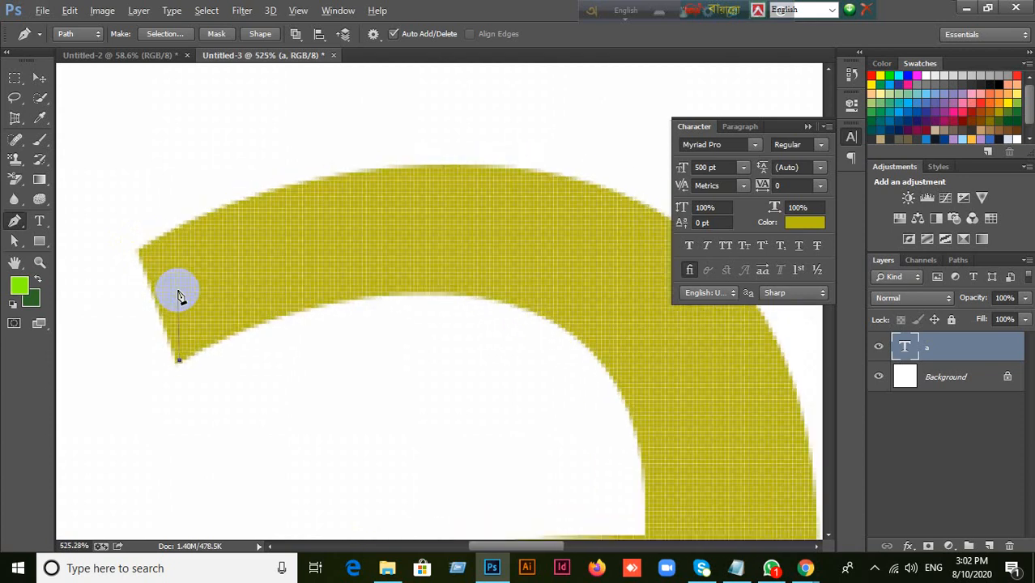
pyautogui.scroll(-1, 178, 291)
pyautogui.scroll(1, 178, 291)
pyautogui.scroll(-1, 178, 291)
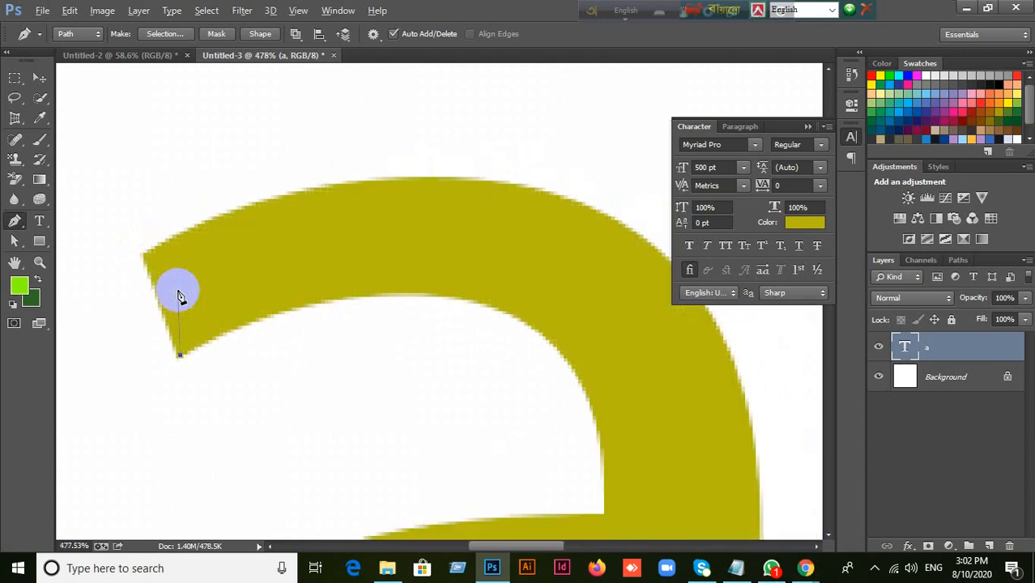
pyautogui.click(144, 278)
pyautogui.scroll(1, 165, 280)
pyautogui.scroll(1, 167, 282)
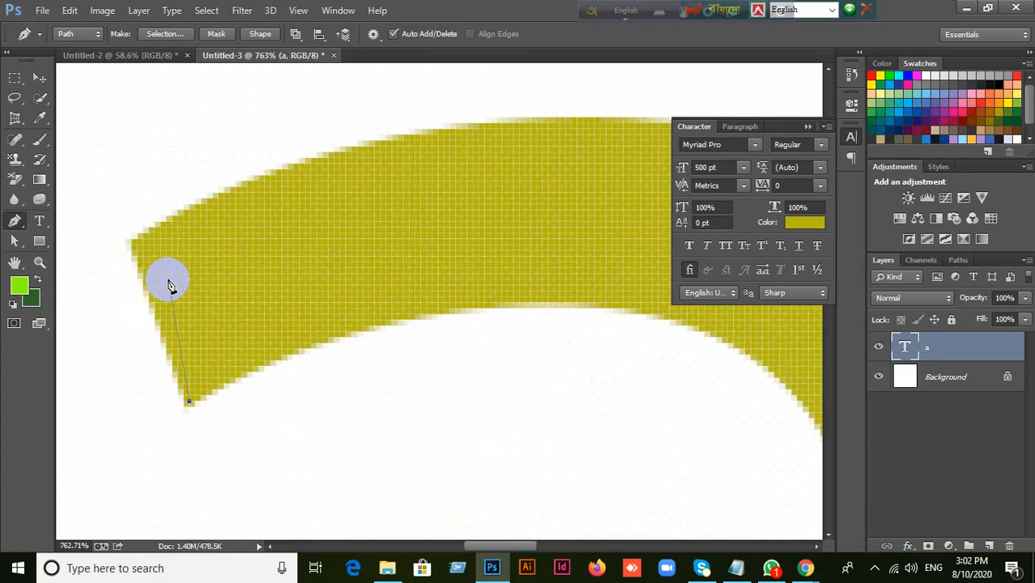
pyautogui.scroll(1, 170, 286)
pyautogui.scroll(-2, 170, 286)
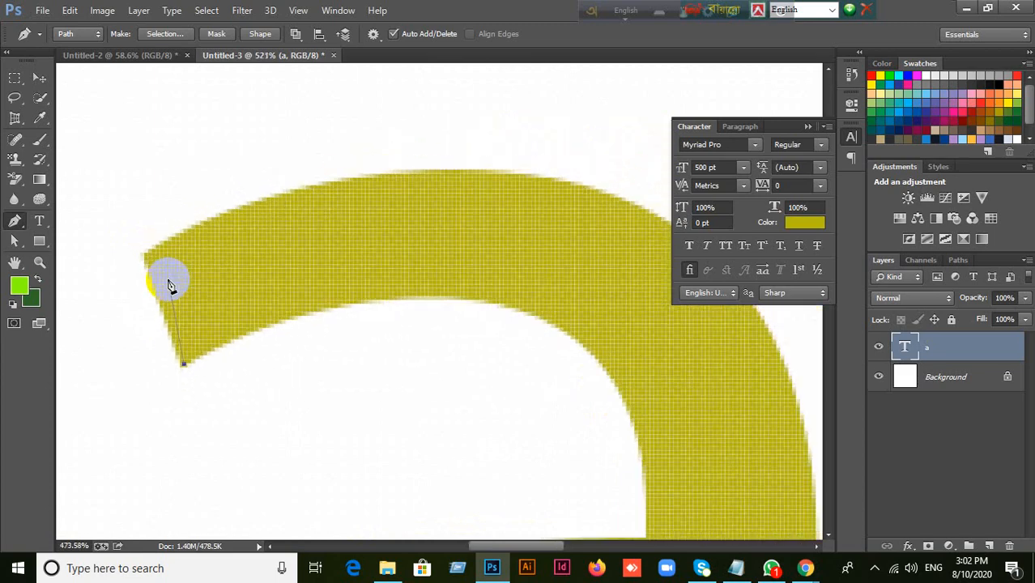
pyautogui.scroll(-1, 170, 286)
pyautogui.scroll(2, 170, 286)
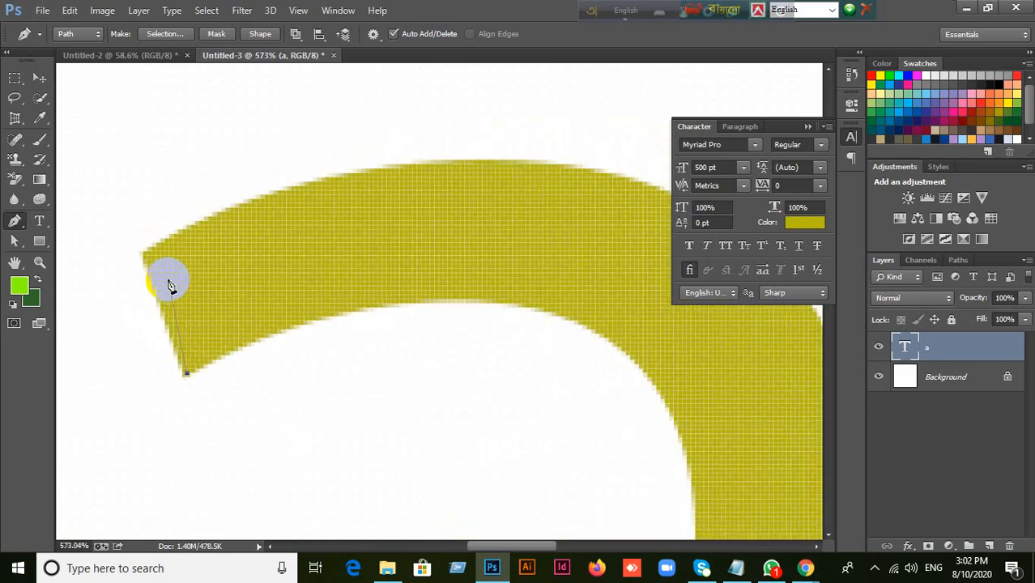
pyautogui.scroll(-1, 170, 286)
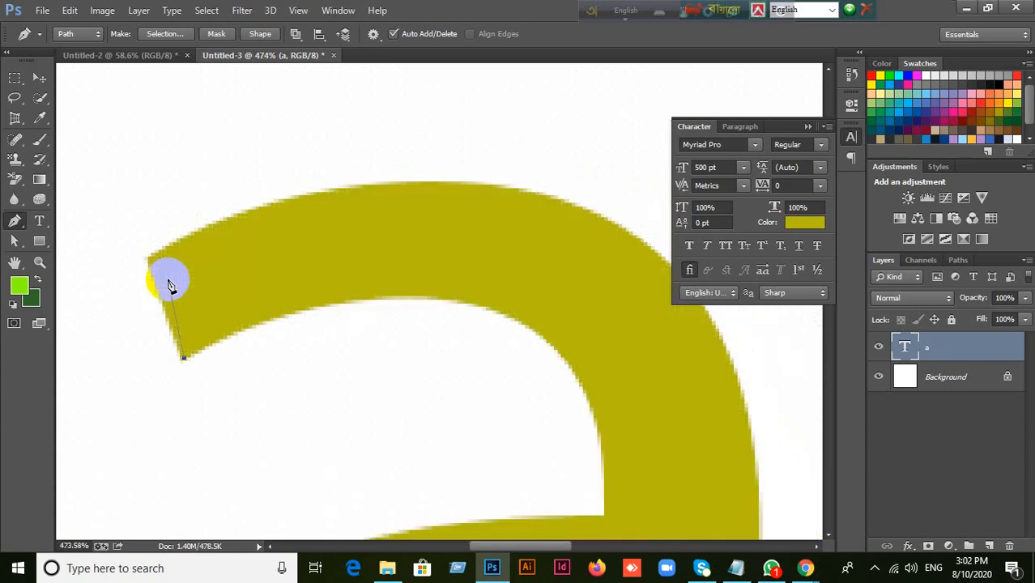
pyautogui.scroll(1, 170, 286)
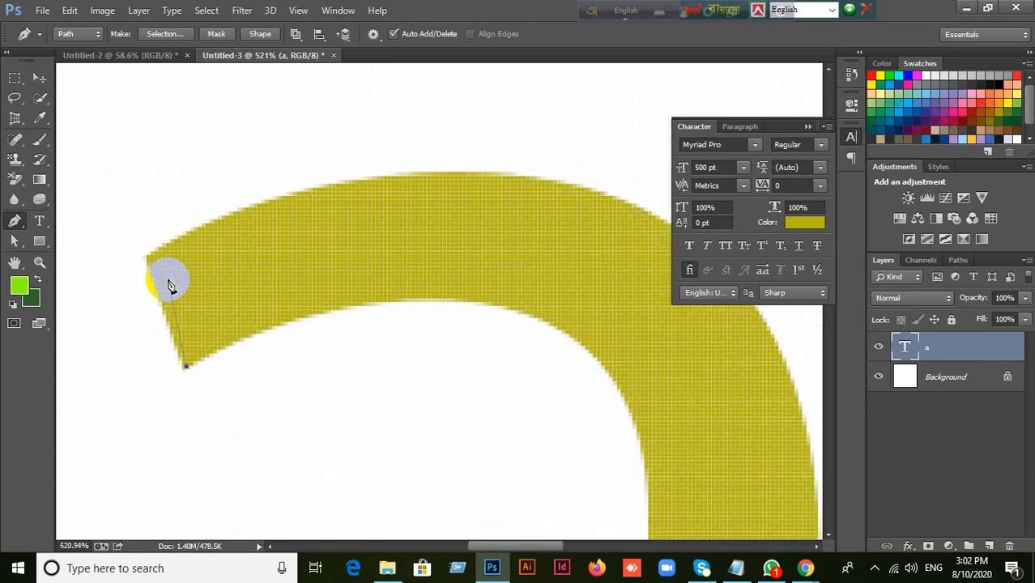
pyautogui.scroll(-1, 170, 286)
pyautogui.scroll(6, 170, 286)
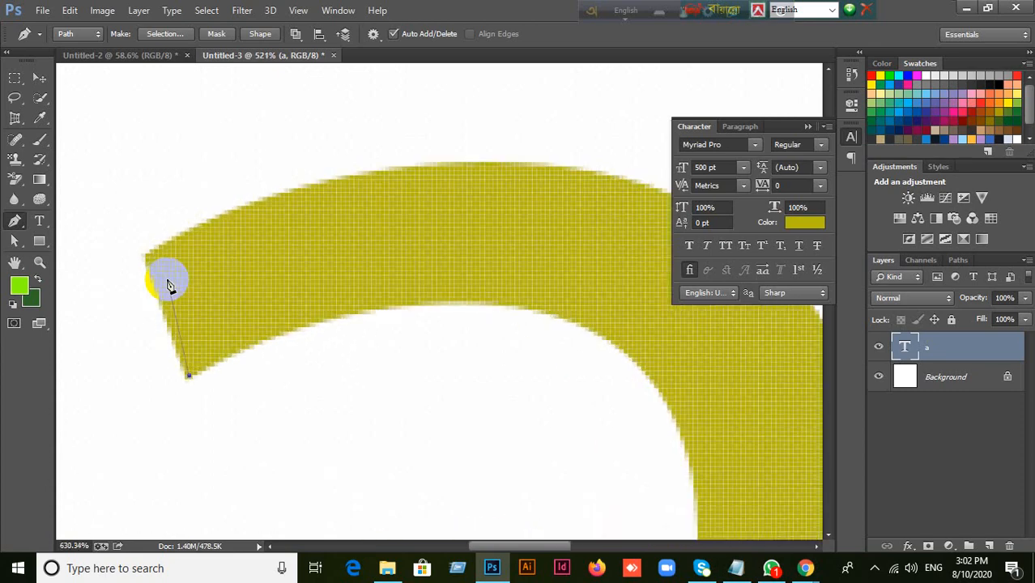
pyautogui.scroll(-2, 170, 286)
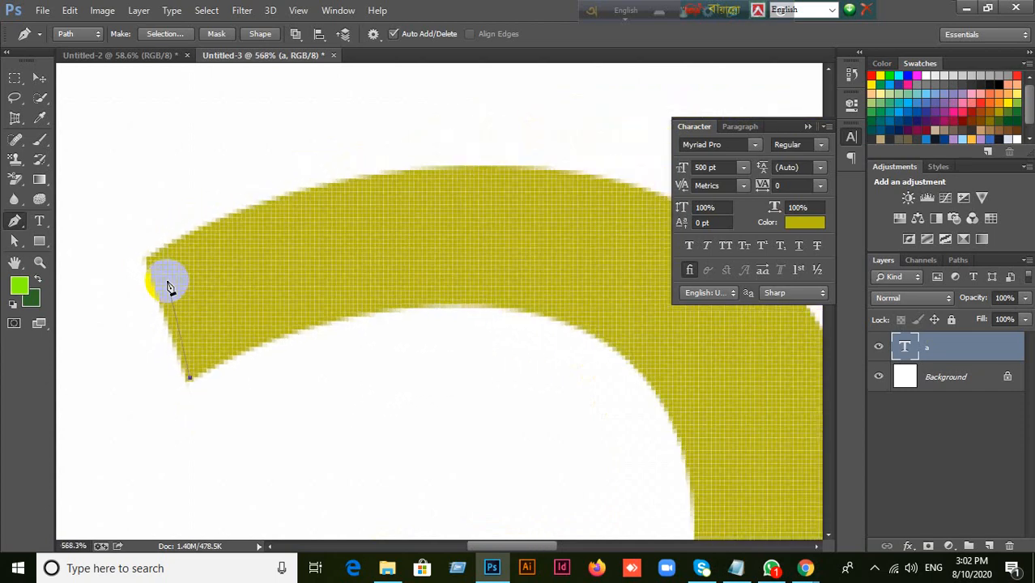
pyautogui.scroll(-2, 170, 286)
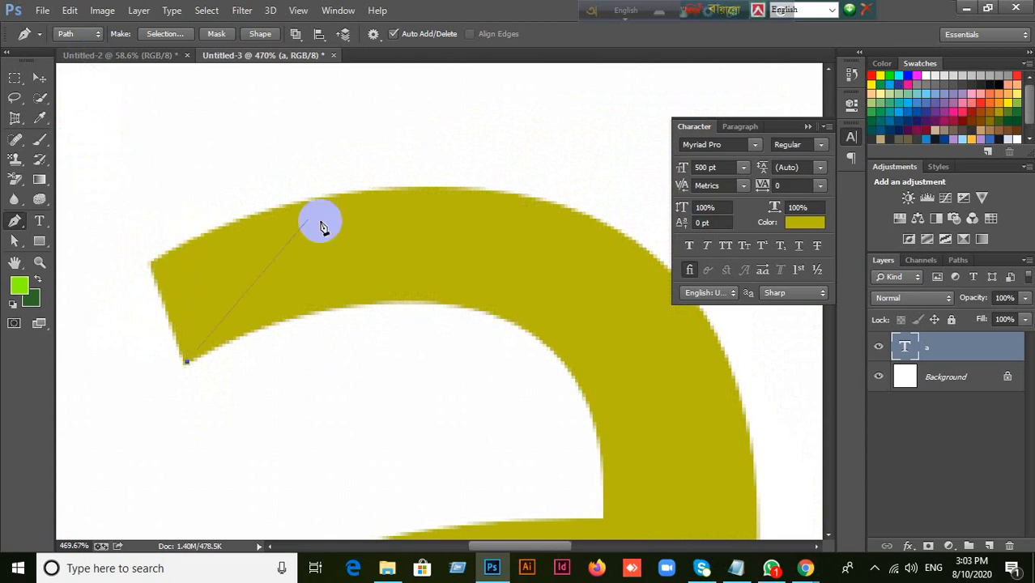
# Add a straight path segment along the slanted stroke end to its upper corner and collapse the character settings.
pyautogui.click(158, 278)
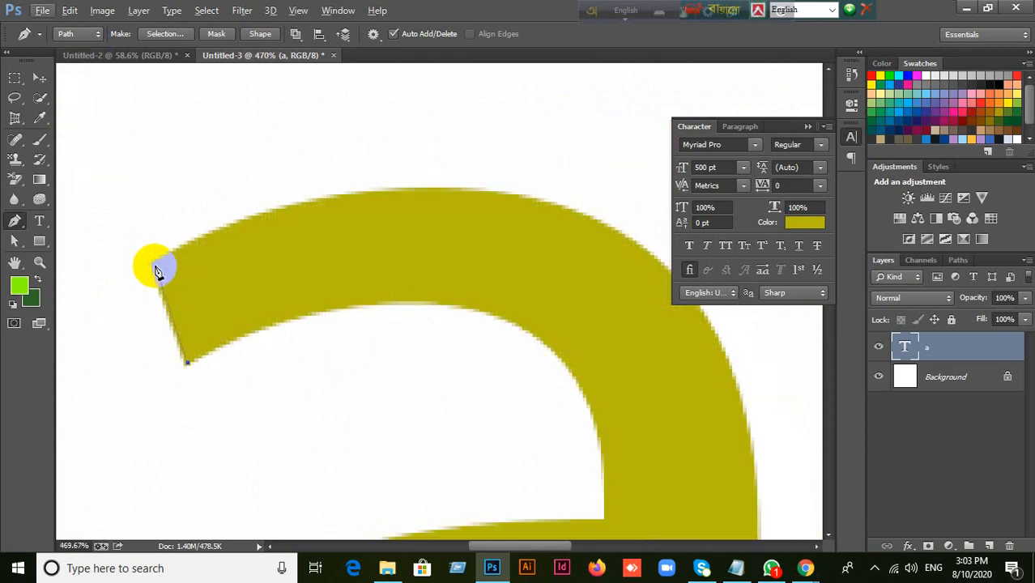
pyautogui.click(187, 363)
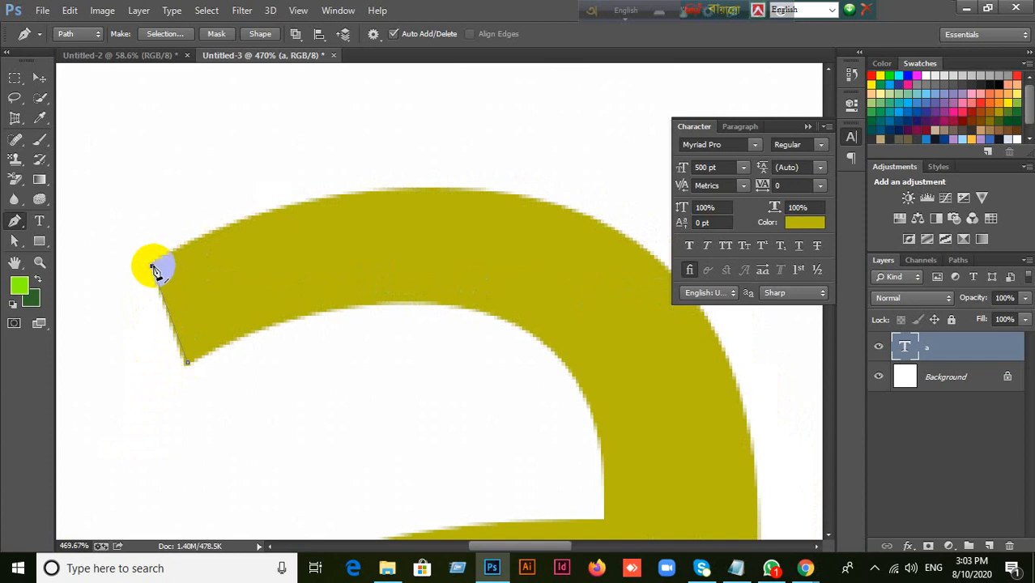
pyautogui.click(152, 266)
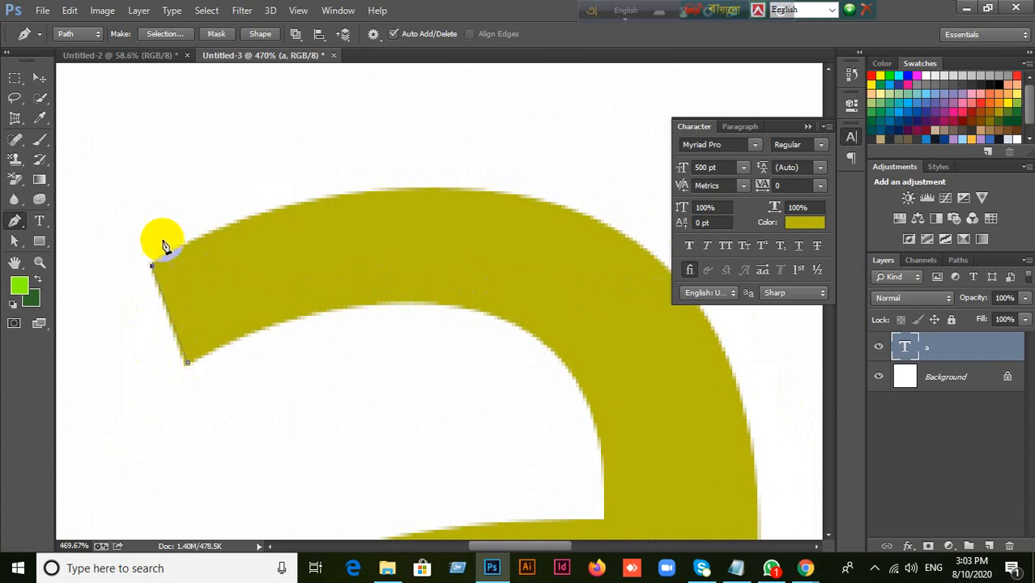
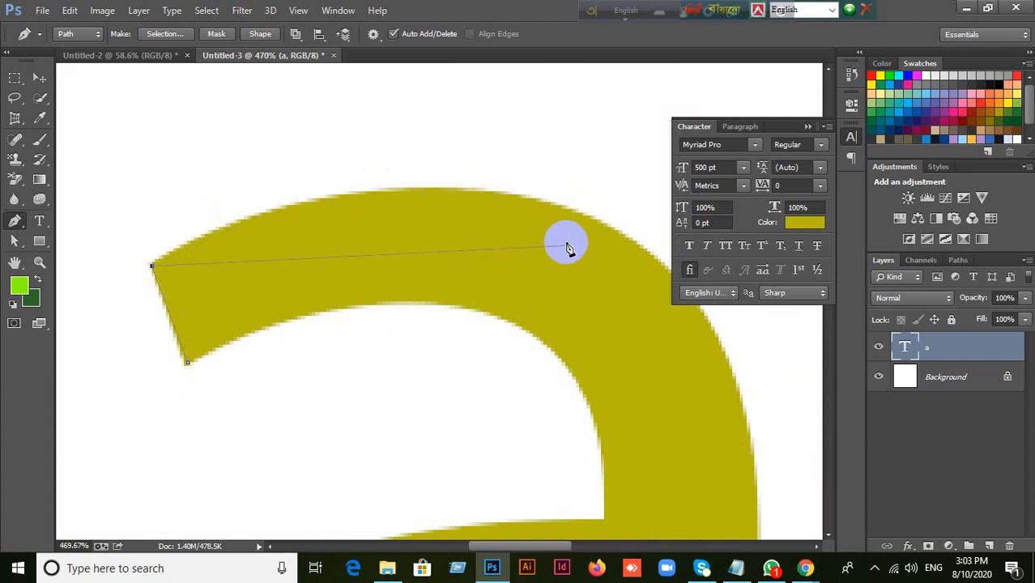
pyautogui.click(808, 127)
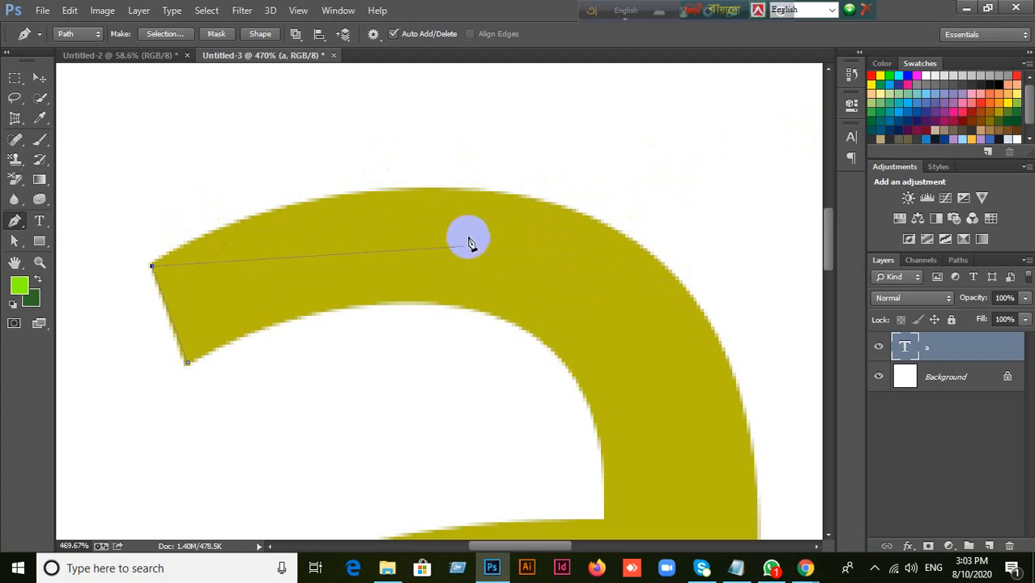
# Try a smooth anchor with long handles on the upper edge of the letter's curved stroke, and undo it.
pyautogui.click(567, 213)
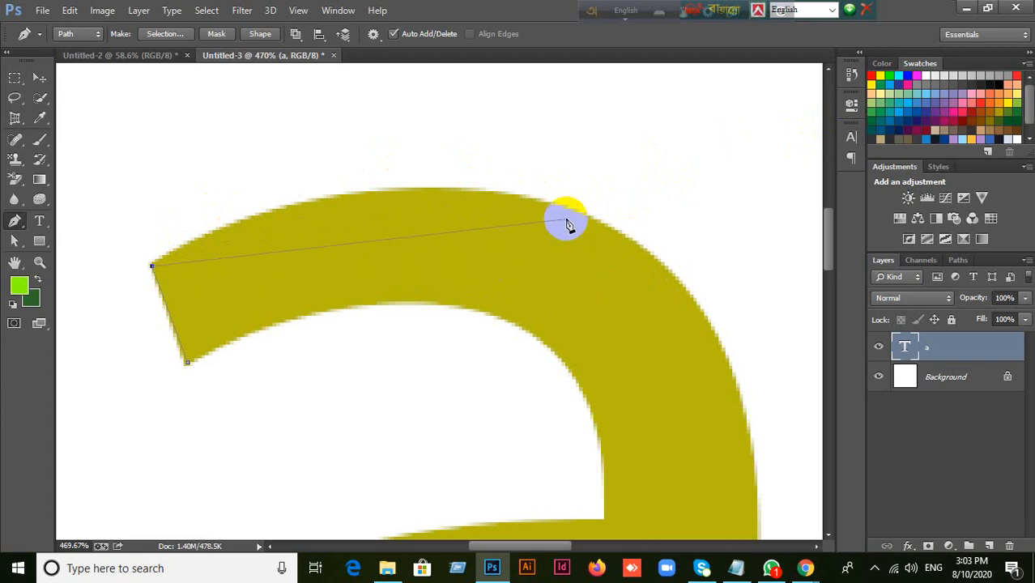
pyautogui.scroll(1, 566, 225)
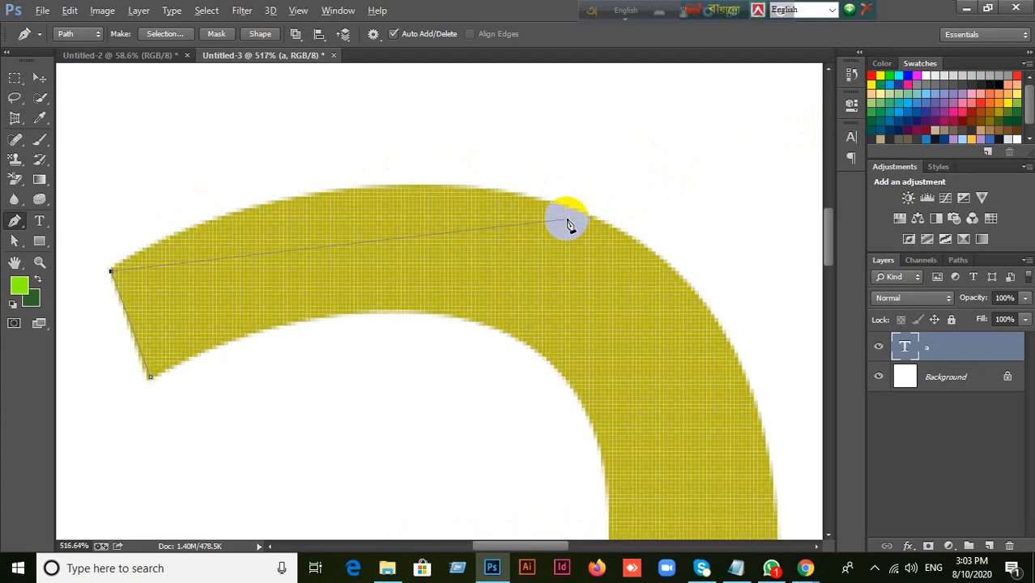
pyautogui.scroll(-1, 567, 226)
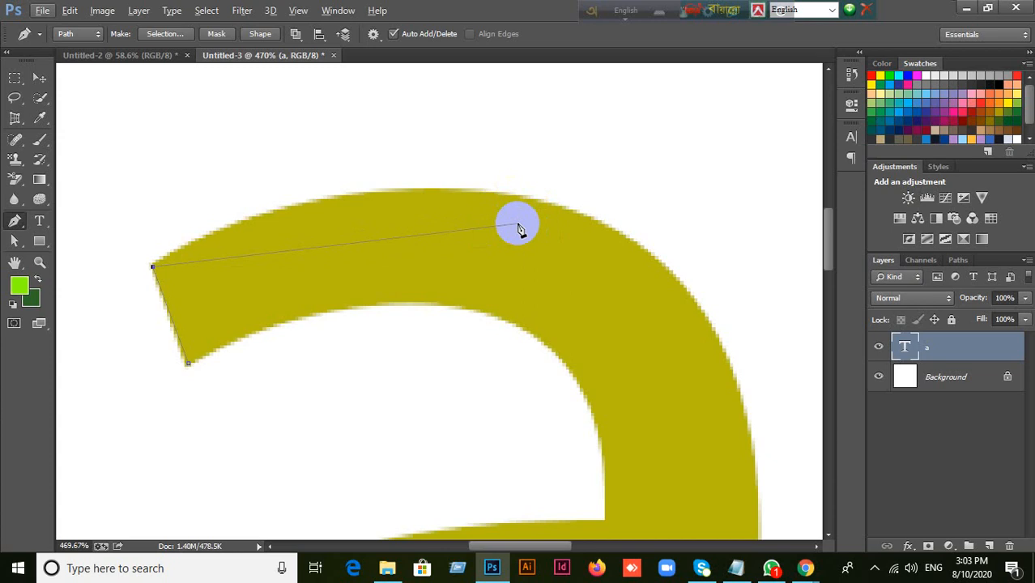
pyautogui.click(569, 212)
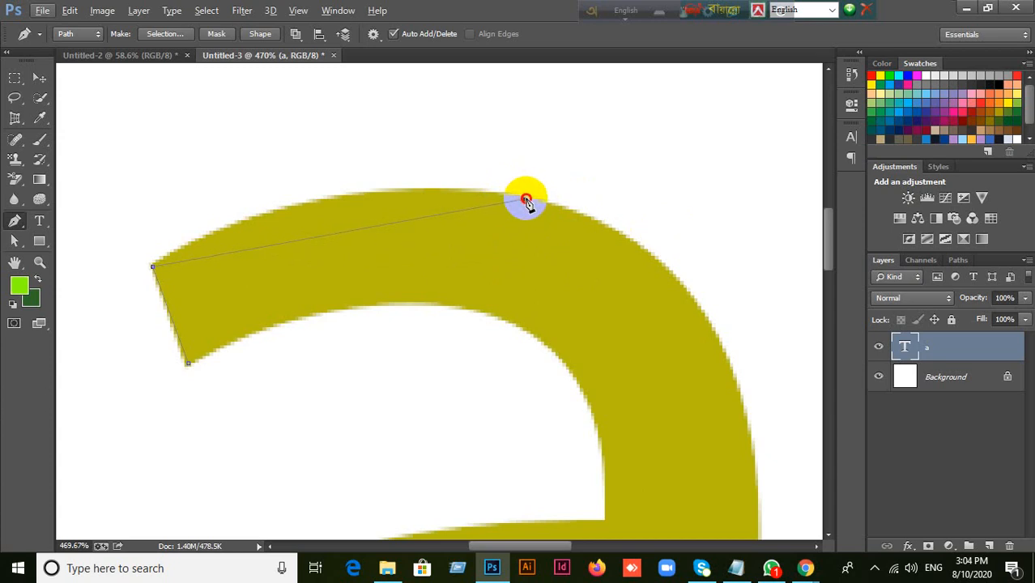
pyautogui.moveTo(526, 200); pyautogui.dragTo(773, 232)
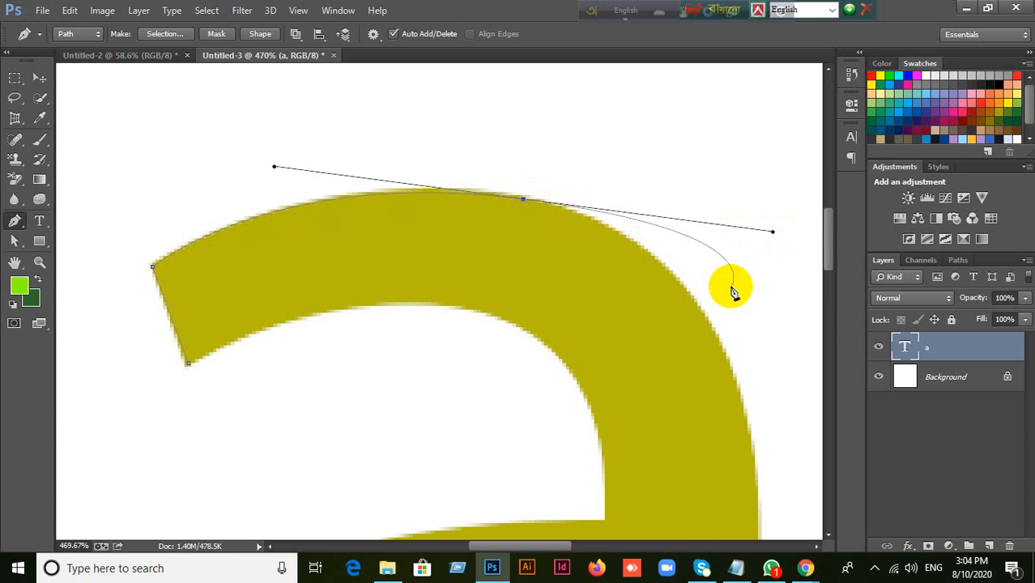
pyautogui.hotkey('ctrl', 'z')
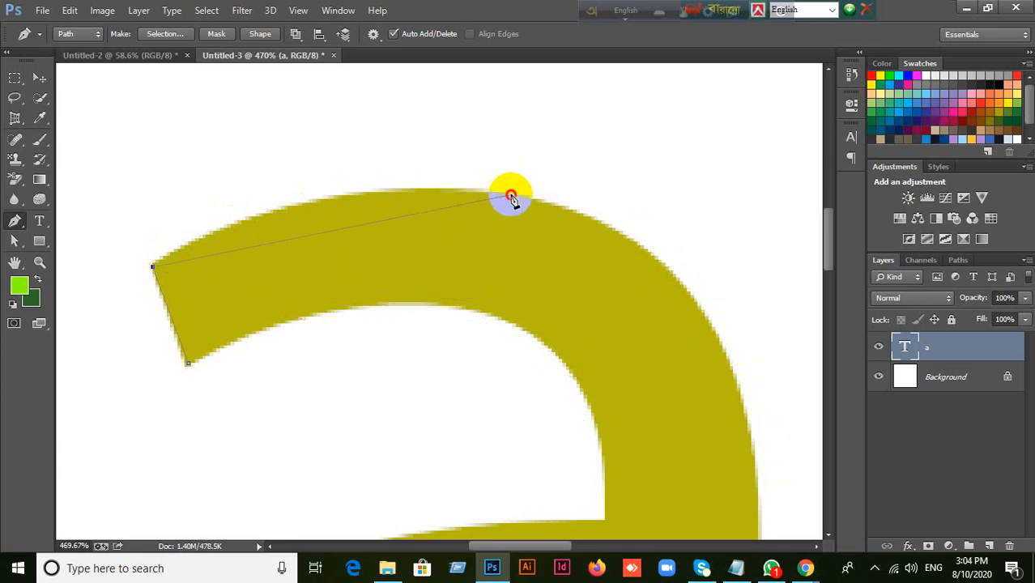
# Place a smooth anchor with short handles on the curved stroke's upper edge, just past its crest.
pyautogui.moveTo(511, 196); pyautogui.dragTo(528, 200)
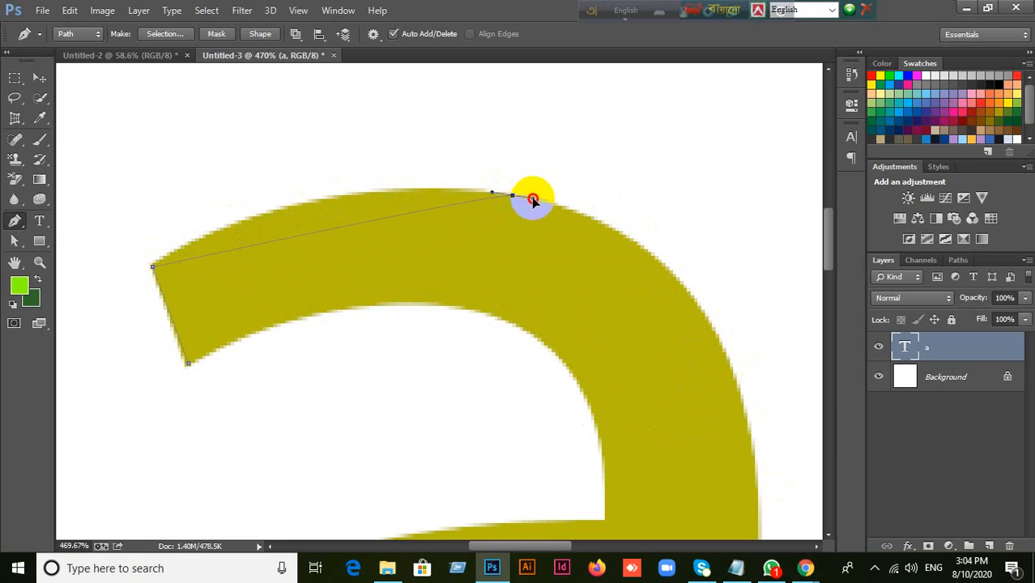
pyautogui.moveTo(532, 199); pyautogui.dragTo(533, 199)
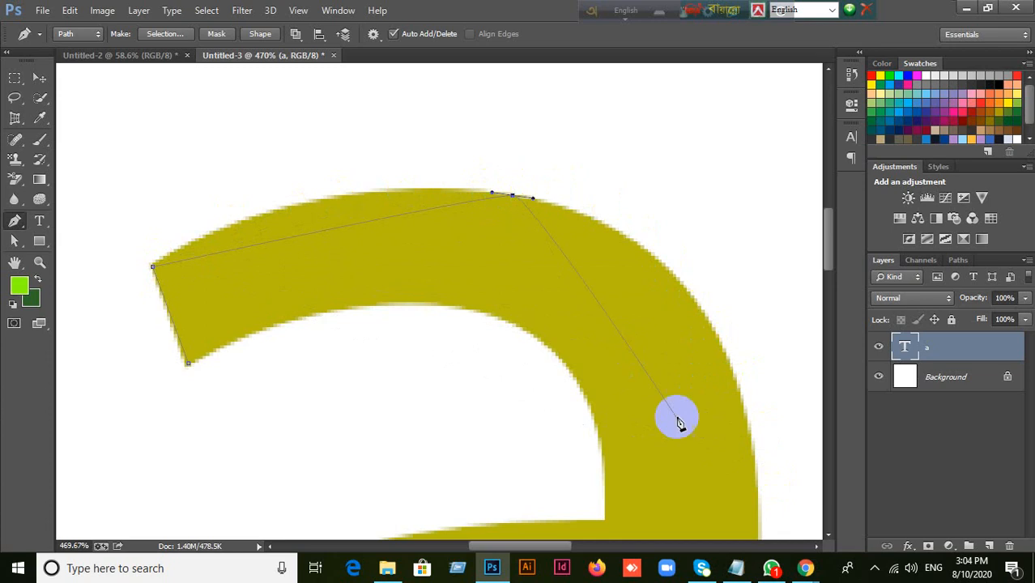
# Admit the waiting participant to the Google Meet call in Chrome and return to Photoshop.
pyautogui.moveTo(804, 567)
pyautogui.click(749, 524)
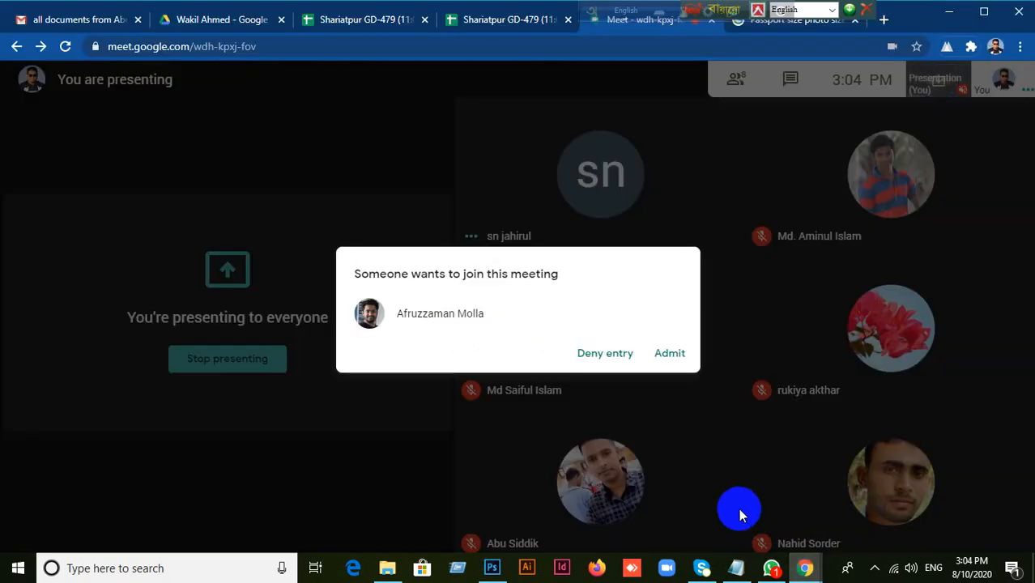
pyautogui.click(669, 354)
pyautogui.click(508, 568)
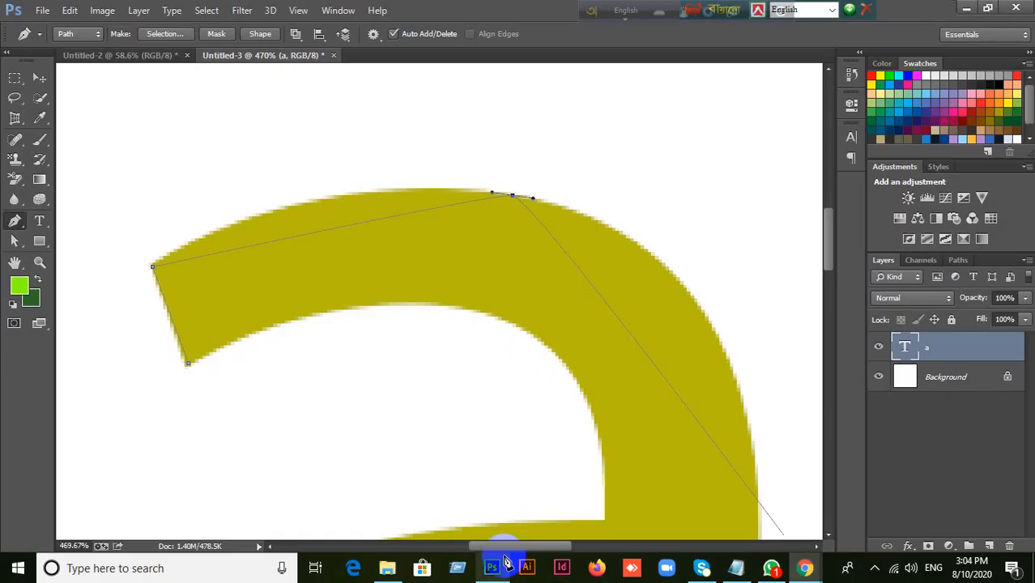
# Fit the path to the arch by extending the crest anchor's incoming handle and adding a smooth anchor with a long incoming handle where the arch meets the stem.
pyautogui.moveTo(493, 197); pyautogui.dragTo(284, 166)
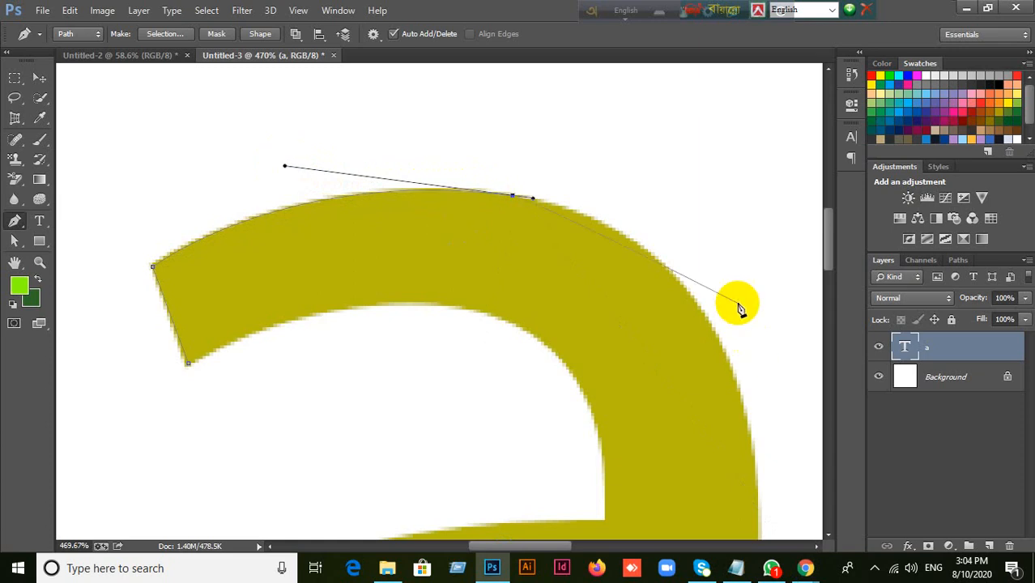
pyautogui.moveTo(723, 291); pyautogui.dragTo(535, 177)
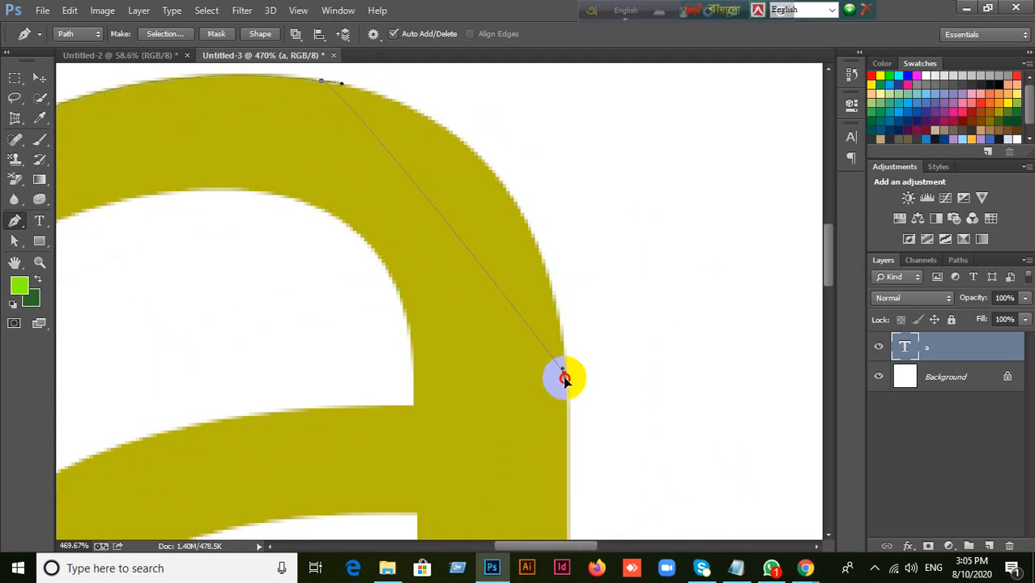
pyautogui.moveTo(564, 373); pyautogui.dragTo(565, 390)
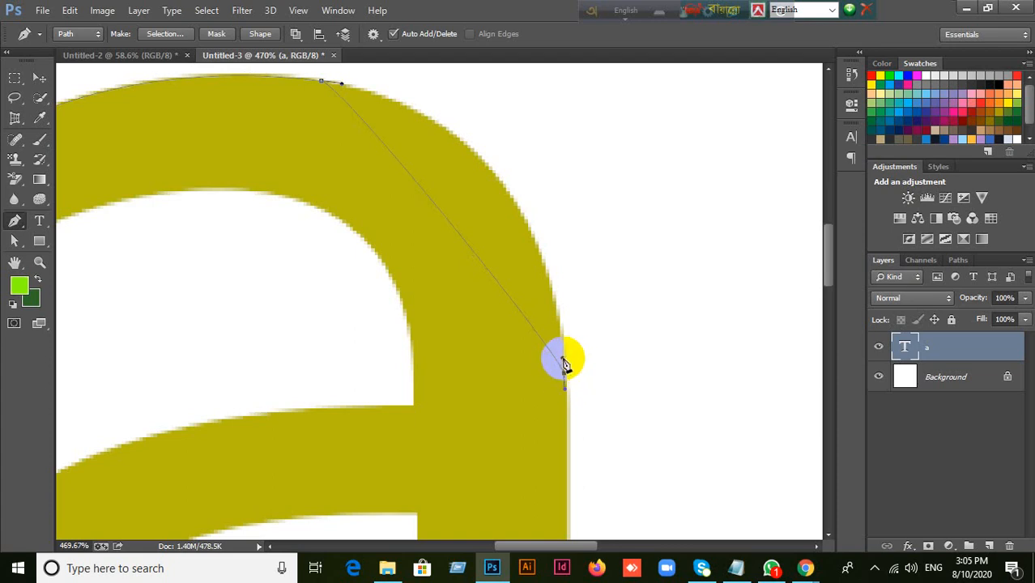
pyautogui.moveTo(563, 360); pyautogui.dragTo(550, 111)
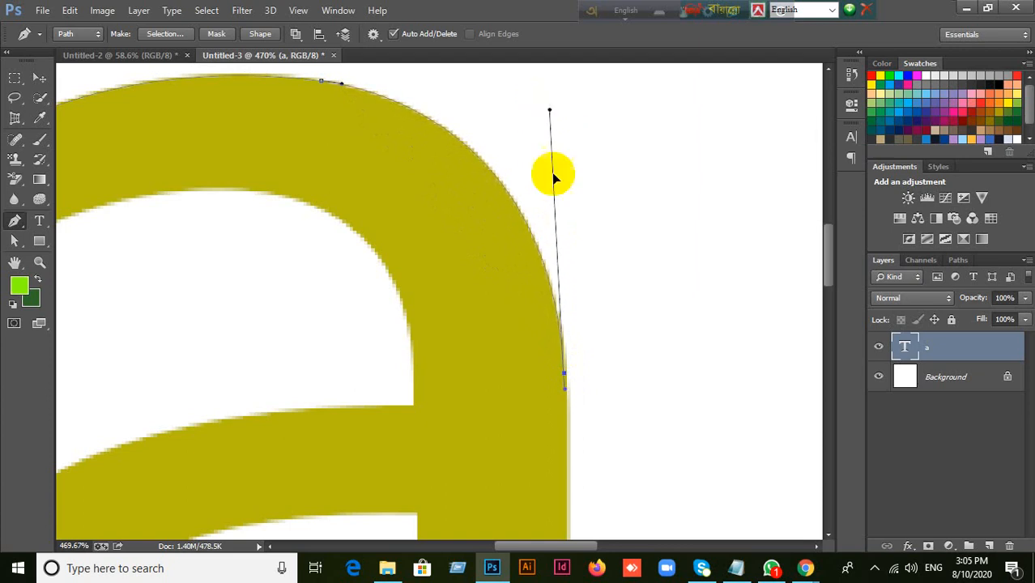
# Try a smooth anchor low on the stem's outer edge and a change to its handle, and undo the attempt.
pyautogui.moveTo(644, 457); pyautogui.dragTo(626, 221)
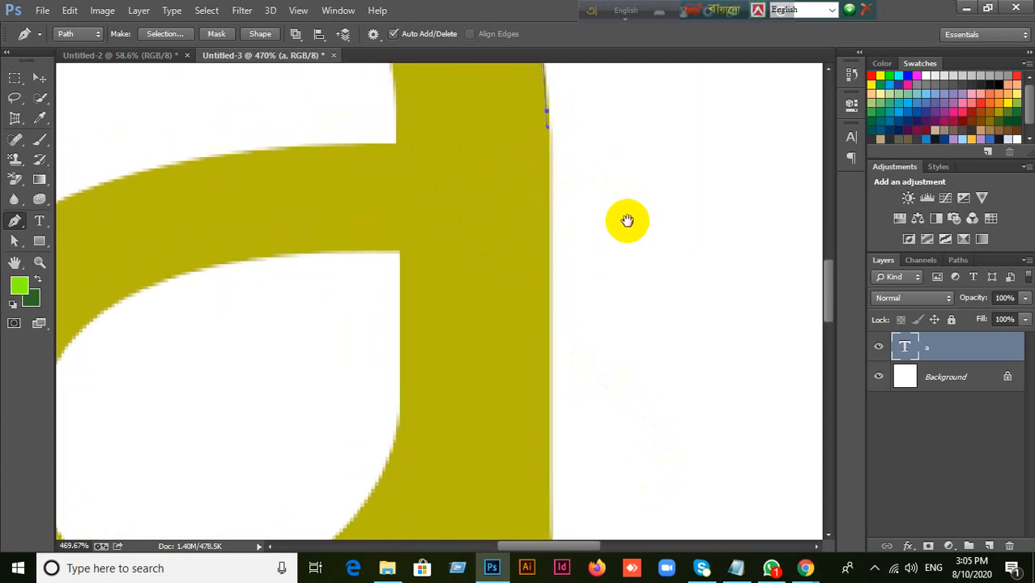
pyautogui.scroll(-1, 617, 258)
pyautogui.scroll(1, 617, 265)
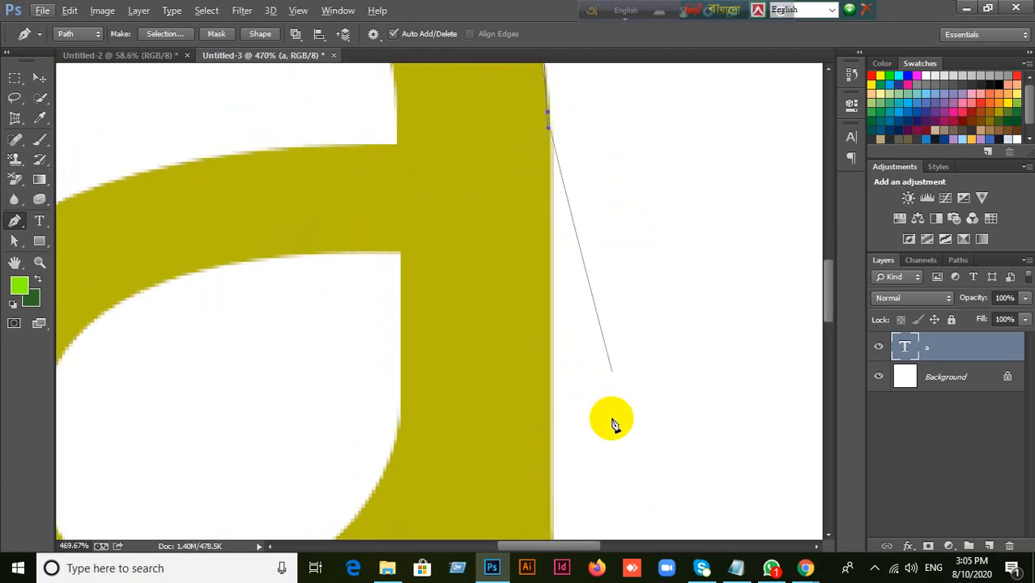
pyautogui.moveTo(548, 430); pyautogui.dragTo(559, 432)
pyautogui.scroll(1, 558, 431)
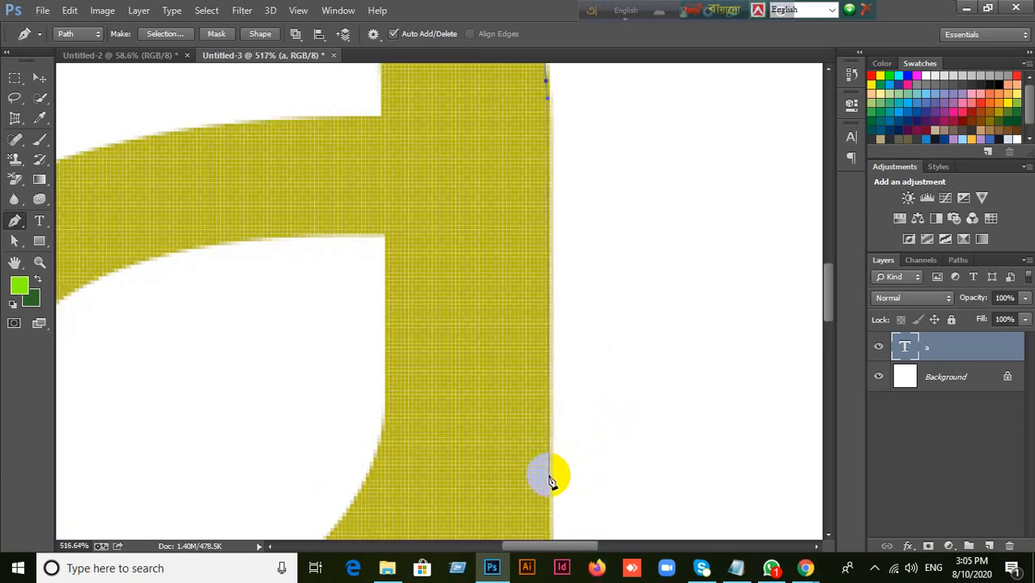
pyautogui.scroll(-1, 549, 482)
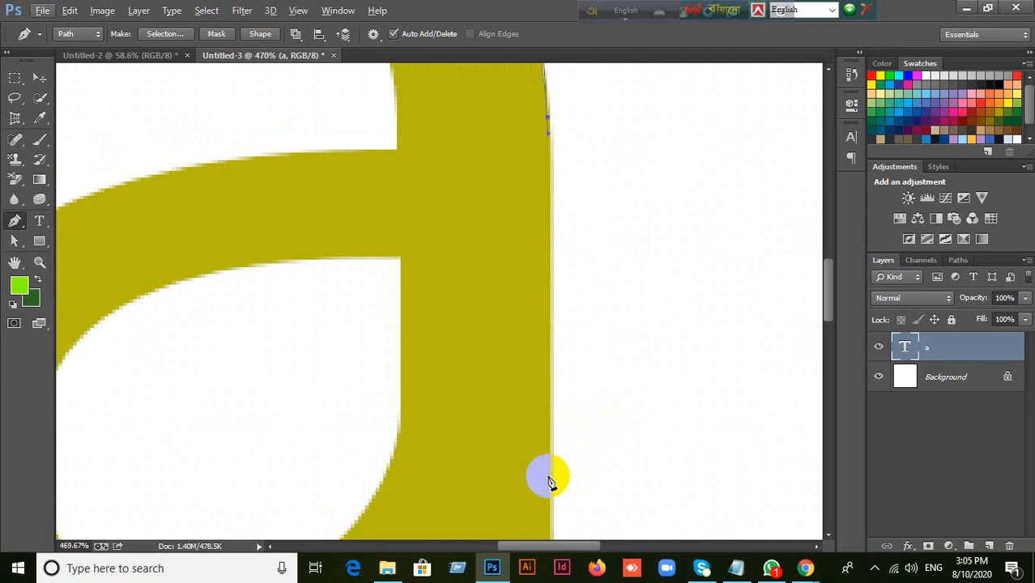
pyautogui.scroll(-5, 554, 470)
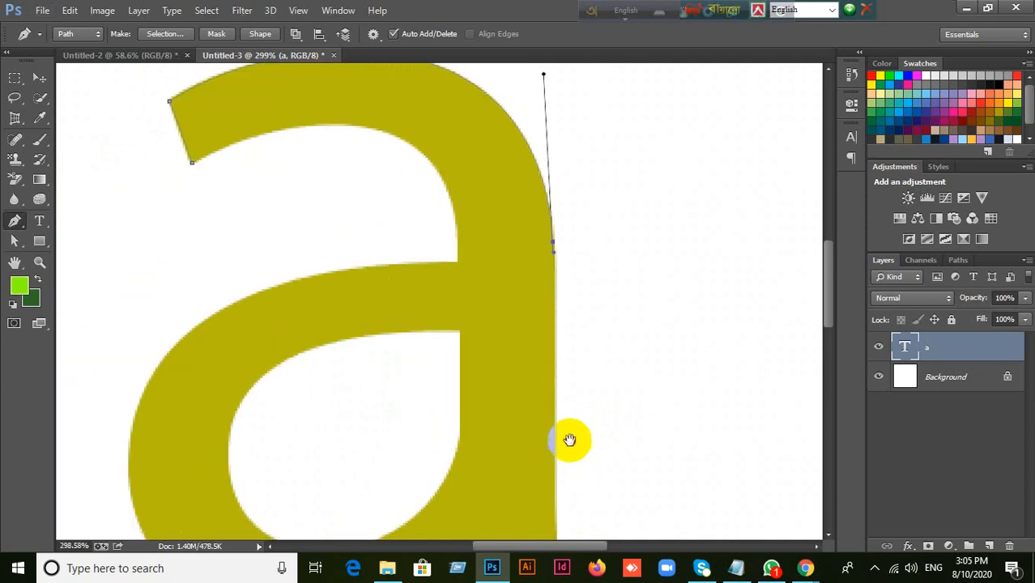
pyautogui.moveTo(565, 438); pyautogui.dragTo(550, 300)
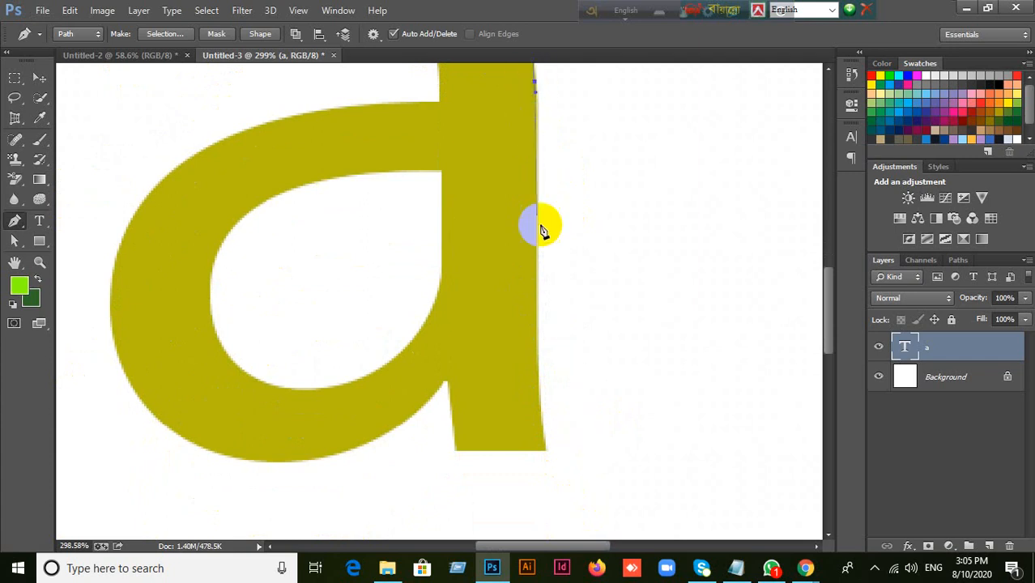
pyautogui.scroll(2, 597, 113)
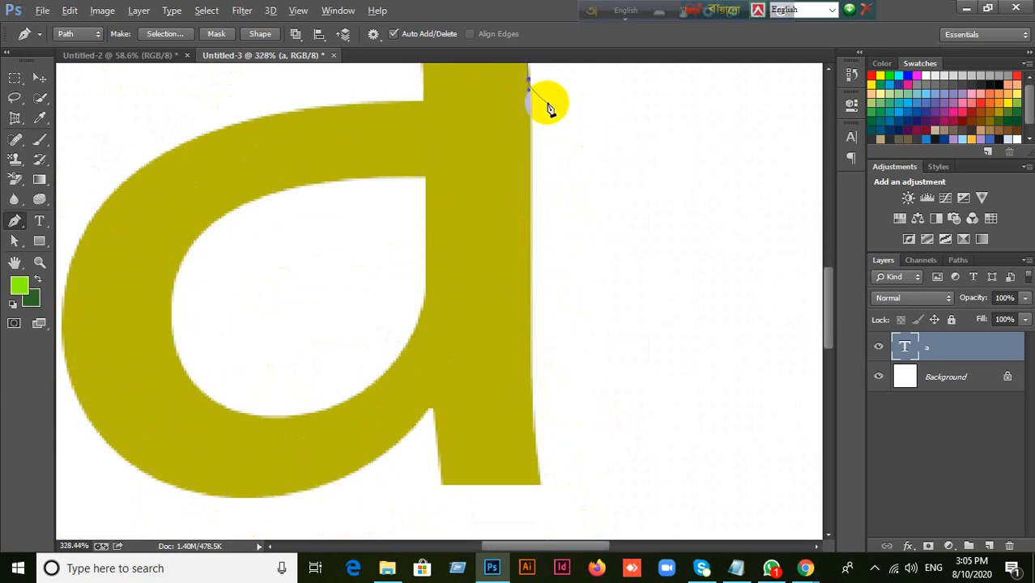
pyautogui.scroll(3, 544, 121)
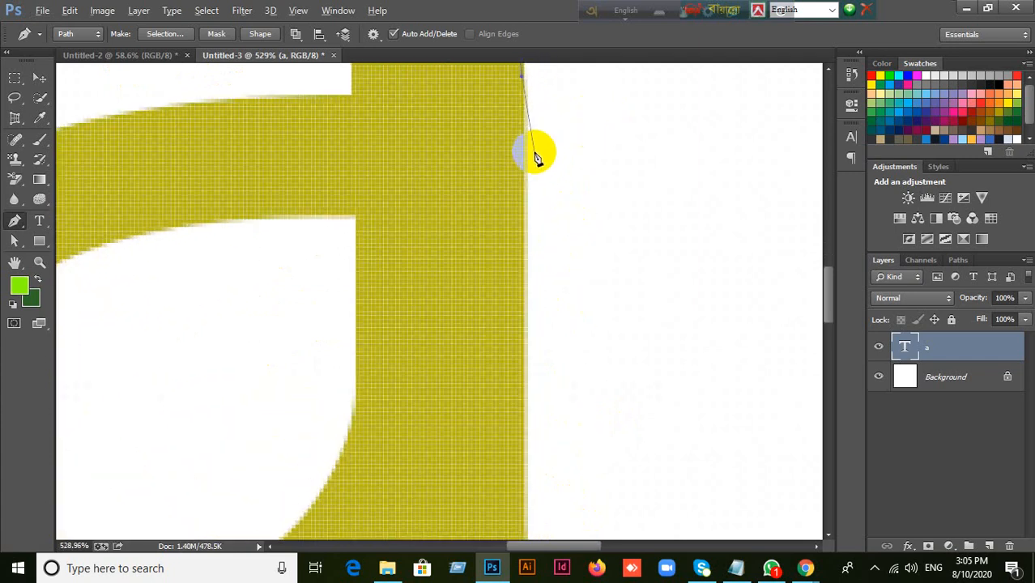
pyautogui.scroll(-1, 525, 275)
pyautogui.press('space')
pyautogui.moveTo(538, 345); pyautogui.dragTo(548, 322)
pyautogui.scroll(-1, 551, 340)
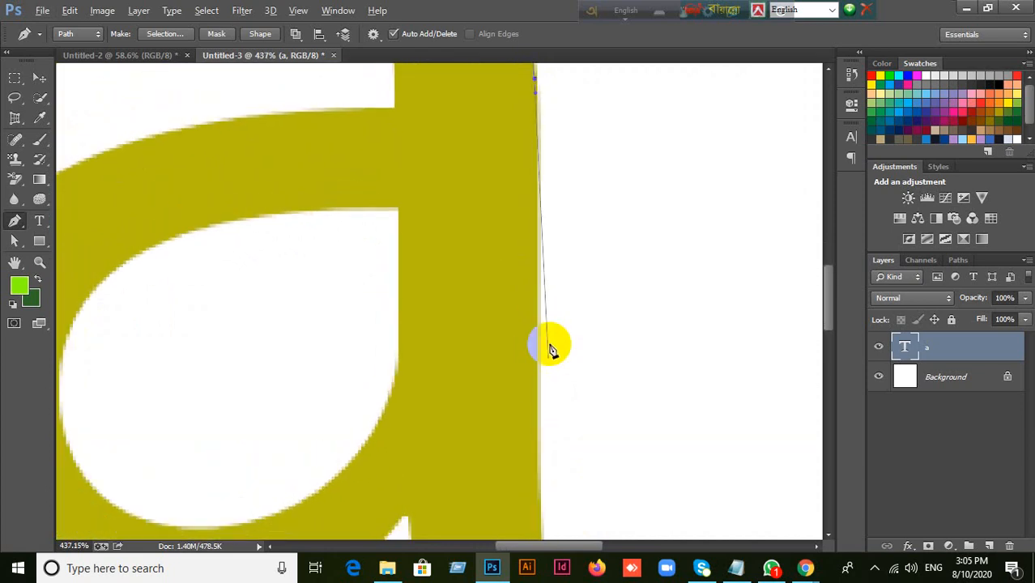
pyautogui.click(534, 476)
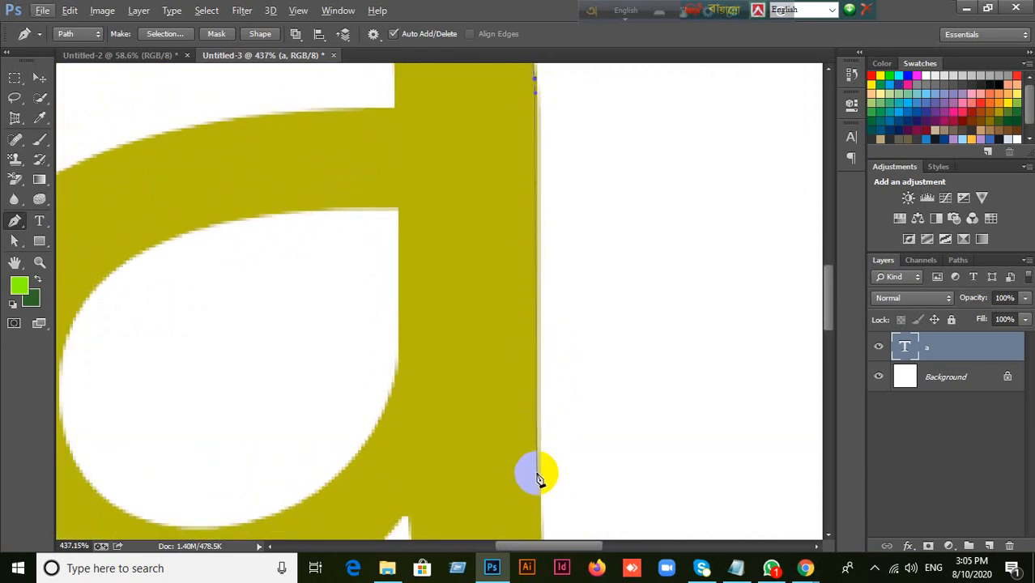
pyautogui.moveTo(537, 476); pyautogui.dragTo(538, 491)
pyautogui.moveTo(568, 473); pyautogui.dragTo(536, 246)
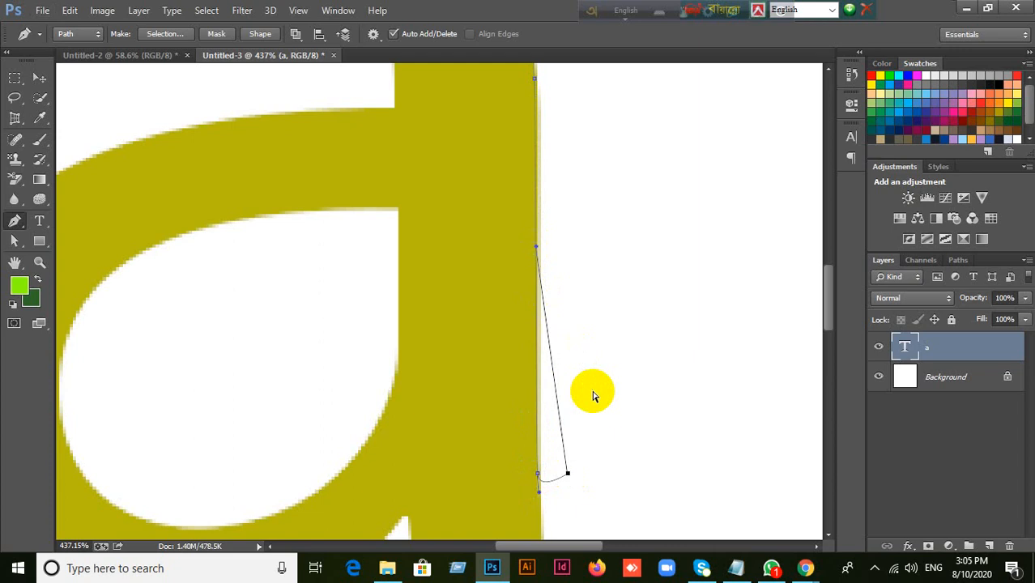
pyautogui.hotkey('ctrl', 'z')
# Place a smooth anchor at the stem's outer bottom corner and lengthen its incoming handle to follow the flared edge.
pyautogui.moveTo(601, 460); pyautogui.dragTo(589, 215)
pyautogui.scroll(-4, 569, 377)
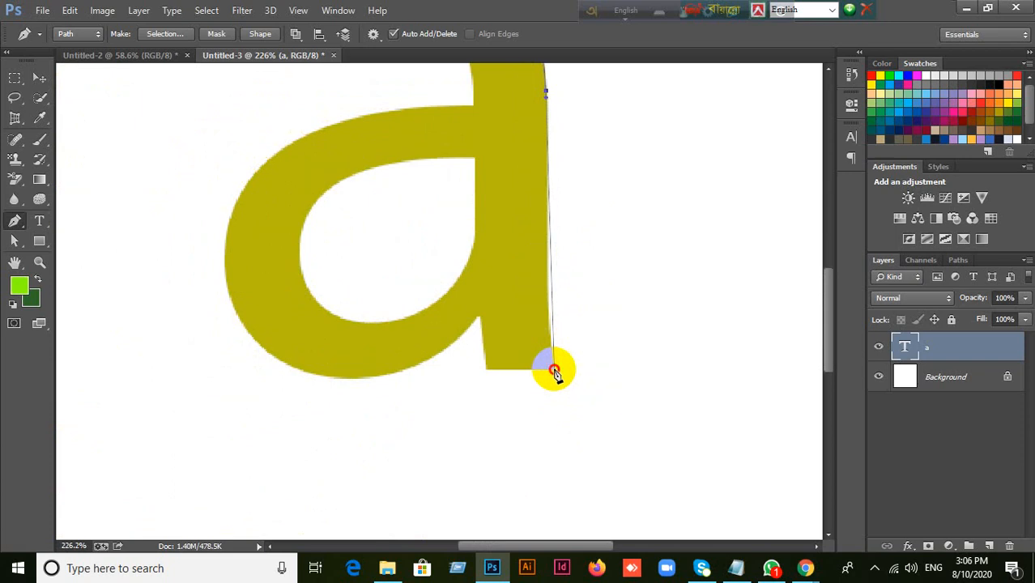
pyautogui.moveTo(552, 369); pyautogui.dragTo(558, 383)
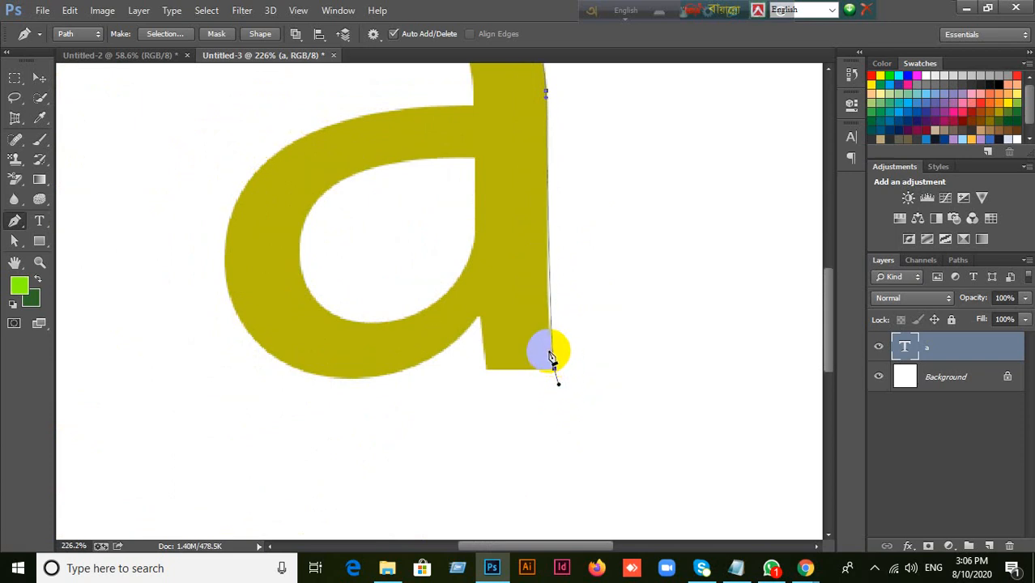
pyautogui.moveTo(549, 351); pyautogui.dragTo(542, 321)
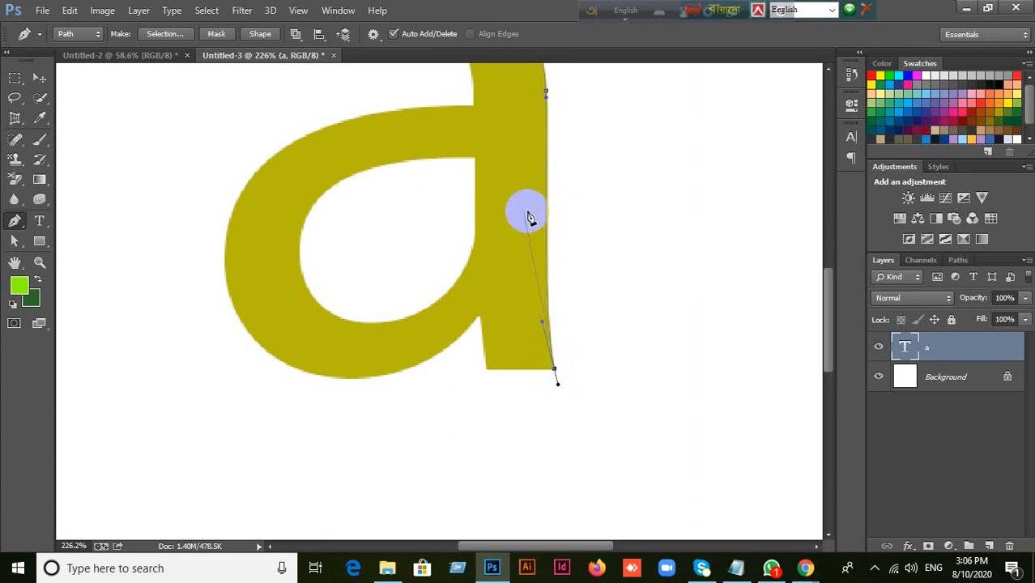
# Examine how closely the path follows the letter's outer edge from the arch down to the stem's bottom corner.
pyautogui.scroll(3, 557, 157)
pyautogui.scroll(3, 557, 157)
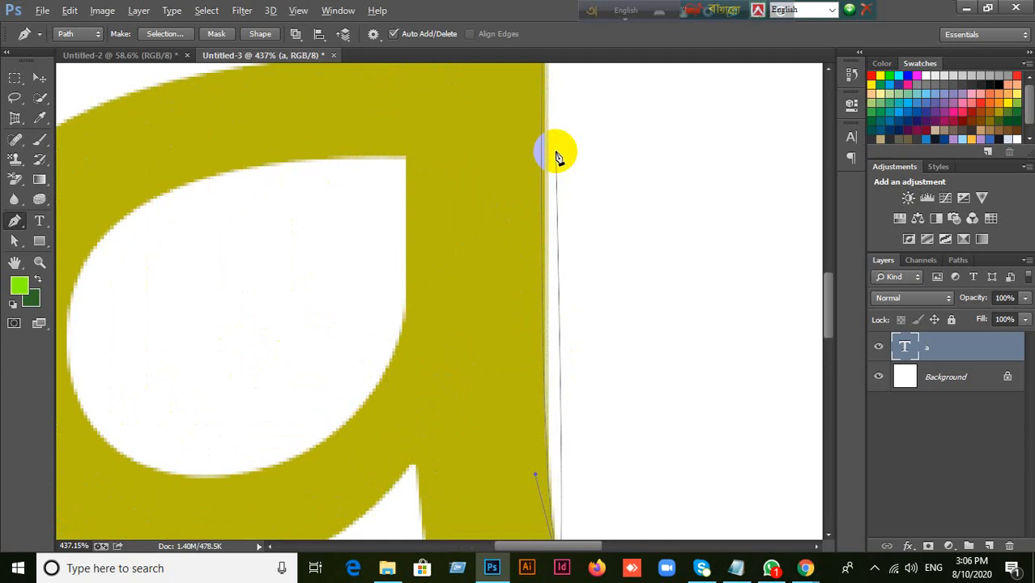
pyautogui.scroll(4, 557, 156)
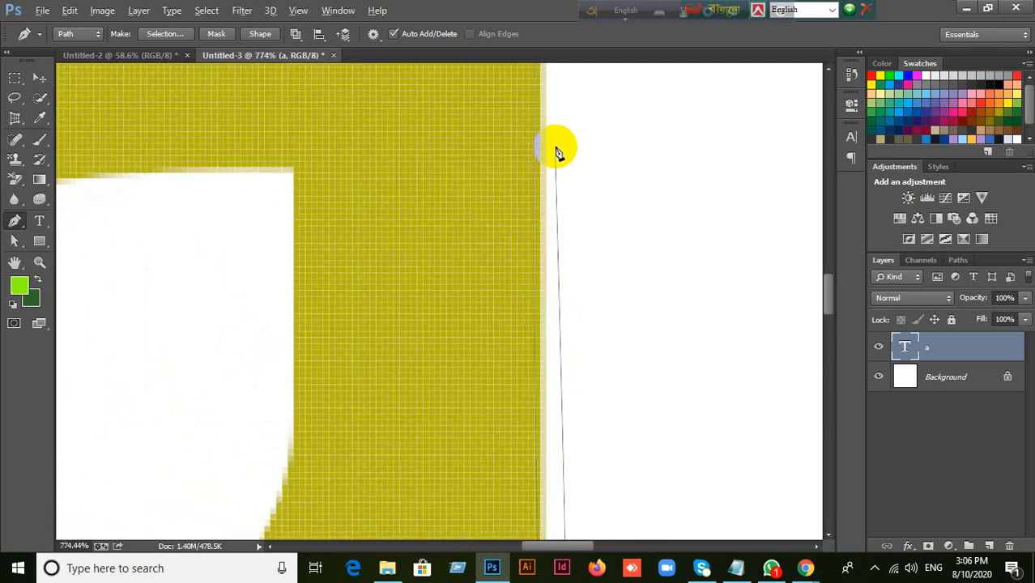
pyautogui.scroll(-6, 557, 154)
pyautogui.scroll(-1, 554, 174)
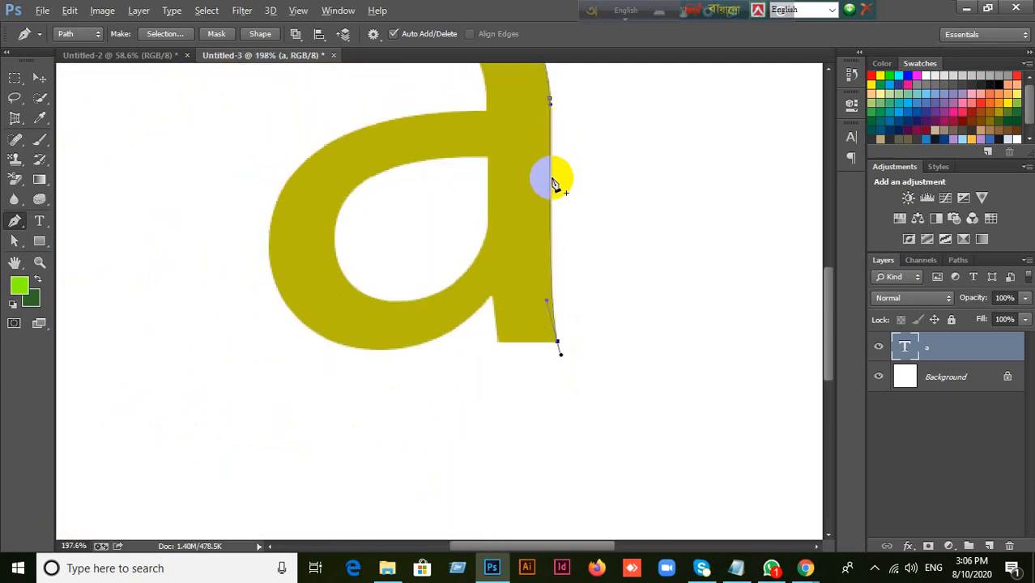
pyautogui.scroll(3, 554, 178)
pyautogui.scroll(4, 554, 185)
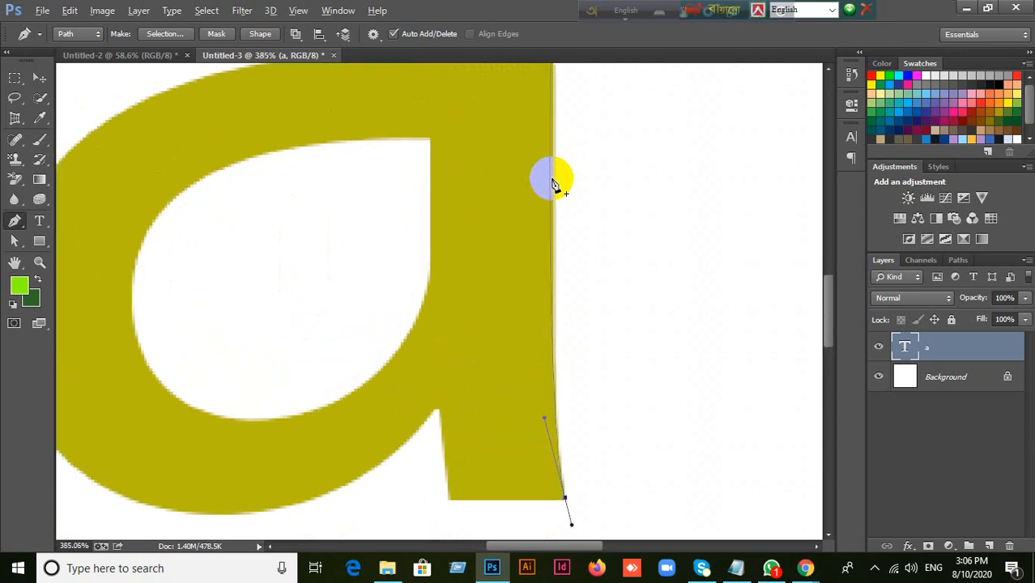
pyautogui.scroll(-1, 554, 185)
pyautogui.scroll(-1, 554, 185)
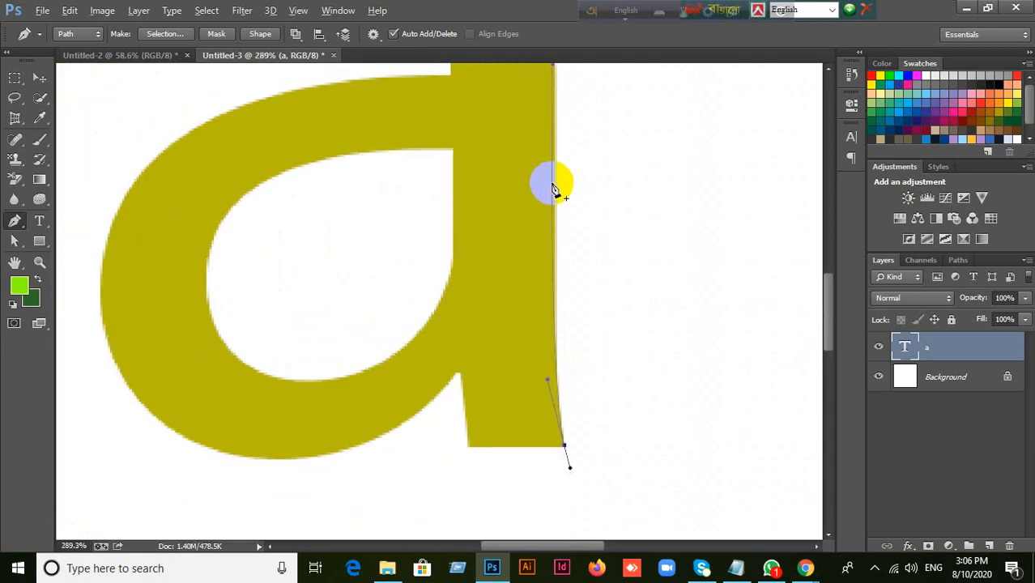
pyautogui.moveTo(577, 168); pyautogui.dragTo(669, 528)
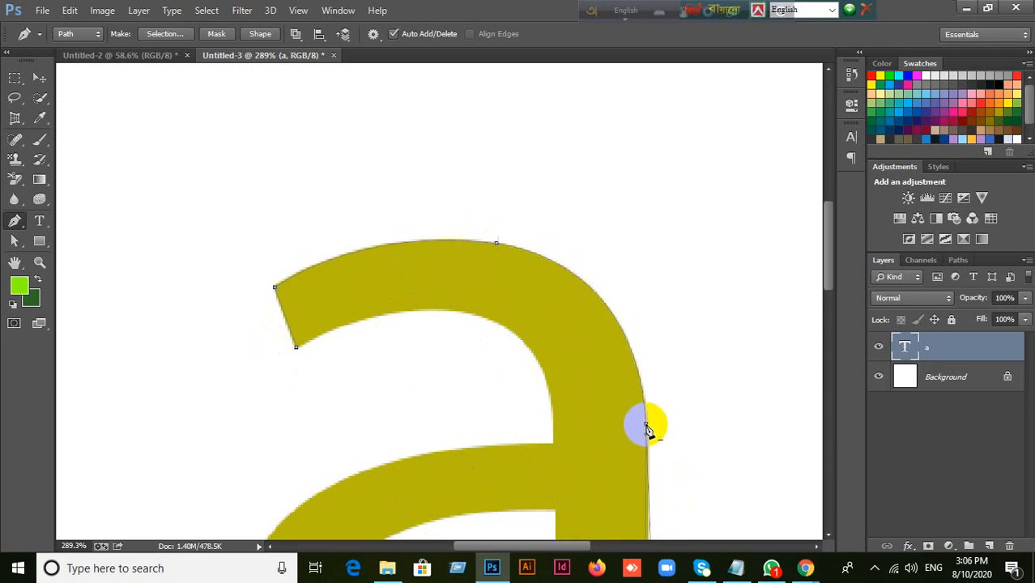
pyautogui.press('space')
pyautogui.moveTo(654, 344); pyautogui.dragTo(617, 73)
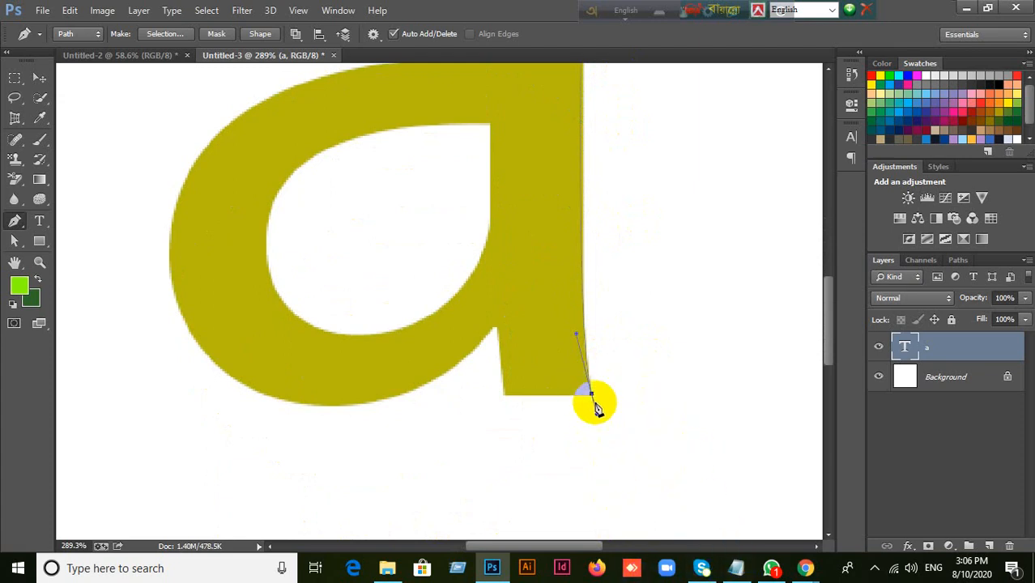
# Try swinging the bottom-corner anchor's outgoing handle inward along the stem's foot, and undo it each time.
pyautogui.scroll(3, 598, 420)
pyautogui.scroll(1, 598, 432)
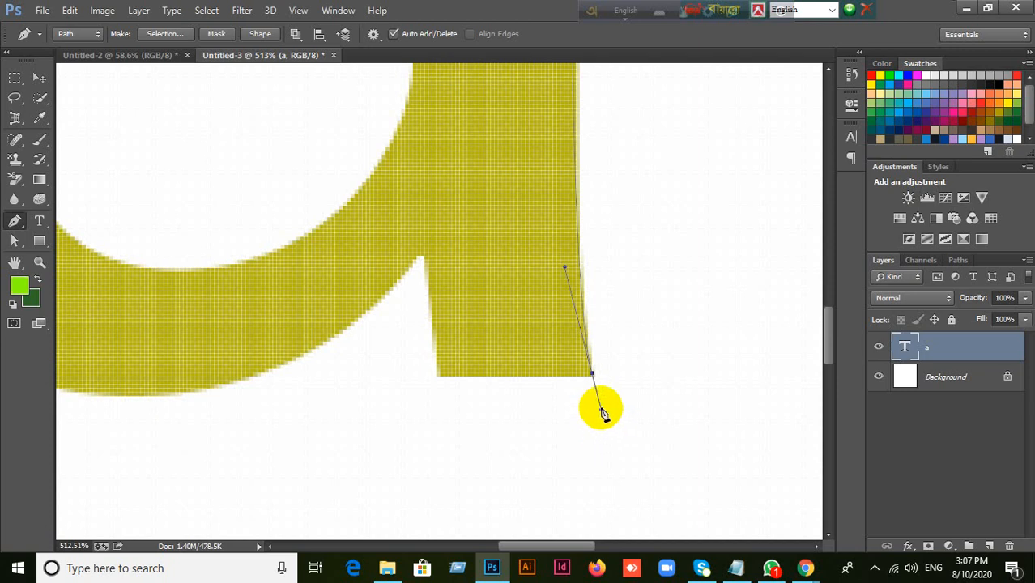
pyautogui.moveTo(603, 413); pyautogui.dragTo(531, 374)
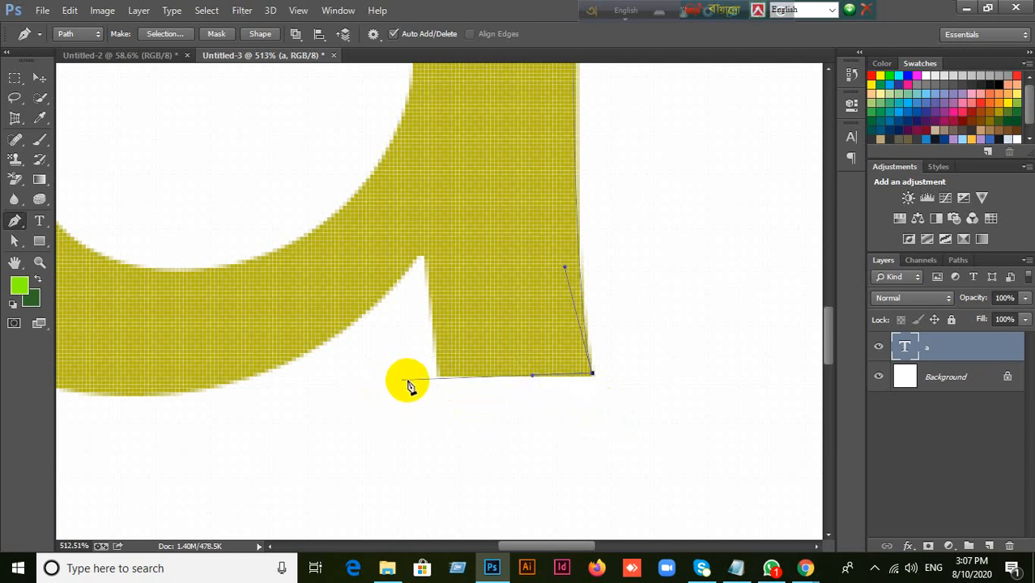
pyautogui.hotkey('ctrl', 'z')
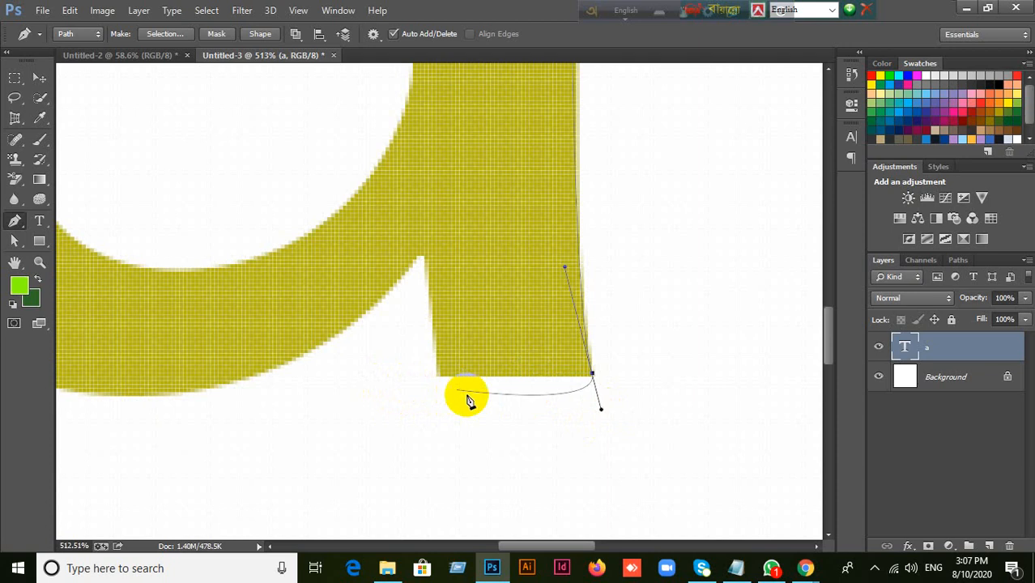
pyautogui.click(600, 409)
pyautogui.moveTo(601, 409); pyautogui.dragTo(531, 376)
pyautogui.hotkey('ctrl', 'z')
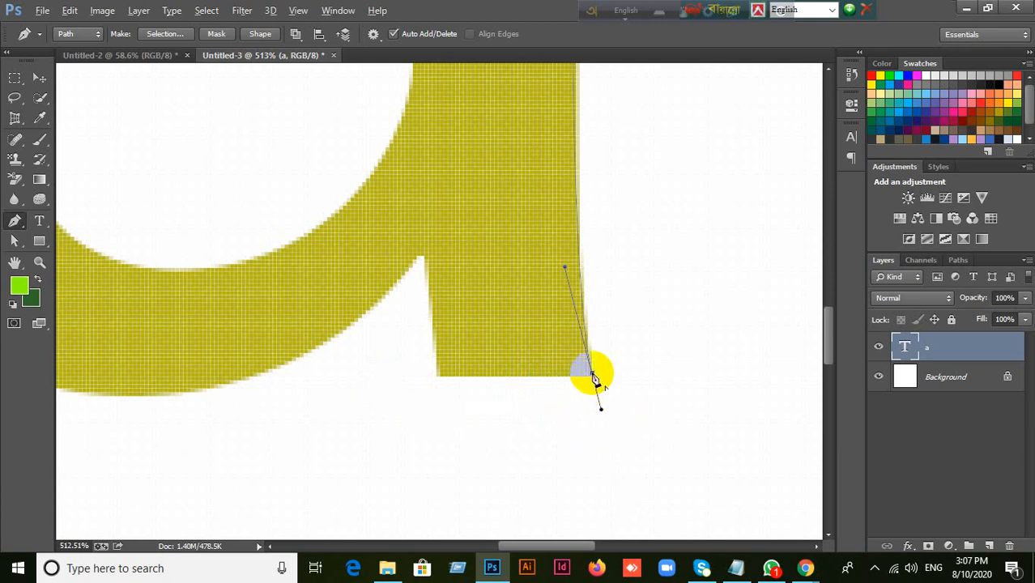
# Try removing the bottom-corner anchor's outgoing handle and adding a straight segment along the foot to its inner corner.
pyautogui.press('alt')
pyautogui.click(592, 373)
pyautogui.click(592, 375)
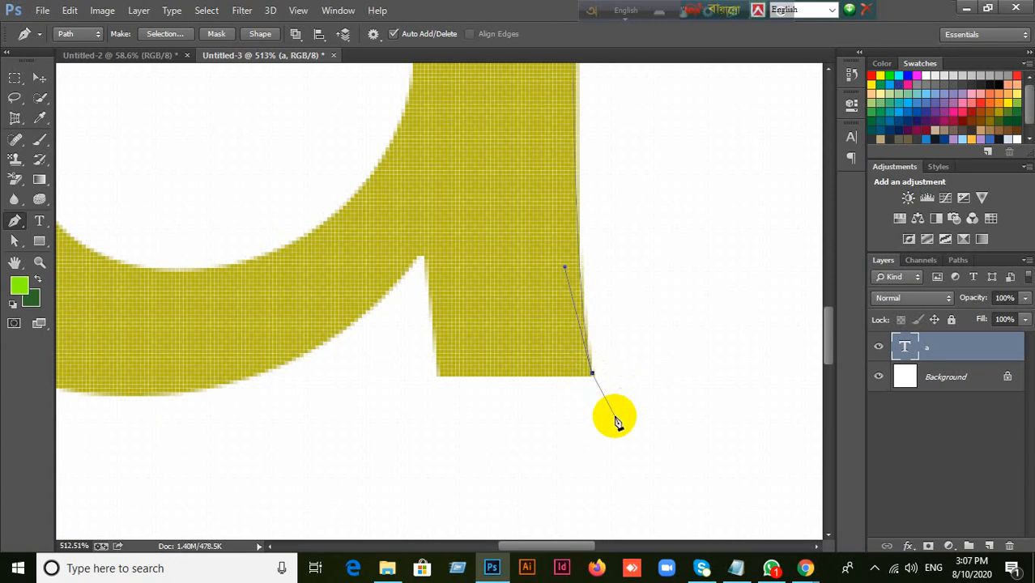
pyautogui.click(438, 374)
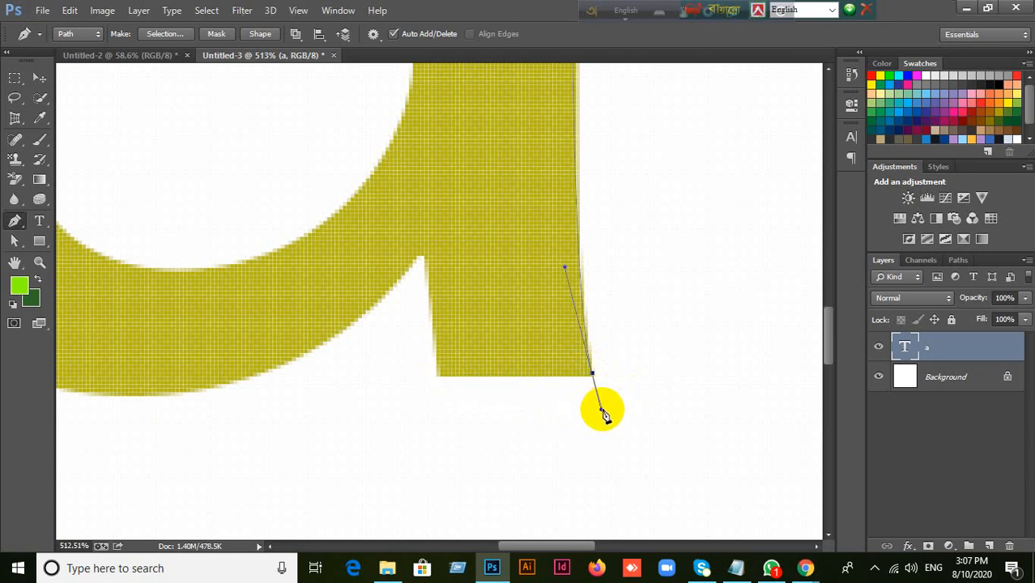
# Redirect the bottom-corner anchor's outgoing handle along the foot once more, and undo the change.
pyautogui.click(600, 411)
pyautogui.moveTo(600, 411); pyautogui.dragTo(540, 374)
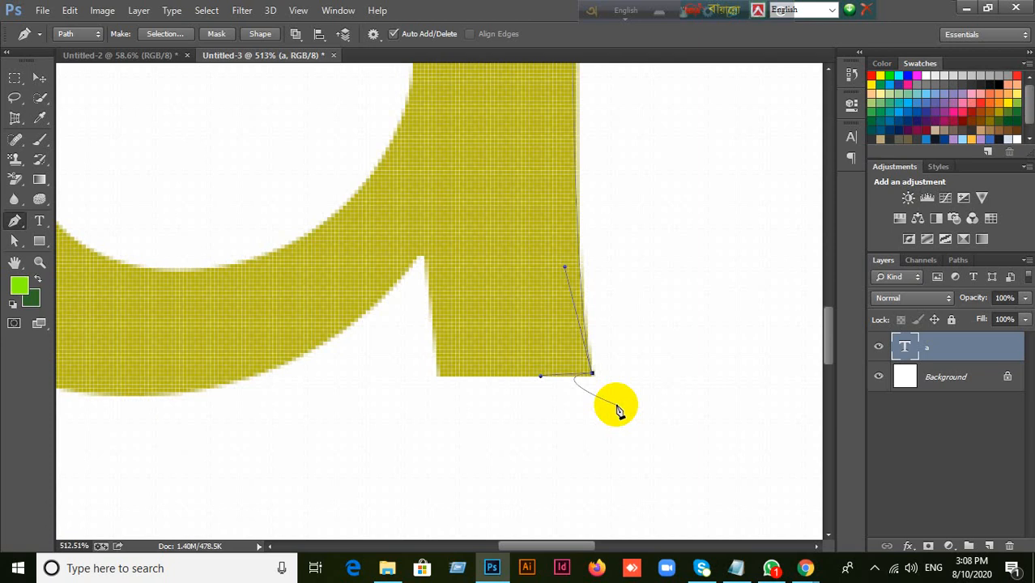
pyautogui.hotkey('ctrl', 'z')
pyautogui.scroll(-1, 617, 410)
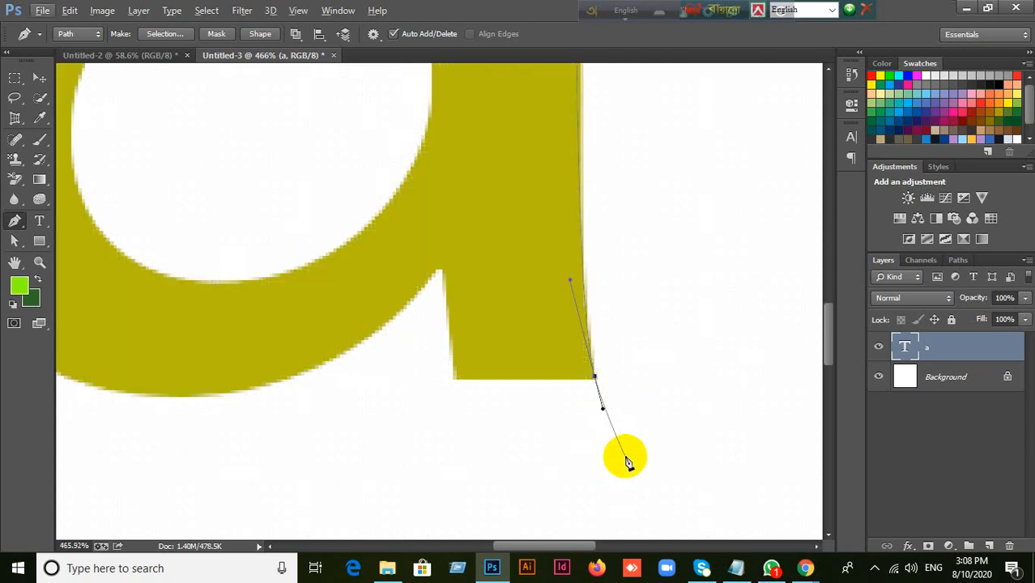
# Switch to the Google Meet call in Chrome.
pyautogui.moveTo(804, 567)
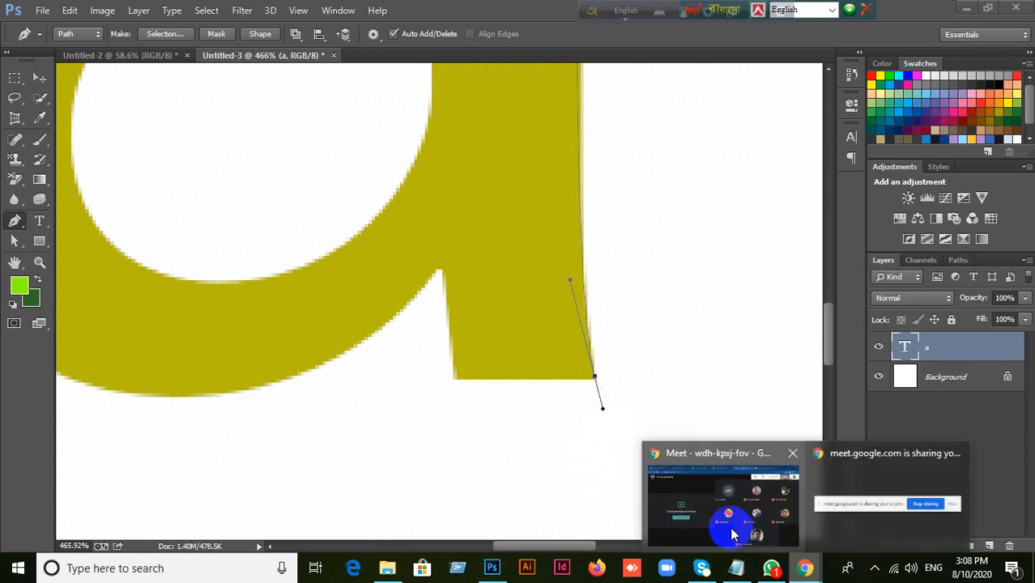
pyautogui.click(730, 526)
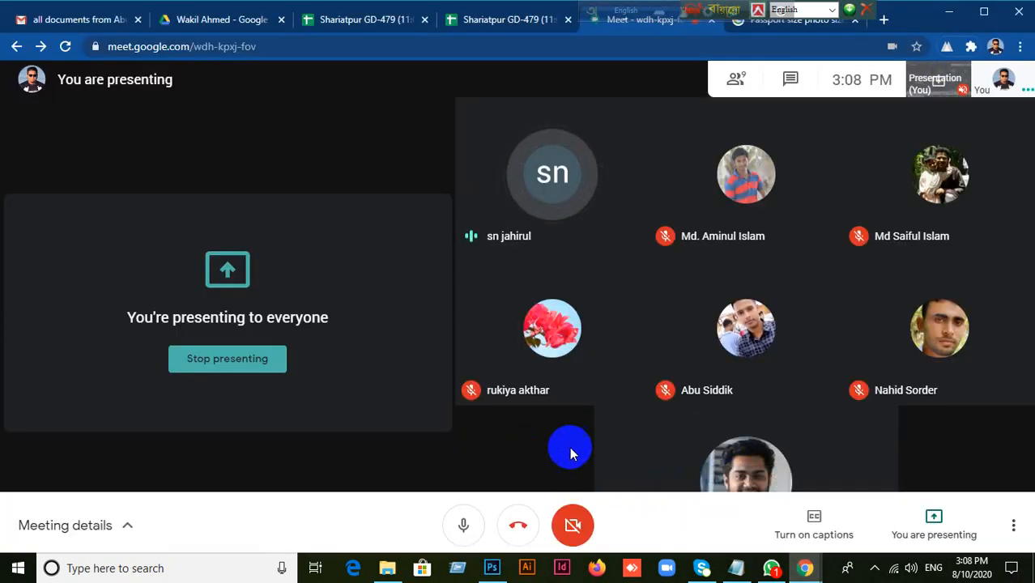
# Switch back to the Photoshop document with the partly traced letter.
pyautogui.click(491, 567)
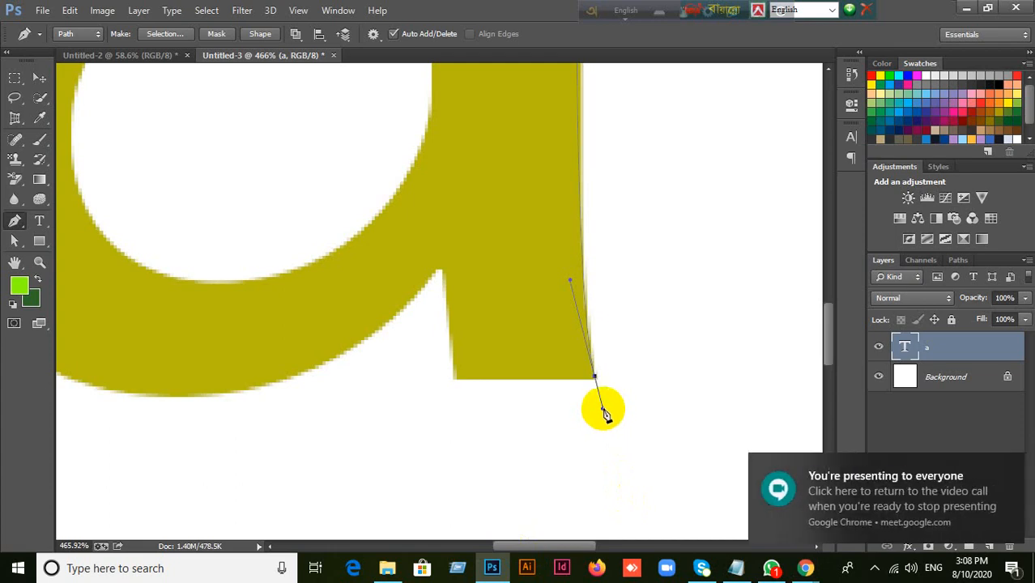
# Try swinging the bottom-corner anchor's outgoing handle inward along the foot's lower edge, and undo the change.
pyautogui.click(603, 407)
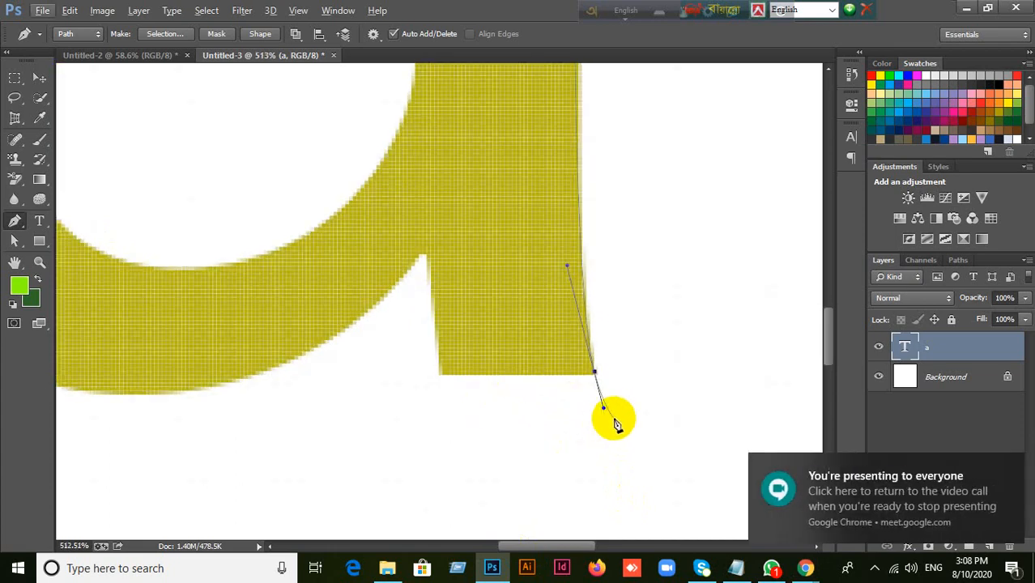
pyautogui.moveTo(603, 408); pyautogui.dragTo(550, 378)
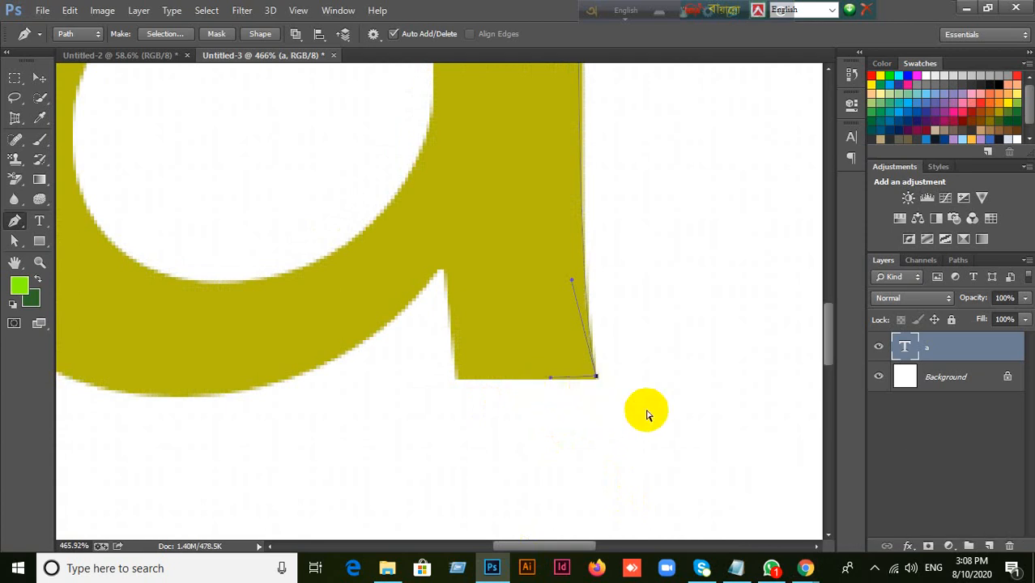
pyautogui.hotkey('ctrl', 'z')
pyautogui.scroll(1, 649, 411)
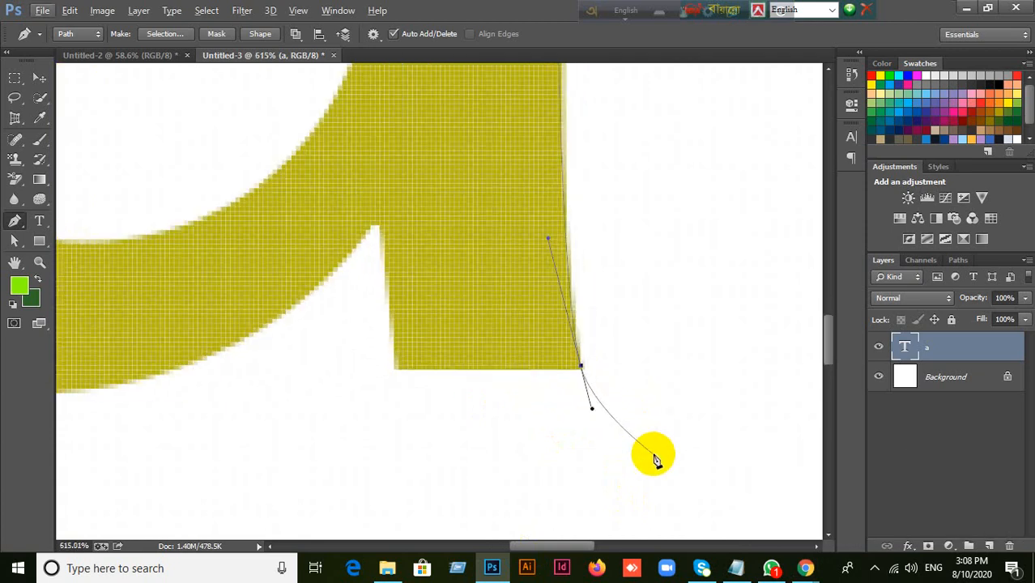
# Try removing the bottom-corner anchor's outgoing handle and adding a straight segment to the foot's inner corner, and undo both.
pyautogui.click(581, 366)
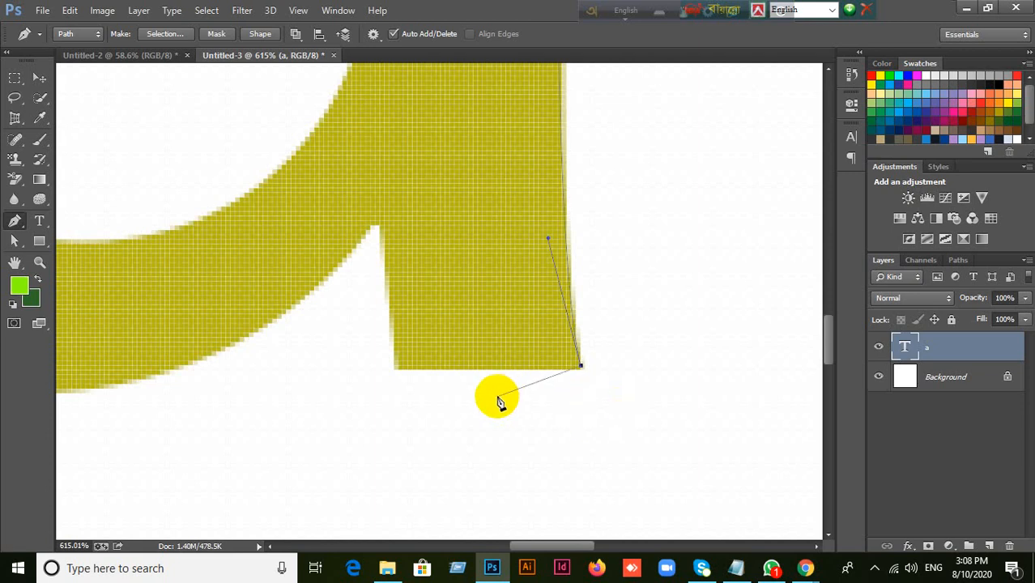
pyautogui.click(398, 365)
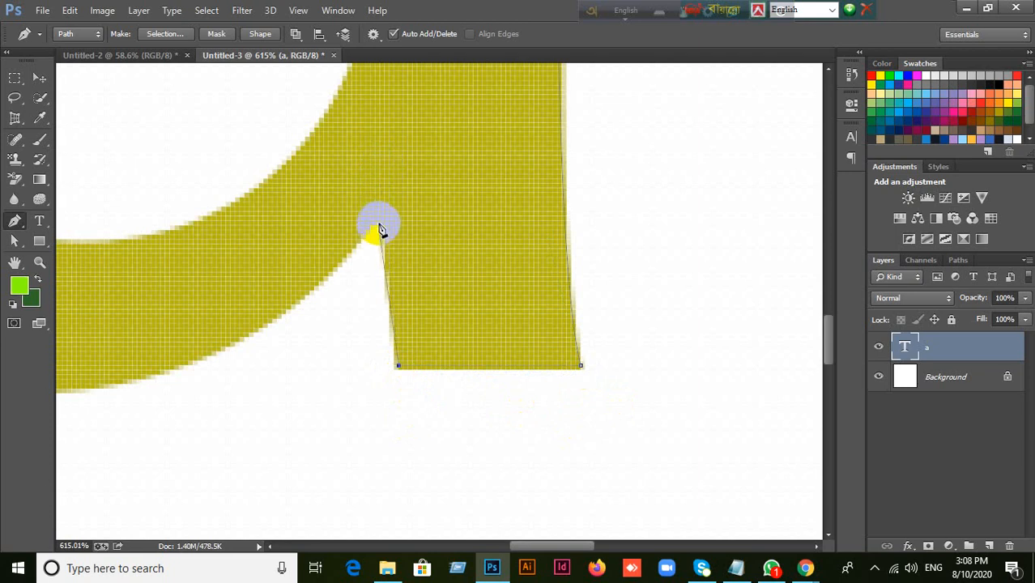
pyautogui.hotkey('ctrl', 'z')
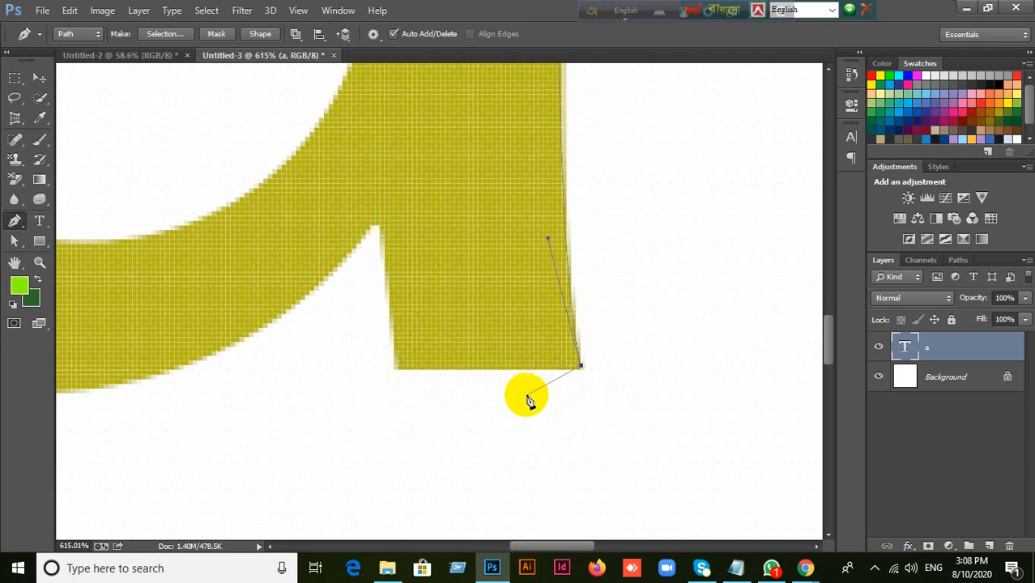
pyautogui.hotkey('ctrl', 'alt', 'z')
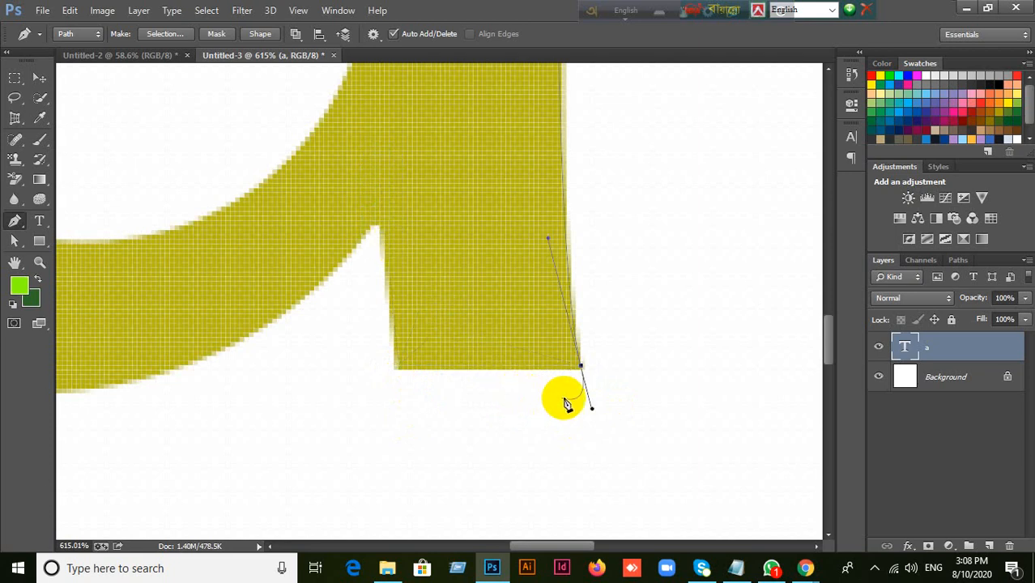
# Try removing the bottom-corner anchor's outgoing handle again, and undo the removal.
pyautogui.moveTo(594, 415)
pyautogui.mouseDown()
pyautogui.moveTo(534, 370)
pyautogui.moveTo(597, 411)
pyautogui.mouseUp()
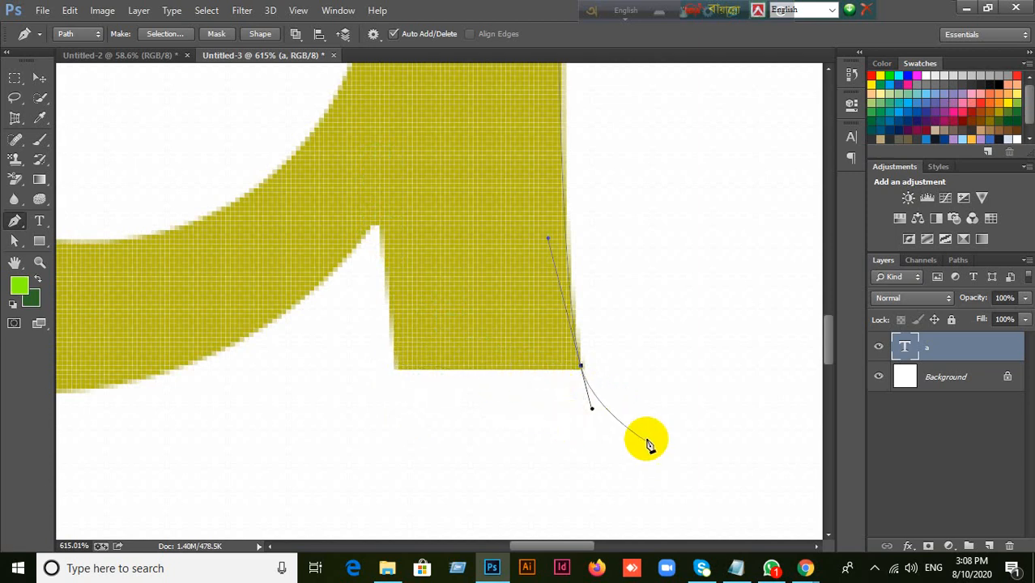
pyautogui.click(582, 367)
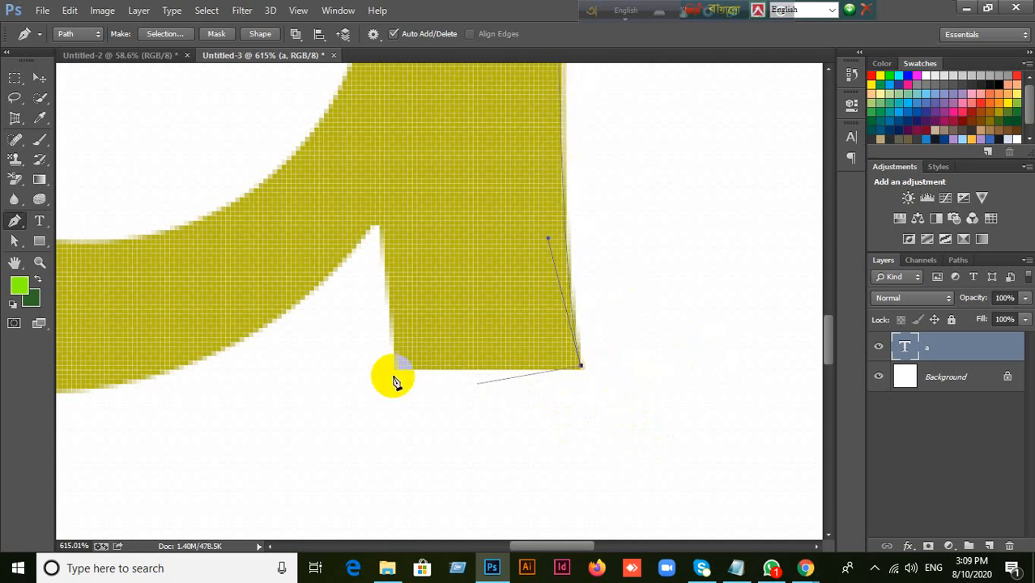
pyautogui.hotkey('ctrl', 'z')
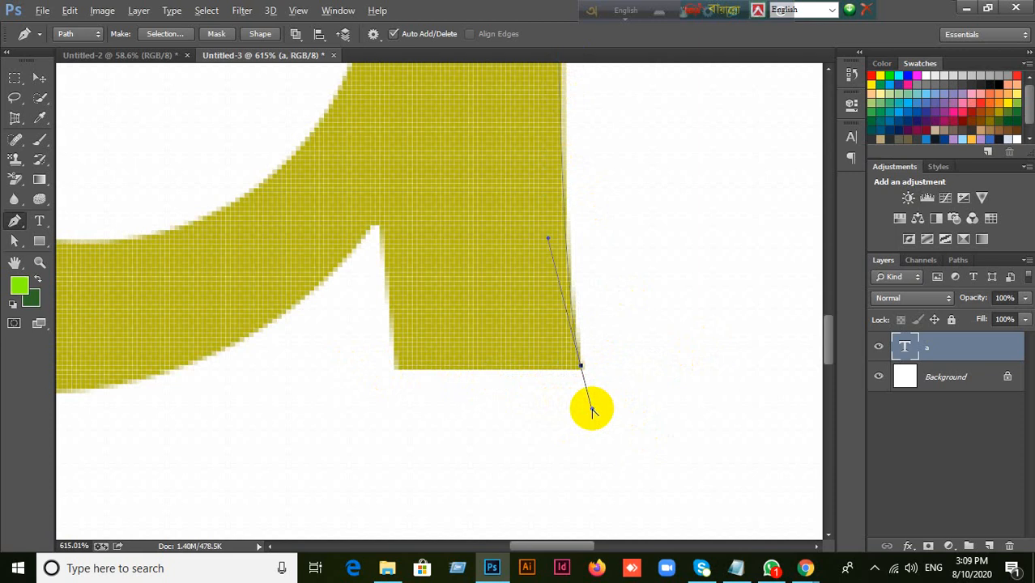
# Try pointing the bottom-corner anchor's outgoing handle along the foot and up beside the stem, and undo both changes.
pyautogui.moveTo(592, 411); pyautogui.dragTo(526, 370)
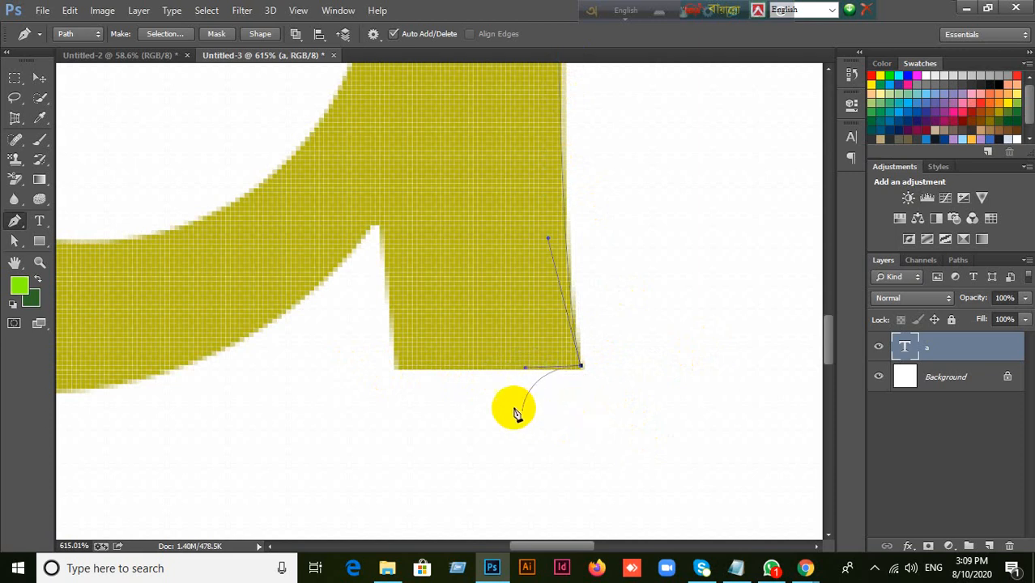
pyautogui.moveTo(525, 368); pyautogui.dragTo(581, 308)
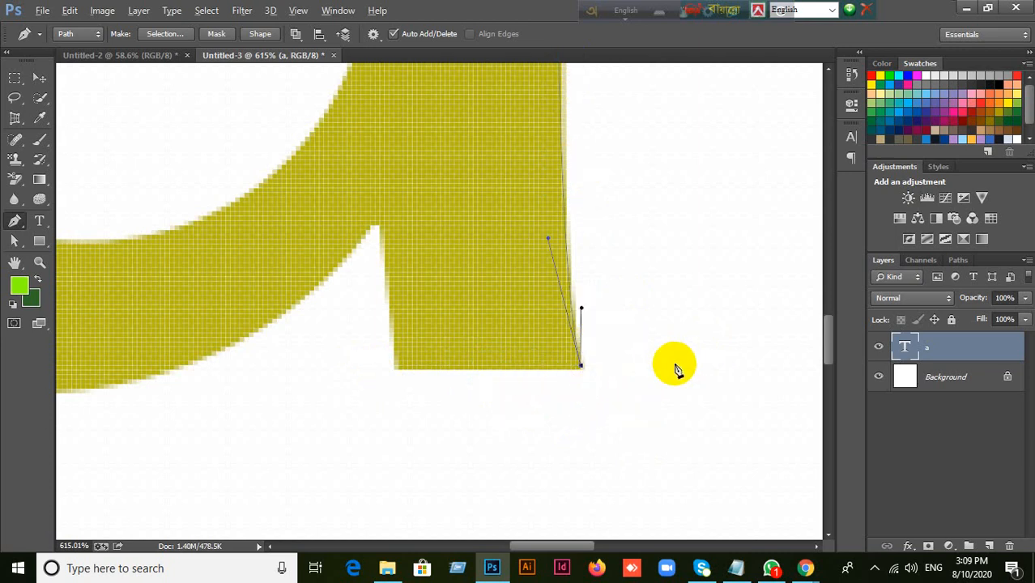
pyautogui.hotkey('ctrl', 'z')
pyautogui.hotkey('ctrl', 'z')
pyautogui.hotkey('ctrl', 'alt', 'z')
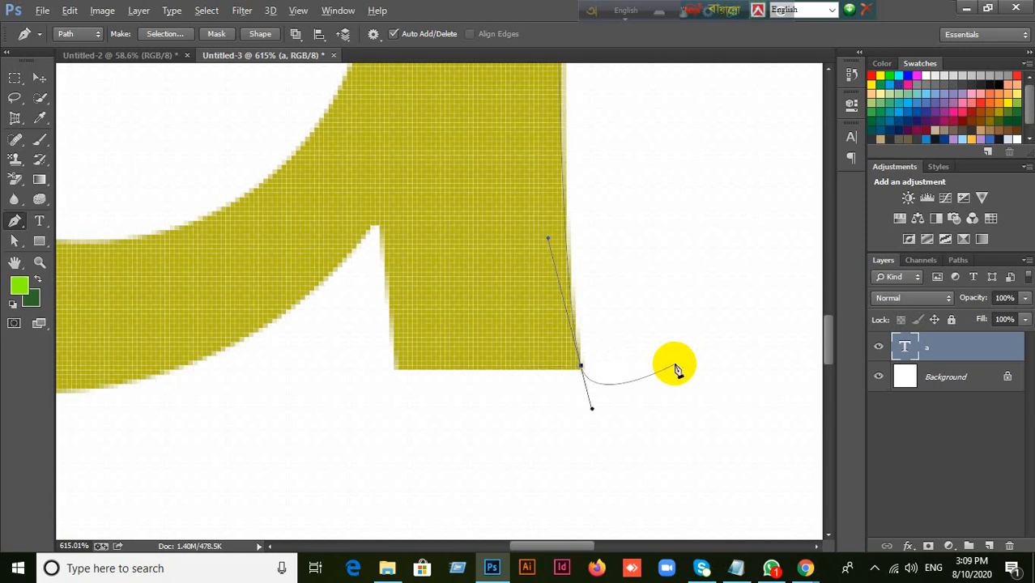
# Direct the bottom-corner anchor's outgoing handle inward along the foot's lower edge, leaving its incoming handle in place.
pyautogui.click(581, 366)
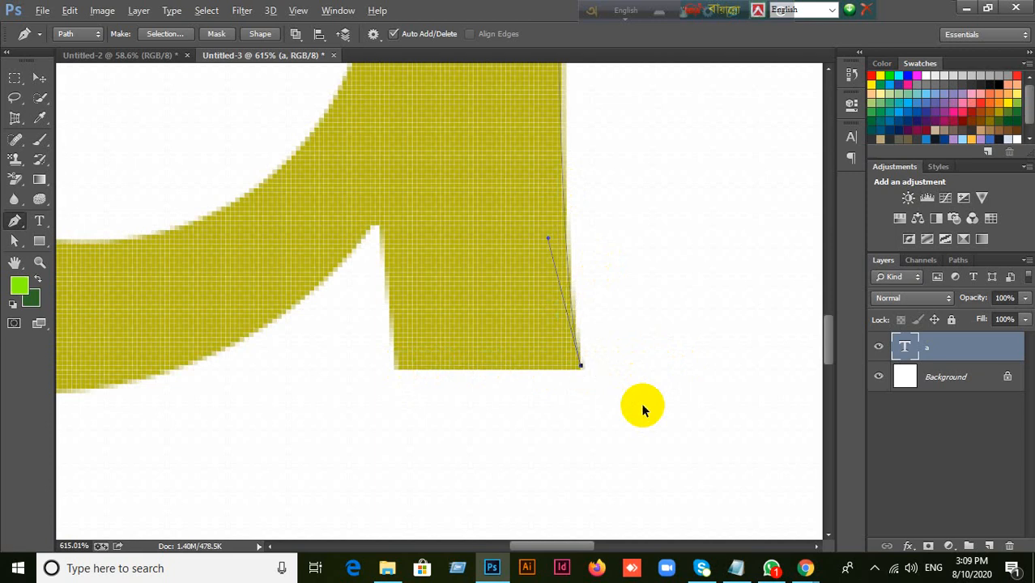
pyautogui.hotkey('ctrl', 'z')
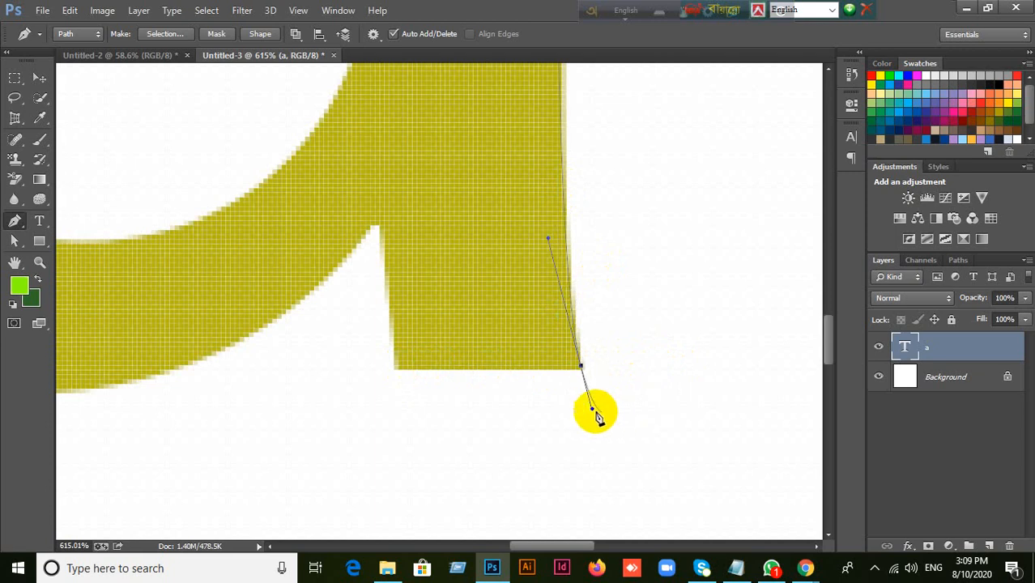
pyautogui.moveTo(592, 409); pyautogui.dragTo(517, 367)
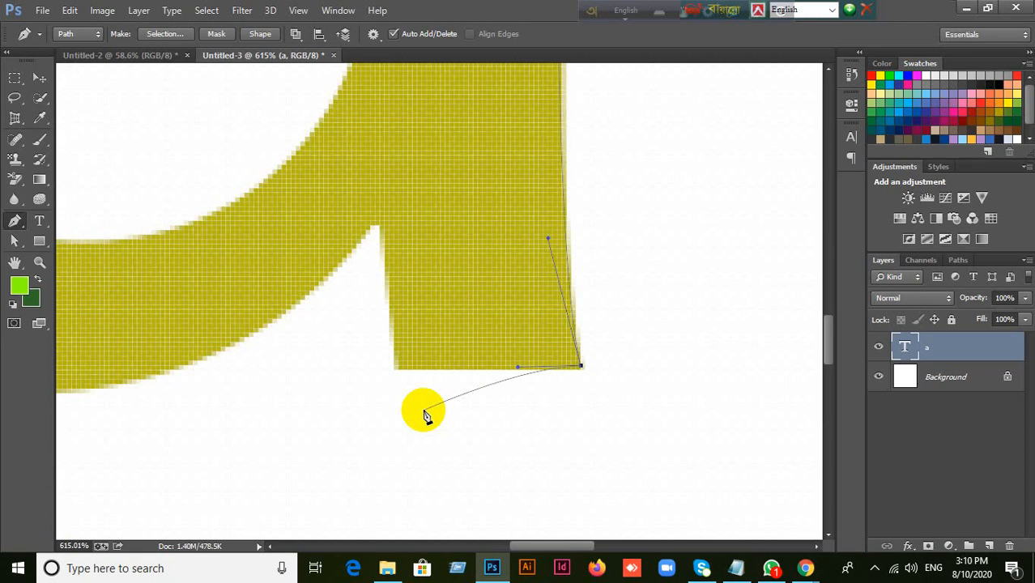
# Examine the traced path from the bottom corner up the stem to the end of the upper arm and back.
pyautogui.moveTo(505, 279); pyautogui.dragTo(516, 545)
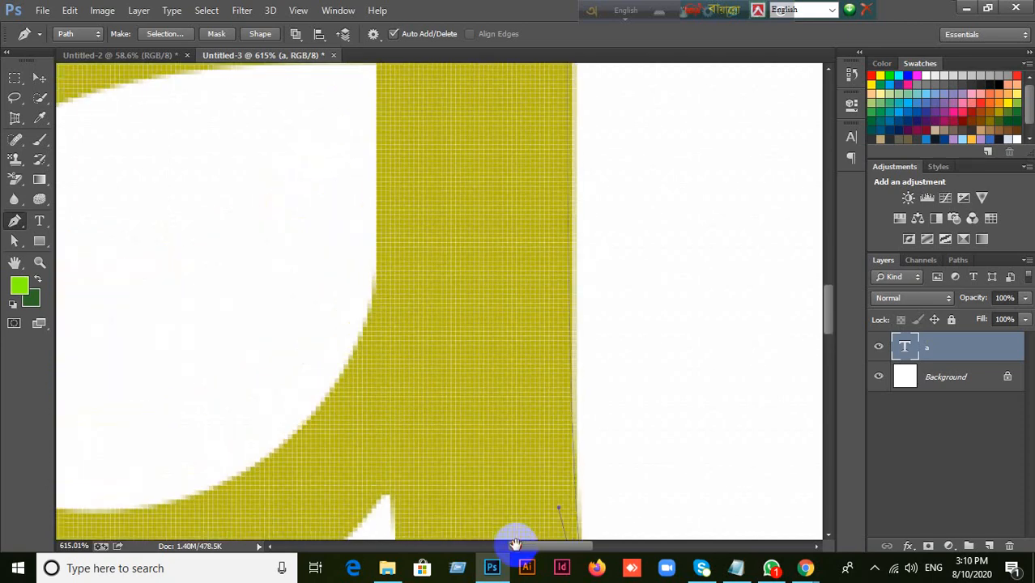
pyautogui.scroll(10, 575, 422)
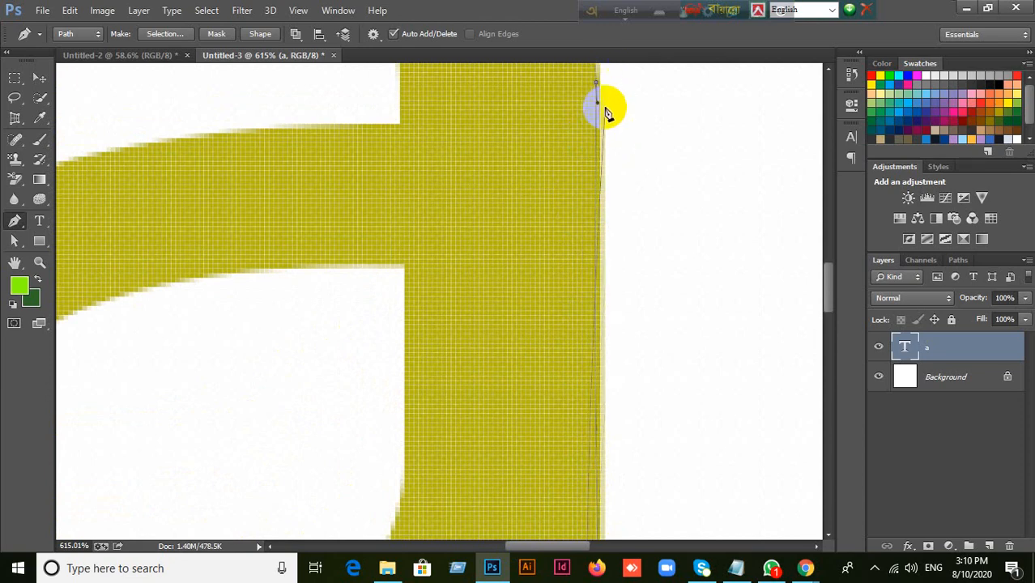
pyautogui.moveTo(621, 127); pyautogui.dragTo(691, 404)
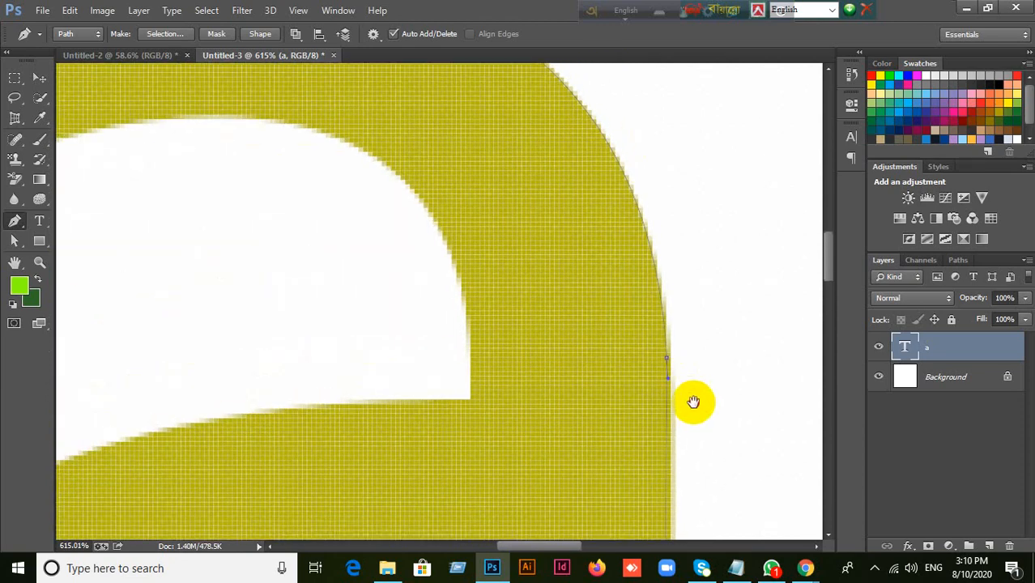
pyautogui.moveTo(492, 153); pyautogui.dragTo(786, 455)
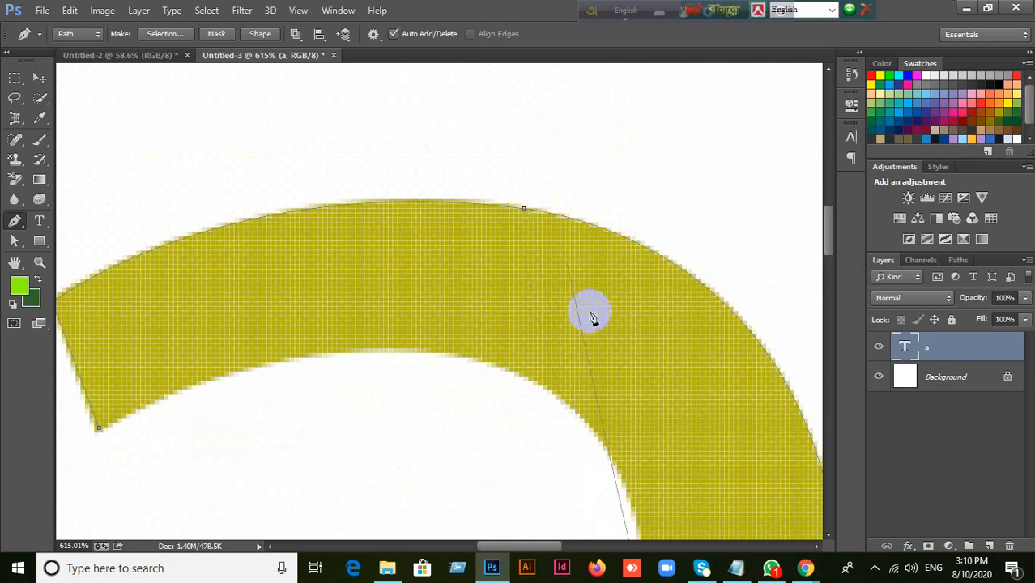
pyautogui.moveTo(450, 335); pyautogui.dragTo(668, 293)
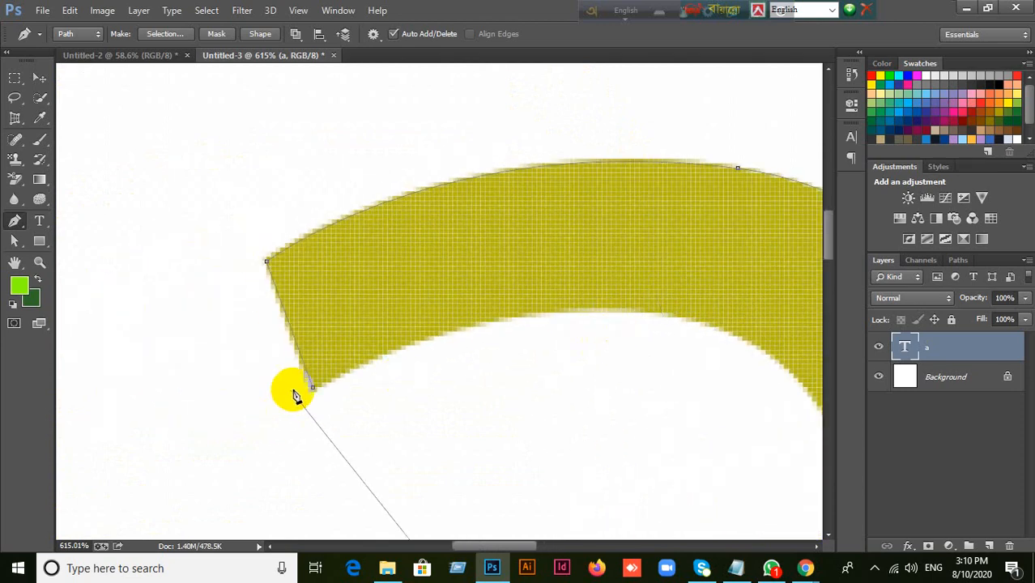
pyautogui.click(313, 387)
pyautogui.click(268, 262)
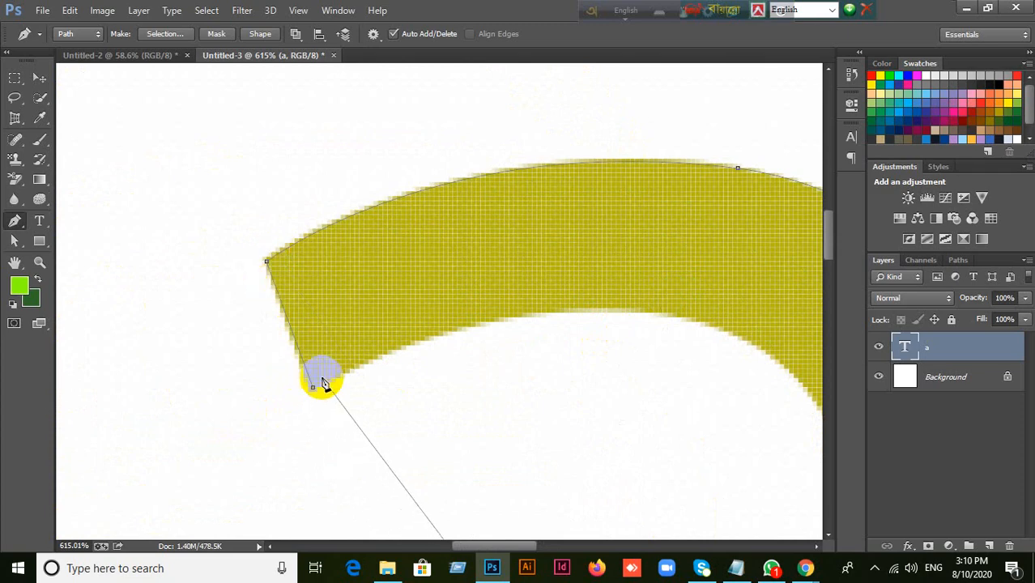
pyautogui.press('space')
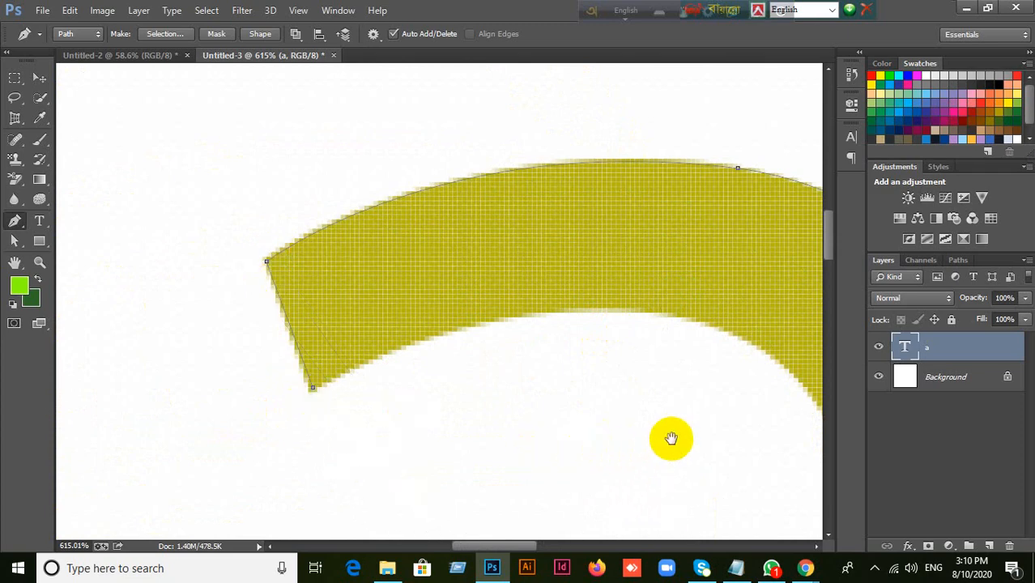
pyautogui.moveTo(670, 438); pyautogui.dragTo(329, 165)
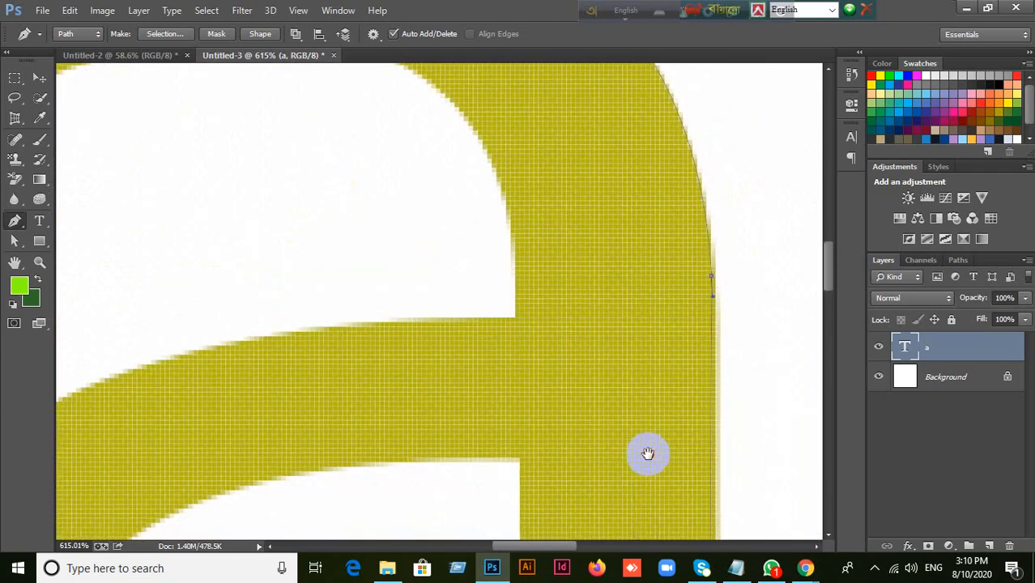
pyautogui.press('space')
pyautogui.moveTo(647, 451); pyautogui.dragTo(607, 185)
pyautogui.moveTo(620, 489); pyautogui.dragTo(596, 116)
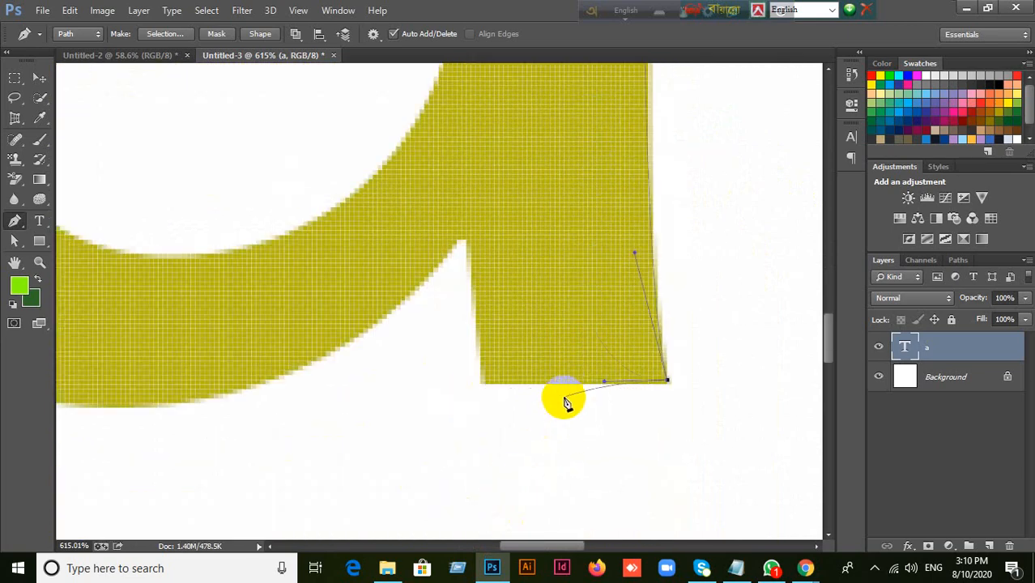
# Add a Pen Tool anchor at the foot's inner bottom corner, completing the segment along its lower edge.
pyautogui.scroll(-3, 566, 402)
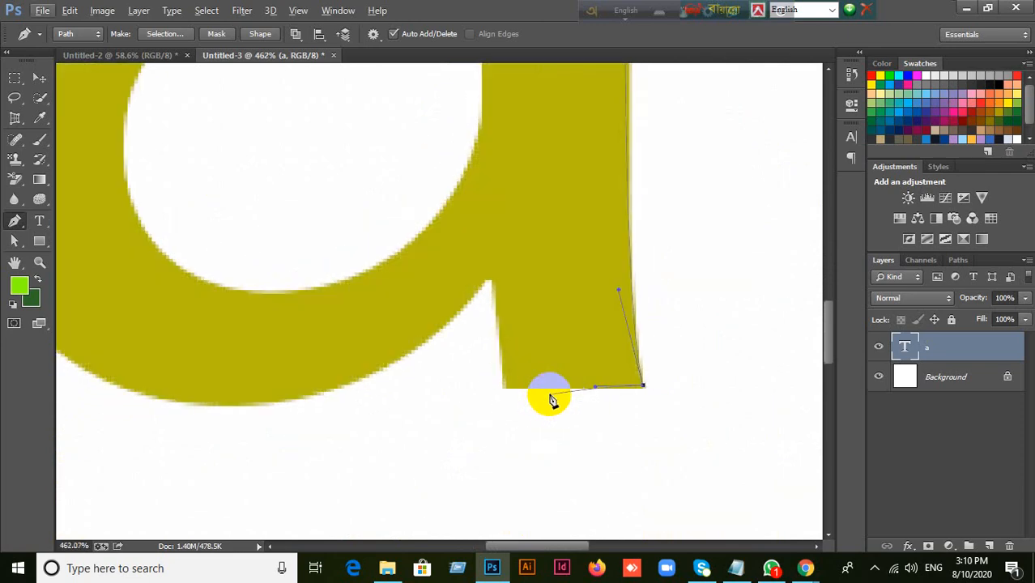
pyautogui.scroll(1, 547, 398)
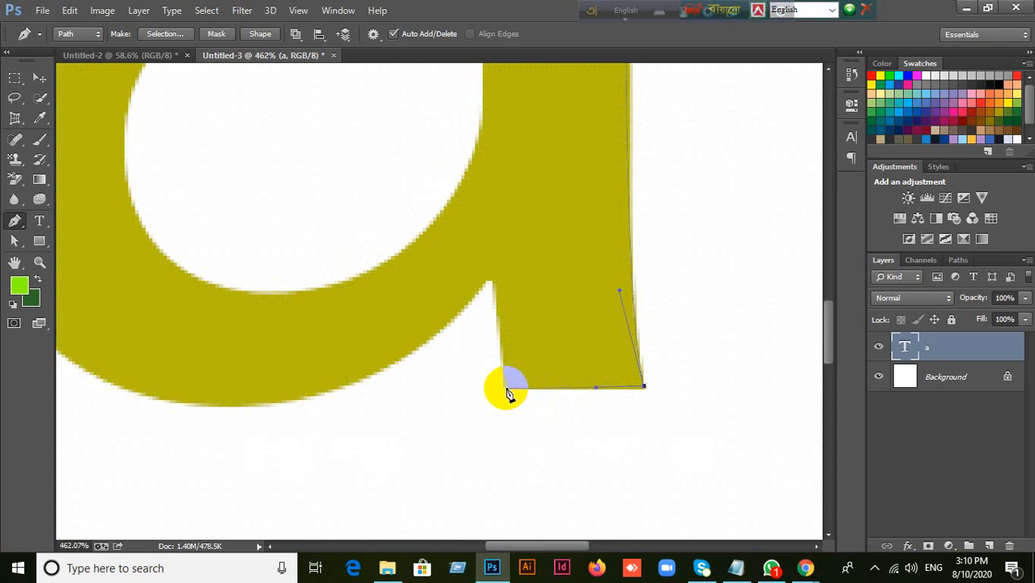
pyautogui.click(507, 389)
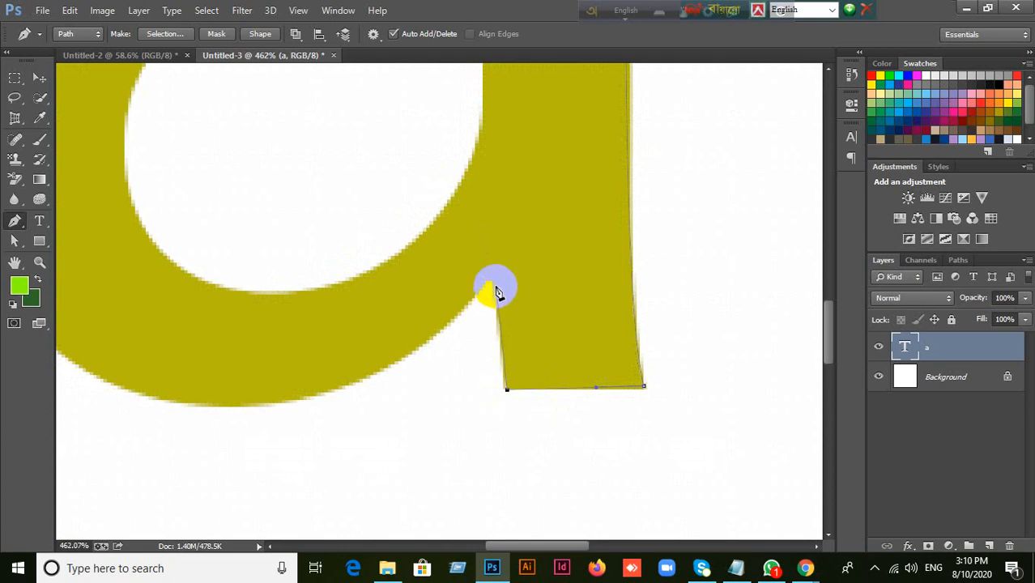
# Examine the outline traced around the whole letter and the foot's inner edge up to the notch under the bowl.
pyautogui.scroll(-9, 541, 334)
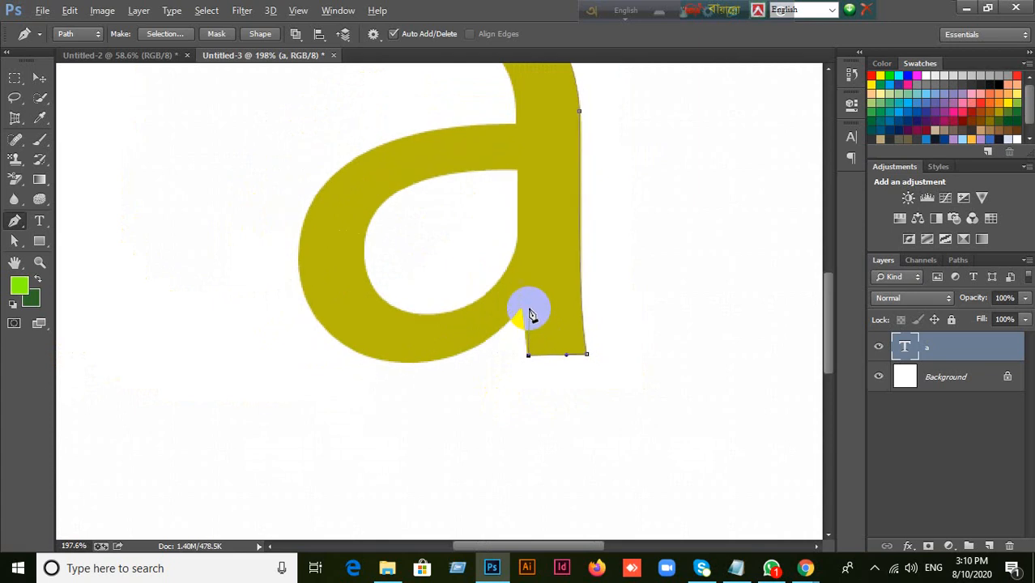
pyautogui.scroll(-4, 518, 317)
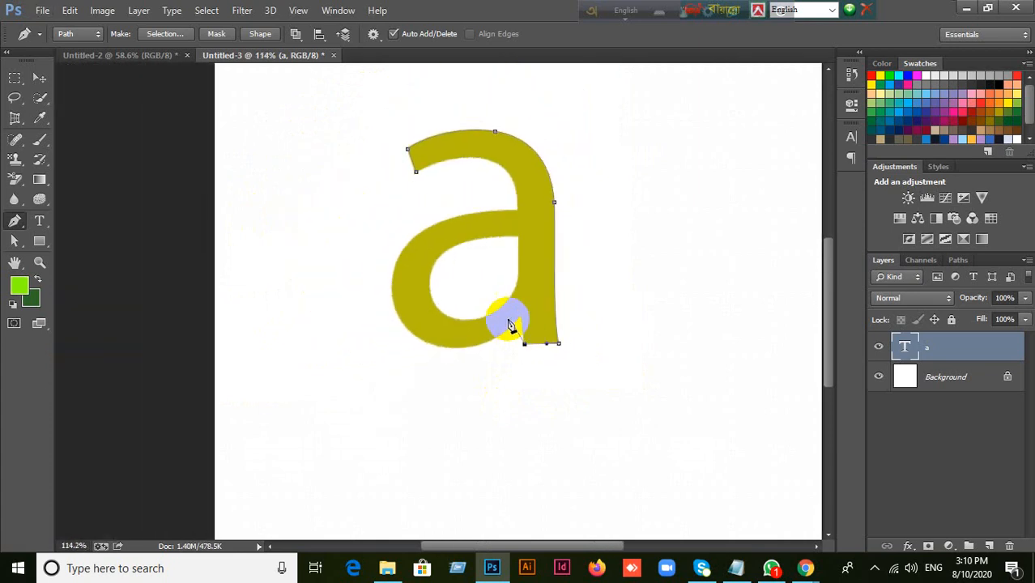
pyautogui.scroll(-1, 530, 320)
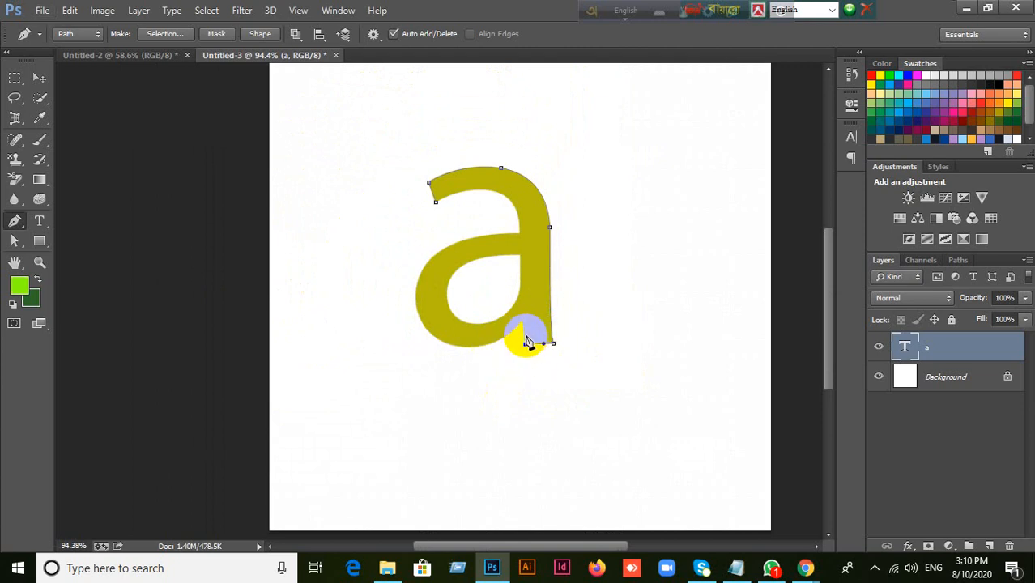
pyautogui.scroll(1, 526, 340)
pyautogui.scroll(2, 525, 338)
pyautogui.scroll(6, 522, 336)
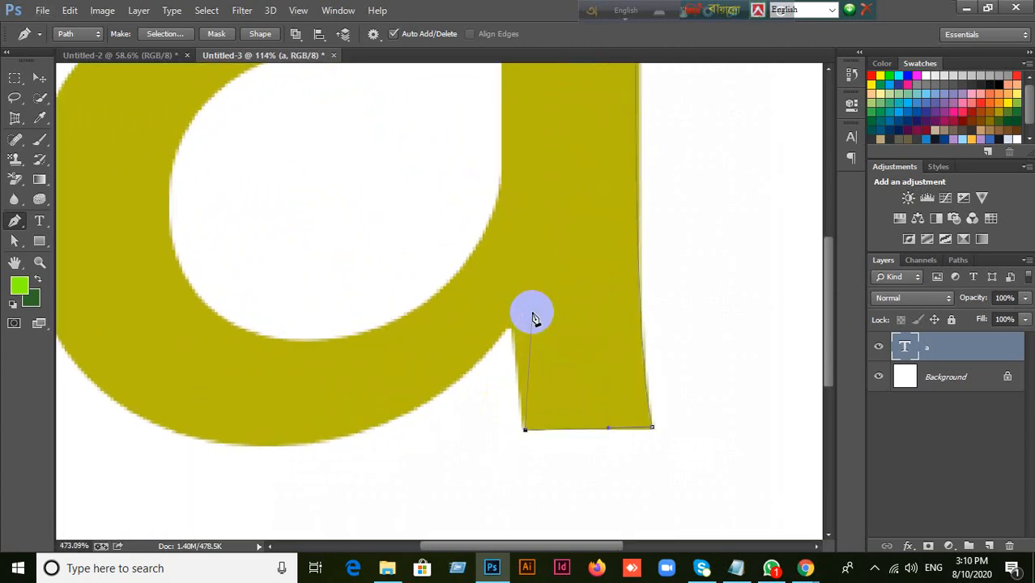
pyautogui.scroll(1, 519, 332)
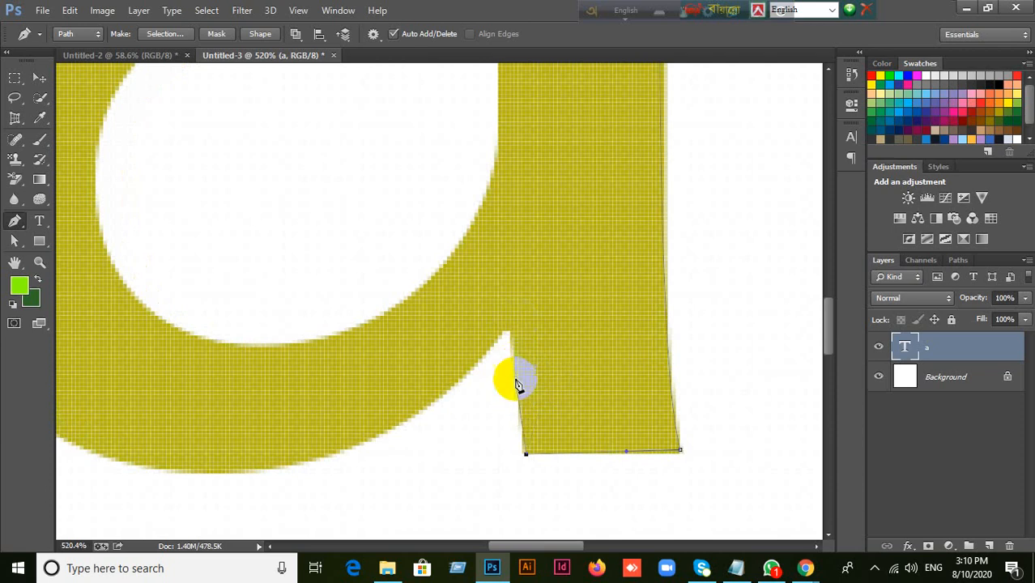
pyautogui.scroll(1, 518, 344)
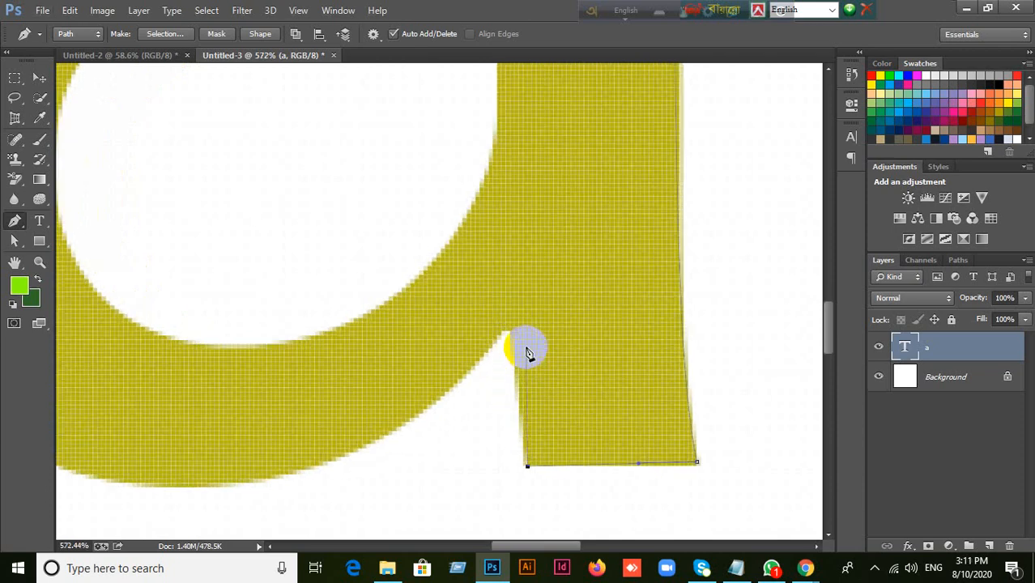
# Add Pen Tool anchors on both sides of the notch under the bowl, pulling the second anchor's handle along the bowl's outer edge.
pyautogui.scroll(-3, 523, 350)
pyautogui.scroll(1, 525, 352)
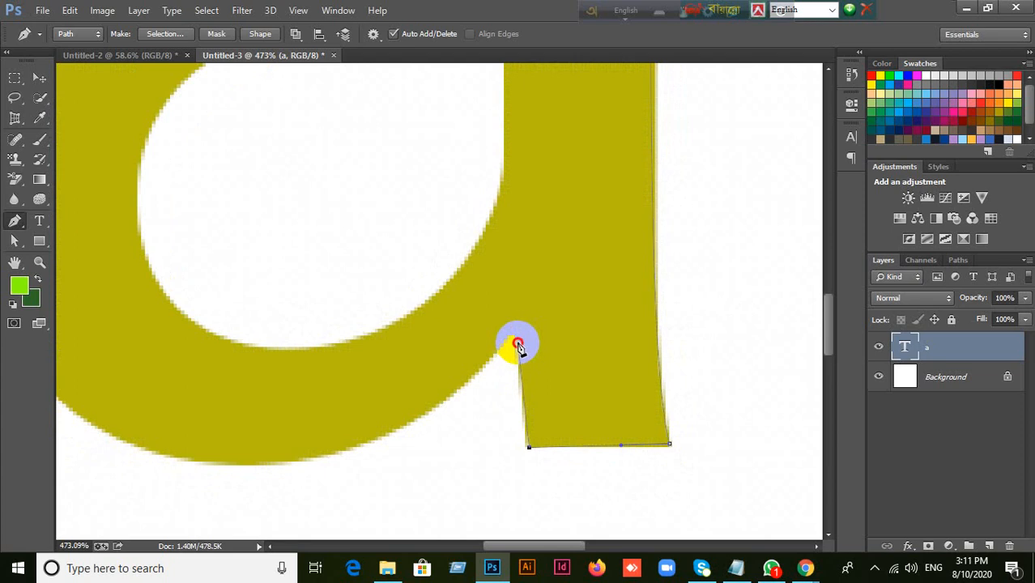
pyautogui.click(518, 343)
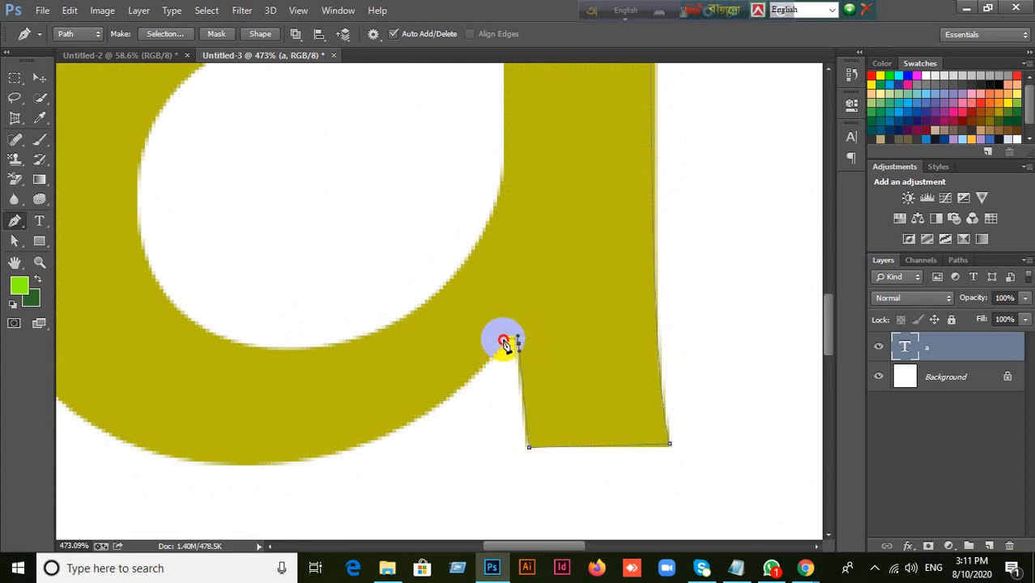
pyautogui.moveTo(503, 340); pyautogui.dragTo(498, 351)
pyautogui.scroll(2, 489, 380)
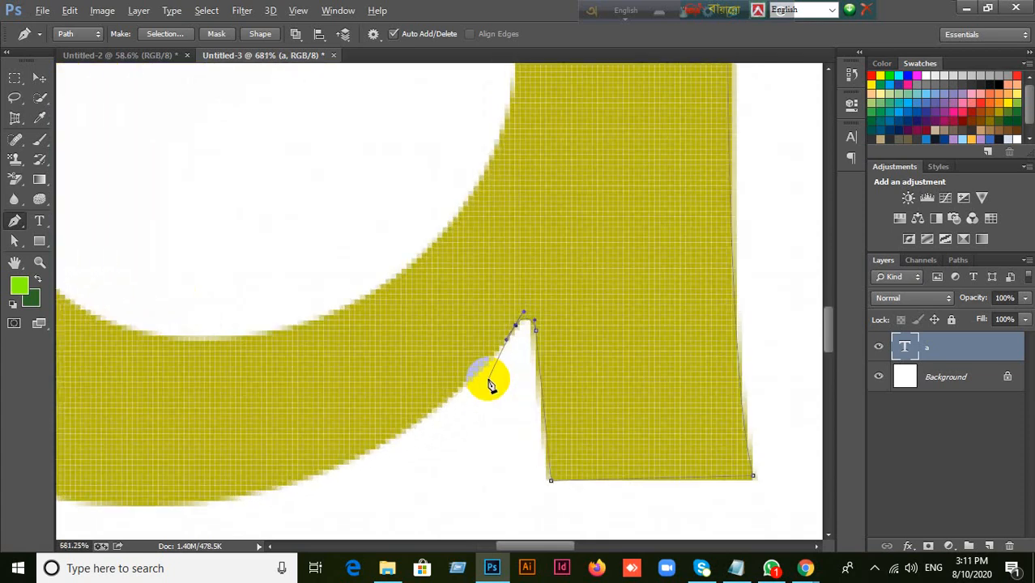
pyautogui.scroll(-3, 490, 384)
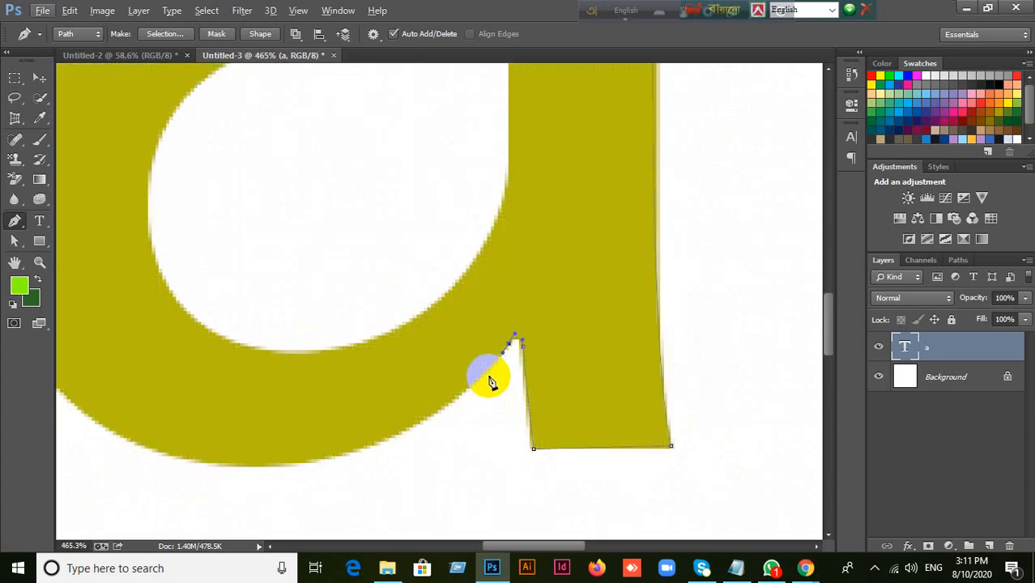
pyautogui.moveTo(491, 382); pyautogui.dragTo(718, 336)
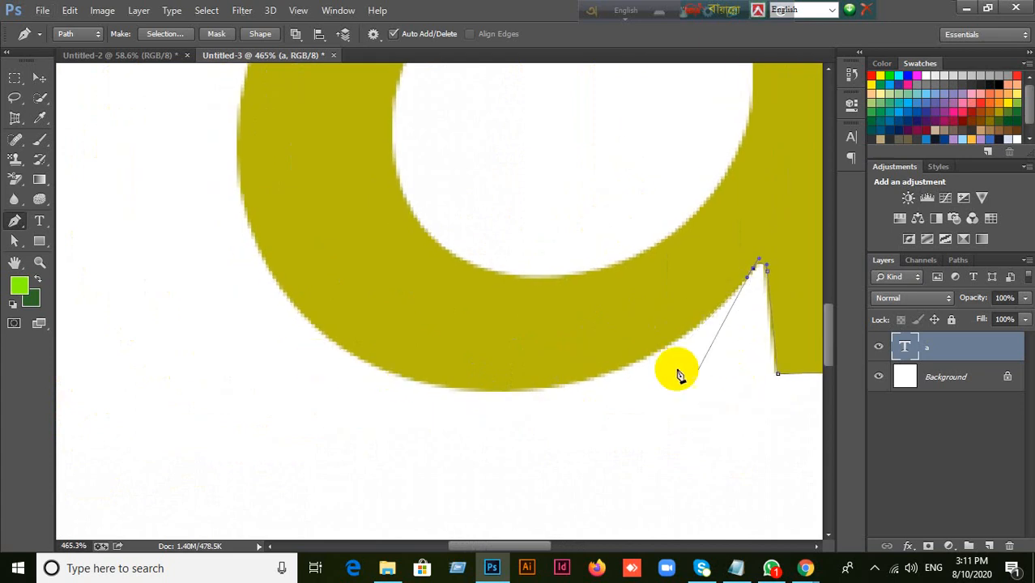
pyautogui.click(609, 373)
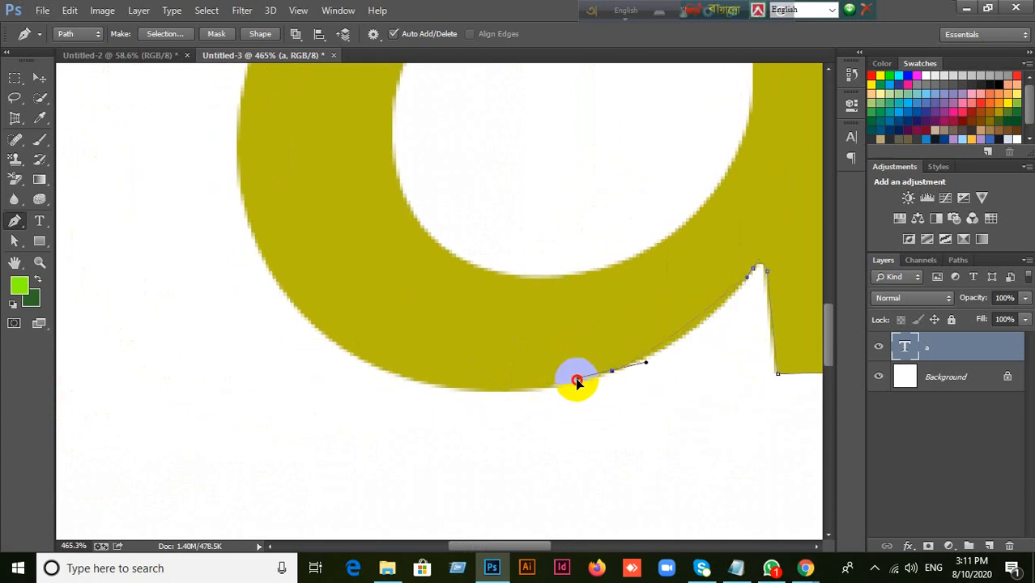
pyautogui.moveTo(576, 381); pyautogui.dragTo(533, 392)
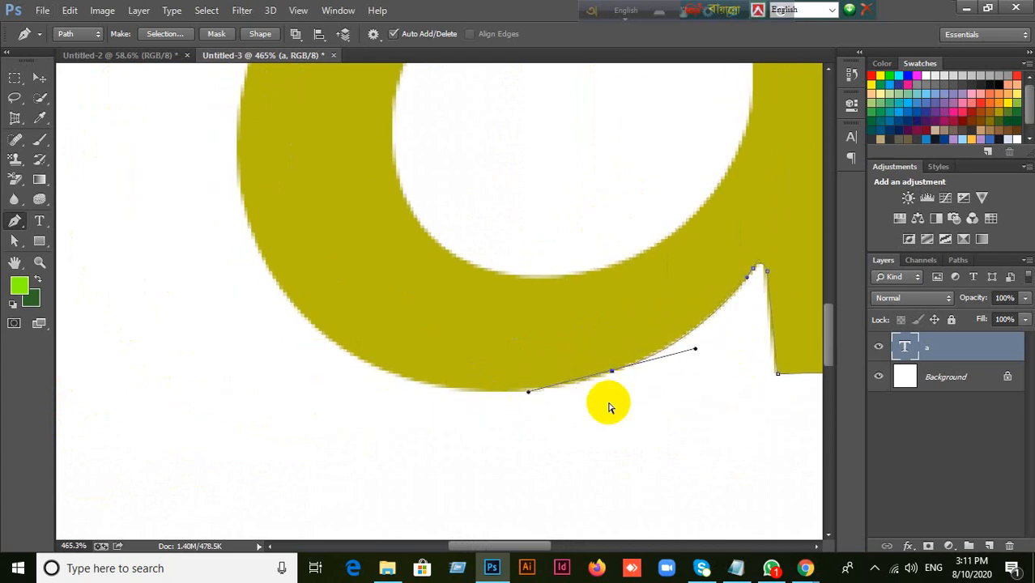
pyautogui.hotkey('ctrl', 'z')
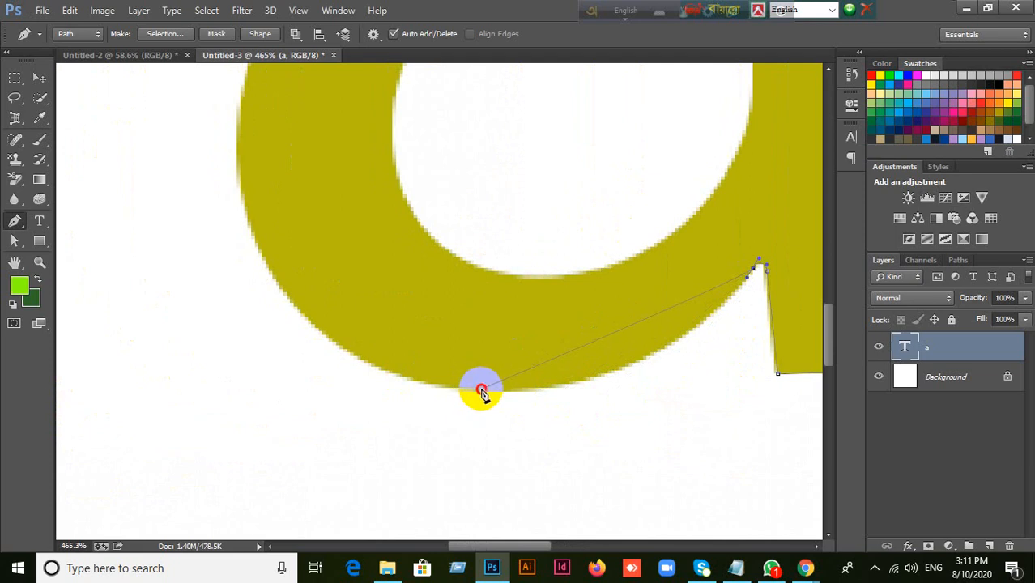
pyautogui.moveTo(481, 391); pyautogui.dragTo(639, 357)
pyautogui.hotkey('ctrl', 'z')
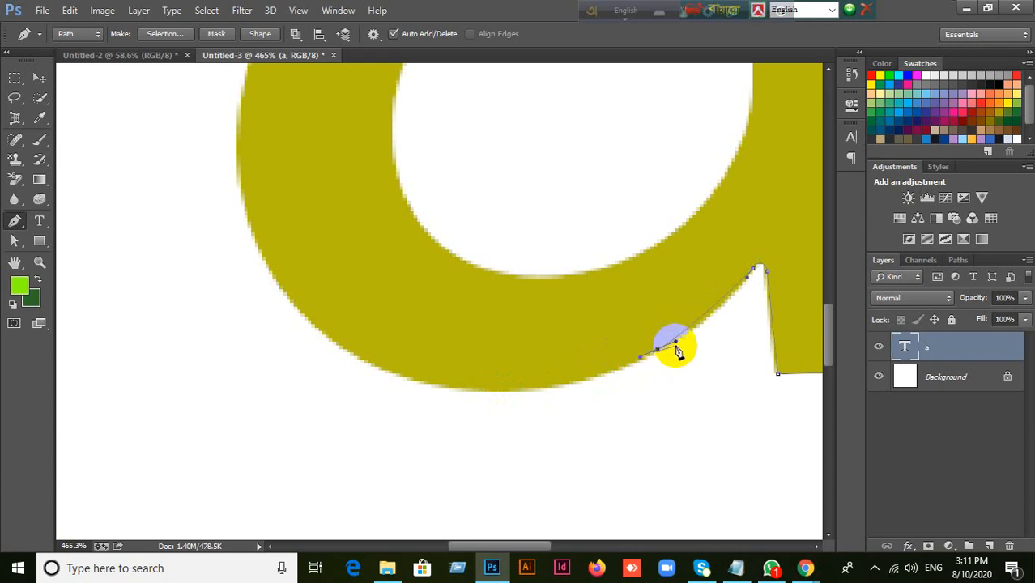
pyautogui.moveTo(558, 386); pyautogui.dragTo(531, 393)
pyautogui.hotkey('ctrl', 'alt', 'z')
pyautogui.hotkey('ctrl', 'alt', 'z')
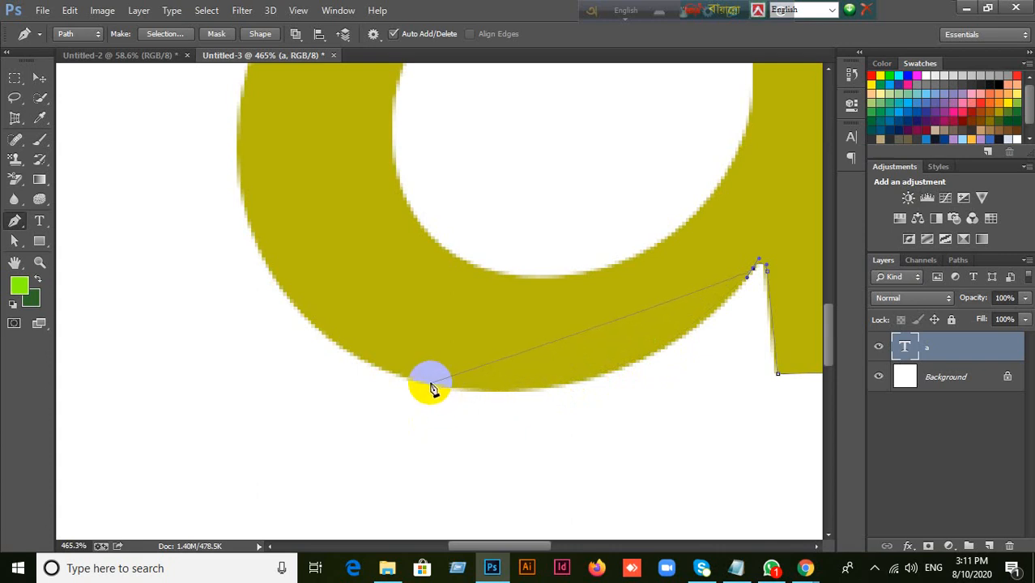
# Trace the bowl's outer edge from the notch around its underside to its leftmost side with two anchors, extending their incoming handles to fit the curve.
pyautogui.moveTo(427, 386); pyautogui.dragTo(641, 419)
pyautogui.hotkey('ctrl', 'z')
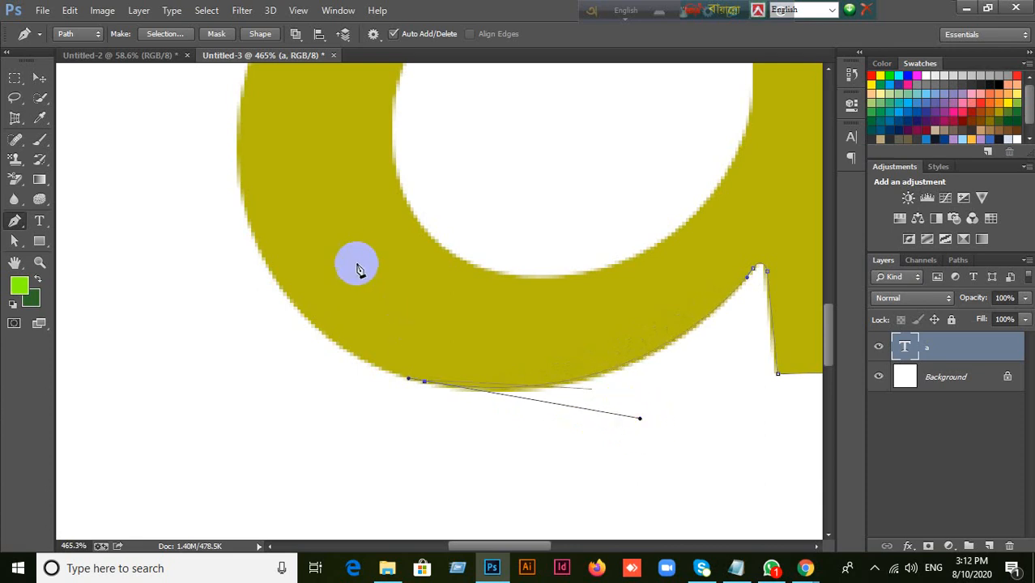
pyautogui.press('space')
pyautogui.moveTo(316, 244); pyautogui.dragTo(343, 297)
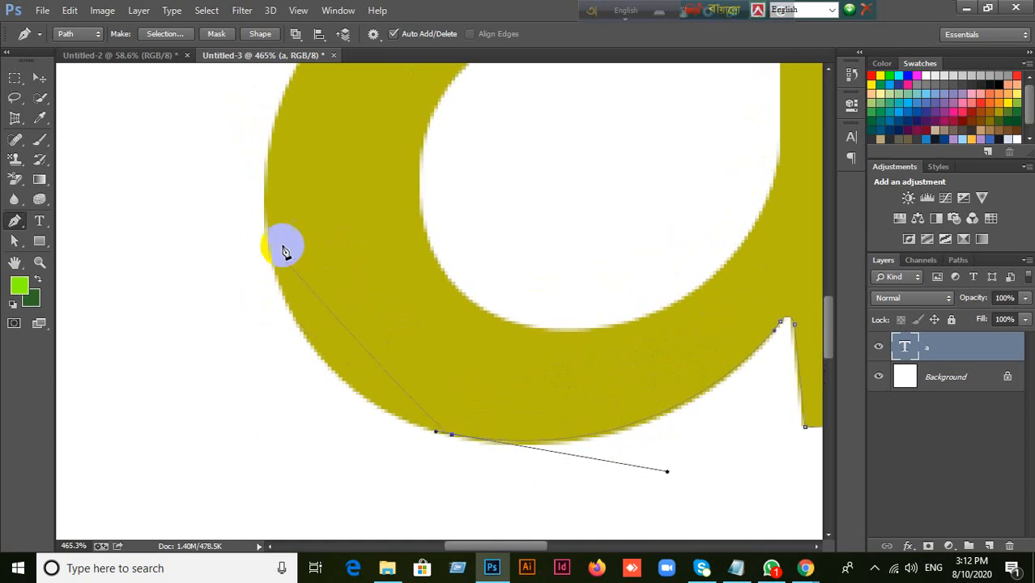
pyautogui.moveTo(265, 203); pyautogui.dragTo(267, 192)
pyautogui.hotkey('ctrl', 'z')
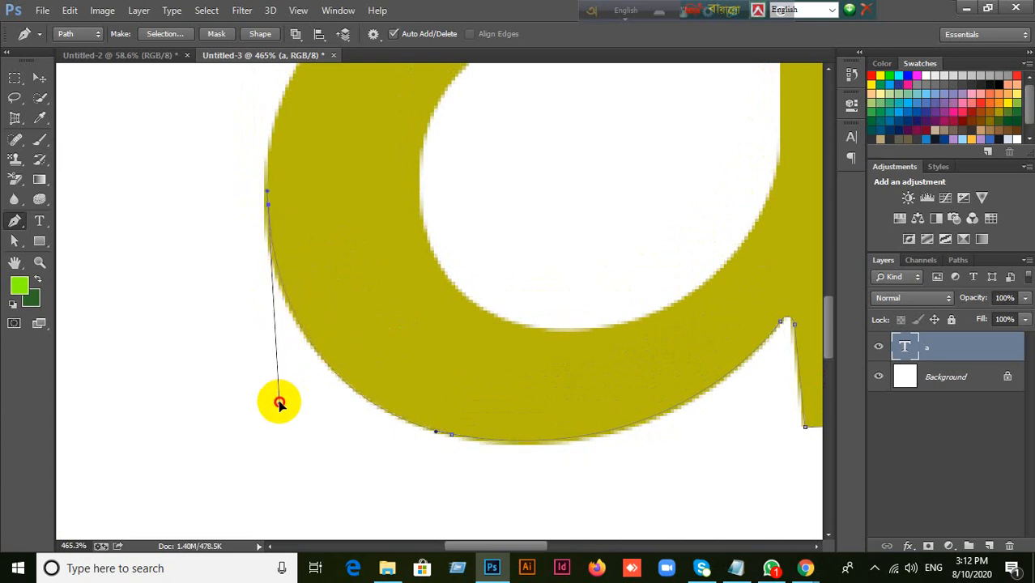
pyautogui.click(270, 392)
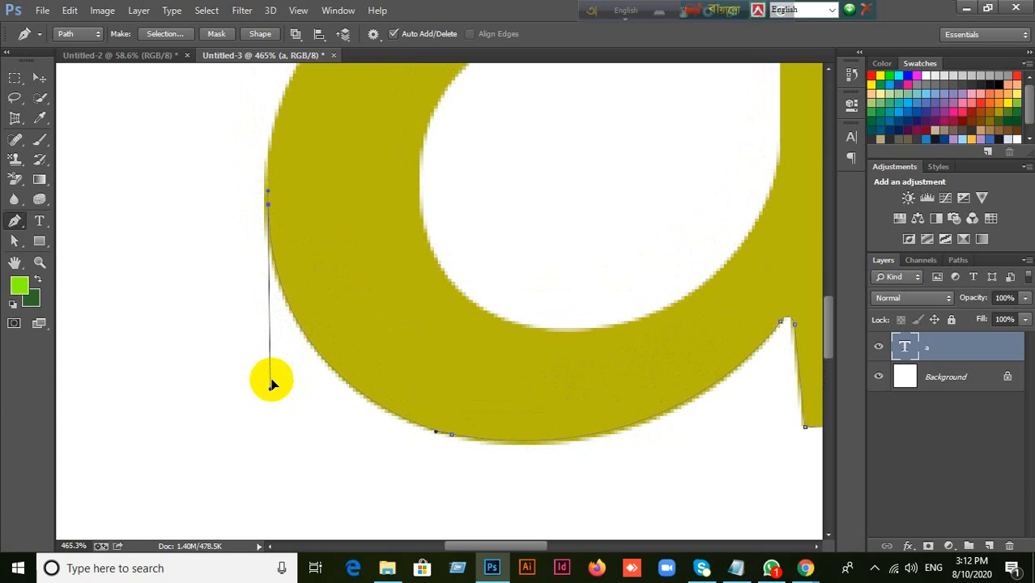
# Add an anchor on the bowl's upper outer edge and extend its incoming handle back toward the left side to match the curve.
pyautogui.moveTo(376, 141); pyautogui.dragTo(293, 356)
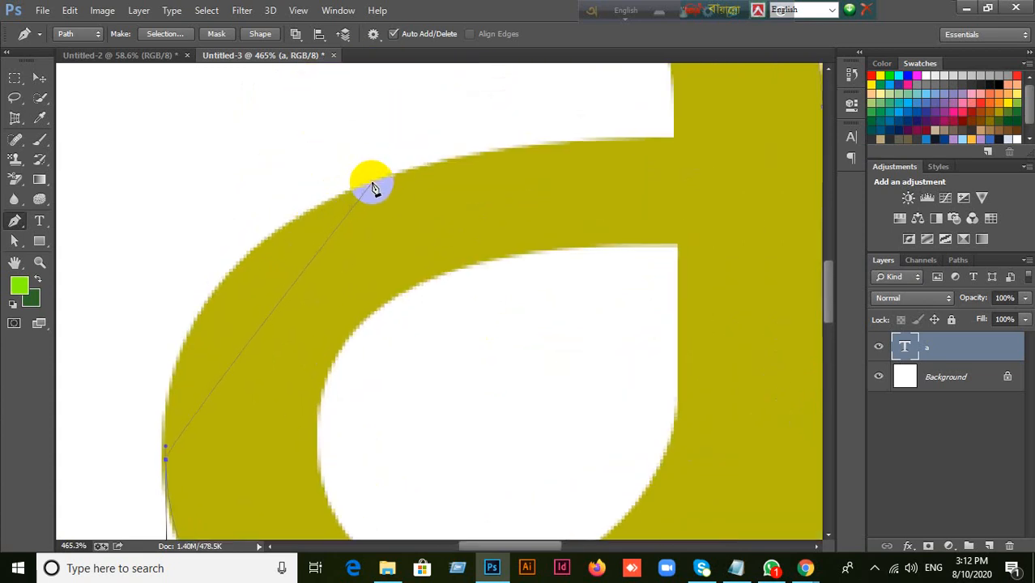
pyautogui.moveTo(370, 185); pyautogui.dragTo(386, 176)
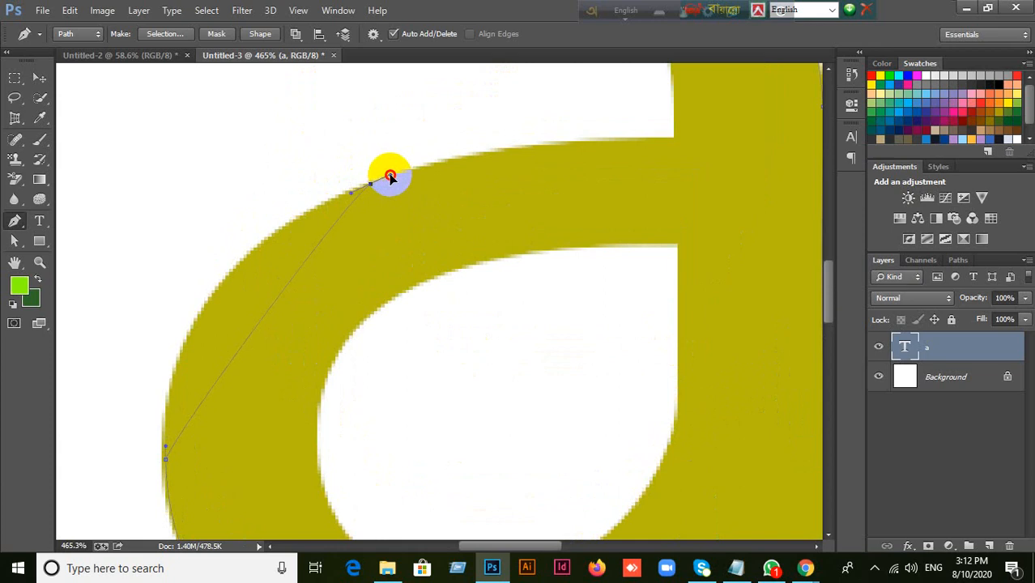
pyautogui.hotkey('ctrl', 'z')
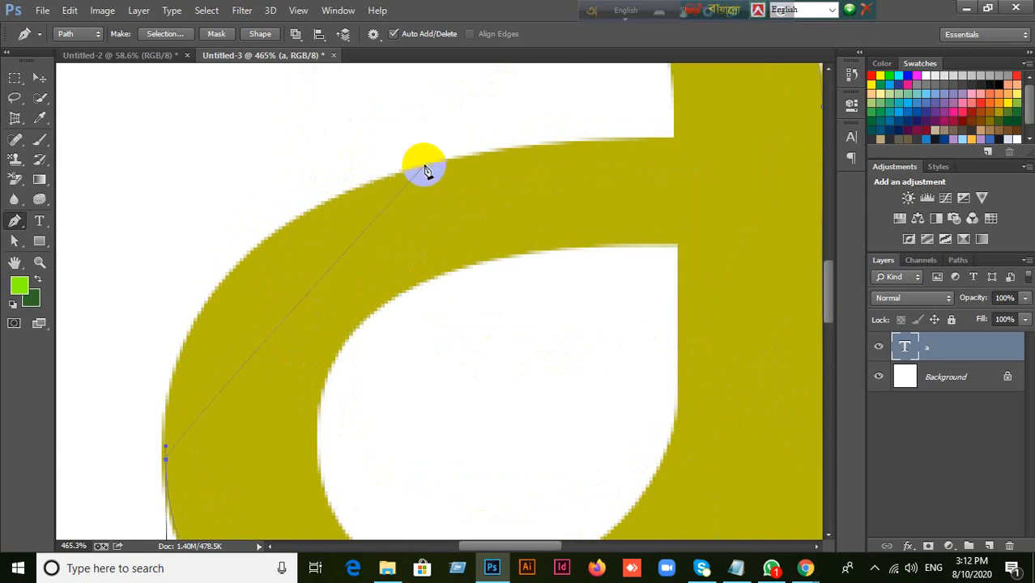
pyautogui.moveTo(428, 167)
pyautogui.mouseDown()
pyautogui.moveTo(464, 155)
pyautogui.moveTo(358, 187)
pyautogui.mouseUp()
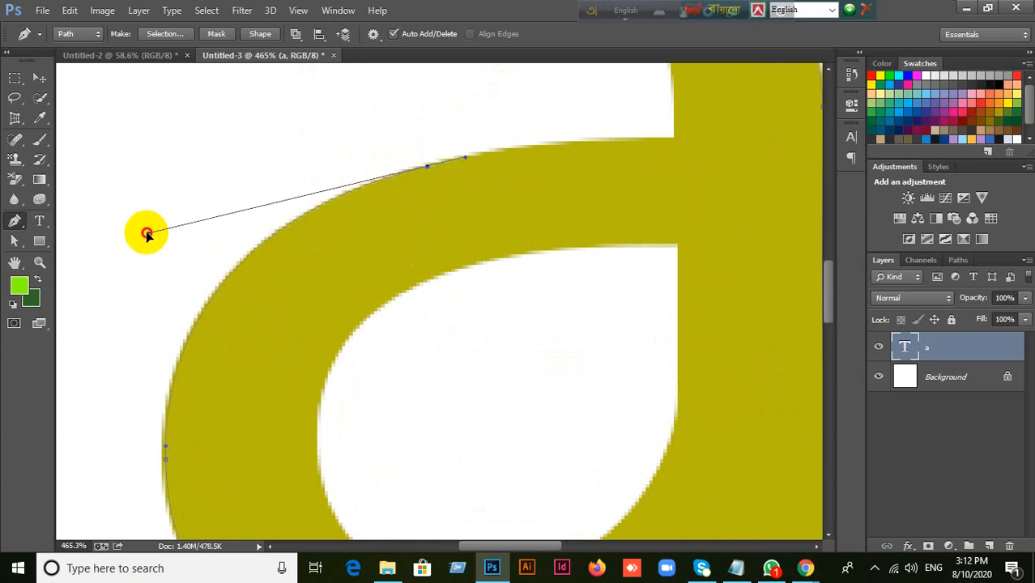
pyautogui.click(147, 234)
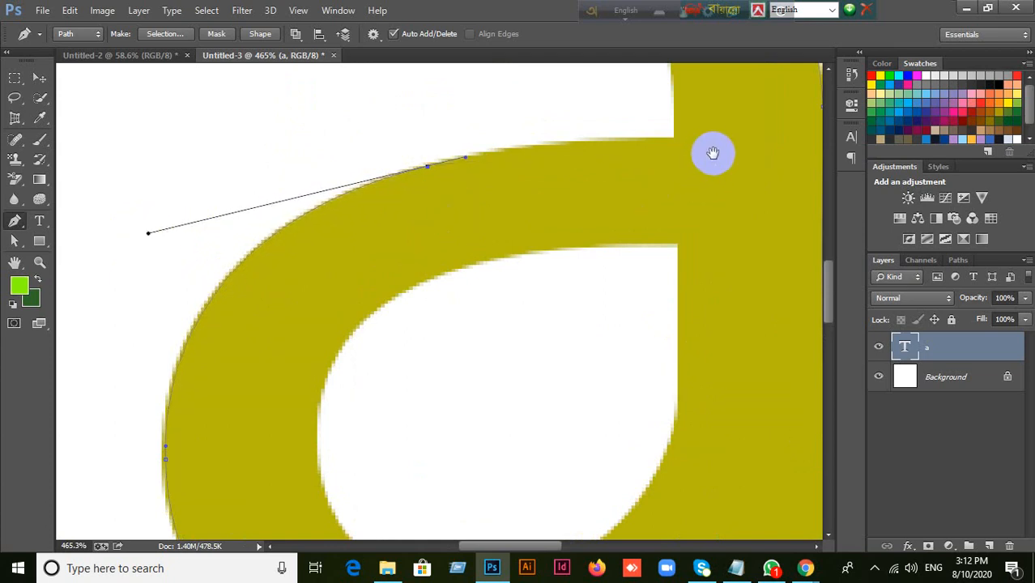
# Add an anchor where the bowl's upper edge meets the stem and extend its incoming handle back along that edge.
pyautogui.moveTo(712, 155); pyautogui.dragTo(551, 262)
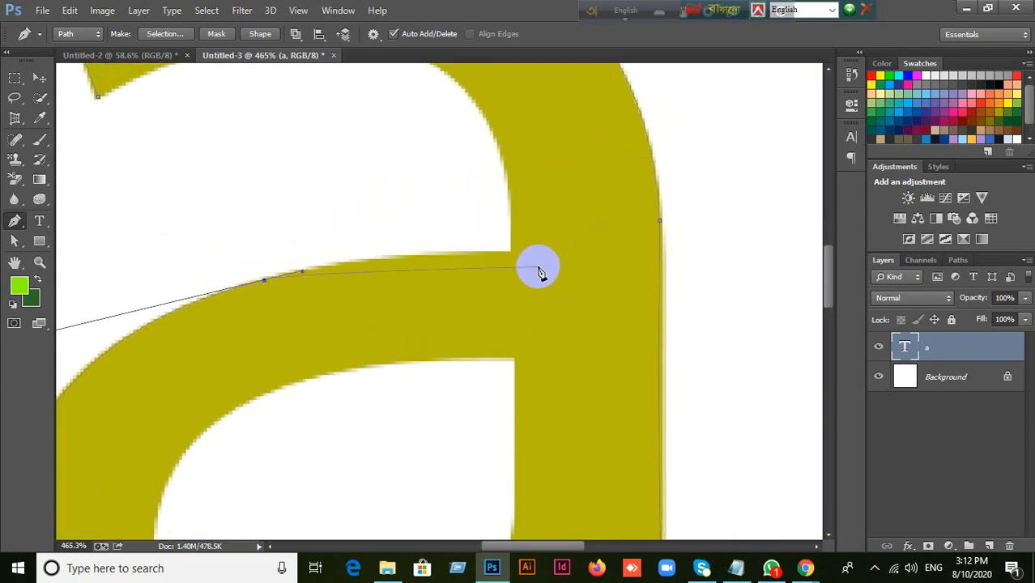
pyautogui.scroll(1, 540, 273)
pyautogui.scroll(-1, 540, 272)
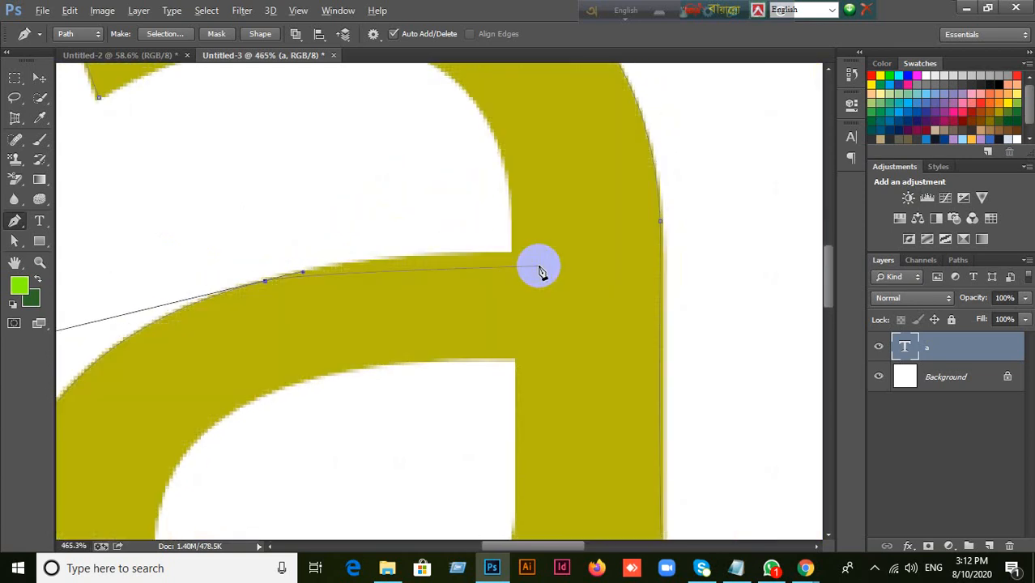
pyautogui.scroll(1, 518, 258)
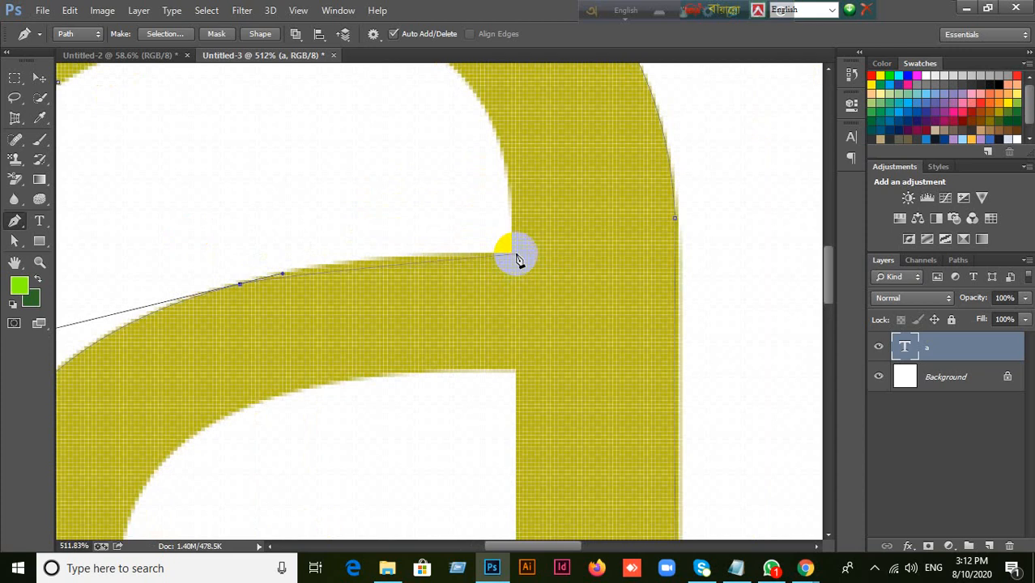
pyautogui.moveTo(517, 255); pyautogui.dragTo(537, 254)
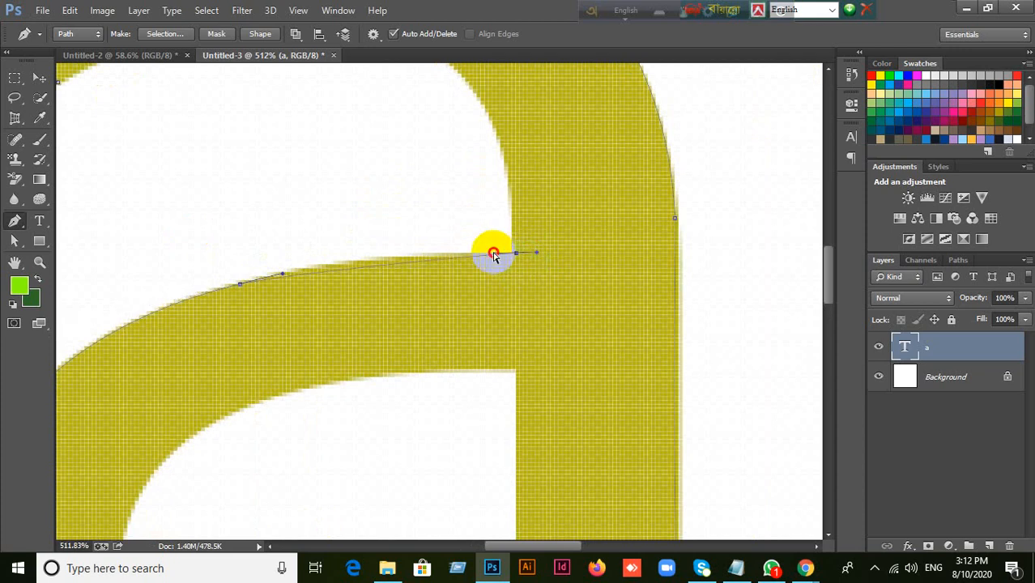
pyautogui.click(398, 255)
pyautogui.moveTo(397, 255); pyautogui.dragTo(369, 255)
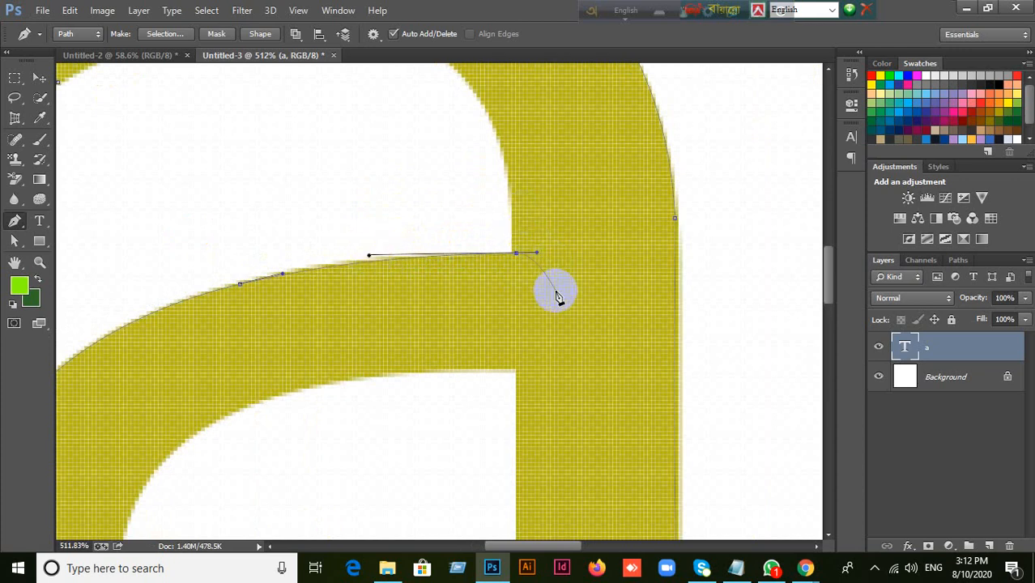
pyautogui.scroll(-1, 556, 293)
pyautogui.moveTo(624, 356); pyautogui.dragTo(624, 90)
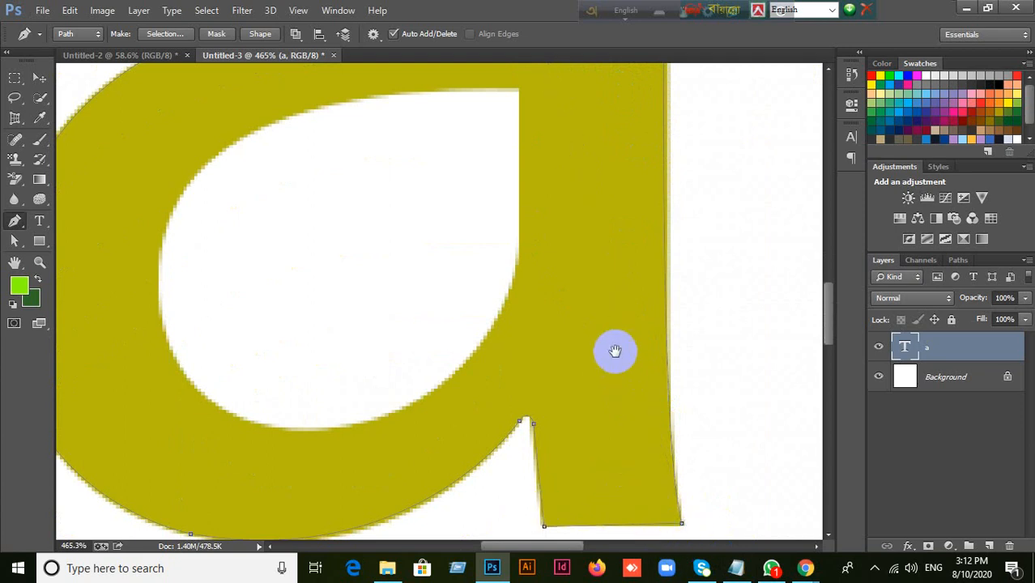
pyautogui.moveTo(615, 351); pyautogui.dragTo(707, 548)
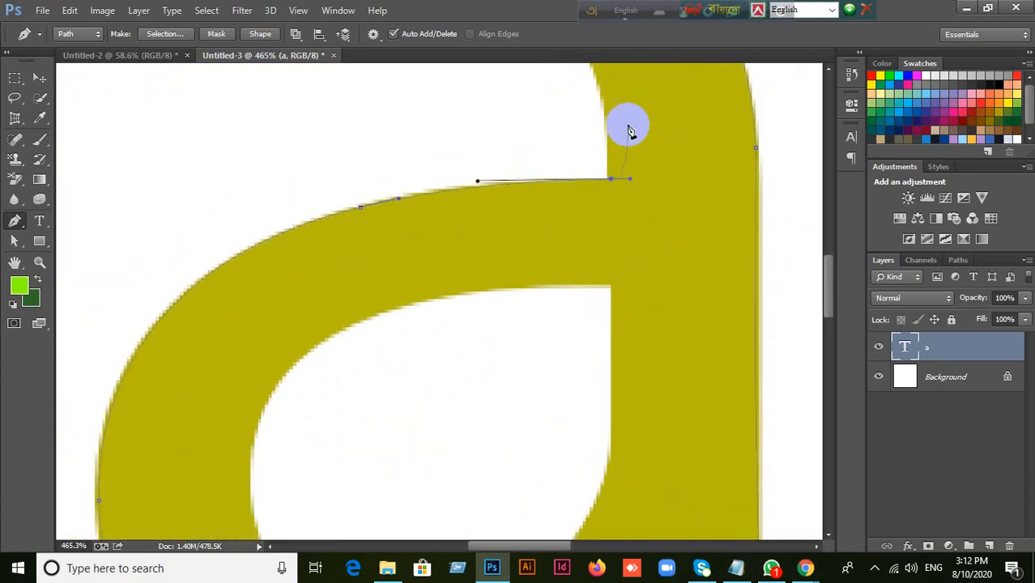
pyautogui.moveTo(624, 120); pyautogui.dragTo(654, 243)
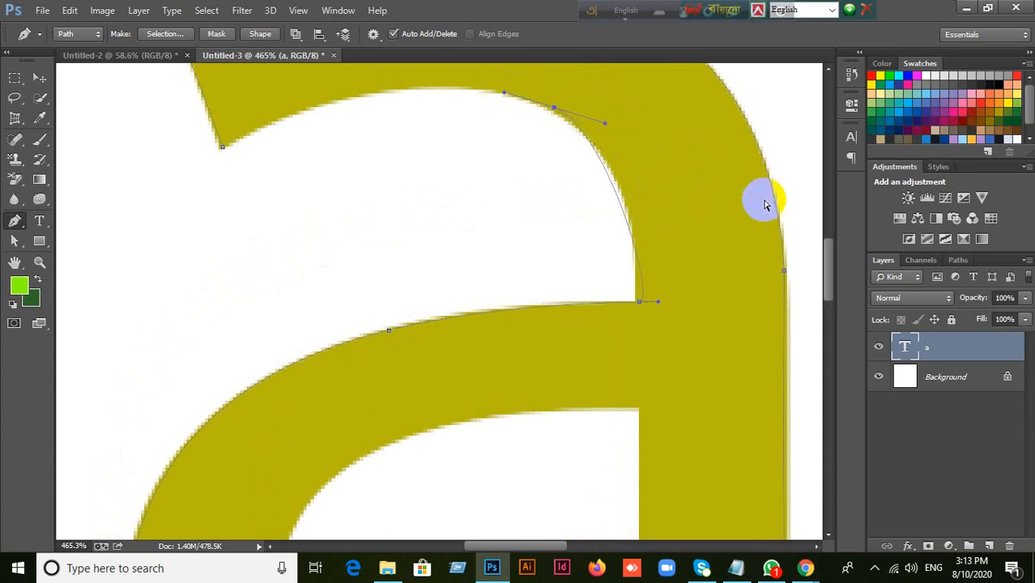
pyautogui.click(783, 272)
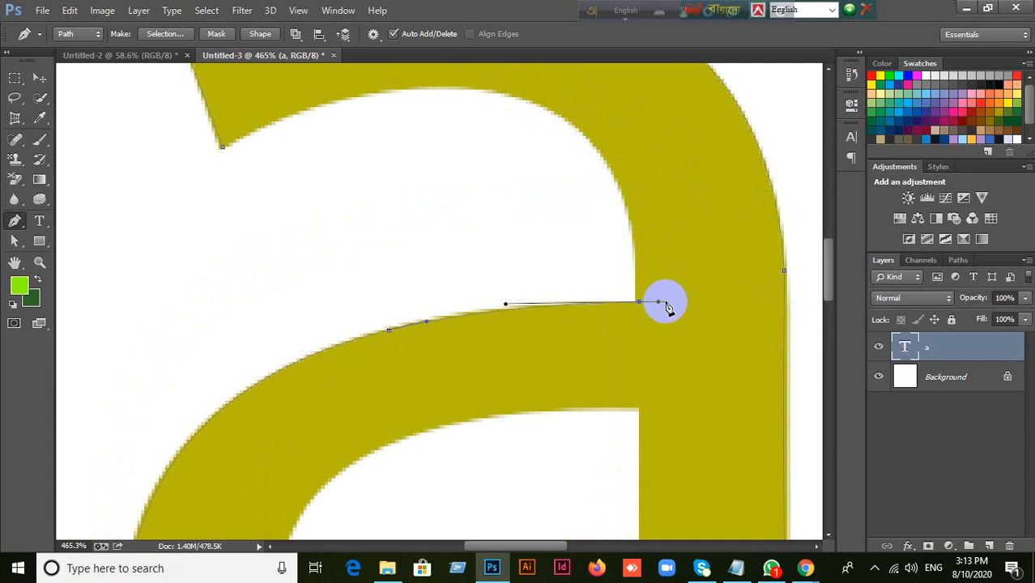
# Direct the junction anchor's outgoing handle straight up along the stem's inner edge, leaving its incoming handle in place.
pyautogui.scroll(1, 668, 307)
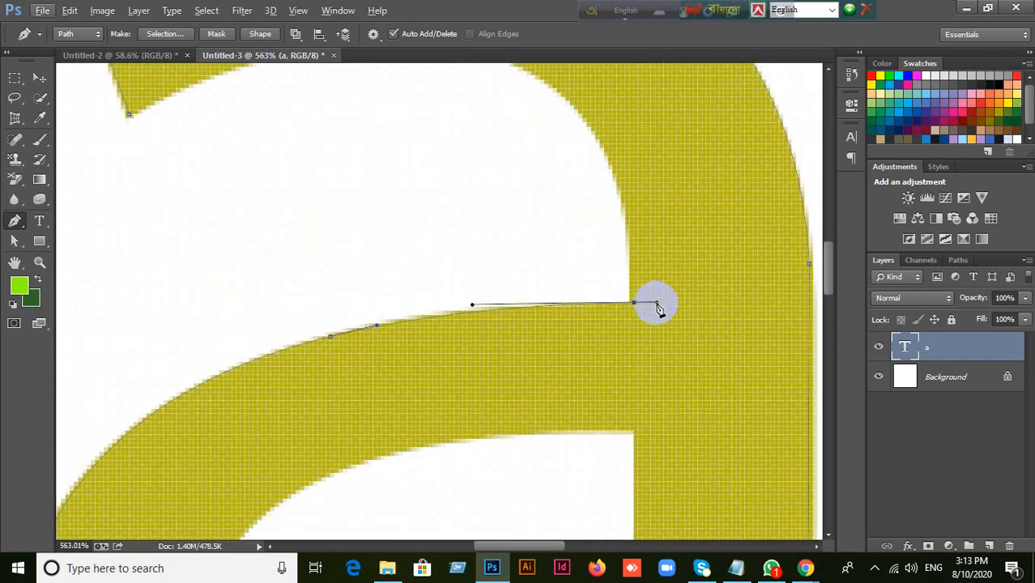
pyautogui.moveTo(654, 303); pyautogui.dragTo(633, 276)
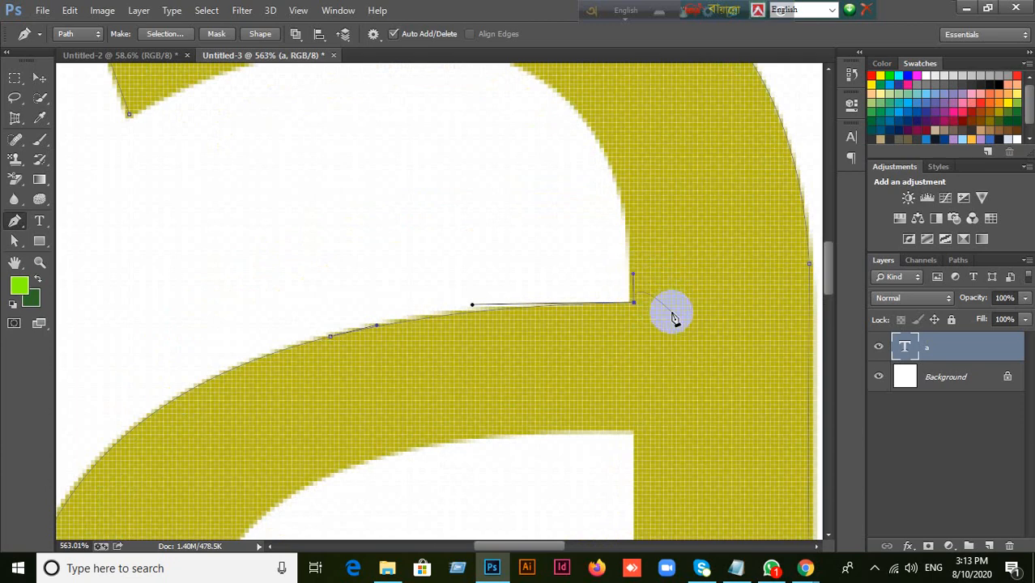
pyautogui.scroll(-2, 672, 318)
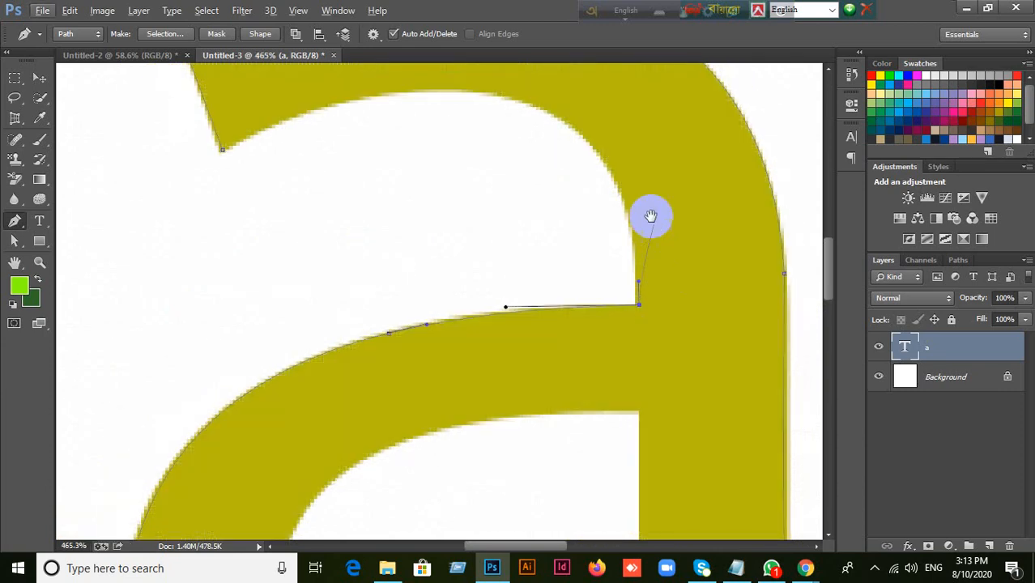
pyautogui.moveTo(651, 216); pyautogui.dragTo(755, 267)
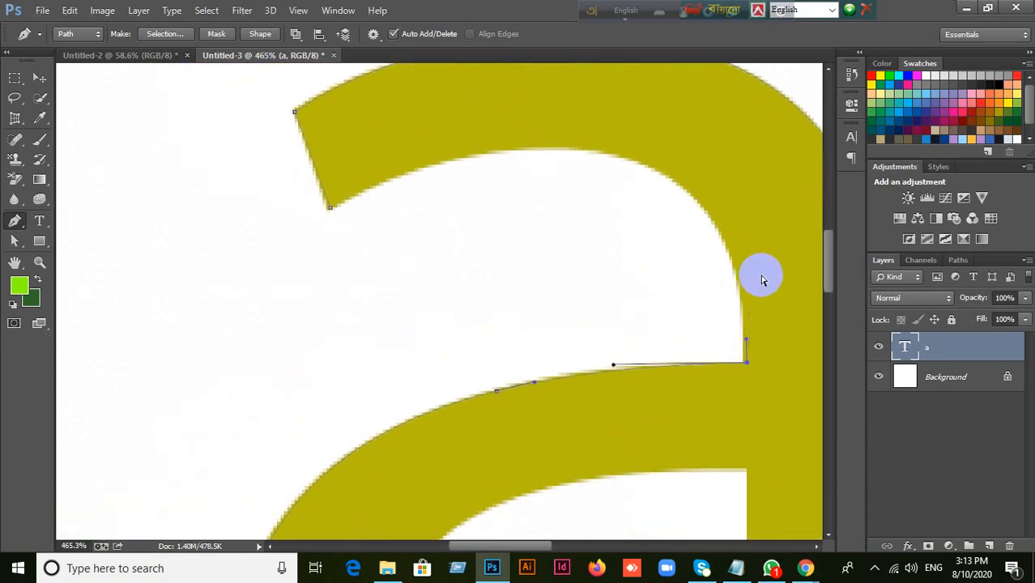
pyautogui.scroll(1, 766, 368)
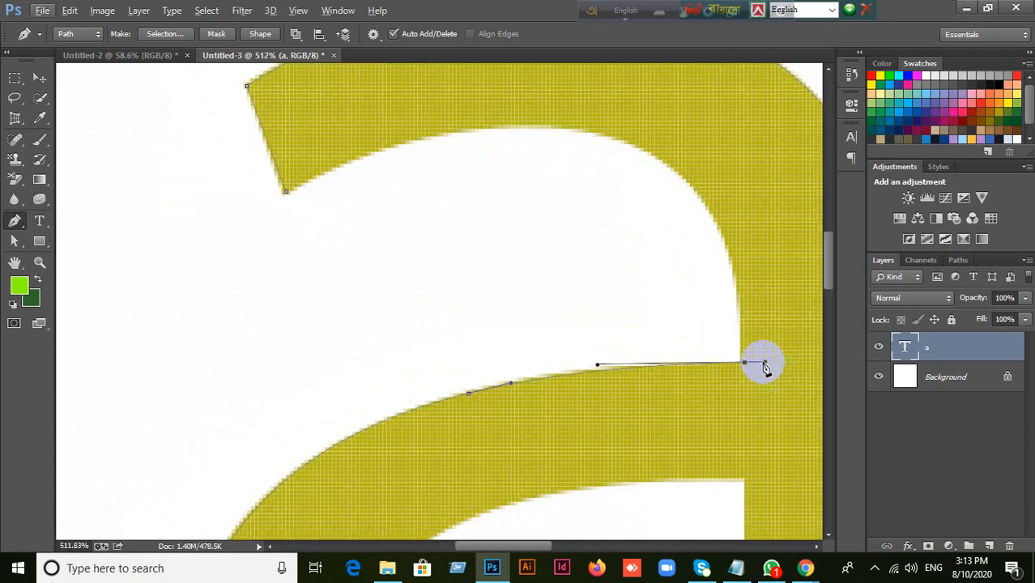
pyautogui.scroll(-1, 765, 369)
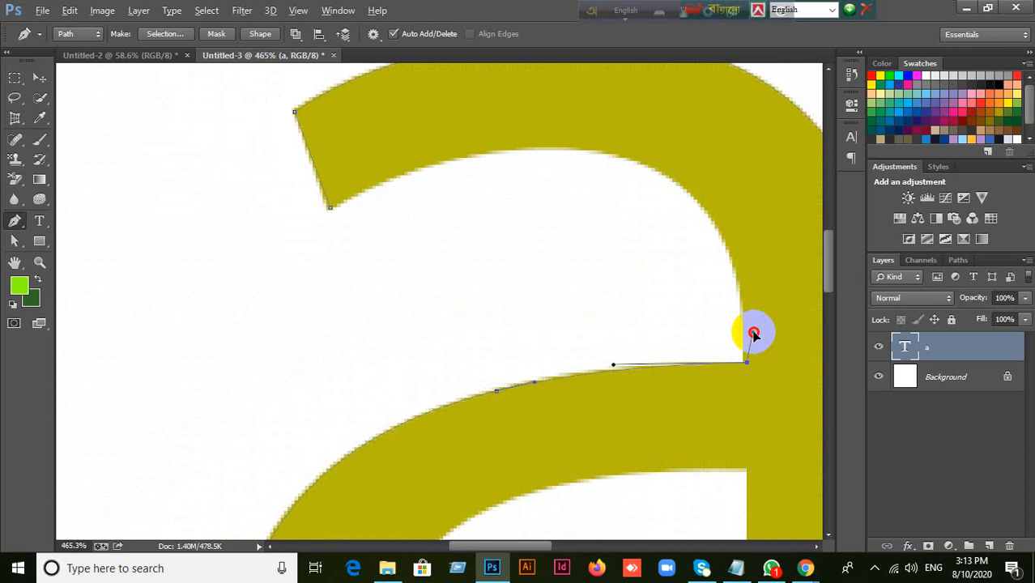
pyautogui.click(744, 332)
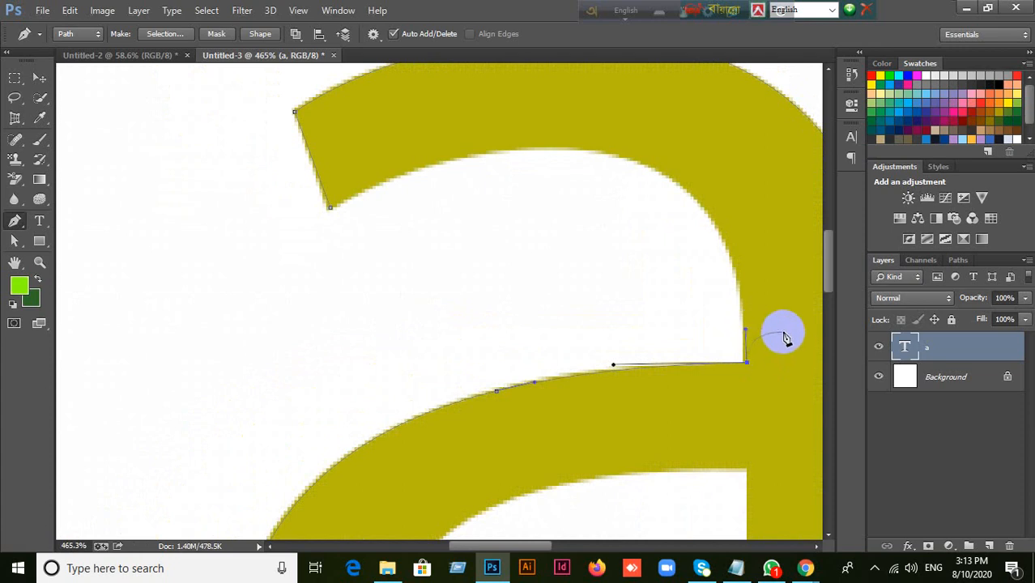
# Add an anchor at the crest of the upper arch's inner edge and extend its incoming handle toward the stem to fit the curve.
pyautogui.scroll(1, 781, 344)
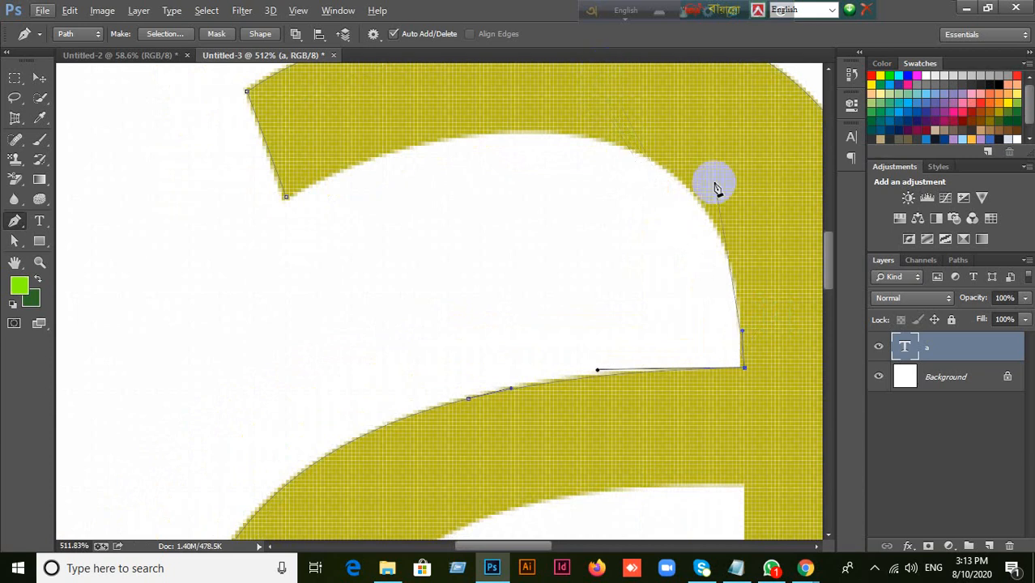
pyautogui.scroll(-1, 647, 195)
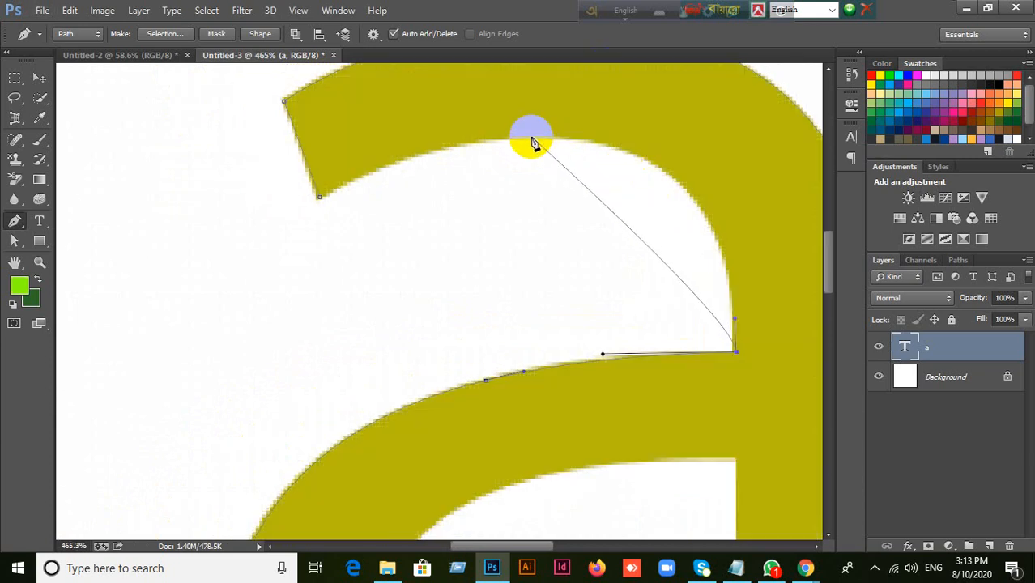
pyautogui.moveTo(530, 139); pyautogui.dragTo(751, 133)
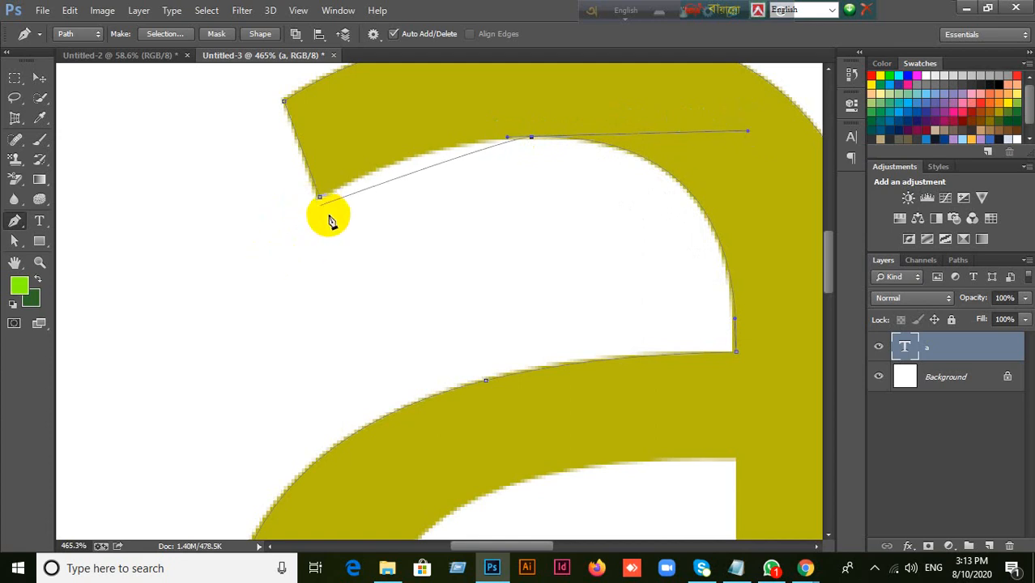
# Trace the arch's inner edge to the terminal's lower corner, fit the incoming handle to the curve, and close the outline there.
pyautogui.scroll(1, 358, 232)
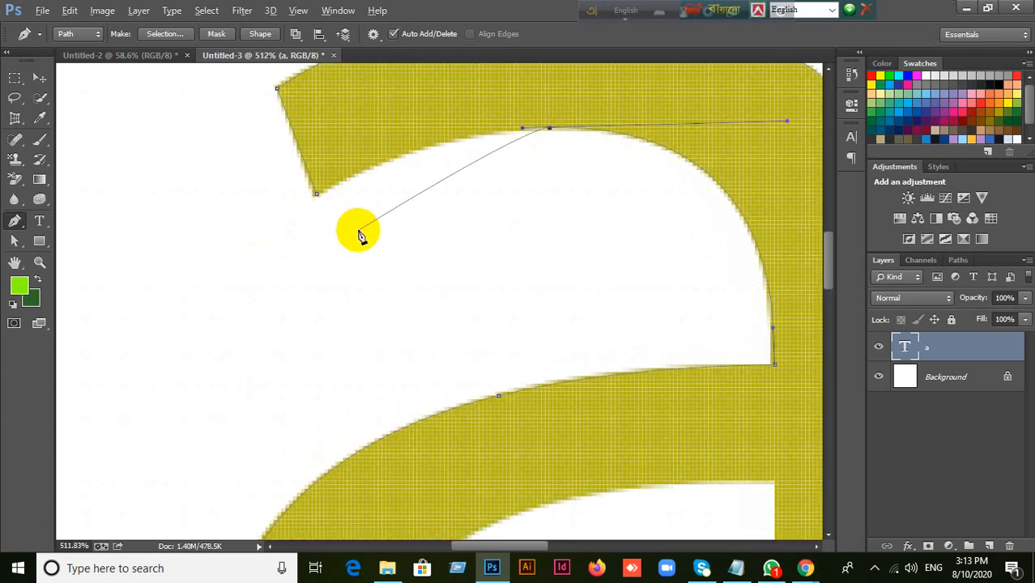
pyautogui.scroll(-1, 358, 232)
pyautogui.scroll(1, 358, 232)
pyautogui.scroll(-1, 359, 231)
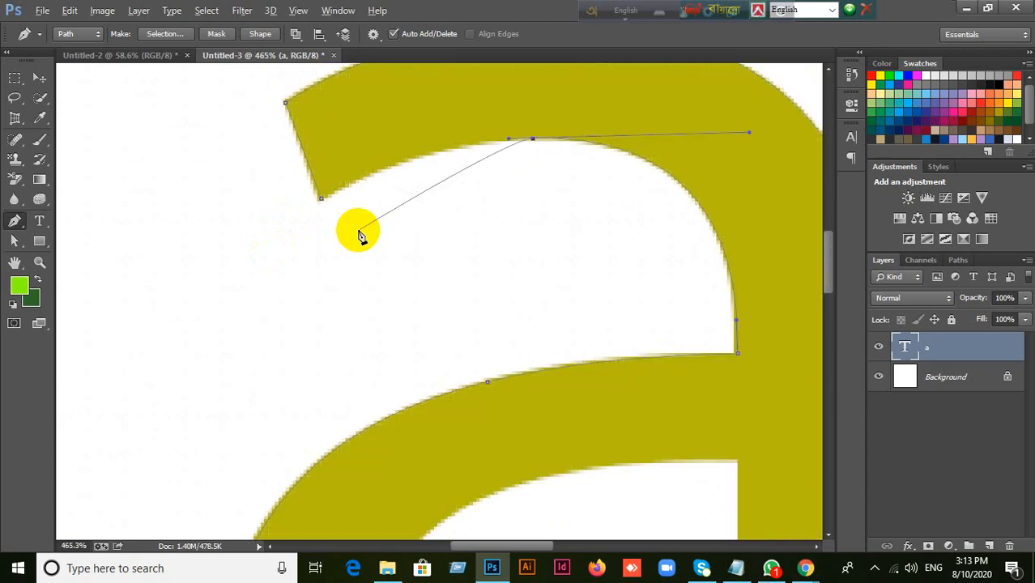
pyautogui.click(320, 197)
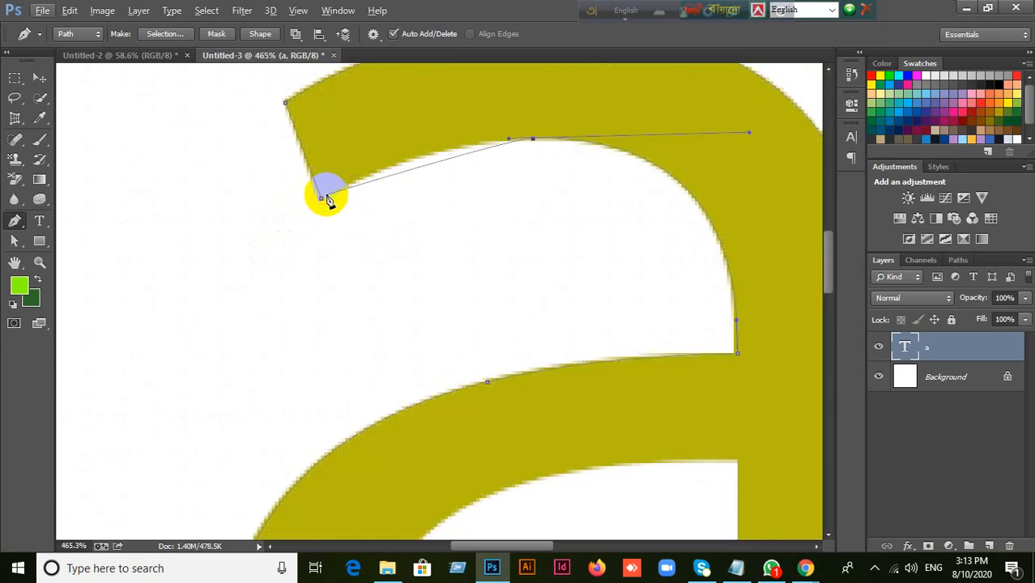
pyautogui.moveTo(326, 198); pyautogui.dragTo(427, 140)
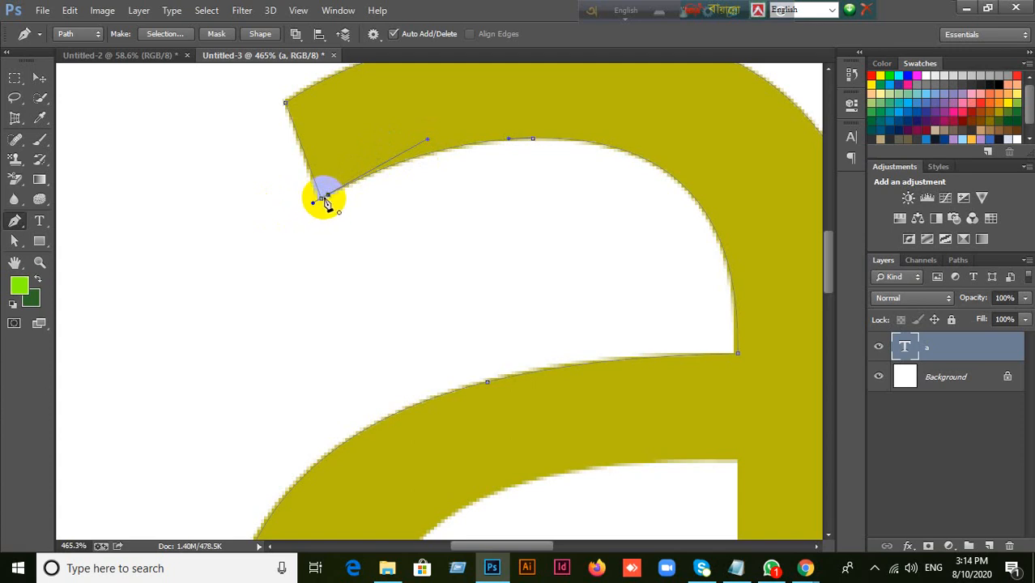
pyautogui.click(326, 199)
# Set the path operation to Exclude Overlapping Shapes for the letter's outer outline.
pyautogui.scroll(-6, 329, 243)
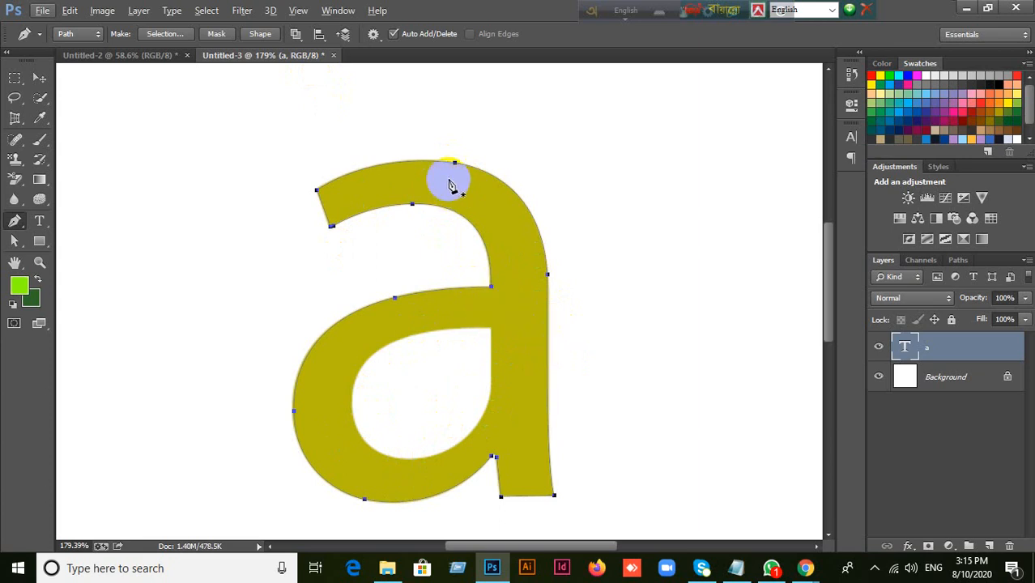
pyautogui.click(295, 34)
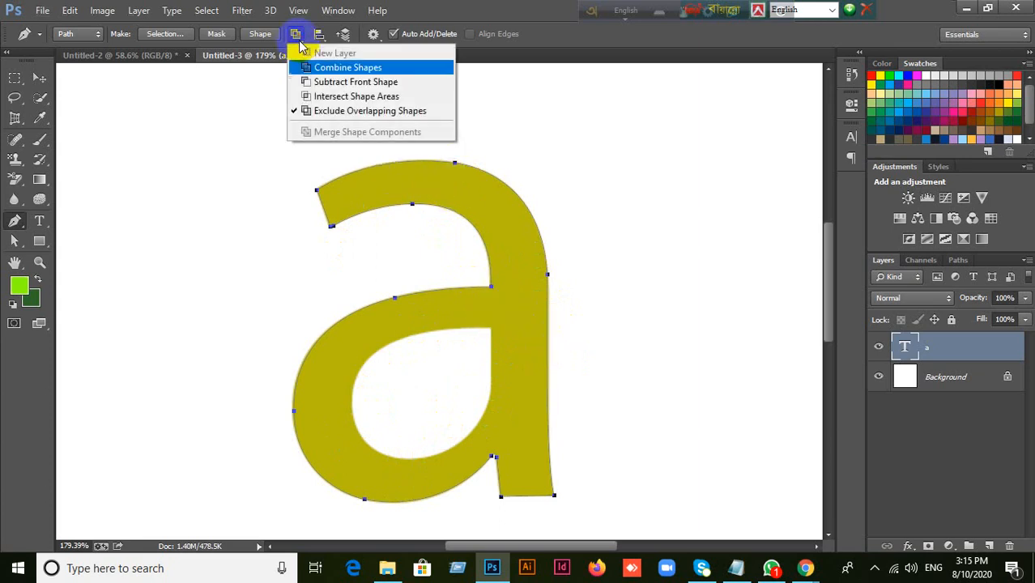
pyautogui.click(350, 117)
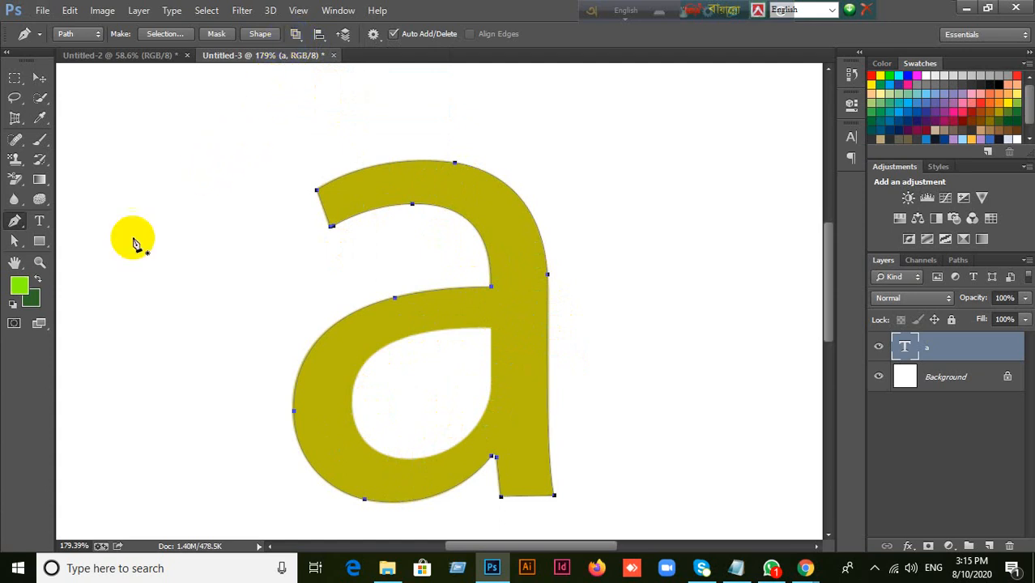
pyautogui.click(295, 33)
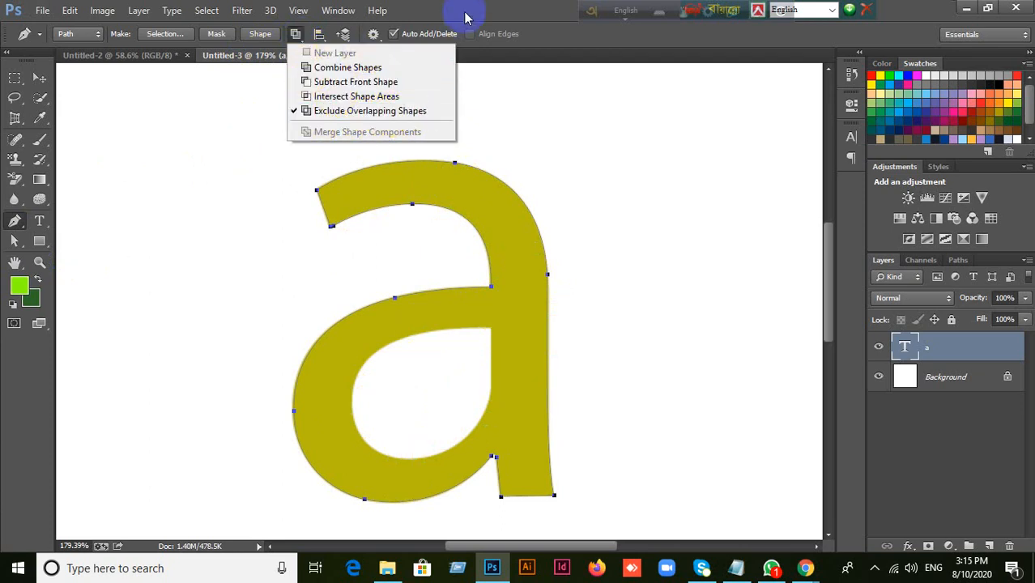
pyautogui.click(296, 37)
pyautogui.click(296, 36)
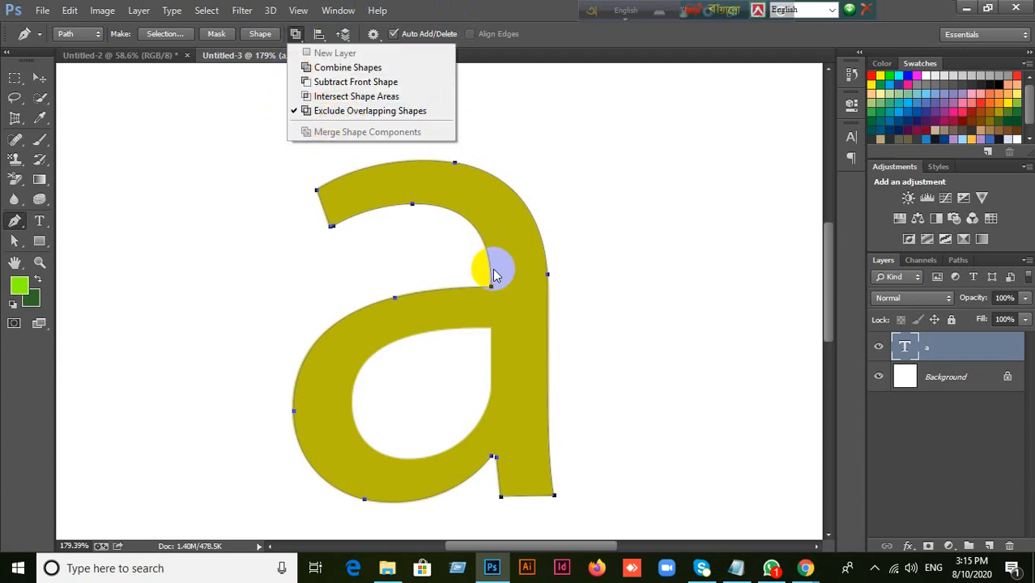
# Switch to the Google Meet call in Chrome, admit the waiting participant, and return to Photoshop.
pyautogui.click(804, 569)
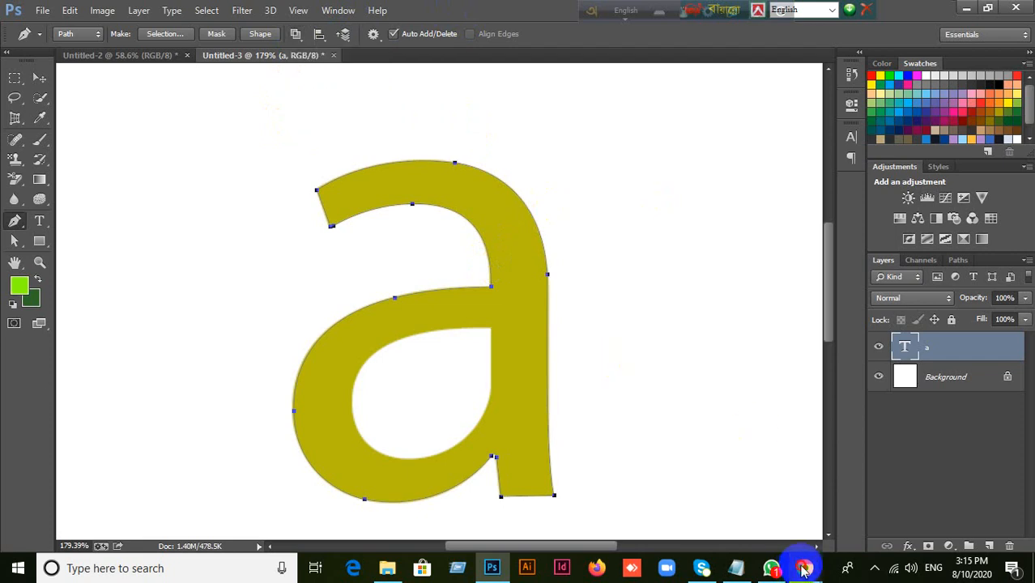
pyautogui.click(749, 524)
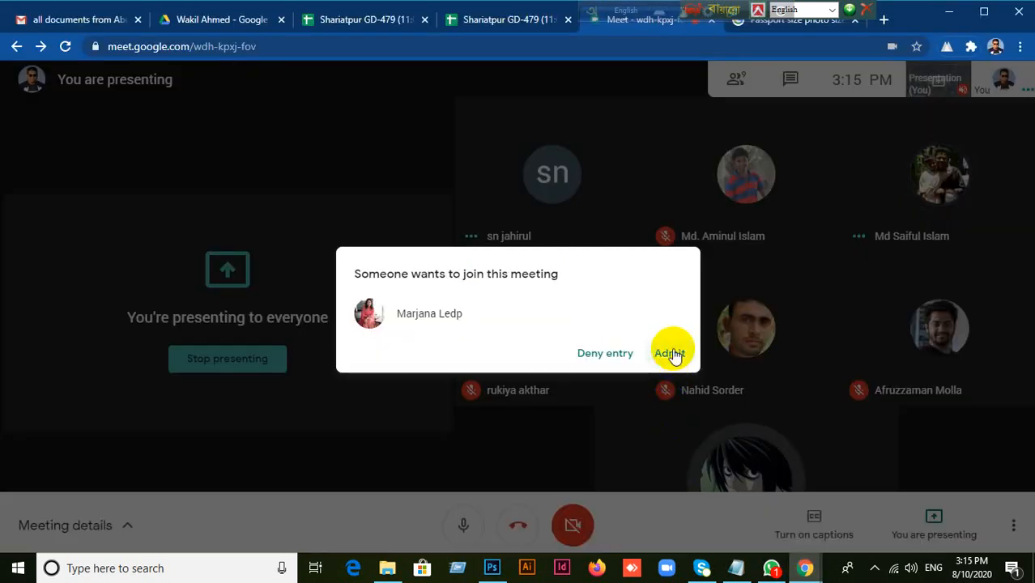
pyautogui.click(669, 353)
pyautogui.click(491, 568)
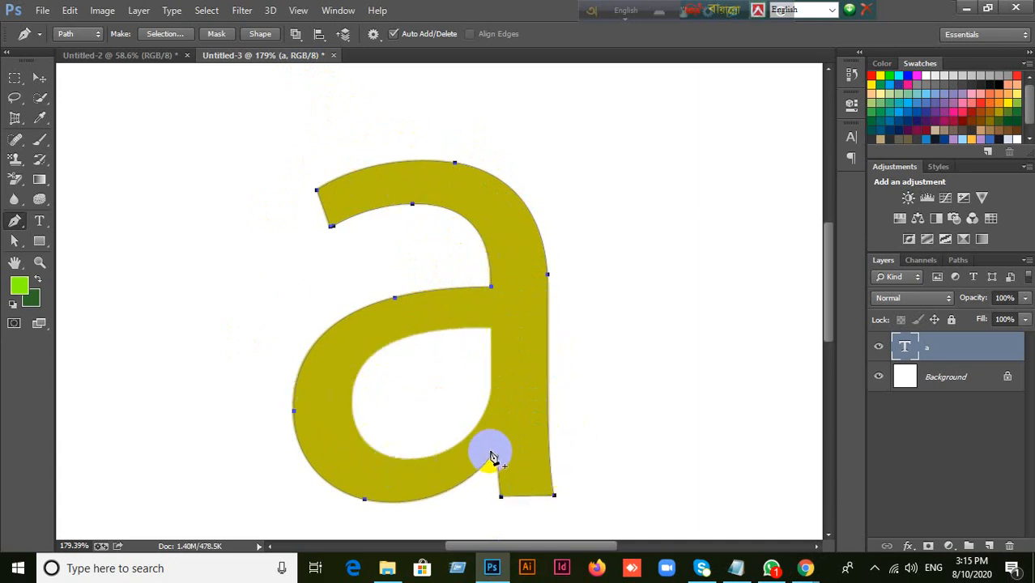
# Open the path operation choices for the letter's closed outline.
pyautogui.click(490, 457)
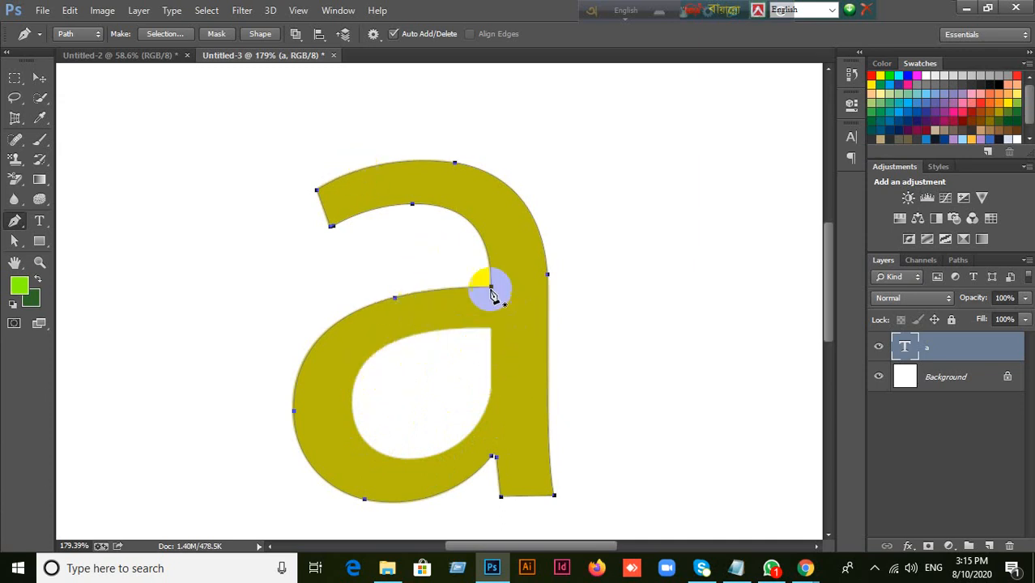
pyautogui.click(294, 36)
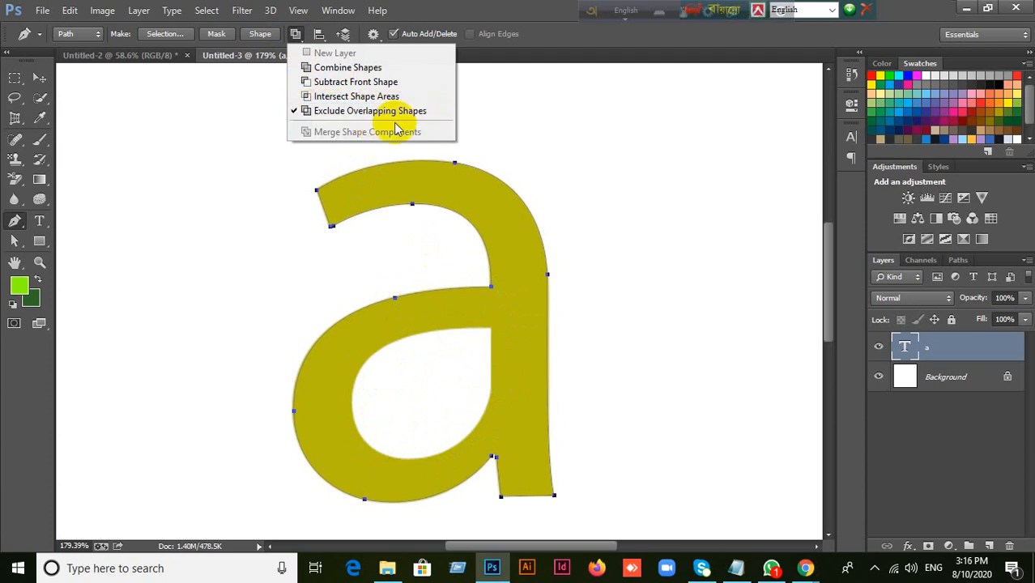
# Set the path operation to Exclude Overlapping Shapes.
pyautogui.click(515, 6)
pyautogui.click(300, 37)
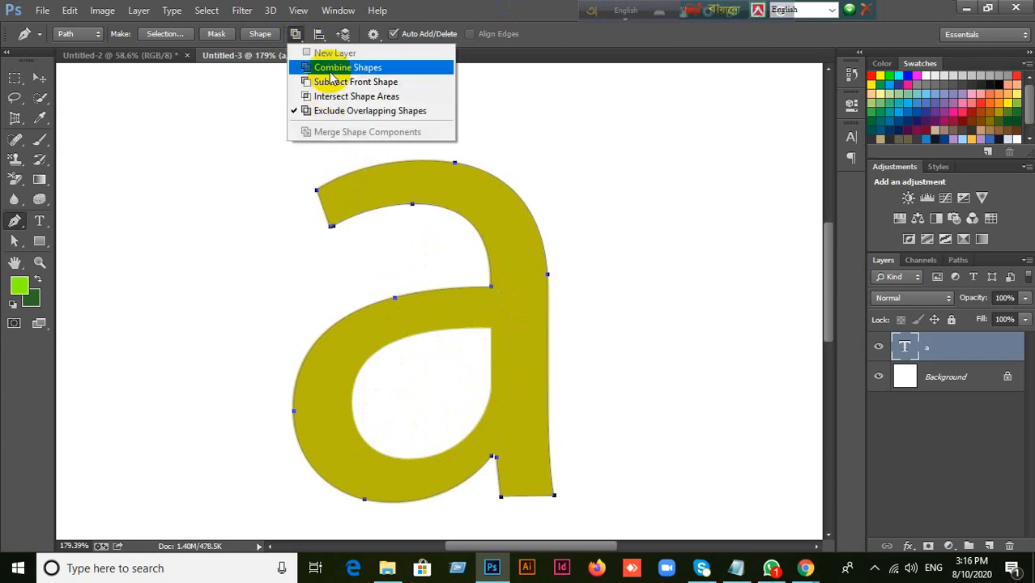
pyautogui.click(400, 15)
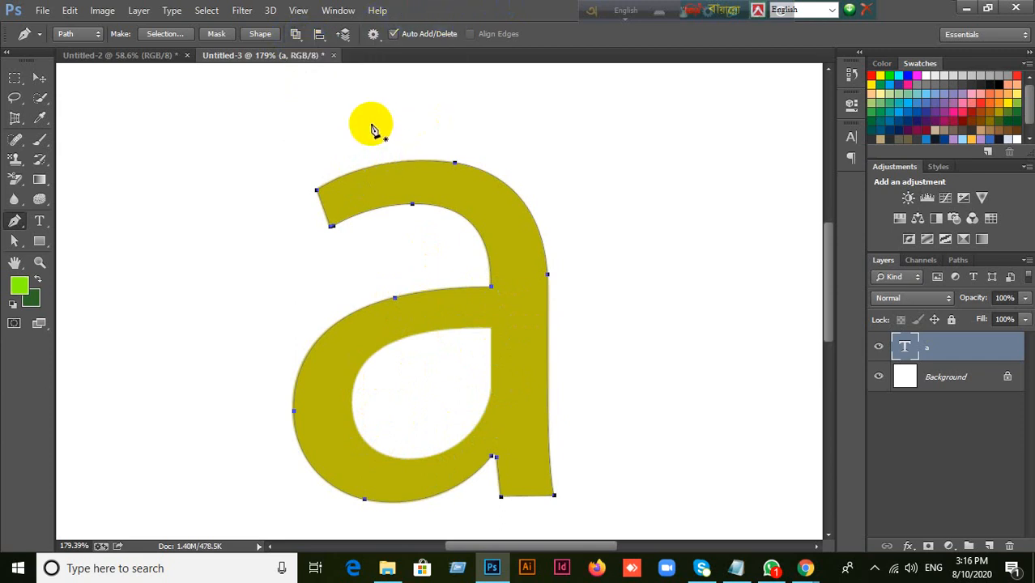
pyautogui.click(296, 33)
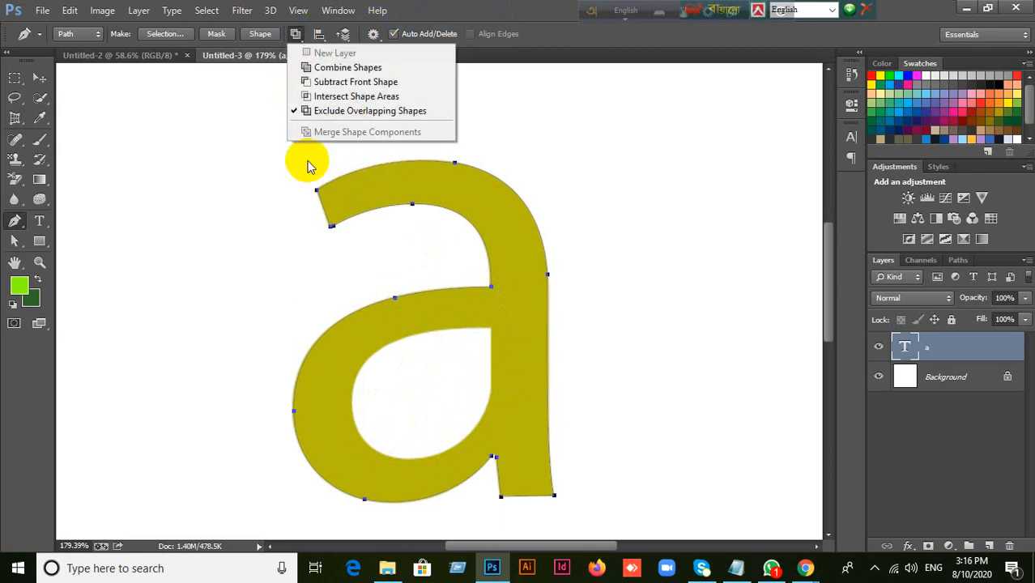
pyautogui.click(337, 115)
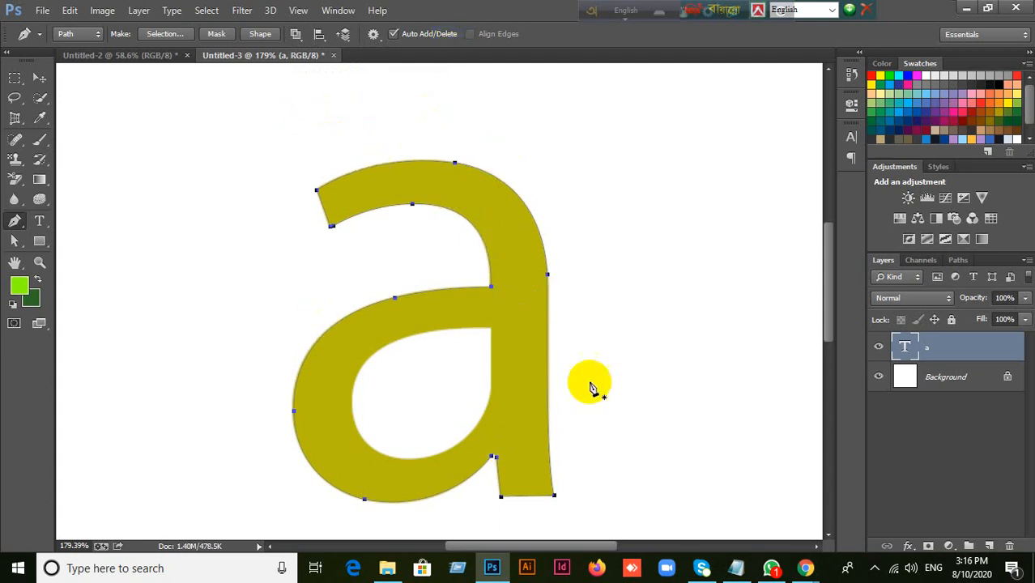
# Select the Pen tool in Path mode with the Exclude Overlapping Shapes operation.
pyautogui.click(13, 224)
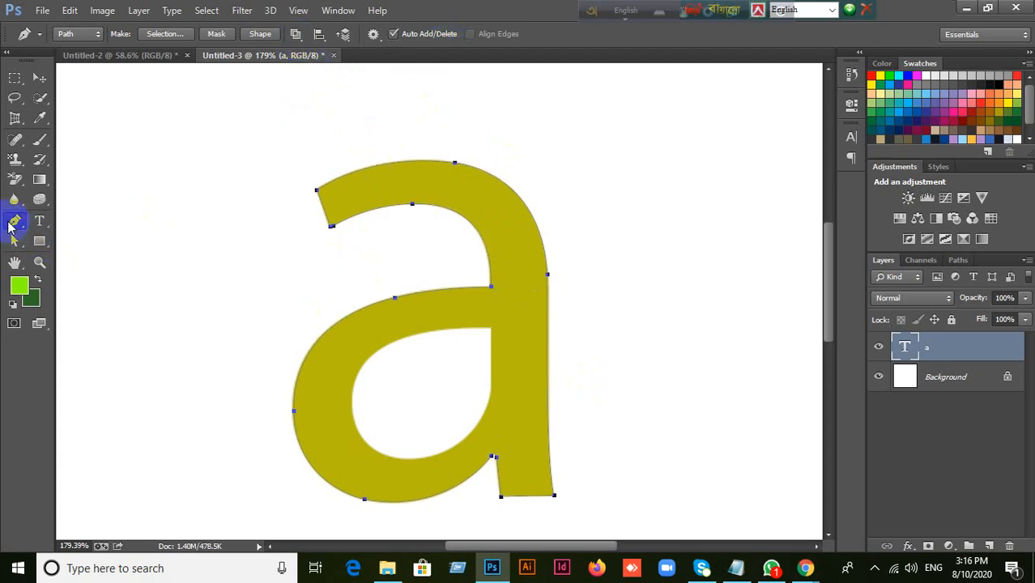
pyautogui.click(65, 218)
pyautogui.click(67, 37)
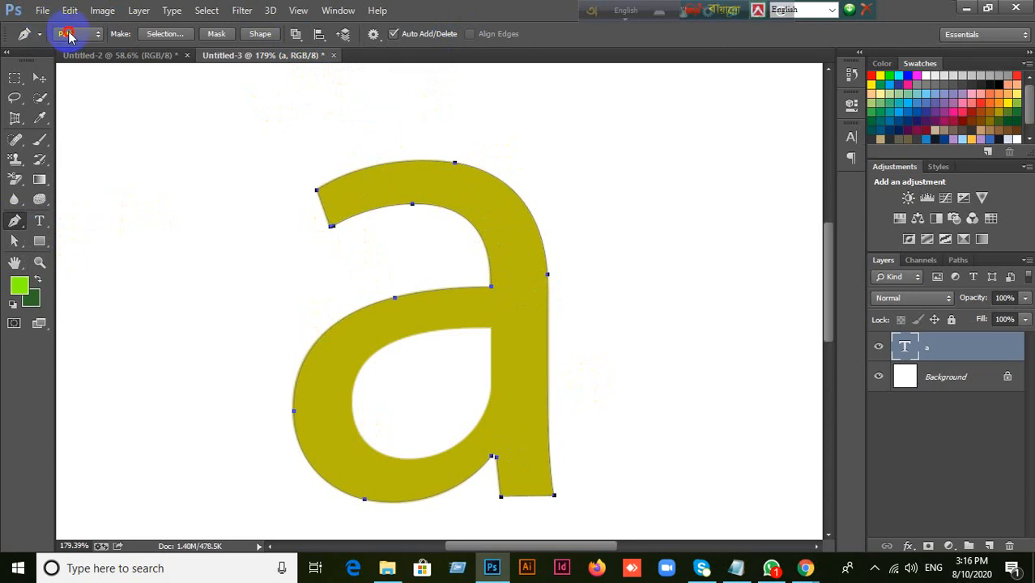
pyautogui.click(66, 65)
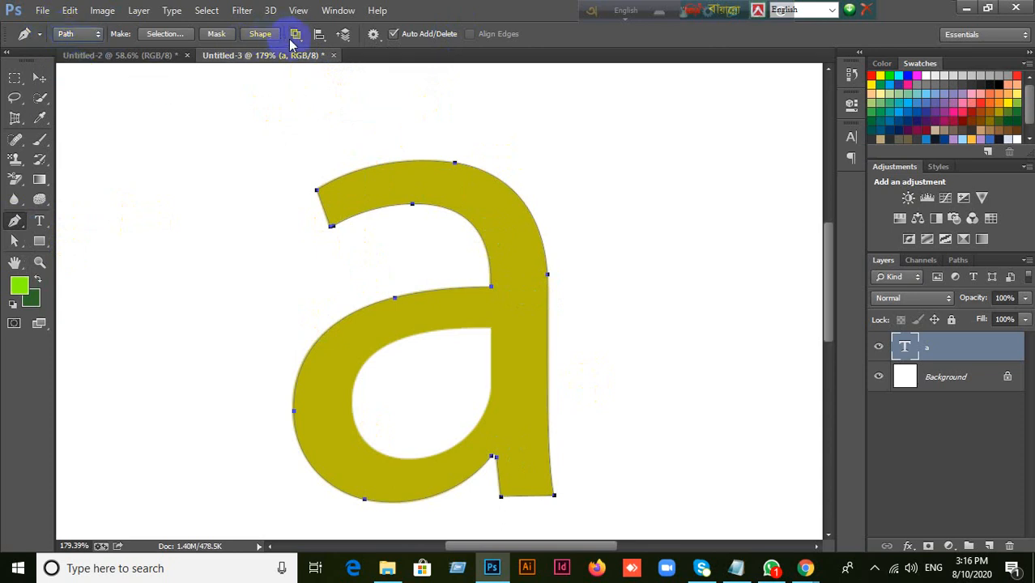
pyautogui.click(293, 35)
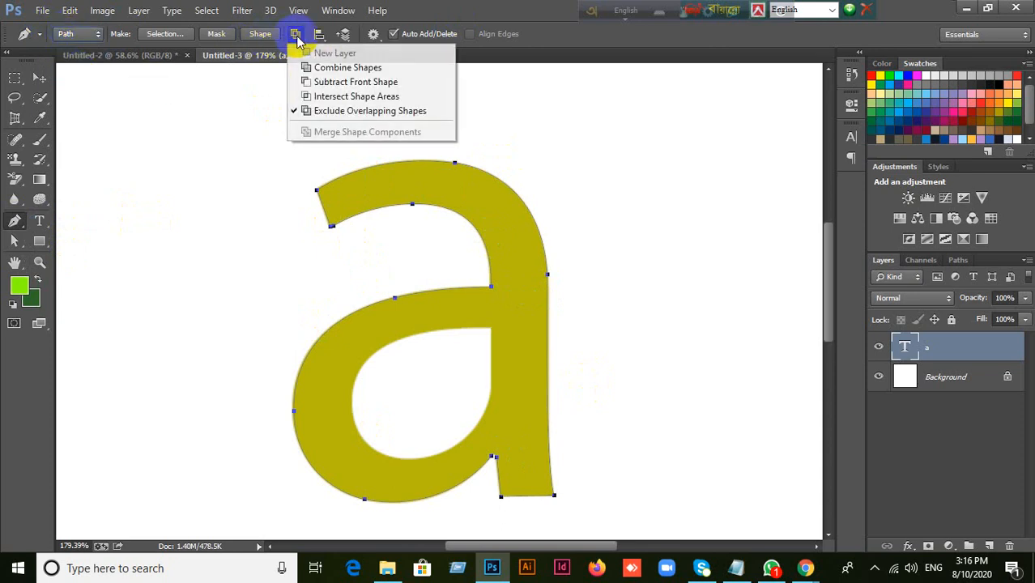
pyautogui.click(332, 118)
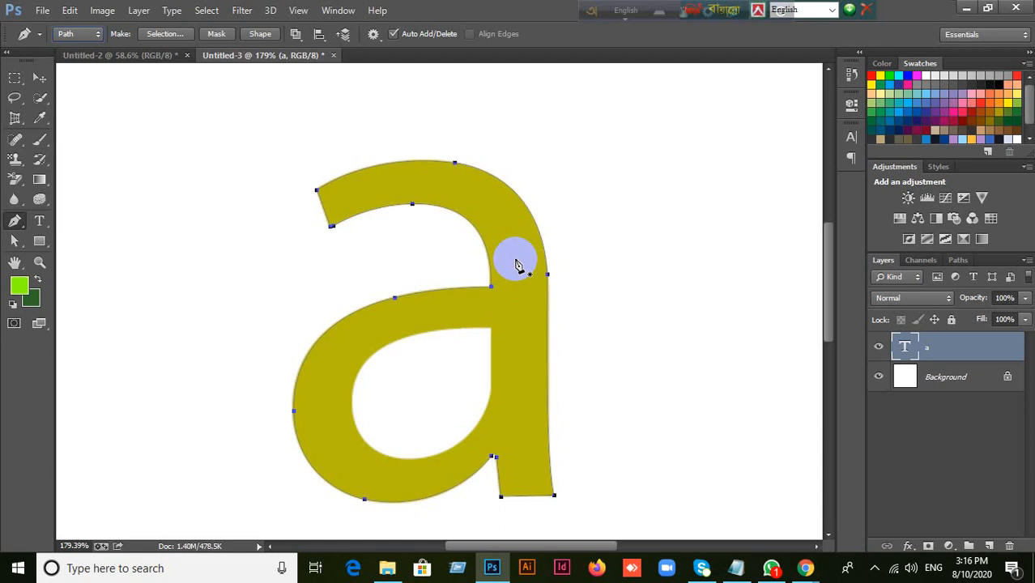
# Reselect the Pen tool and reapply Path mode and Exclude Overlapping Shapes for the letter's inner outline.
pyautogui.click(15, 220)
pyautogui.click(55, 224)
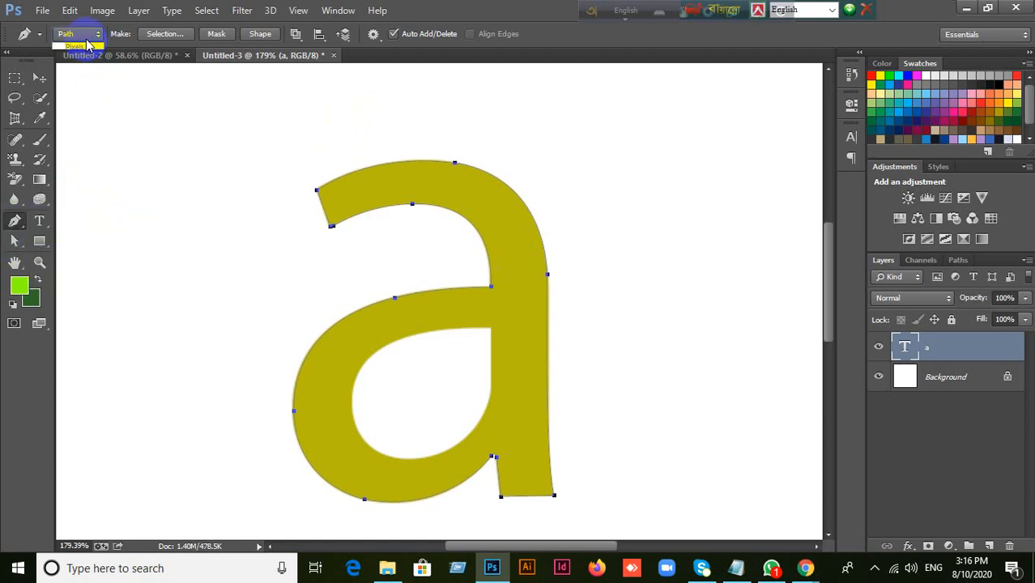
pyautogui.click(86, 34)
pyautogui.click(73, 63)
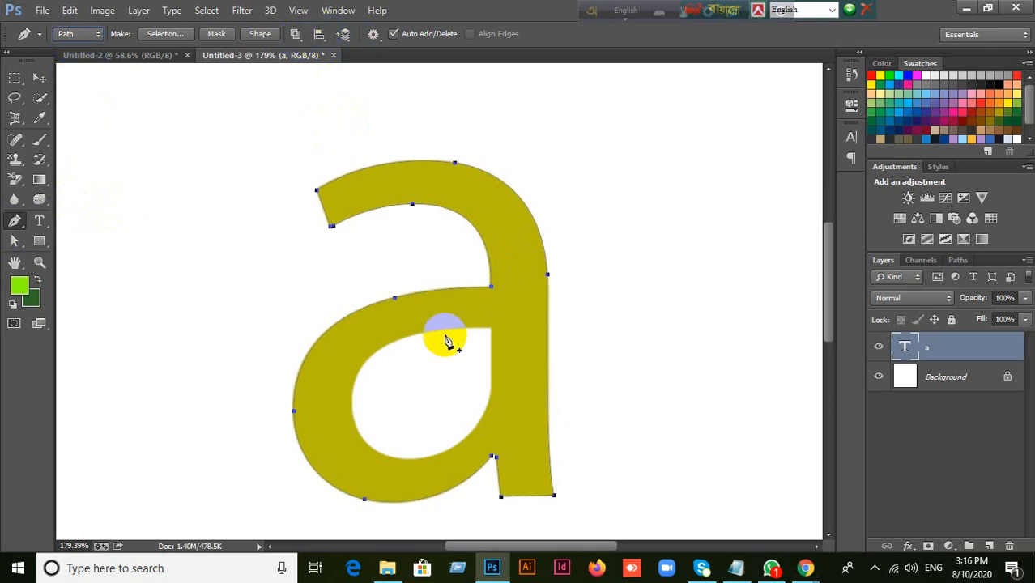
pyautogui.click(297, 35)
pyautogui.click(308, 109)
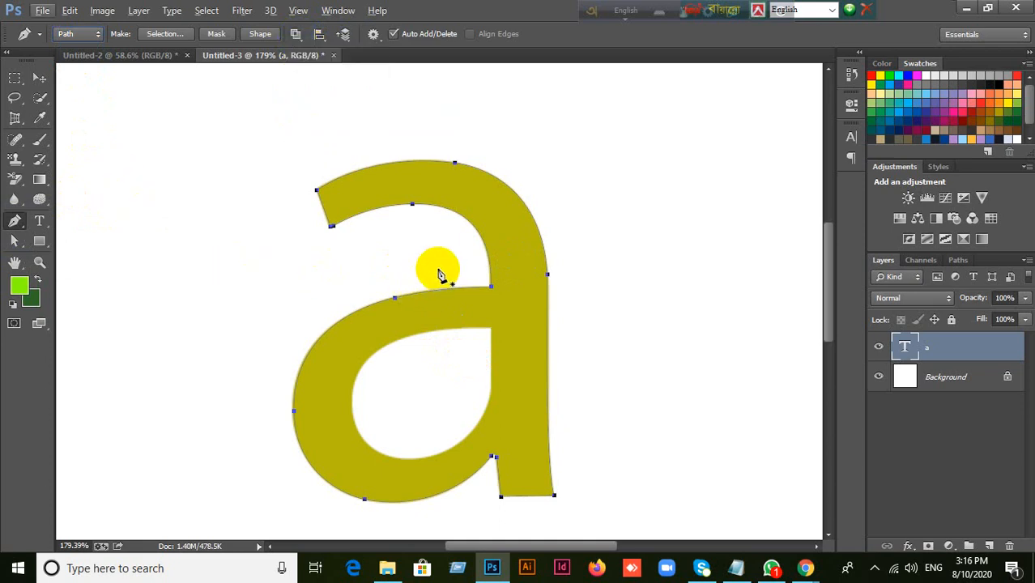
# Start the inner path of the letter a with an anchor point at the counter's upper-right corner.
pyautogui.scroll(4, 438, 275)
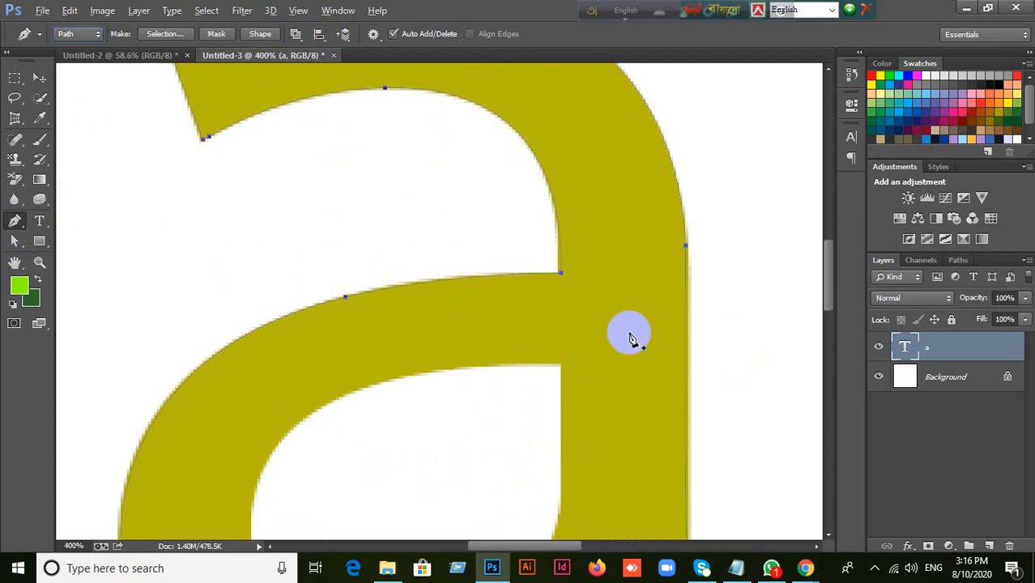
pyautogui.scroll(1, 630, 338)
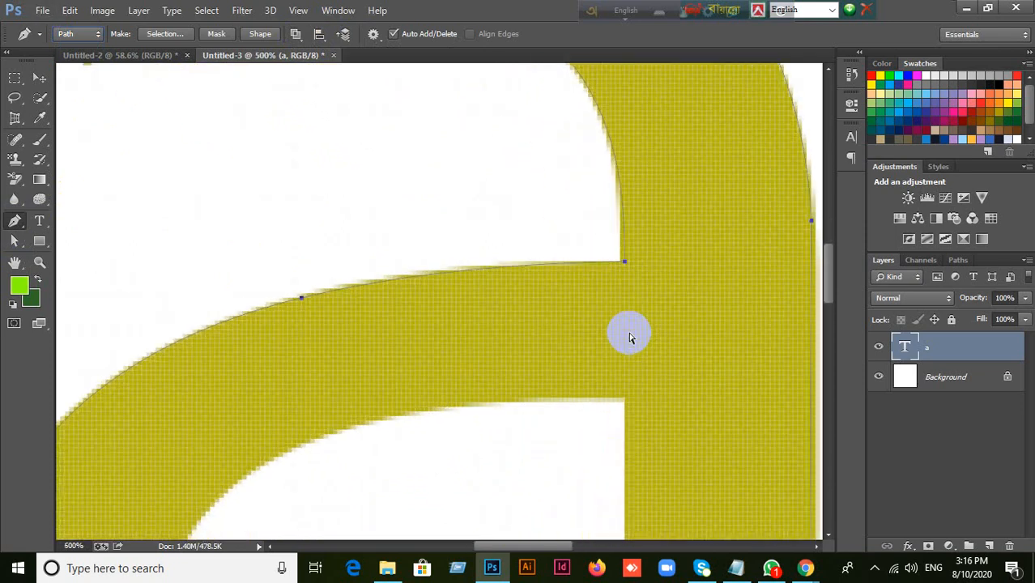
pyautogui.scroll(-1, 630, 338)
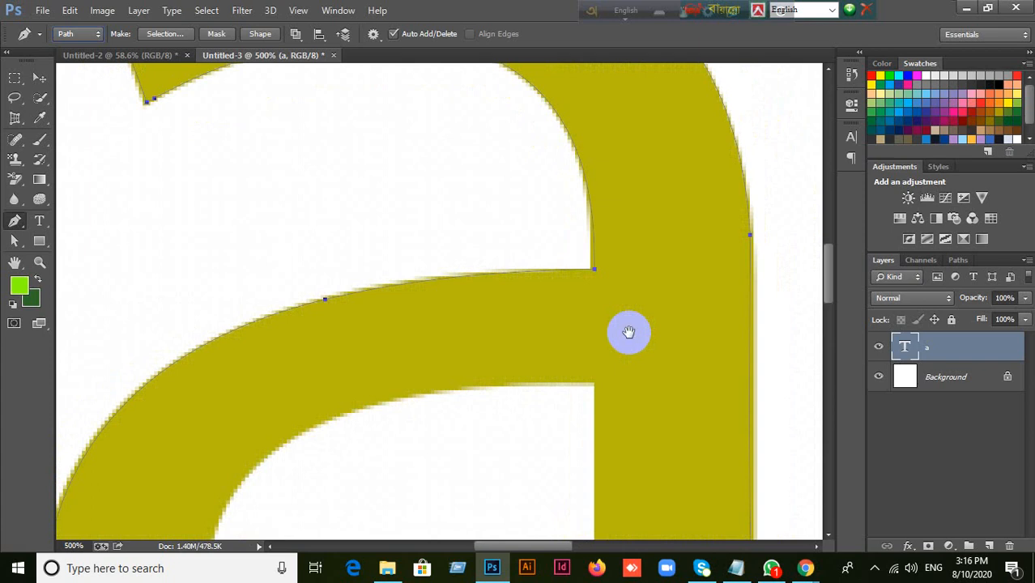
pyautogui.moveTo(628, 332); pyautogui.dragTo(607, 122)
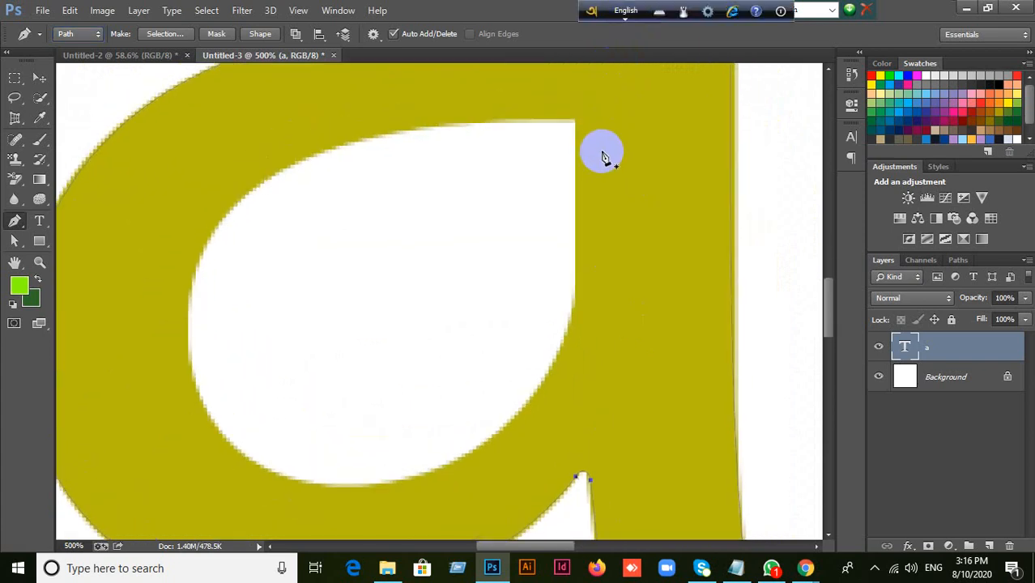
pyautogui.scroll(3, 599, 149)
pyautogui.scroll(-2, 600, 143)
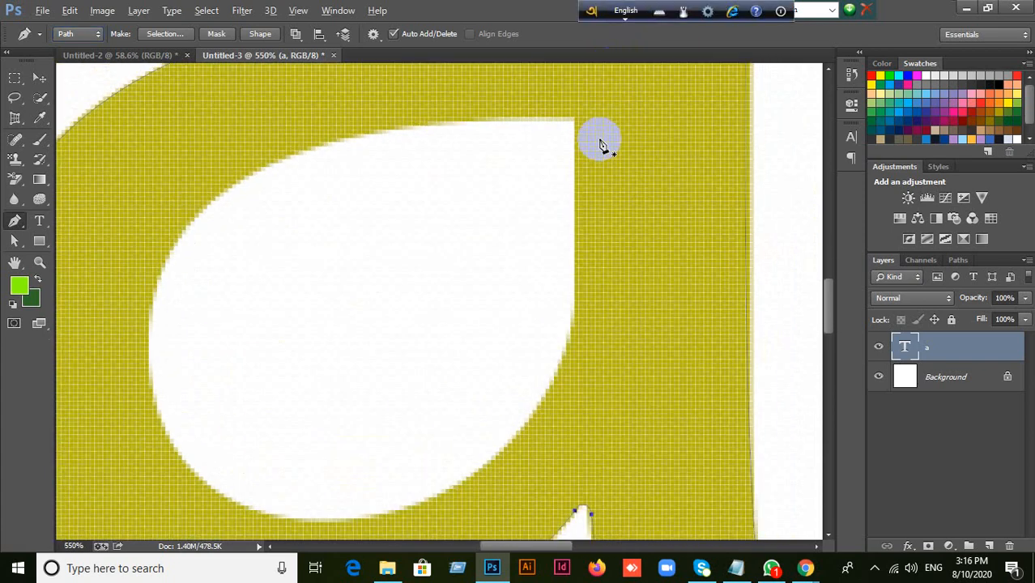
pyautogui.click(579, 118)
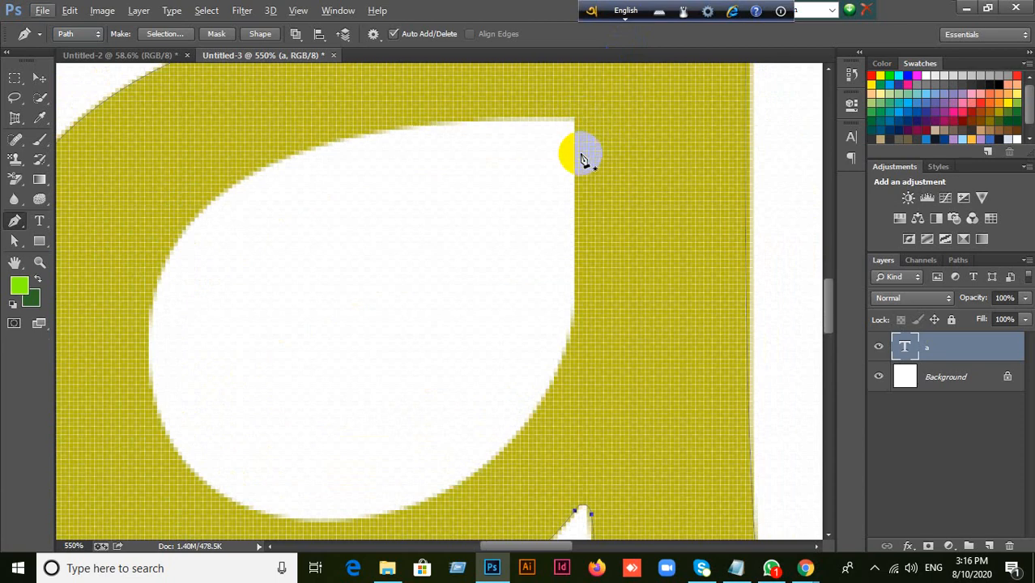
# Try to add a curved segment down to the counter's lower-right edge, and undo it.
pyautogui.click(536, 416)
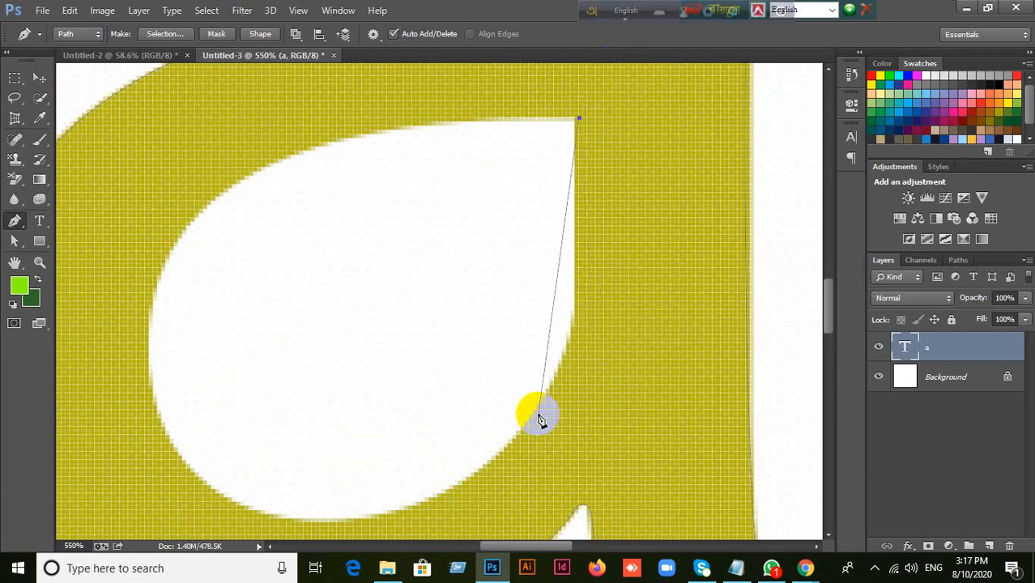
pyautogui.moveTo(541, 419); pyautogui.dragTo(636, 350)
pyautogui.hotkey('ctrl', 'z')
pyautogui.scroll(-1, 631, 346)
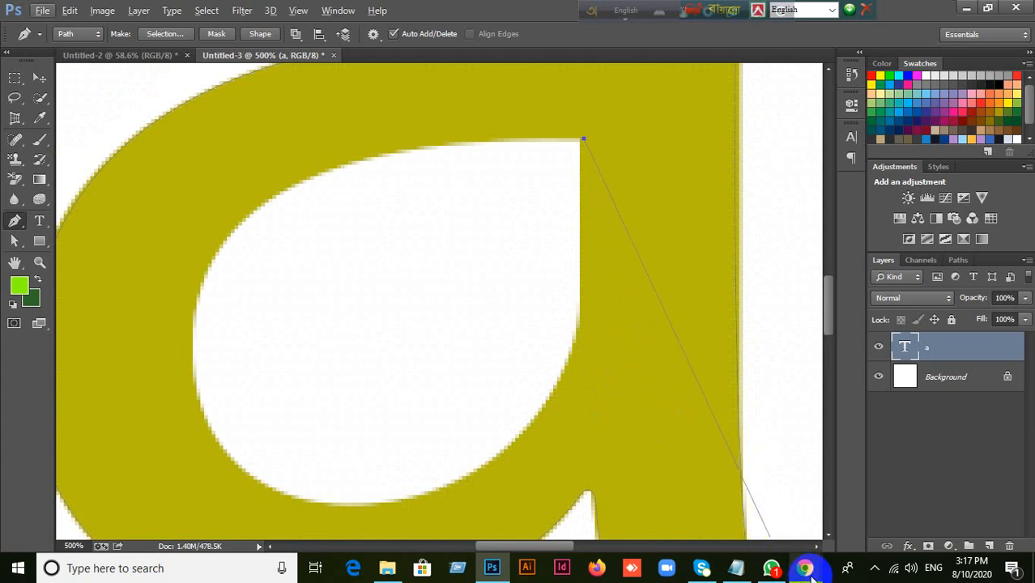
# Check the Google Meet call in Chrome and return to the Photoshop document.
pyautogui.moveTo(805, 568)
pyautogui.click(701, 521)
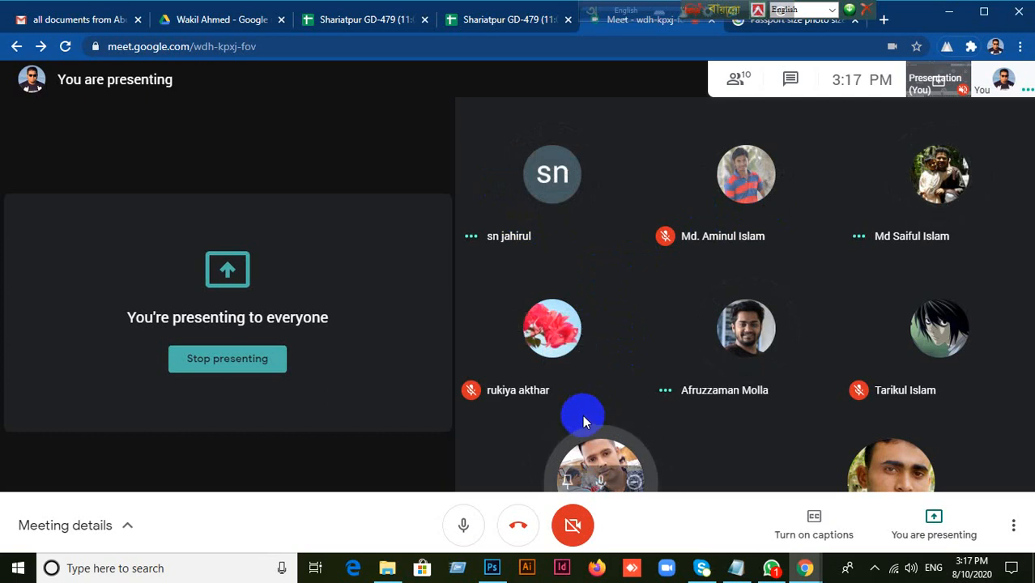
pyautogui.moveTo(493, 572)
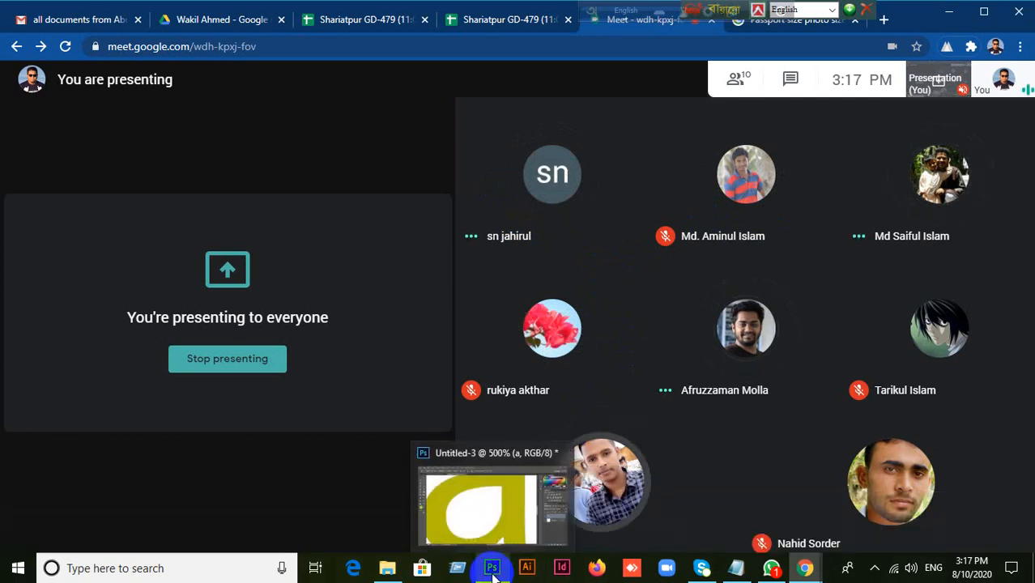
pyautogui.click(518, 494)
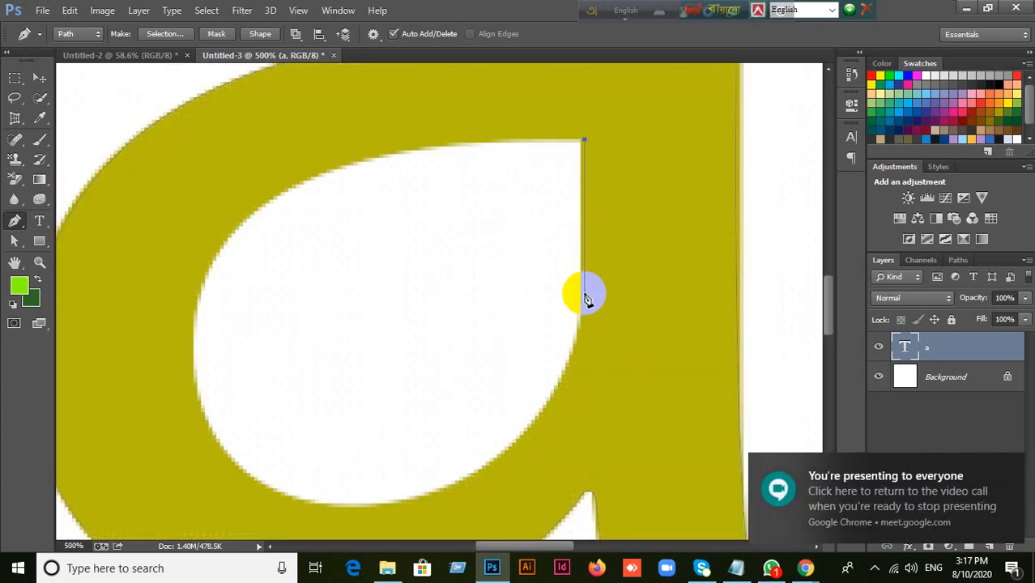
# Try tracing the counter's right side with a curved anchor point on its lower-right edge.
pyautogui.scroll(1, 578, 340)
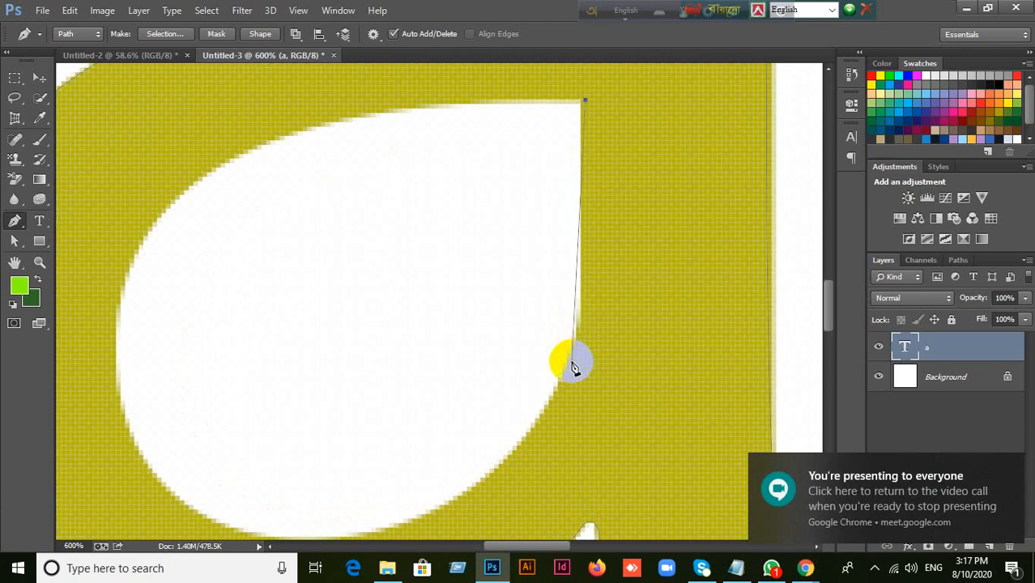
pyautogui.moveTo(565, 377); pyautogui.dragTo(588, 340)
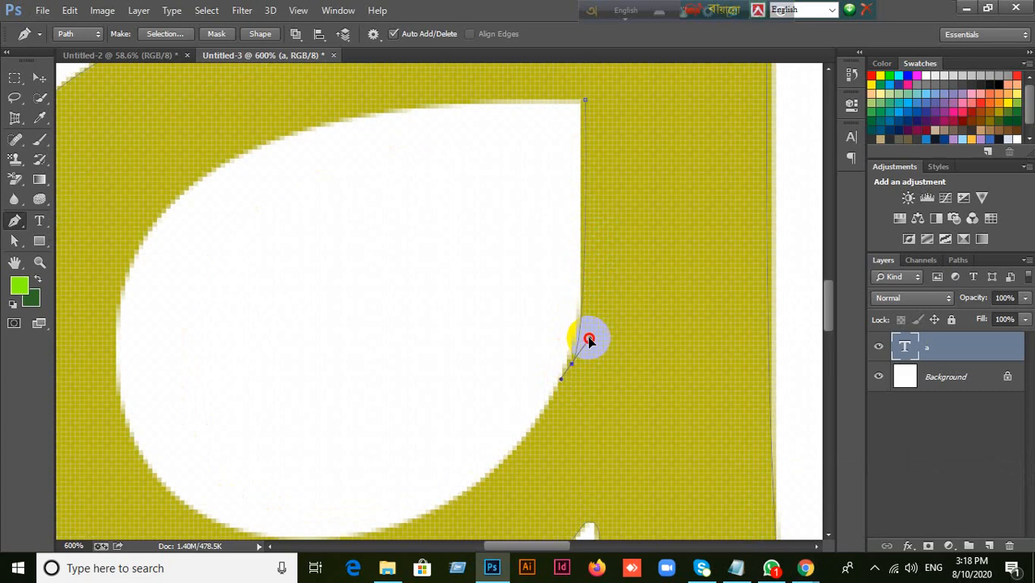
pyautogui.scroll(-2, 535, 449)
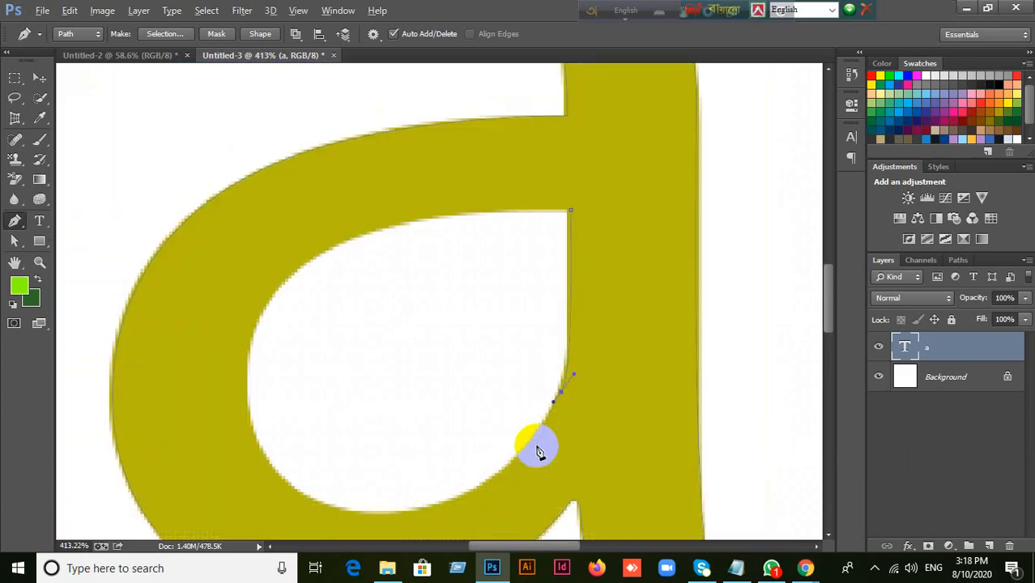
pyautogui.moveTo(588, 392); pyautogui.dragTo(675, 280)
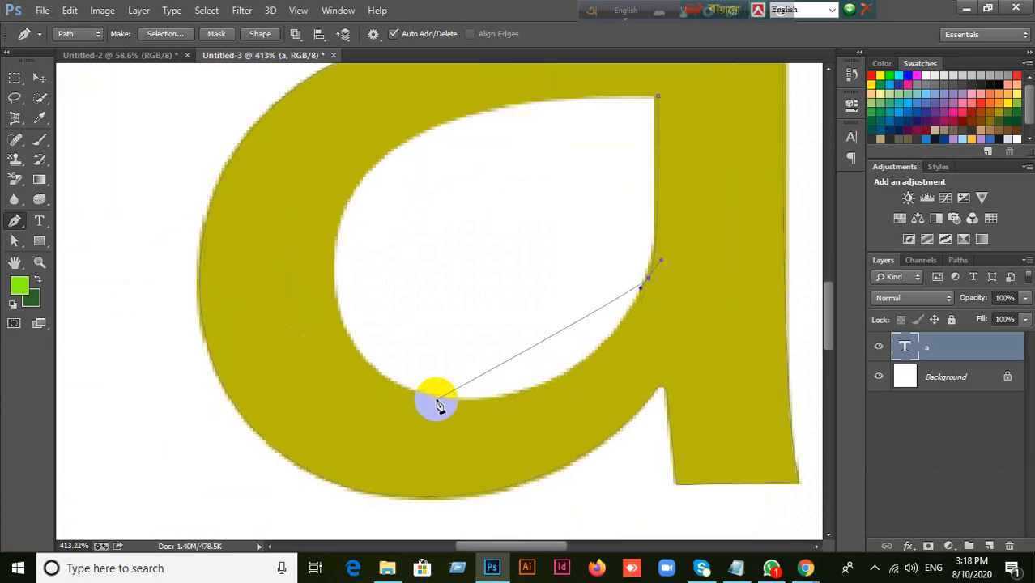
# Try to curve the path to an anchor point at the counter's bottom edge, and undo it.
pyautogui.moveTo(437, 398); pyautogui.dragTo(592, 412)
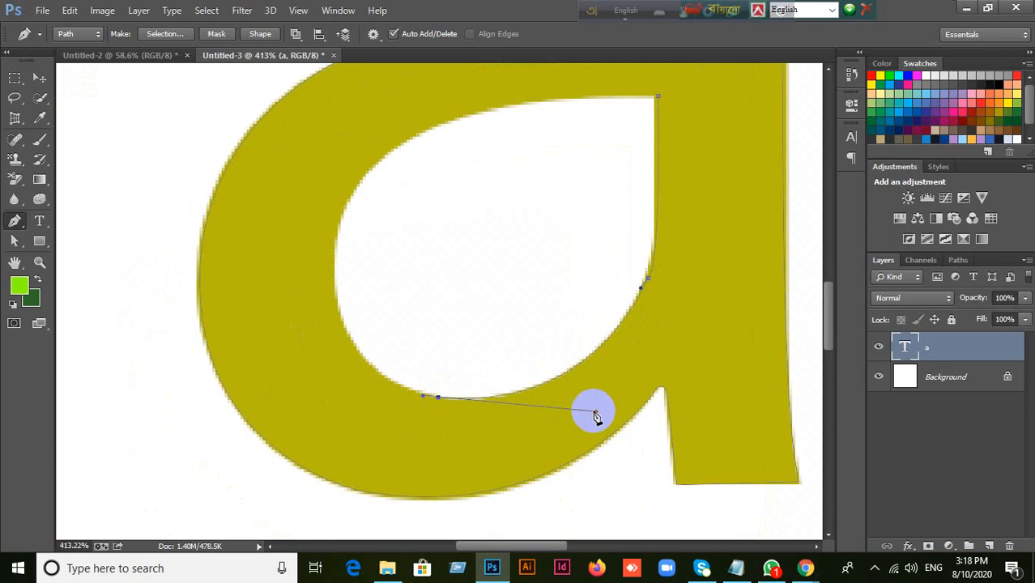
pyautogui.moveTo(593, 415); pyautogui.dragTo(593, 415)
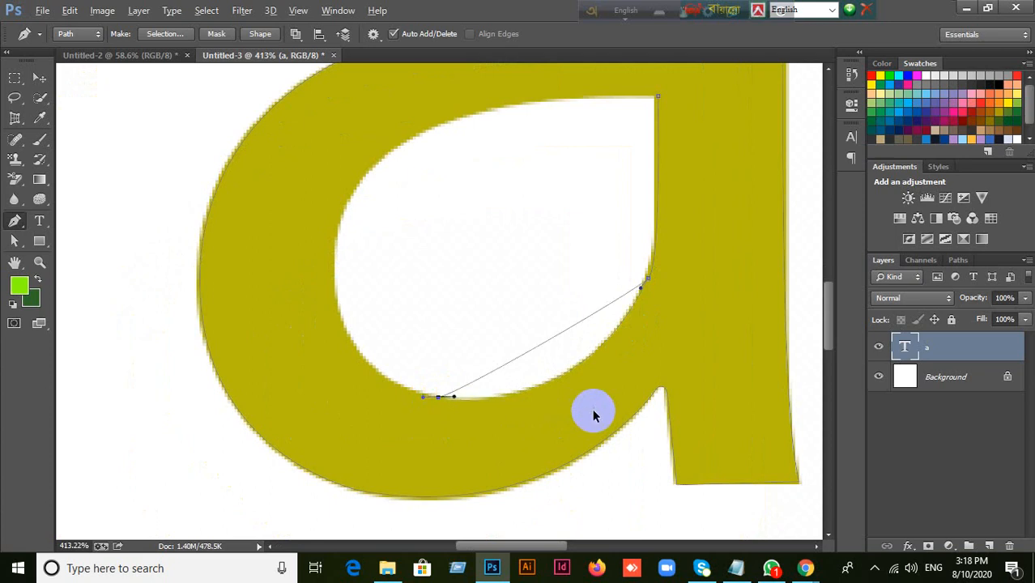
pyautogui.hotkey('ctrl', 'z')
# Try the bottom curve again with a long handle, and undo back to the first anchor point.
pyautogui.scroll(1, 585, 409)
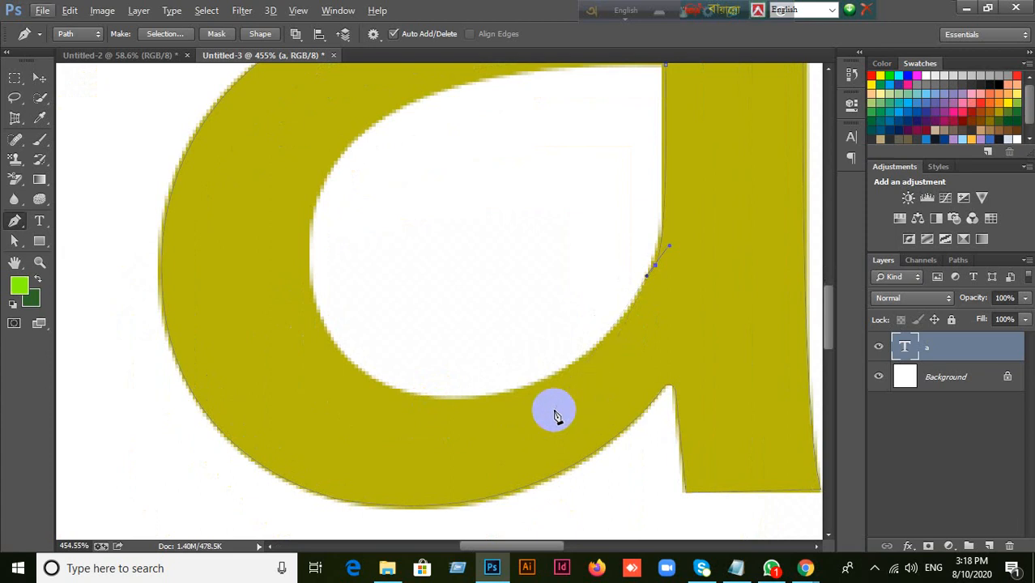
pyautogui.scroll(2, 554, 411)
pyautogui.scroll(-2, 487, 411)
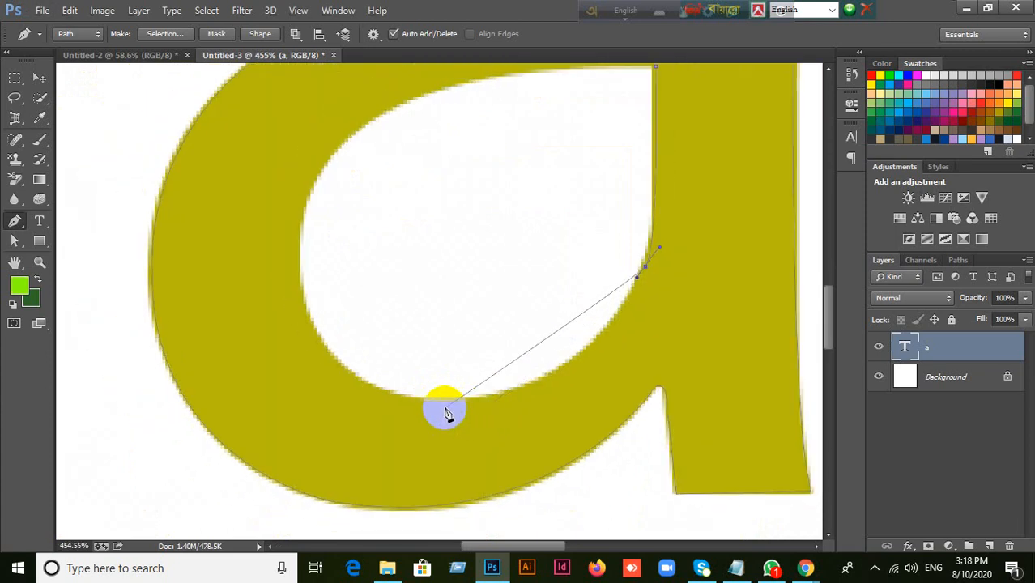
pyautogui.moveTo(413, 398); pyautogui.dragTo(584, 419)
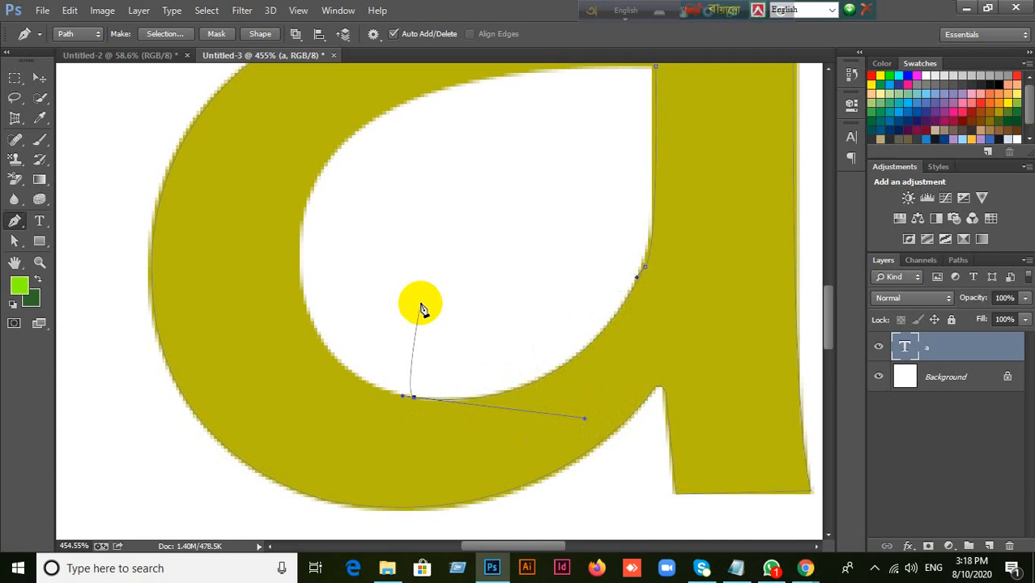
pyautogui.hotkey('ctrl', 'z')
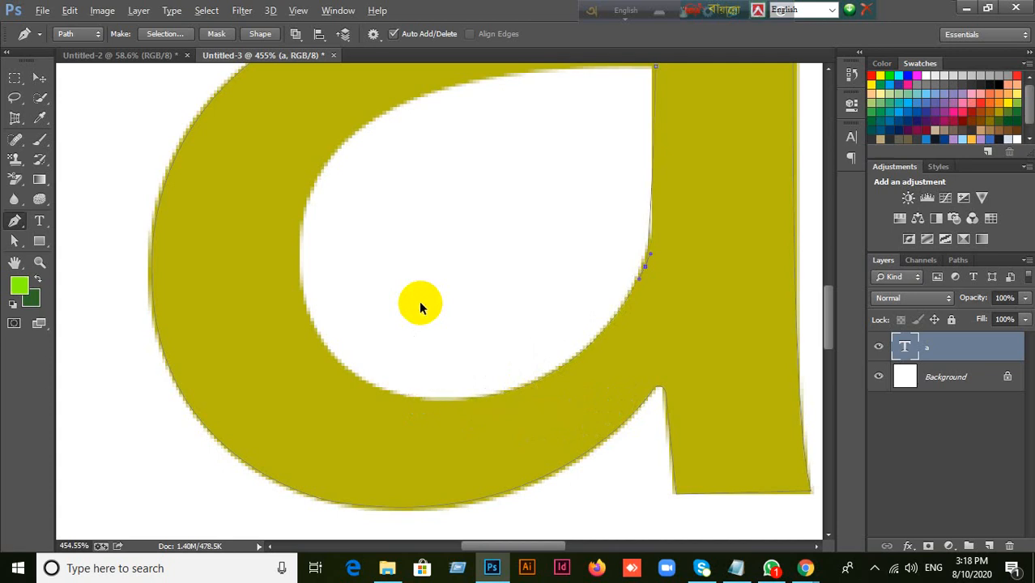
pyautogui.hotkey('ctrl', 'alt', 'z')
# Add a straight segment down the counter's vertical right edge to the point where the curve begins.
pyautogui.moveTo(687, 269); pyautogui.dragTo(671, 320)
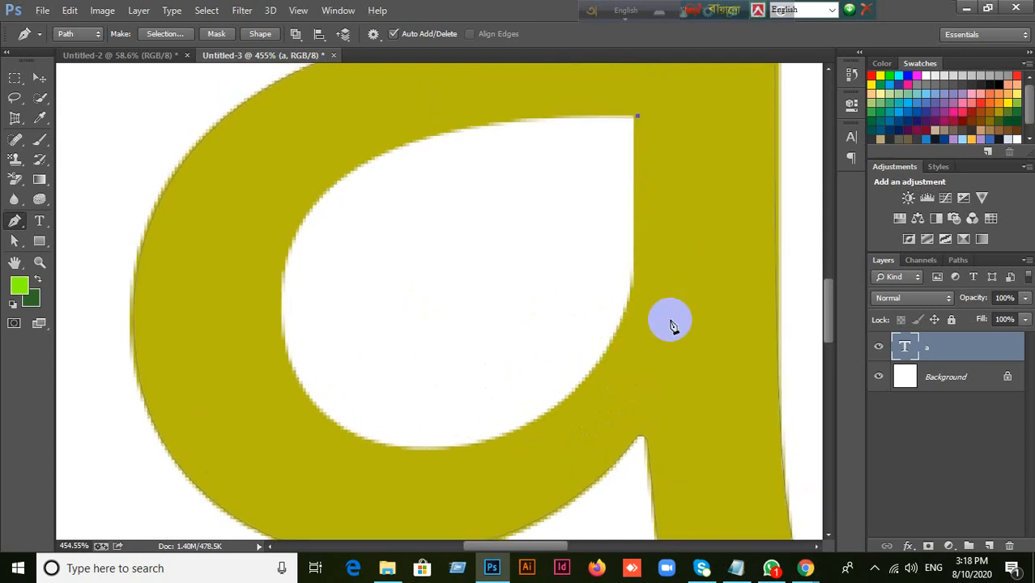
pyautogui.click(637, 264)
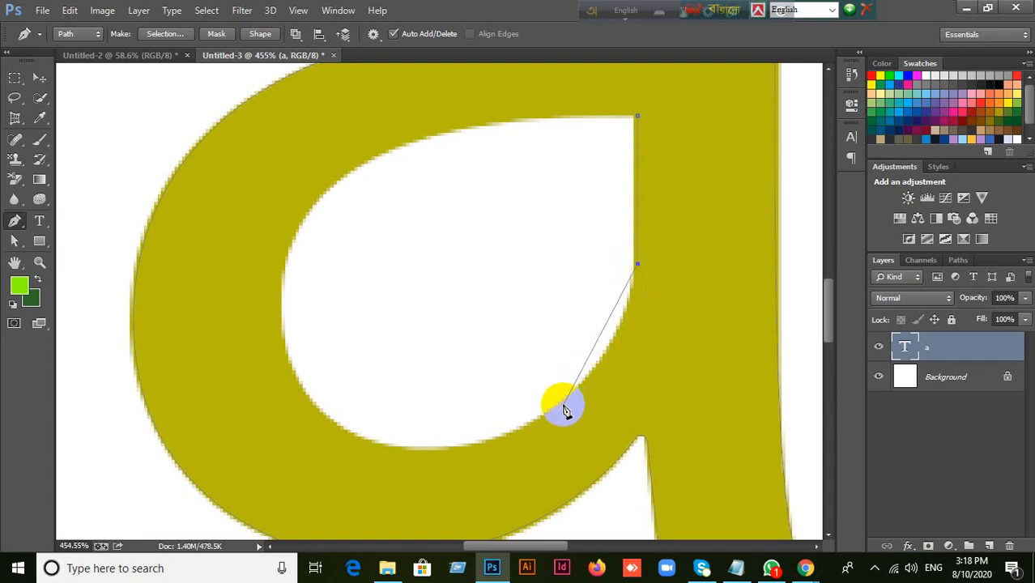
# Add an anchor point on the counter's lower-right edge and extend its incoming handle so the segment follows the curve.
pyautogui.moveTo(558, 407); pyautogui.dragTo(546, 415)
pyautogui.hotkey('ctrl', 'z')
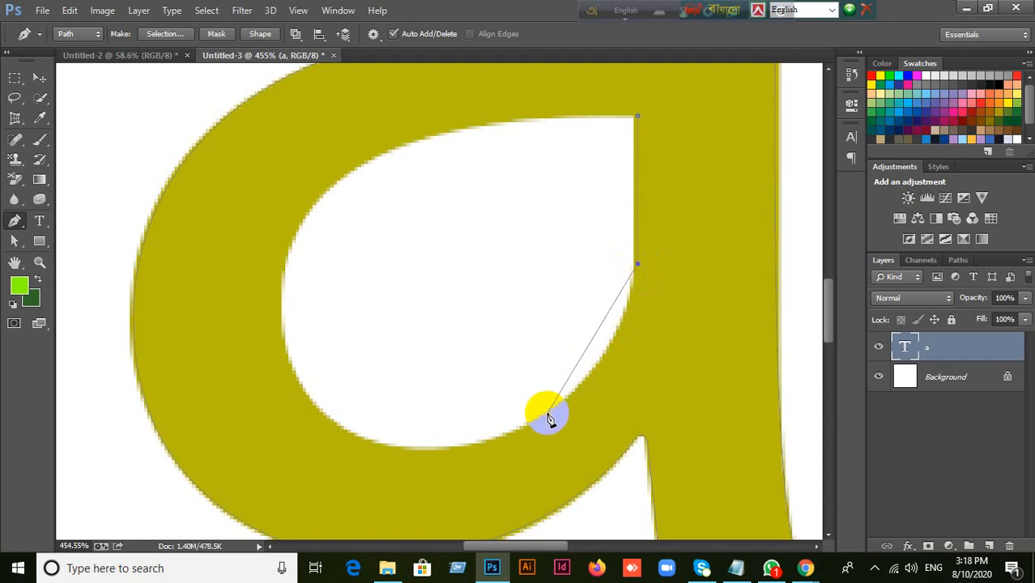
pyautogui.moveTo(547, 416); pyautogui.dragTo(531, 427)
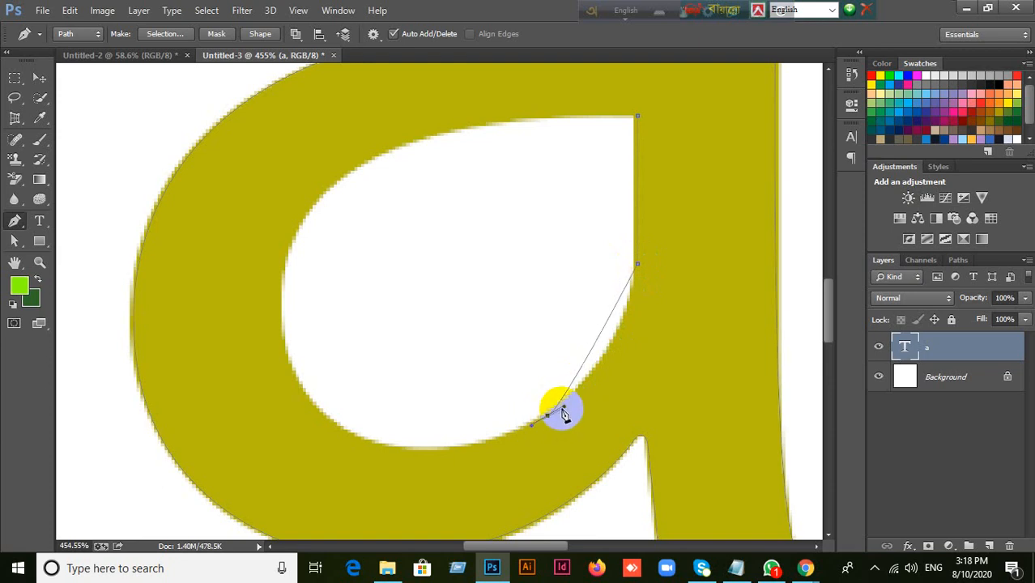
pyautogui.moveTo(565, 407); pyautogui.dragTo(631, 354)
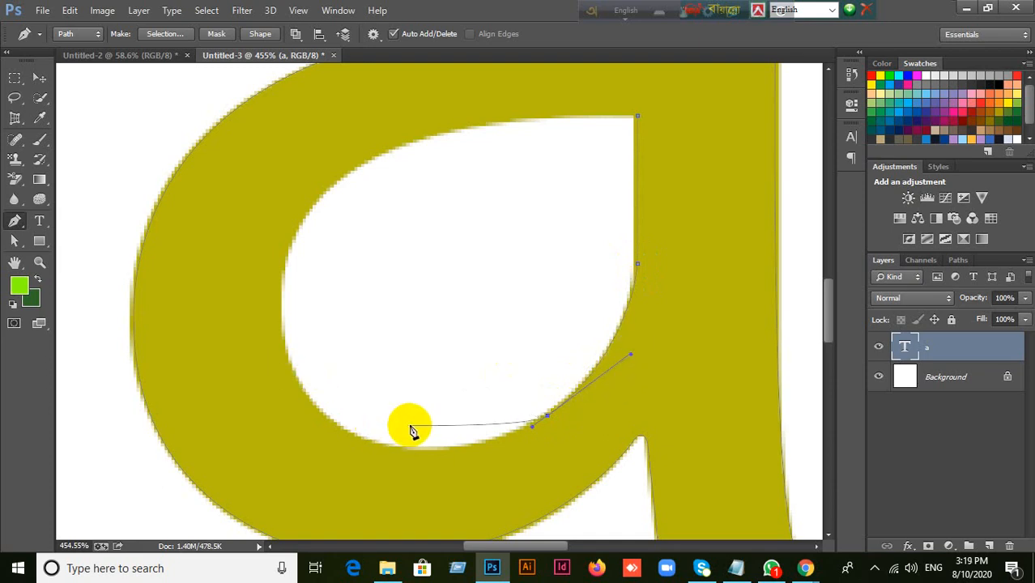
# Add a curved anchor point on the counter's lower-left edge, shaping the segment along the bottom curve.
pyautogui.moveTo(437, 401); pyautogui.dragTo(532, 360)
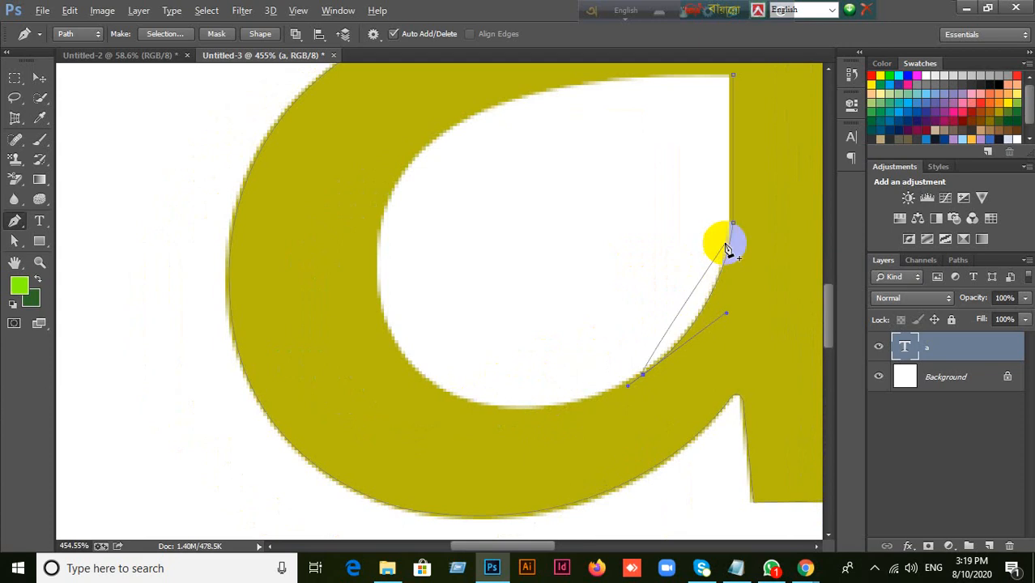
pyautogui.scroll(1, 757, 207)
pyautogui.scroll(-1, 757, 201)
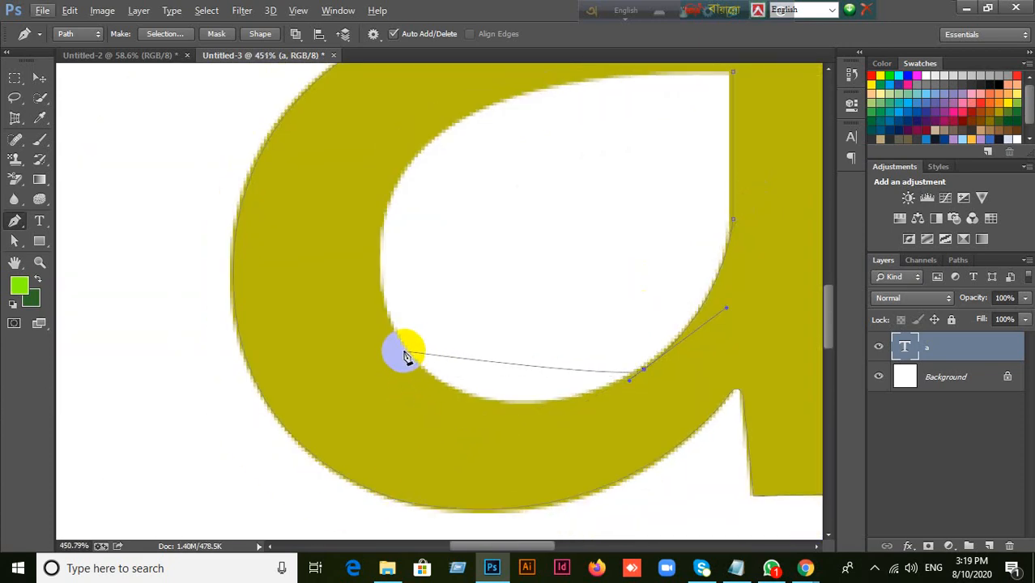
pyautogui.moveTo(404, 353); pyautogui.dragTo(487, 447)
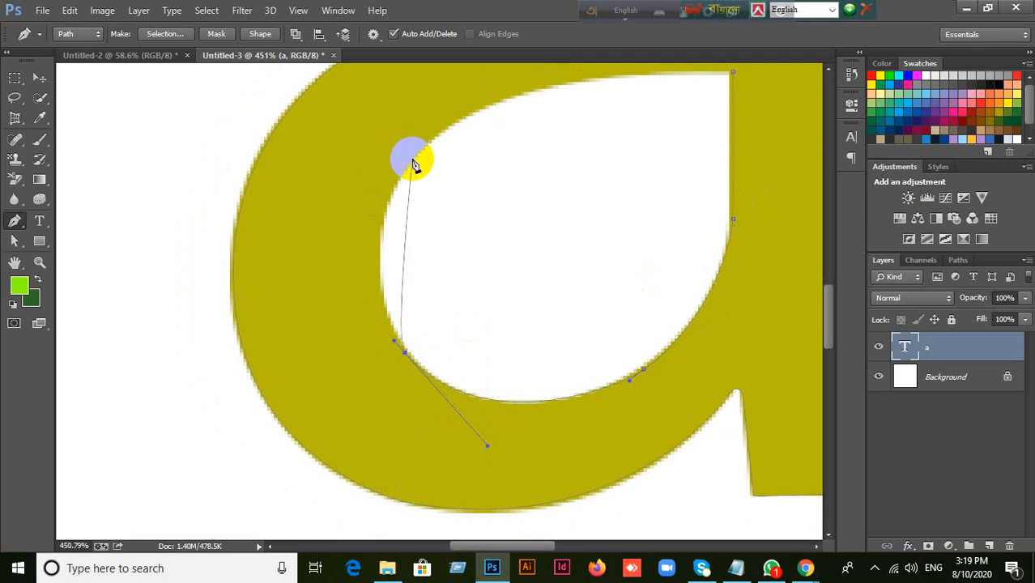
# Try tracing the counter's left and top curves with two curved anchor points, and undo back to the lower-left anchor.
pyautogui.moveTo(413, 165); pyautogui.dragTo(355, 253)
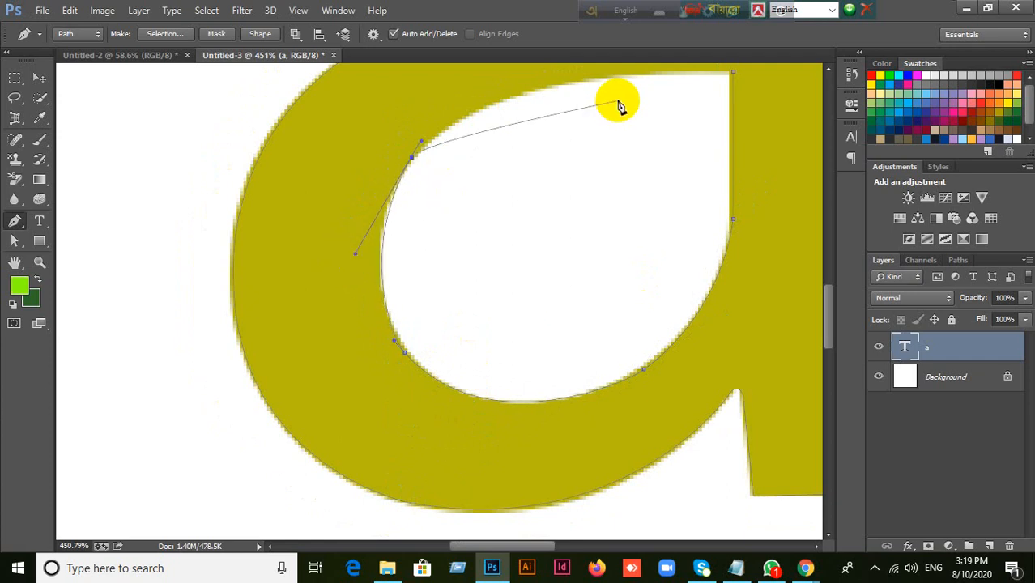
pyautogui.moveTo(623, 97); pyautogui.dragTo(539, 233)
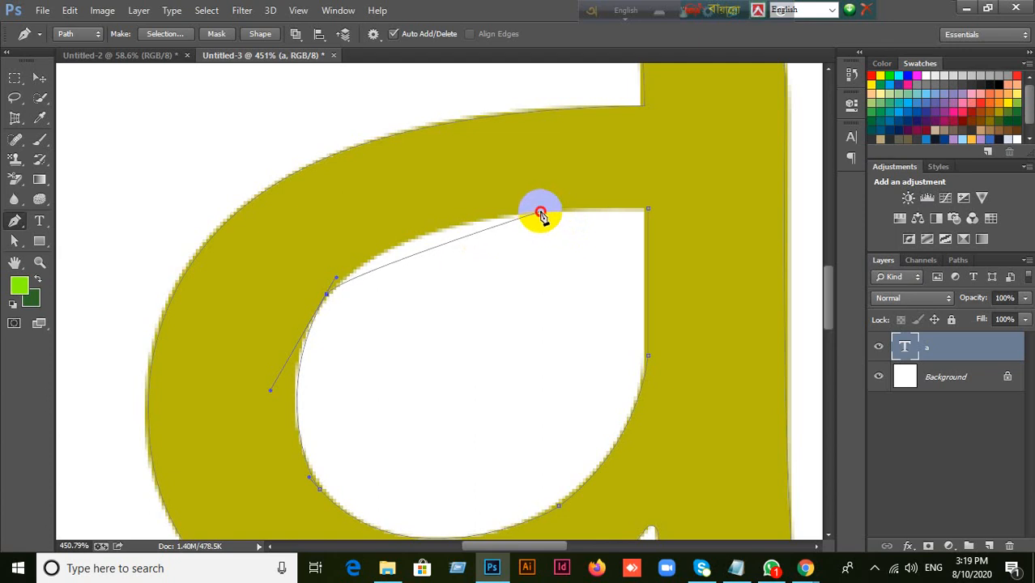
pyautogui.moveTo(546, 212); pyautogui.dragTo(407, 220)
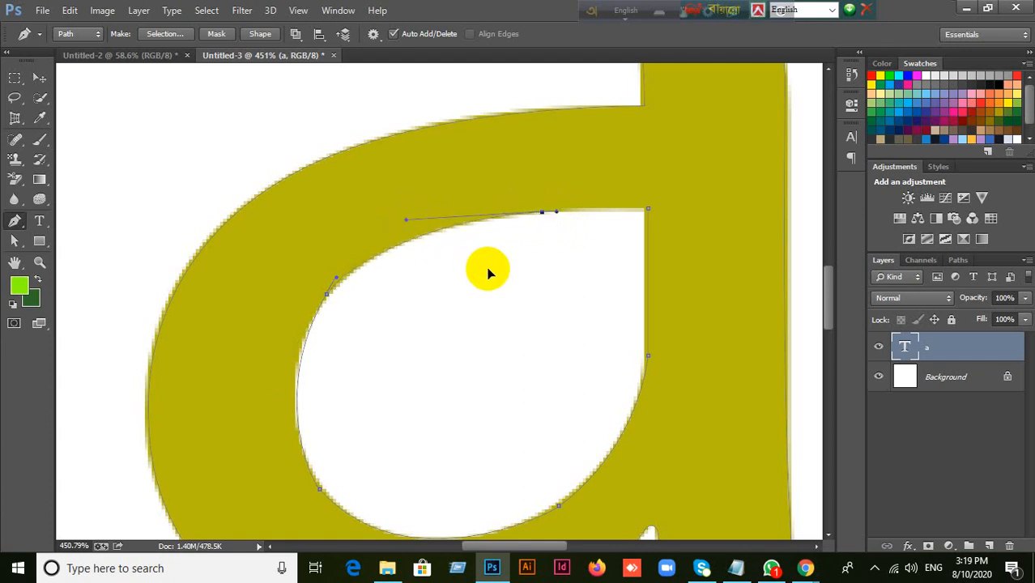
pyautogui.hotkey('ctrl', 'z')
pyautogui.hotkey('ctrl', 'alt', 'z')
pyautogui.click(551, 176)
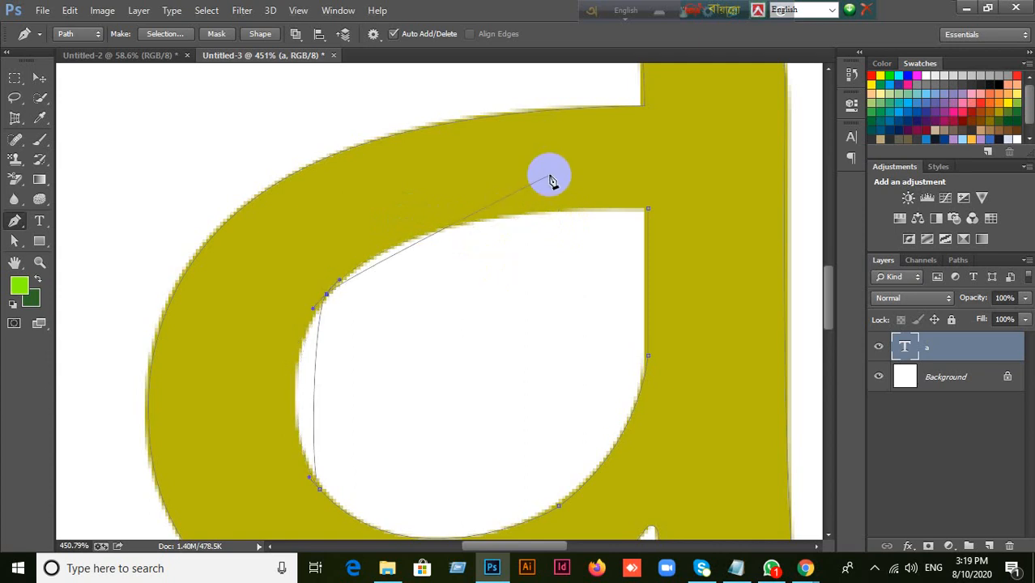
pyautogui.click(301, 324)
# Add an anchor point on the counter's upper-left edge and lengthen its incoming handle to fit the left curve.
pyautogui.scroll(1, 306, 335)
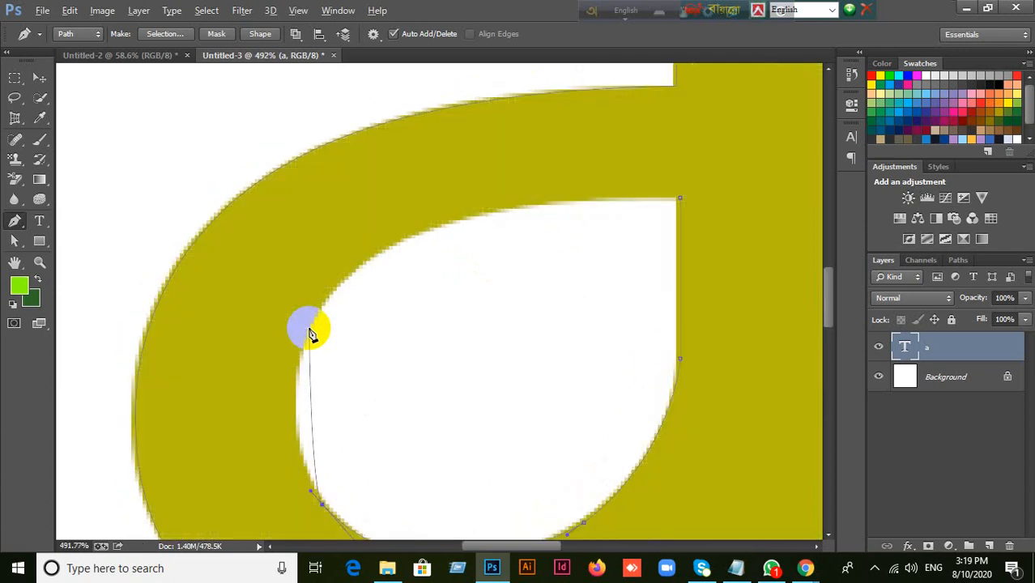
pyautogui.scroll(-1, 307, 332)
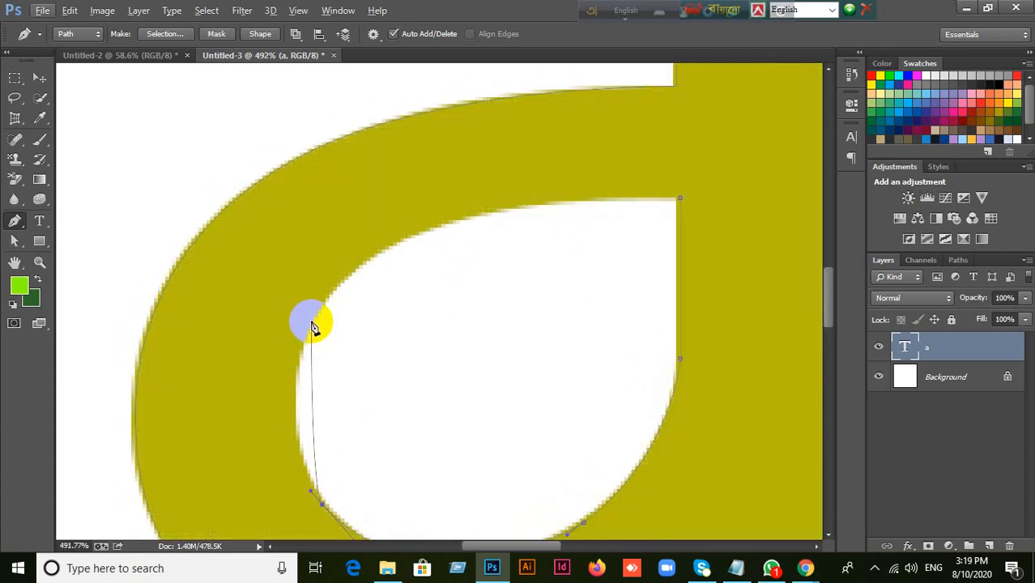
pyautogui.moveTo(311, 322); pyautogui.dragTo(320, 312)
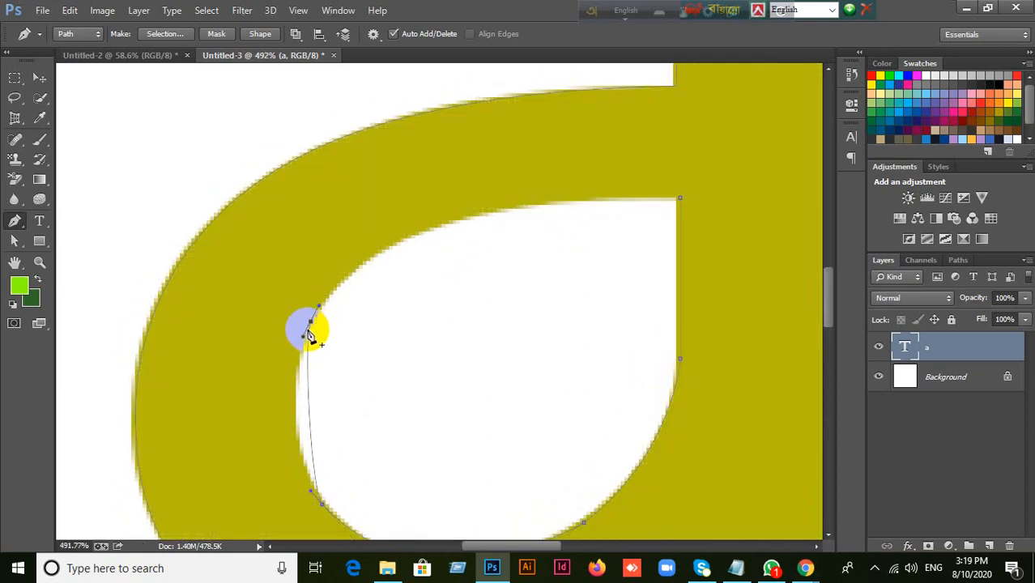
pyautogui.keyDown('ctrl'); pyautogui.moveTo(304, 337); pyautogui.dragTo(274, 406); pyautogui.keyUp('ctrl')
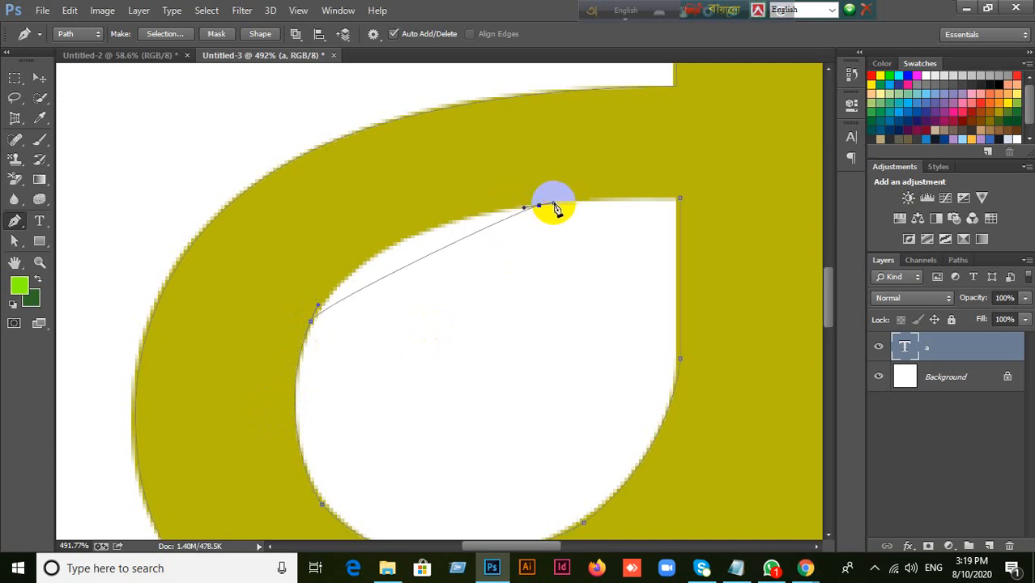
# Try two placements of an anchor point on the counter's top edge, and undo back to the upper-left anchor.
pyautogui.moveTo(541, 206); pyautogui.dragTo(553, 206)
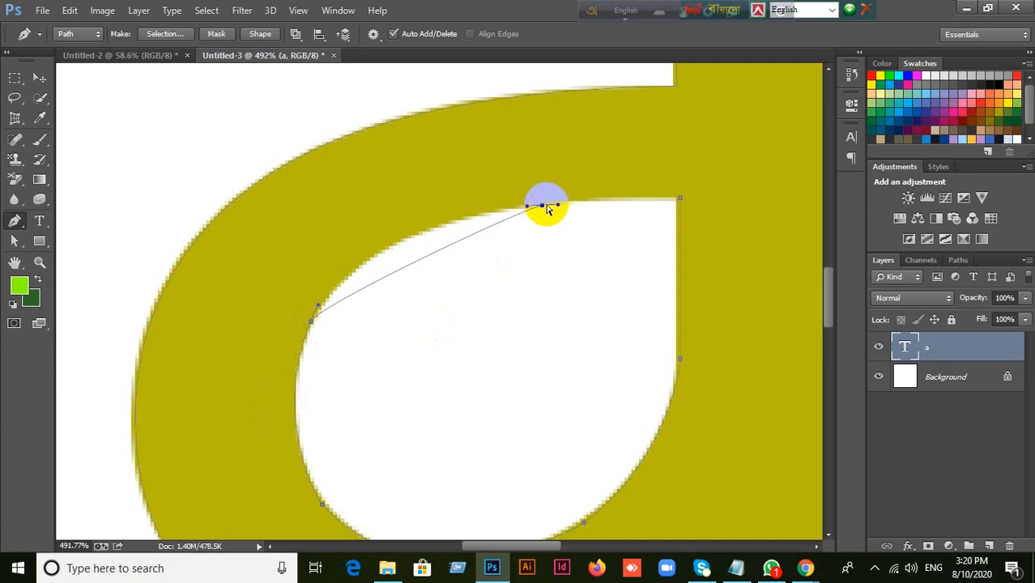
pyautogui.hotkey('ctrl', 'z')
pyautogui.moveTo(530, 201); pyautogui.dragTo(548, 201)
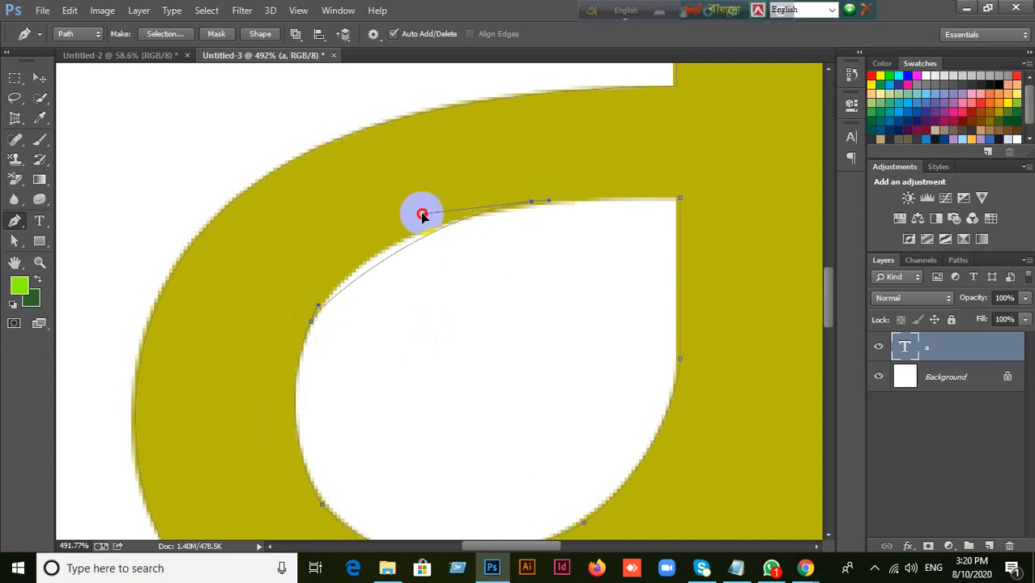
pyautogui.click(351, 233)
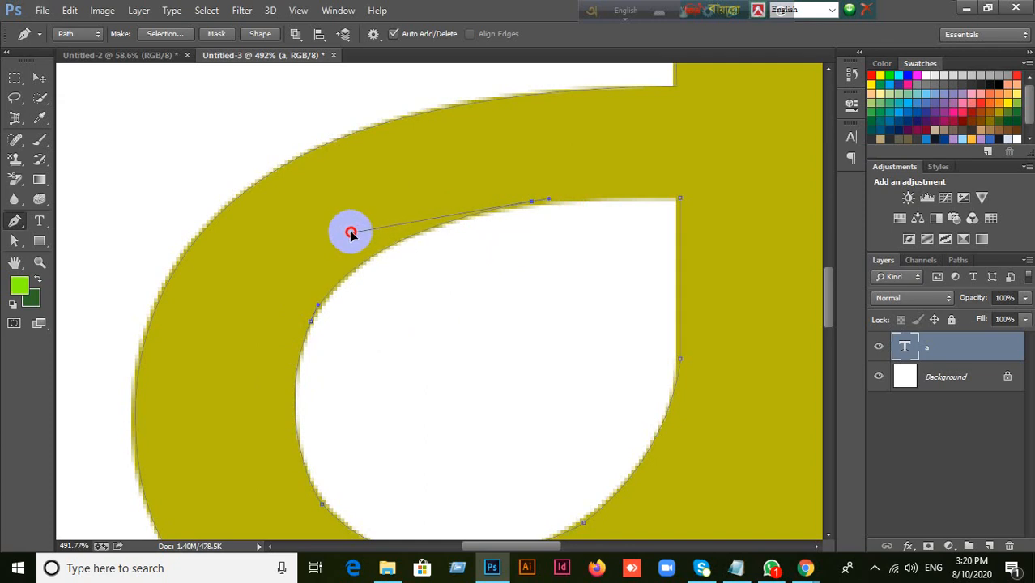
pyautogui.hotkey('ctrl', 'alt', 'z')
pyautogui.hotkey('ctrl', 'alt', 'z')
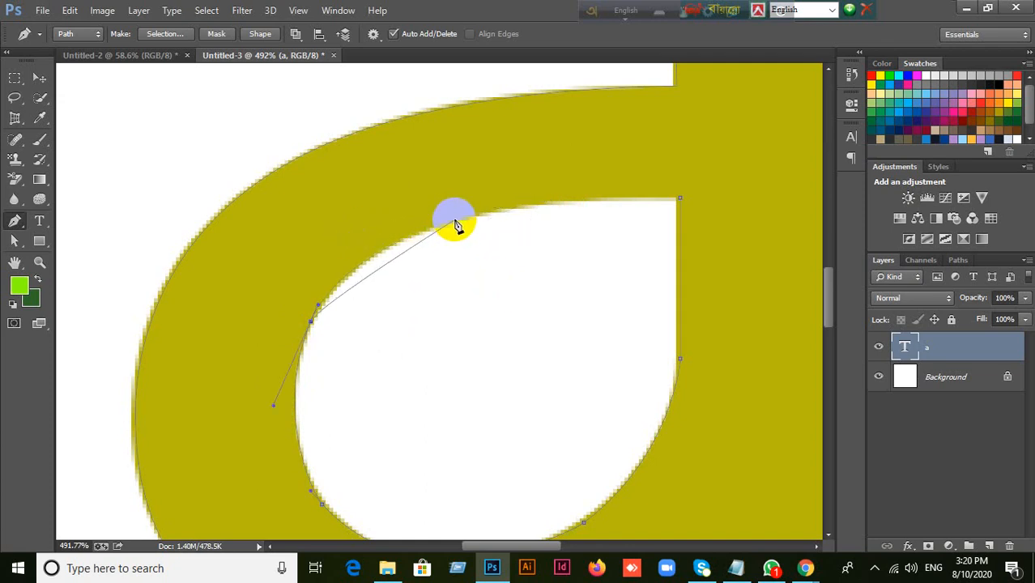
# Try a curved anchor point on the counter's top edge and closing the path at the upper-right corner, and undo the closing.
pyautogui.moveTo(485, 213); pyautogui.dragTo(349, 239)
pyautogui.hotkey('ctrl', 'alt', 'z')
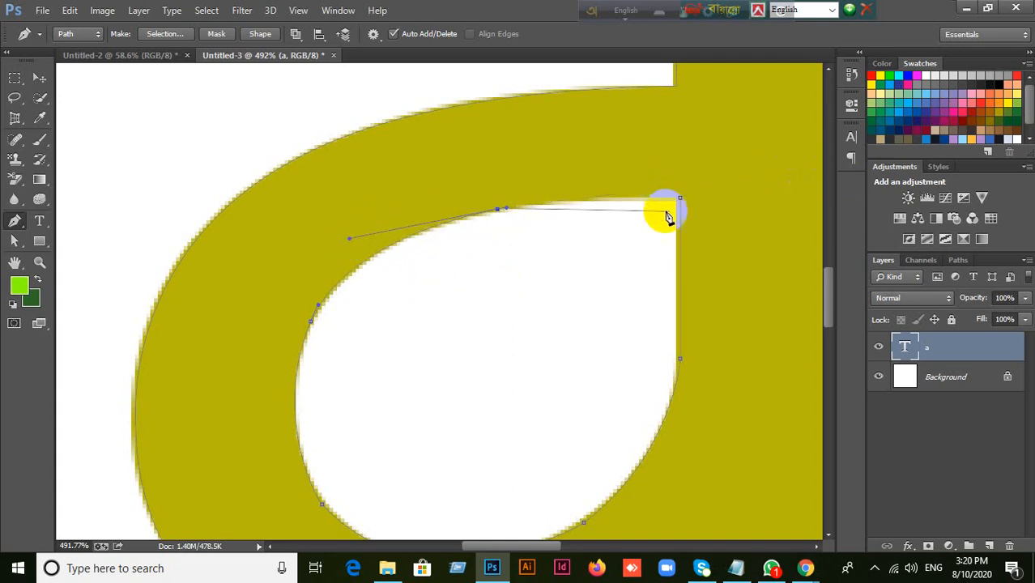
pyautogui.scroll(2, 669, 212)
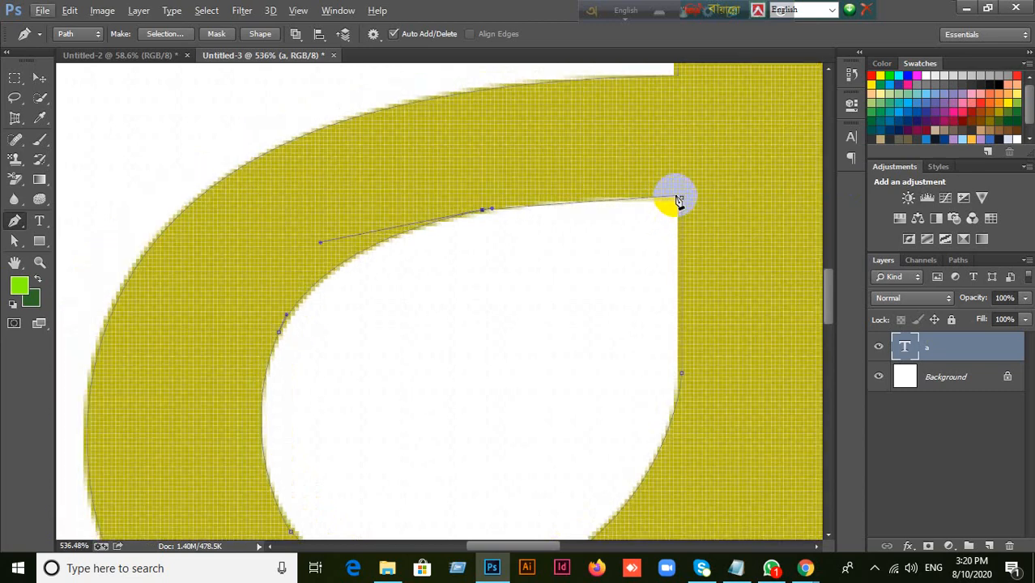
pyautogui.scroll(-1, 678, 201)
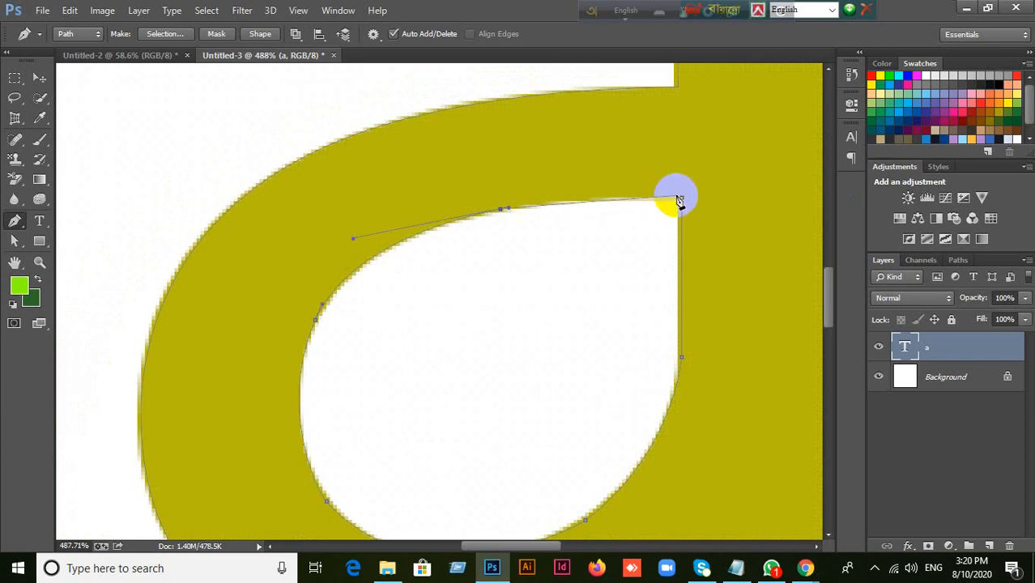
pyautogui.click(679, 197)
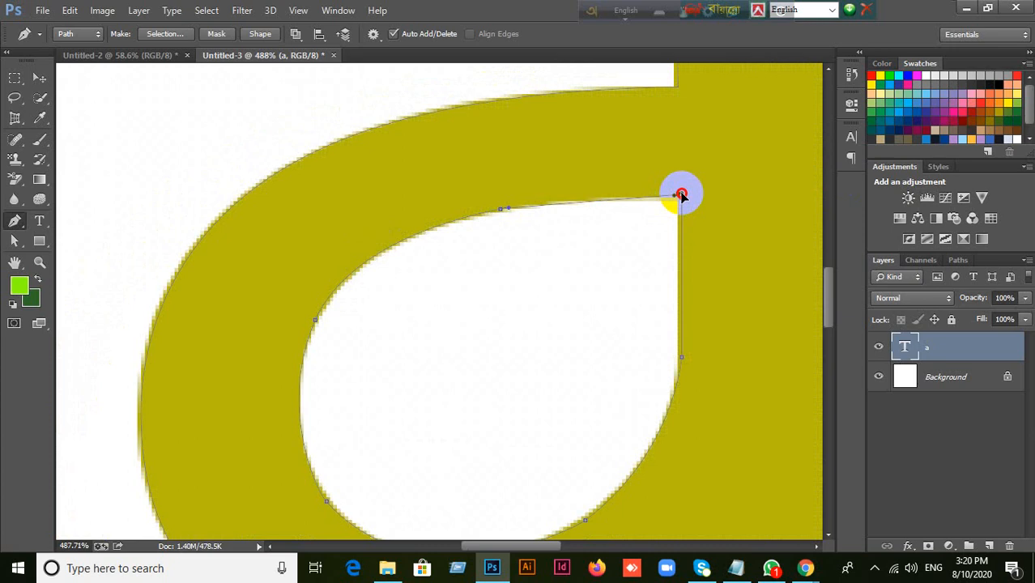
pyautogui.moveTo(682, 195); pyautogui.dragTo(338, 274)
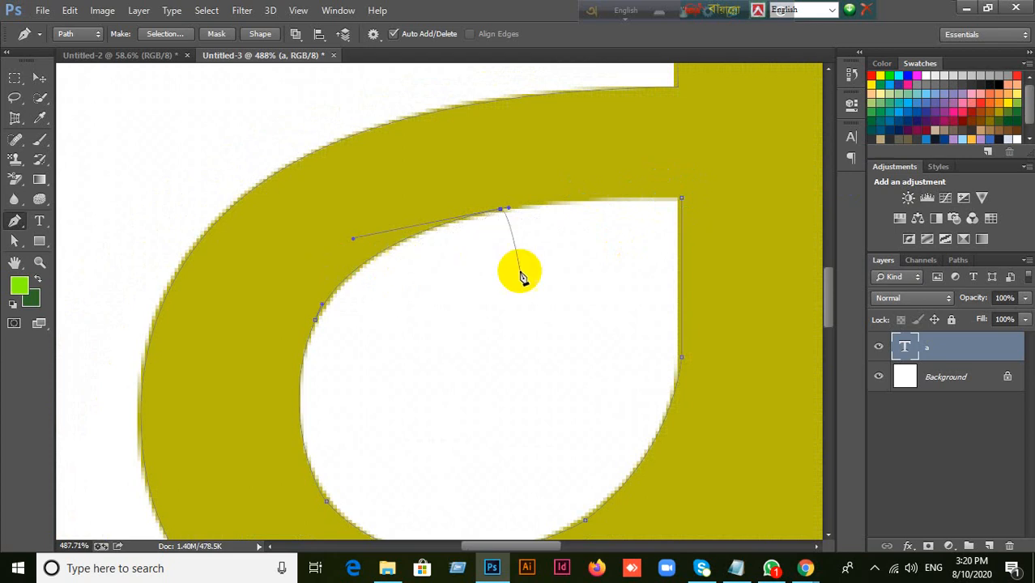
# Try shifting the outer path with a path selection tool, and undo back to the counter's upper-left anchor point.
pyautogui.click(14, 240)
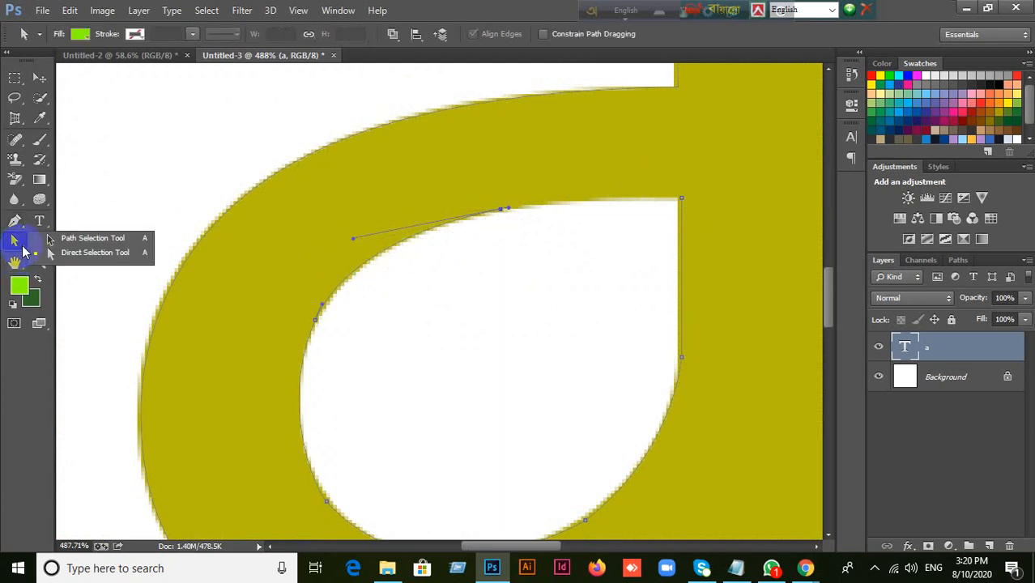
pyautogui.moveTo(667, 191); pyautogui.dragTo(693, 211)
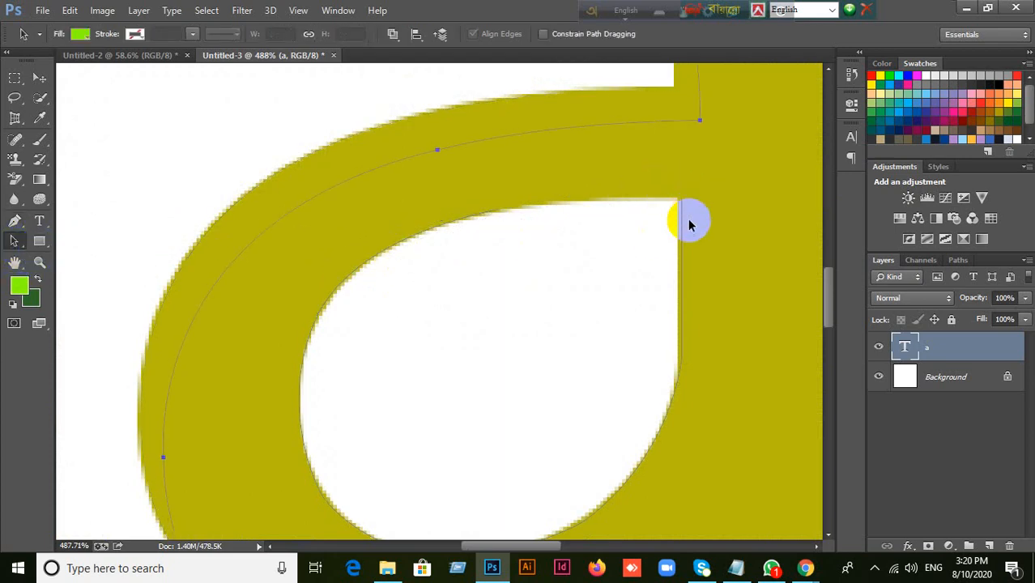
pyautogui.hotkey('ctrl', 'z')
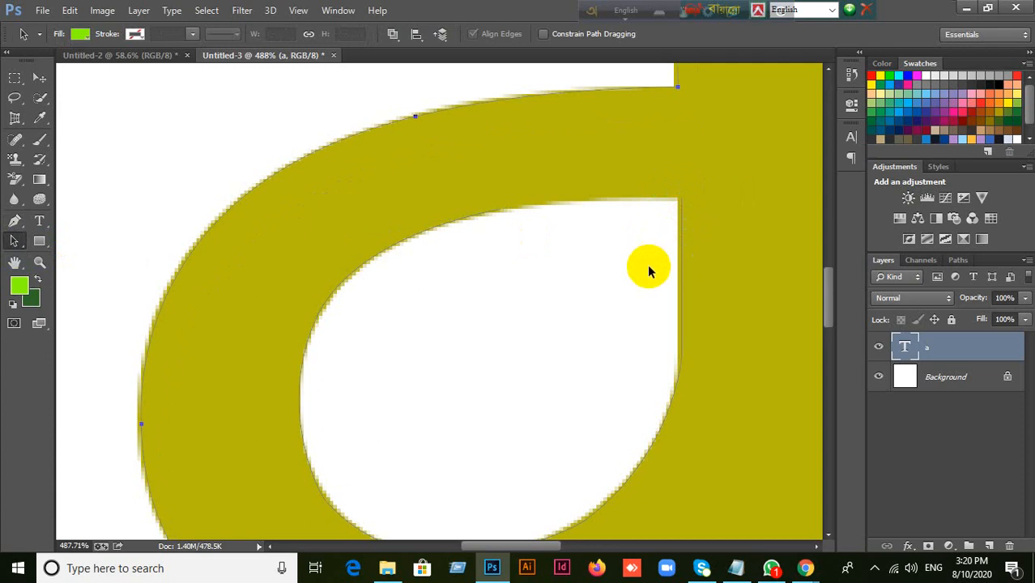
pyautogui.hotkey('ctrl', 'alt', 'z')
pyautogui.hotkey('ctrl', 'alt', 'z')
# With the Pen tool, add a curved anchor point on the counter's top edge and close the path at the upper-right corner.
pyautogui.click(15, 220)
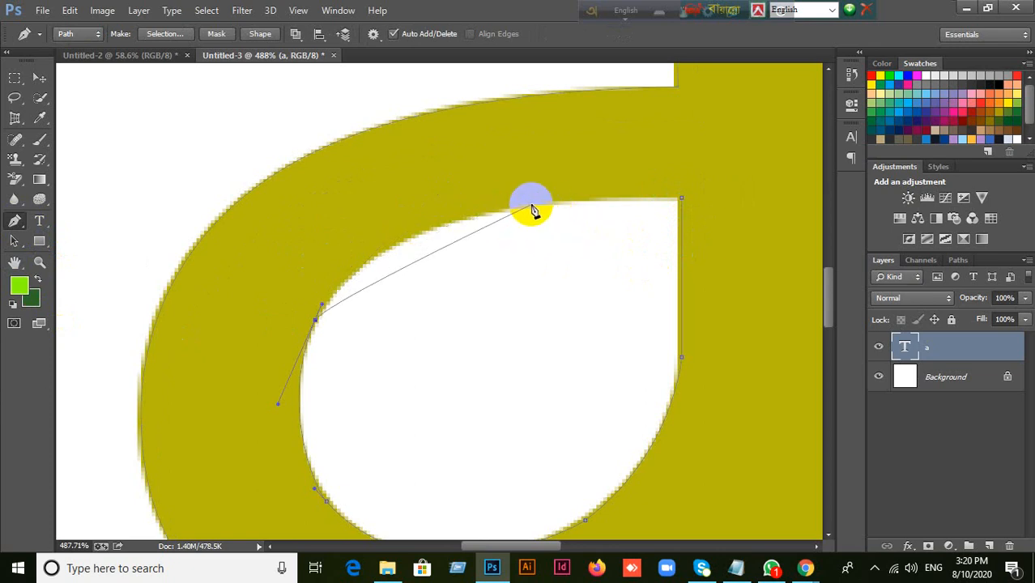
pyautogui.moveTo(531, 205); pyautogui.dragTo(374, 221)
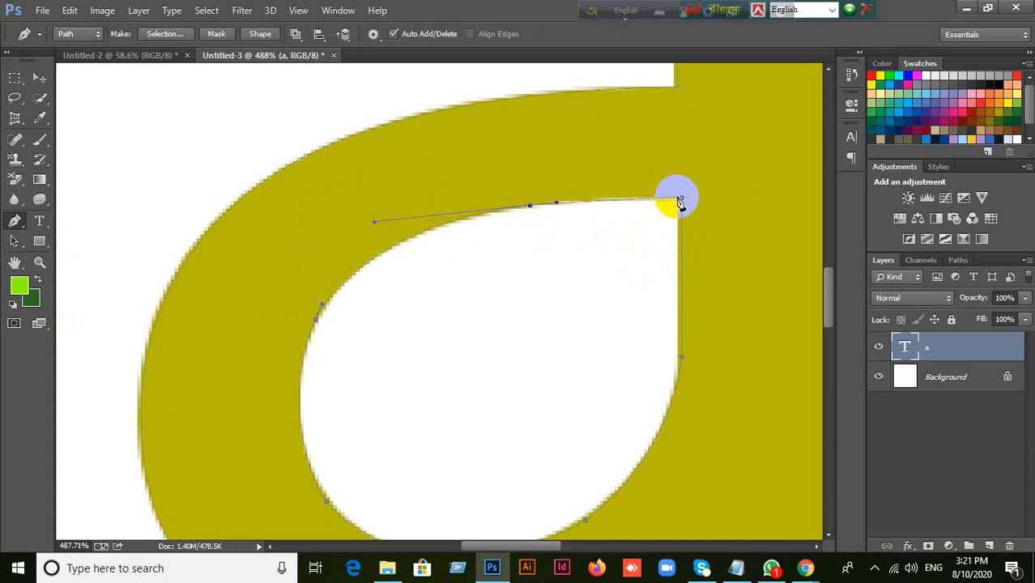
pyautogui.moveTo(677, 199); pyautogui.dragTo(624, 195)
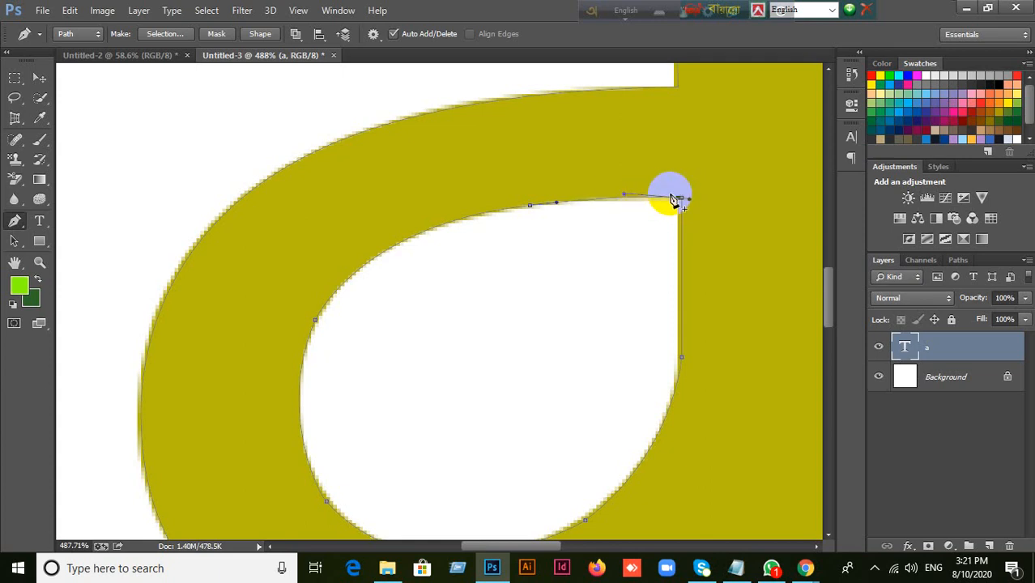
# Convert the finished letter path, including its counter, into a selection.
pyautogui.scroll(-6, 557, 338)
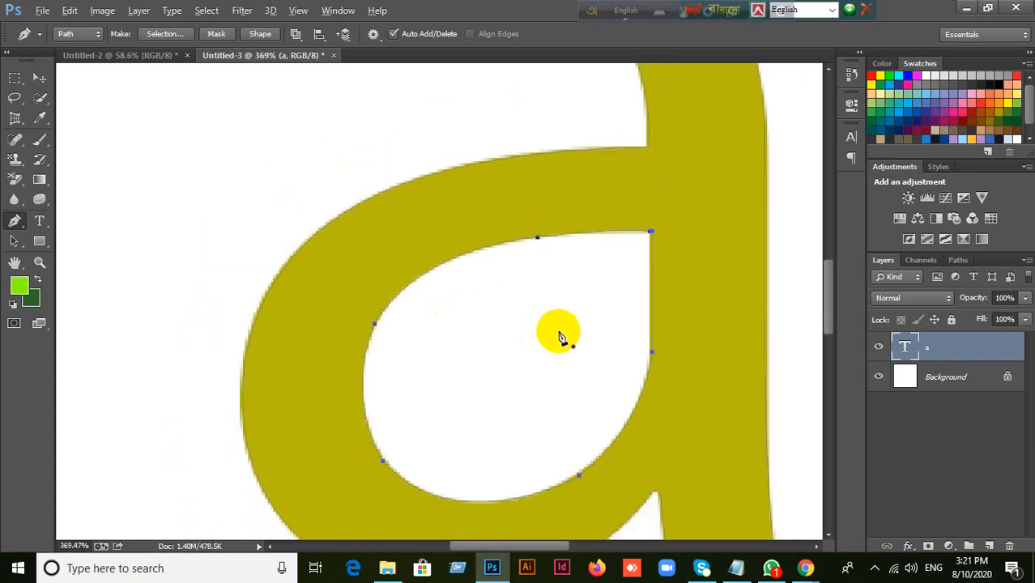
pyautogui.scroll(-2, 558, 338)
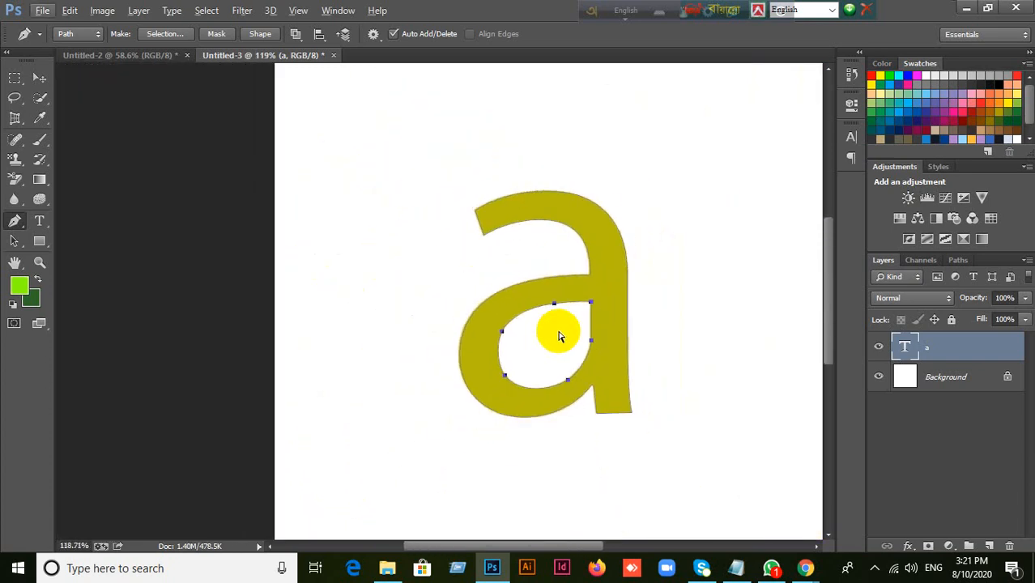
pyautogui.hotkey('ctrl', 'Return')
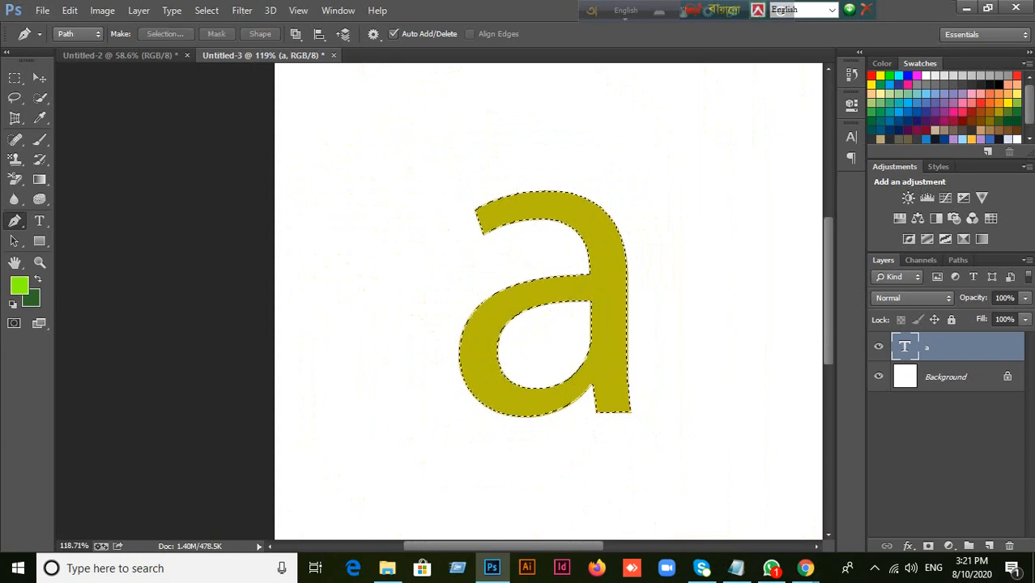
# Create a new layer above the text, fill the selection with red from the swatches, and deselect.
pyautogui.click(989, 548)
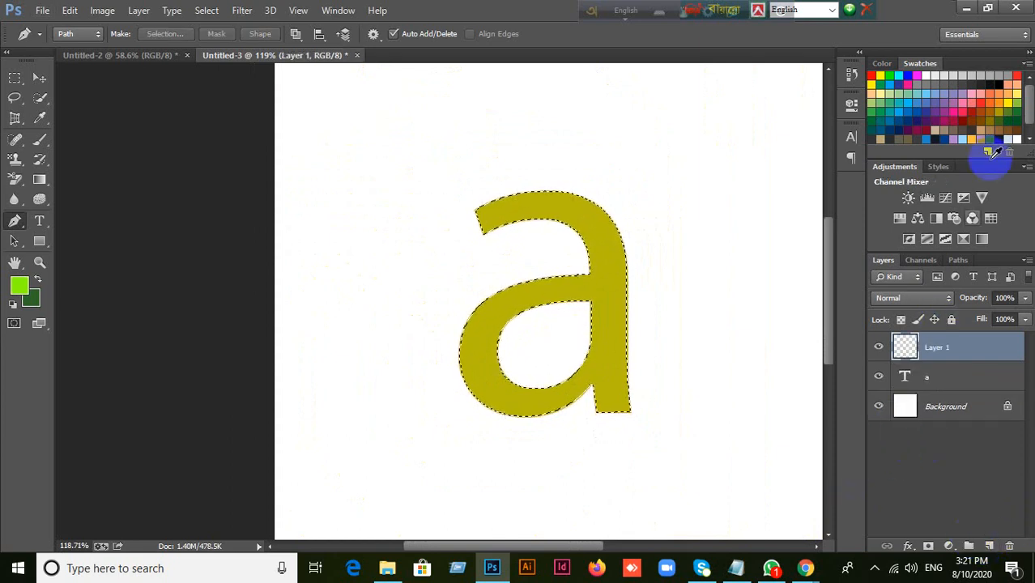
pyautogui.click(979, 93)
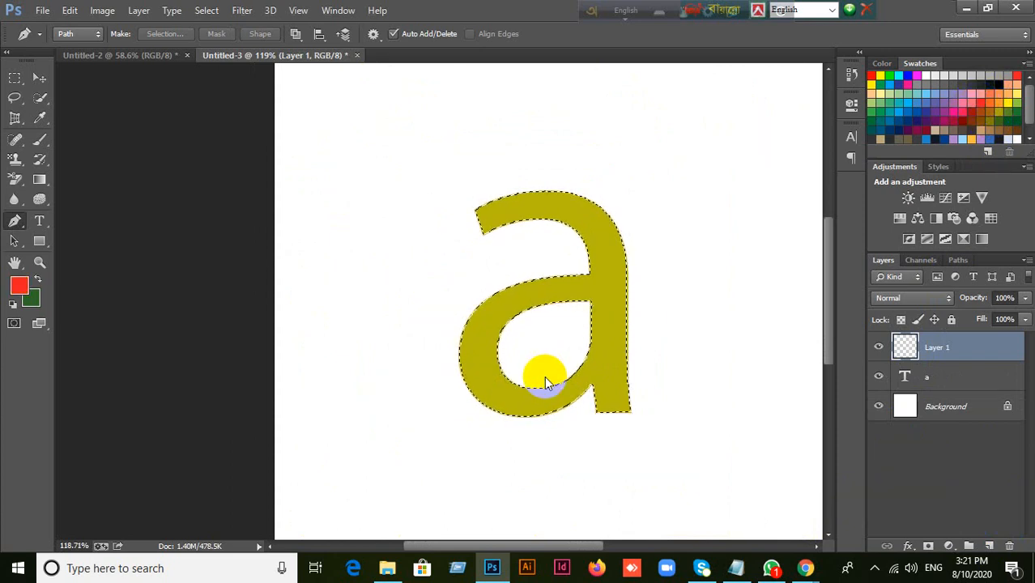
pyautogui.hotkey('alt', 'BackSpace')
pyautogui.hotkey('ctrl', 'd')
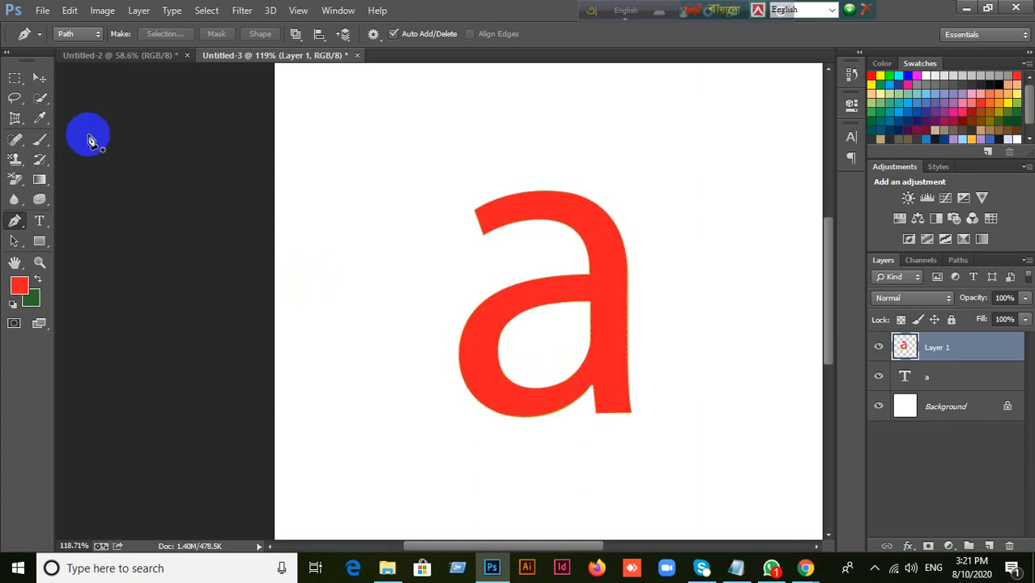
# Move the red traced letter beside the original olive letter and shift both so they sit side by side for comparison.
pyautogui.click(39, 76)
pyautogui.moveTo(609, 326); pyautogui.dragTo(753, 324)
pyautogui.moveTo(506, 397); pyautogui.dragTo(413, 397)
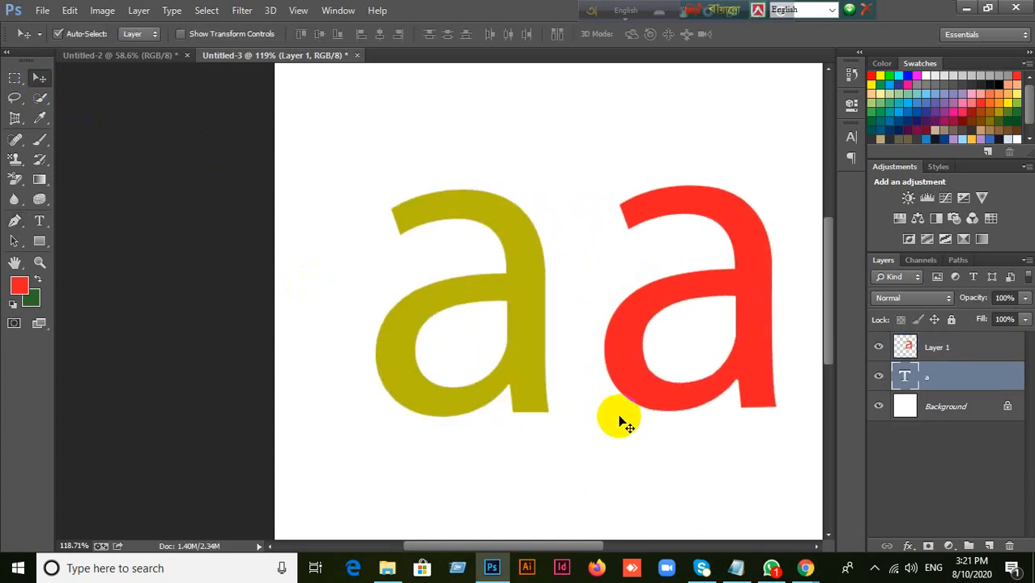
pyautogui.moveTo(647, 386); pyautogui.dragTo(608, 387)
pyautogui.moveTo(701, 341); pyautogui.dragTo(703, 343)
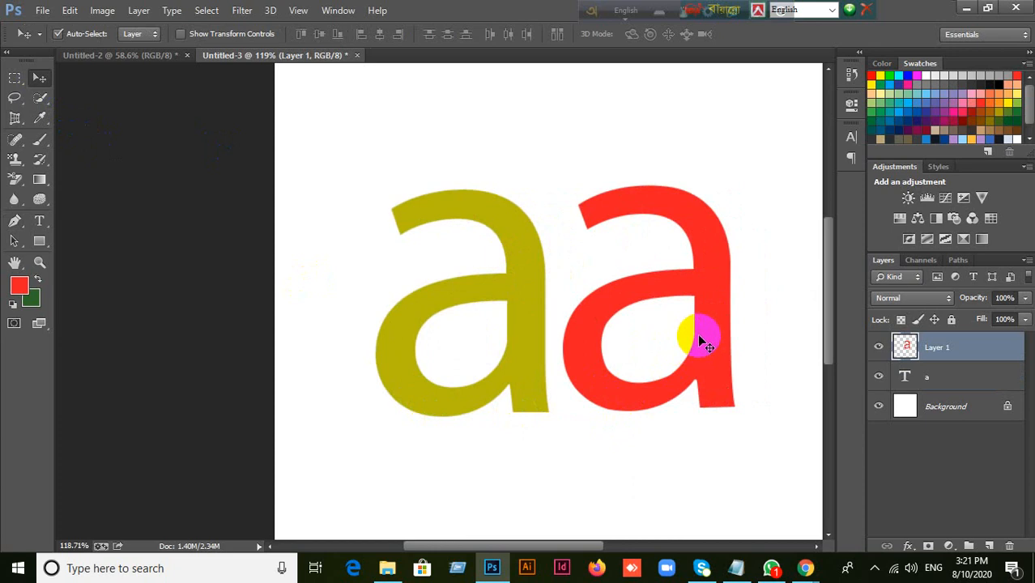
pyautogui.keyDown('alt'); pyautogui.scroll(5, 681, 389); pyautogui.keyUp('alt')
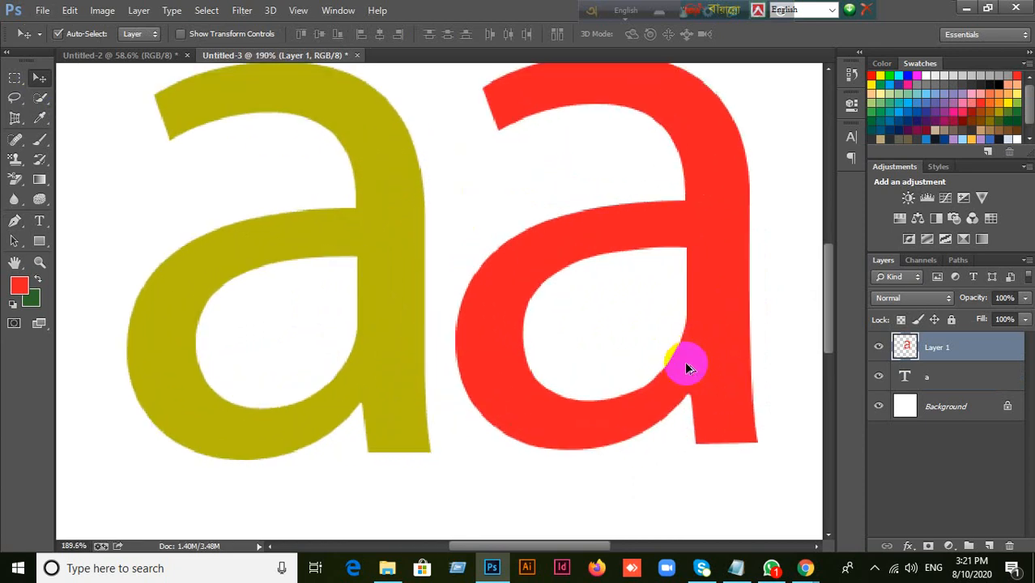
pyautogui.keyDown('alt'); pyautogui.scroll(-1, 685, 361); pyautogui.keyUp('alt')
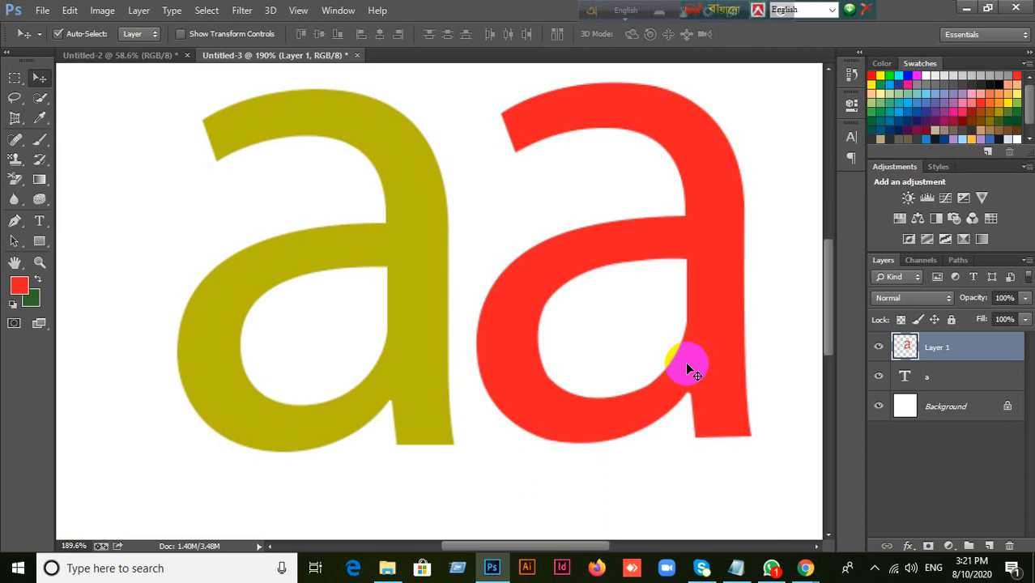
# Check the text's font and the available font styles in the character settings, keeping the Regular style.
pyautogui.click(849, 137)
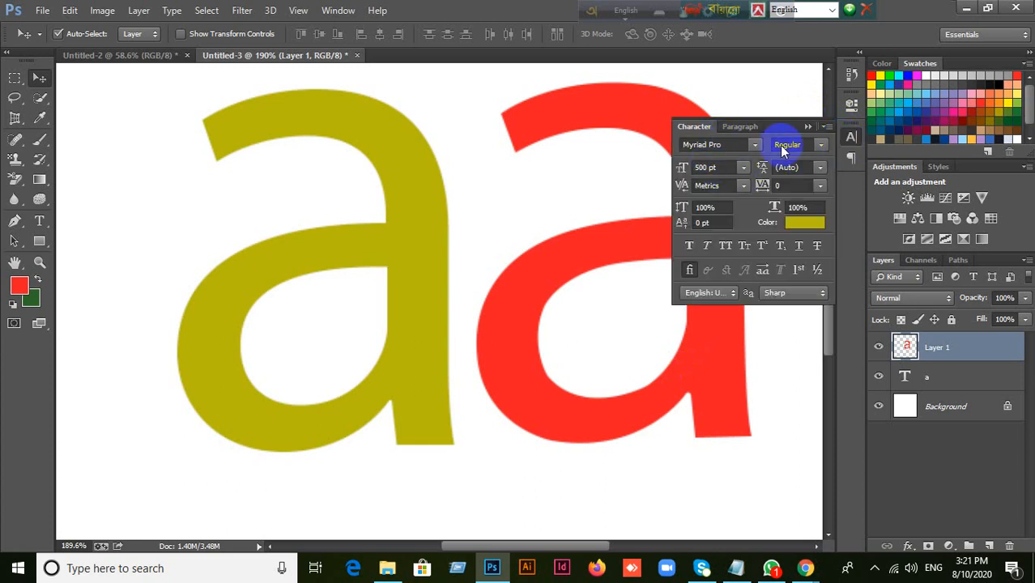
pyautogui.click(820, 144)
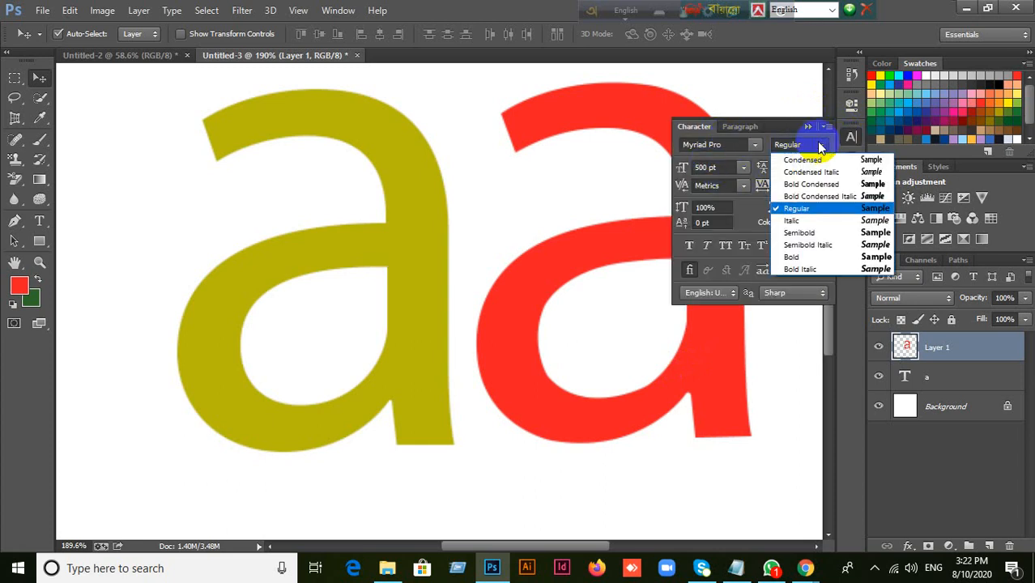
pyautogui.click(820, 146)
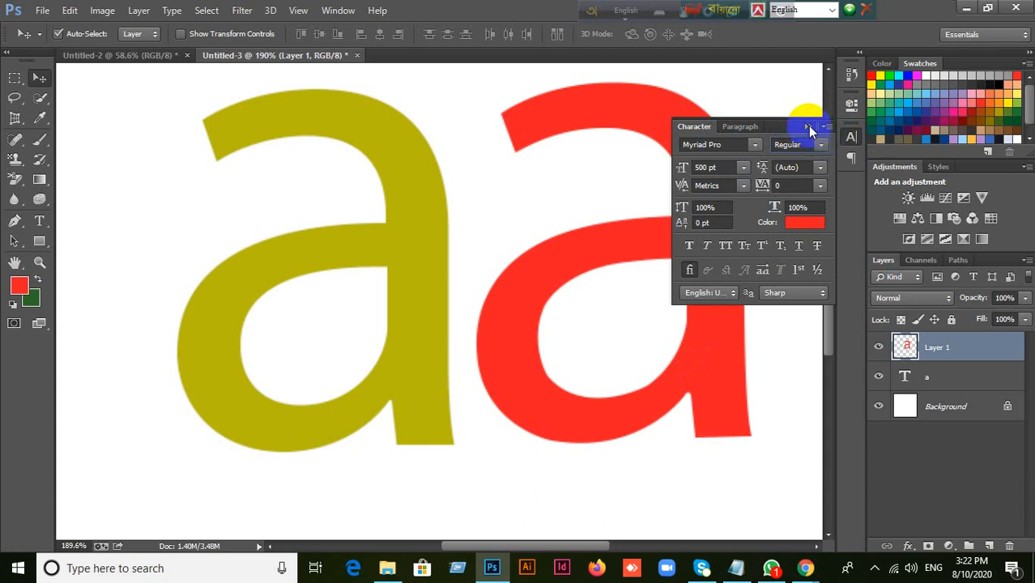
pyautogui.click(807, 126)
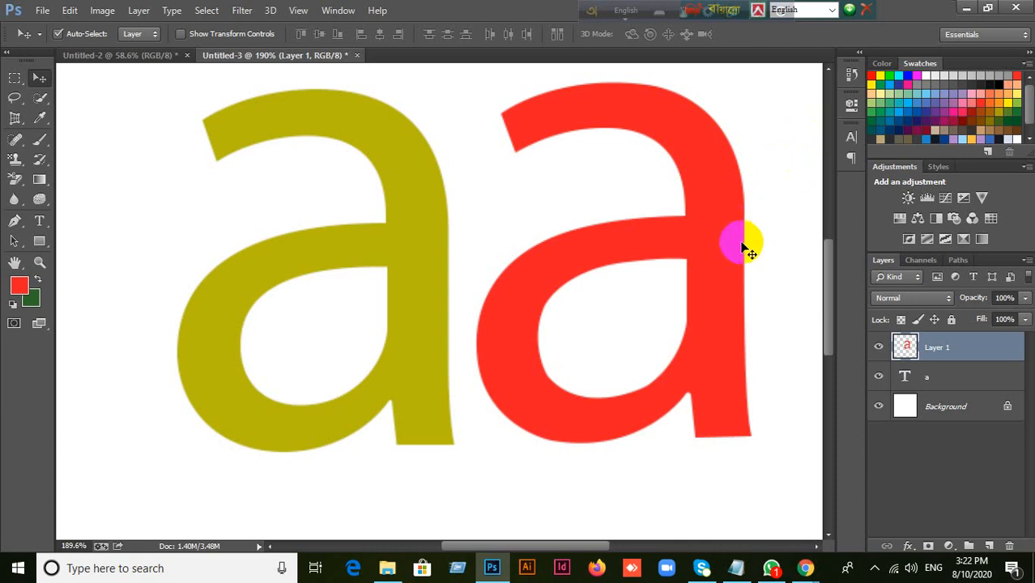
# Move the red letter slightly up, then select both letter layers together and deselect them.
pyautogui.scroll(-3, 694, 324)
pyautogui.scroll(-1, 696, 326)
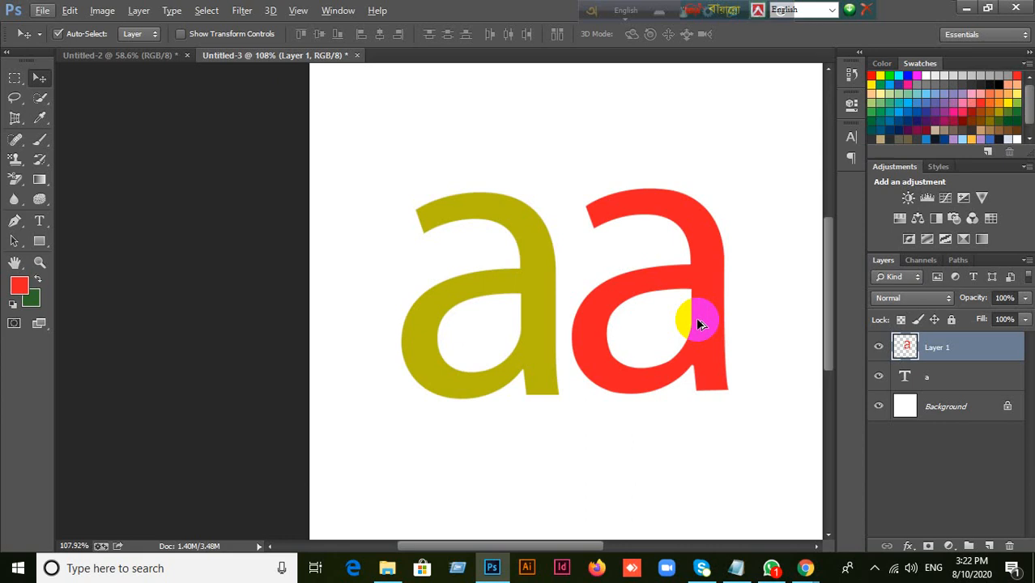
pyautogui.moveTo(704, 259); pyautogui.dragTo(708, 226)
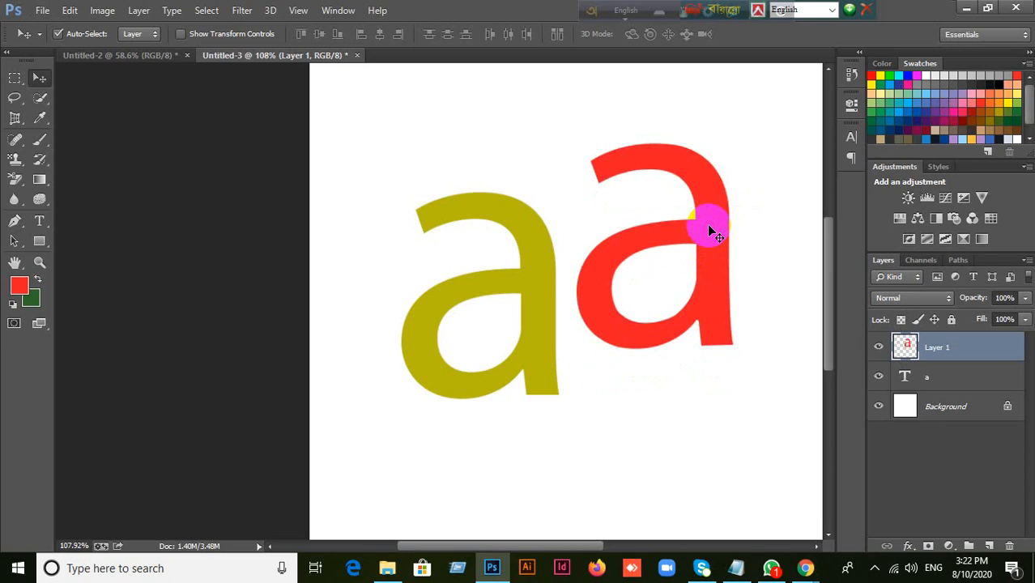
pyautogui.keyDown('ctrl'); pyautogui.click(949, 375); pyautogui.keyUp('ctrl')
pyautogui.click(749, 388)
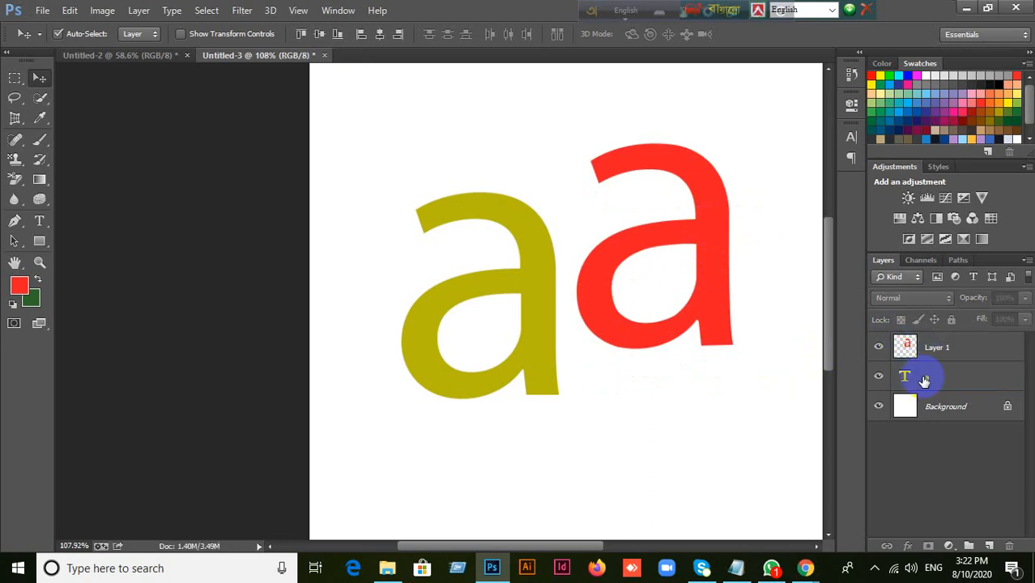
pyautogui.click(934, 359)
pyautogui.keyDown('ctrl'); pyautogui.click(935, 376); pyautogui.keyUp('ctrl')
pyautogui.click(762, 393)
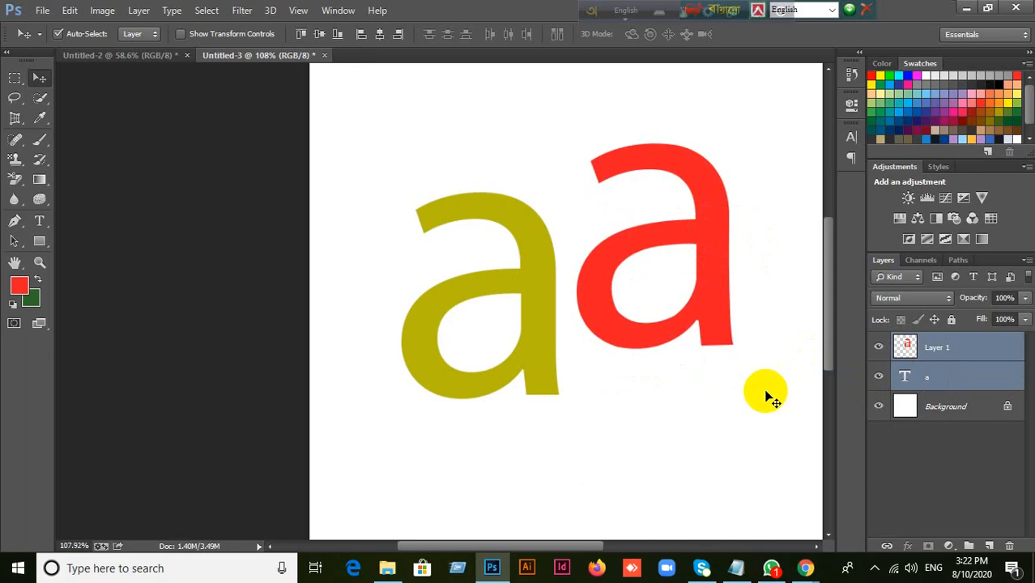
# Switch to the Google Meet call in Chrome, pin the presenter's own tile, and return to Photoshop.
pyautogui.moveTo(801, 567)
pyautogui.click(751, 520)
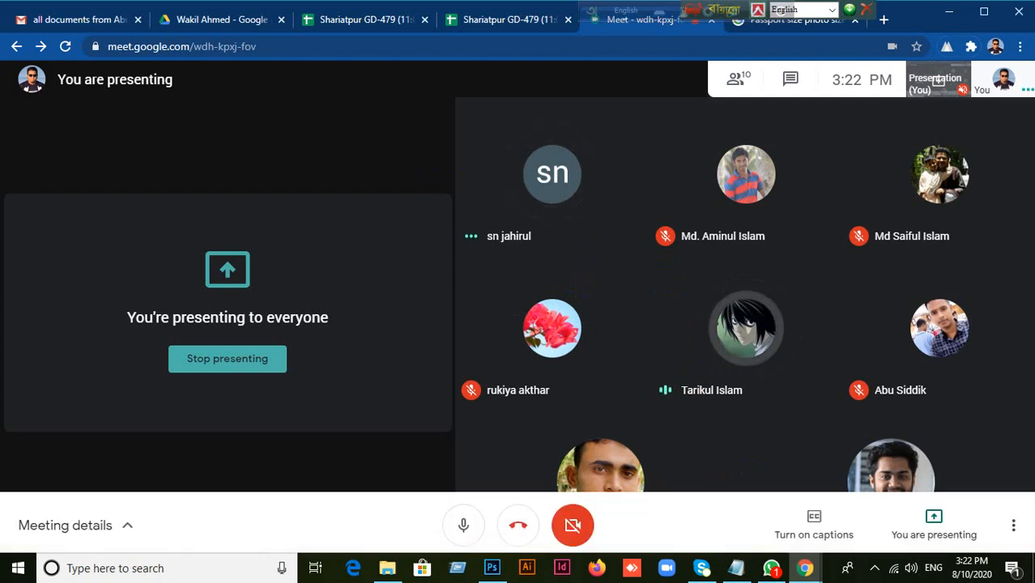
pyautogui.click(1003, 89)
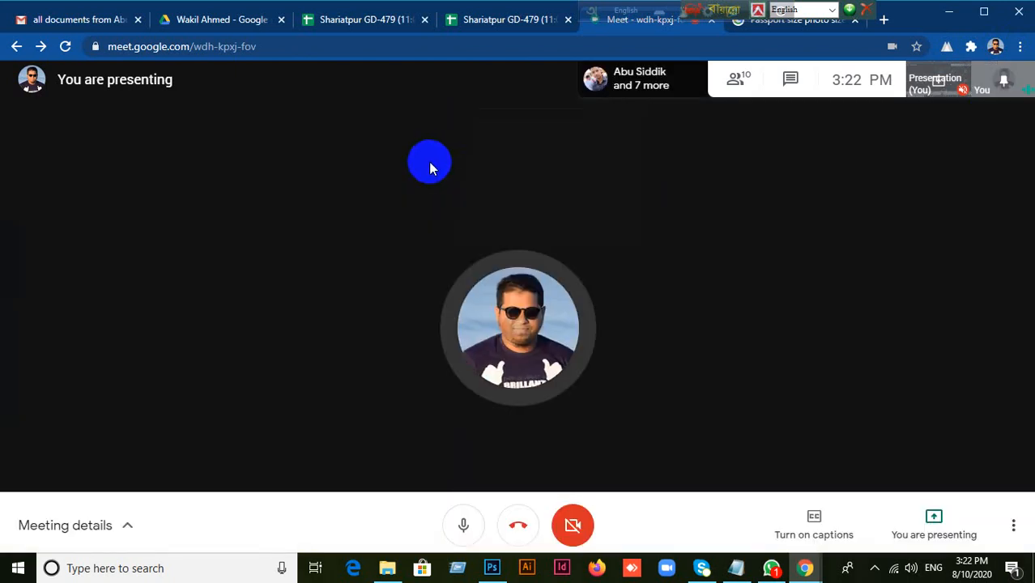
pyautogui.click(491, 567)
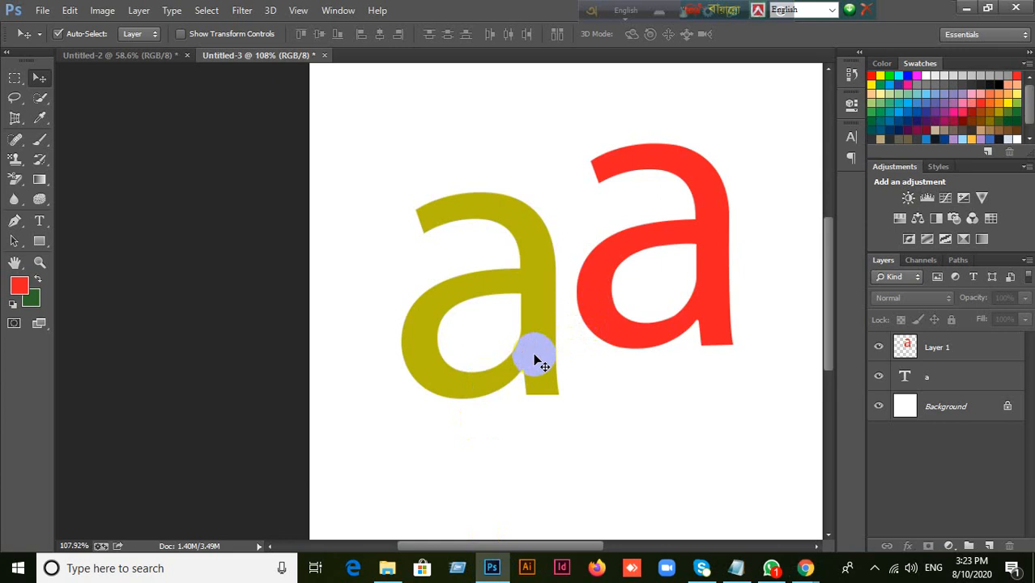
# Delete the olive text letter and the red traced letter, leaving only the background layer.
pyautogui.moveTo(536, 358); pyautogui.dragTo(510, 360)
pyautogui.press('Delete')
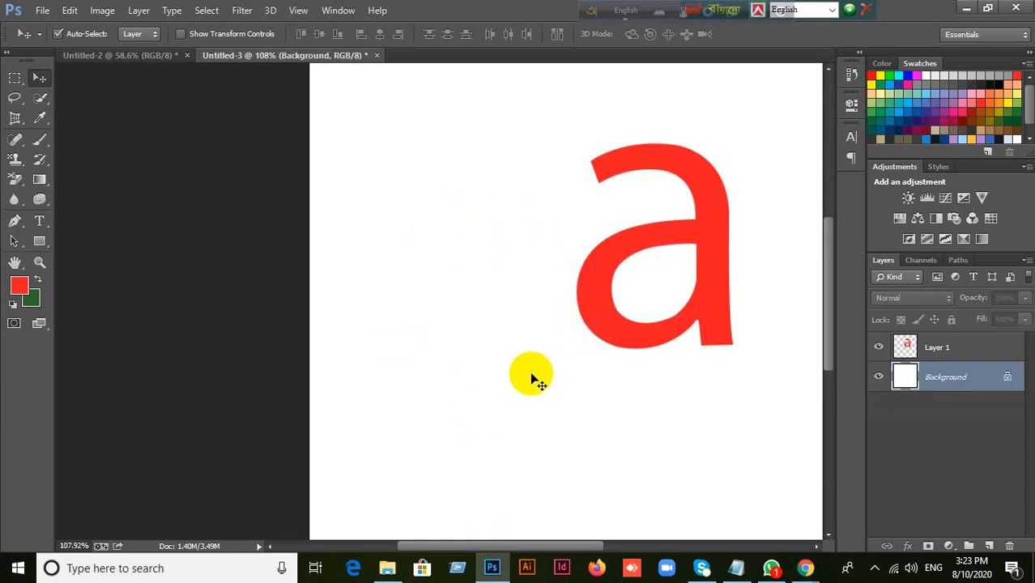
pyautogui.moveTo(586, 316); pyautogui.dragTo(523, 335)
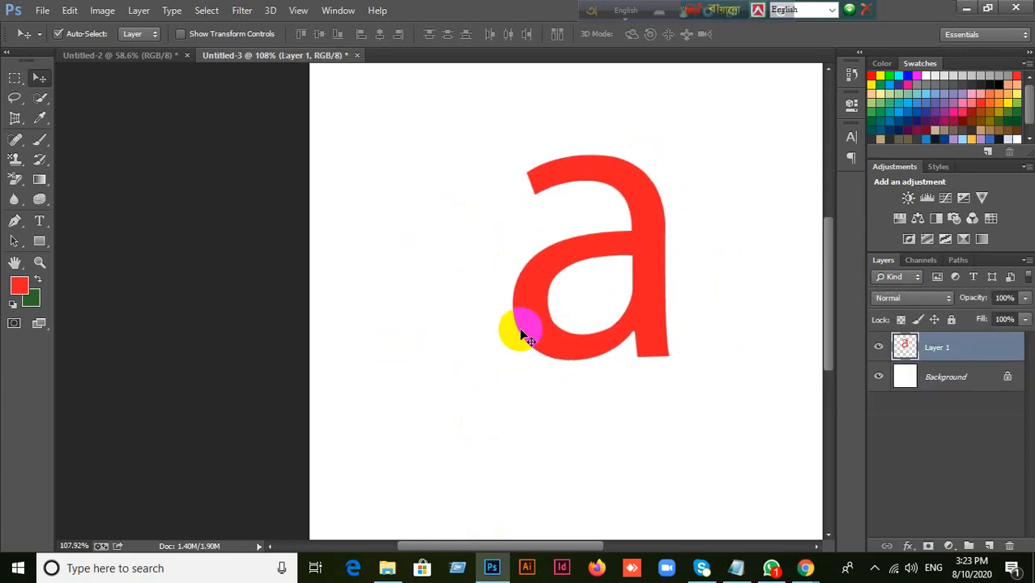
pyautogui.press('Delete')
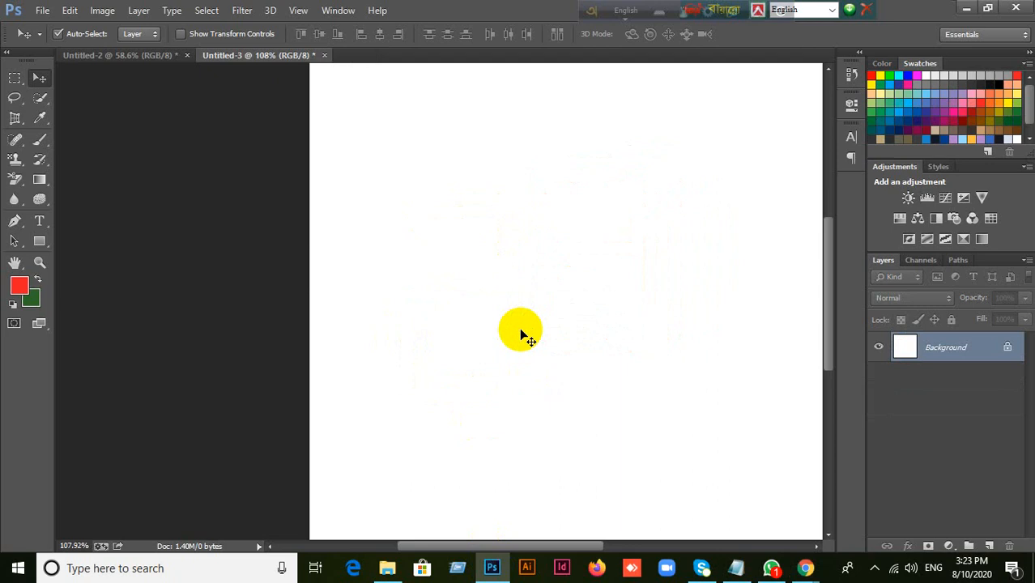
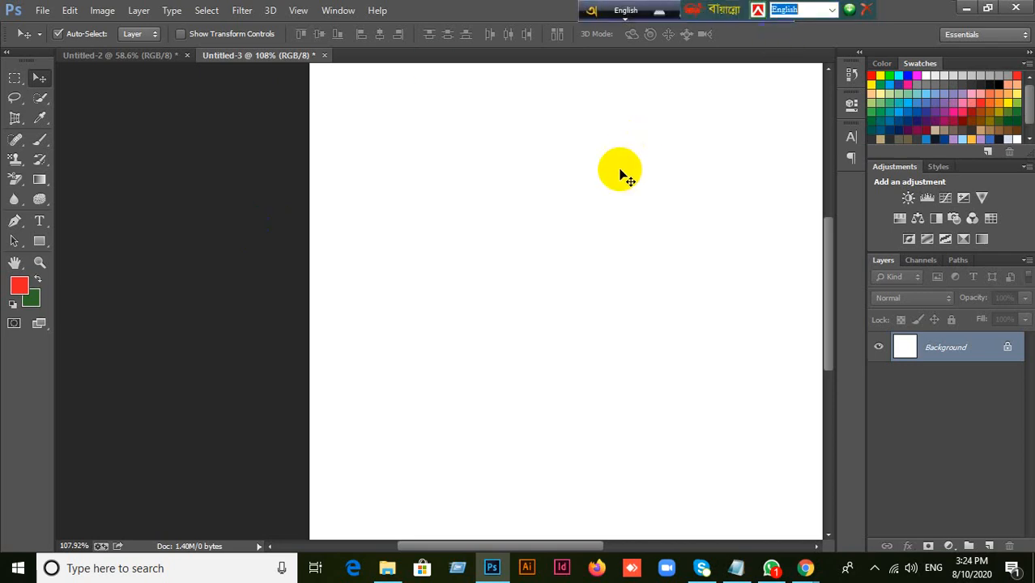
# Close Untitled-3 without saving and move the black letter a in Untitled-2 slightly to the left.
pyautogui.click(324, 55)
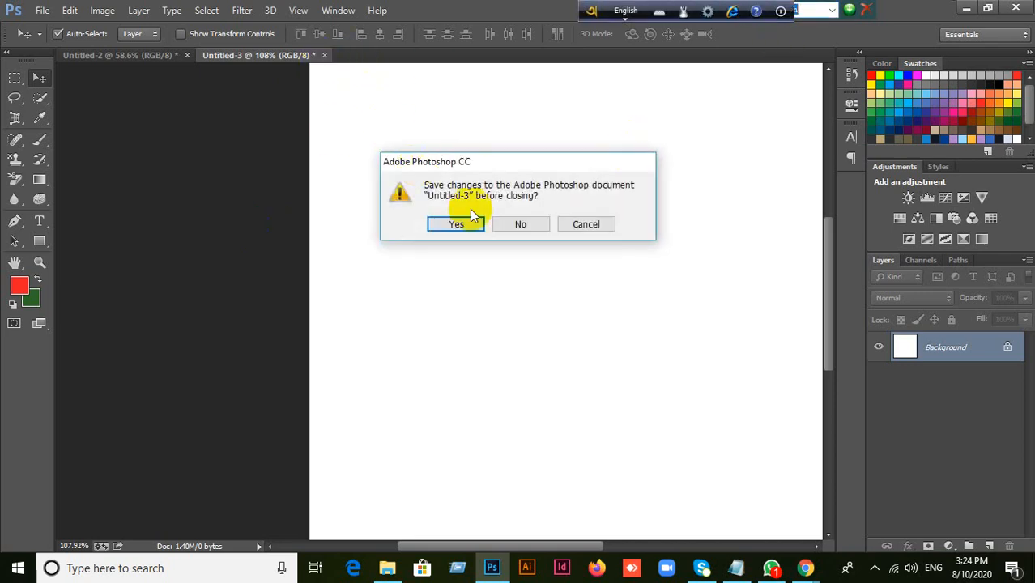
pyautogui.click(515, 222)
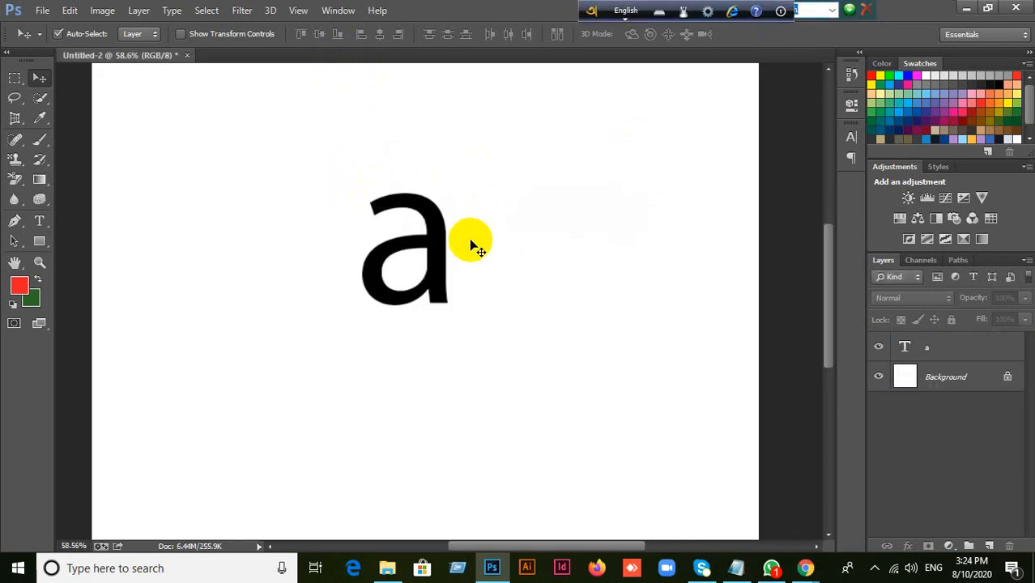
pyautogui.moveTo(446, 240); pyautogui.dragTo(380, 233)
# Create a new document 700 pixels wide and 700 pixels high.
pyautogui.click(42, 9)
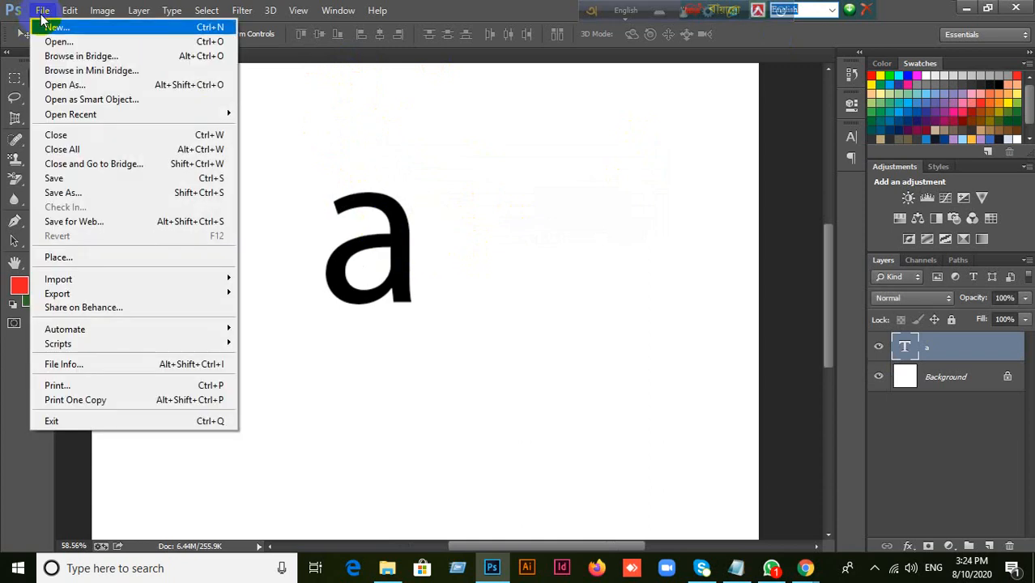
pyautogui.click(58, 29)
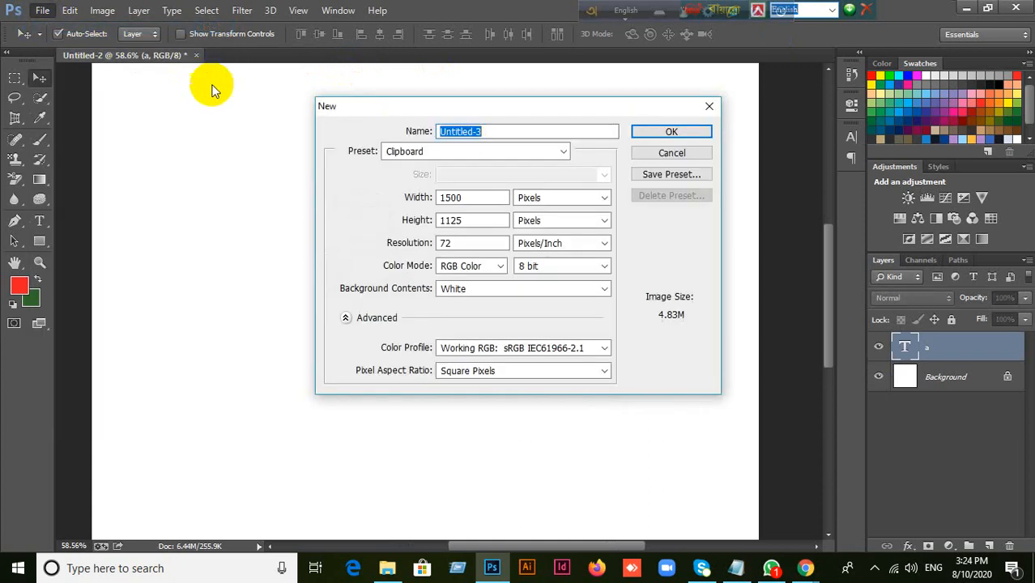
pyautogui.doubleClick(461, 199)
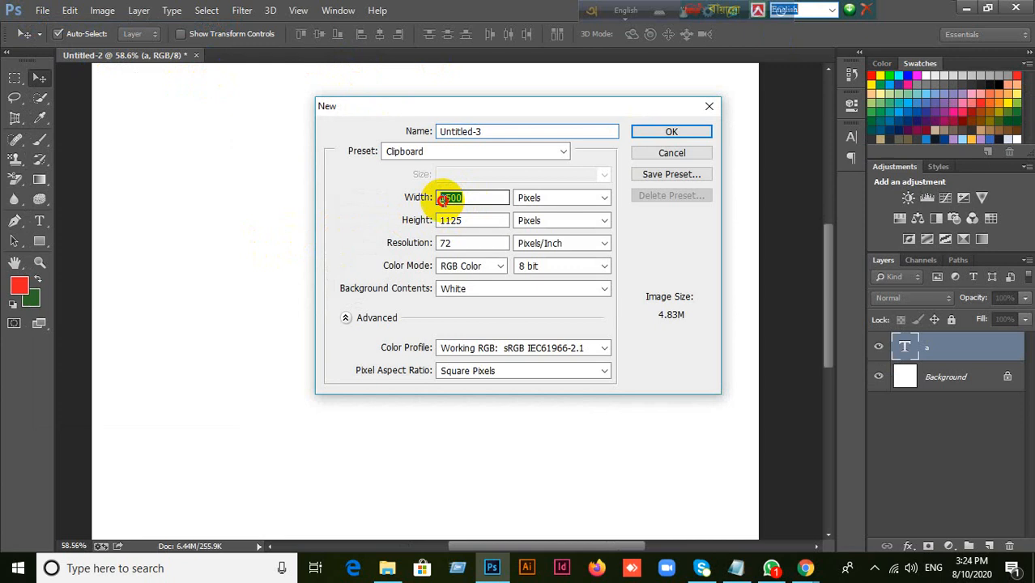
pyautogui.write('700')
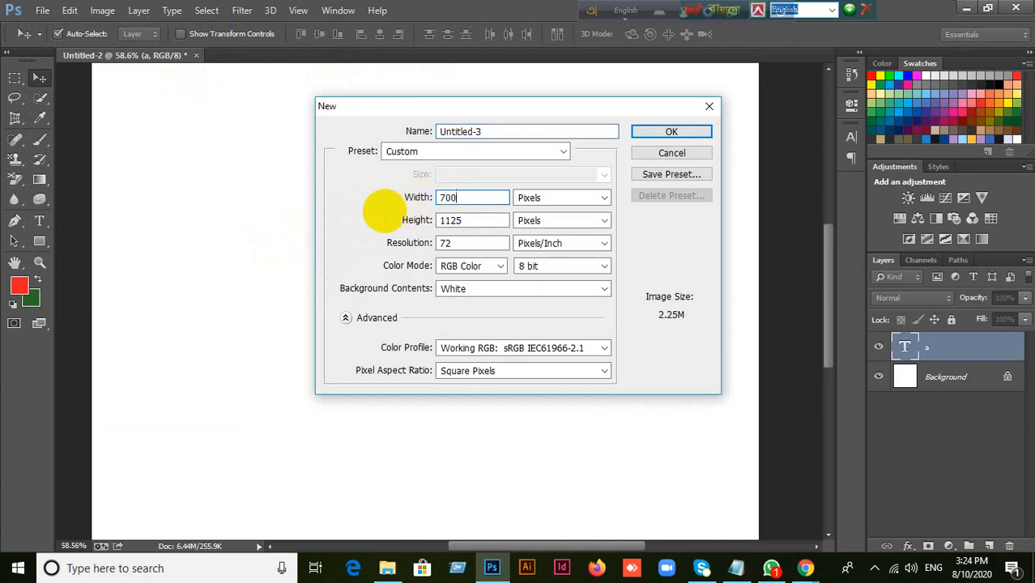
pyautogui.doubleClick(454, 220)
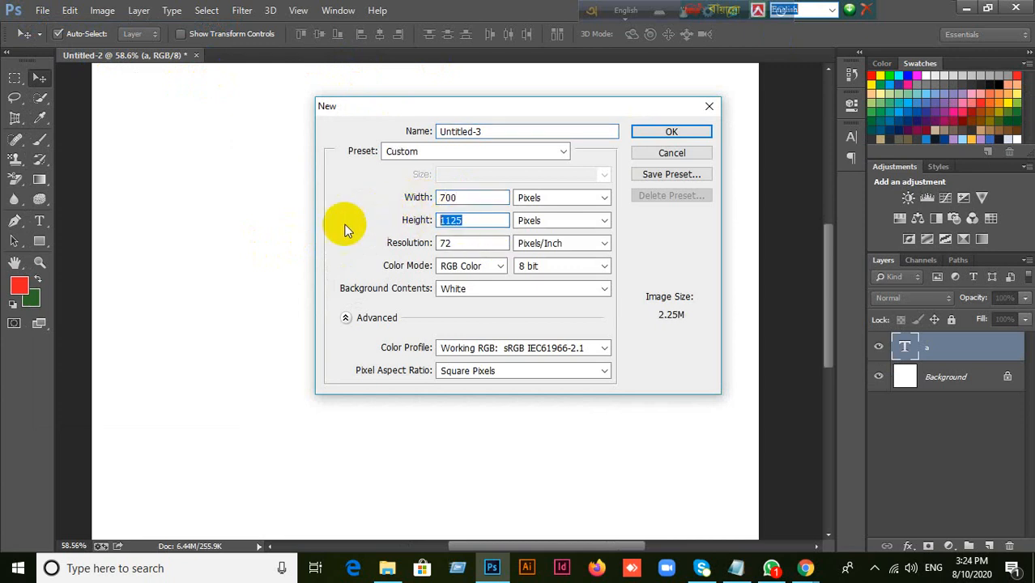
pyautogui.write('700')
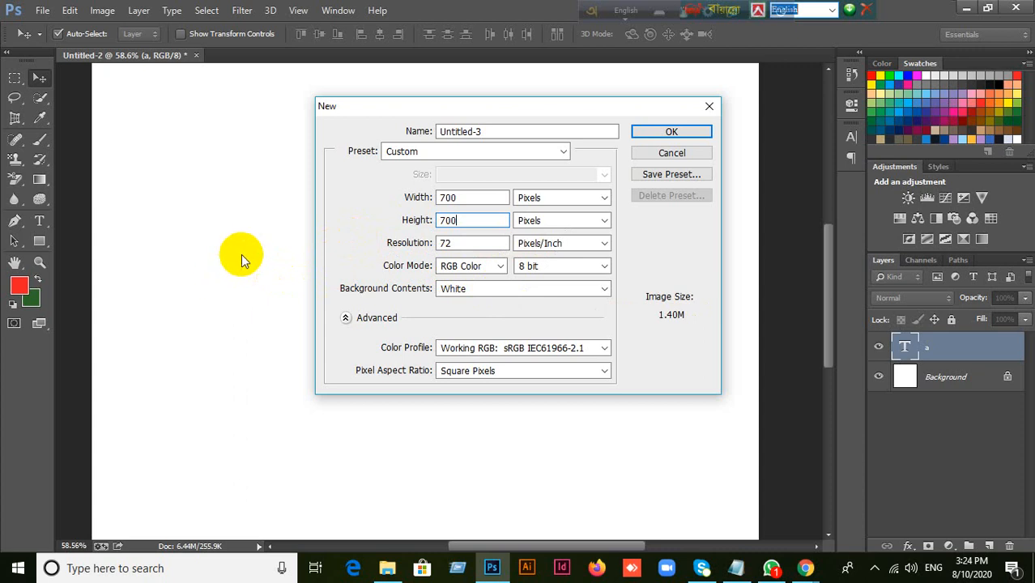
pyautogui.click(674, 132)
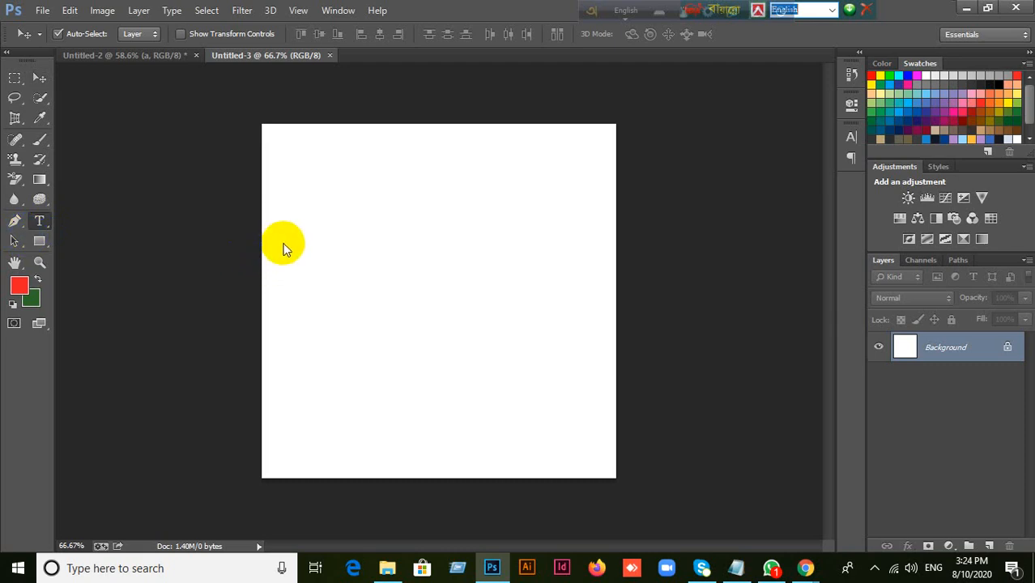
# Add the letter a as red 500 pt Myriad Pro text on the canvas and commit it.
pyautogui.press('t')
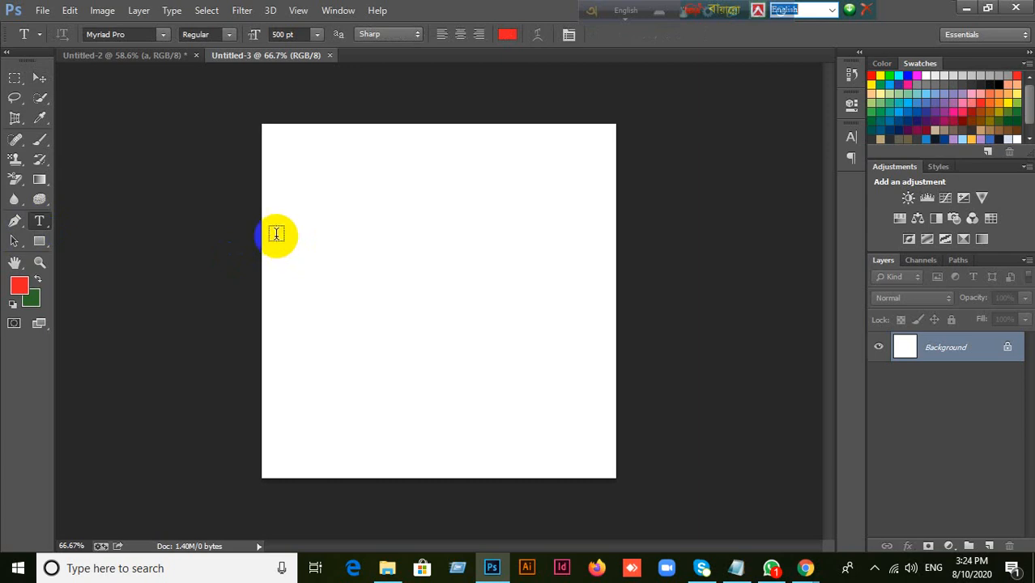
pyautogui.click(501, 298)
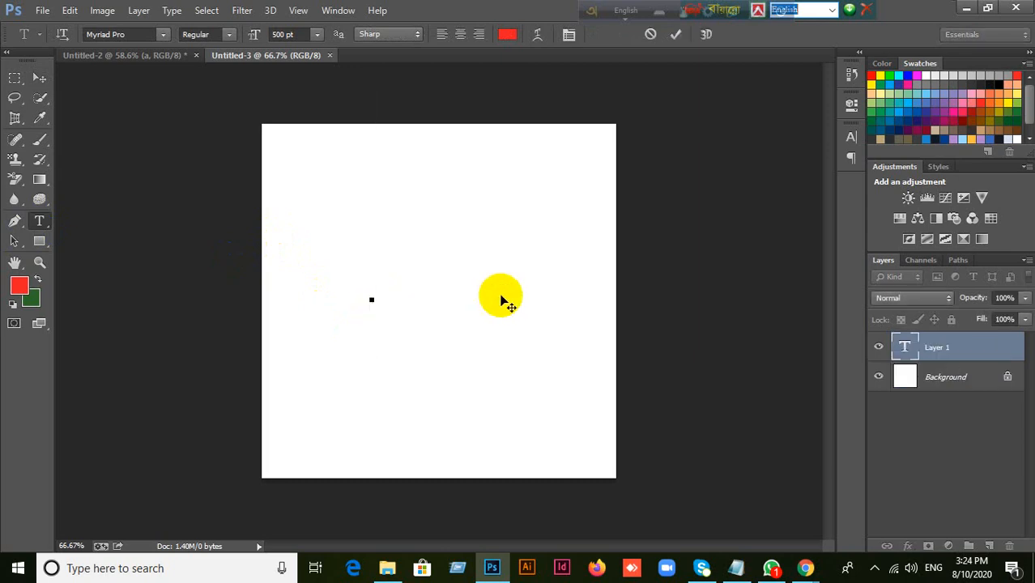
pyautogui.write('a')
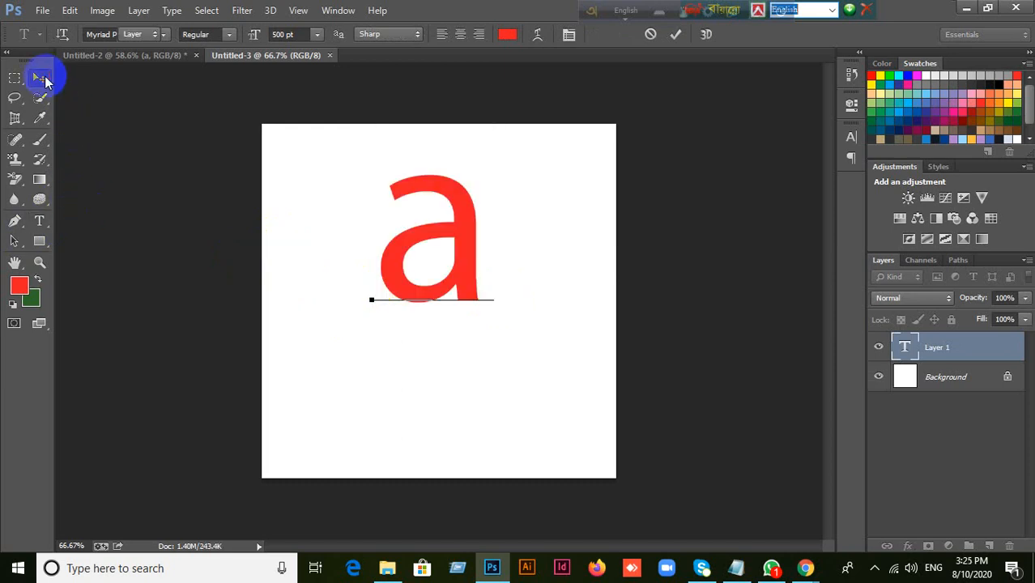
pyautogui.click(44, 76)
pyautogui.click(42, 11)
pyautogui.click(54, 28)
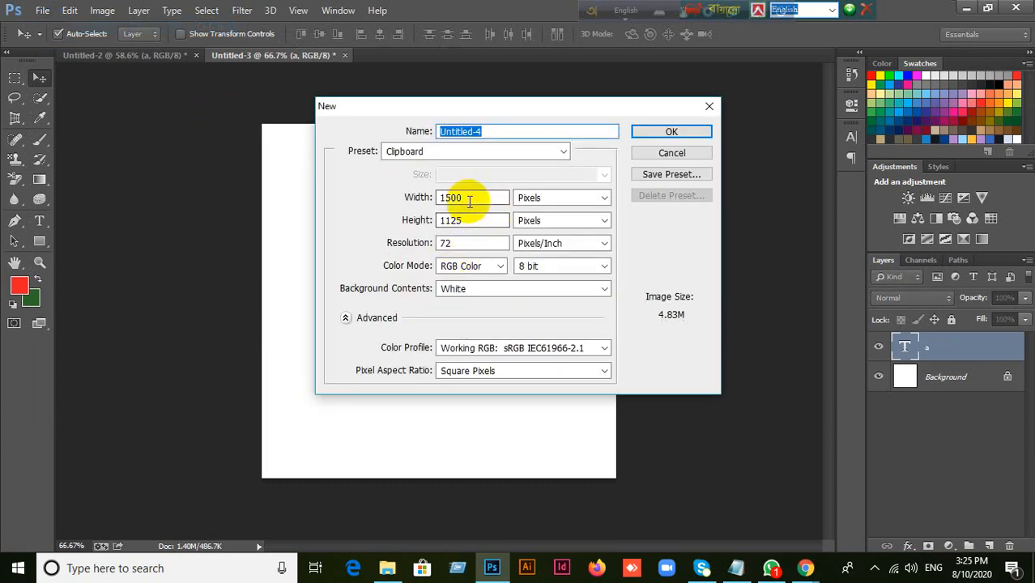
pyautogui.click(462, 243)
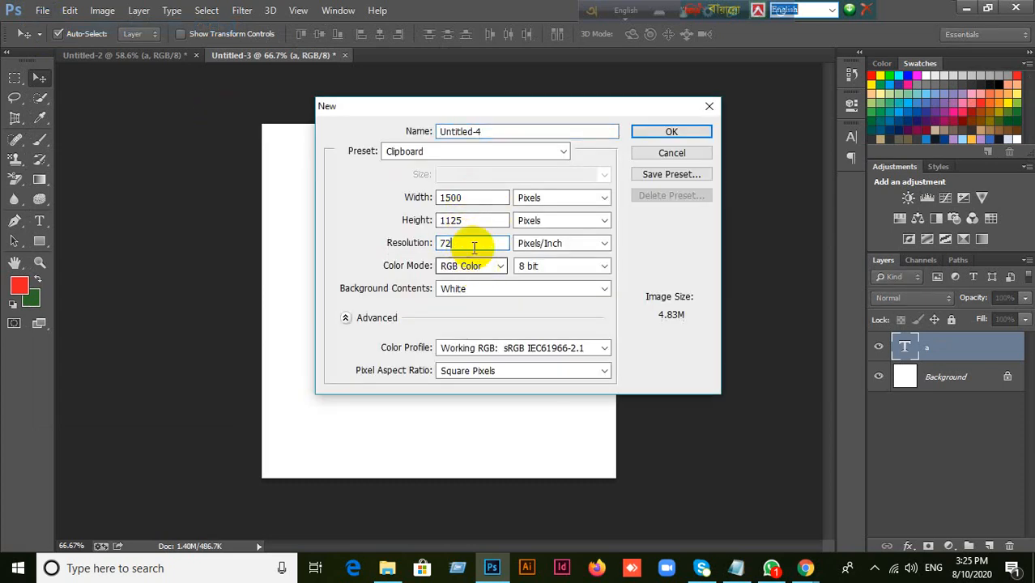
pyautogui.click(466, 197)
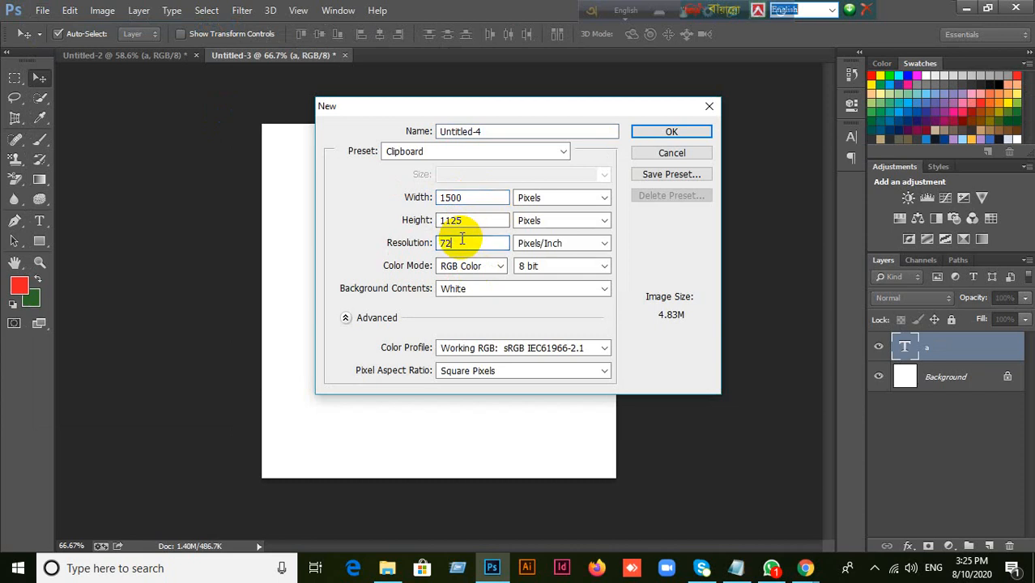
pyautogui.click(463, 265)
pyautogui.click(468, 268)
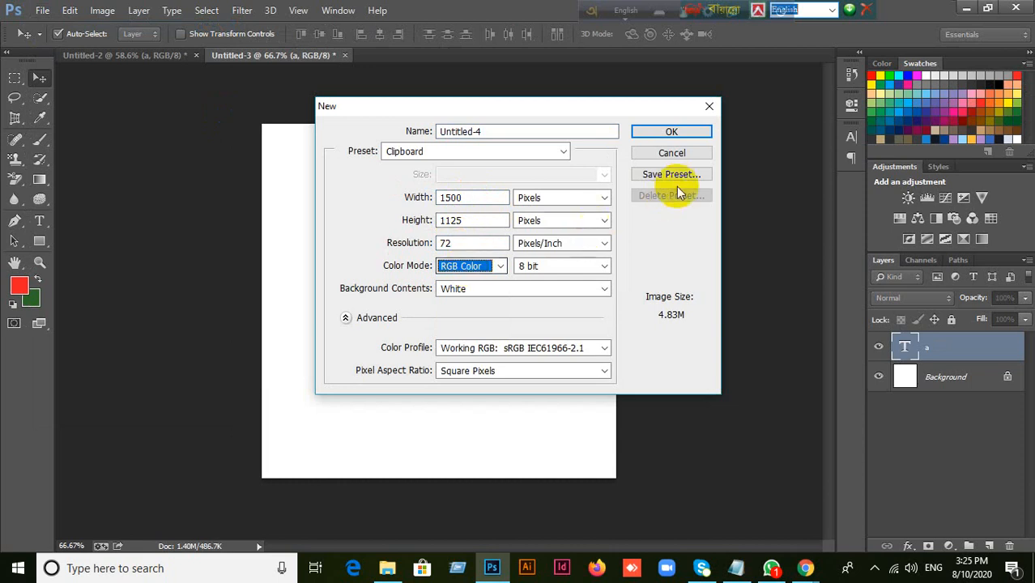
pyautogui.click(681, 158)
# Delete the red letter a and close Untitled-3 without saving.
pyautogui.moveTo(467, 288); pyautogui.dragTo(473, 317)
pyautogui.press('Delete')
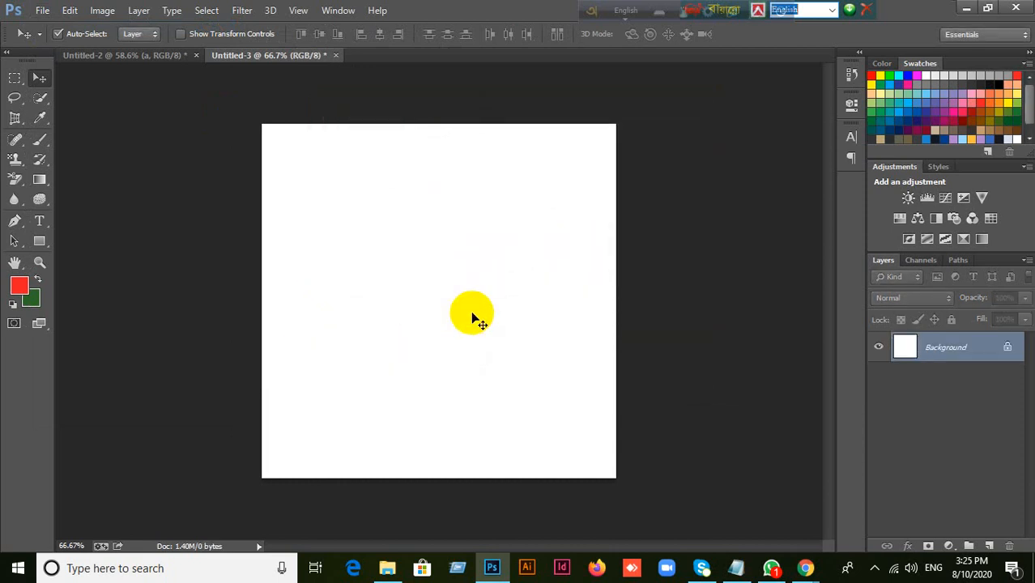
pyautogui.click(336, 55)
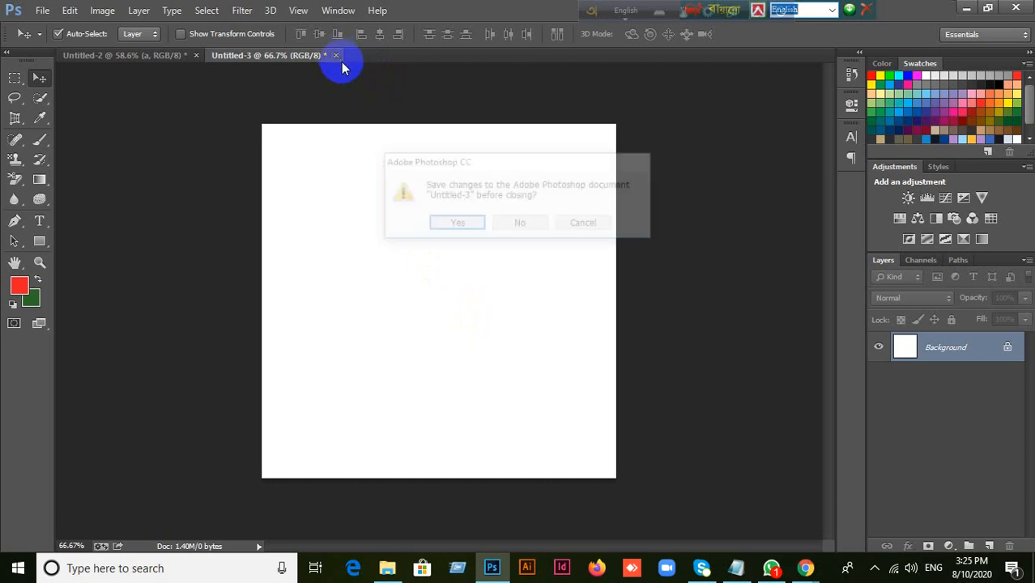
pyautogui.click(527, 225)
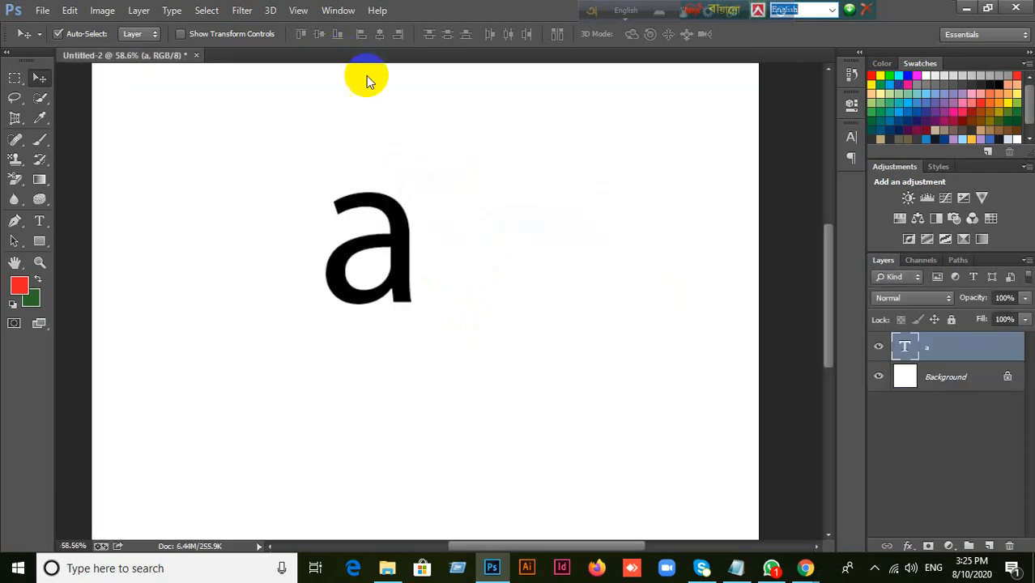
# Create a new white RGB document 700 pixels wide and 700 pixels high at 72 pixels/inch.
pyautogui.click(43, 11)
pyautogui.click(65, 28)
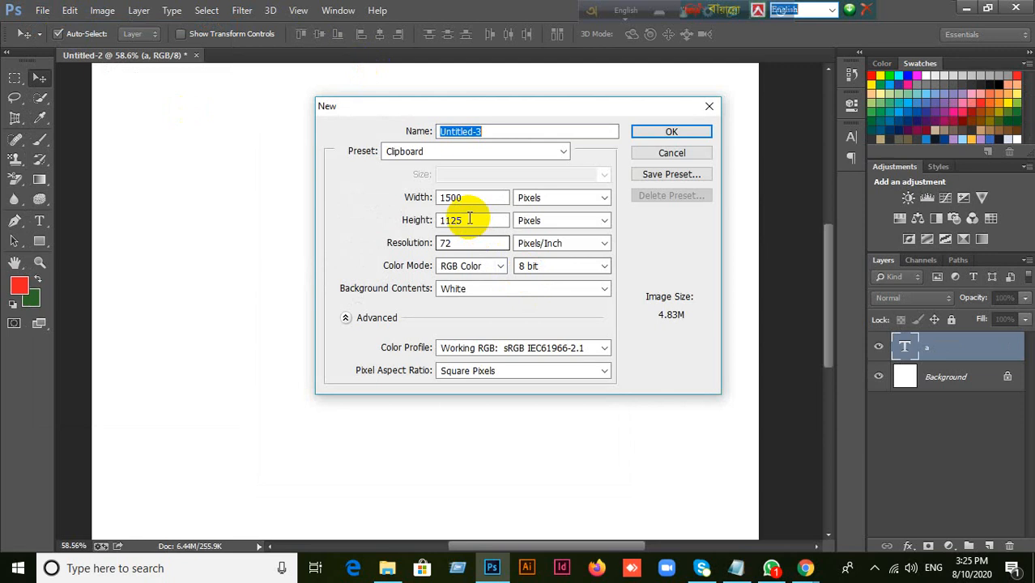
pyautogui.doubleClick(459, 199)
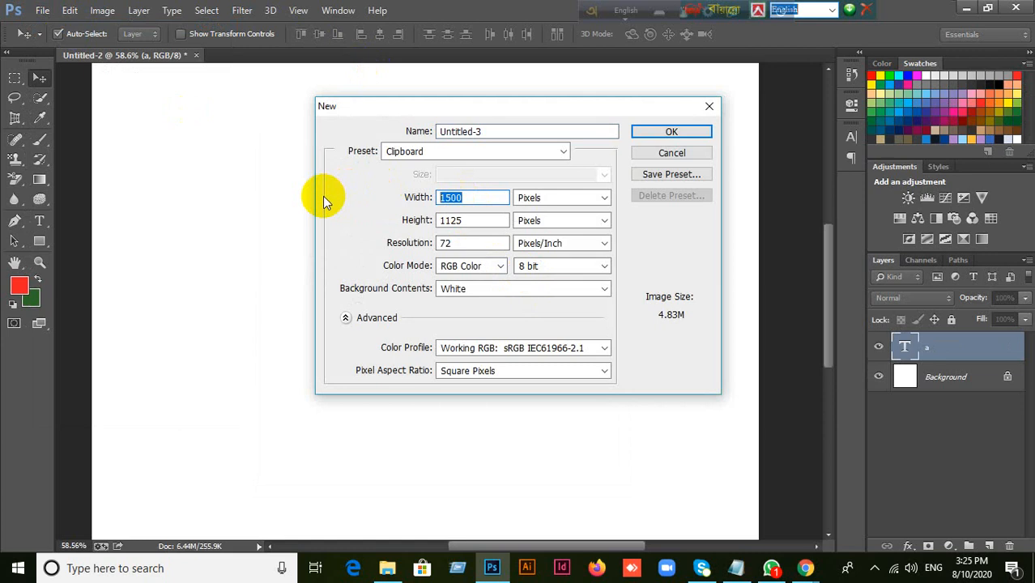
pyautogui.write('7')
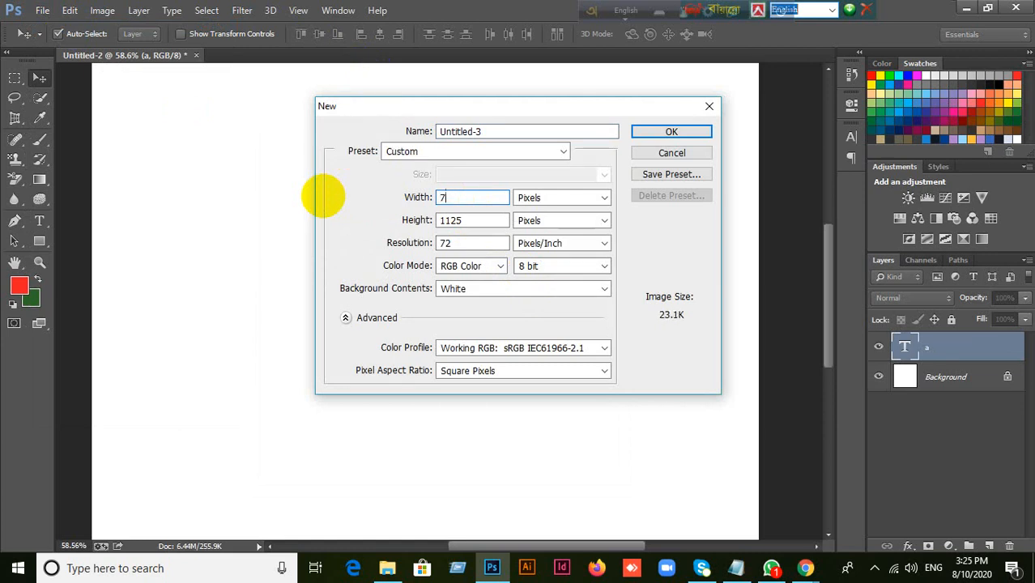
pyautogui.write('00')
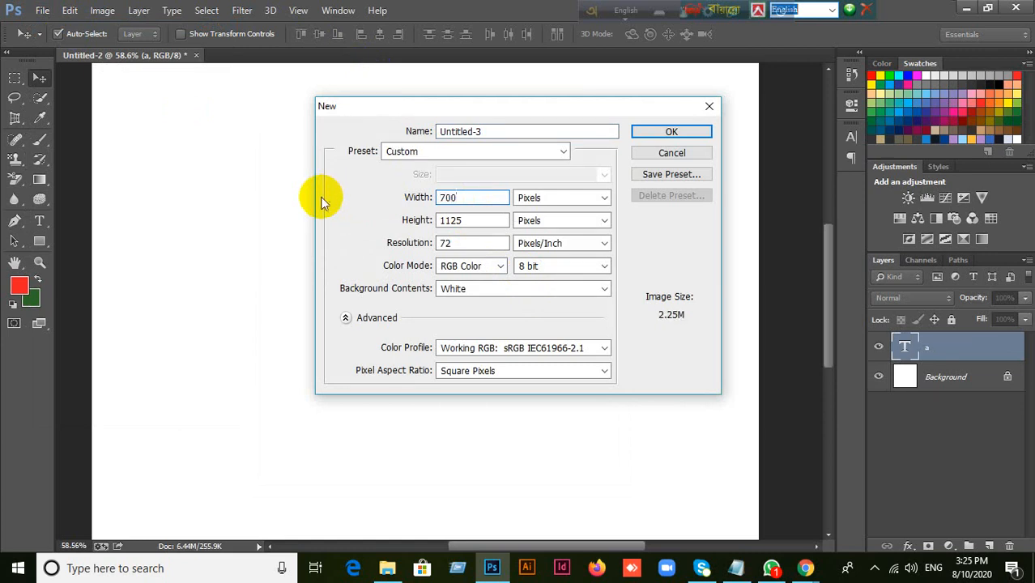
pyautogui.doubleClick(443, 222)
pyautogui.write('700')
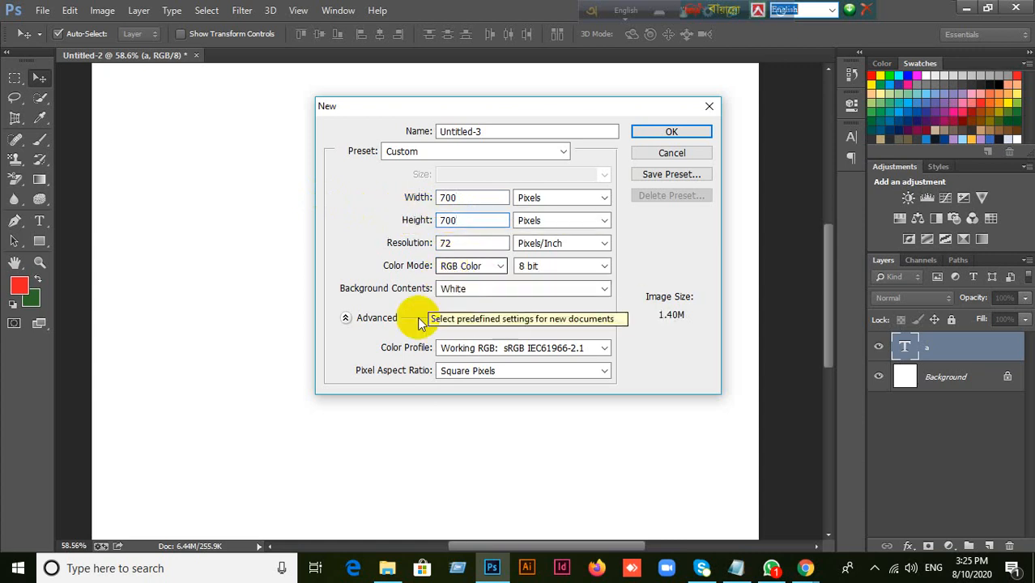
pyautogui.click(459, 244)
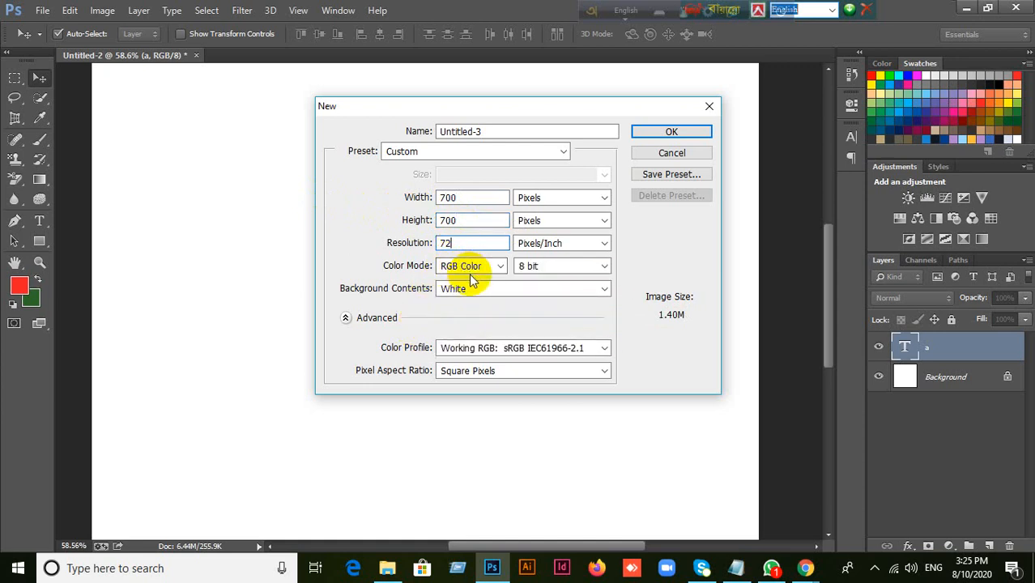
pyautogui.click(660, 133)
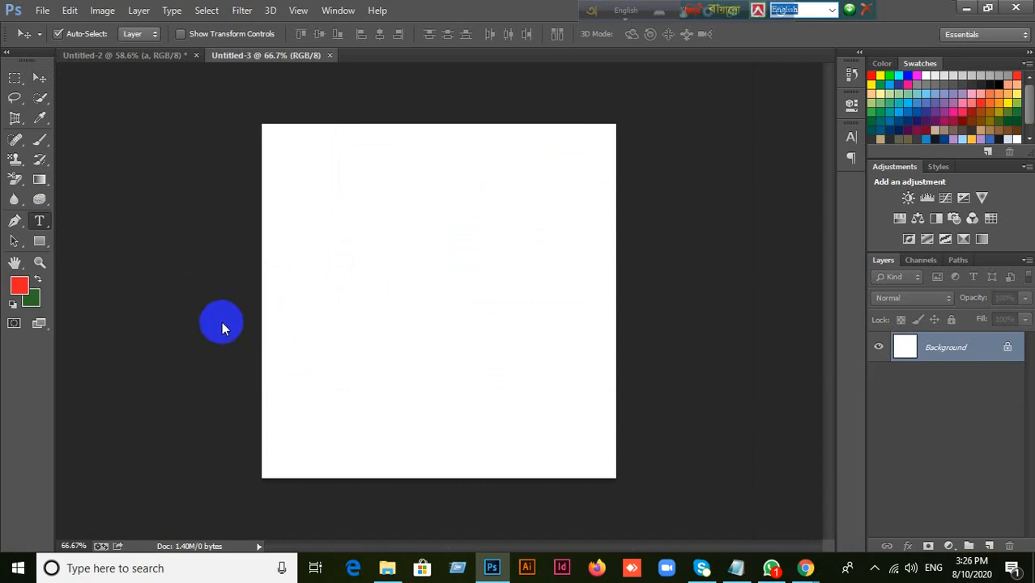
# Add the letter a in red 500 pt Myriad Pro Regular on the new canvas and commit the text.
pyautogui.click(370, 308)
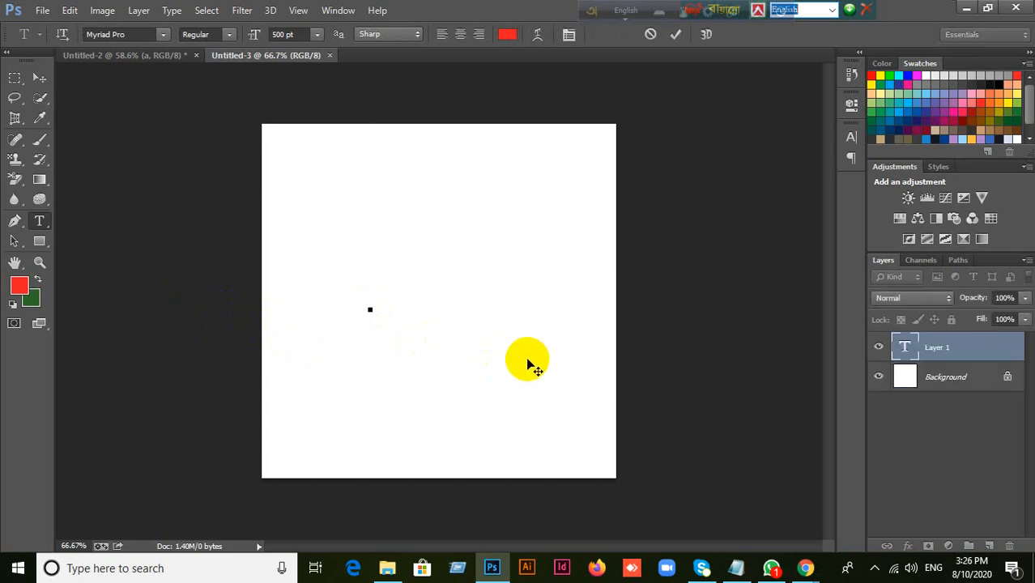
pyautogui.write('a')
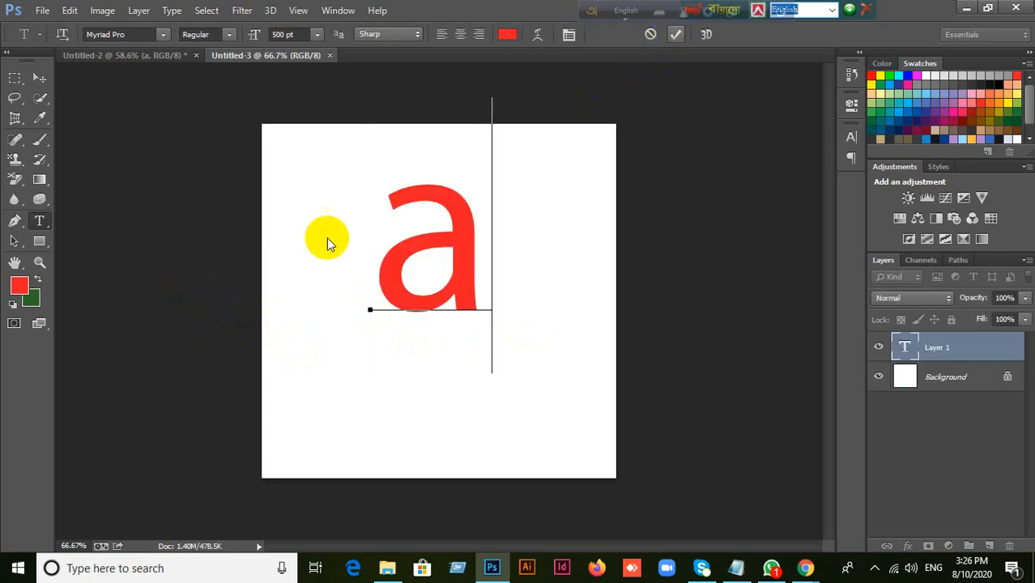
pyautogui.click(208, 168)
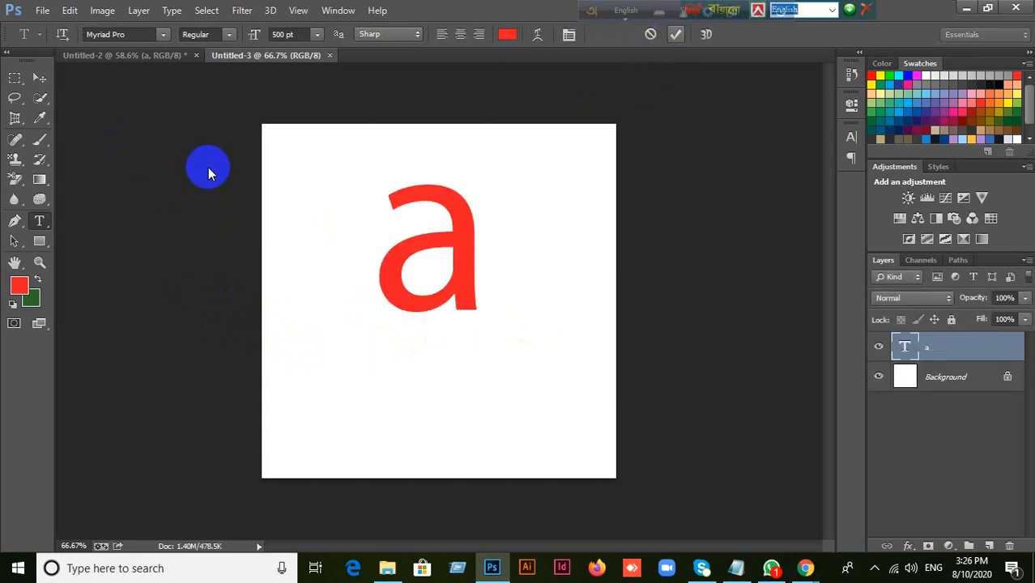
# Change the text colour of the letter a to dark yellow, hex c8b303.
pyautogui.click(852, 138)
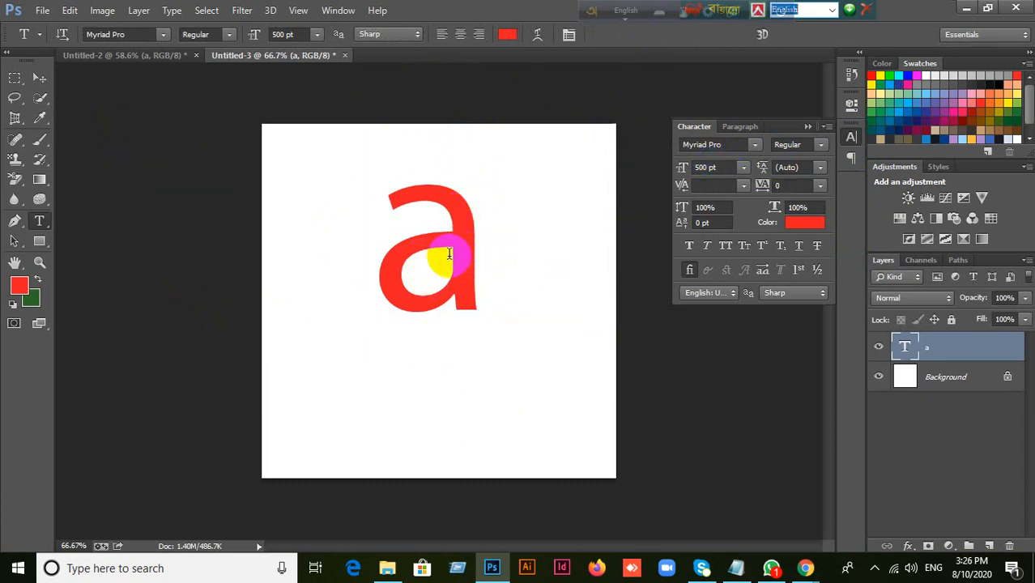
pyautogui.click(38, 77)
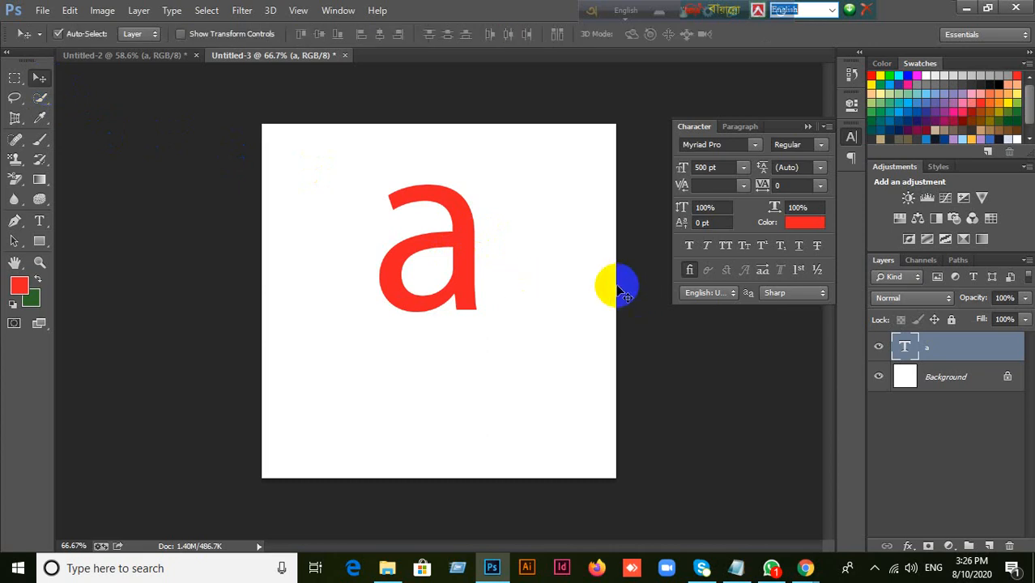
pyautogui.scroll(2, 497, 246)
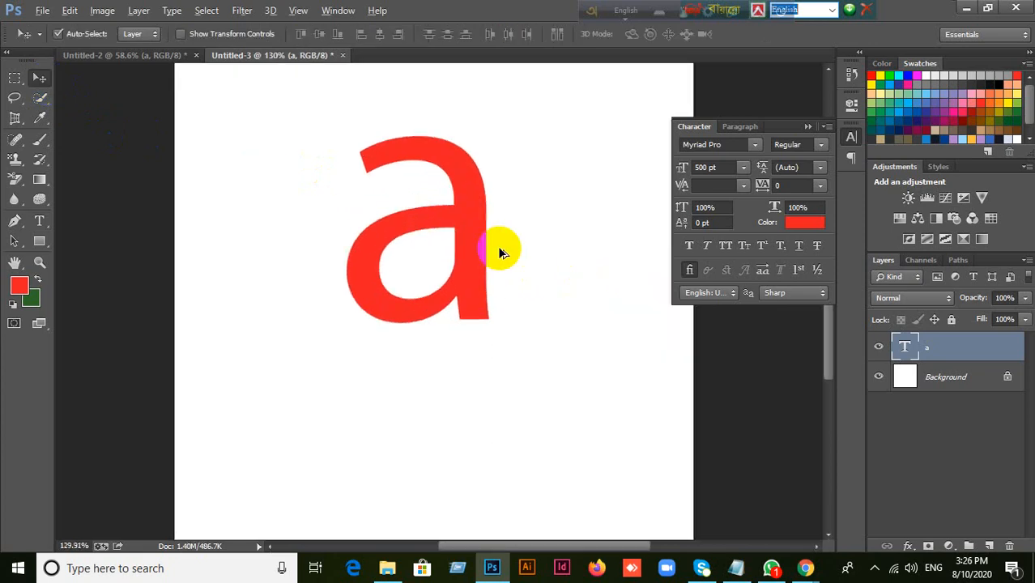
pyautogui.moveTo(498, 249); pyautogui.dragTo(451, 306)
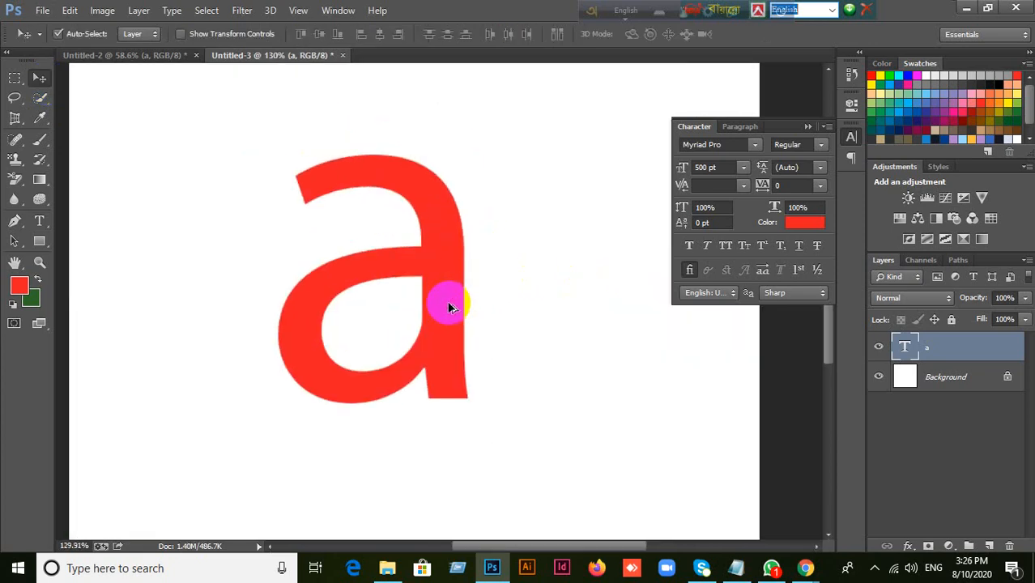
pyautogui.scroll(3, 402, 213)
pyautogui.scroll(-2, 379, 147)
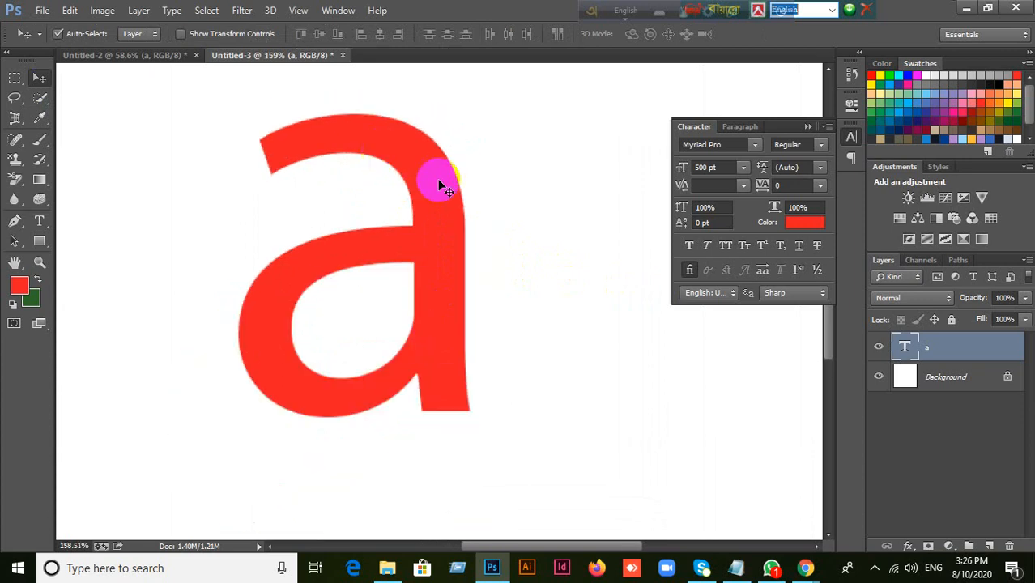
pyautogui.click(1016, 96)
pyautogui.click(803, 222)
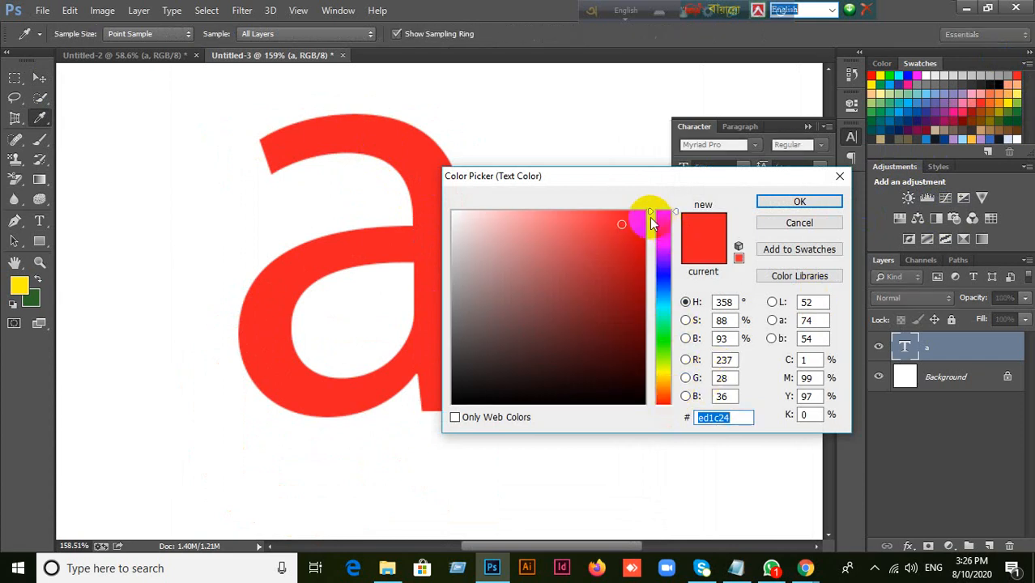
pyautogui.moveTo(656, 261); pyautogui.dragTo(656, 373)
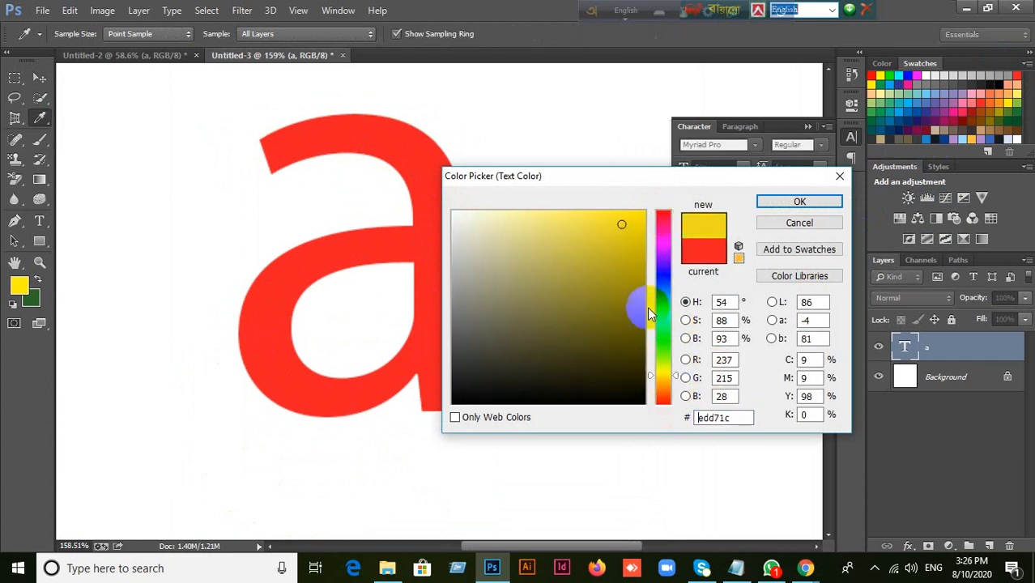
pyautogui.moveTo(624, 249)
pyautogui.mouseDown()
pyautogui.moveTo(634, 276)
pyautogui.moveTo(641, 252)
pyautogui.mouseUp()
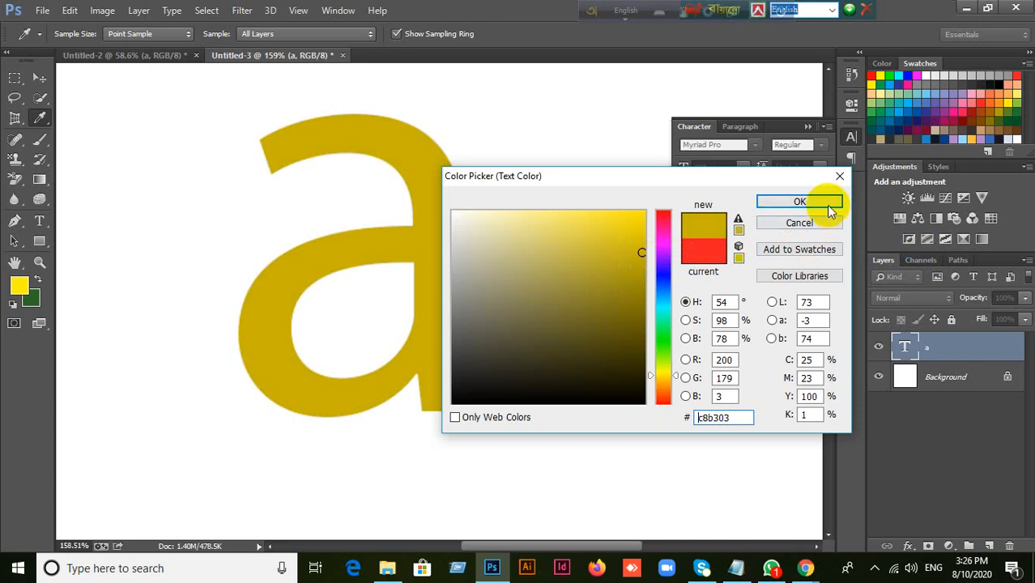
pyautogui.click(799, 201)
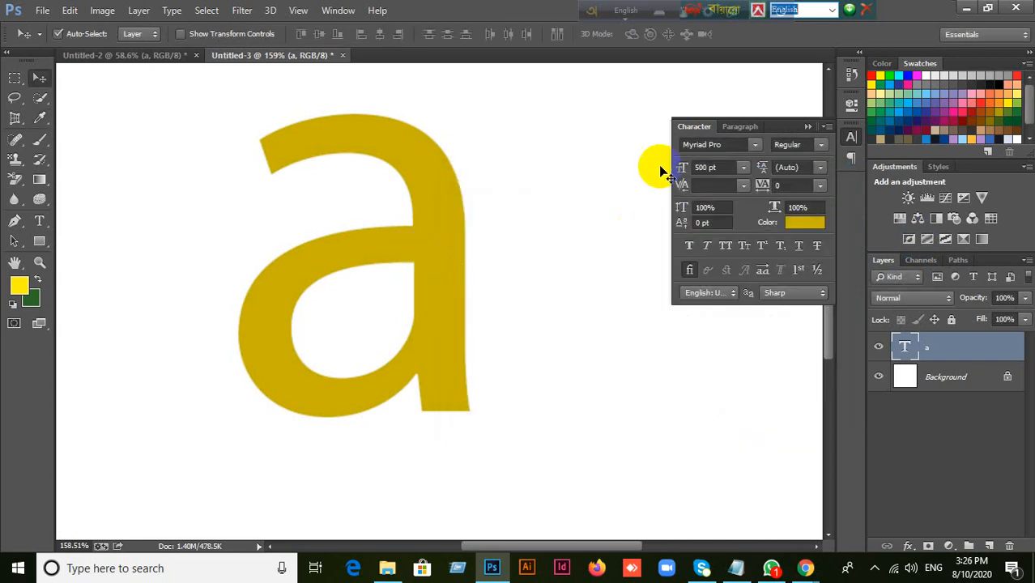
pyautogui.click(807, 127)
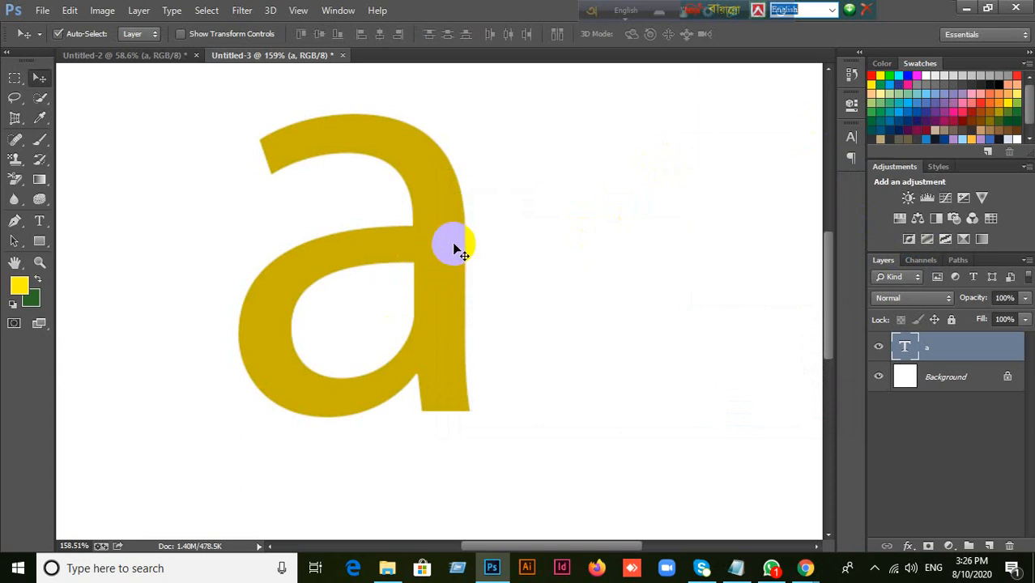
# Set the Pen tool to Path mode with the Exclude Overlapping Shapes operation for tracing the letter.
pyautogui.scroll(1, 263, 141)
pyautogui.scroll(5, 265, 142)
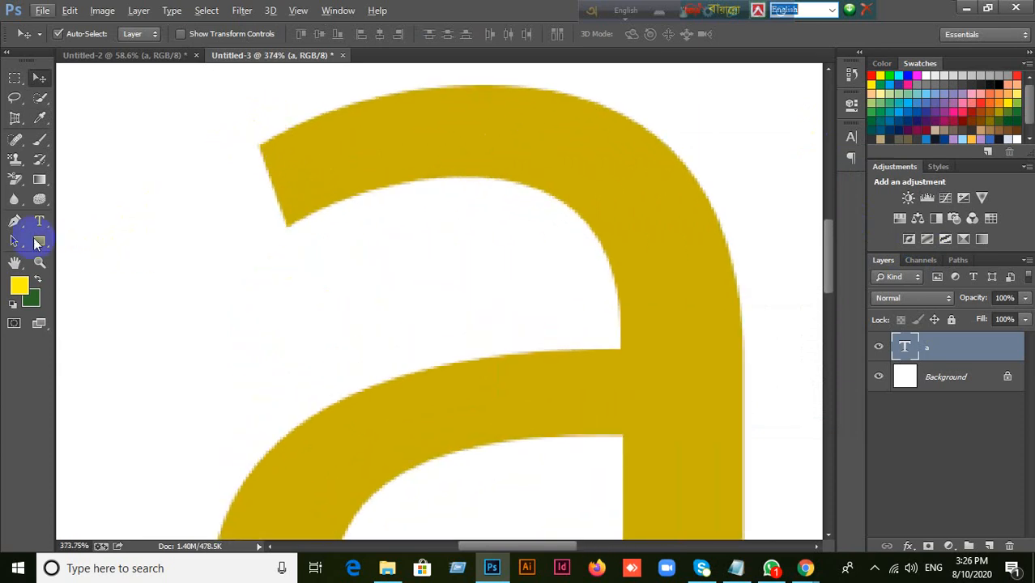
pyautogui.click(14, 220)
pyautogui.click(95, 35)
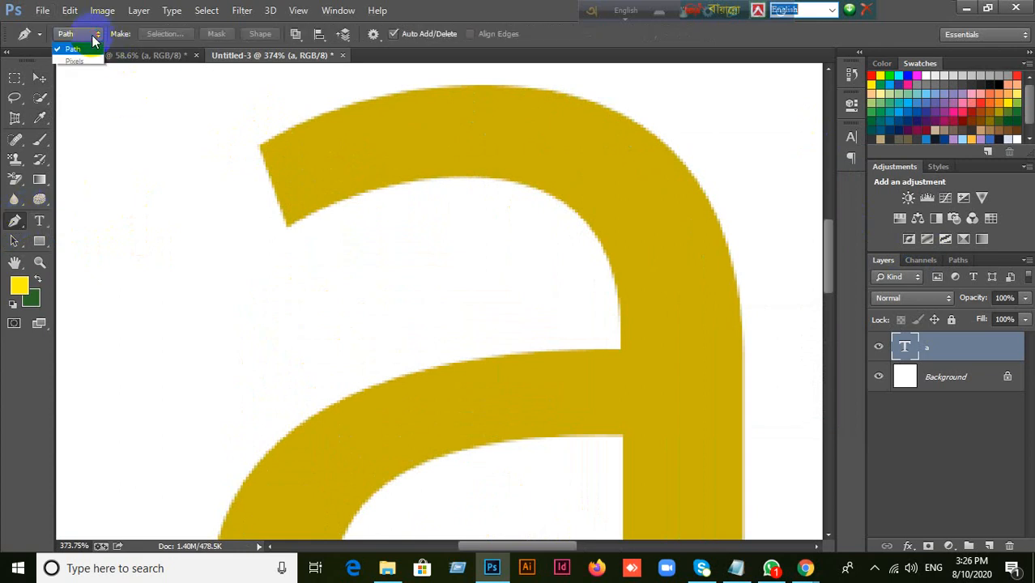
pyautogui.click(75, 65)
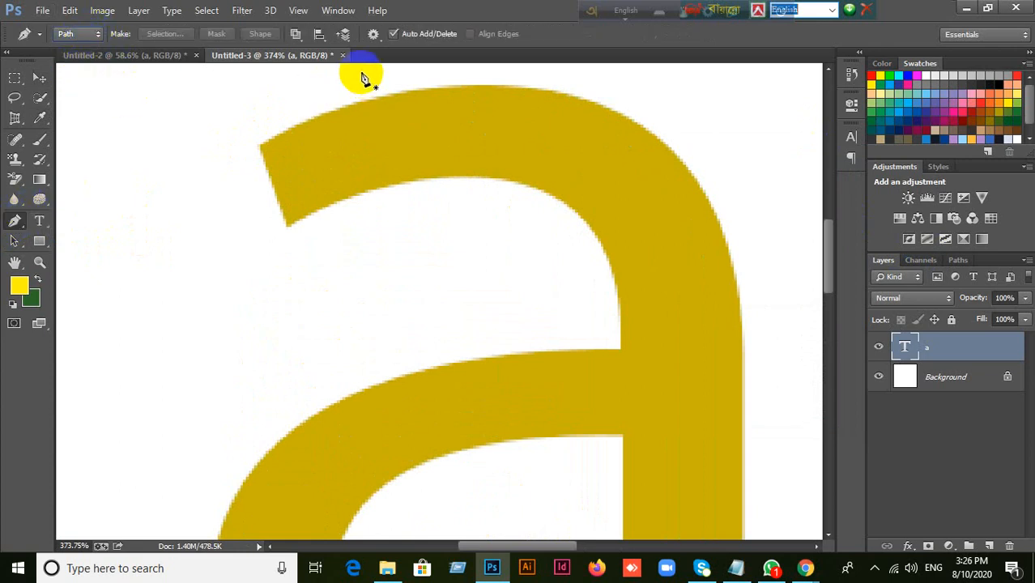
pyautogui.click(296, 33)
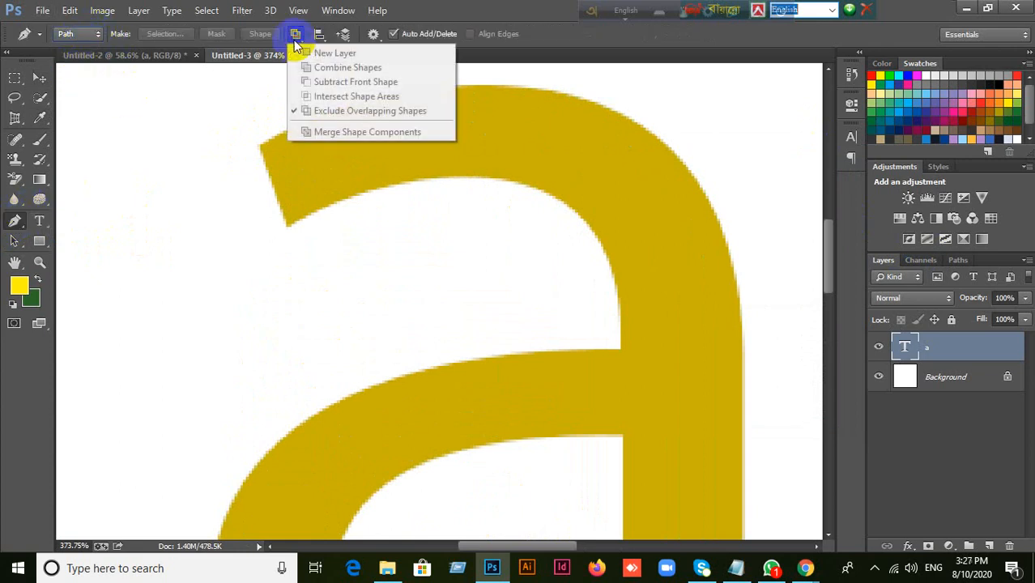
pyautogui.click(377, 120)
# Start the path with an anchor at the lower corner of the letter's upper-left stroke end.
pyautogui.click(293, 229)
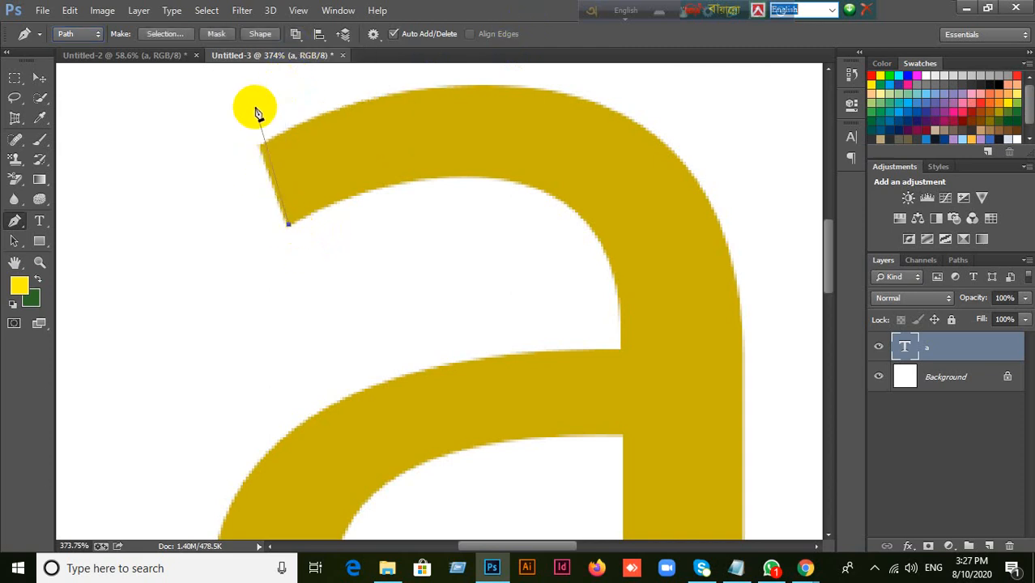
pyautogui.click(296, 33)
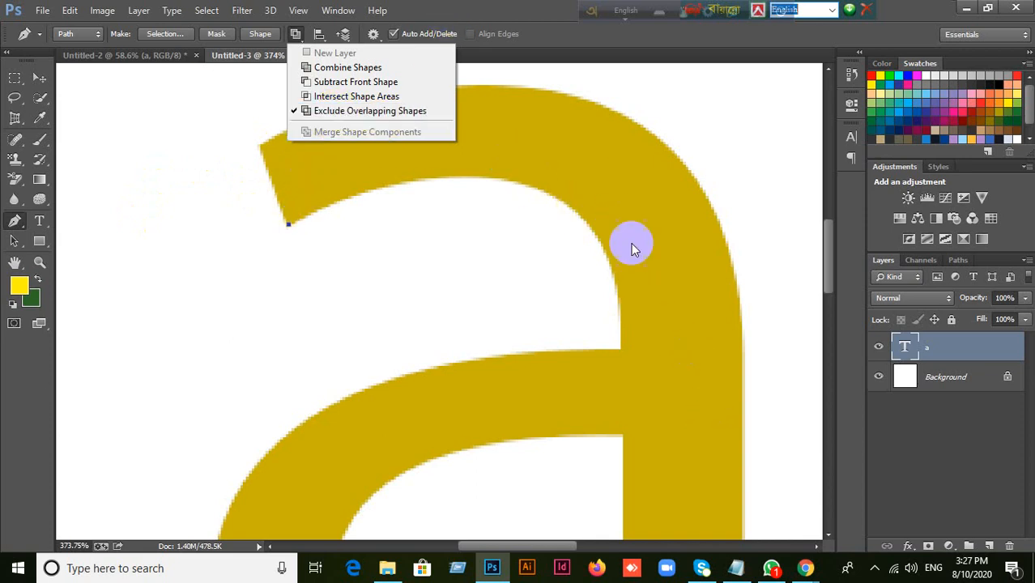
pyautogui.click(493, 16)
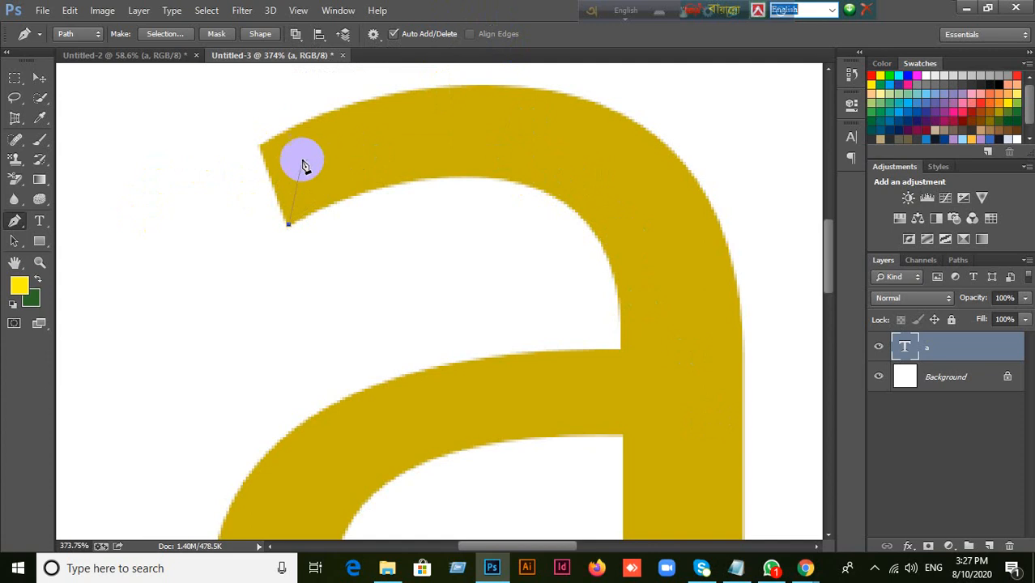
pyautogui.click(270, 156)
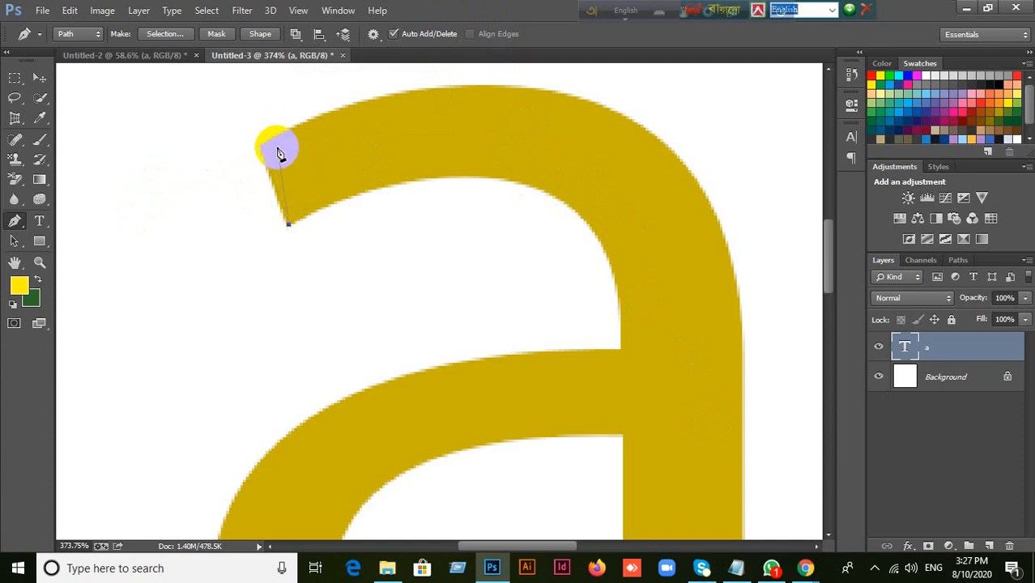
pyautogui.scroll(2, 278, 154)
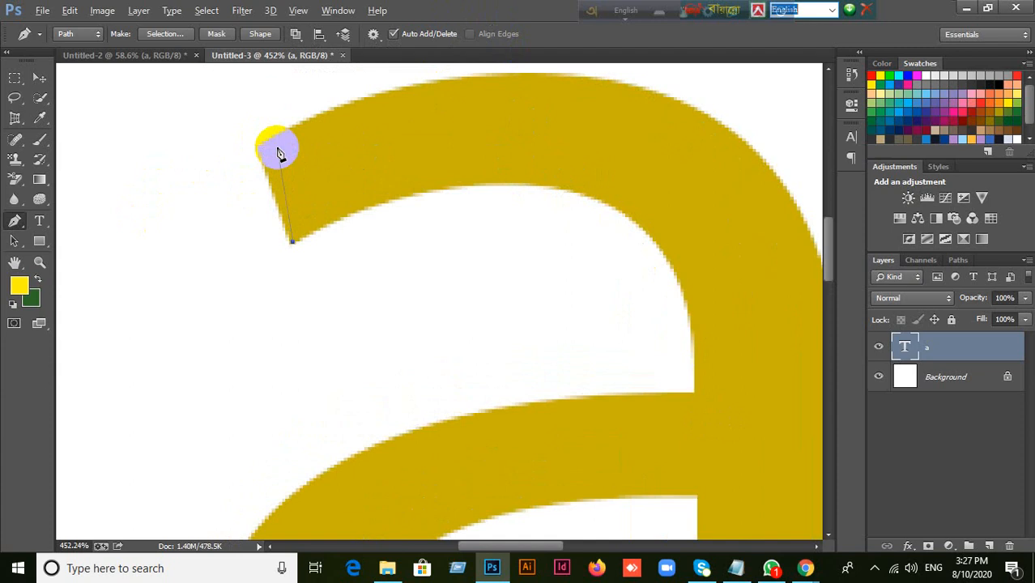
pyautogui.press('alt')
pyautogui.scroll(1, 343, 204)
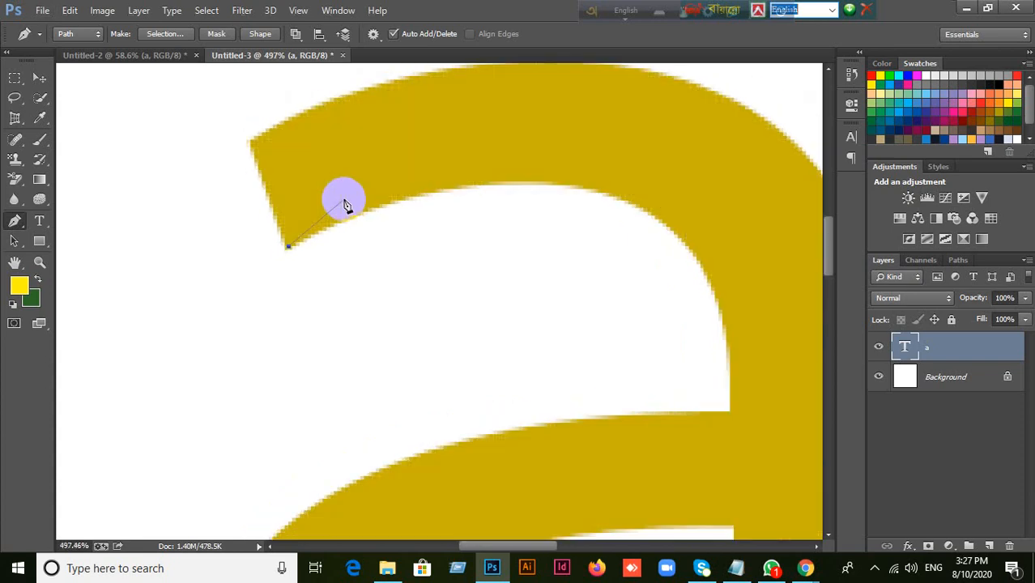
pyautogui.scroll(-1, 344, 204)
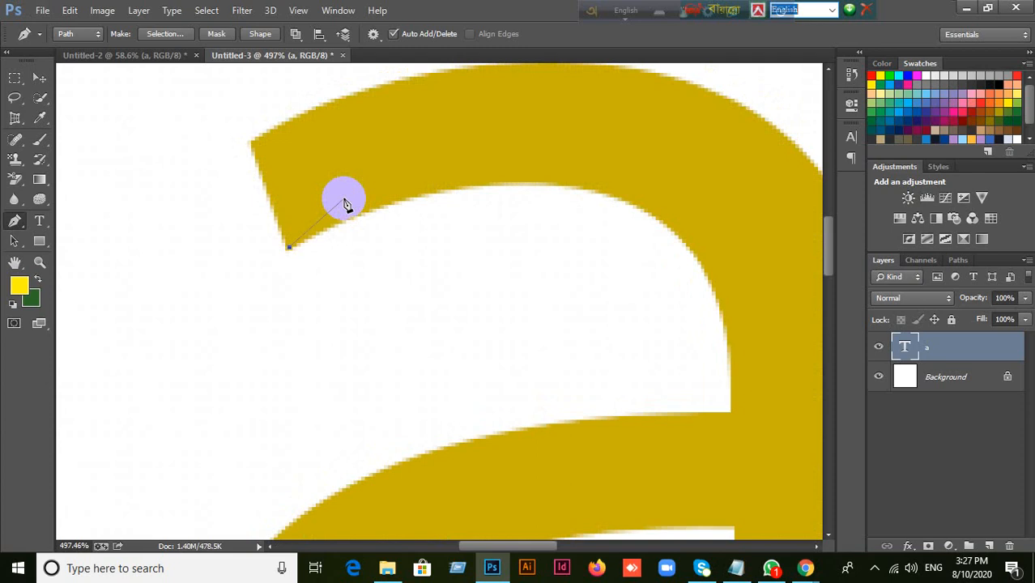
pyautogui.scroll(1, 343, 204)
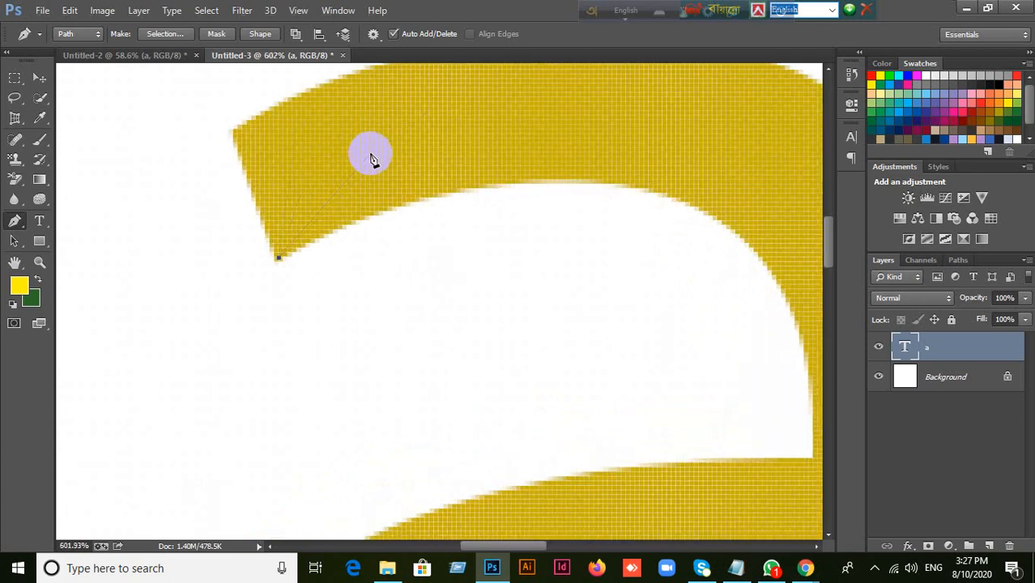
pyautogui.scroll(-2, 369, 160)
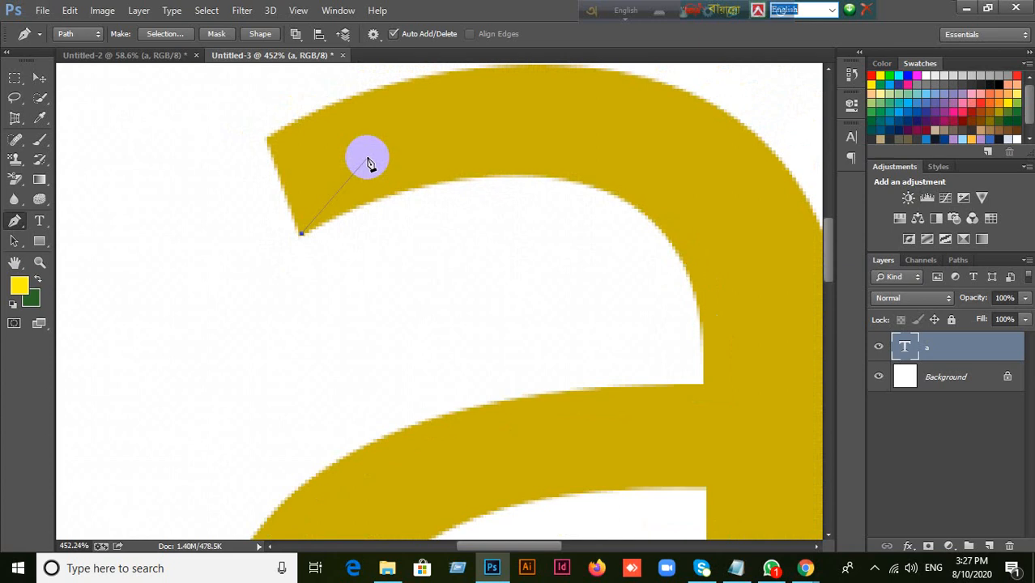
pyautogui.scroll(1, 310, 178)
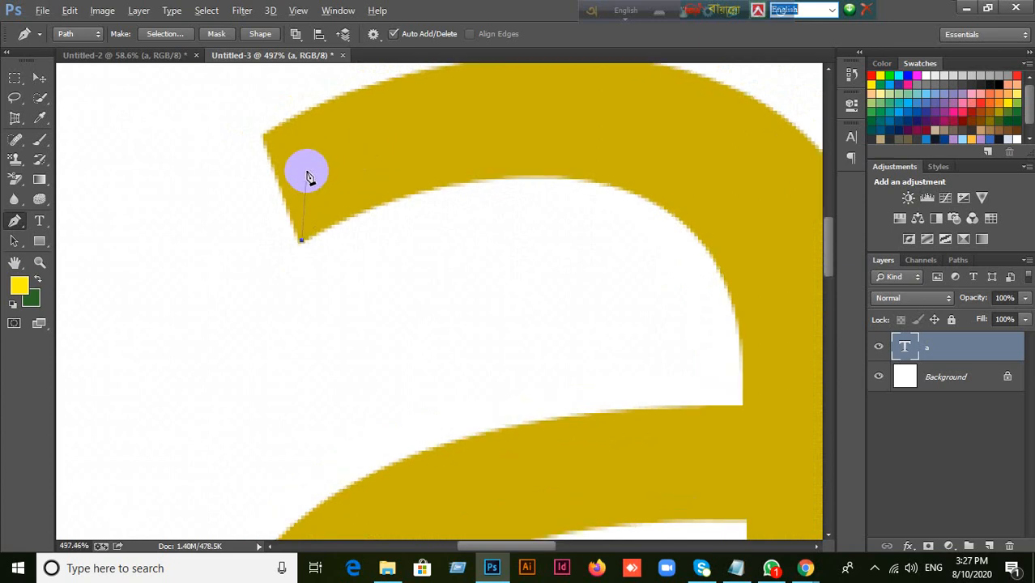
pyautogui.scroll(1, 308, 179)
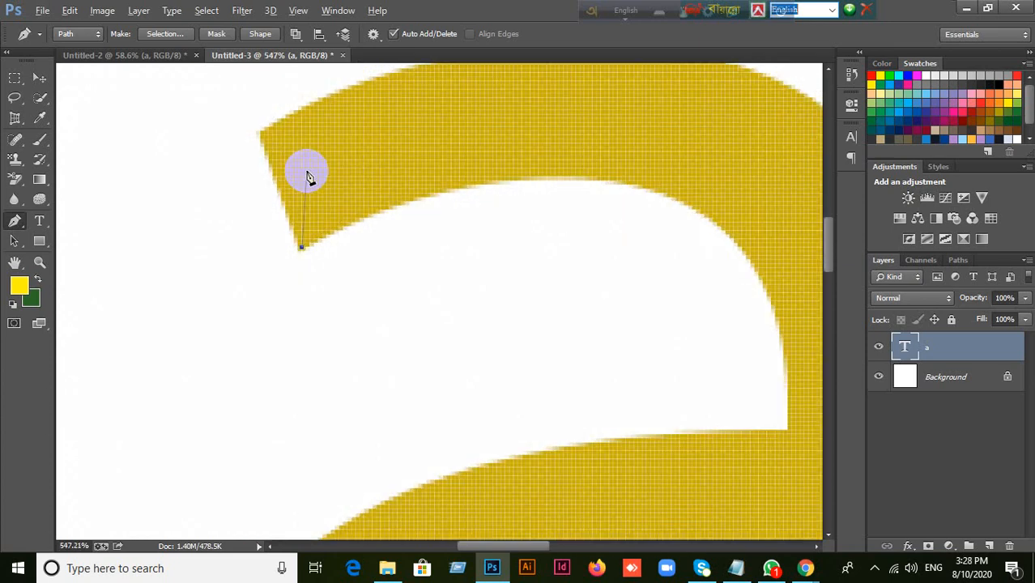
pyautogui.scroll(2, 310, 179)
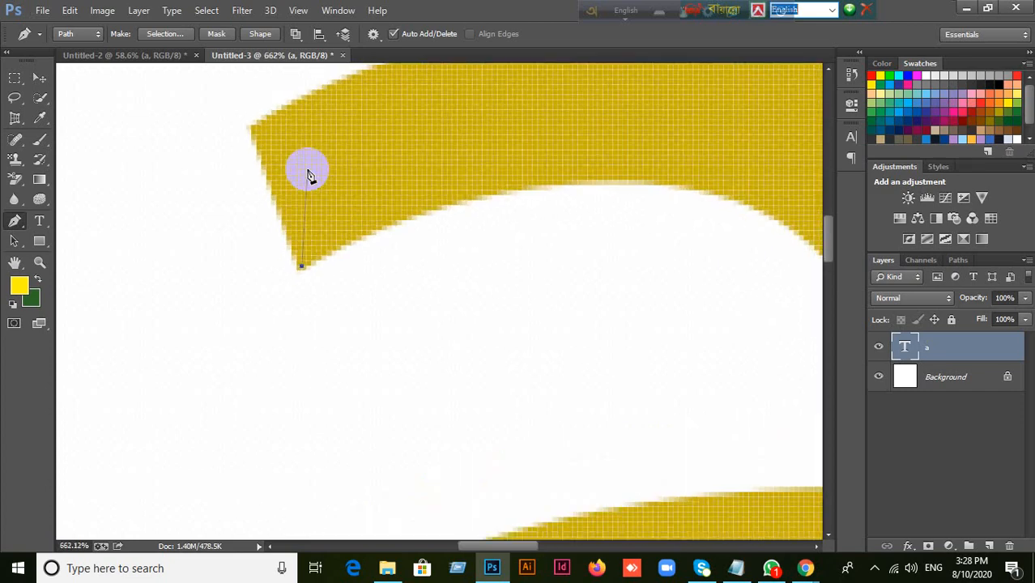
pyautogui.scroll(-1, 310, 175)
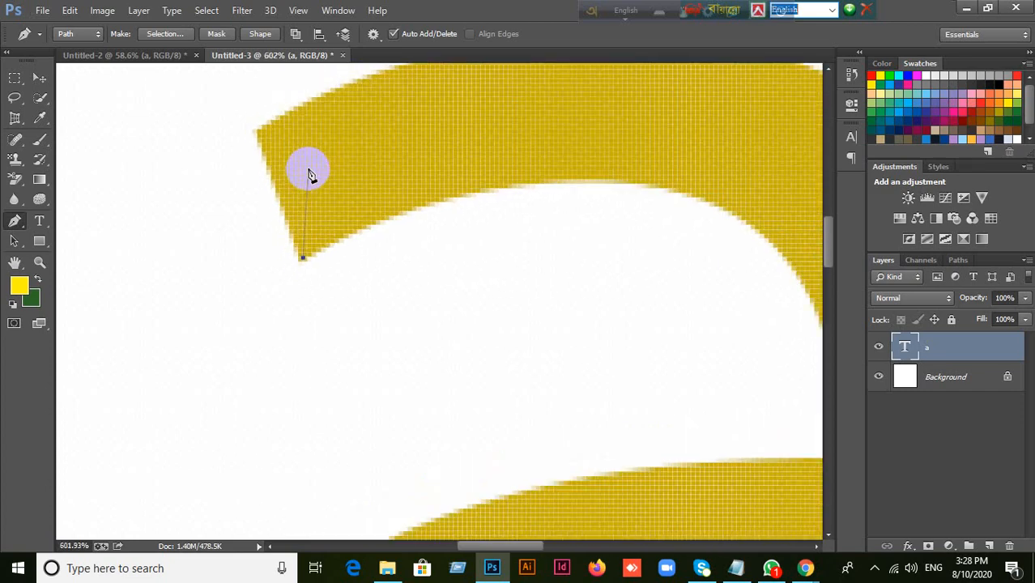
pyautogui.scroll(-2, 310, 175)
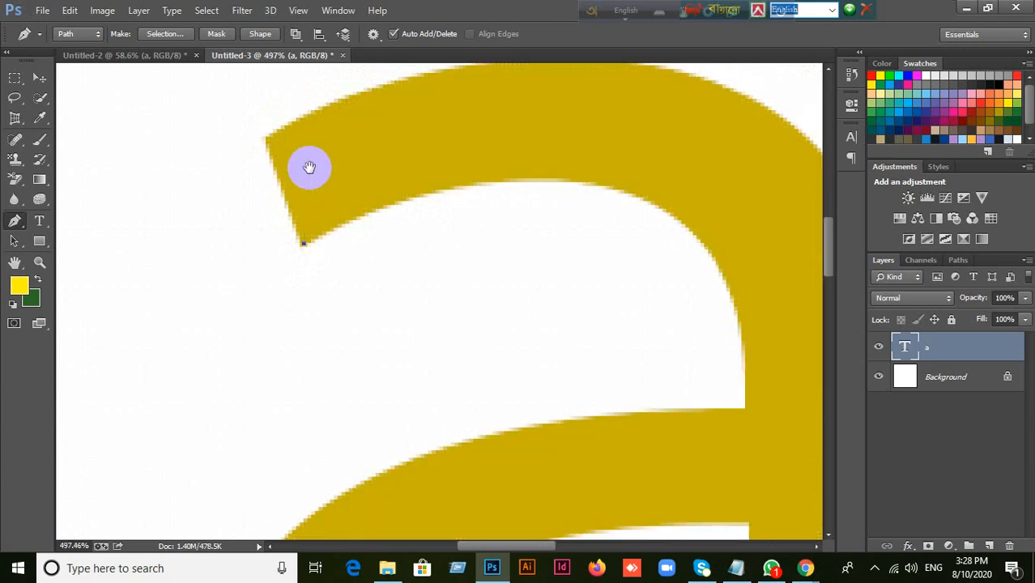
# Add a straight path segment up to the outer corner of the letter's upper-left stroke end.
pyautogui.moveTo(308, 168); pyautogui.dragTo(298, 224)
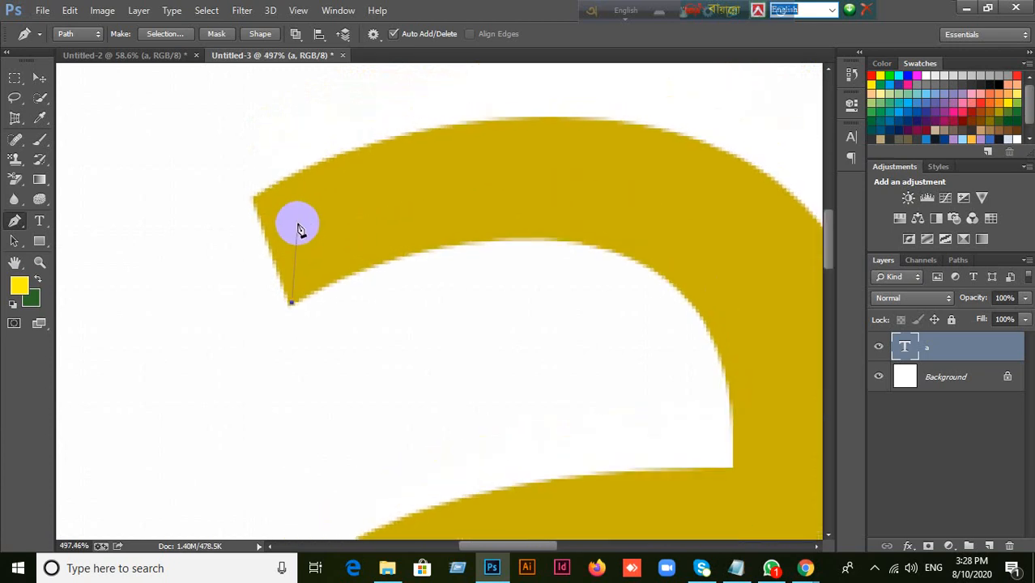
pyautogui.click(250, 208)
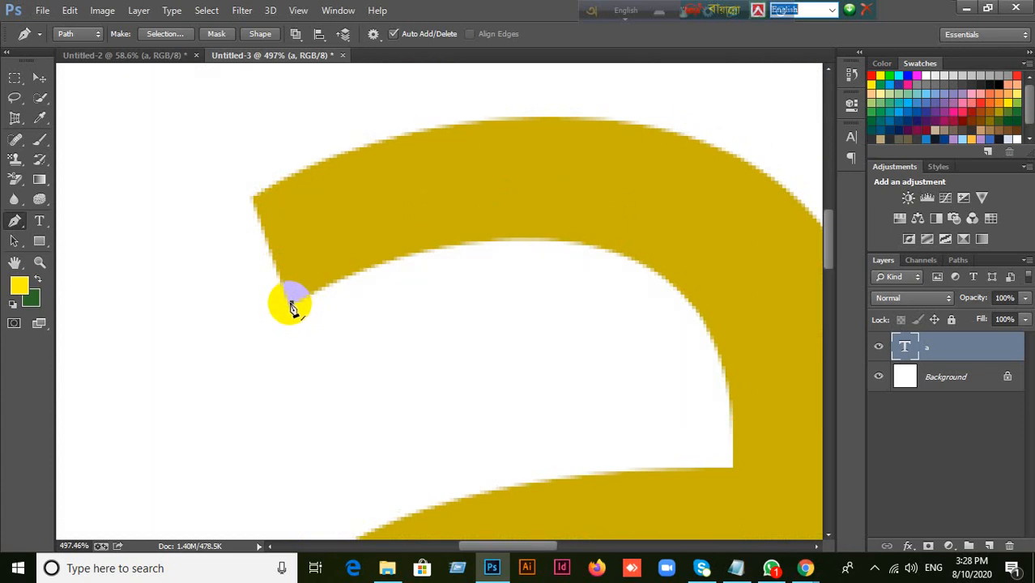
pyautogui.click(255, 200)
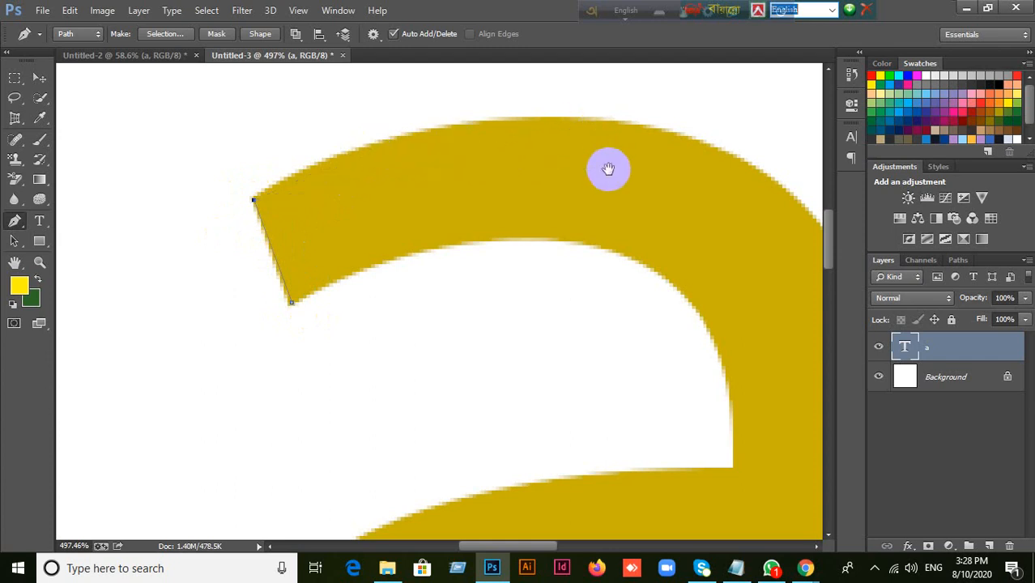
pyautogui.moveTo(607, 168); pyautogui.dragTo(482, 200)
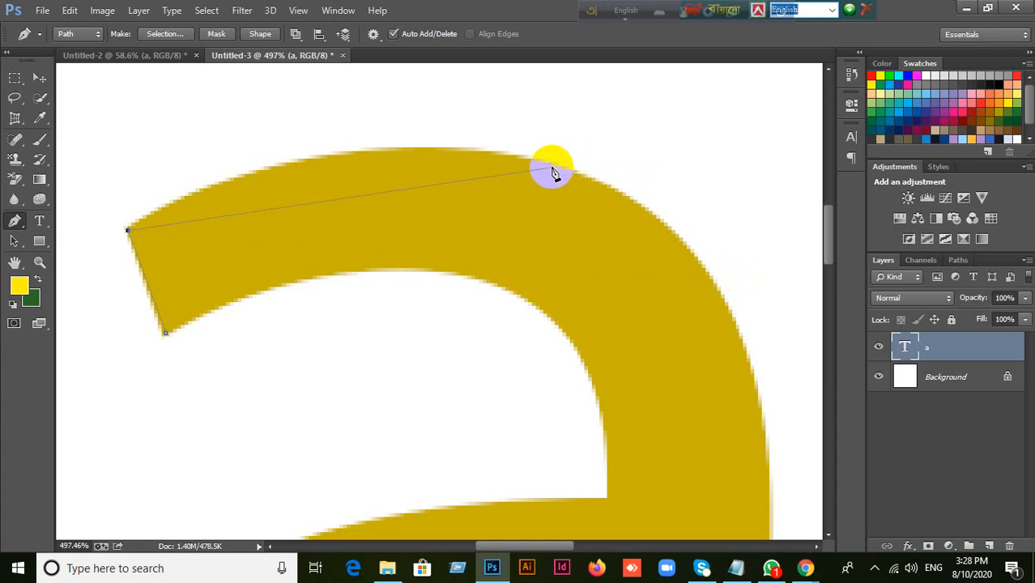
pyautogui.moveTo(547, 163); pyautogui.dragTo(782, 217)
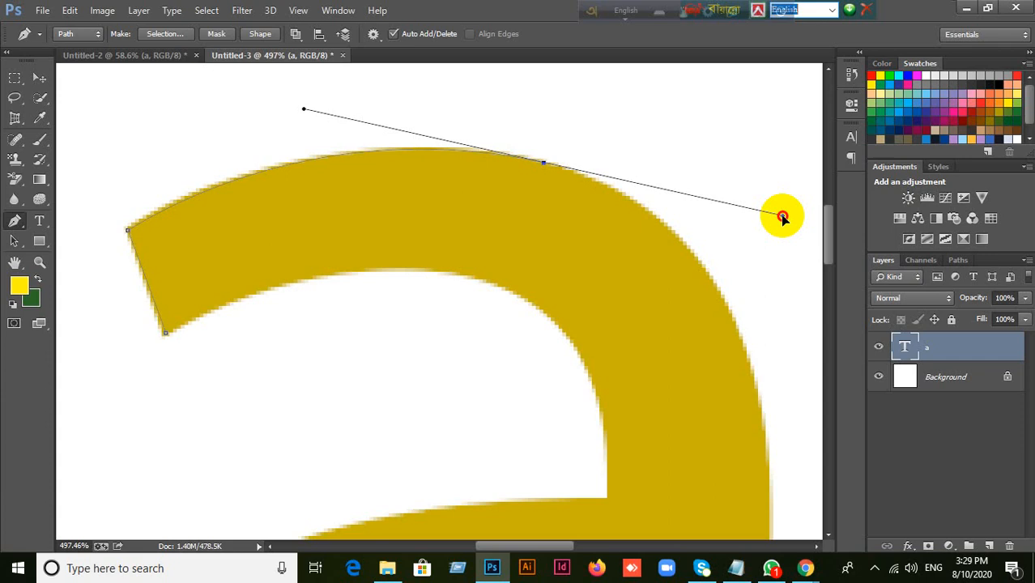
pyautogui.moveTo(782, 217); pyautogui.dragTo(783, 218)
pyautogui.hotkey('ctrl', 'alt', 'z')
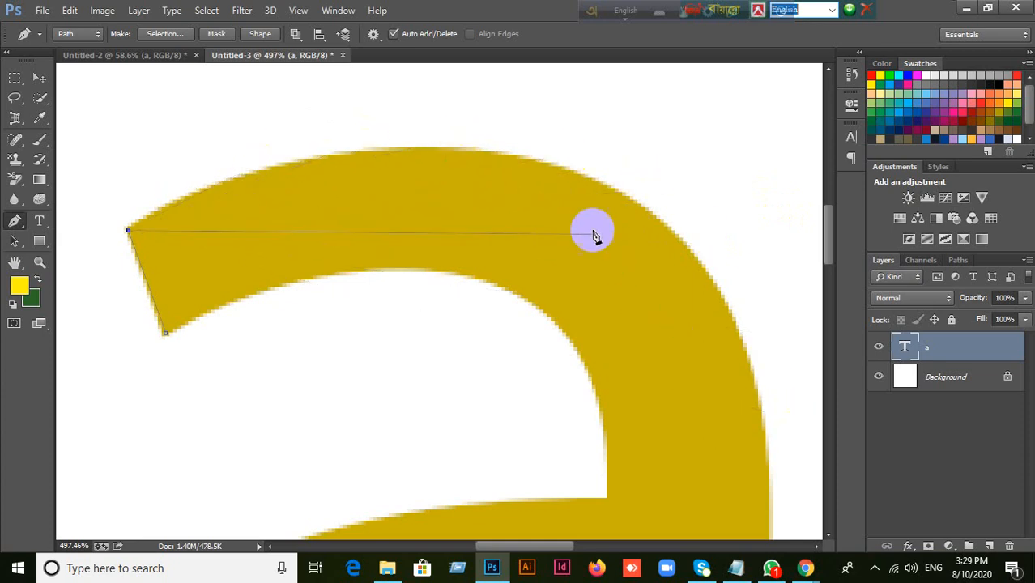
# Trace the letter's outer arch with two curved segments, ending on the stem's right edge, keeping each anchor's outgoing direction handle short.
pyautogui.moveTo(540, 162); pyautogui.dragTo(288, 110)
pyautogui.moveTo(746, 384); pyautogui.dragTo(617, 321)
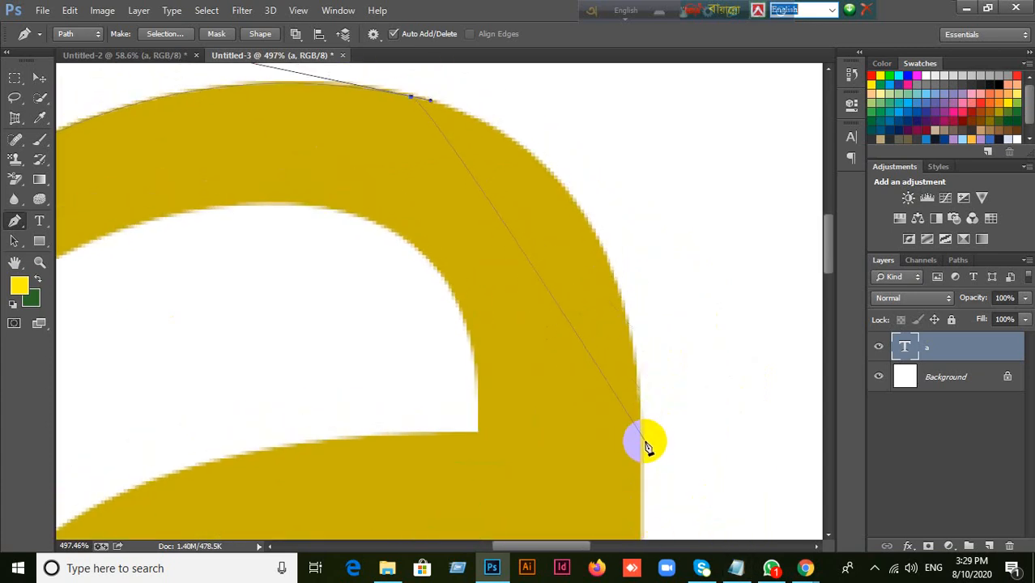
pyautogui.scroll(1, 640, 444)
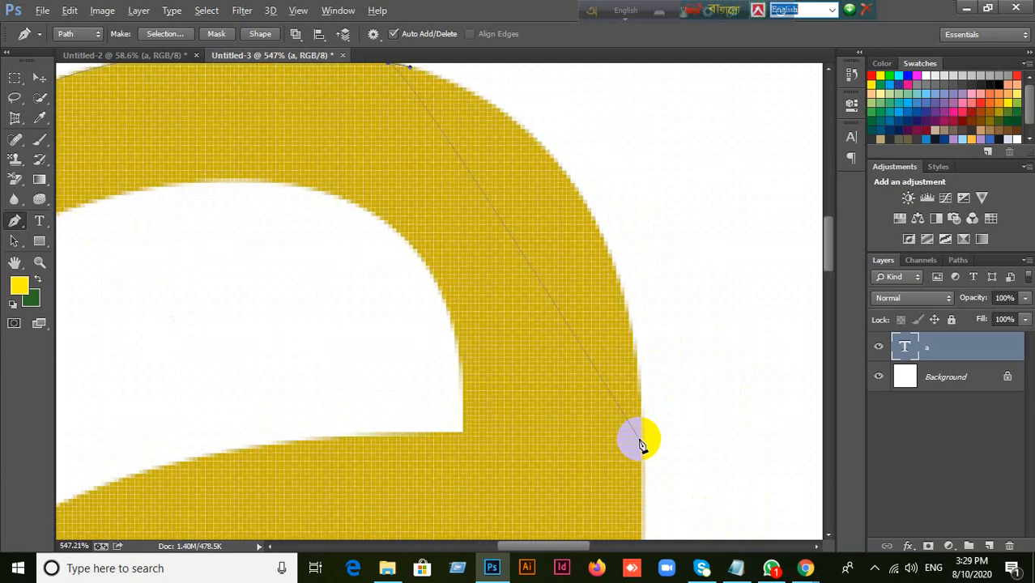
pyautogui.scroll(-1, 639, 443)
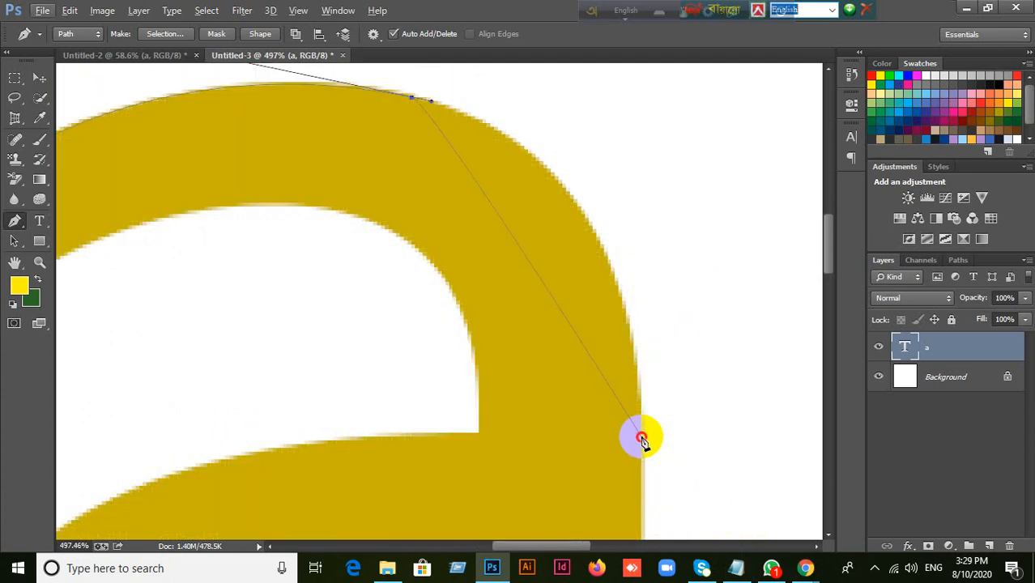
pyautogui.moveTo(641, 438); pyautogui.dragTo(642, 451)
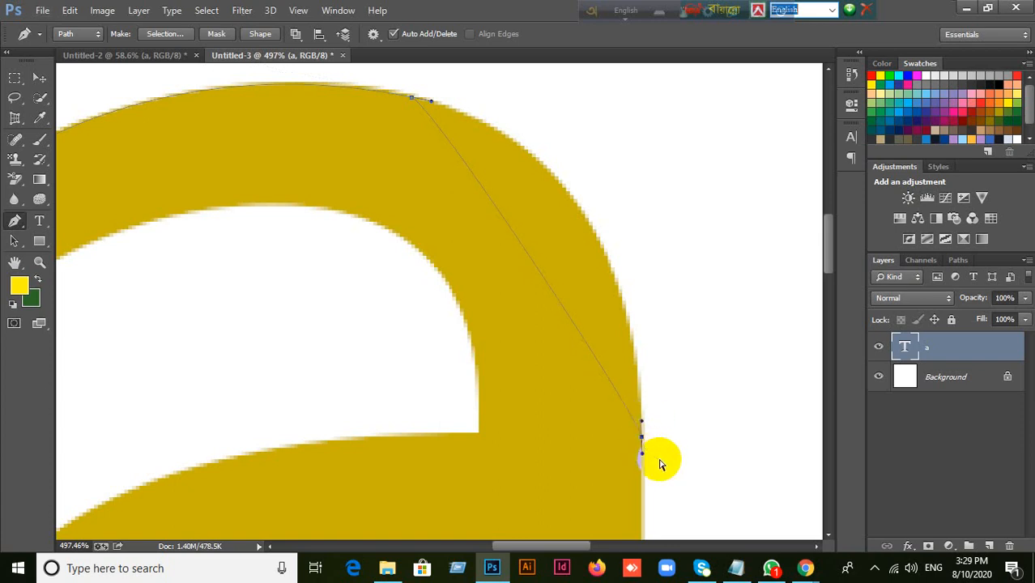
pyautogui.hotkey('ctrl', 'z')
pyautogui.scroll(2, 650, 462)
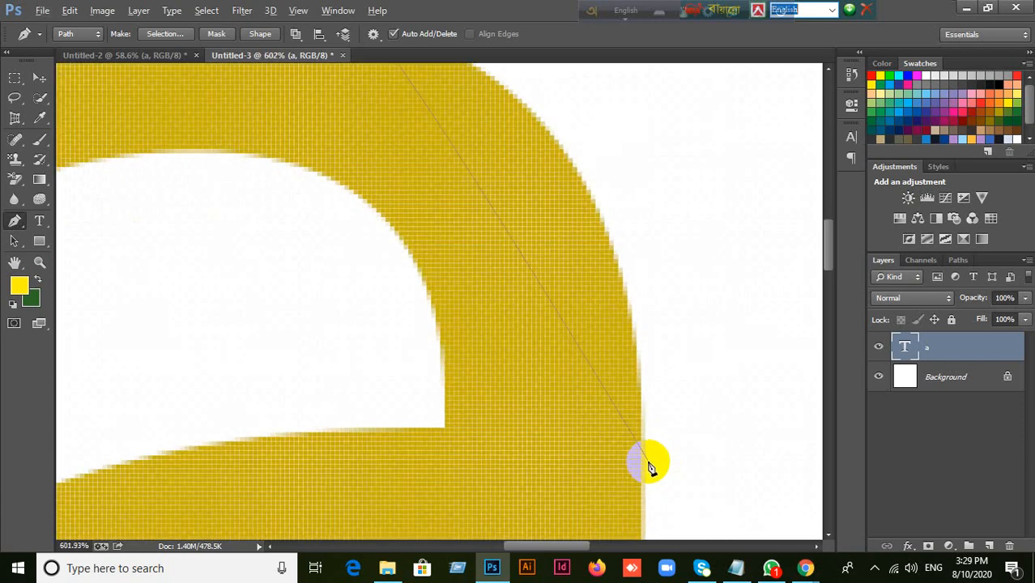
pyautogui.scroll(-2, 638, 434)
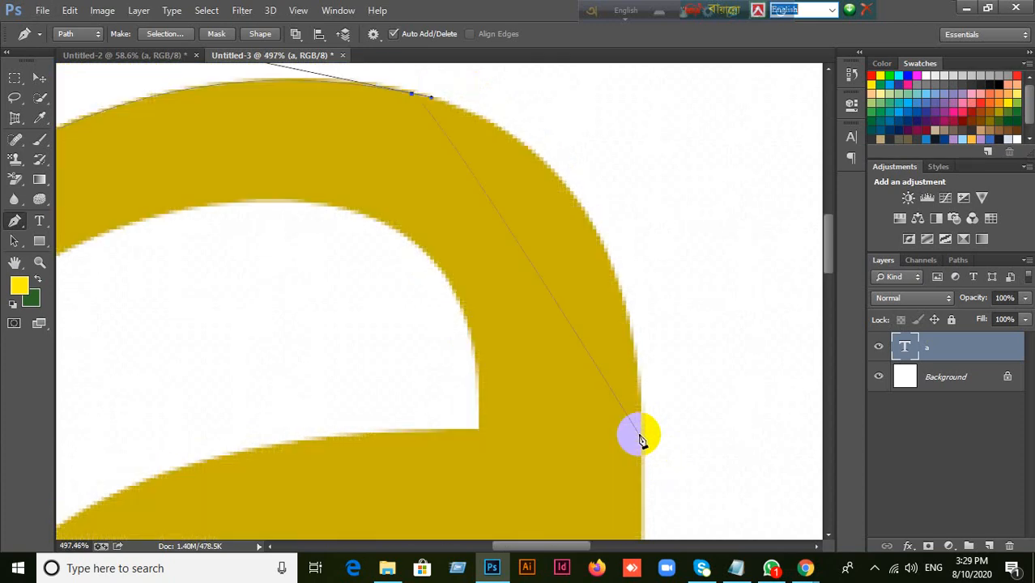
pyautogui.moveTo(638, 434); pyautogui.dragTo(642, 138)
# Extend the path down the stem's right edge and curve it along the flare to the stem's bottom-right corner.
pyautogui.moveTo(664, 492); pyautogui.dragTo(649, 182)
pyautogui.scroll(-2, 672, 372)
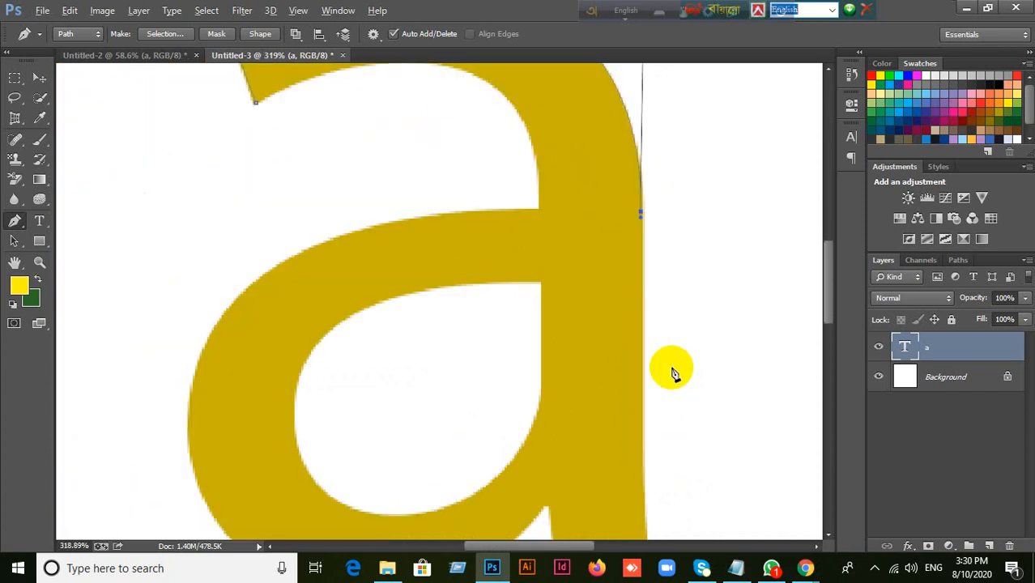
pyautogui.moveTo(686, 423); pyautogui.dragTo(661, 339)
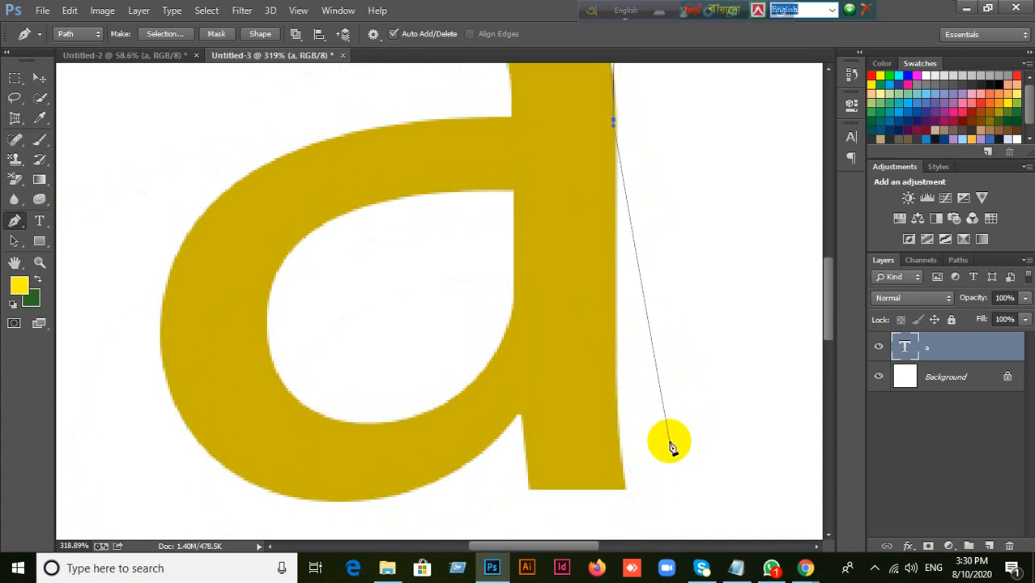
pyautogui.click(627, 489)
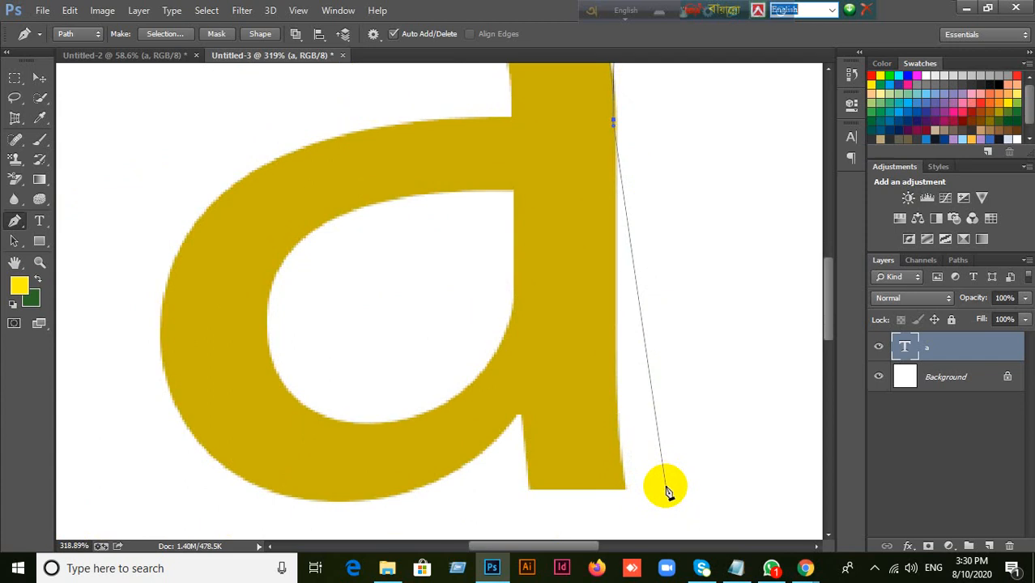
pyautogui.scroll(1, 693, 291)
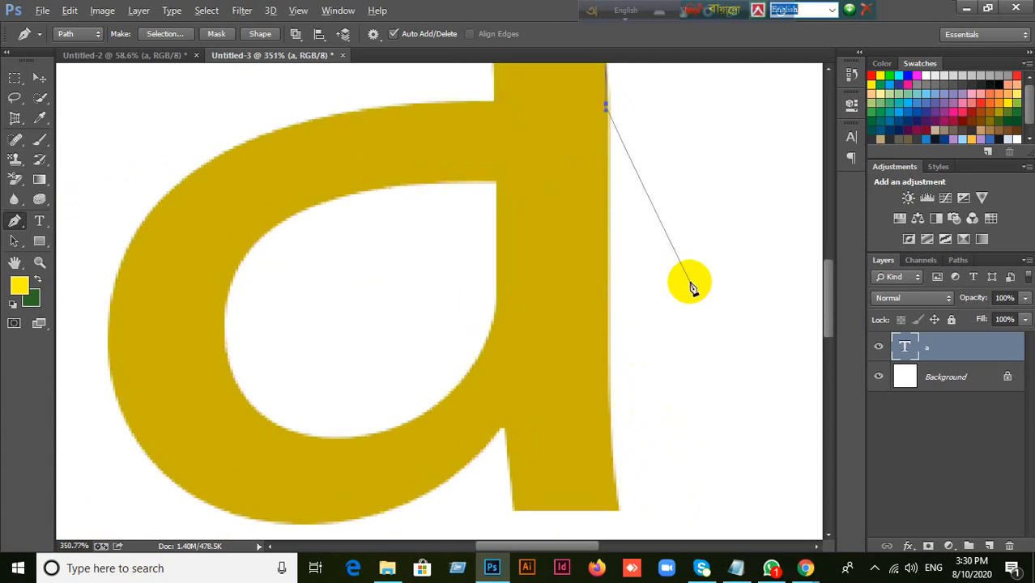
pyautogui.scroll(2, 688, 271)
pyautogui.scroll(-1, 688, 267)
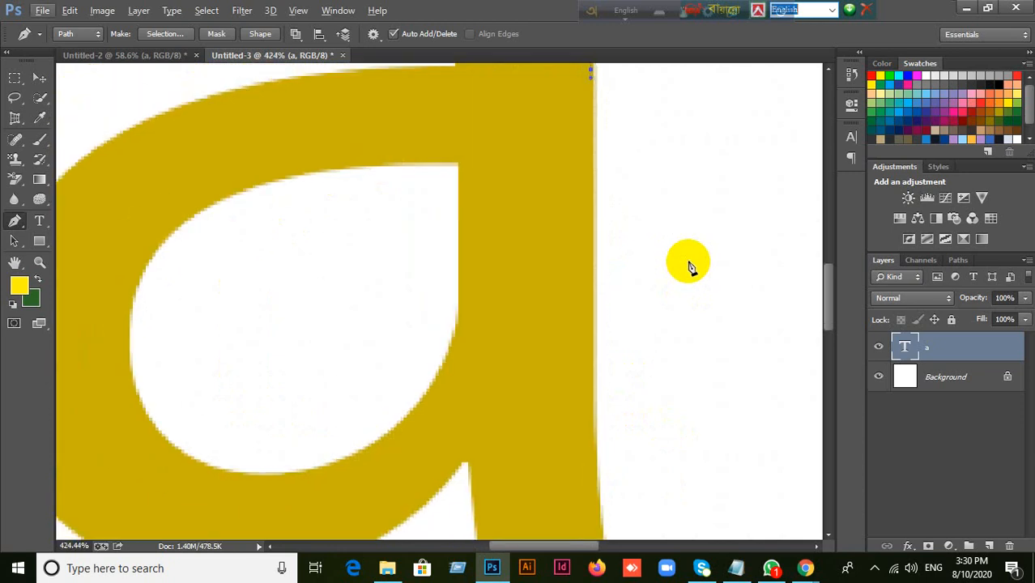
pyautogui.scroll(-1, 664, 356)
pyautogui.moveTo(664, 383); pyautogui.dragTo(655, 346)
pyautogui.scroll(-2, 636, 324)
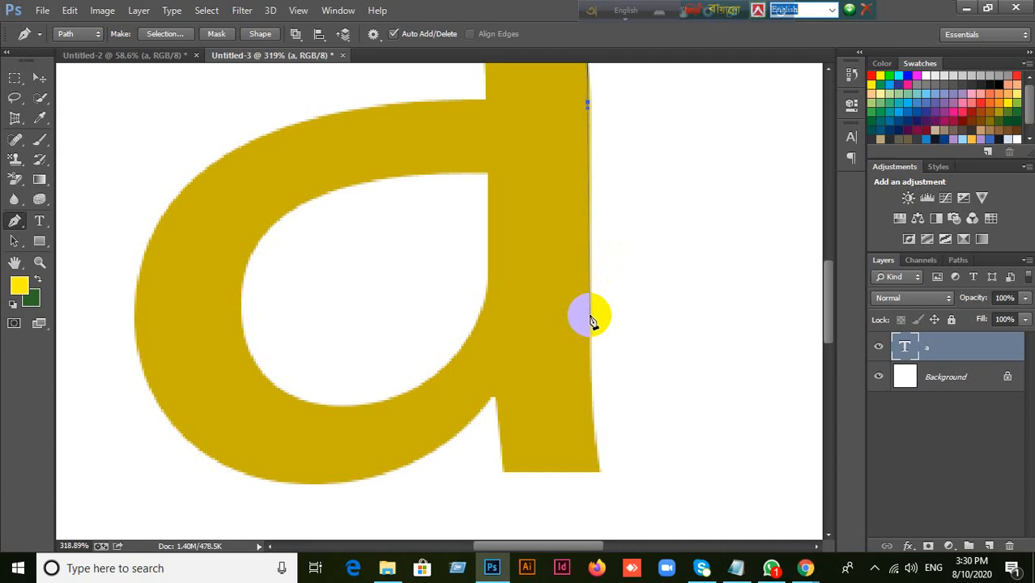
pyautogui.moveTo(589, 317); pyautogui.dragTo(591, 340)
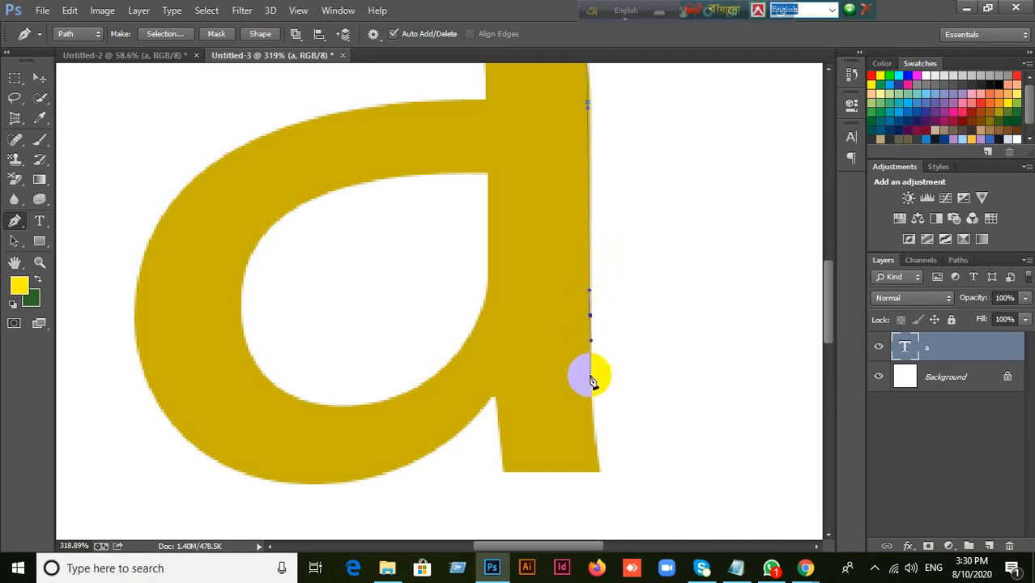
pyautogui.click(597, 470)
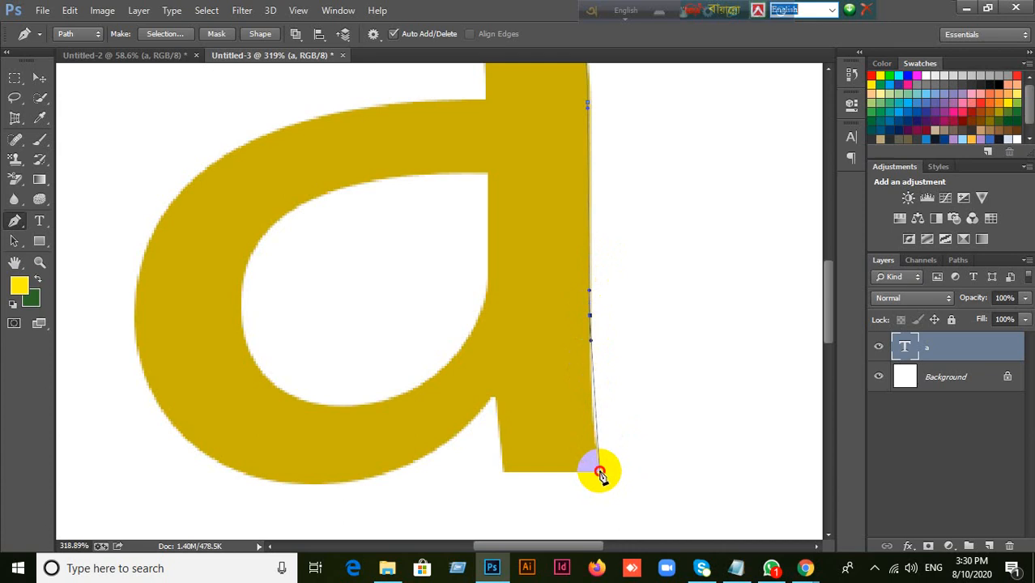
pyautogui.moveTo(604, 482); pyautogui.dragTo(588, 424)
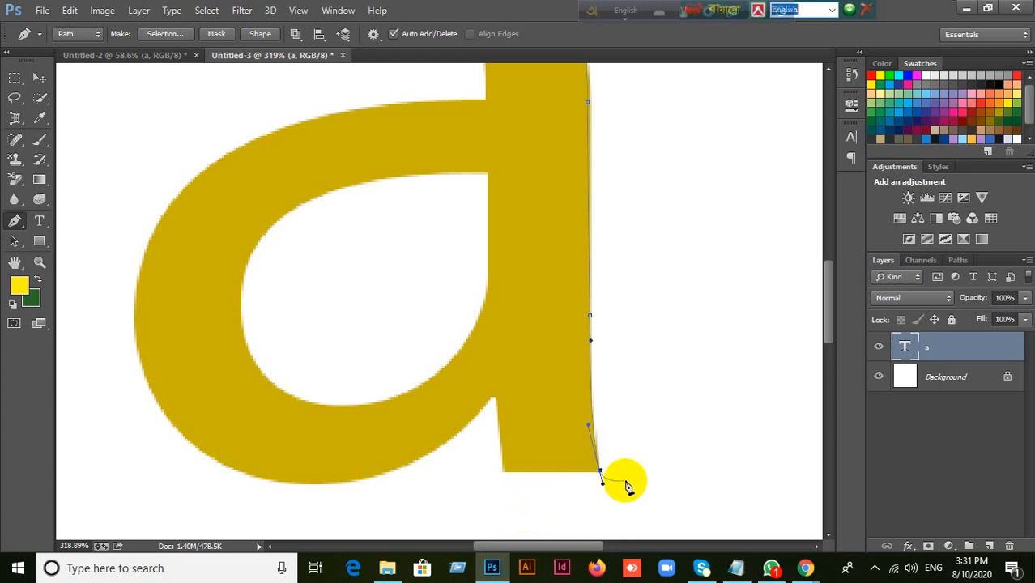
# Try to redirect the outgoing direction handle at the stem's bottom-right corner along the bottom edge, and undo the change.
pyautogui.scroll(4, 608, 494)
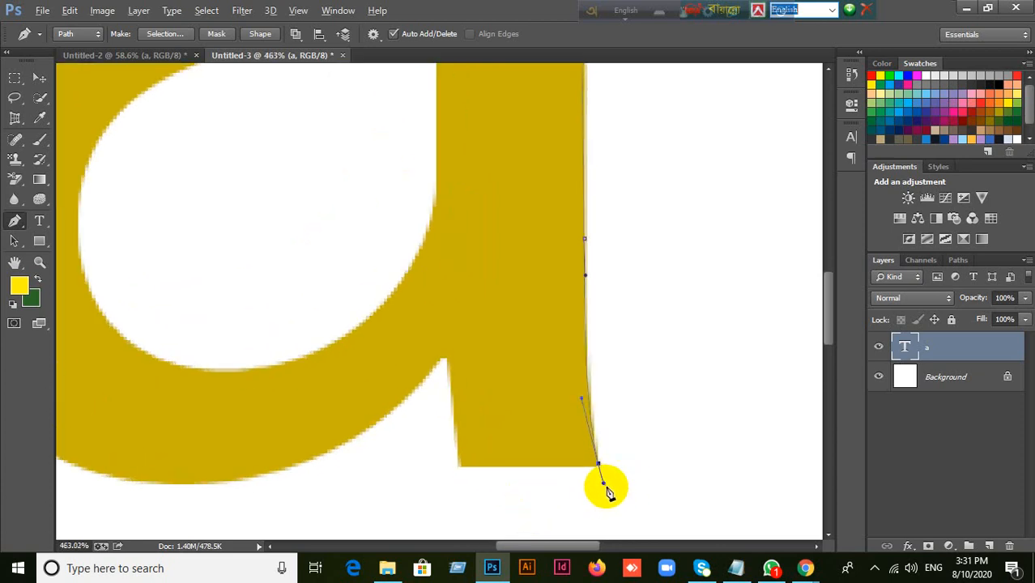
pyautogui.scroll(-1, 608, 492)
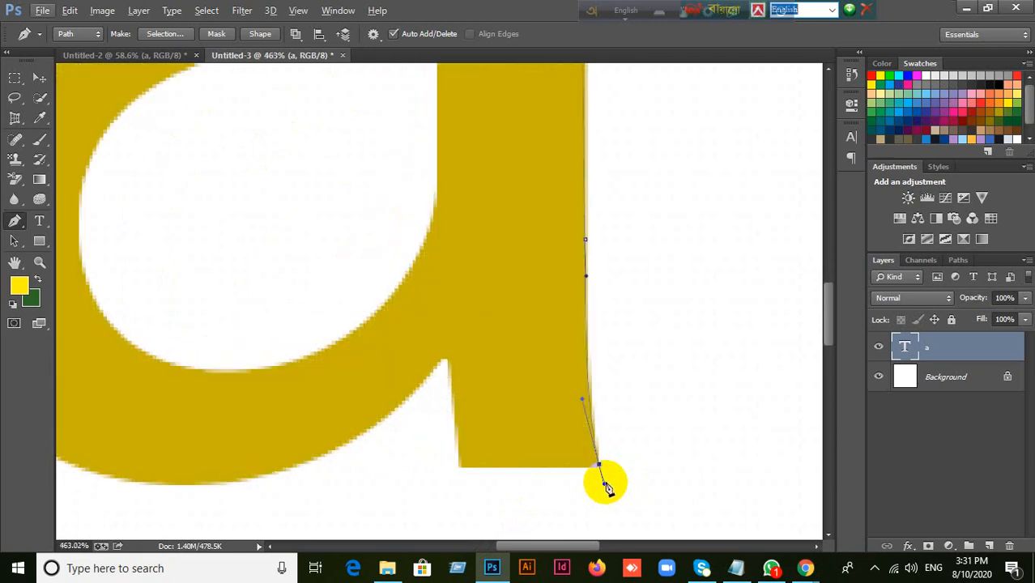
pyautogui.moveTo(604, 484); pyautogui.dragTo(559, 467)
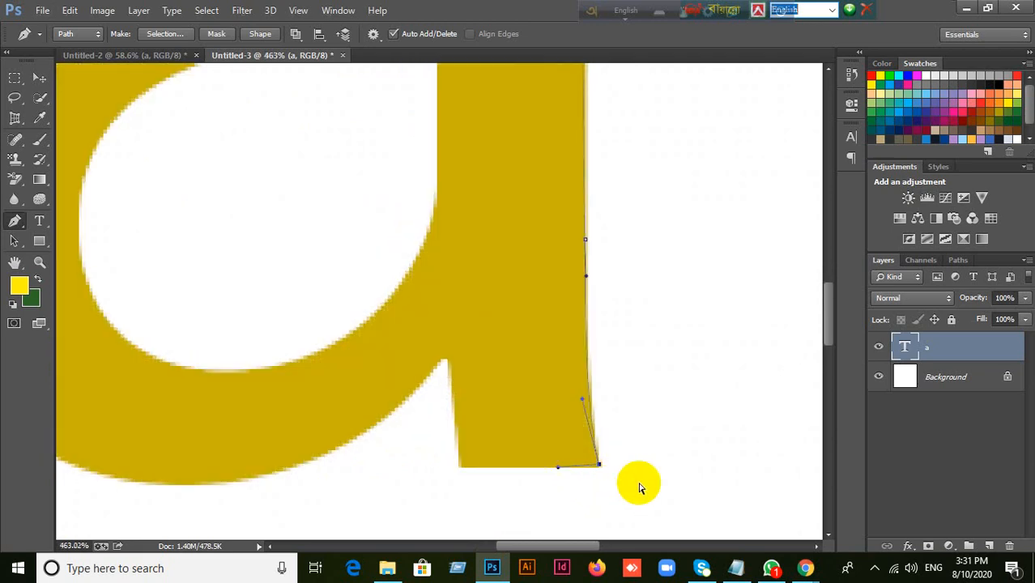
pyautogui.hotkey('ctrl', 'z')
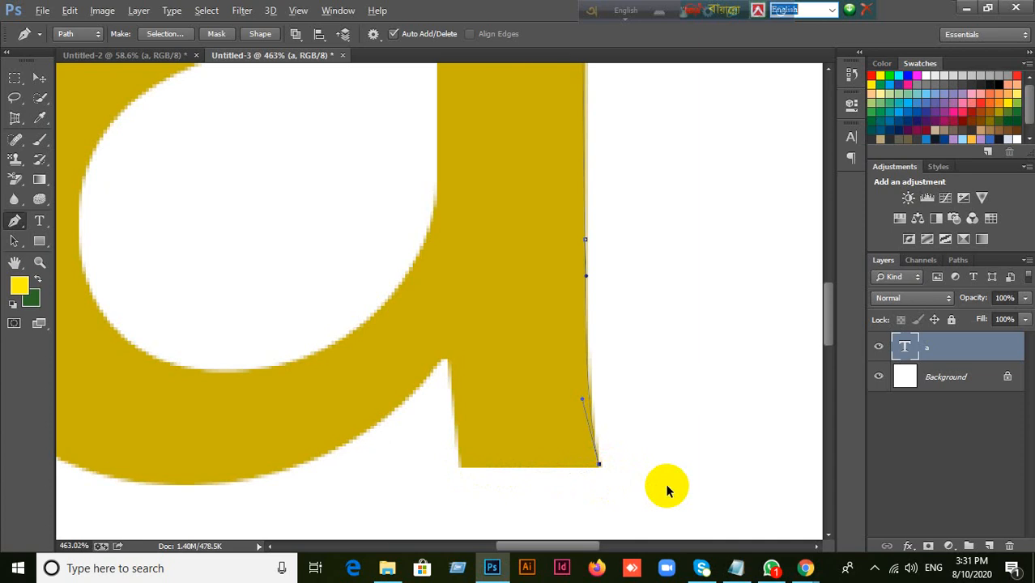
pyautogui.hotkey('ctrl', 'z')
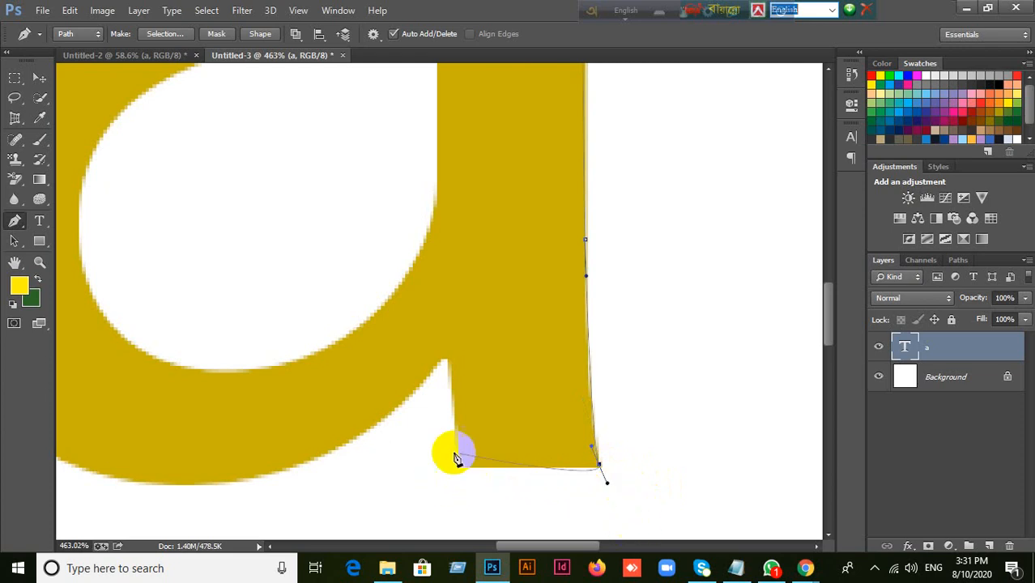
pyautogui.click(565, 468)
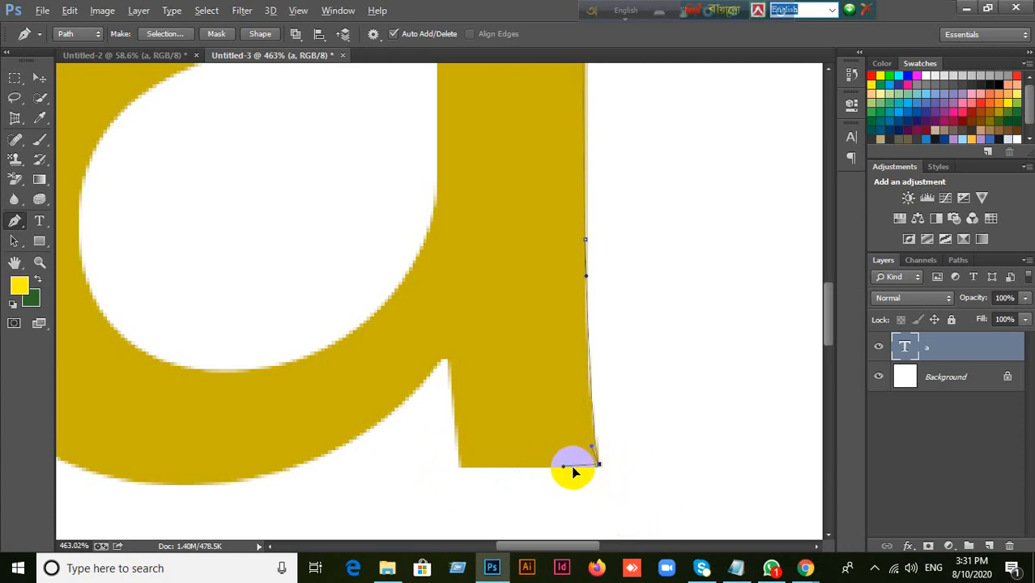
pyautogui.scroll(2, 593, 479)
pyautogui.scroll(-1, 593, 484)
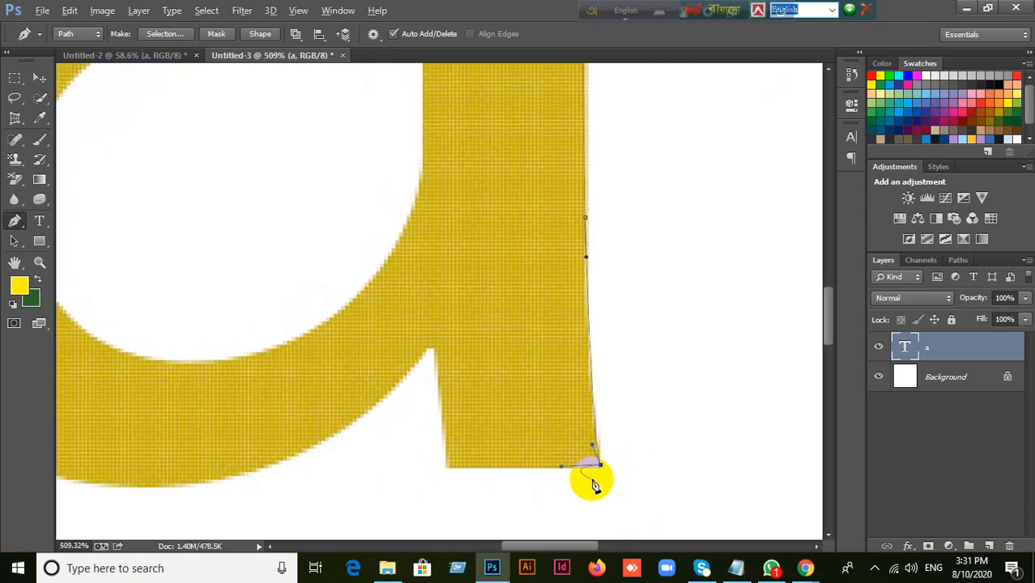
pyautogui.scroll(-1, 592, 484)
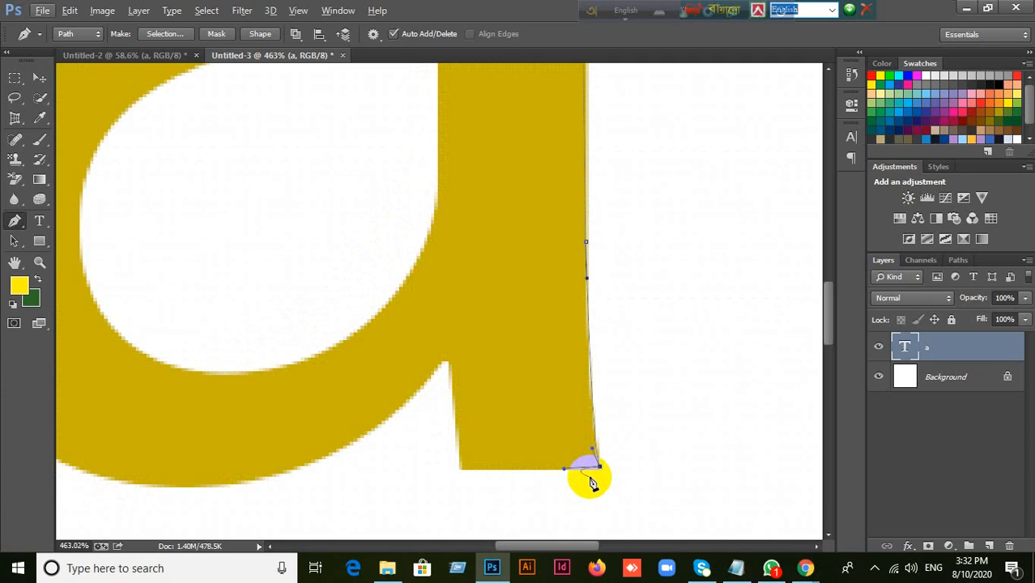
pyautogui.moveTo(592, 483); pyautogui.dragTo(593, 483)
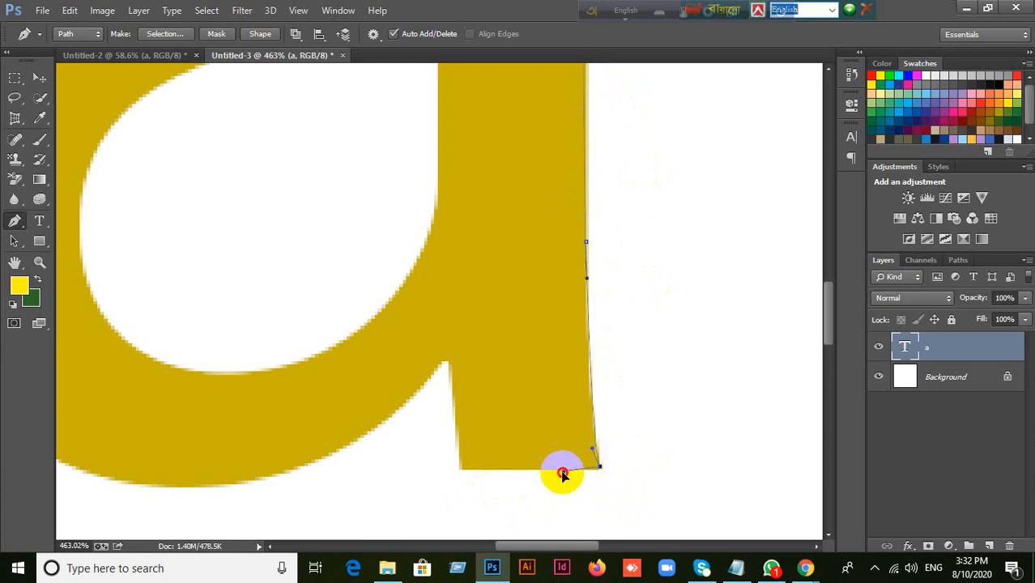
pyautogui.click(562, 473)
pyautogui.moveTo(562, 472); pyautogui.dragTo(561, 469)
pyautogui.hotkey('ctrl', 'z')
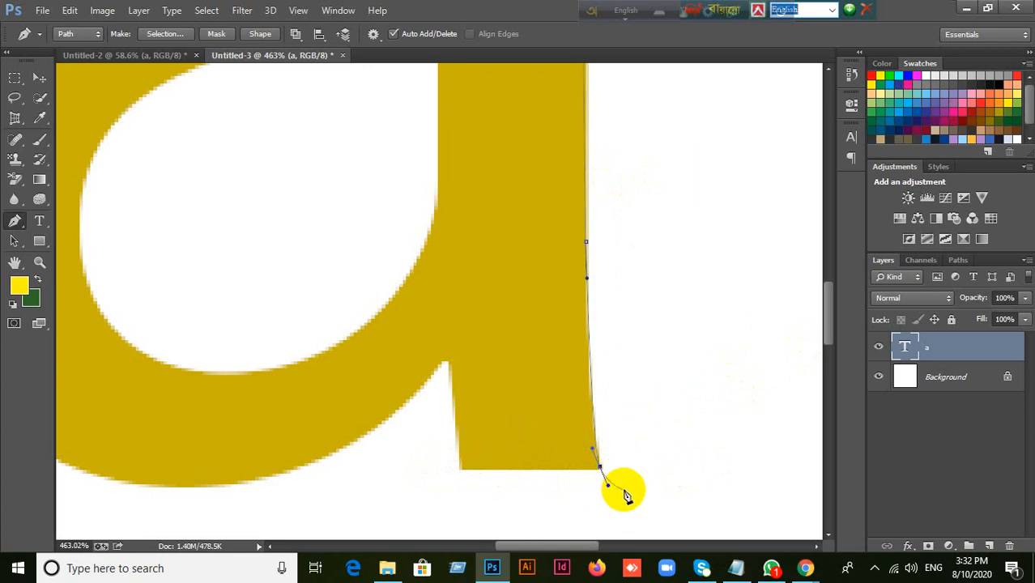
# Redirect the outgoing direction handle at the stem's bottom-right corner inward along the bottom edge, leaving the incoming handle in place.
pyautogui.scroll(1, 626, 495)
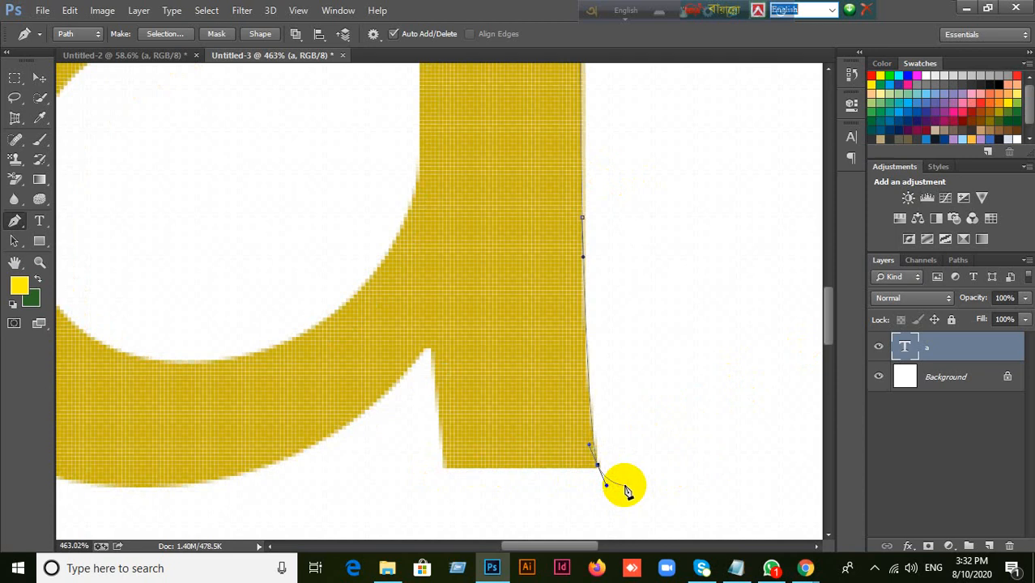
pyautogui.scroll(-1, 626, 492)
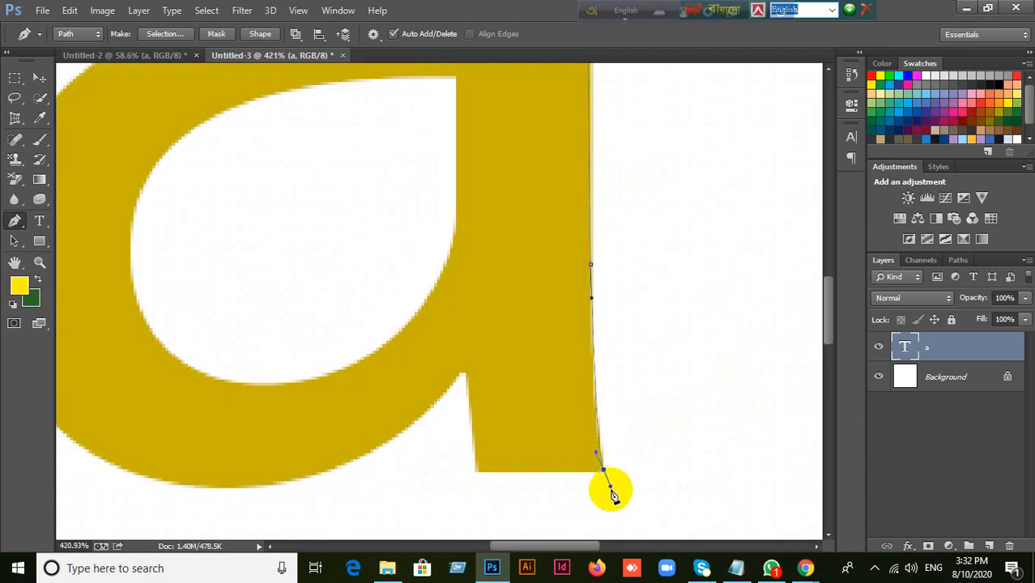
pyautogui.click(570, 476)
pyautogui.moveTo(570, 474); pyautogui.dragTo(565, 472)
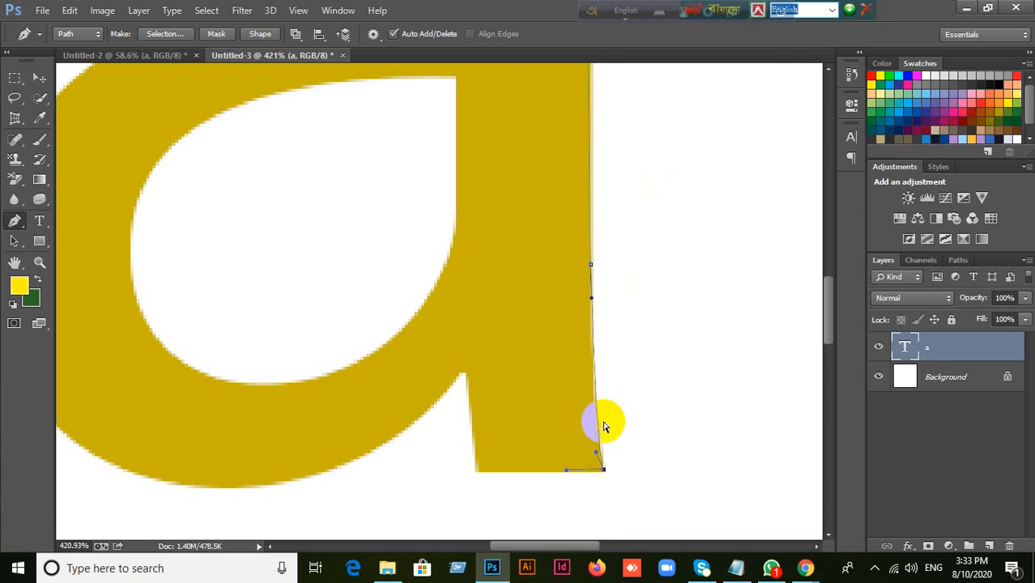
pyautogui.moveTo(603, 469); pyautogui.dragTo(613, 484)
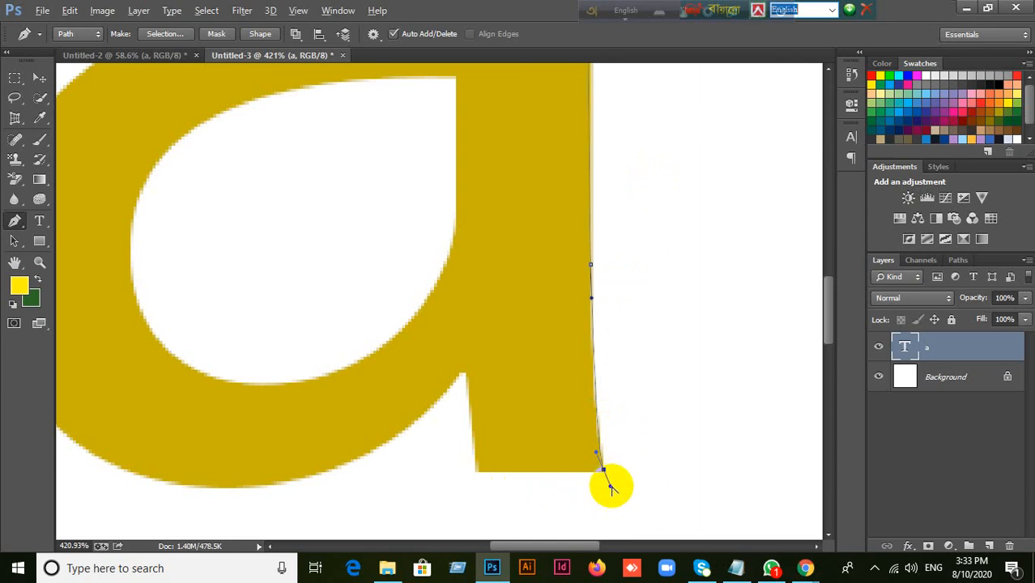
pyautogui.moveTo(610, 486); pyautogui.dragTo(602, 491)
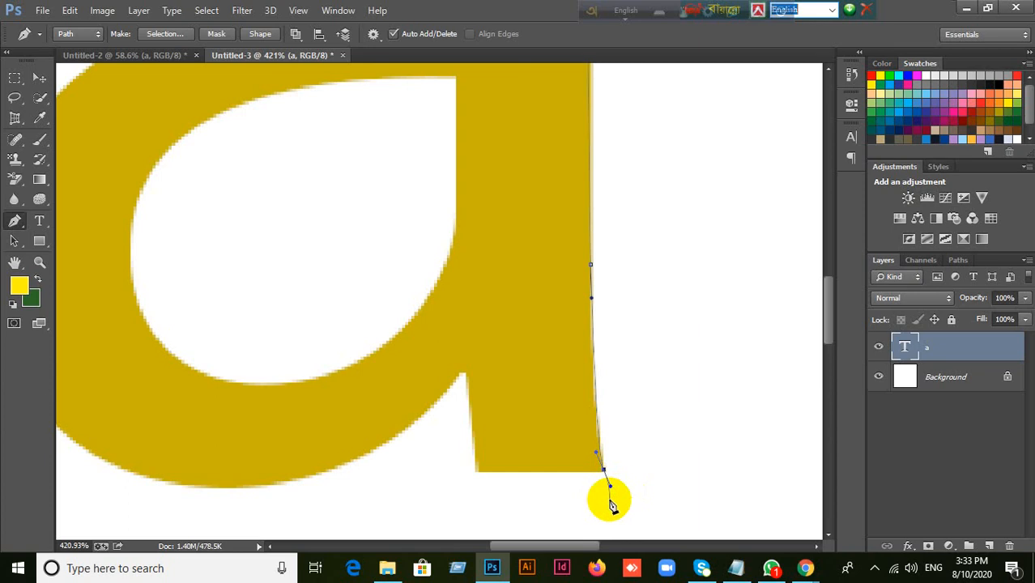
pyautogui.moveTo(611, 486); pyautogui.dragTo(578, 470)
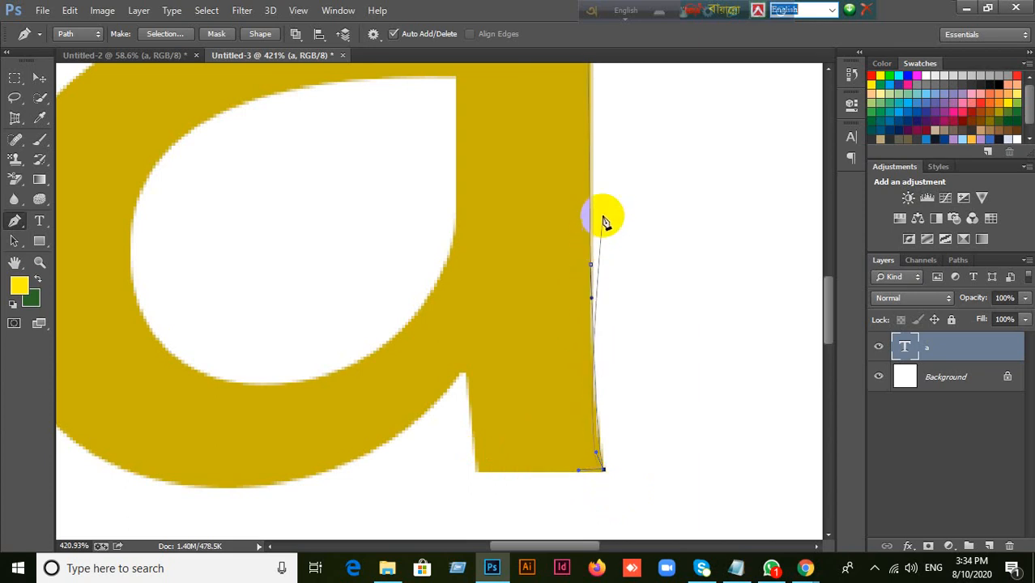
# Extend the path along the stem's bottom edge and place a corner anchor at its bottom-left corner.
pyautogui.moveTo(599, 212); pyautogui.dragTo(621, 413)
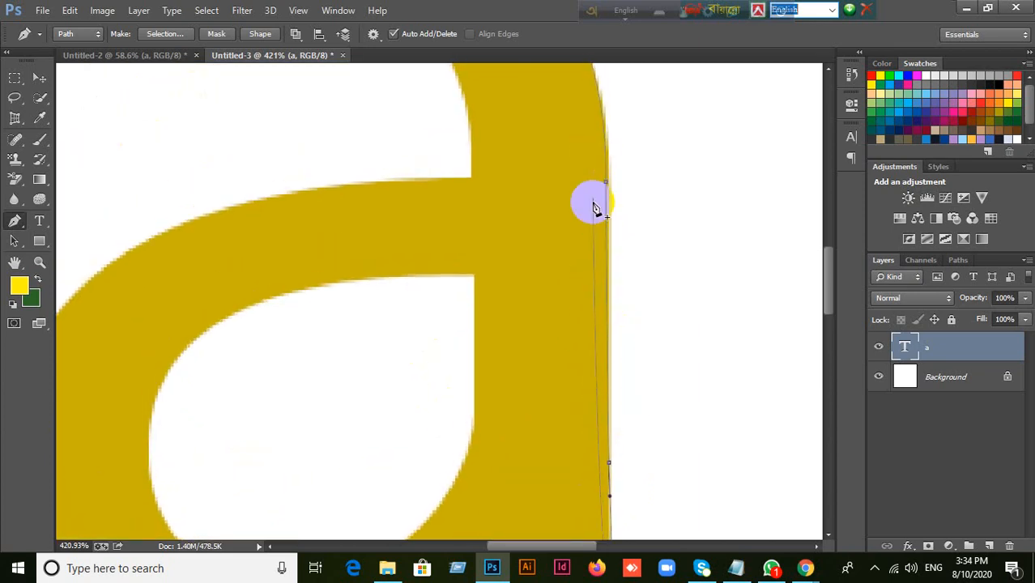
pyautogui.moveTo(638, 187); pyautogui.dragTo(698, 402)
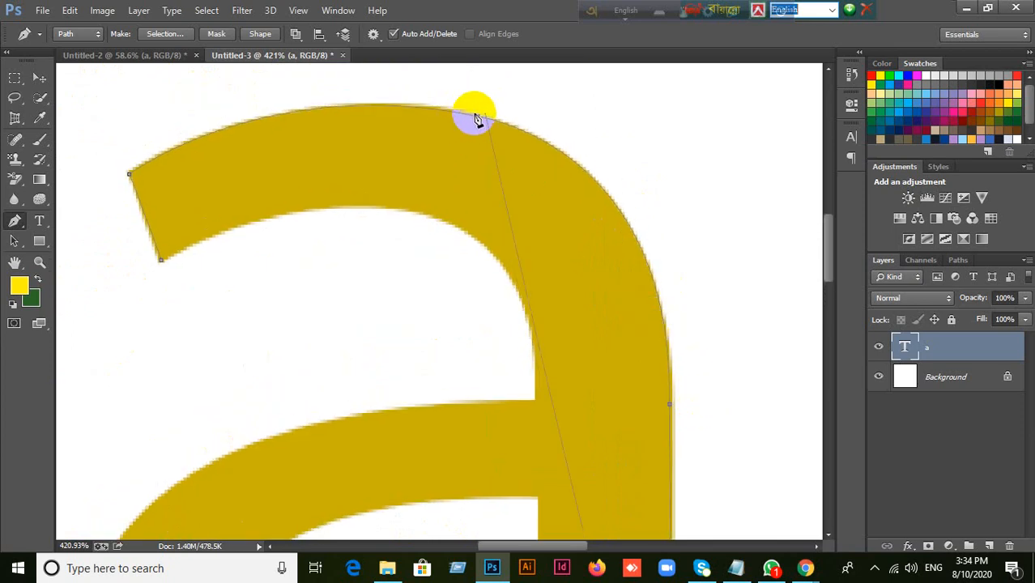
pyautogui.moveTo(573, 166); pyautogui.dragTo(698, 156)
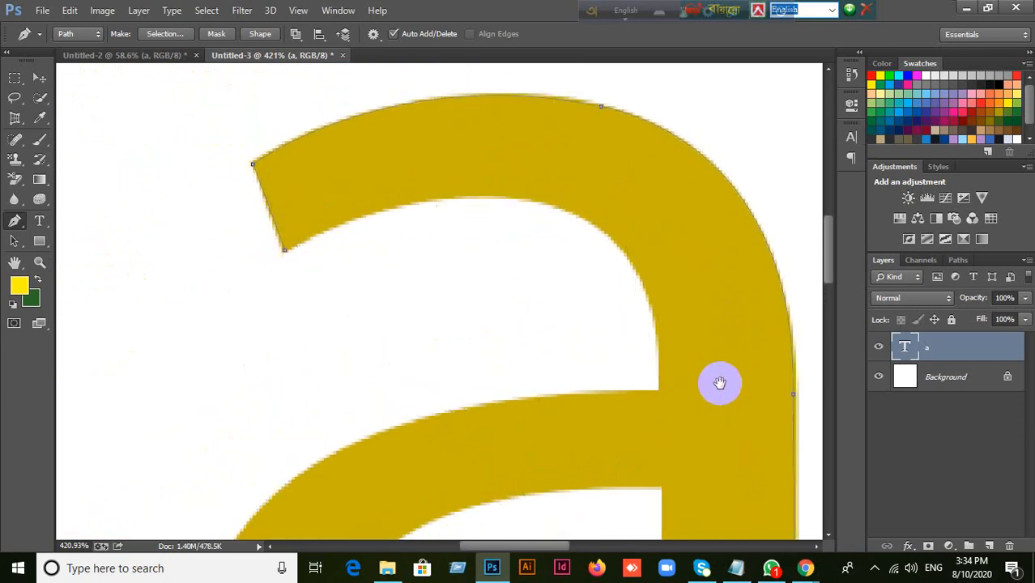
pyautogui.moveTo(718, 381); pyautogui.dragTo(640, 108)
pyautogui.moveTo(680, 442); pyautogui.dragTo(655, 259)
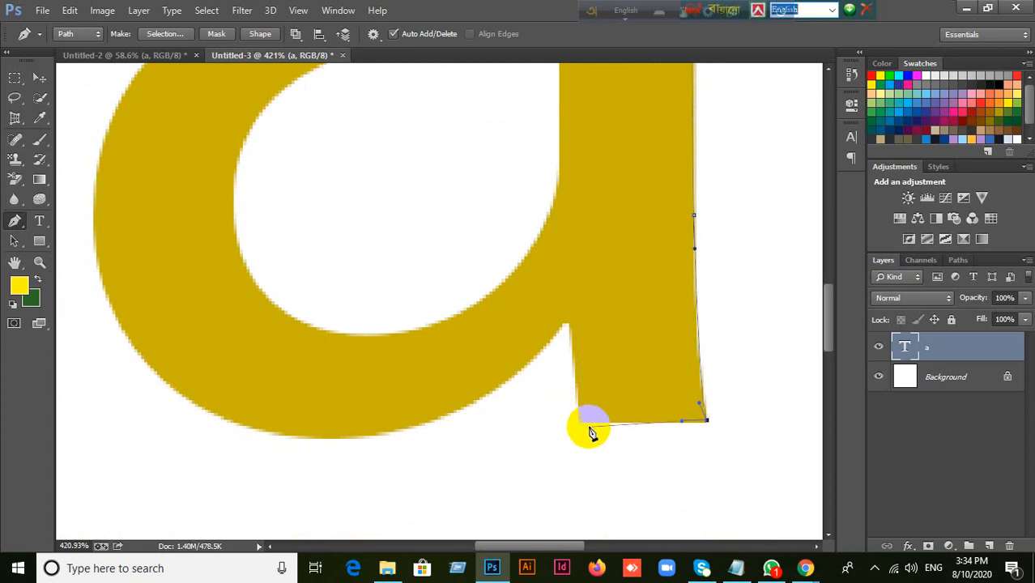
pyautogui.scroll(3, 590, 429)
pyautogui.scroll(-2, 590, 434)
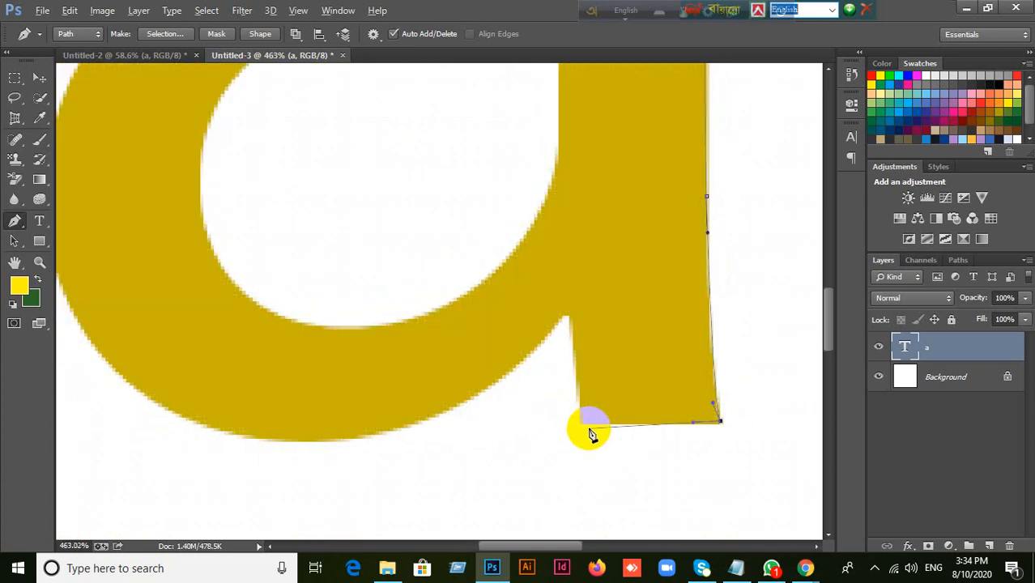
pyautogui.scroll(1, 613, 453)
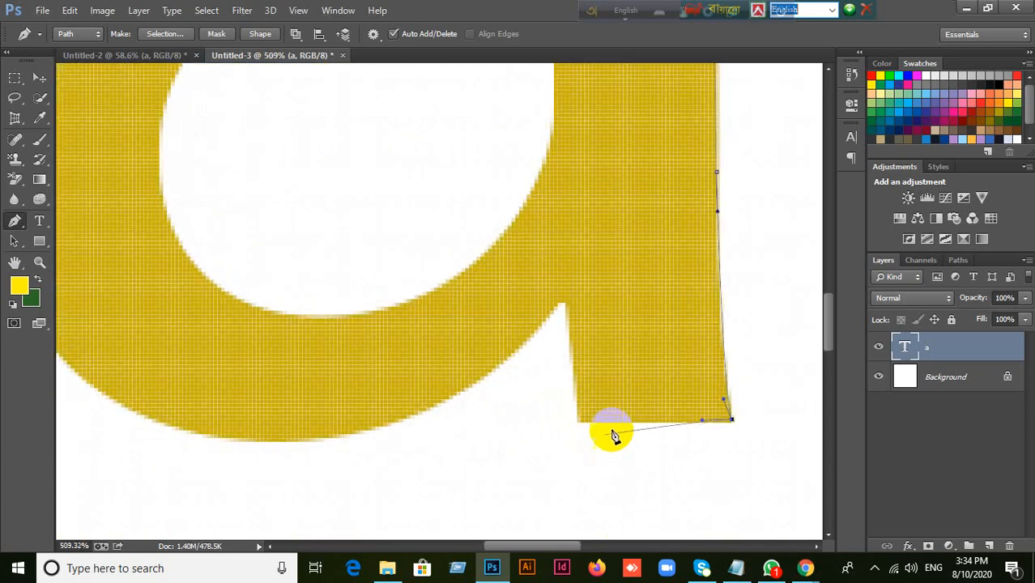
pyautogui.scroll(-1, 583, 423)
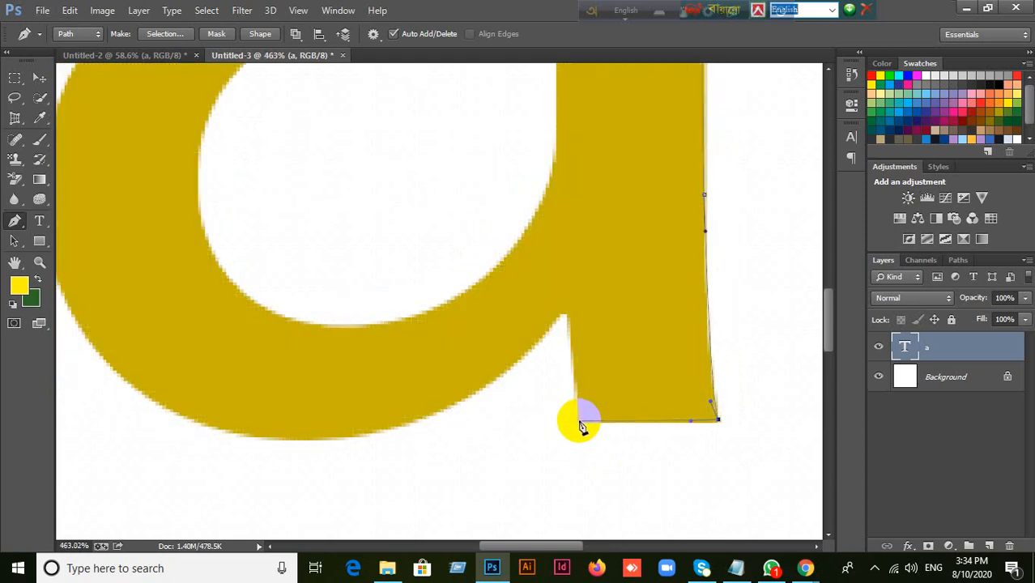
pyautogui.click(579, 421)
pyautogui.click(580, 421)
# Extend the path up the stem foot's left edge and curve it around the notch onto the bowl's outer edge.
pyautogui.scroll(1, 570, 340)
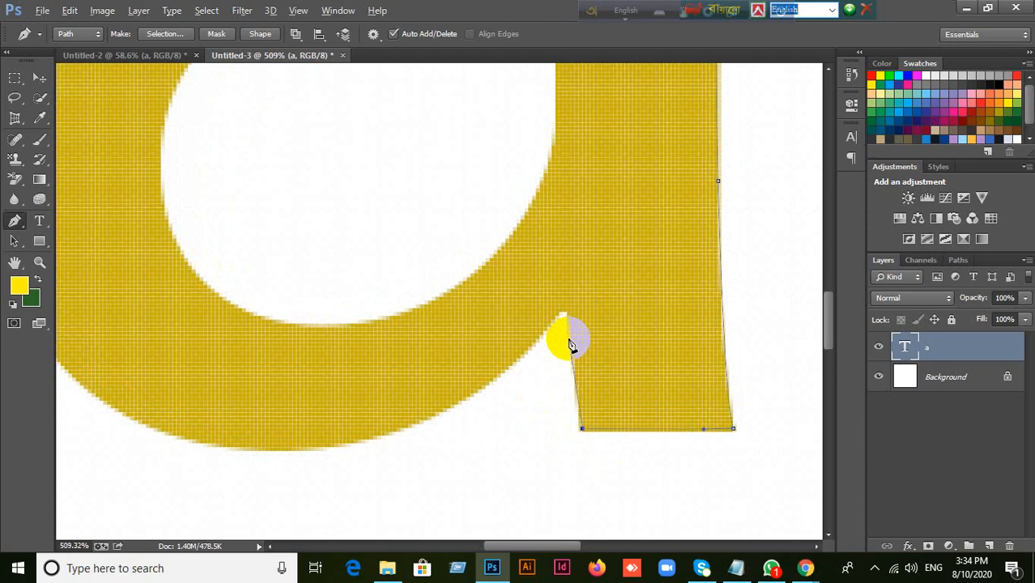
pyautogui.scroll(-1, 570, 339)
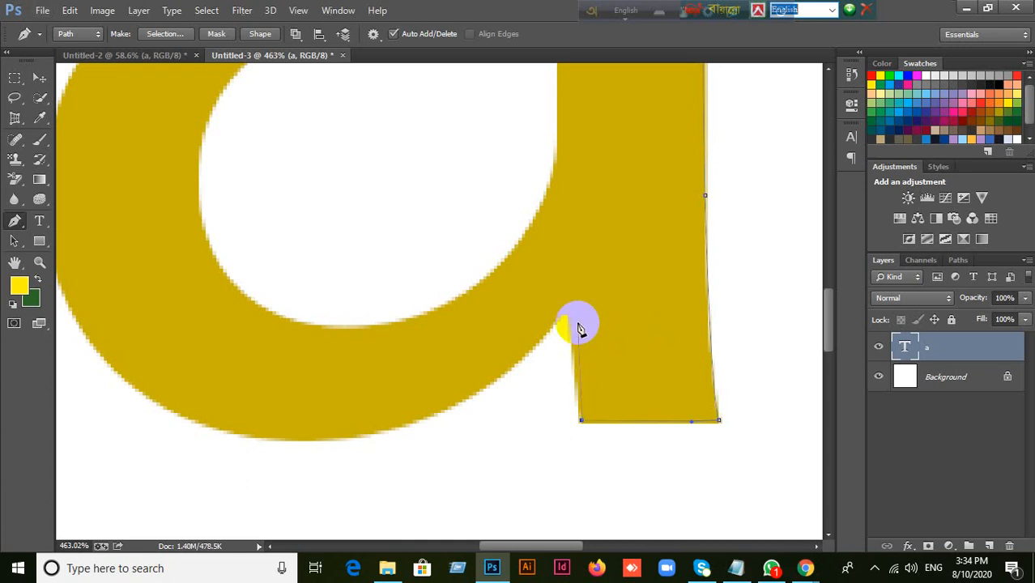
pyautogui.click(569, 322)
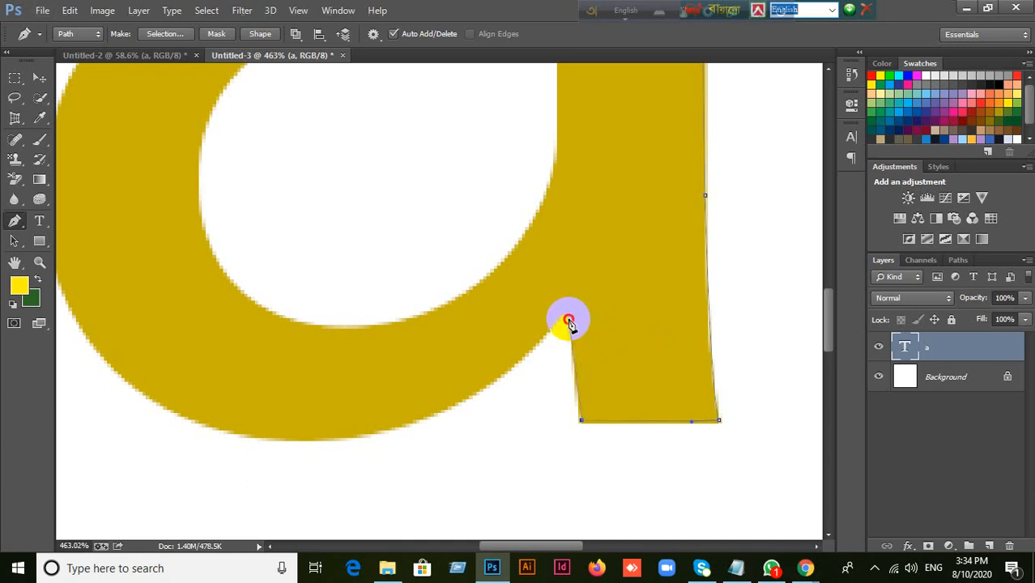
pyautogui.moveTo(569, 319); pyautogui.dragTo(548, 330)
pyautogui.scroll(1, 548, 330)
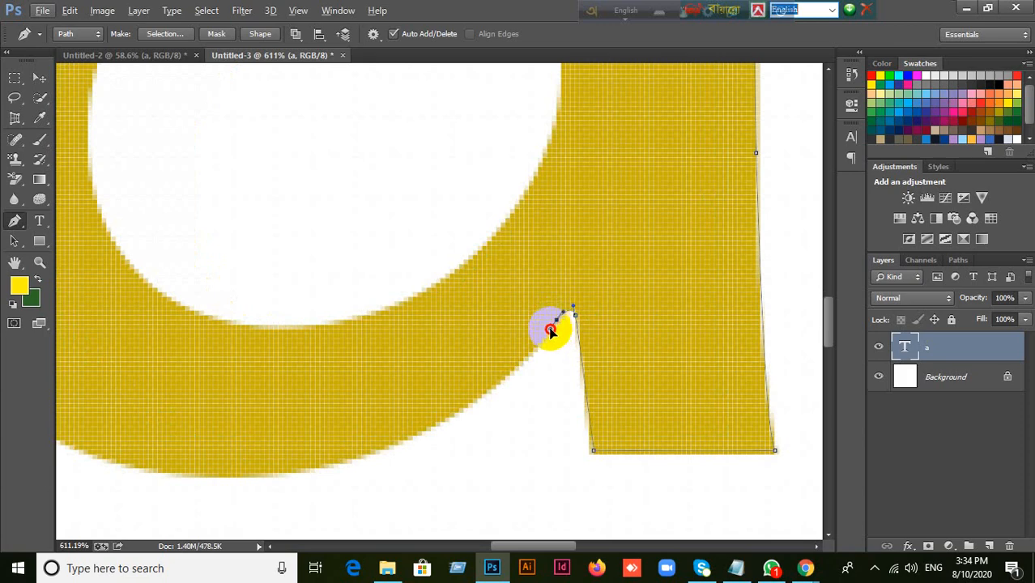
pyautogui.scroll(-1, 549, 332)
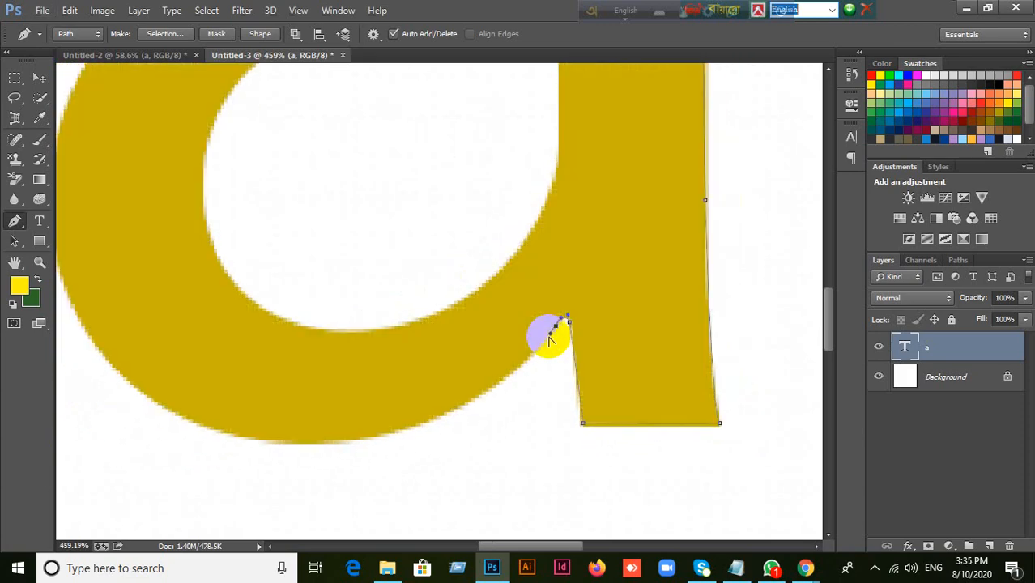
# Trace the bowl's underside from the notch to its bottom with one curved segment, using a short outgoing and a long incoming direction handle.
pyautogui.moveTo(522, 370); pyautogui.dragTo(620, 339)
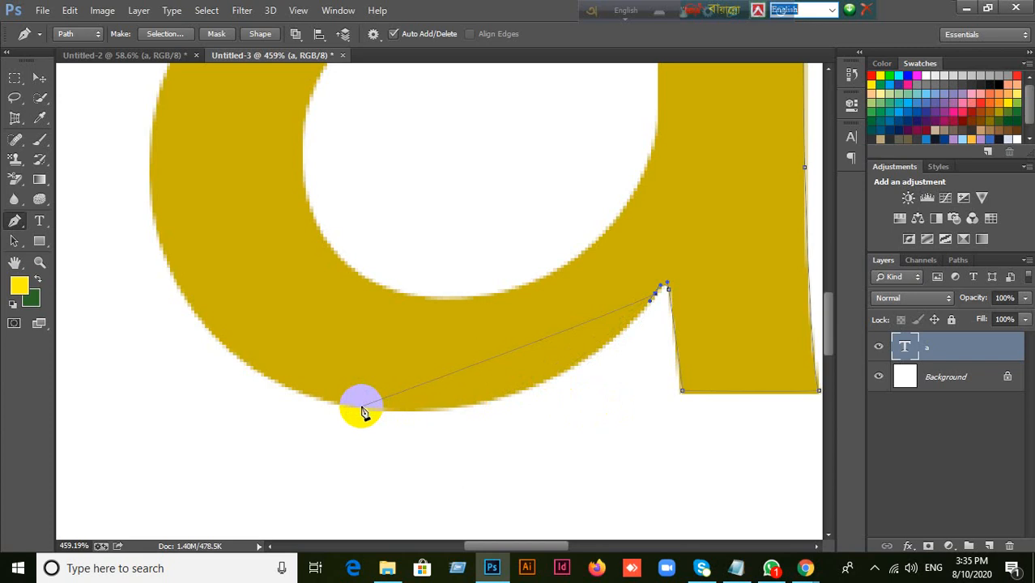
pyautogui.moveTo(362, 408); pyautogui.dragTo(355, 411)
pyautogui.hotkey('ctrl', 'z')
pyautogui.scroll(1, 364, 420)
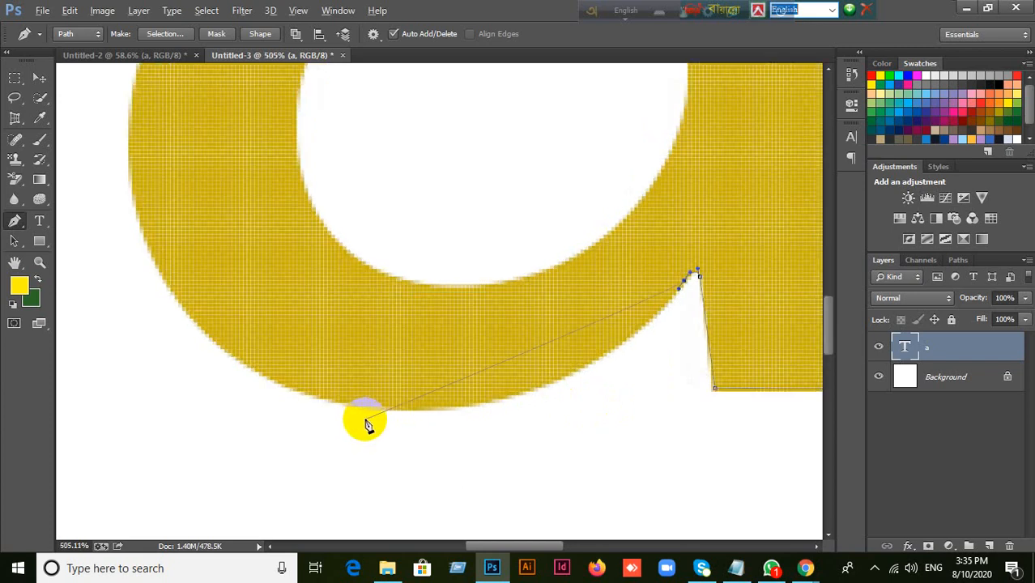
pyautogui.scroll(2, 366, 423)
pyautogui.scroll(-2, 365, 422)
pyautogui.scroll(4, 364, 417)
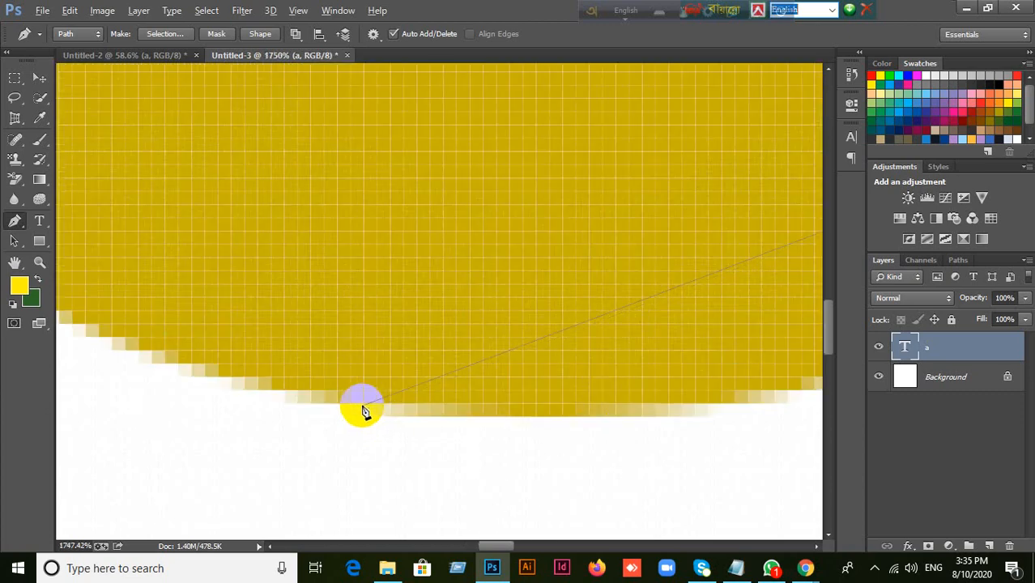
pyautogui.scroll(-4, 364, 411)
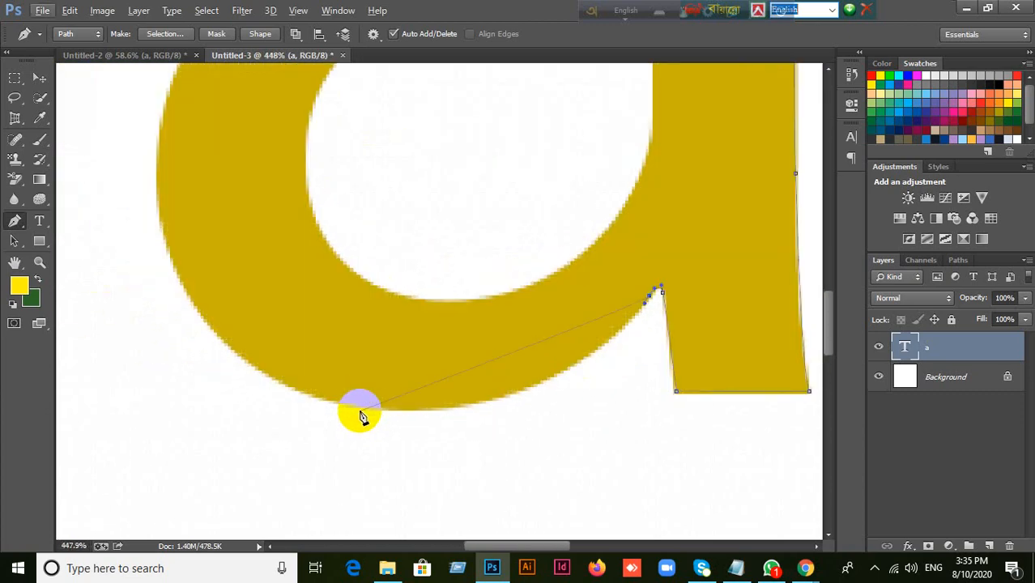
pyautogui.moveTo(362, 407); pyautogui.dragTo(354, 406)
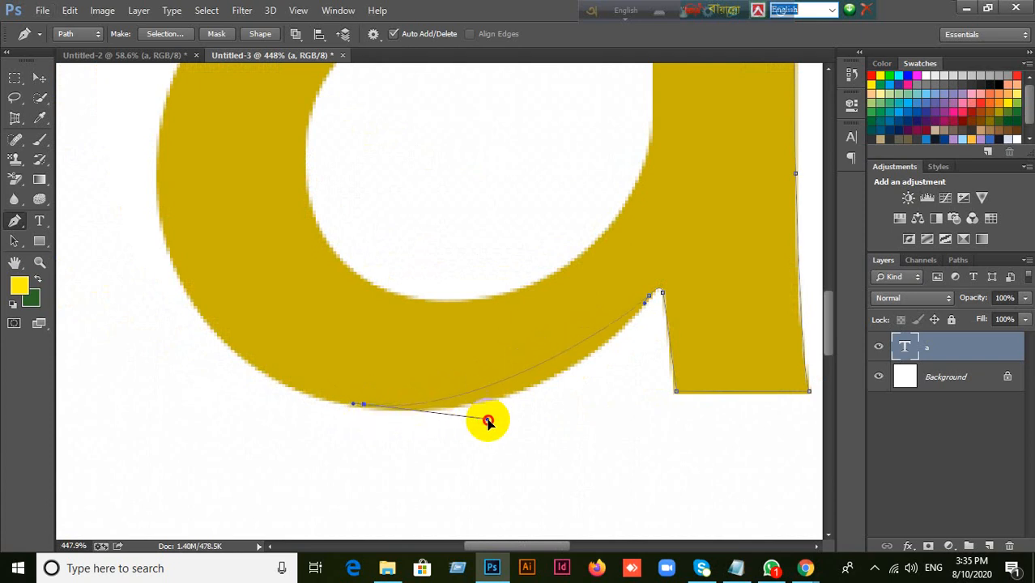
pyautogui.moveTo(555, 427); pyautogui.dragTo(559, 421)
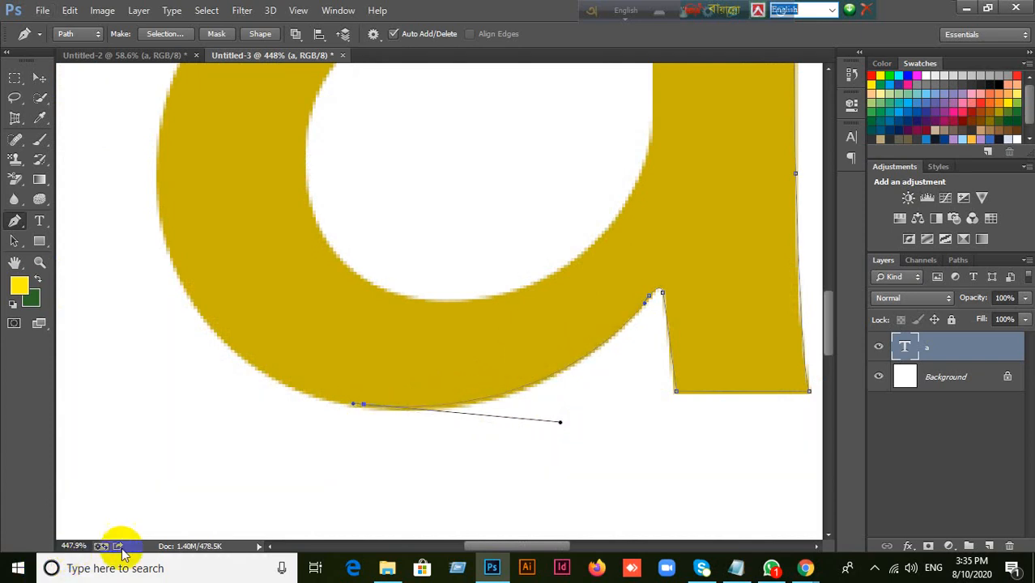
pyautogui.scroll(3, 330, 506)
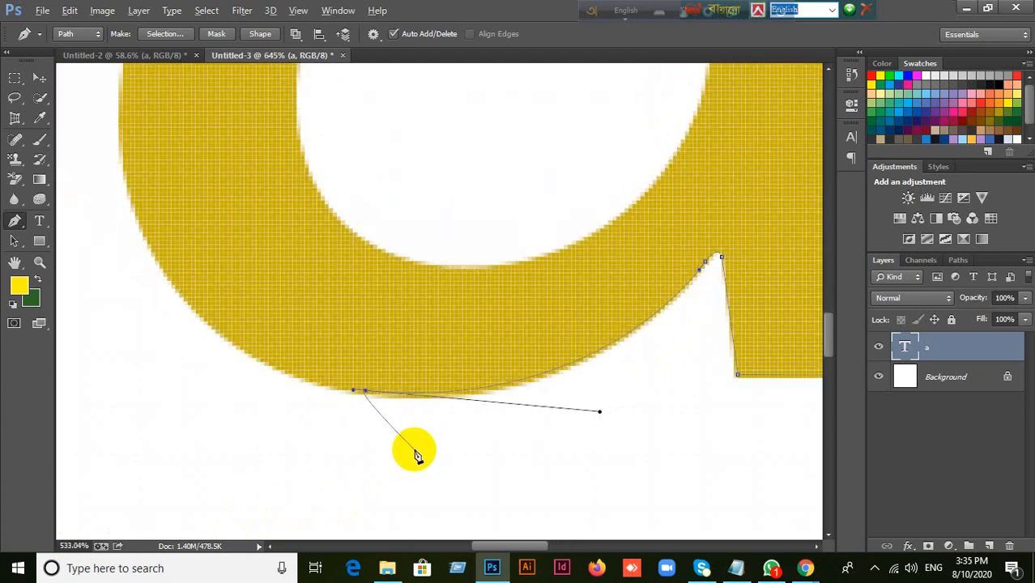
# Undo the bowl's underside curve and redraw it to the bowl's bottom with a short outgoing and a long incoming direction handle.
pyautogui.hotkey('ctrl', 'z')
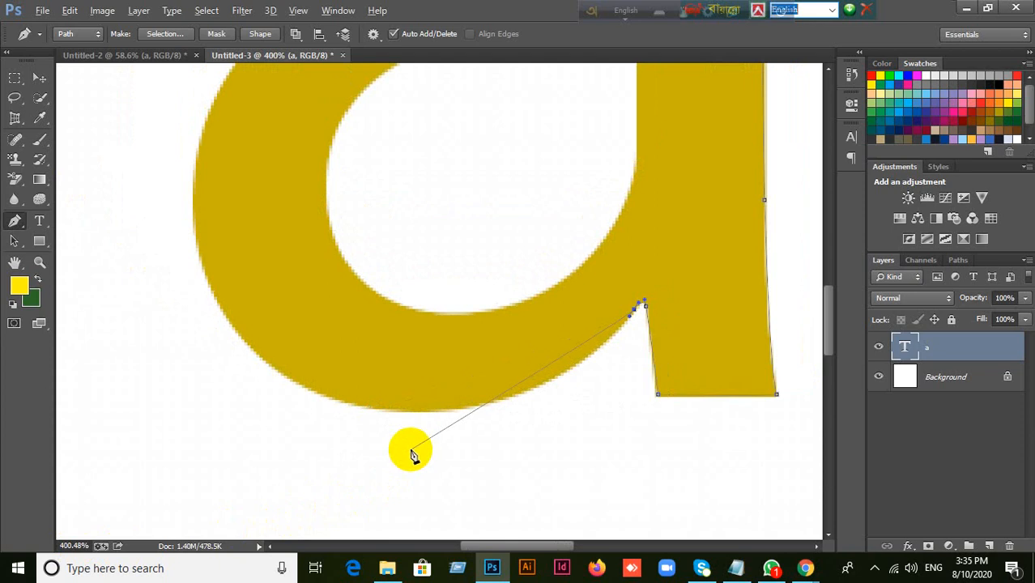
pyautogui.scroll(2, 415, 451)
pyautogui.scroll(1, 426, 432)
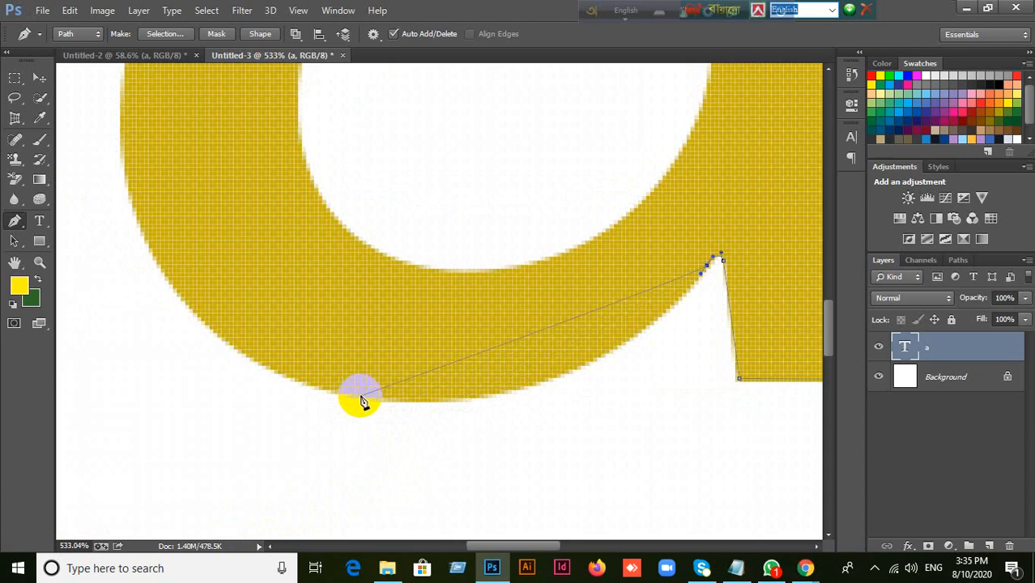
pyautogui.click(358, 396)
pyautogui.moveTo(353, 396); pyautogui.dragTo(587, 429)
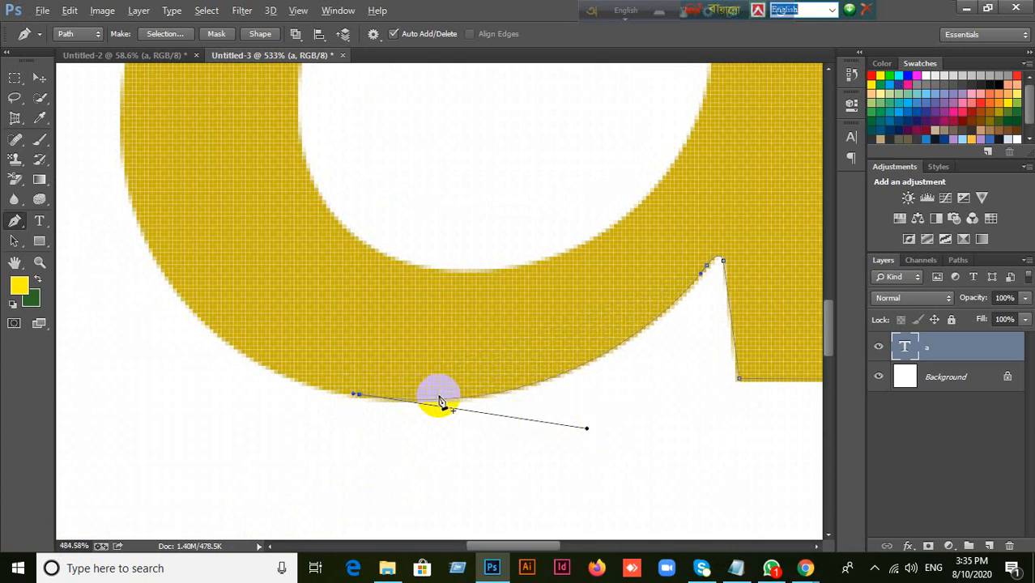
# Trace the bowl's lower-left outer edge up to its leftmost point, using a short upward outgoing handle and a long downward incoming handle.
pyautogui.scroll(-2, 439, 401)
pyautogui.moveTo(333, 303); pyautogui.dragTo(380, 377)
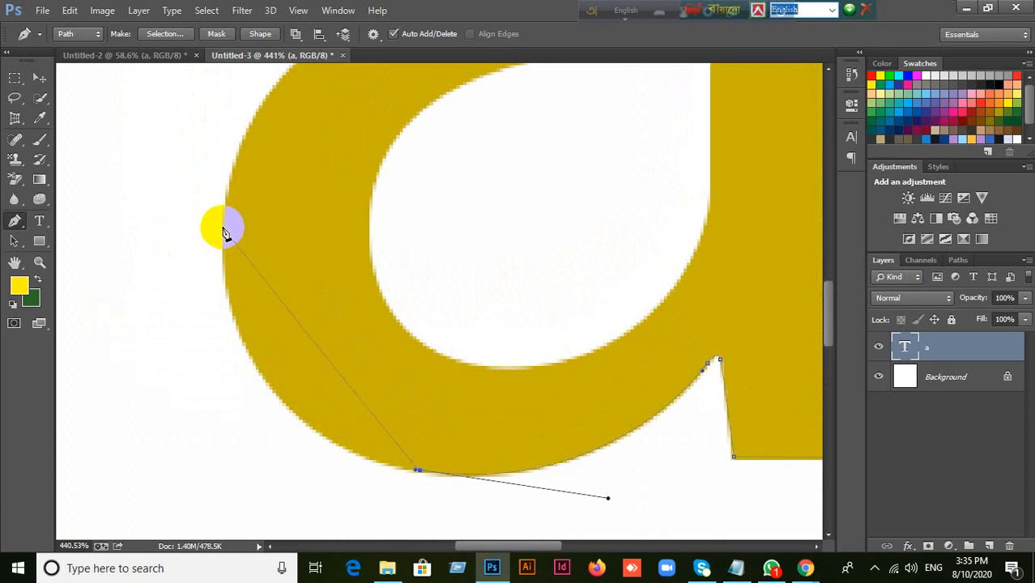
pyautogui.moveTo(224, 228); pyautogui.dragTo(224, 215)
pyautogui.hotkey('ctrl', 'z')
pyautogui.moveTo(225, 225); pyautogui.dragTo(225, 451)
pyautogui.hotkey('ctrl', 'z')
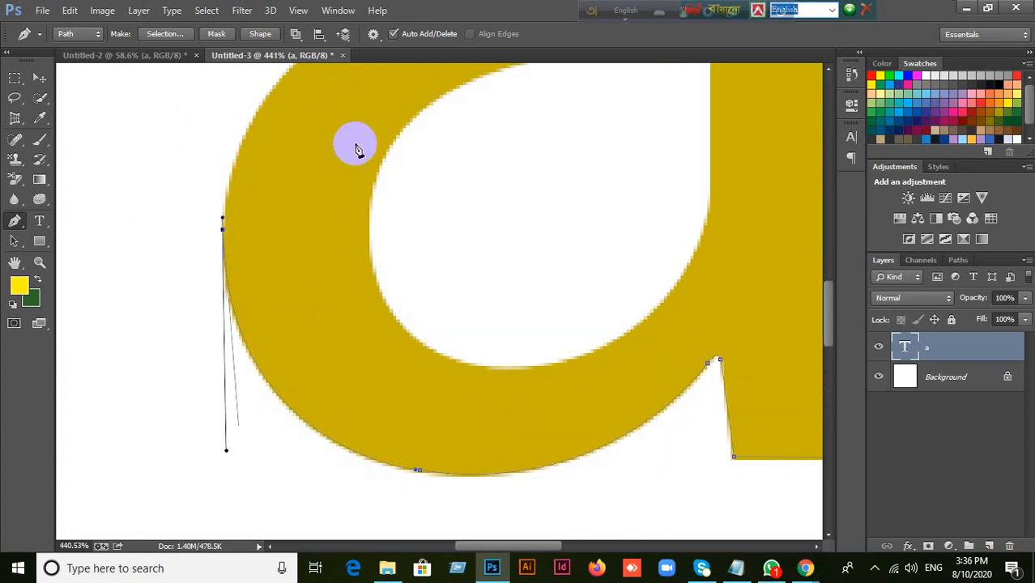
# Continue the path around the bowl's upper-left outer edge to its top with a short outgoing and a long incoming direction handle.
pyautogui.moveTo(358, 143); pyautogui.dragTo(299, 310)
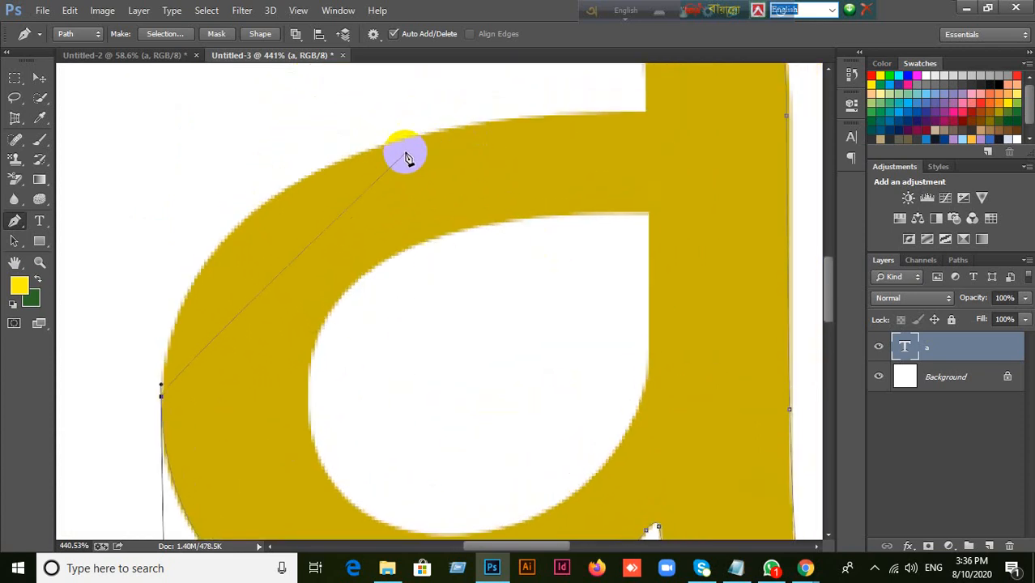
pyautogui.moveTo(404, 142); pyautogui.dragTo(172, 198)
pyautogui.hotkey('ctrl', 'z')
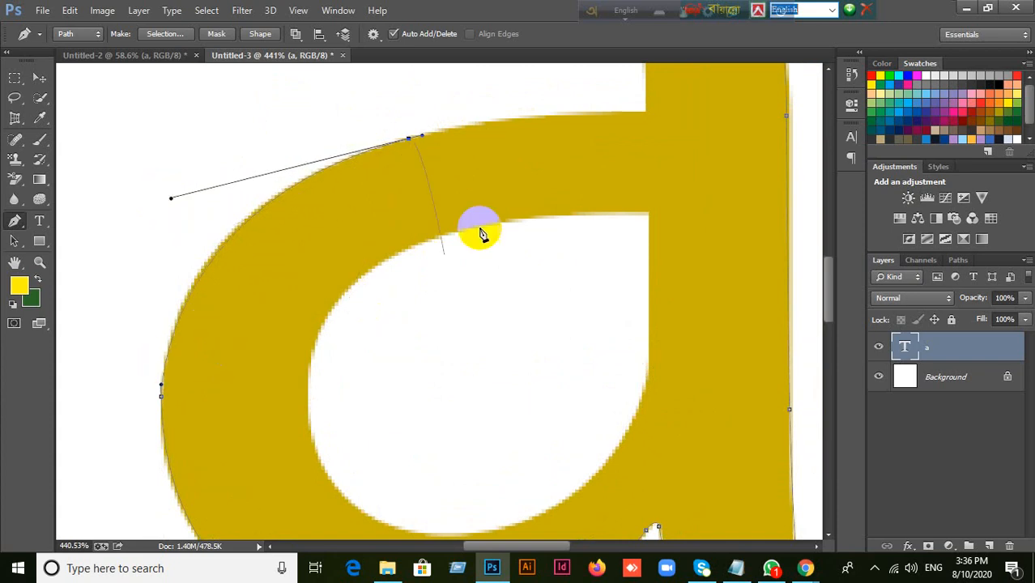
# Extend the path along the bowl's top edge to the inner corner where it meets the stem, curving the segment with the incoming handle.
pyautogui.moveTo(574, 162); pyautogui.dragTo(521, 264)
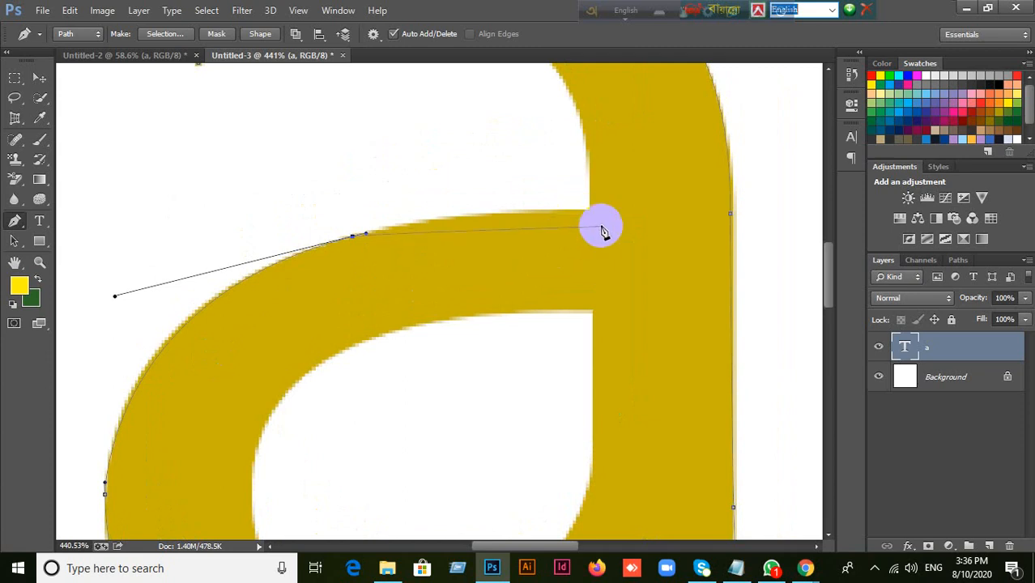
pyautogui.scroll(1, 593, 217)
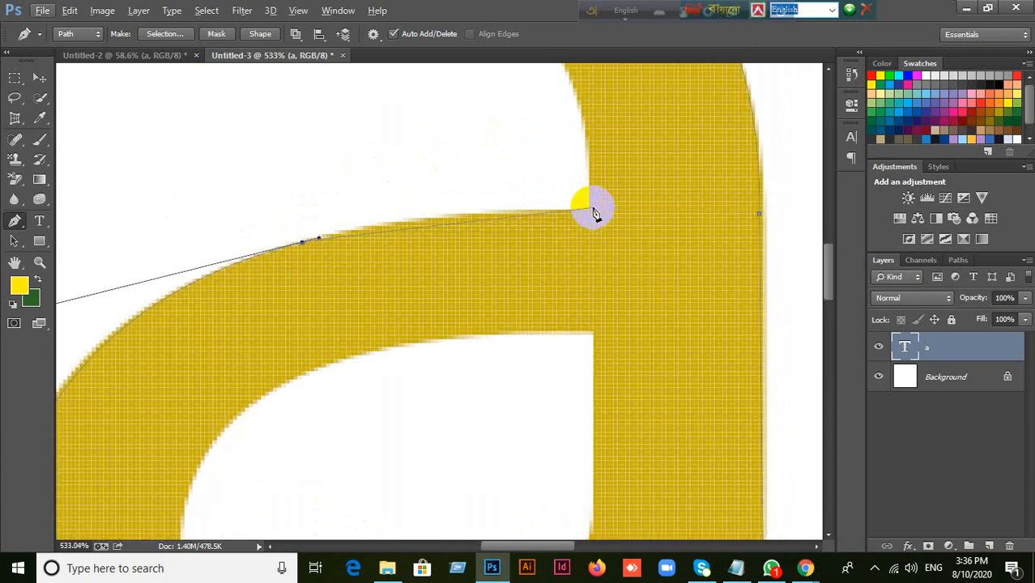
pyautogui.moveTo(593, 212); pyautogui.dragTo(414, 215)
pyautogui.scroll(-1, 683, 245)
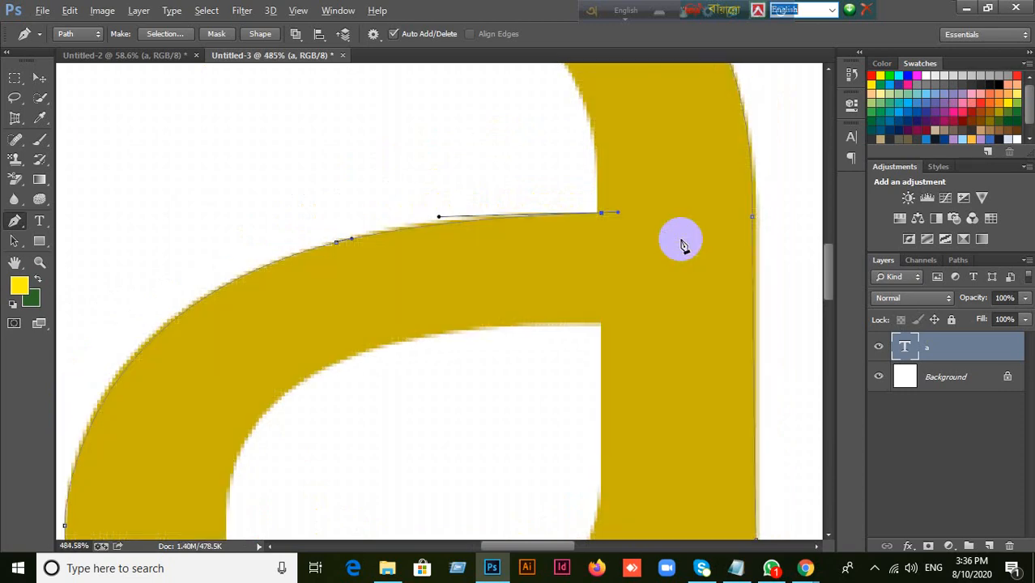
# Redirect the outgoing direction handle at the bowl and stem junction upward along the stem's inner edge, leaving the incoming handle in place.
pyautogui.scroll(1, 656, 243)
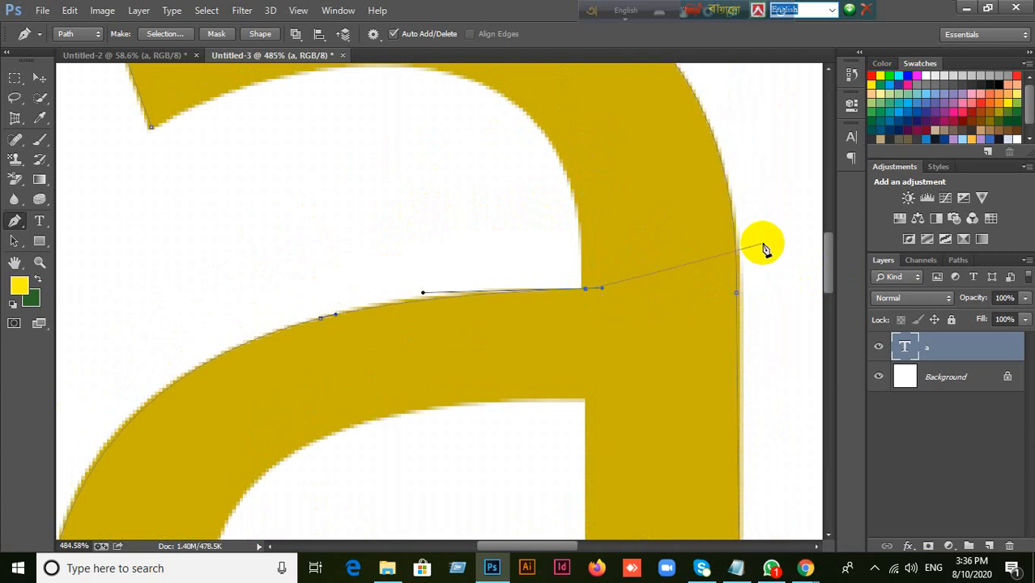
pyautogui.click(565, 176)
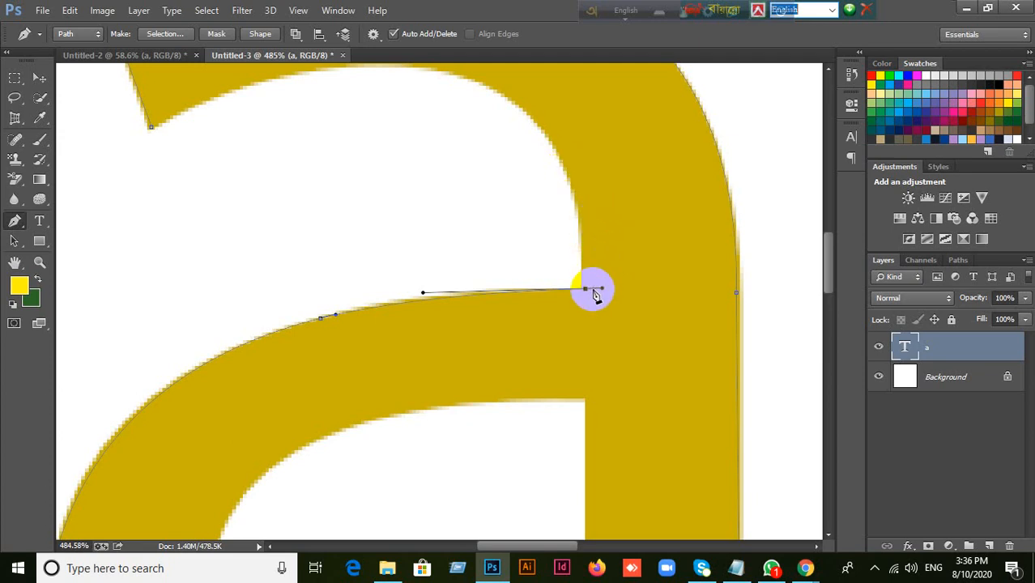
pyautogui.scroll(1, 620, 300)
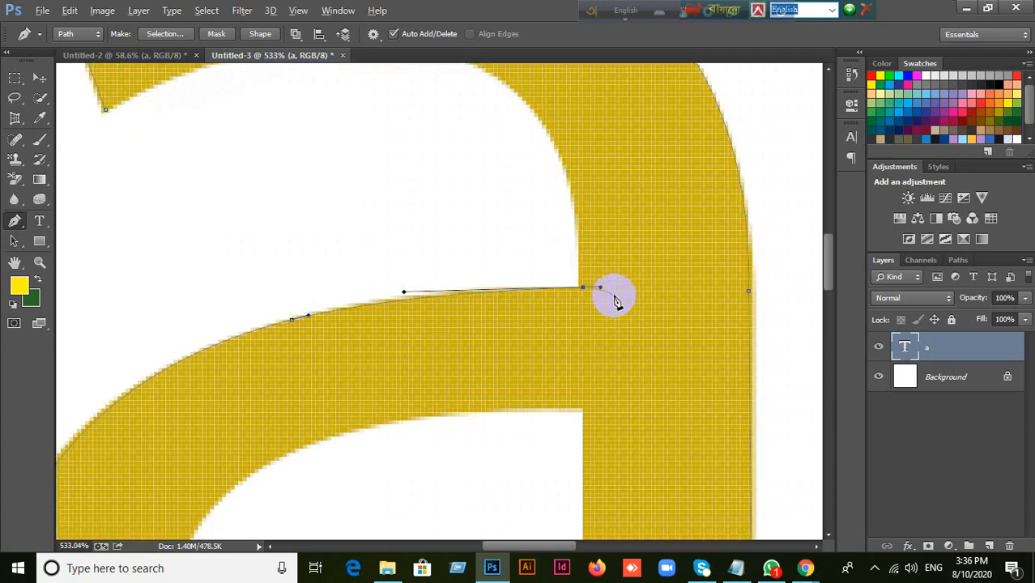
pyautogui.scroll(-1, 616, 300)
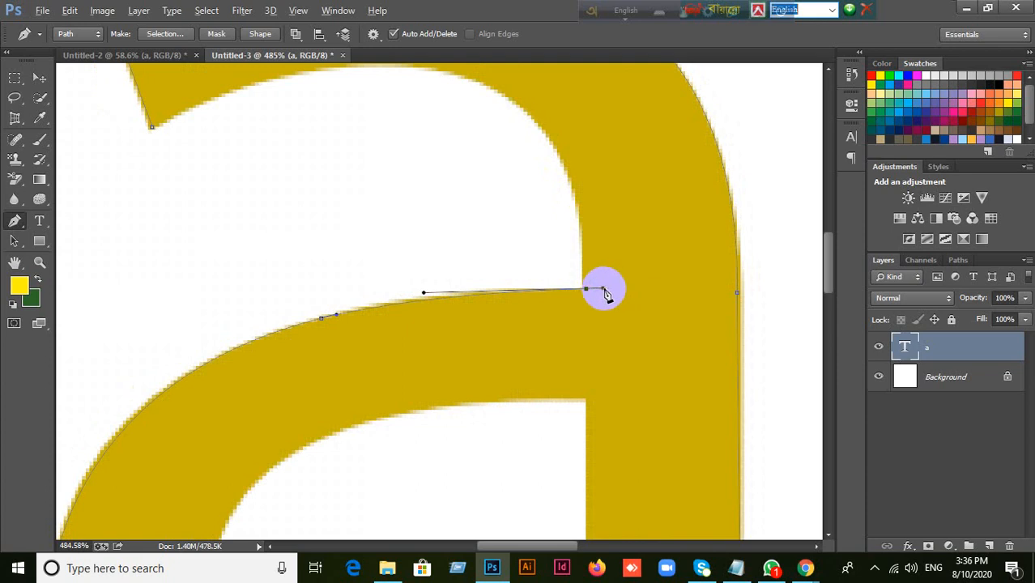
pyautogui.moveTo(603, 291); pyautogui.dragTo(586, 273)
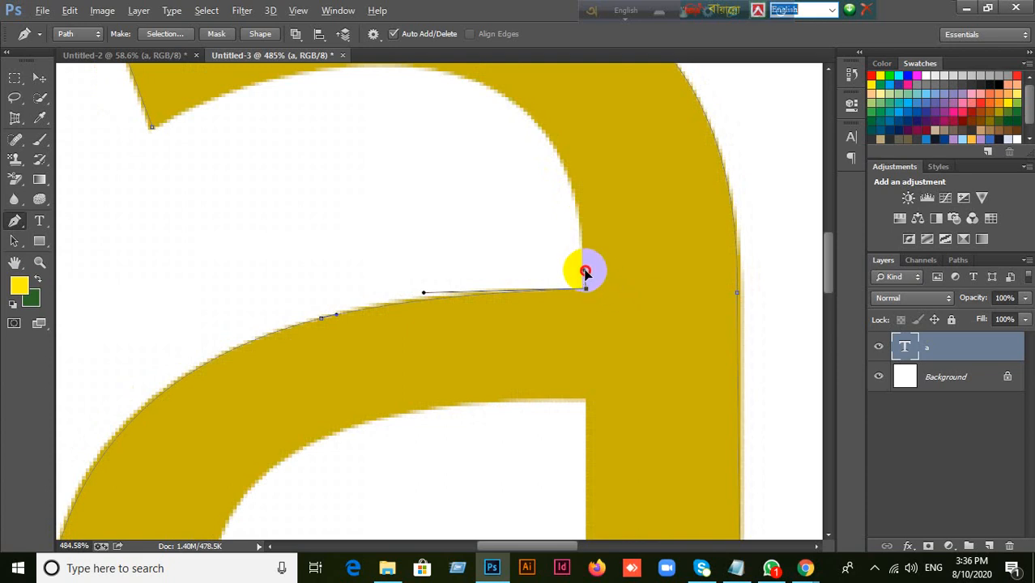
pyautogui.scroll(1, 586, 274)
pyautogui.scroll(-1, 585, 274)
pyautogui.scroll(1, 585, 273)
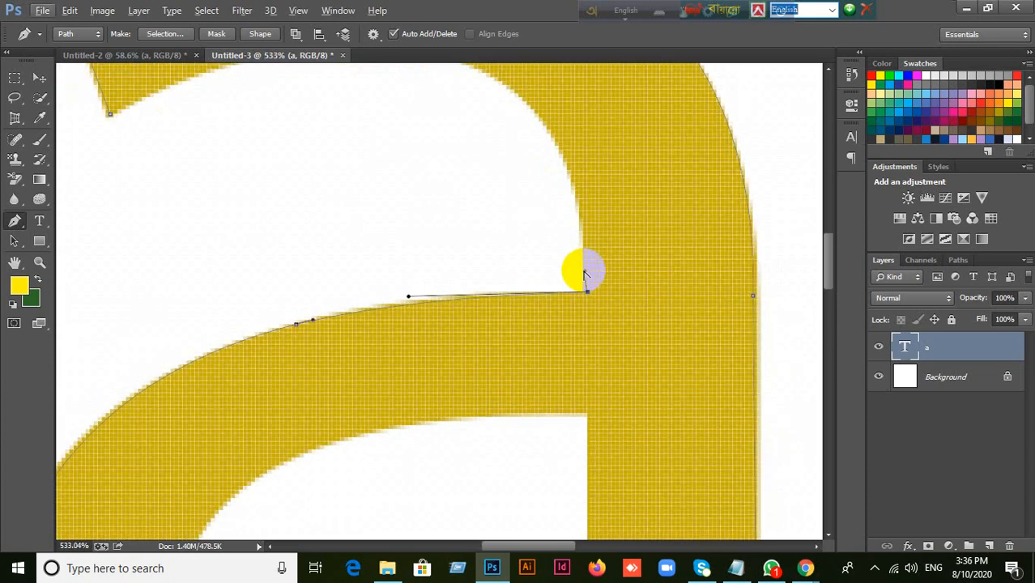
pyautogui.scroll(-1, 598, 252)
# Trace the inner curve from the bowl and stem junction up to the highest point beneath the top arm with a long incoming handle.
pyautogui.moveTo(596, 233); pyautogui.dragTo(690, 293)
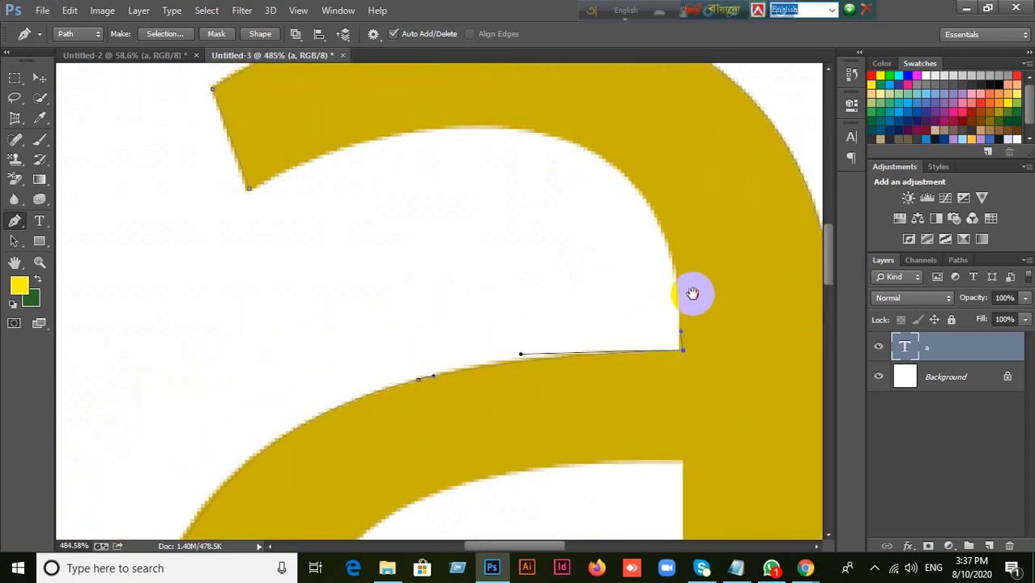
pyautogui.click(522, 133)
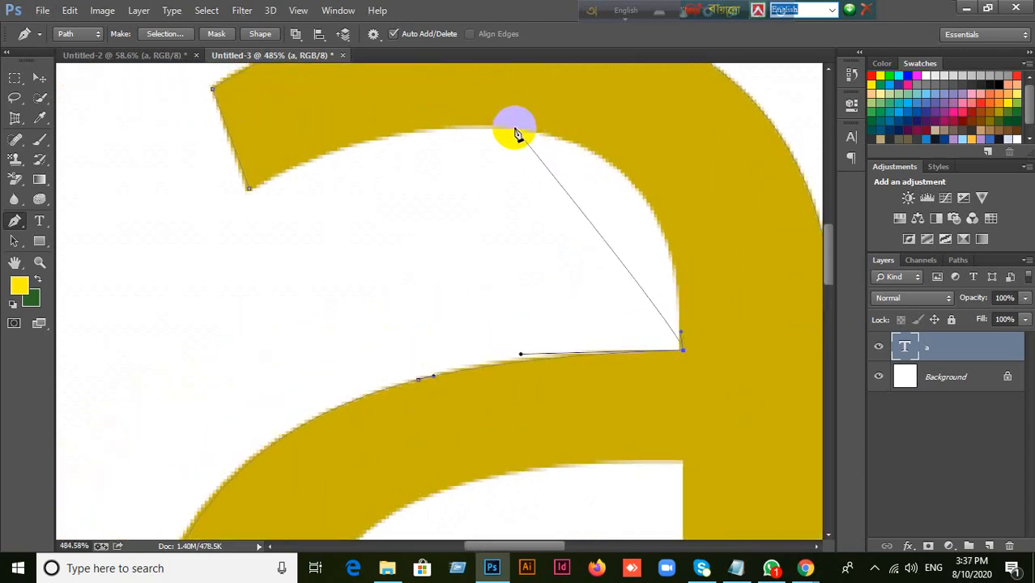
pyautogui.moveTo(516, 130); pyautogui.dragTo(702, 151)
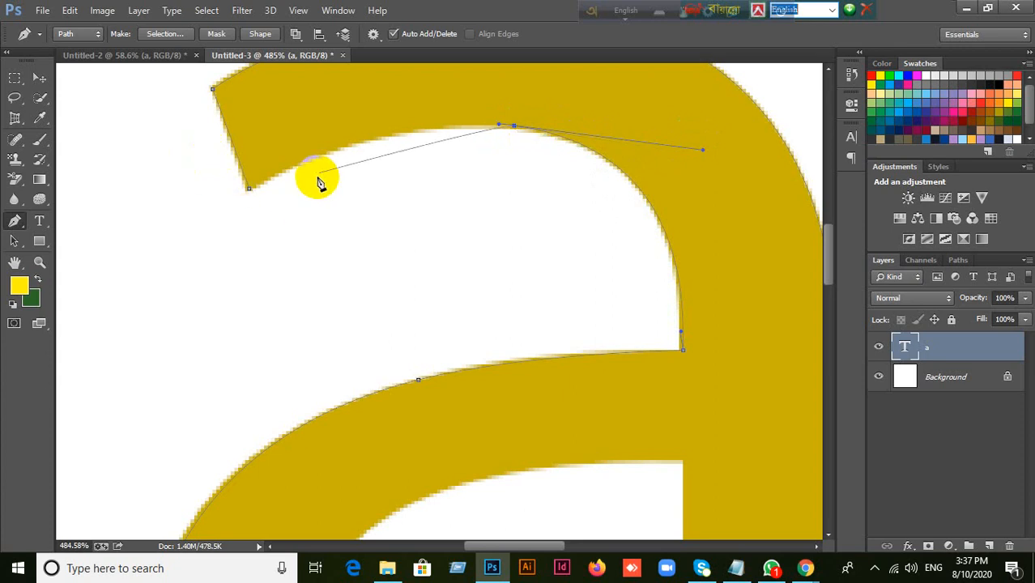
pyautogui.click(253, 188)
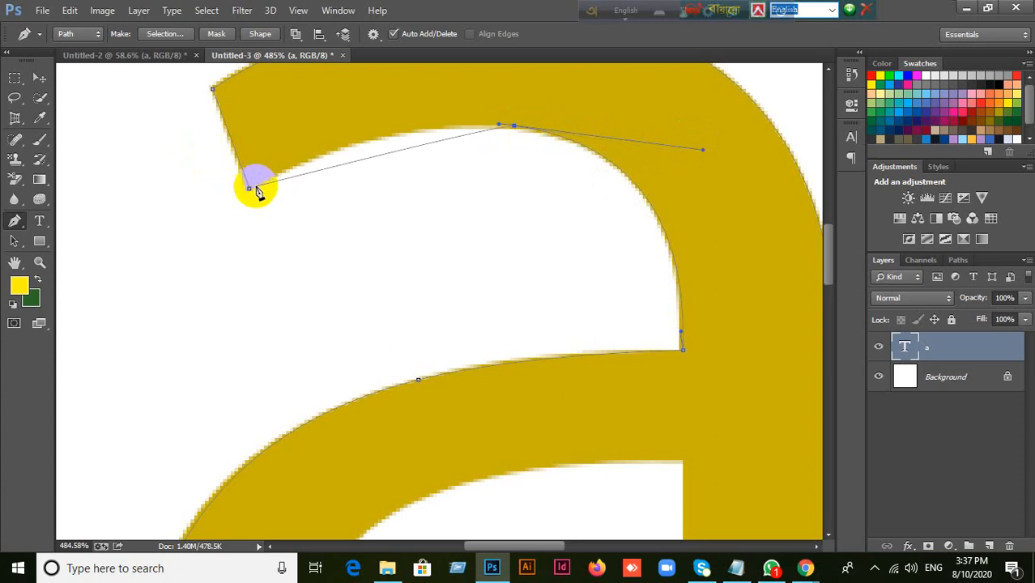
pyautogui.moveTo(257, 191)
pyautogui.mouseDown()
pyautogui.moveTo(249, 185)
pyautogui.moveTo(264, 181)
pyautogui.mouseUp()
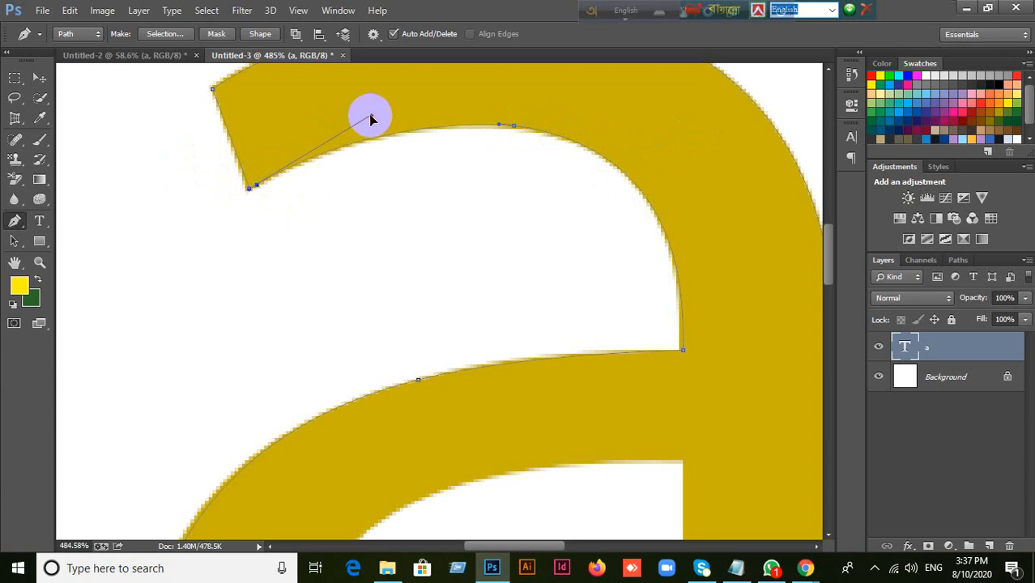
pyautogui.moveTo(251, 186)
pyautogui.mouseDown()
pyautogui.moveTo(81, 196)
pyautogui.moveTo(231, 189)
pyautogui.moveTo(259, 203)
pyautogui.mouseUp()
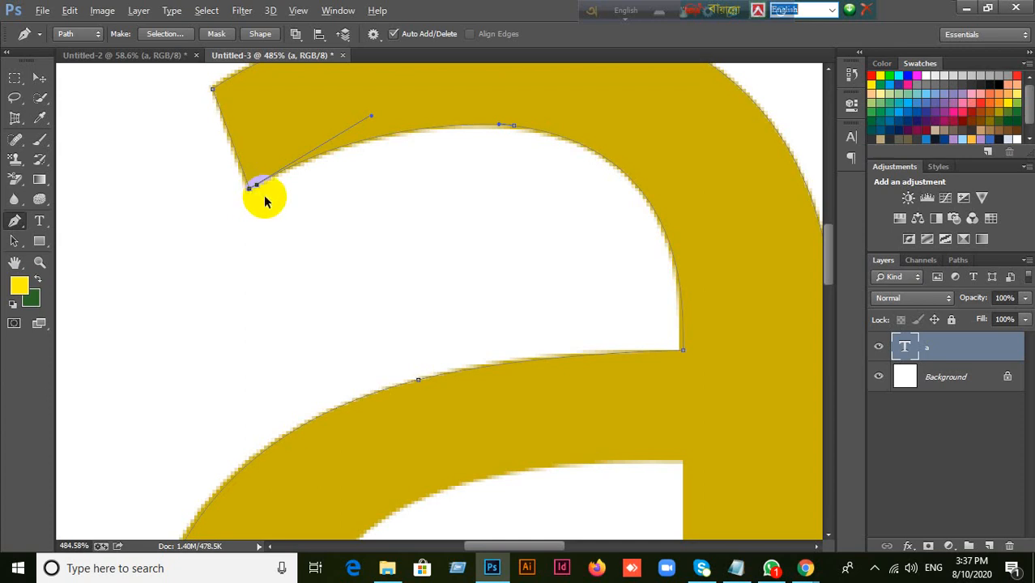
pyautogui.moveTo(259, 194); pyautogui.dragTo(265, 197)
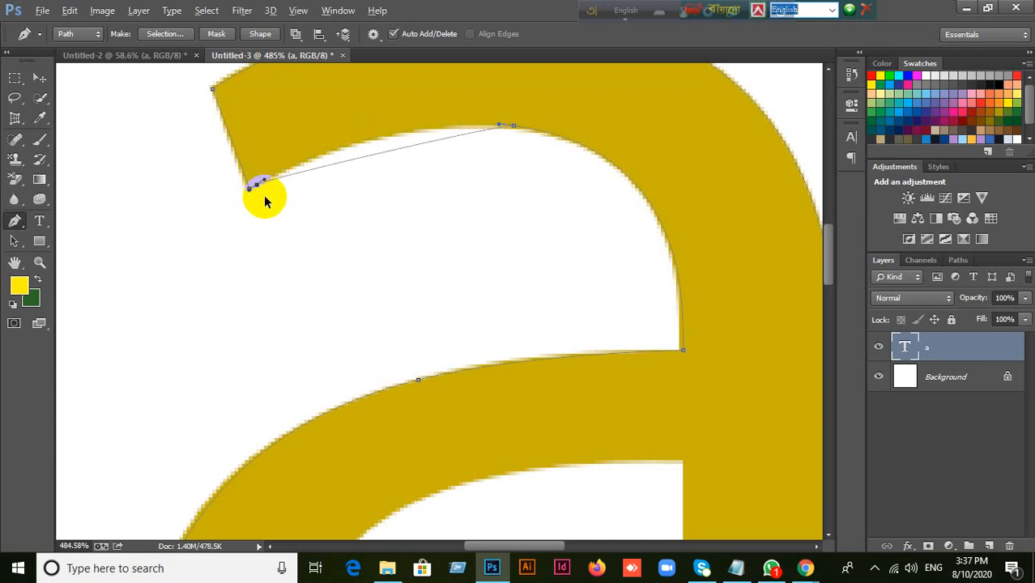
pyautogui.hotkey('ctrl', 'alt', 'z')
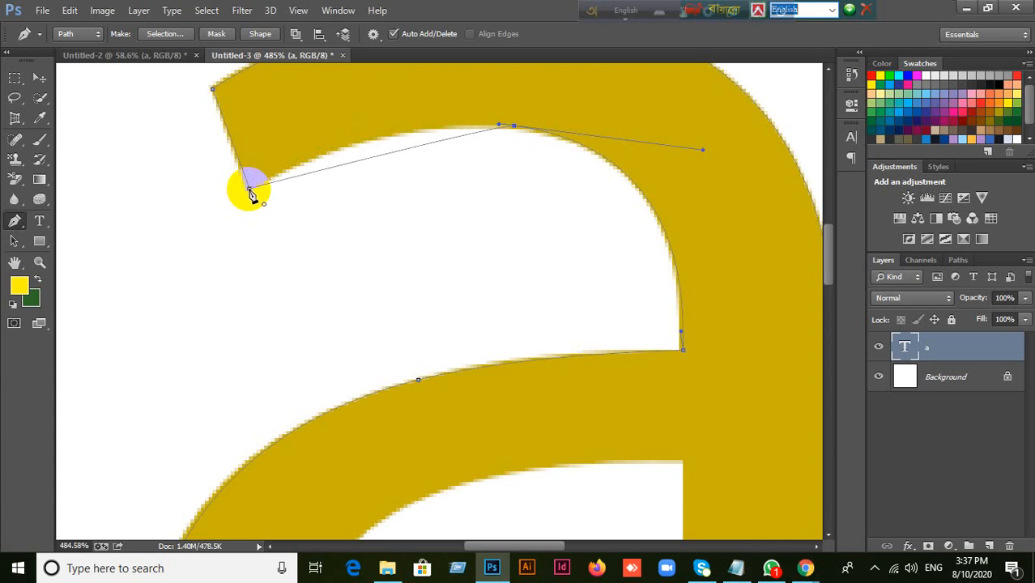
pyautogui.moveTo(249, 191); pyautogui.dragTo(265, 177)
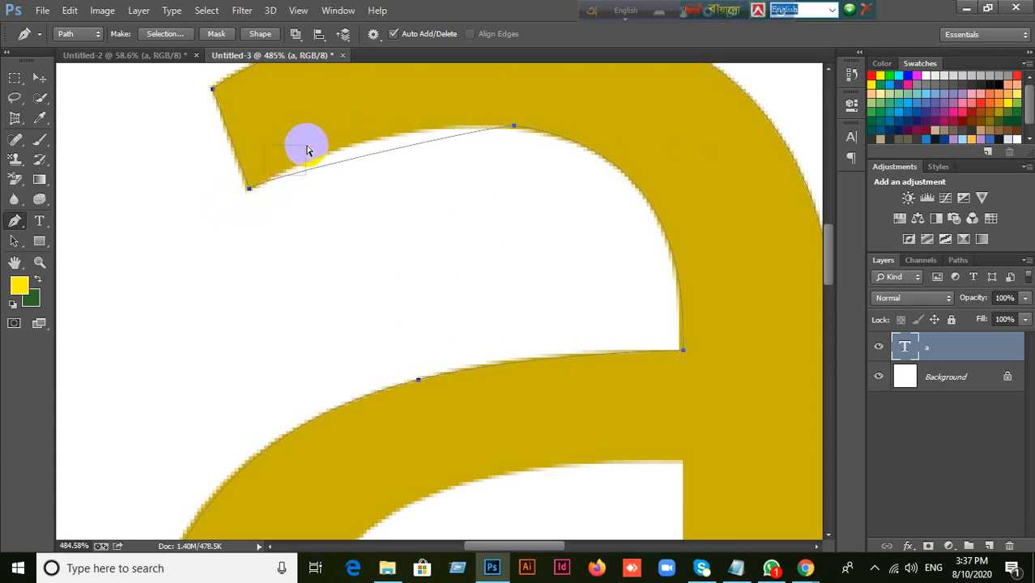
pyautogui.hotkey('ctrl', 'alt', 'z')
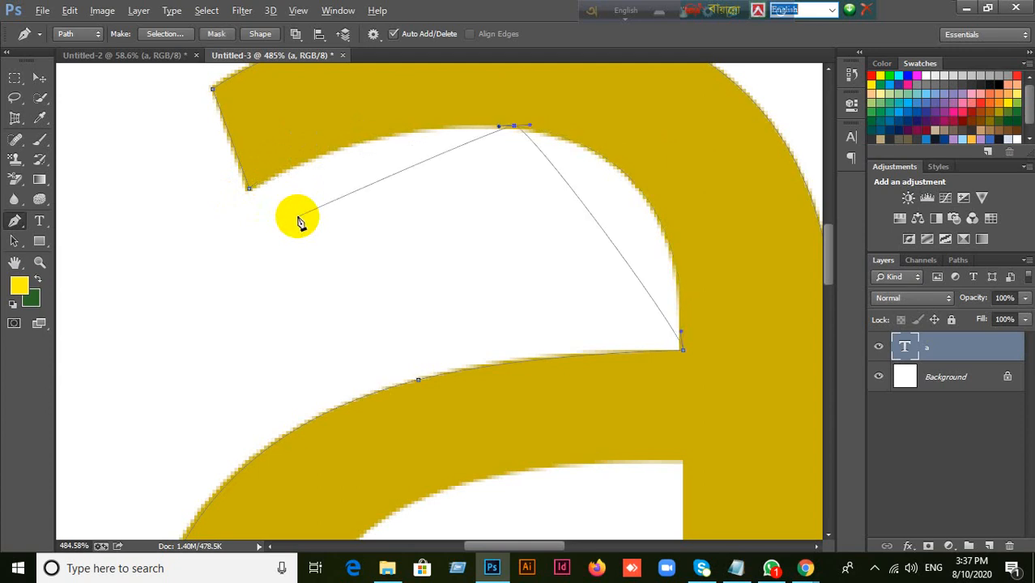
pyautogui.hotkey('ctrl', 'alt', 'z')
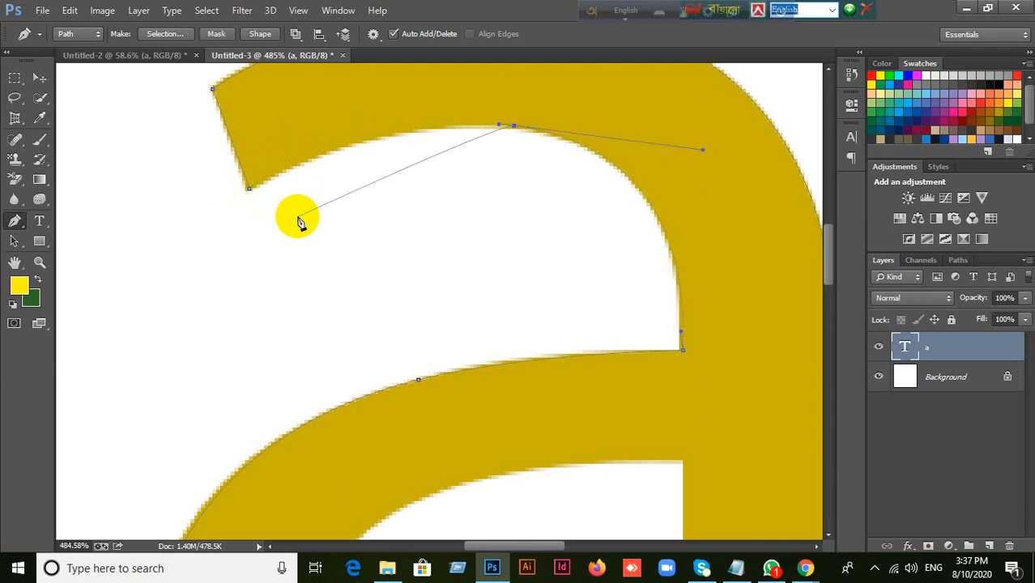
# Curve the path along the top arm's underside to beside its lower tip, and close the outline at the end anchor on the tip.
pyautogui.click(255, 187)
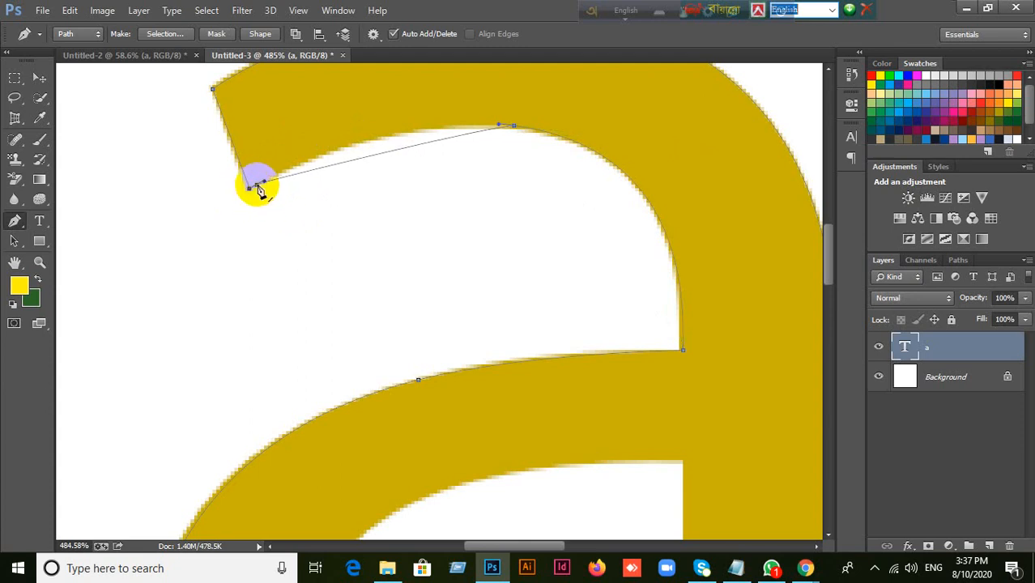
pyautogui.moveTo(266, 186); pyautogui.dragTo(354, 121)
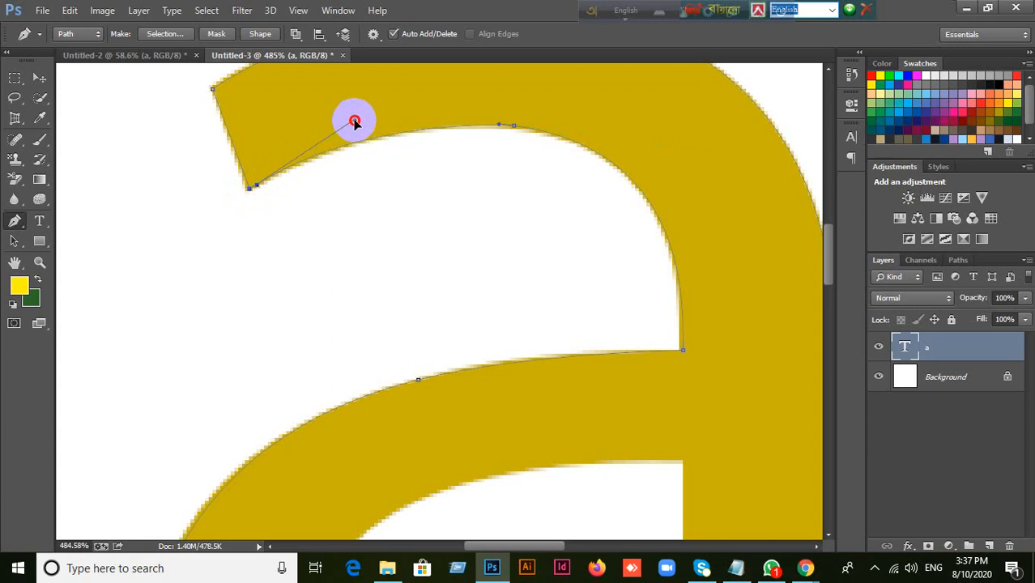
pyautogui.click(250, 190)
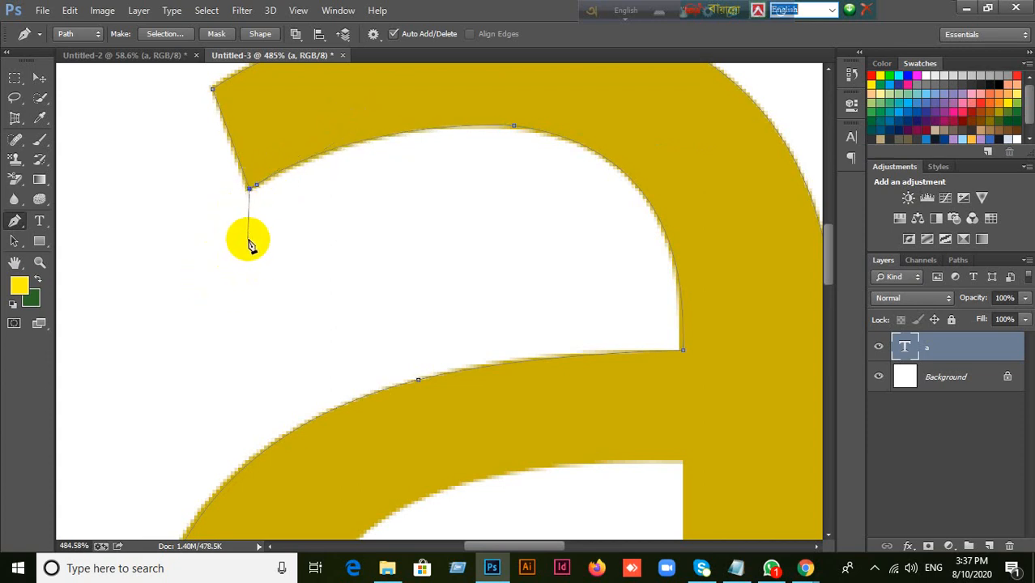
pyautogui.scroll(-3, 270, 242)
pyautogui.scroll(-2, 270, 241)
pyautogui.scroll(4, 268, 238)
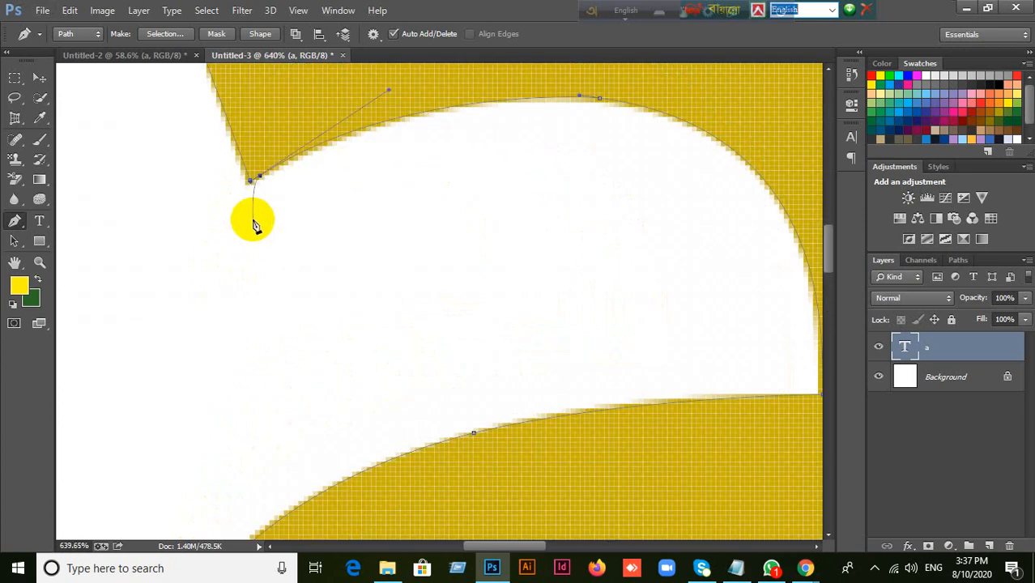
pyautogui.click(252, 182)
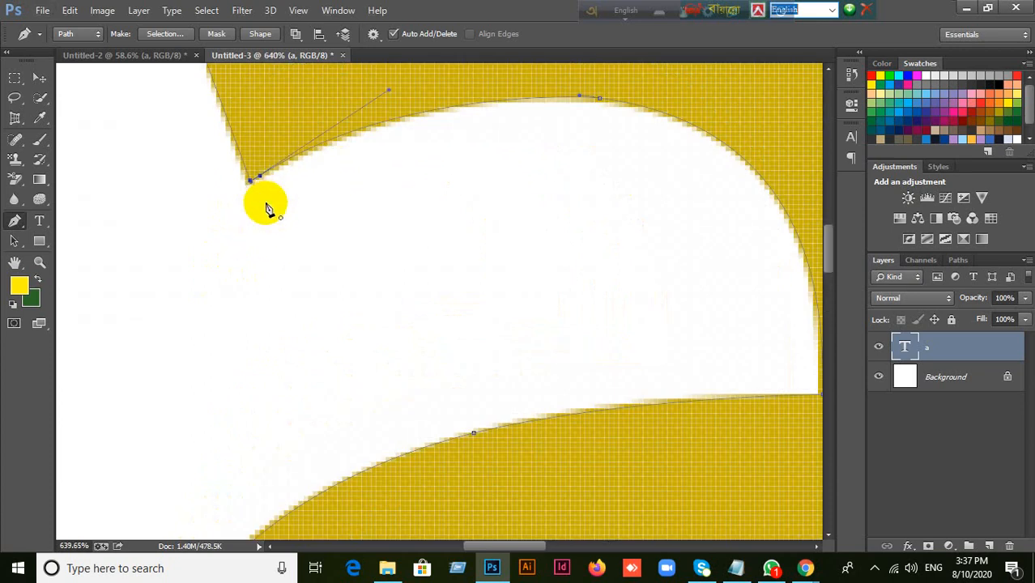
pyautogui.scroll(-4, 282, 290)
pyautogui.scroll(-1, 281, 288)
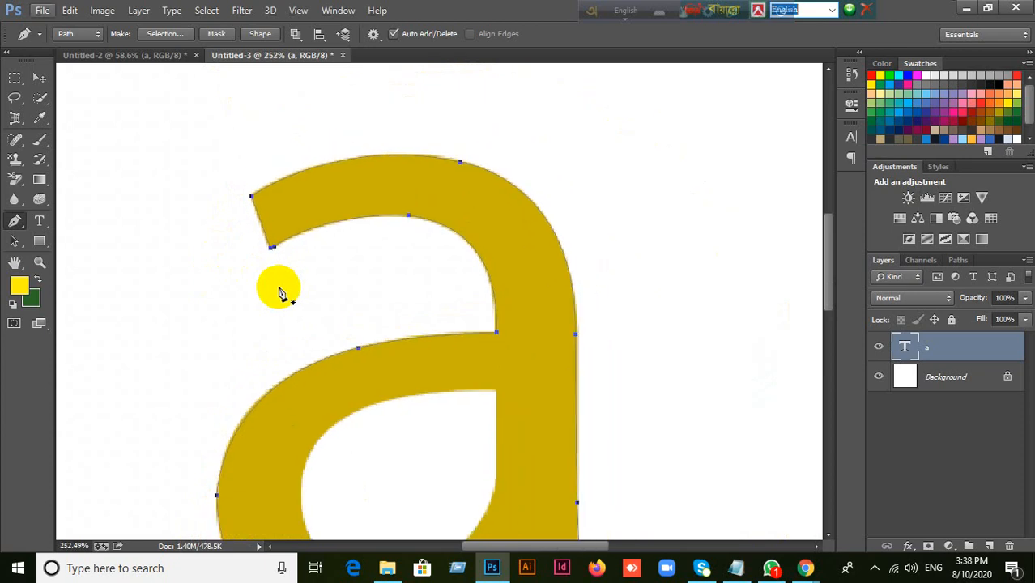
pyautogui.moveTo(285, 298); pyautogui.dragTo(316, 230)
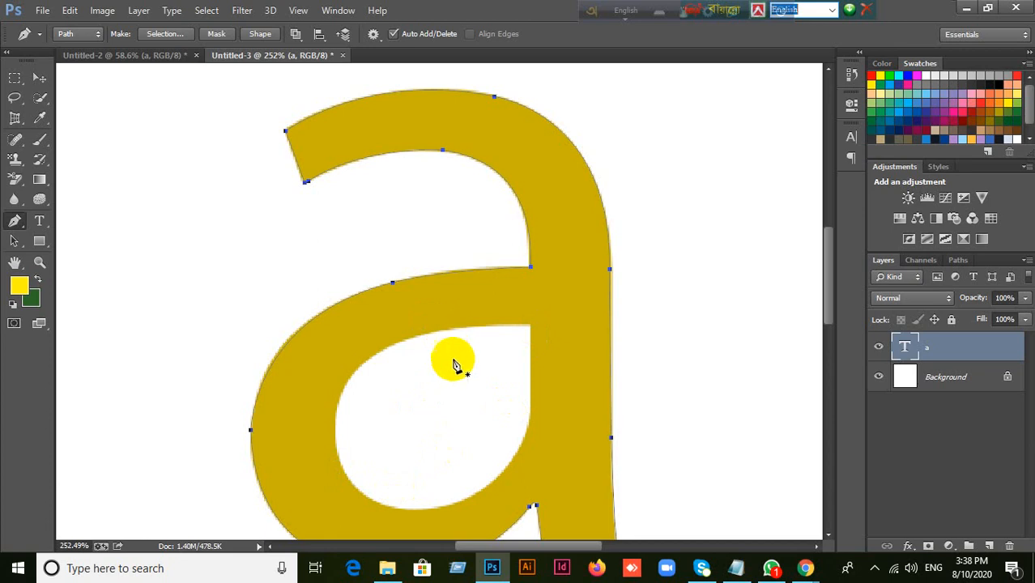
pyautogui.scroll(2, 503, 388)
pyautogui.scroll(6, 507, 398)
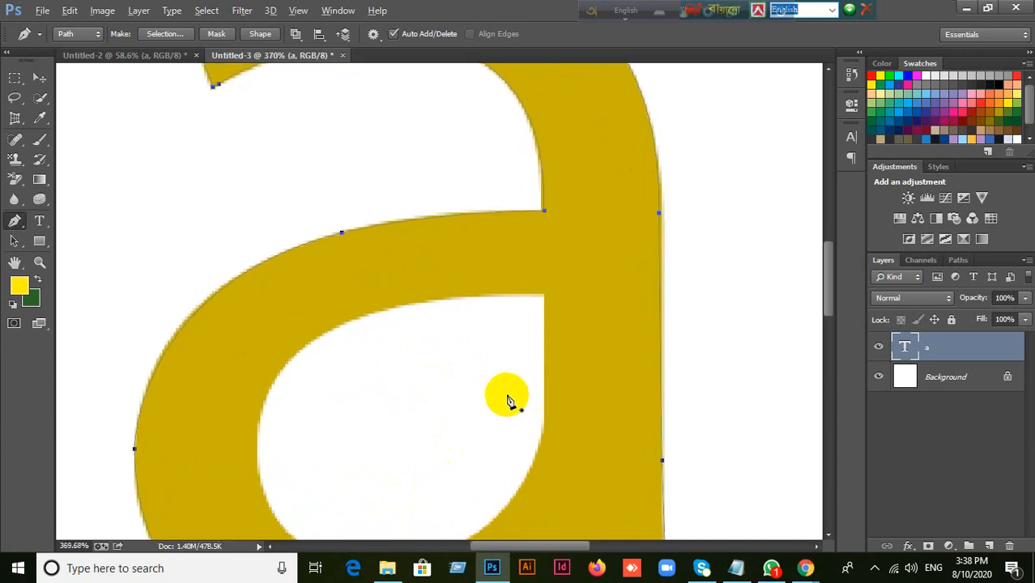
# Start the inner counter path at its upper corner beside the stem and curve it down to the lower bend of the counter's stem side.
pyautogui.scroll(-3, 507, 398)
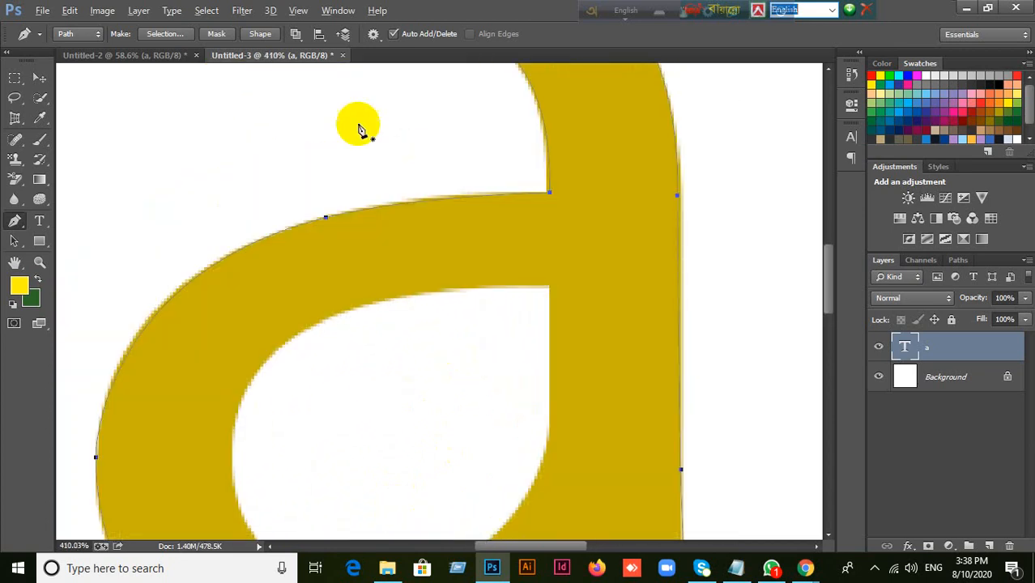
pyautogui.scroll(-2, 566, 347)
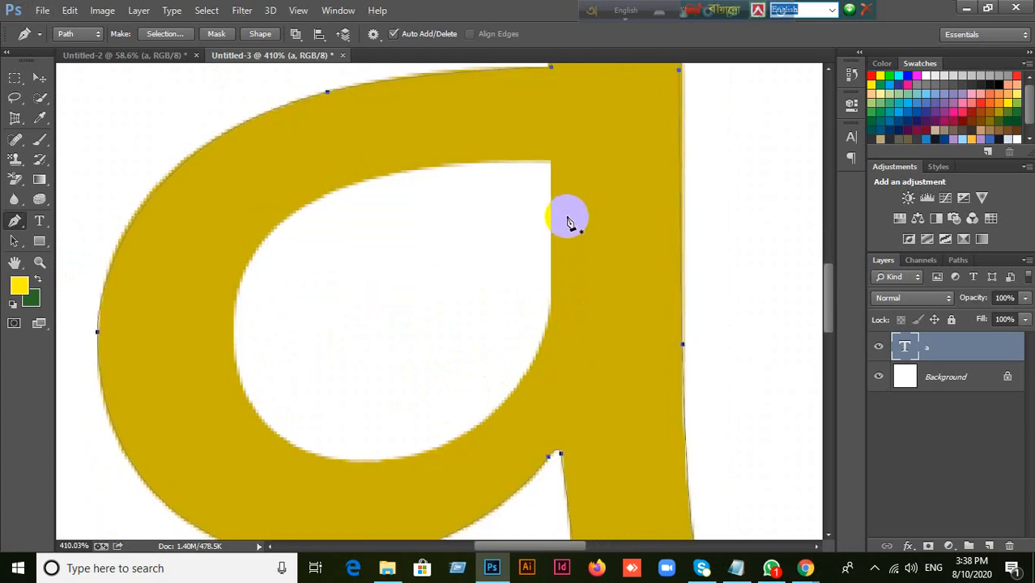
pyautogui.scroll(3, 567, 217)
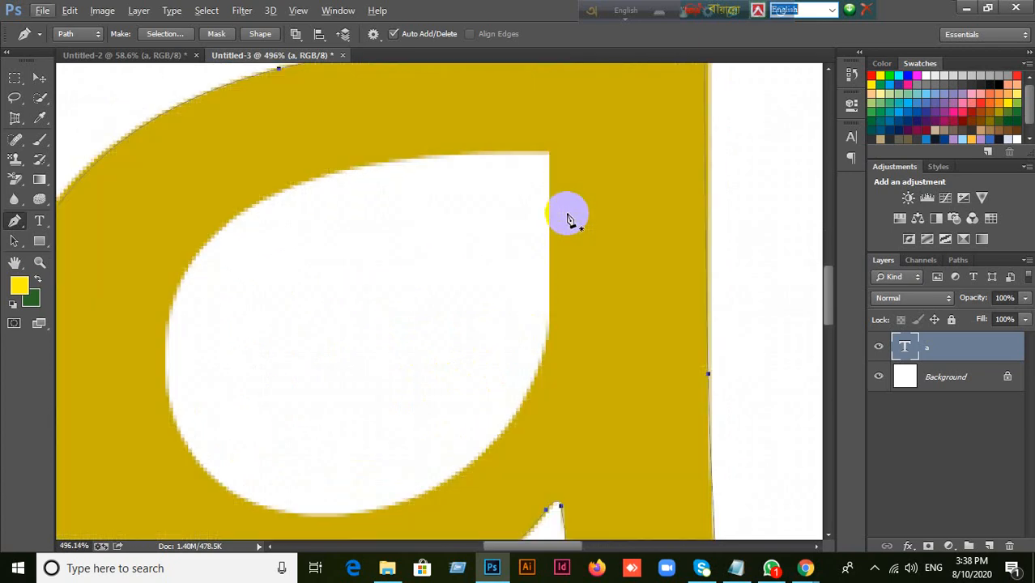
pyautogui.click(551, 145)
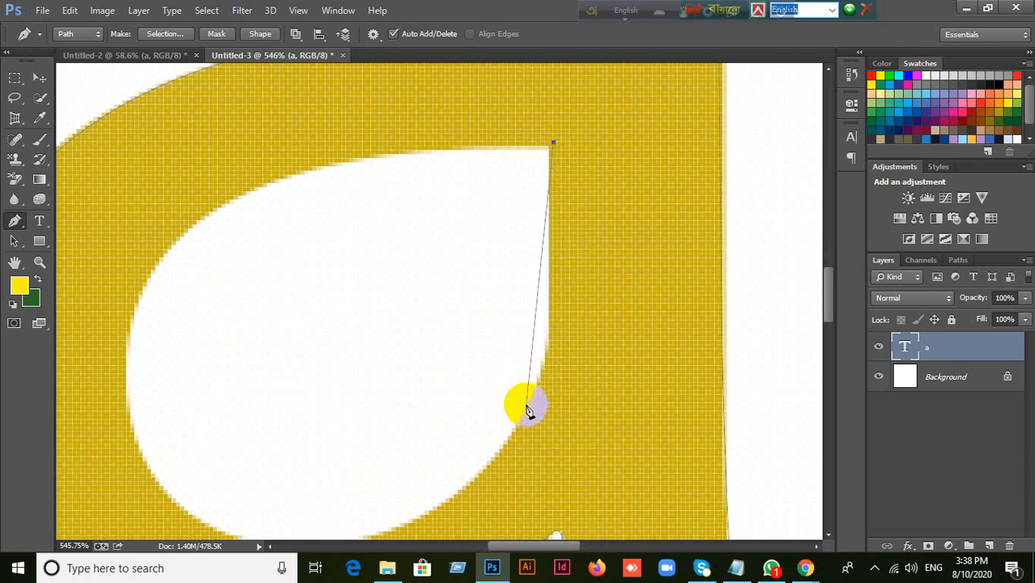
pyautogui.moveTo(536, 397); pyautogui.dragTo(560, 352)
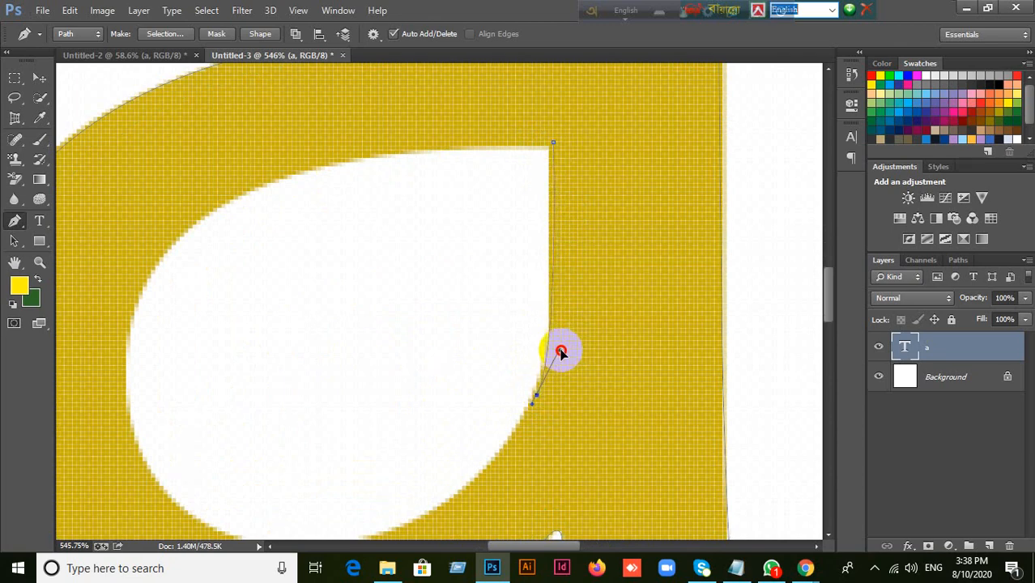
# Extend the counter path to its lowest point, stretching the incoming handle so the segment follows the lower curve.
pyautogui.moveTo(492, 463); pyautogui.dragTo(615, 307)
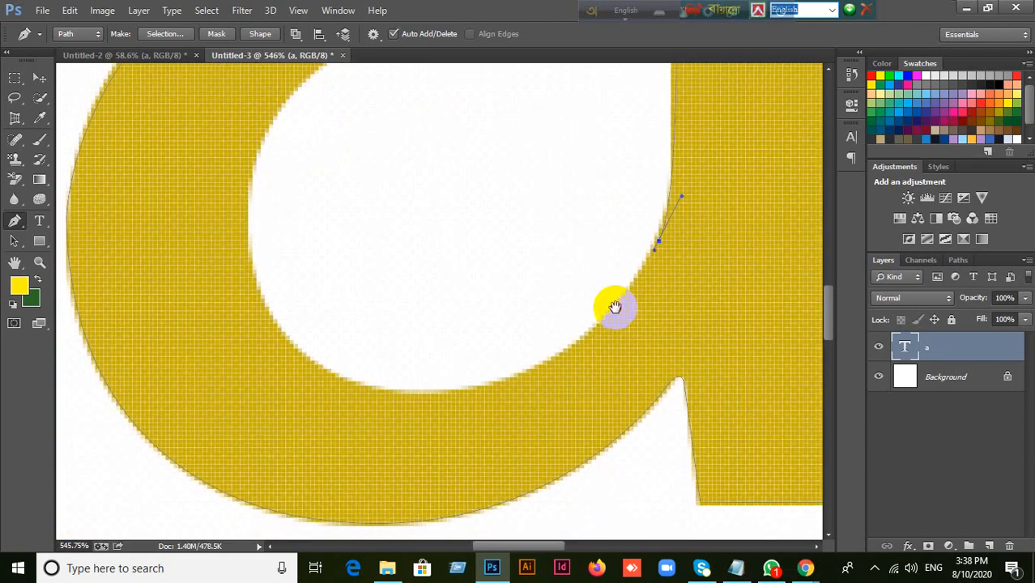
pyautogui.click(389, 401)
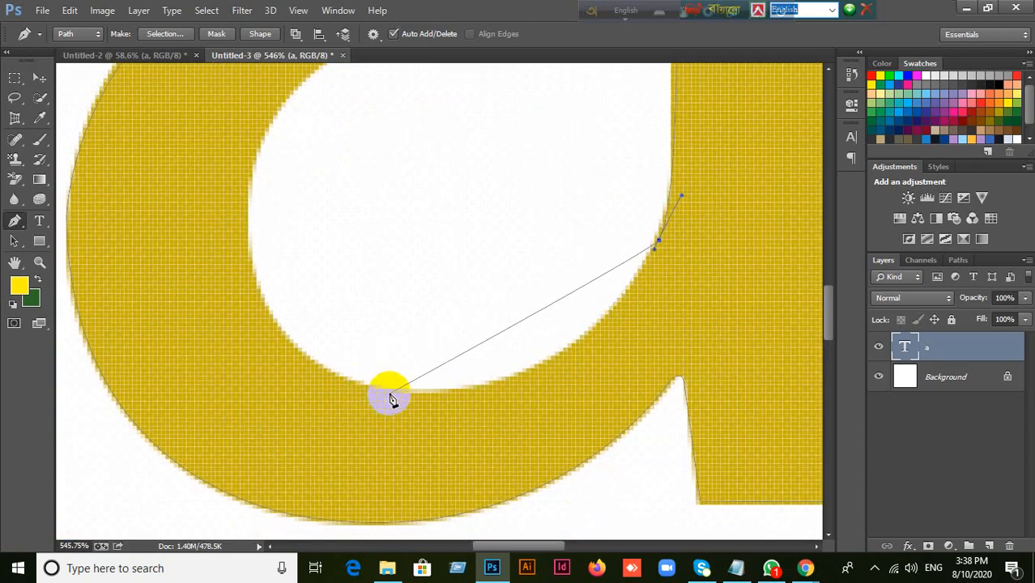
pyautogui.moveTo(390, 397); pyautogui.dragTo(587, 409)
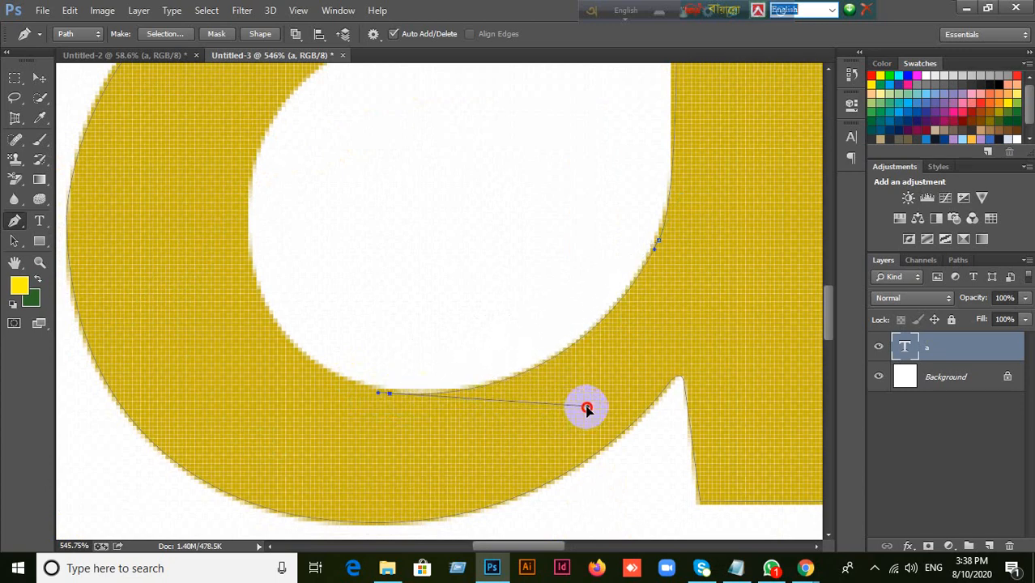
# Add an anchor at the counter's leftmost edge and extend its incoming handle downward so the segment fits the lower bend.
pyautogui.moveTo(281, 215); pyautogui.dragTo(309, 284)
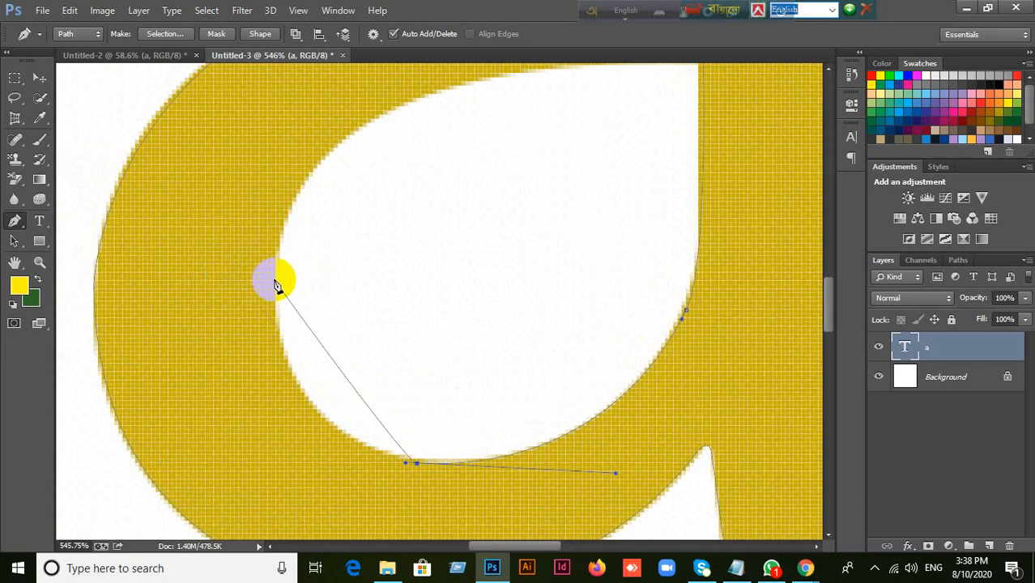
pyautogui.moveTo(276, 281); pyautogui.dragTo(275, 260)
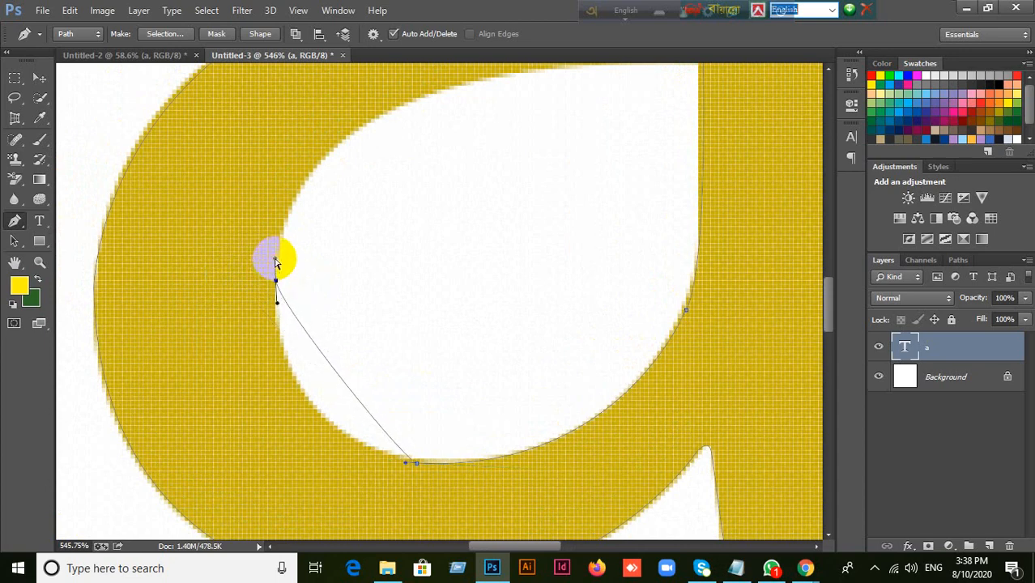
pyautogui.hotkey('ctrl', 'z')
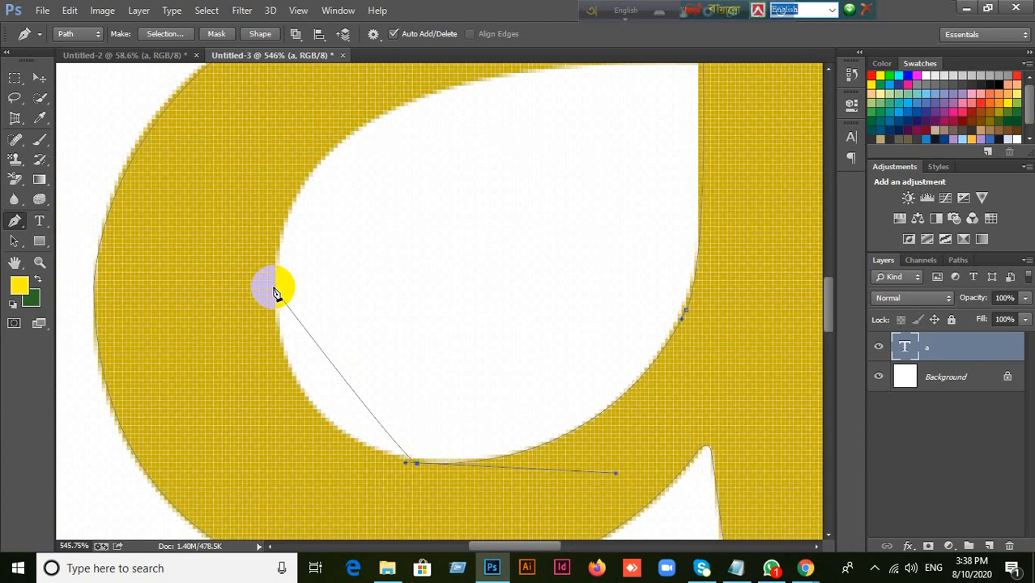
pyautogui.moveTo(272, 289); pyautogui.dragTo(271, 265)
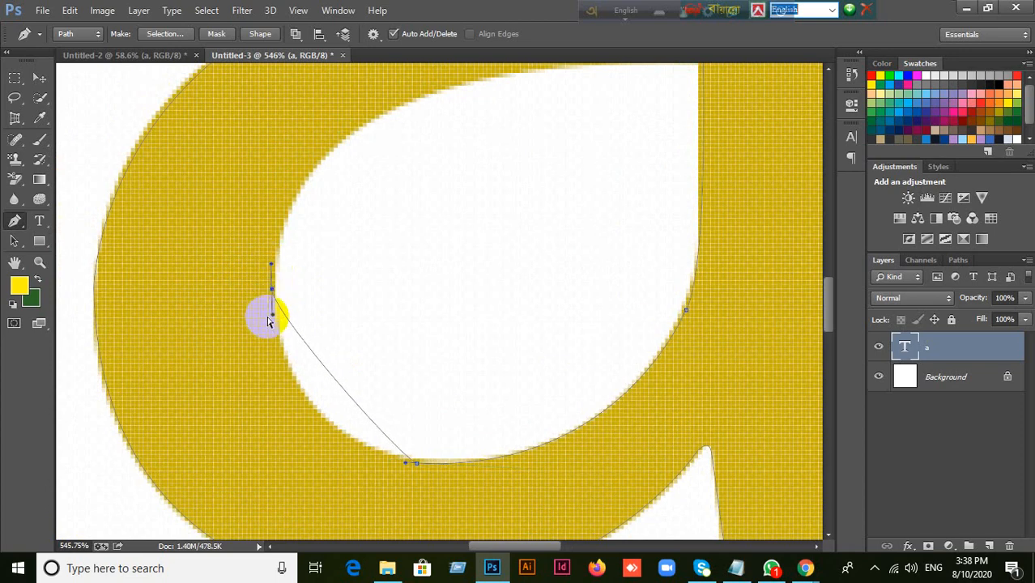
pyautogui.click(280, 445)
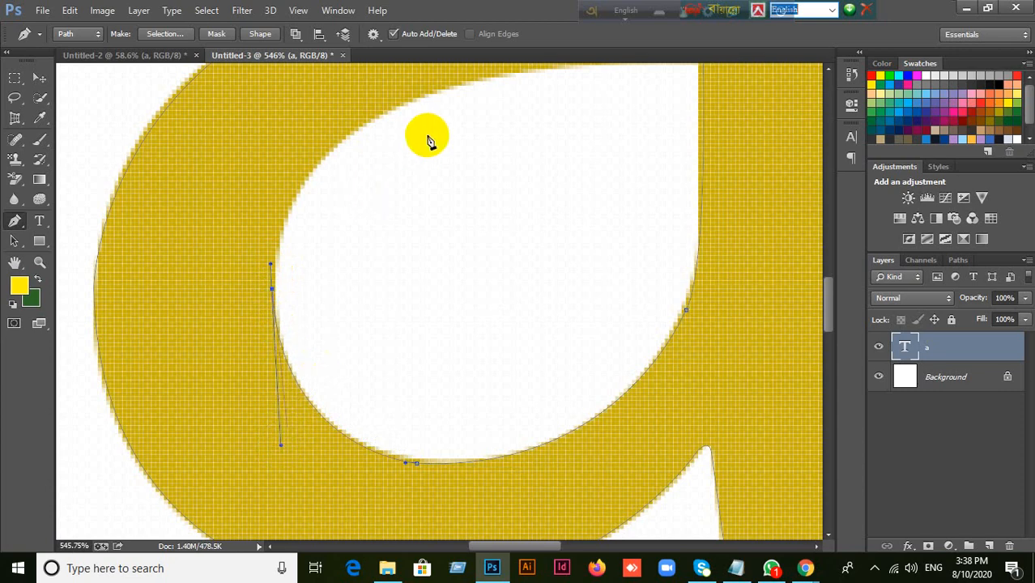
# Curve the path along the counter's upper edge with a long incoming handle and close it at the starting corner with a matching curve.
pyautogui.moveTo(420, 141); pyautogui.dragTo(404, 219)
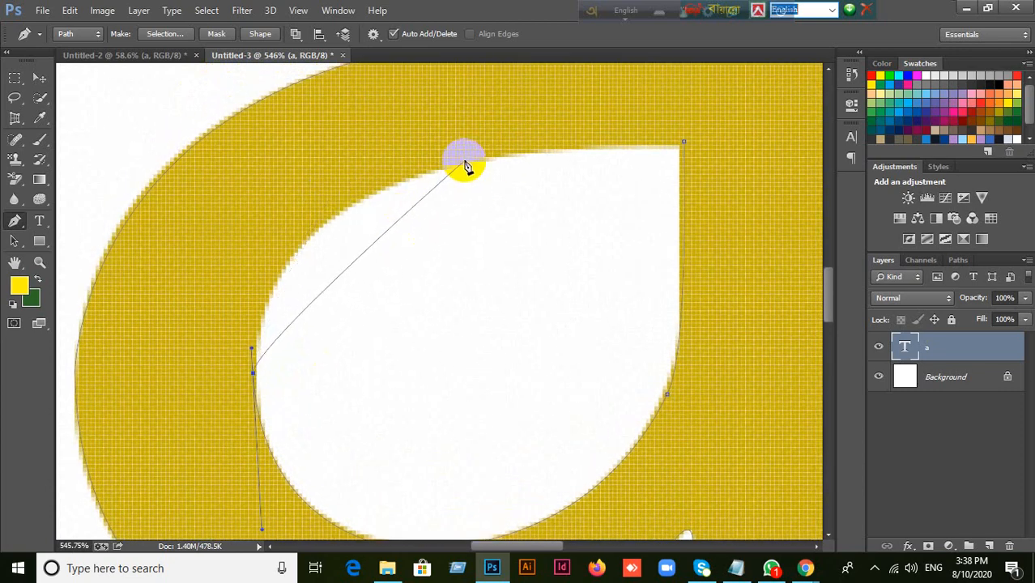
pyautogui.moveTo(456, 164); pyautogui.dragTo(254, 209)
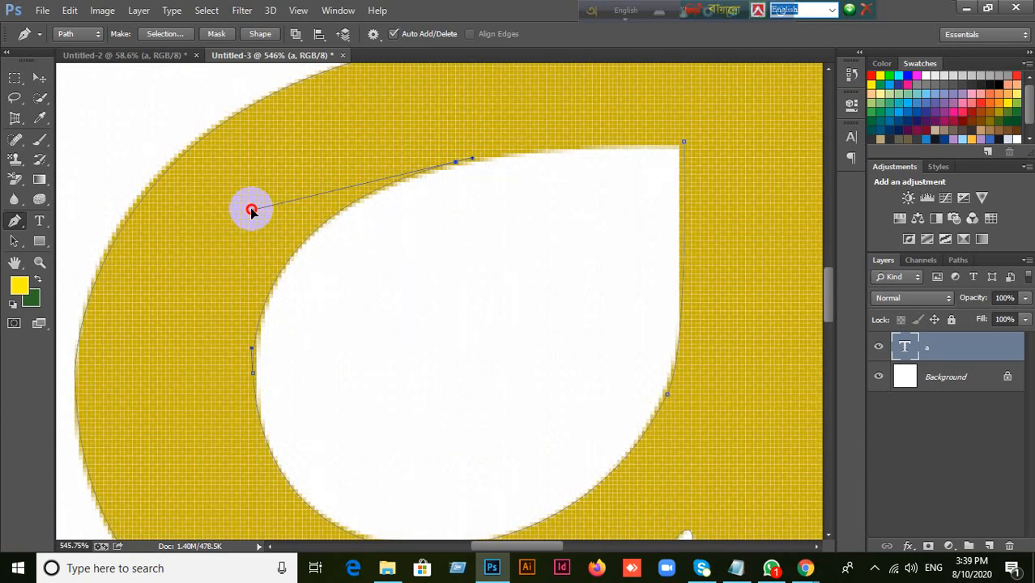
pyautogui.click(680, 144)
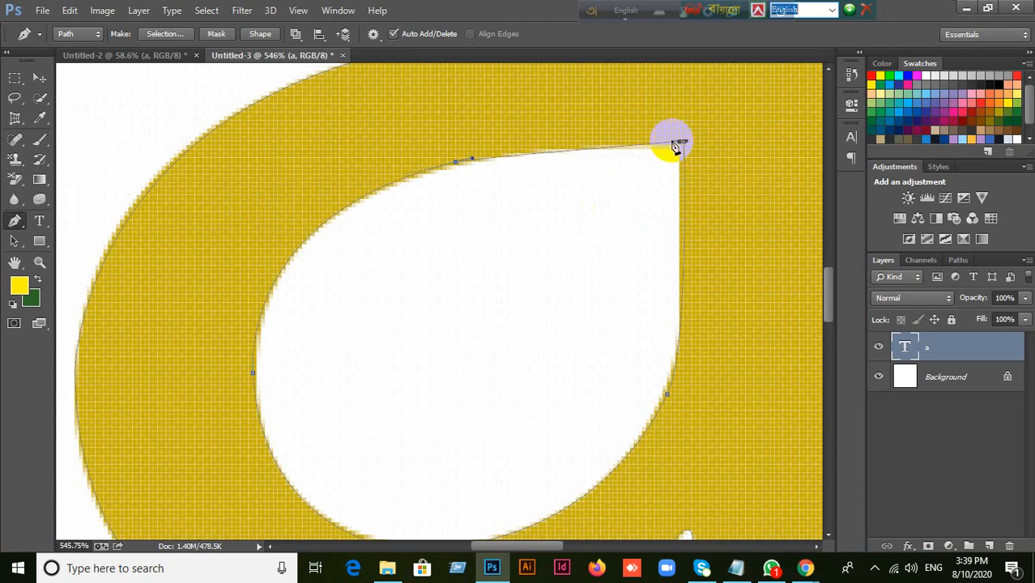
pyautogui.click(513, 149)
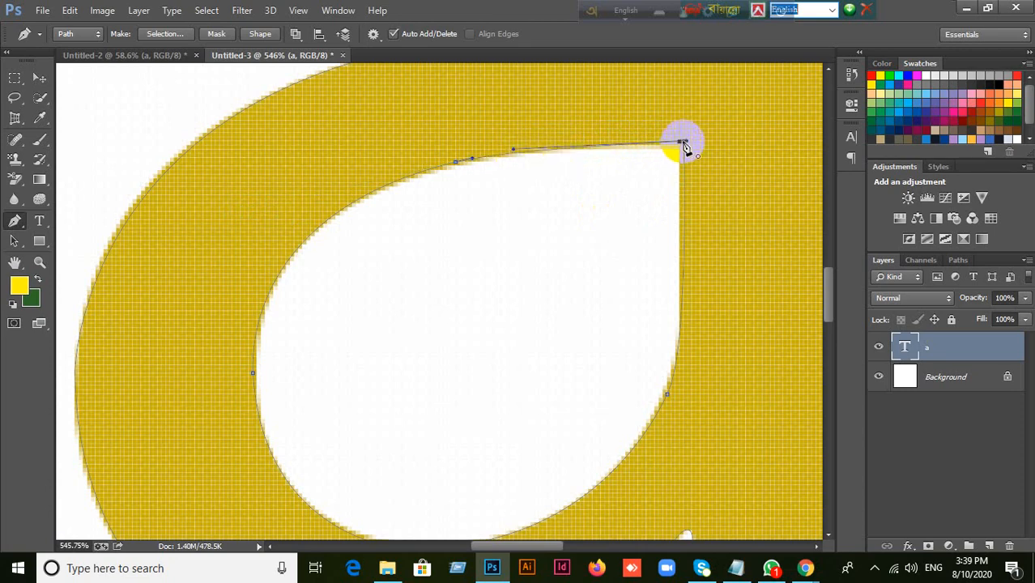
# Convert the letter's outer outline and counter paths into a selection.
pyautogui.scroll(-6, 635, 271)
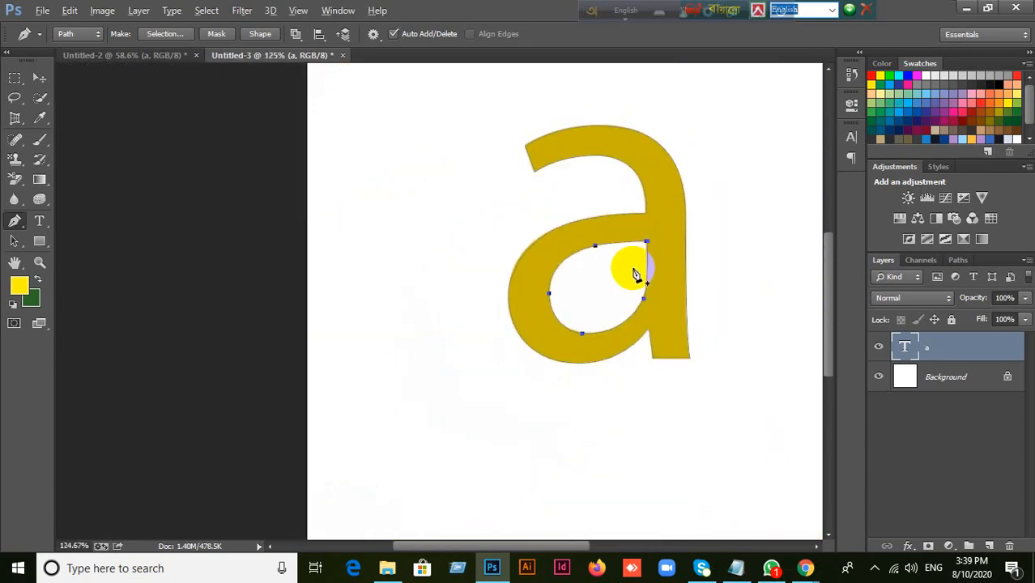
pyautogui.press('alt')
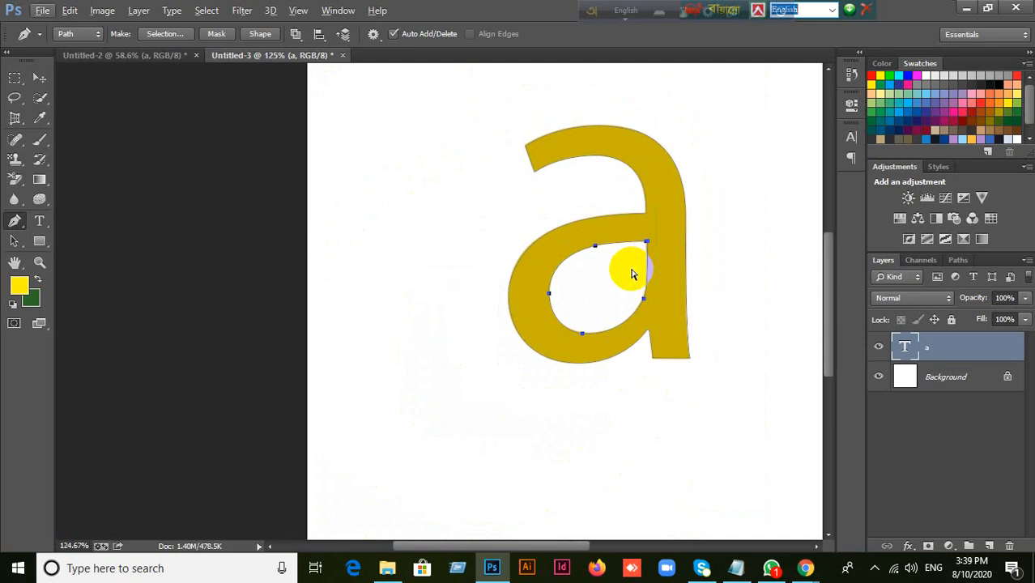
pyautogui.hotkey('ctrl', 'Return')
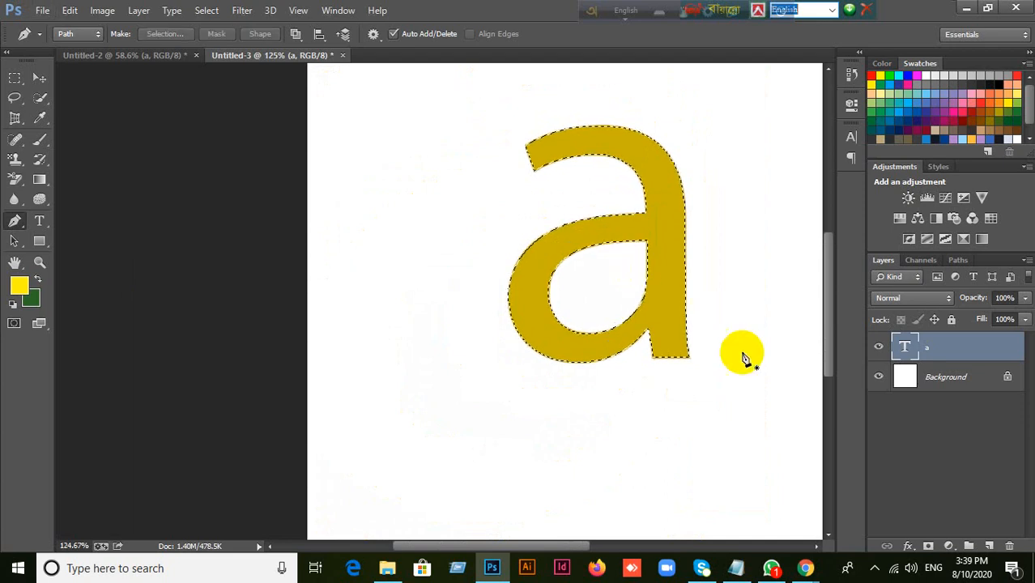
# Fill the letter selection with red from the swatches on a new layer, and deselect it.
pyautogui.click(988, 546)
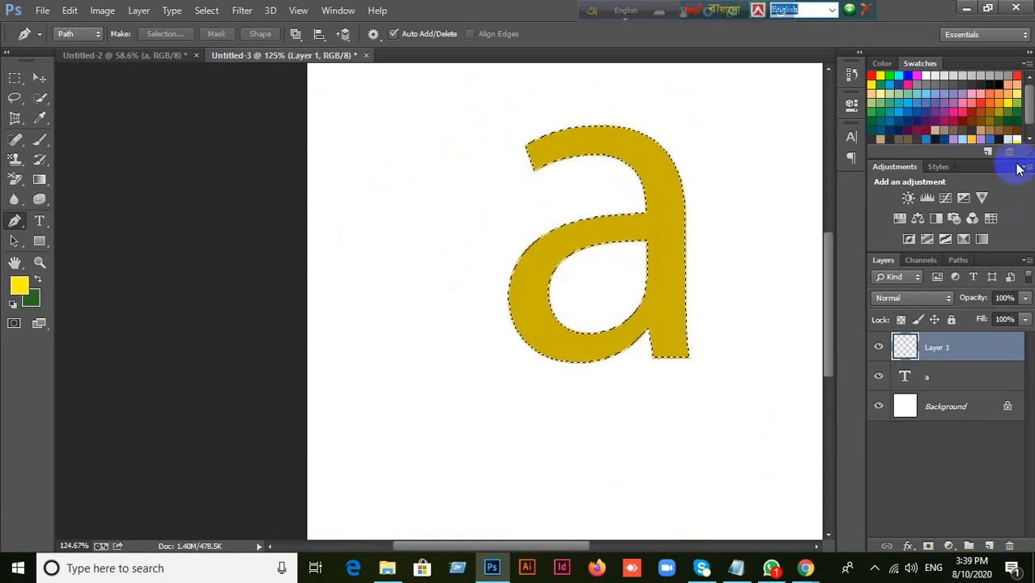
pyautogui.click(990, 95)
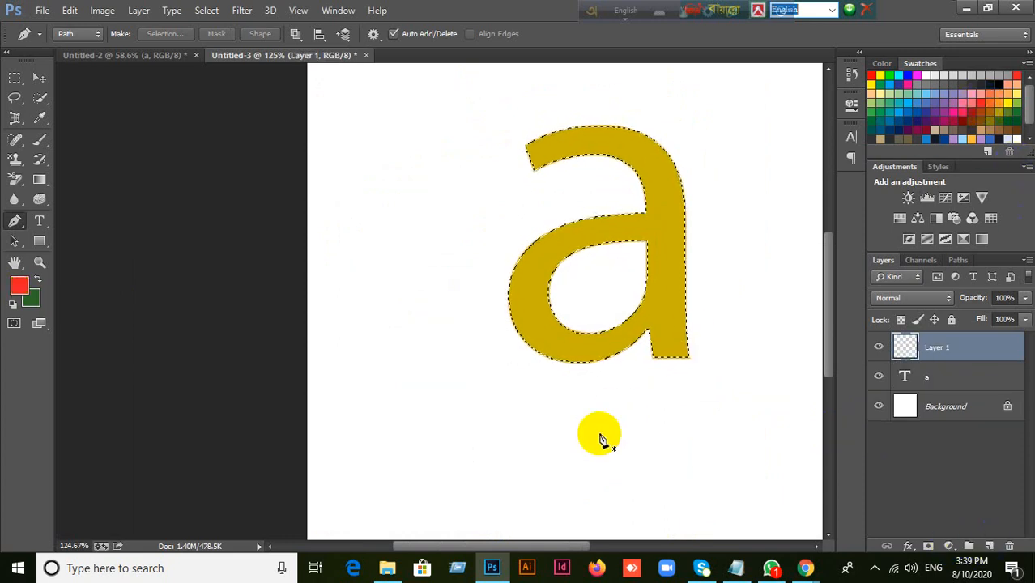
pyautogui.hotkey('alt', 'BackSpace')
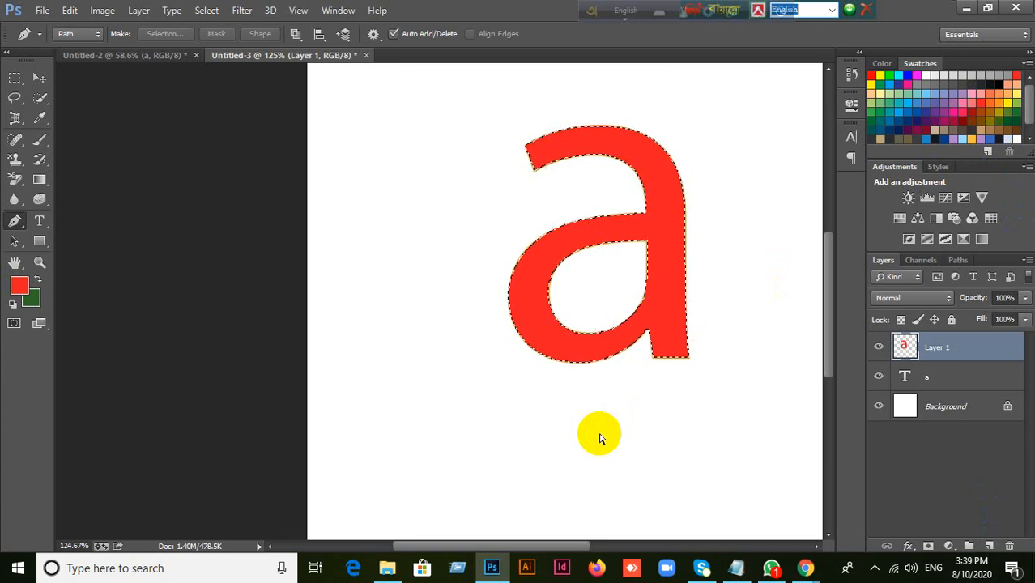
pyautogui.hotkey('ctrl', 'd')
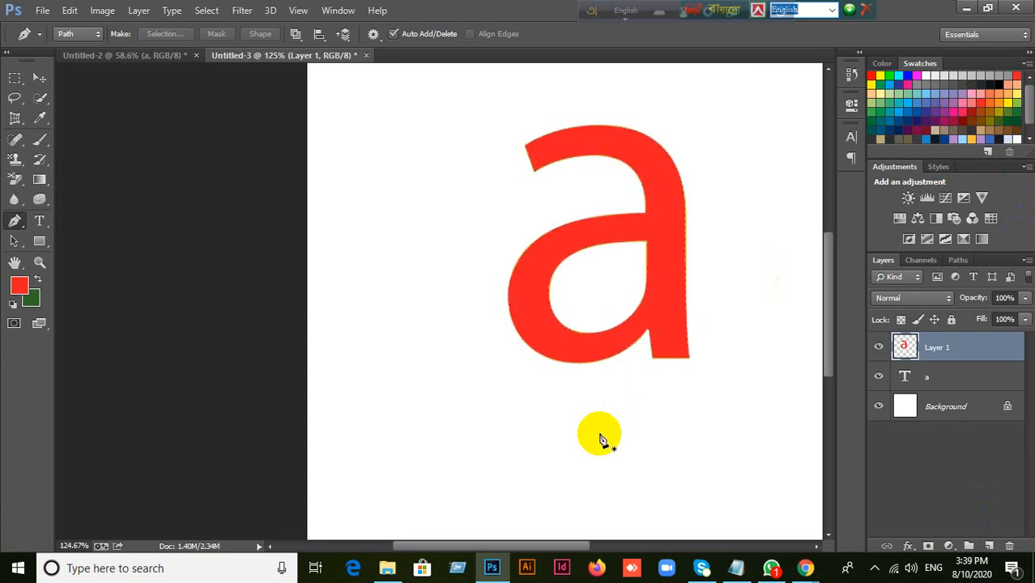
# Move the red traced letter and the dark yellow original apart so they stand side by side.
pyautogui.click(39, 77)
pyautogui.moveTo(663, 314); pyautogui.dragTo(762, 307)
pyautogui.moveTo(555, 347); pyautogui.dragTo(445, 340)
pyautogui.moveTo(628, 340)
pyautogui.mouseDown()
pyautogui.moveTo(661, 342)
pyautogui.moveTo(624, 343)
pyautogui.moveTo(643, 345)
pyautogui.mouseUp()
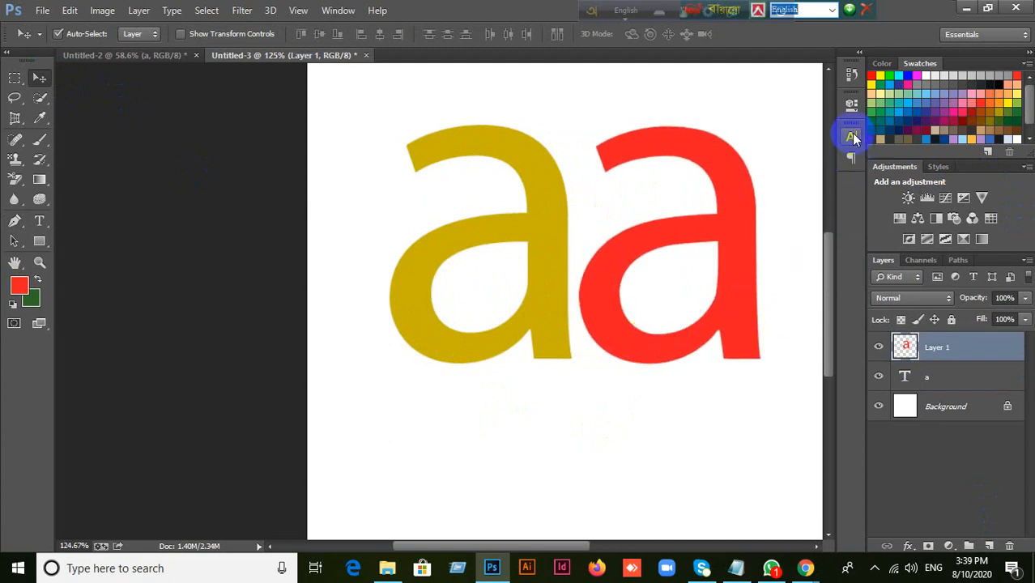
# Examine the character settings for the text, and deselect the layers.
pyautogui.click(851, 137)
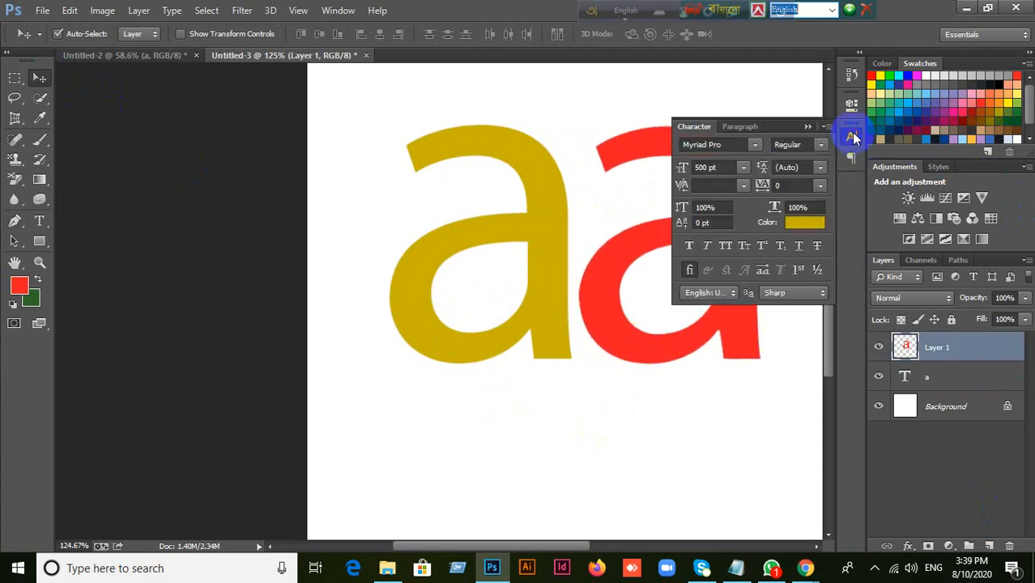
pyautogui.click(807, 127)
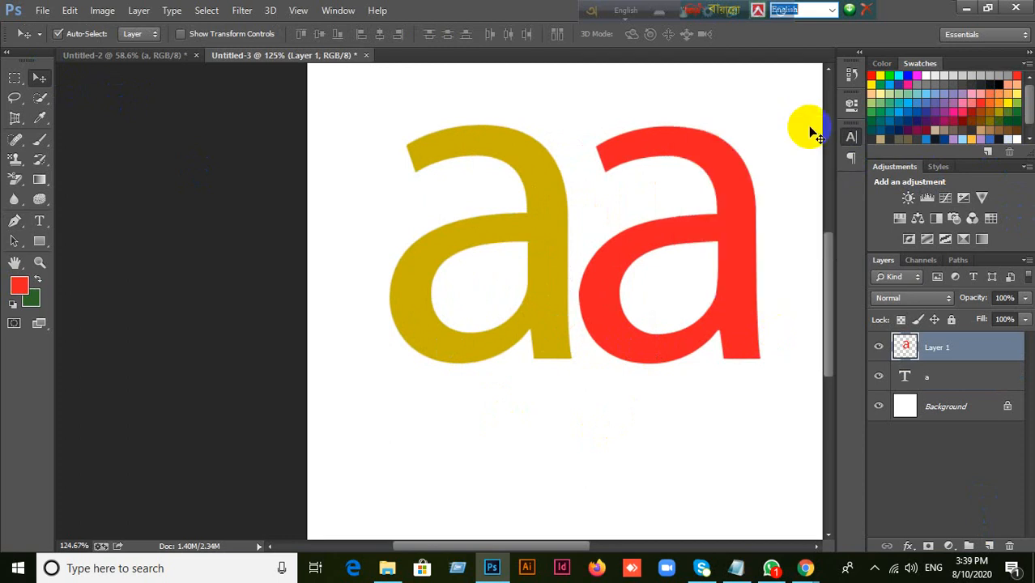
pyautogui.click(776, 139)
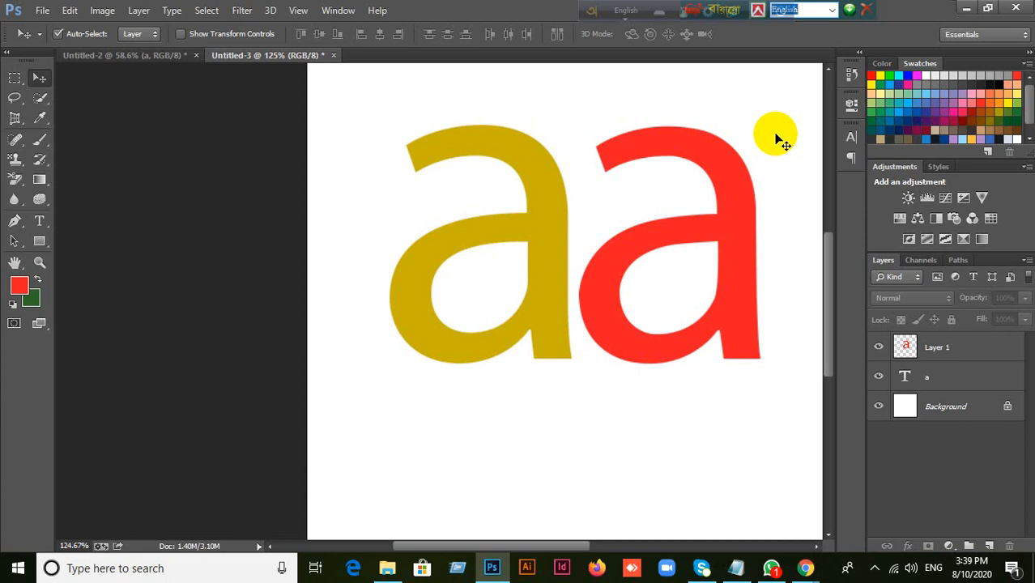
# Switch to WhatsApp to check the open group chat, and return to the letter document in Photoshop.
pyautogui.click(771, 569)
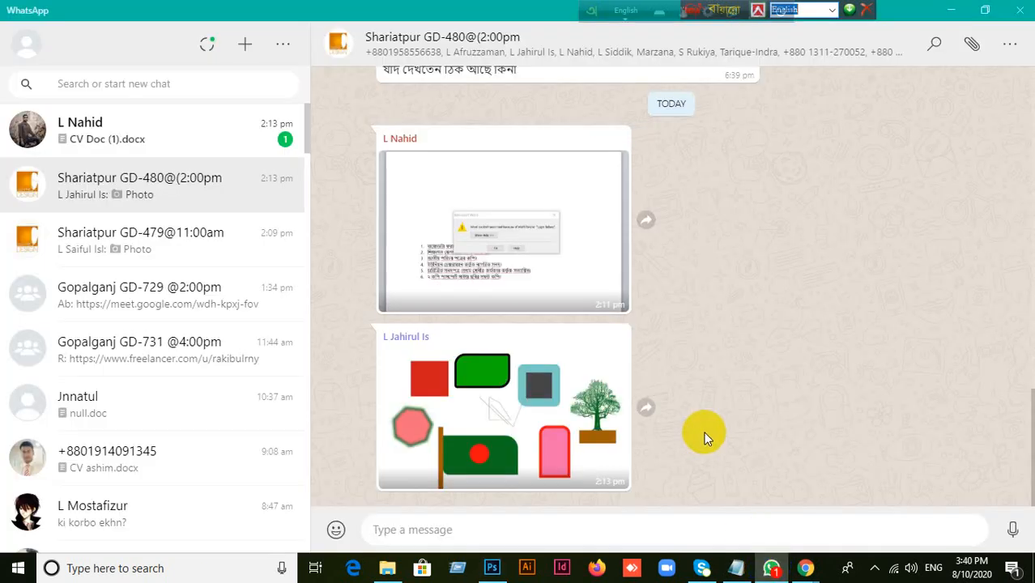
pyautogui.click(772, 570)
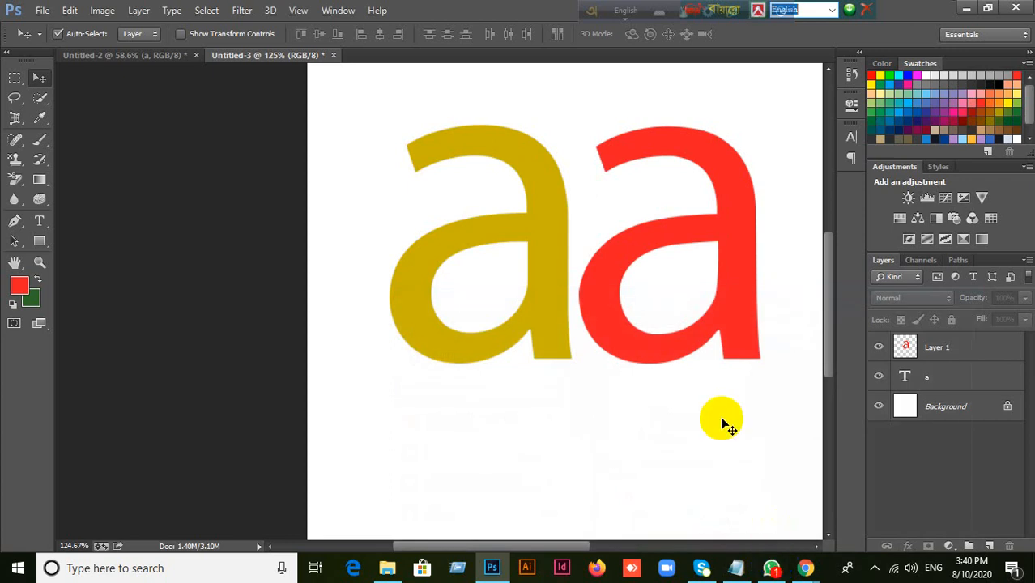
# Undo the letter moves, the red fill, the new layer and the selection, back to the closed paths.
pyautogui.hotkey('ctrl', 'alt', 'z')
pyautogui.hotkey('ctrl', 'alt', 'z')
pyautogui.hotkey('ctrl', 'alt', 'z')
pyautogui.hotkey('ctrl', 'alt', 'z')
pyautogui.hotkey('ctrl', 'alt', 'z')
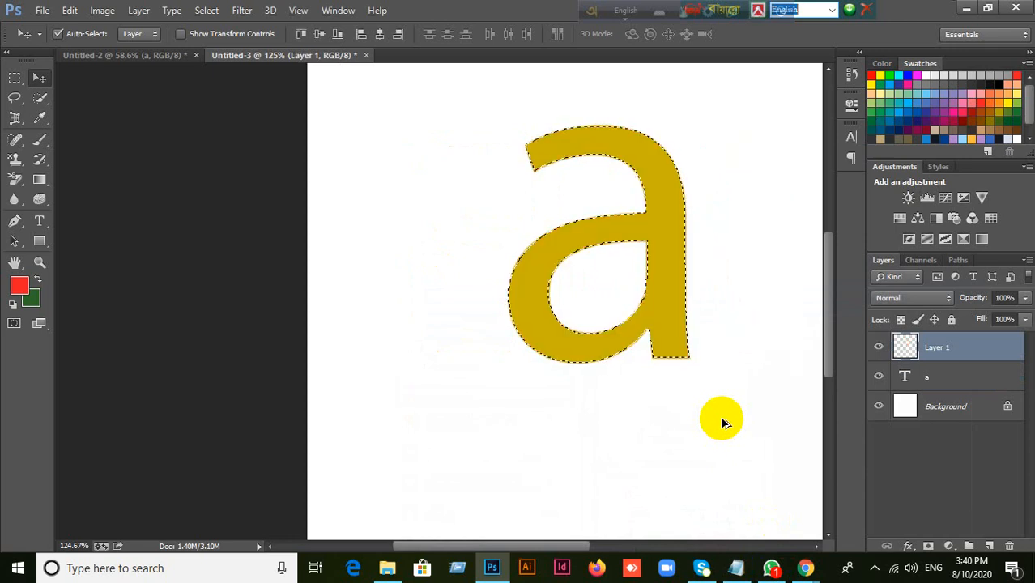
pyautogui.hotkey('ctrl', 'alt', 'z')
pyautogui.hotkey('ctrl', 'alt', 'z')
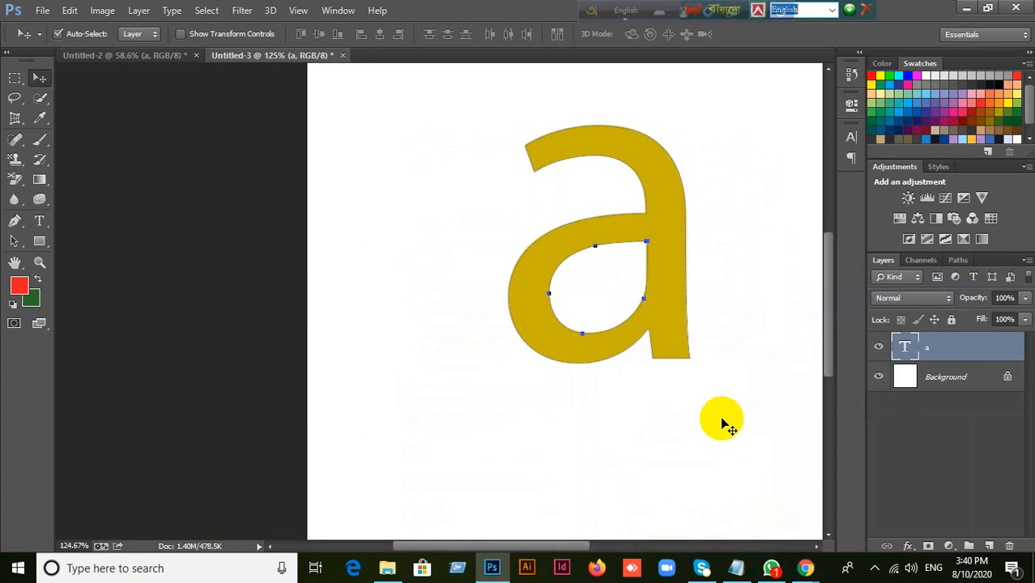
# Convert the letter paths into a selection again and fill it with the red foreground color on a new layer.
pyautogui.hotkey('ctrl', 'Return')
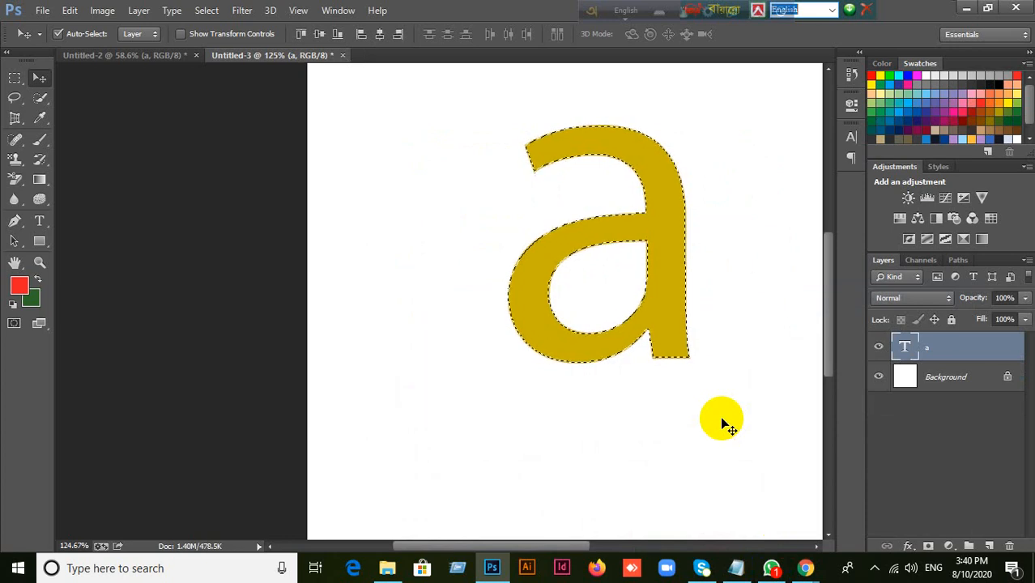
pyautogui.click(991, 545)
pyautogui.click(931, 346)
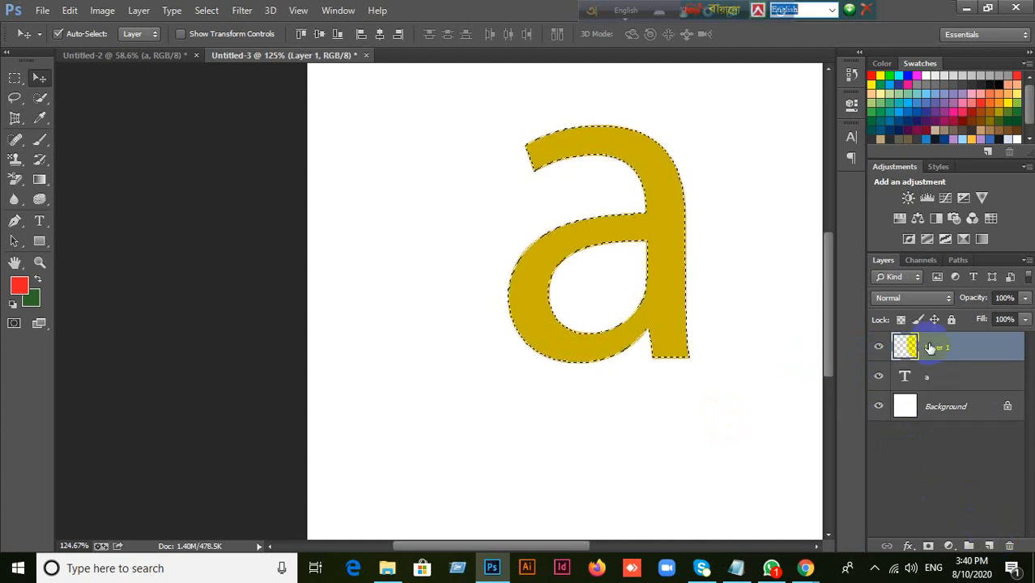
pyautogui.hotkey('alt', 'BackSpace')
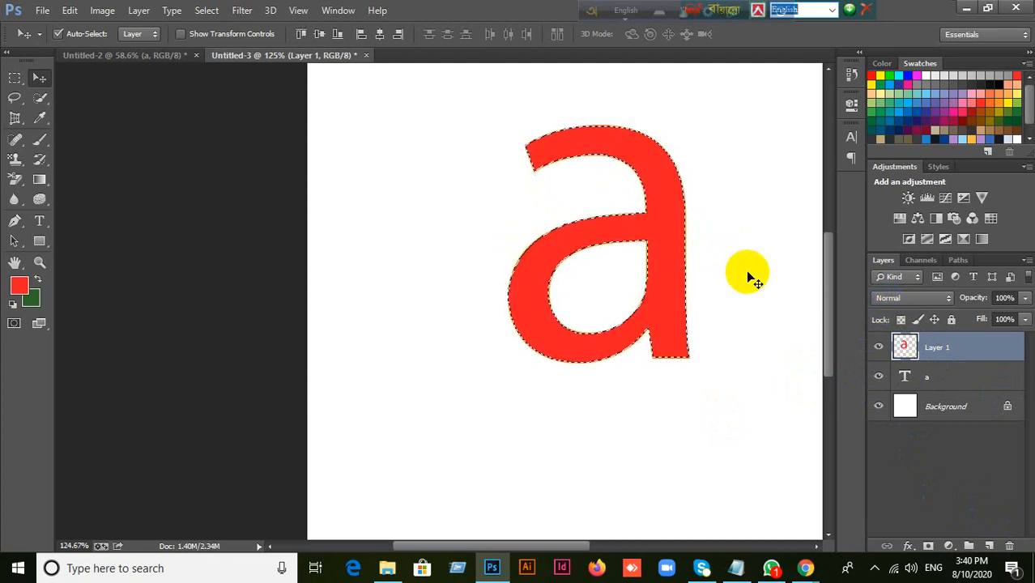
# Deselect, and move the red traced letter and the dark yellow text letter apart so they stand side by side.
pyautogui.hotkey('ctrl', 'd')
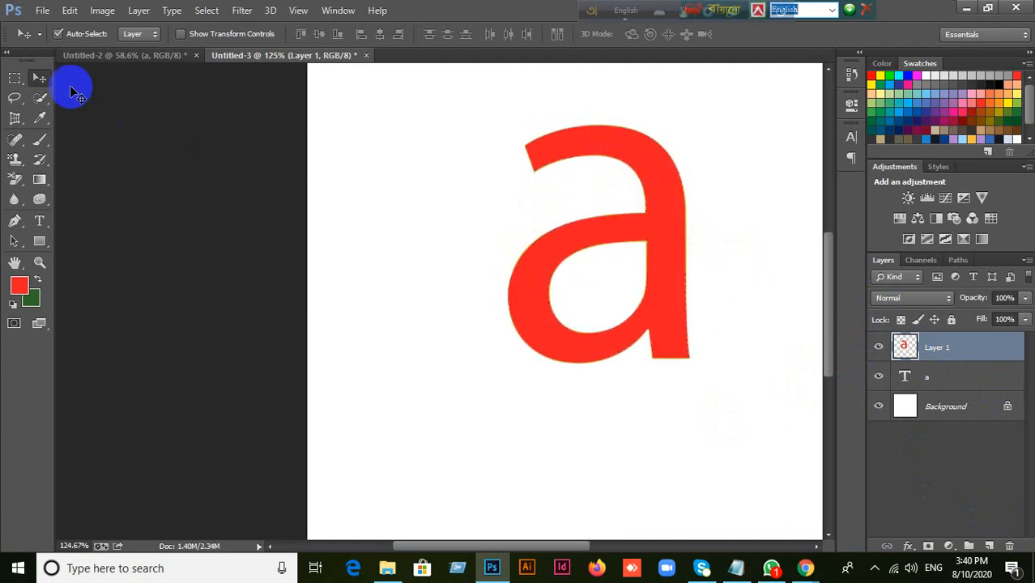
pyautogui.moveTo(647, 284); pyautogui.dragTo(719, 298)
pyautogui.moveTo(536, 303); pyautogui.dragTo(402, 293)
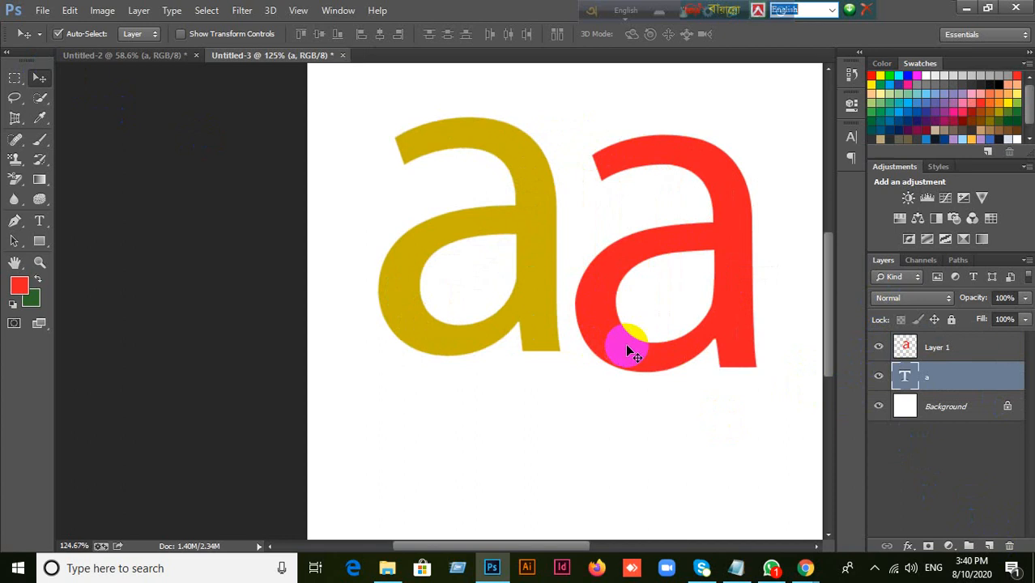
pyautogui.moveTo(631, 350); pyautogui.dragTo(627, 329)
pyautogui.click(663, 409)
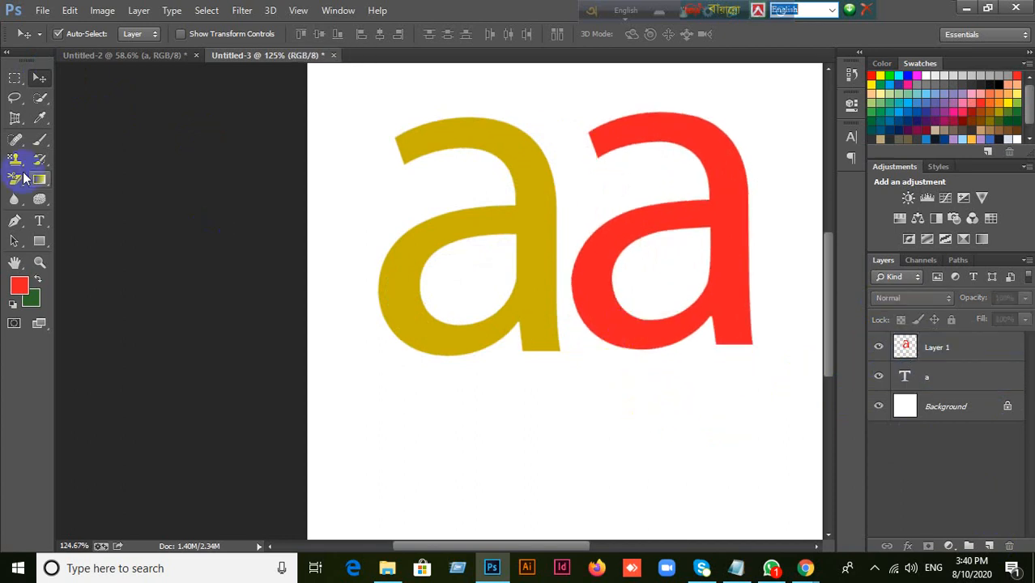
# Draw a small rectangular selection below the letters, fill it with the red foreground color on a new layer, and deselect.
pyautogui.click(14, 78)
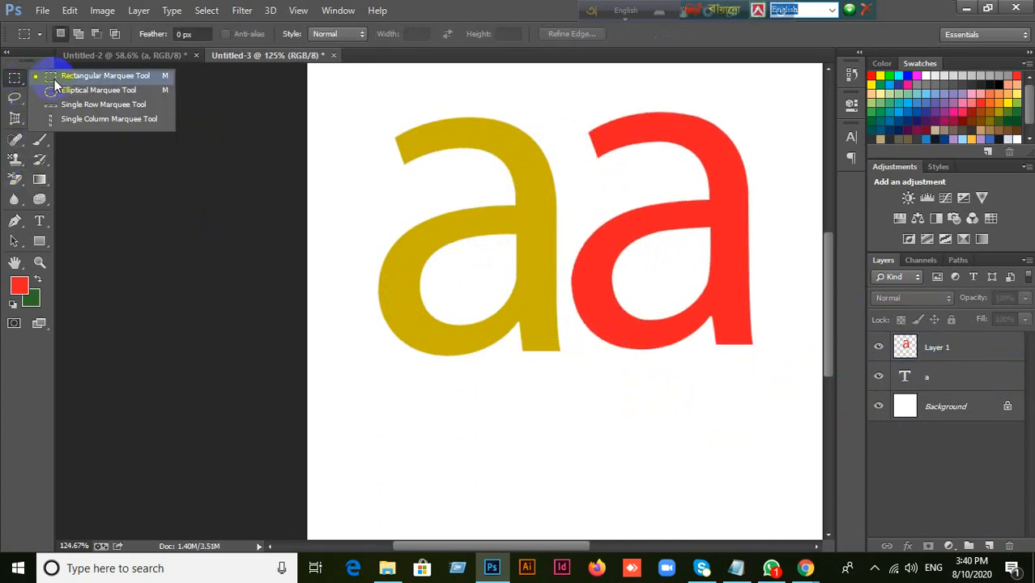
pyautogui.click(55, 84)
pyautogui.moveTo(472, 429); pyautogui.dragTo(580, 492)
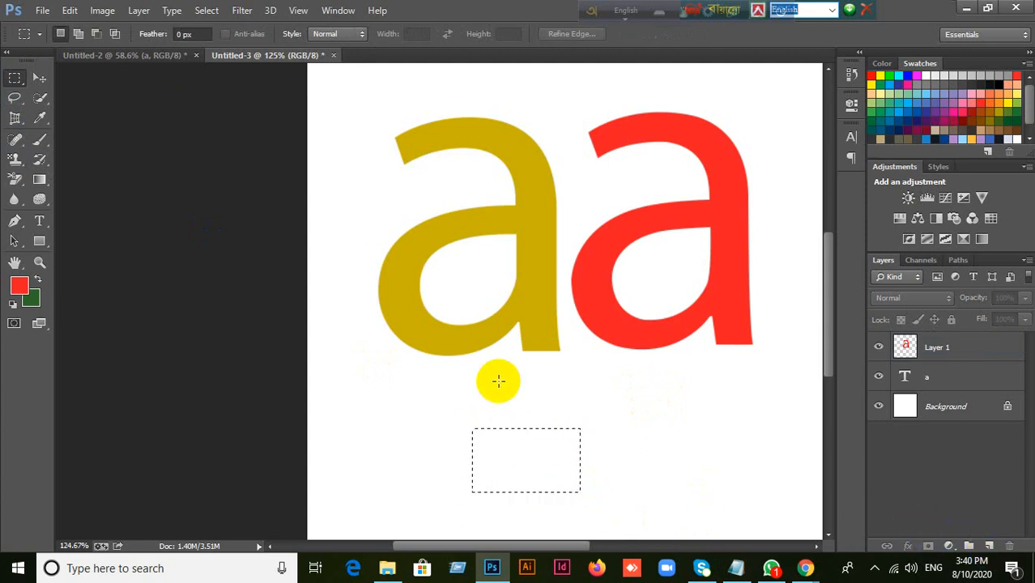
pyautogui.click(988, 547)
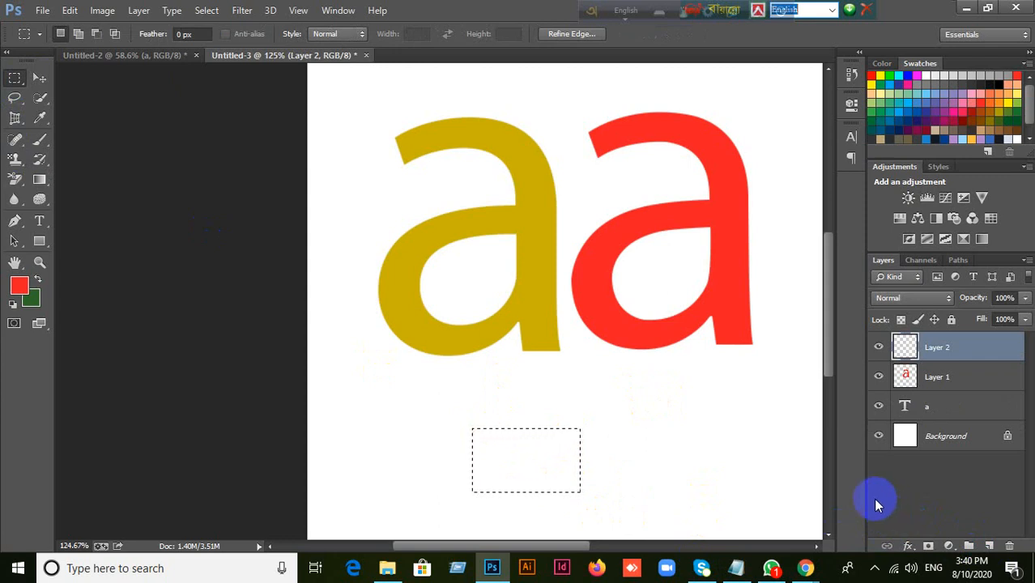
pyautogui.hotkey('alt', 'BackSpace')
pyautogui.click(319, 347)
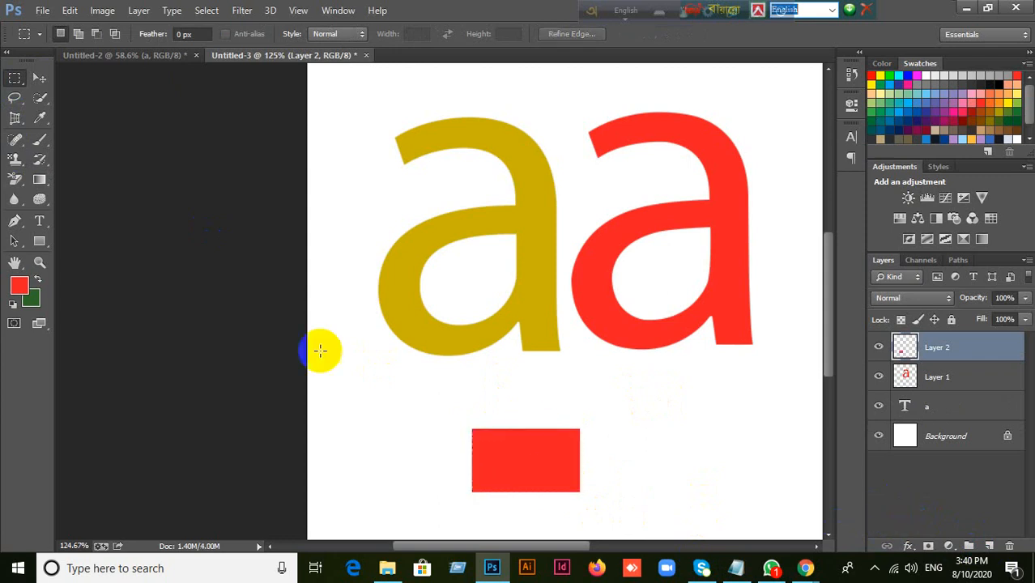
# Select the red rectangle with the Move tool and delete its layer.
pyautogui.click(39, 78)
pyautogui.moveTo(564, 444); pyautogui.dragTo(511, 463)
pyautogui.press('Delete')
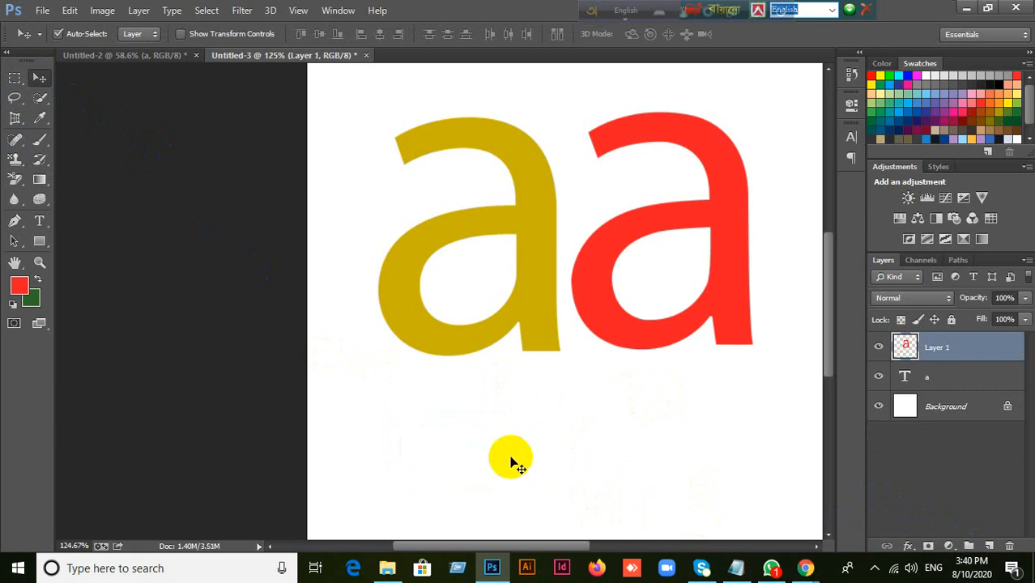
# Undo the rectangle, the letter moves, the red fill and the new layer, back to the active letter selection.
pyautogui.hotkey('ctrl', 'alt', 'z')
pyautogui.hotkey('ctrl', 'alt', 'z')
pyautogui.hotkey('ctrl', 'alt', 'z')
pyautogui.hotkey('ctrl', 'alt', 'z')
pyautogui.hotkey('ctrl', 'alt', 'z')
pyautogui.hotkey('ctrl', 'alt', 'z')
pyautogui.hotkey('ctrl', 'alt', 'z')
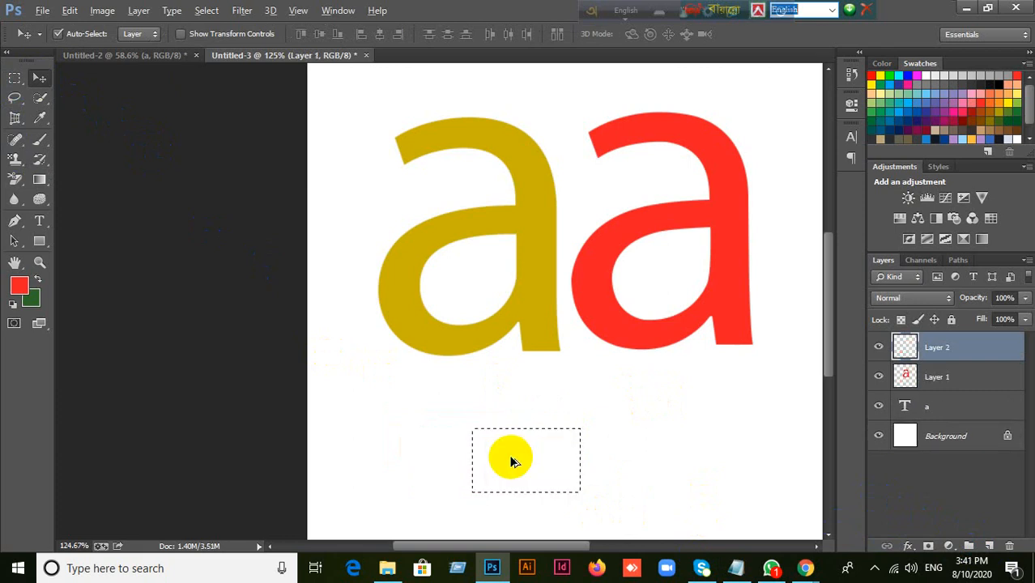
pyautogui.hotkey('ctrl', 'alt', 'z')
pyautogui.hotkey('ctrl', 'alt', 'z')
pyautogui.hotkey('ctrl', 'alt', 'z')
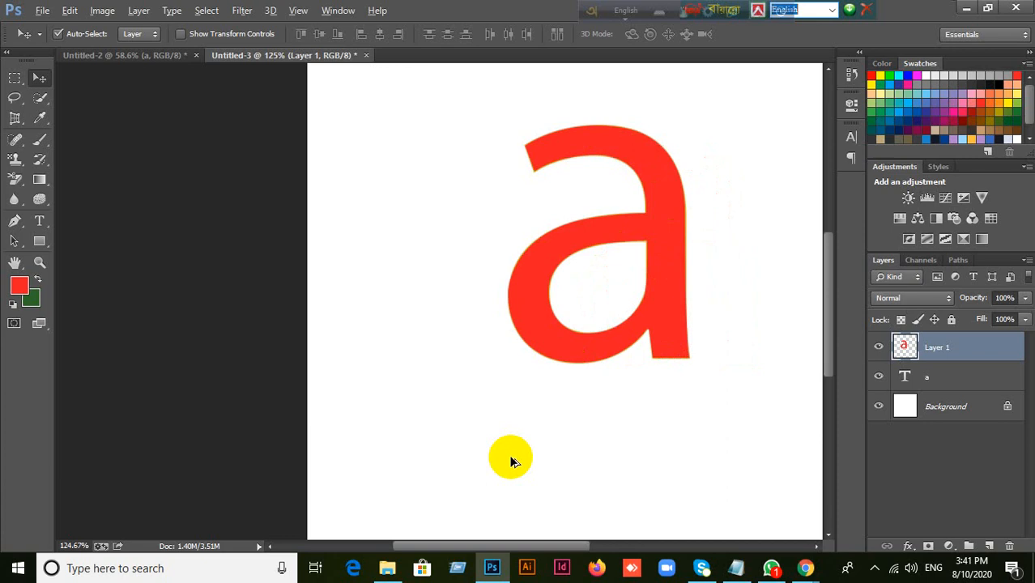
pyautogui.hotkey('ctrl', 'alt', 'z')
pyautogui.hotkey('ctrl', 'alt', 'z')
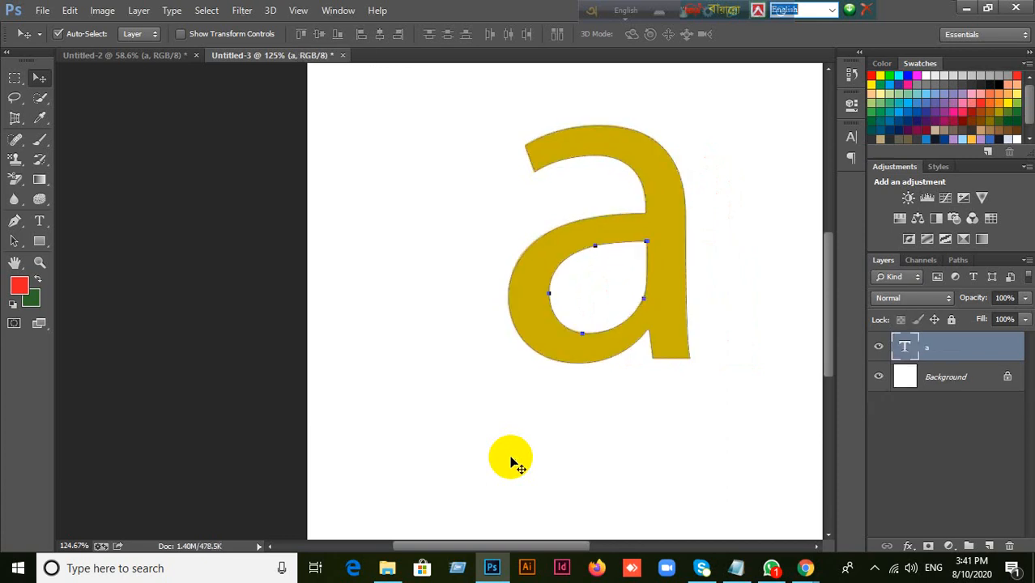
pyautogui.hotkey('ctrl', 'alt', 'z')
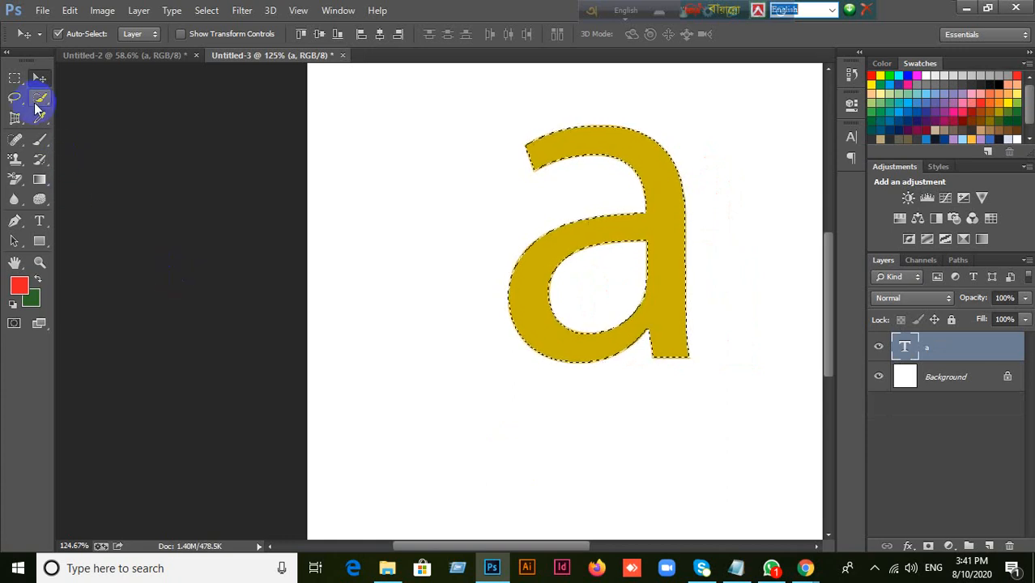
# Activate the Rectangular Marquee tool, maximize the window, and create a new layer above the text layer for the letter selection.
pyautogui.moveTo(18, 81); pyautogui.dragTo(46, 87)
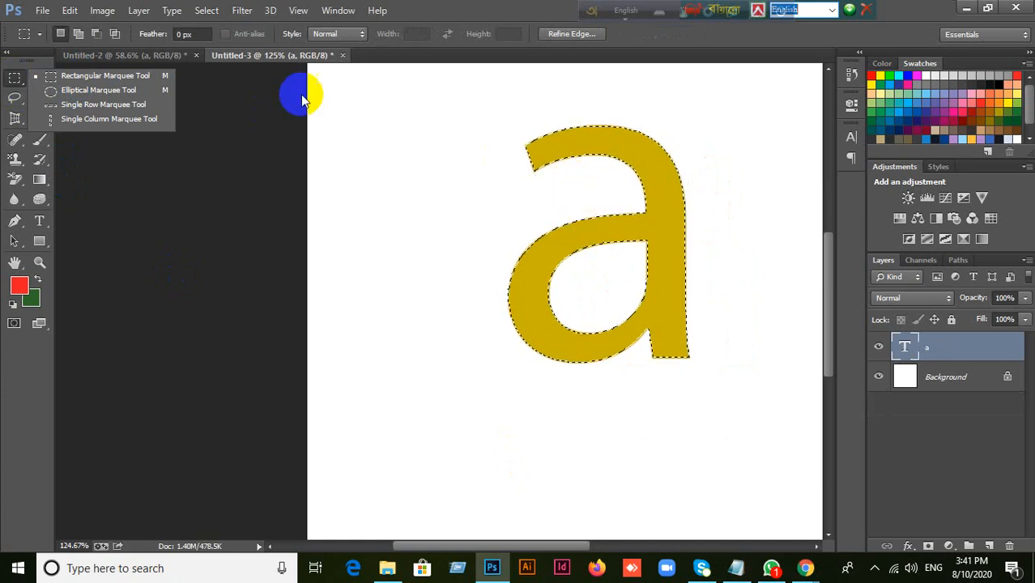
pyautogui.doubleClick(465, 12)
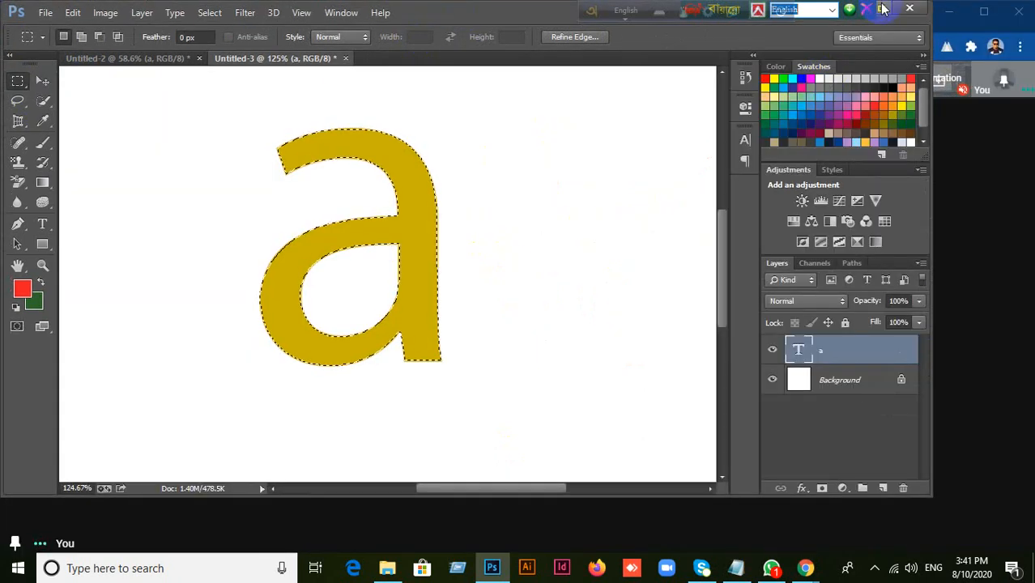
pyautogui.click(882, 9)
pyautogui.keyDown('ctrl'); pyautogui.click(904, 347); pyautogui.keyUp('ctrl')
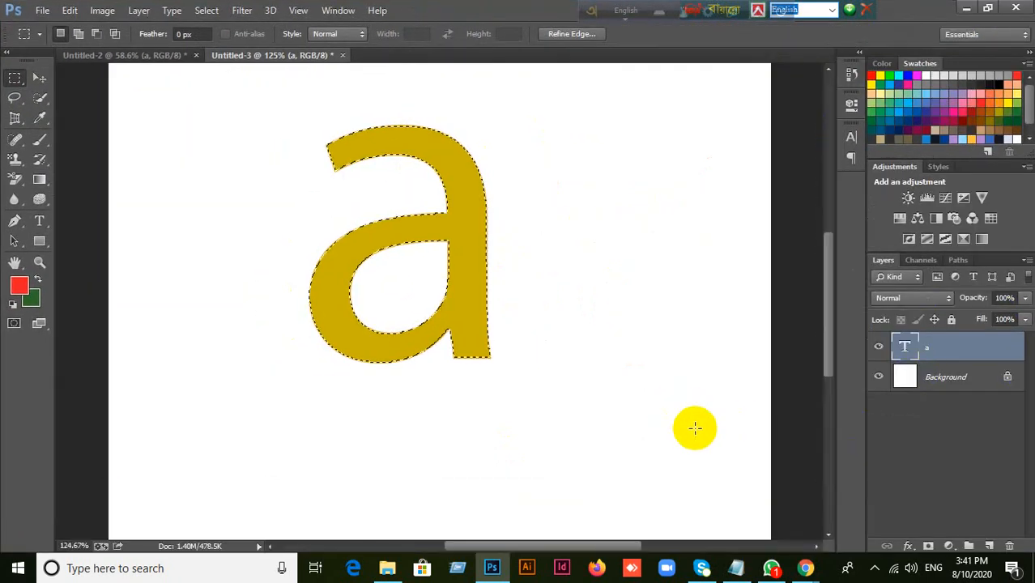
pyautogui.click(983, 545)
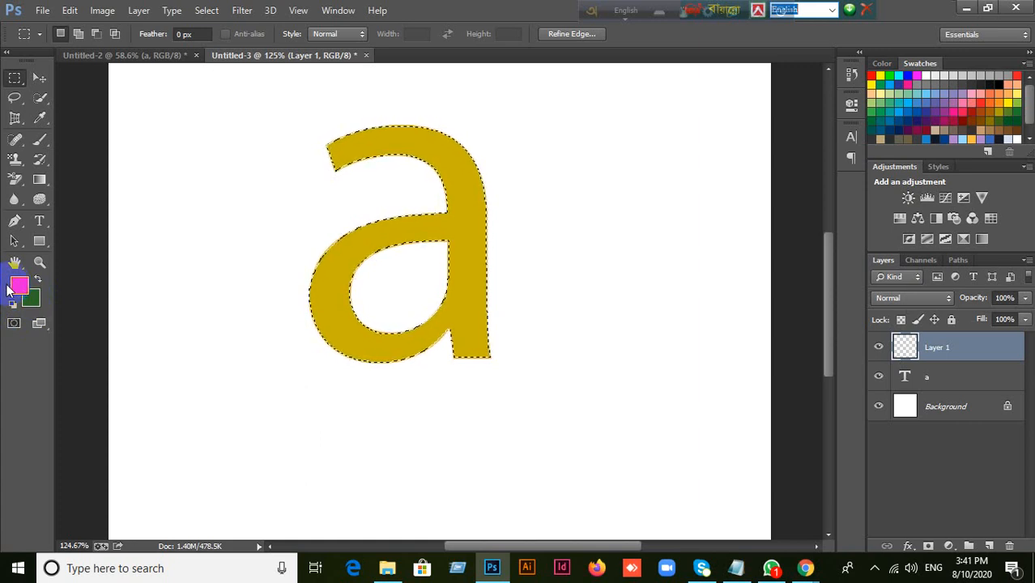
# Set the foreground color to blue, hex 2008d2.
pyautogui.click(19, 285)
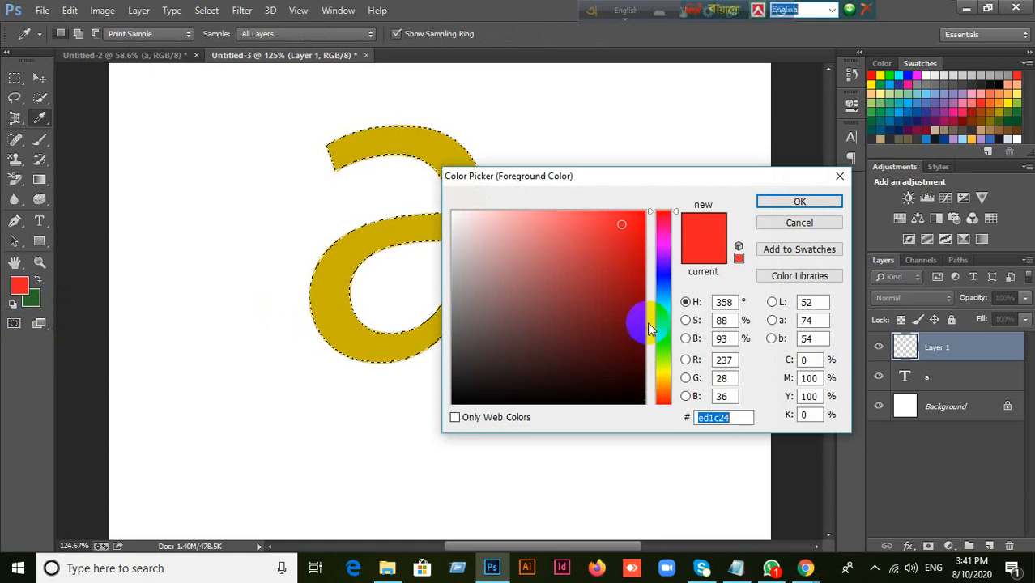
pyautogui.click(657, 270)
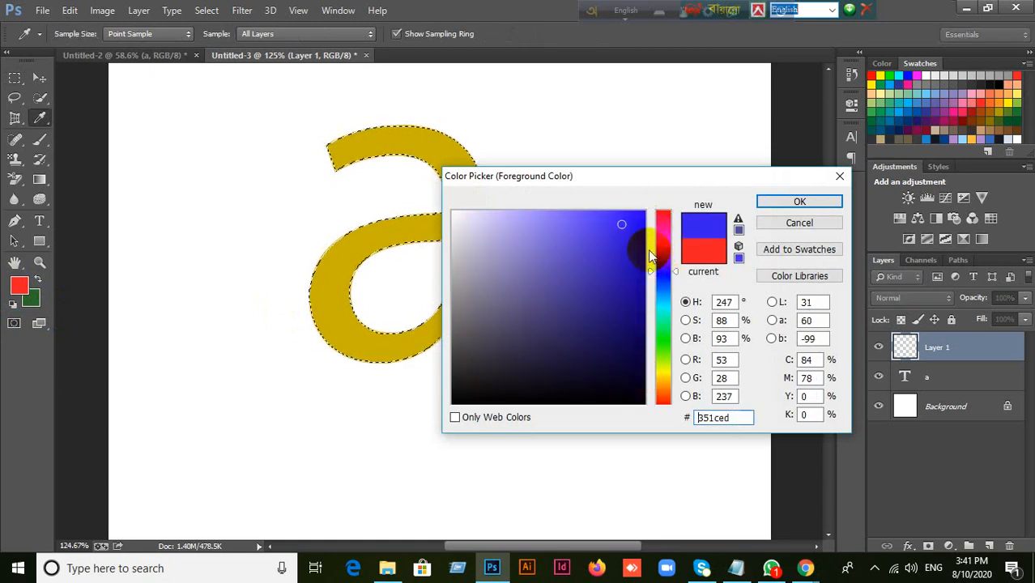
pyautogui.click(637, 245)
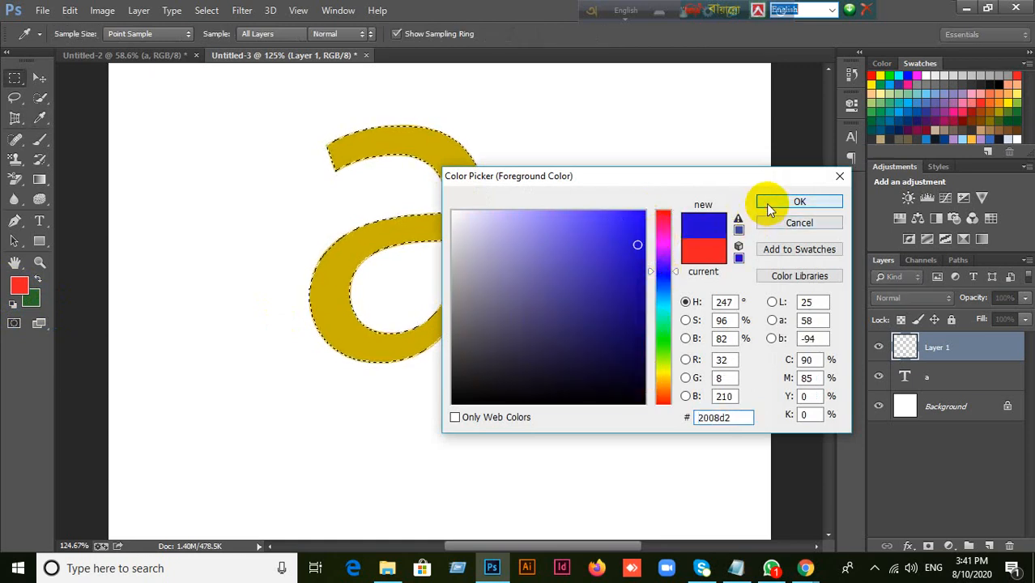
pyautogui.click(769, 208)
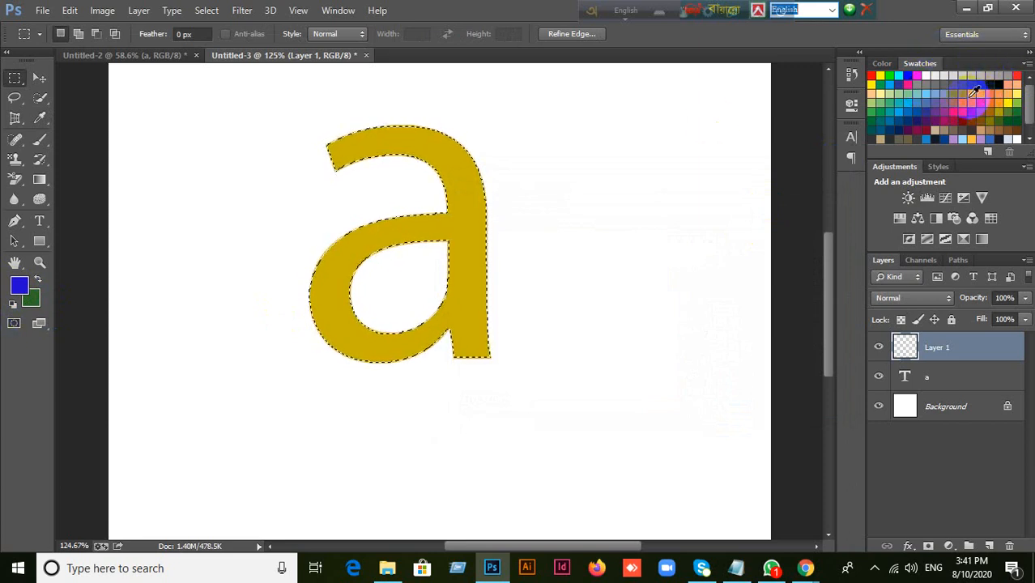
# Fill the letter selection with a light blue swatch as the foreground color, and refill it with the dark green background color.
pyautogui.click(897, 109)
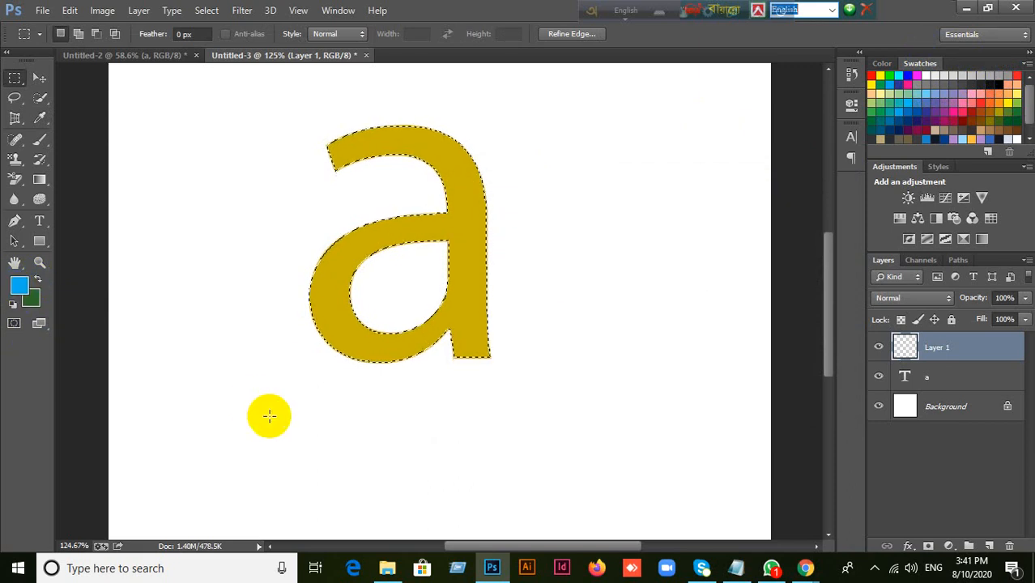
pyautogui.hotkey('alt', 'BackSpace')
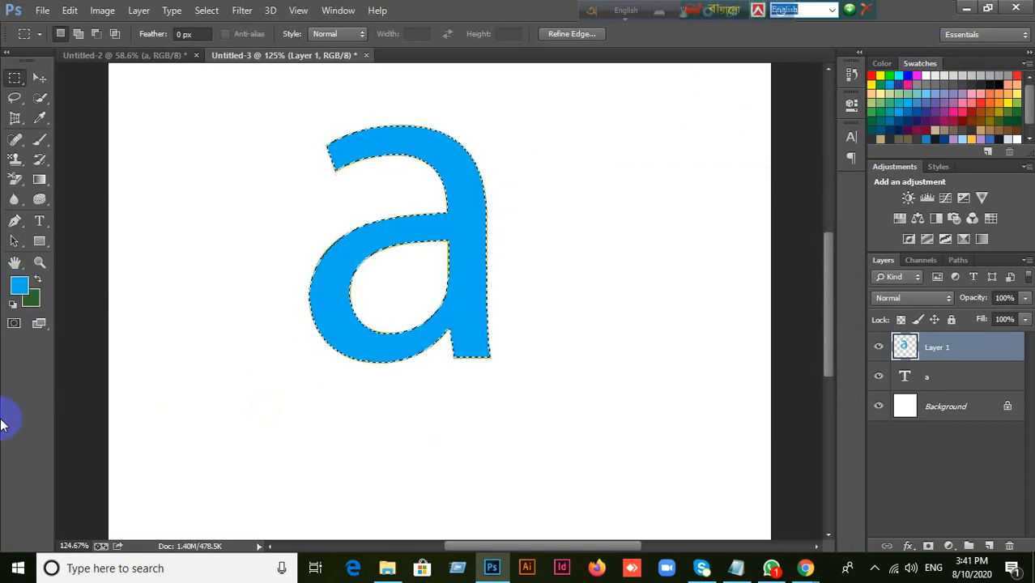
pyautogui.press('x')
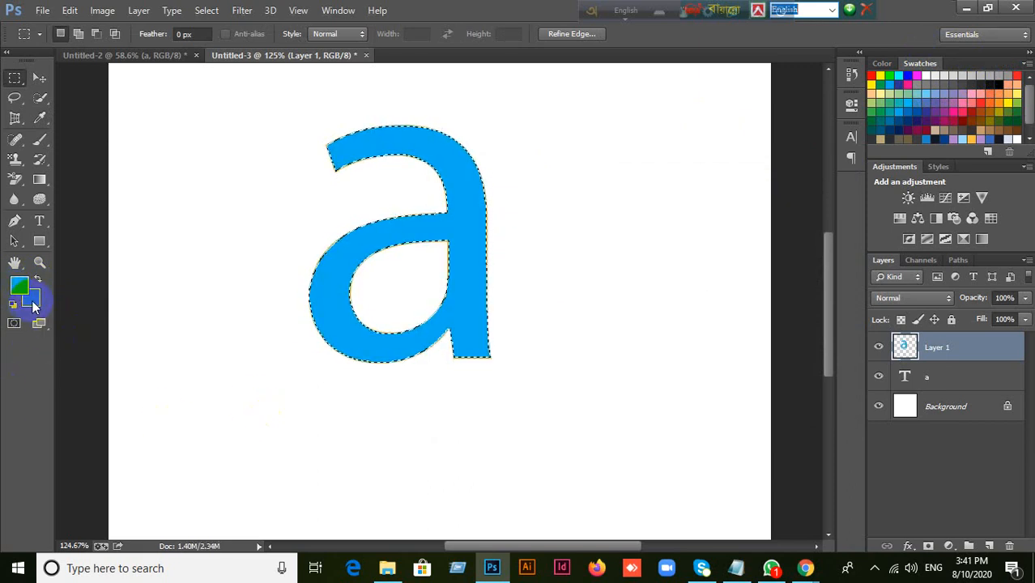
pyautogui.press('x')
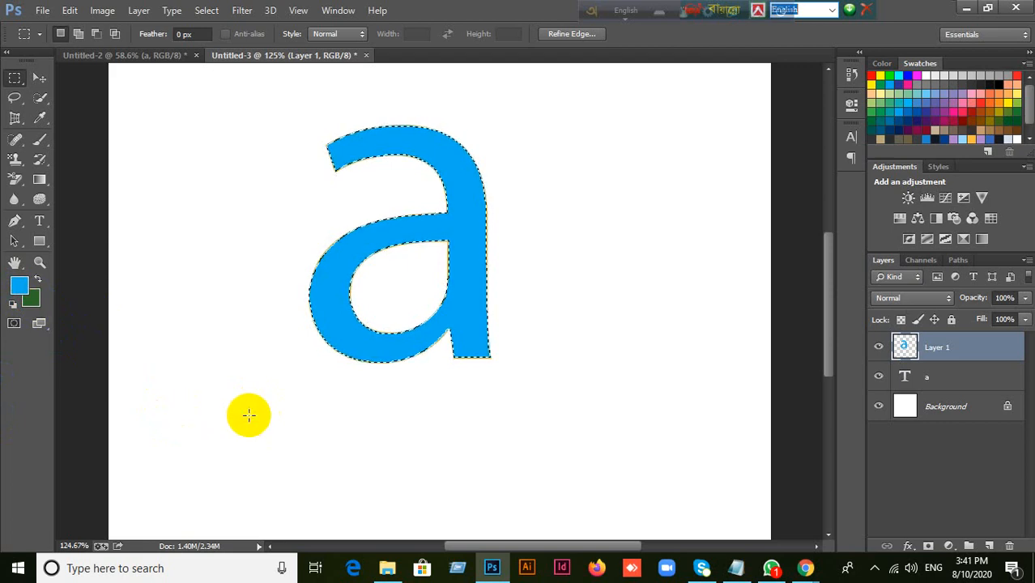
pyautogui.hotkey('ctrl', 'BackSpace')
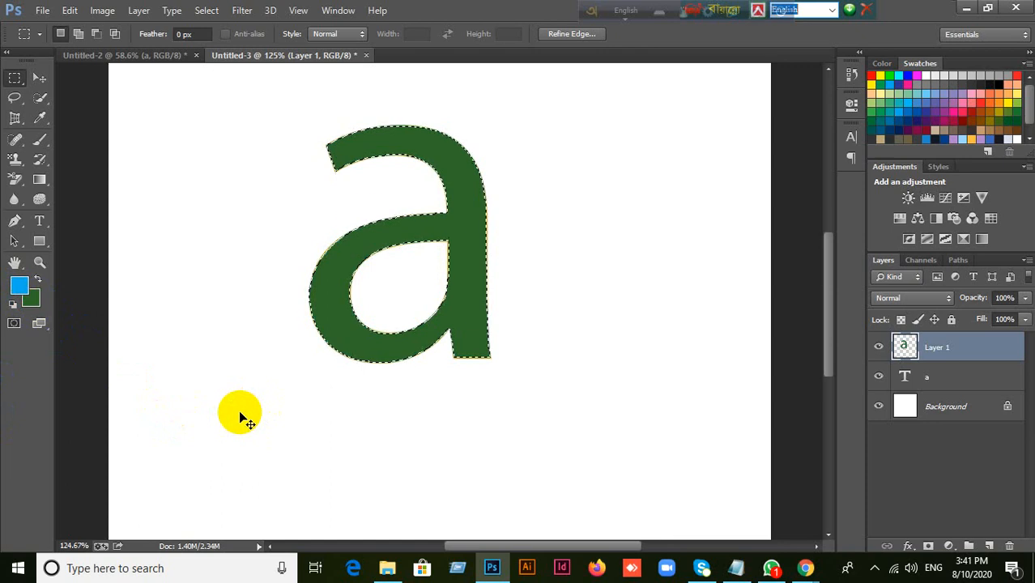
# Deselect, and move the green letter and the dark yellow letter so they stand side by side with a small gap.
pyautogui.click(457, 278)
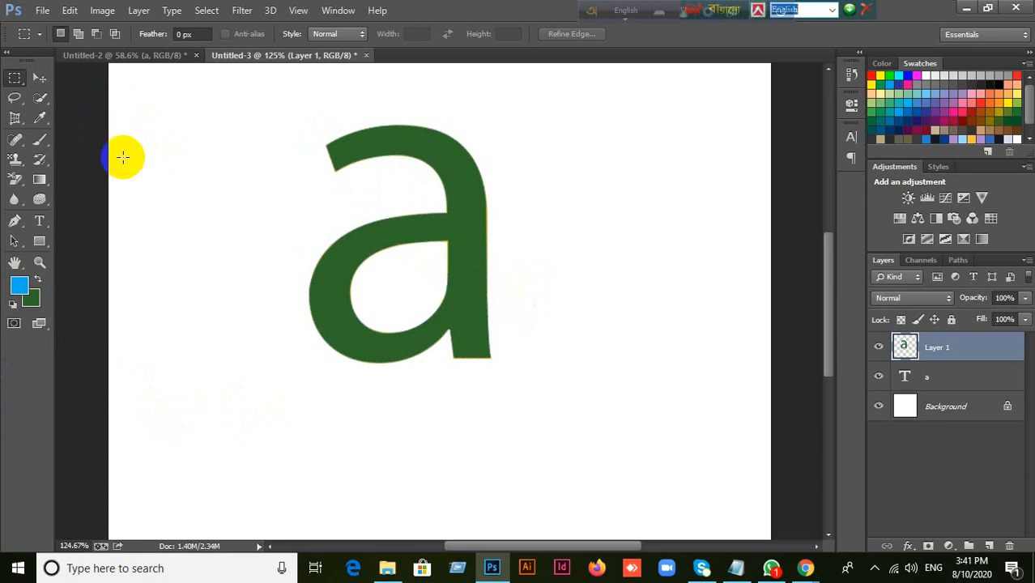
pyautogui.click(39, 78)
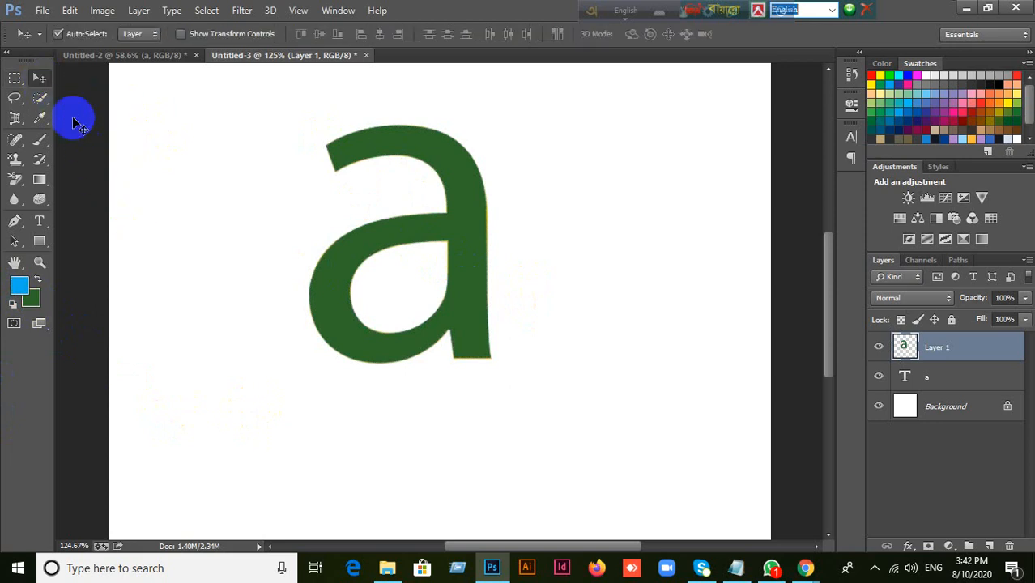
pyautogui.moveTo(446, 277); pyautogui.dragTo(652, 271)
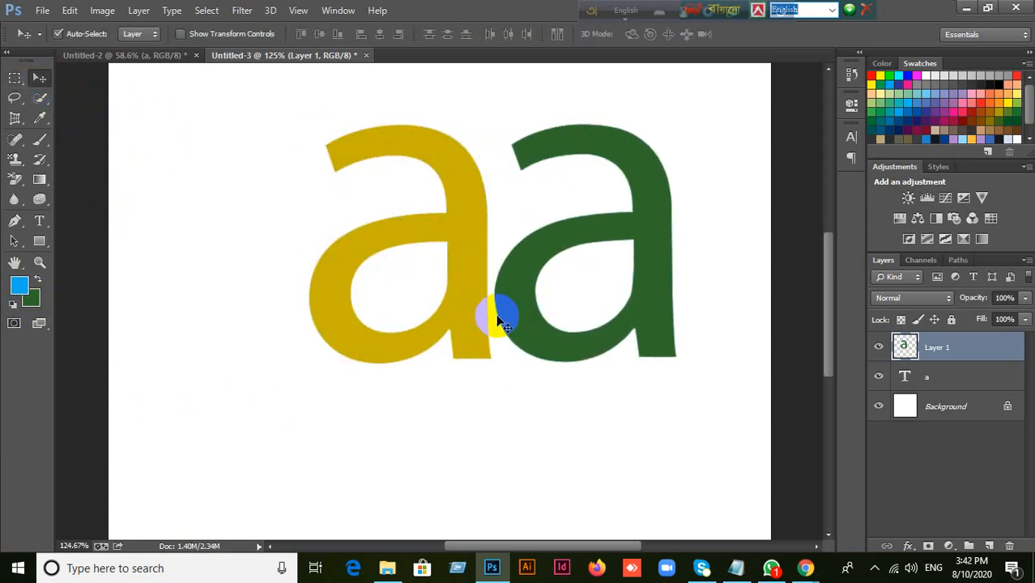
pyautogui.moveTo(494, 320); pyautogui.dragTo(416, 316)
pyautogui.moveTo(520, 332); pyautogui.dragTo(469, 339)
pyautogui.scroll(-3, 475, 341)
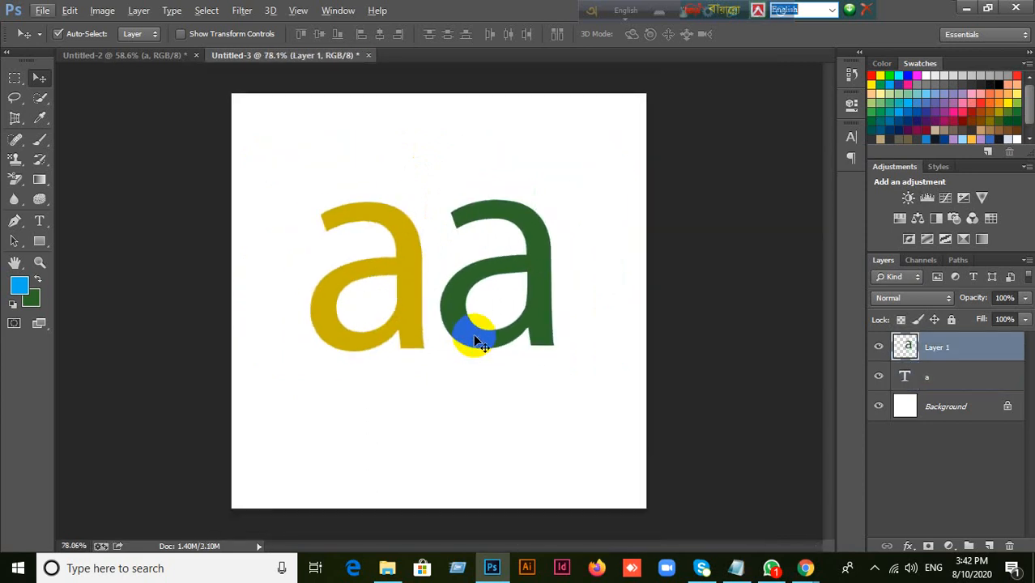
# Examine the Save for Web export settings for the document, and close them without saving.
pyautogui.click(40, 10)
pyautogui.moveTo(69, 10)
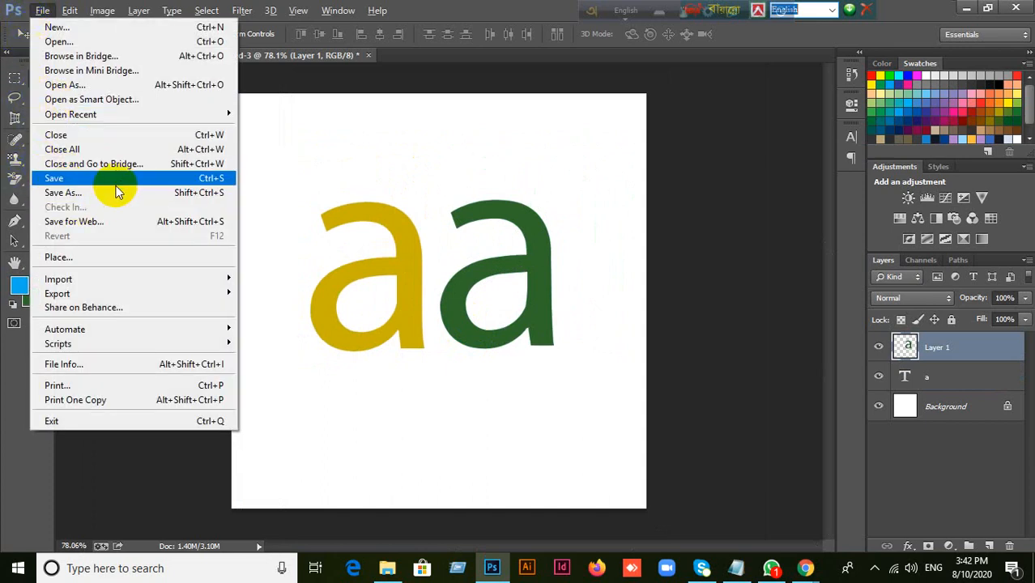
pyautogui.click(98, 222)
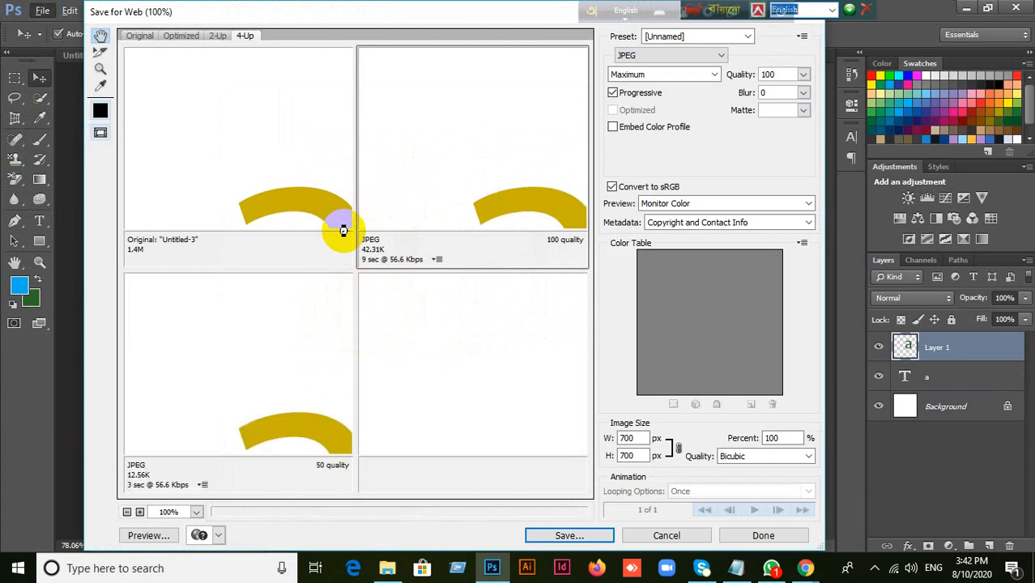
pyautogui.click(667, 536)
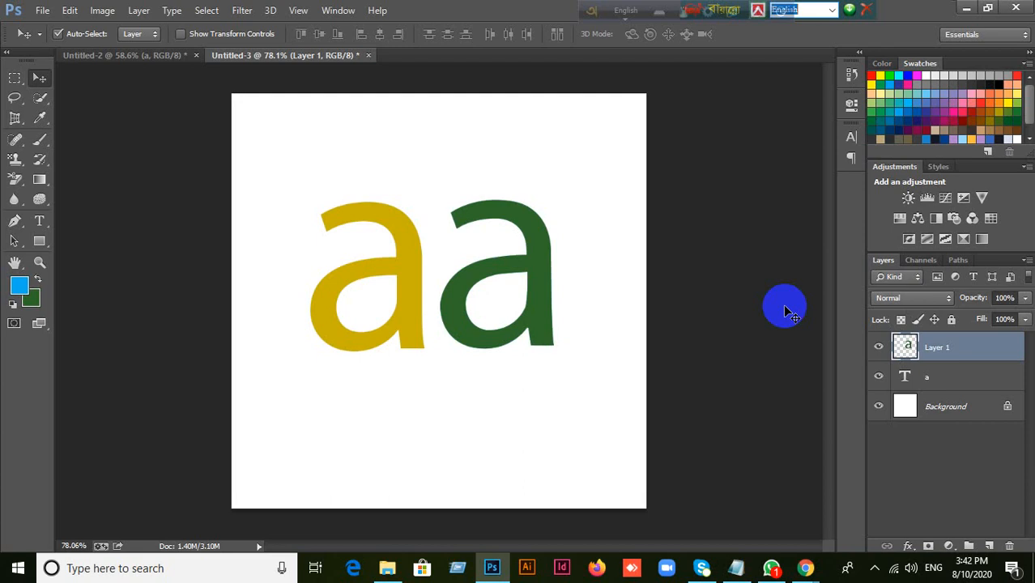
# Shift the dark yellow letter and the green letter slightly upward so they line up at about the same height.
pyautogui.moveTo(411, 326); pyautogui.dragTo(406, 318)
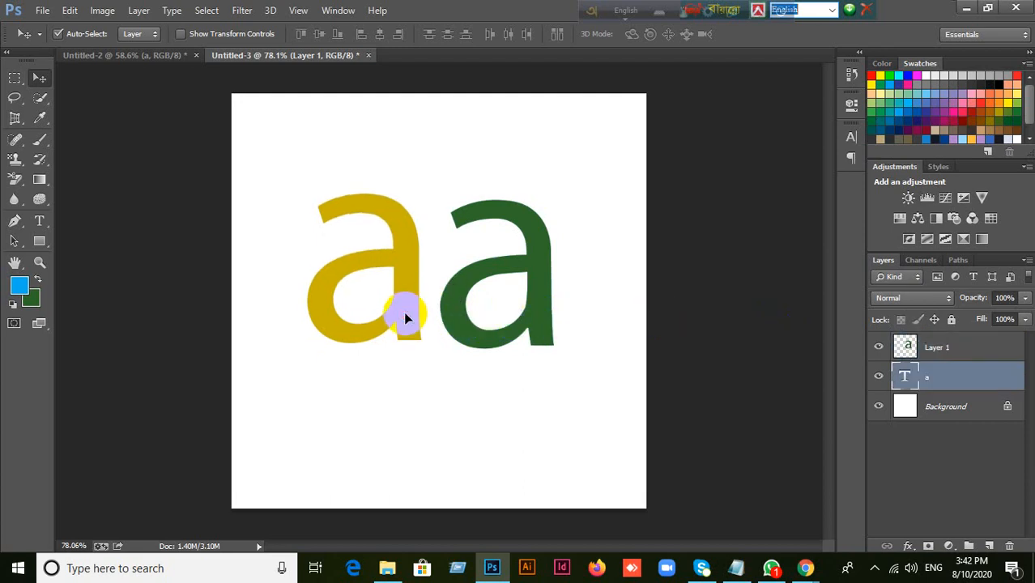
pyautogui.moveTo(480, 329); pyautogui.dragTo(481, 325)
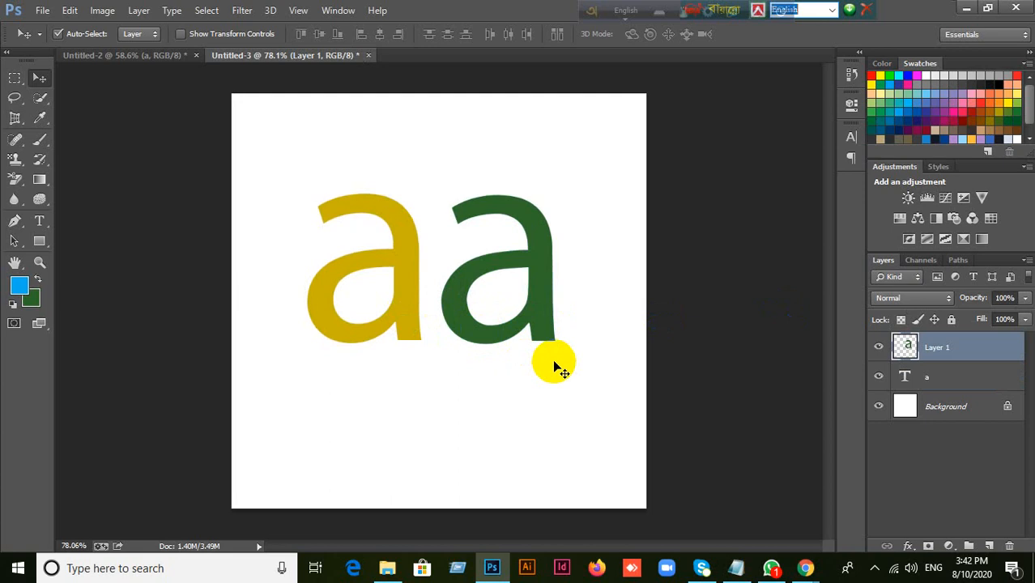
pyautogui.scroll(3, 541, 335)
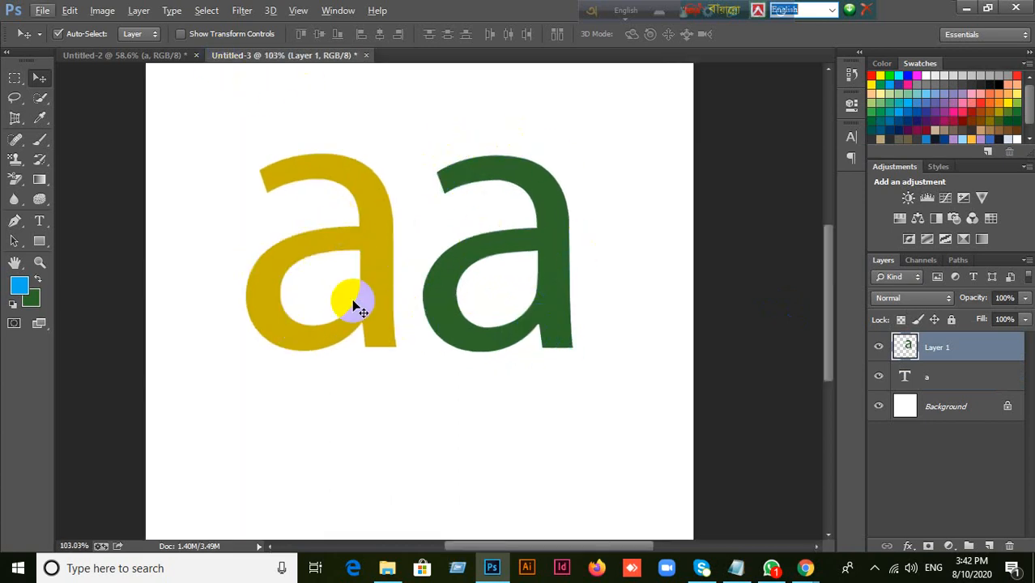
# Open the character settings with the green letter's layer active, and set the font to Tahoma.
pyautogui.scroll(3, 356, 301)
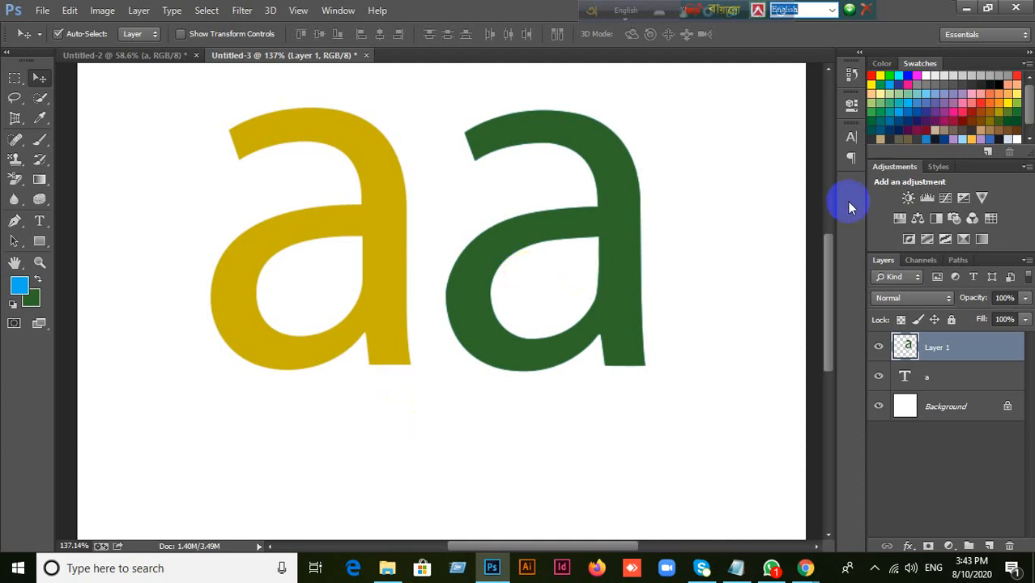
pyautogui.click(850, 138)
pyautogui.click(721, 168)
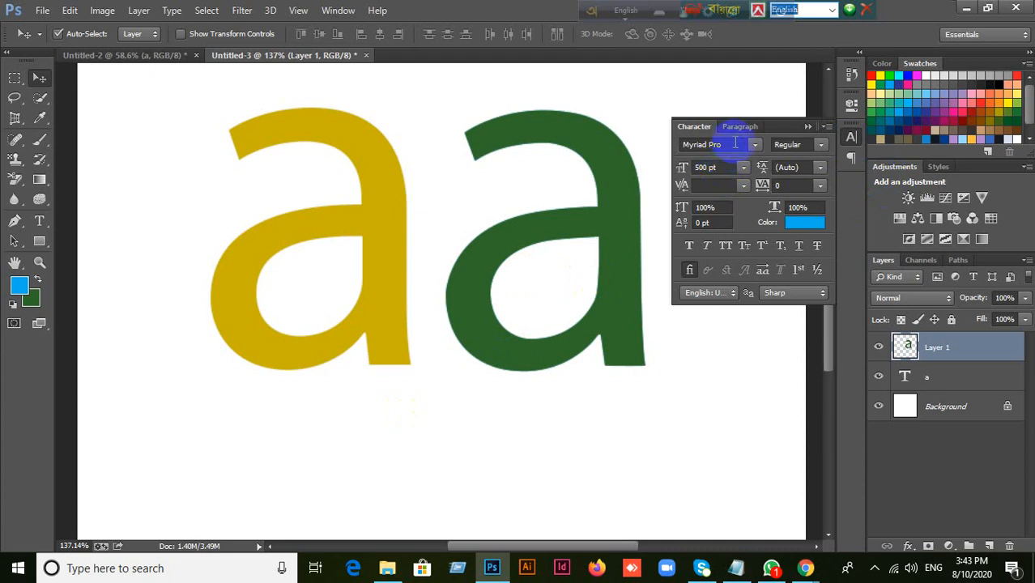
pyautogui.click(735, 143)
pyautogui.write('Tahoma')
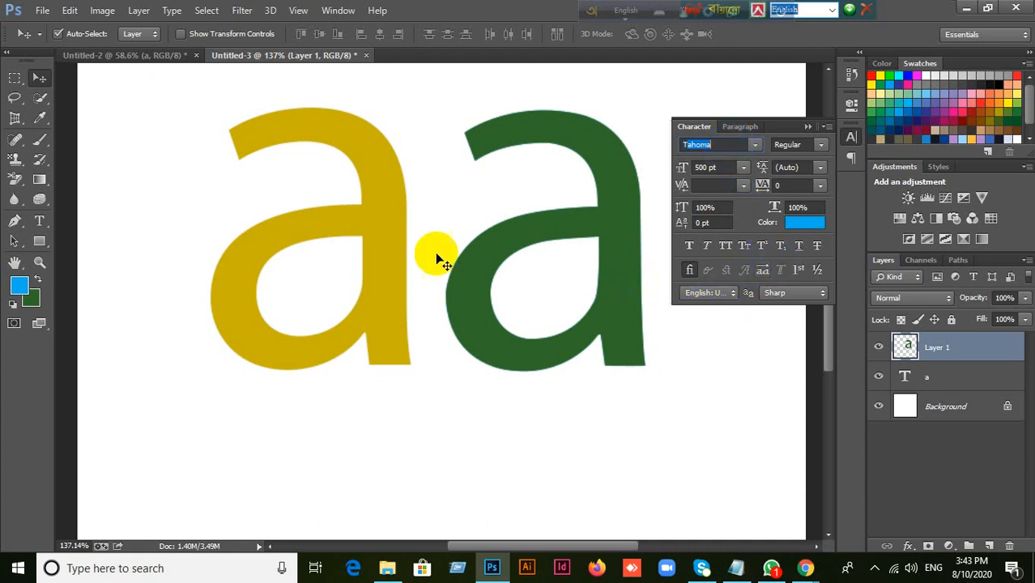
# Check the dark yellow letter's font in the character settings, close them, and select the green letter's layer.
pyautogui.click(378, 265)
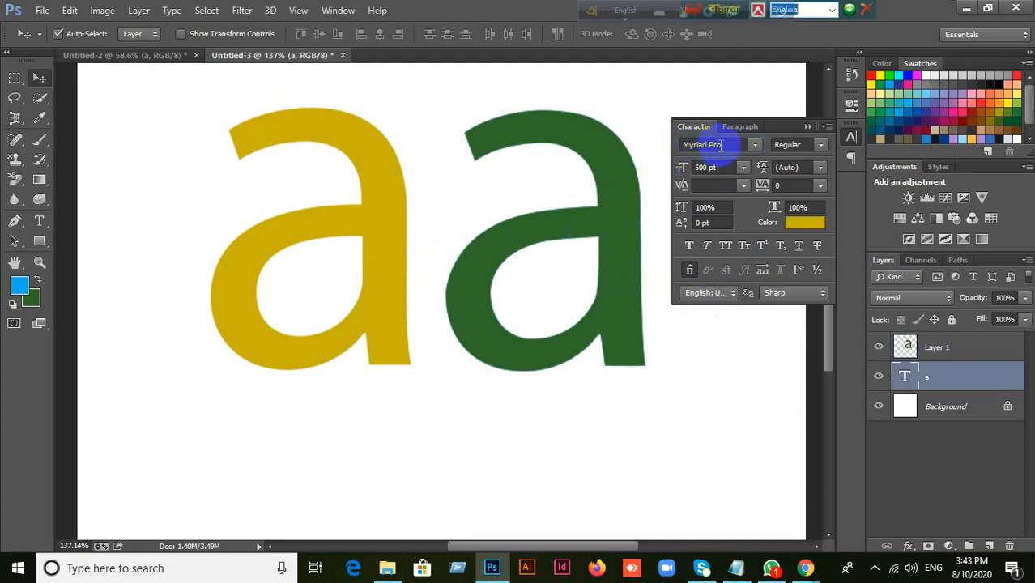
pyautogui.click(808, 126)
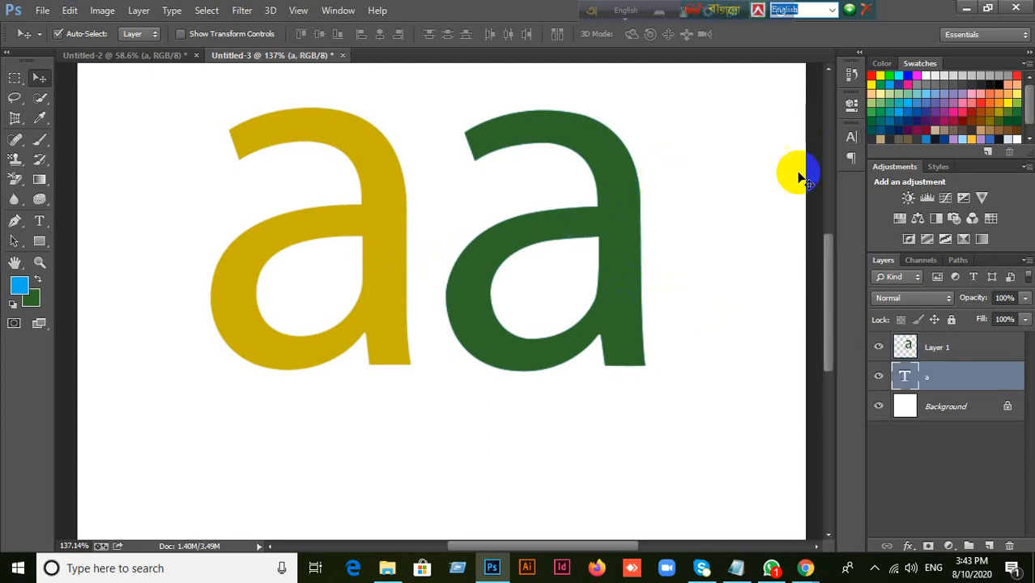
pyautogui.click(938, 345)
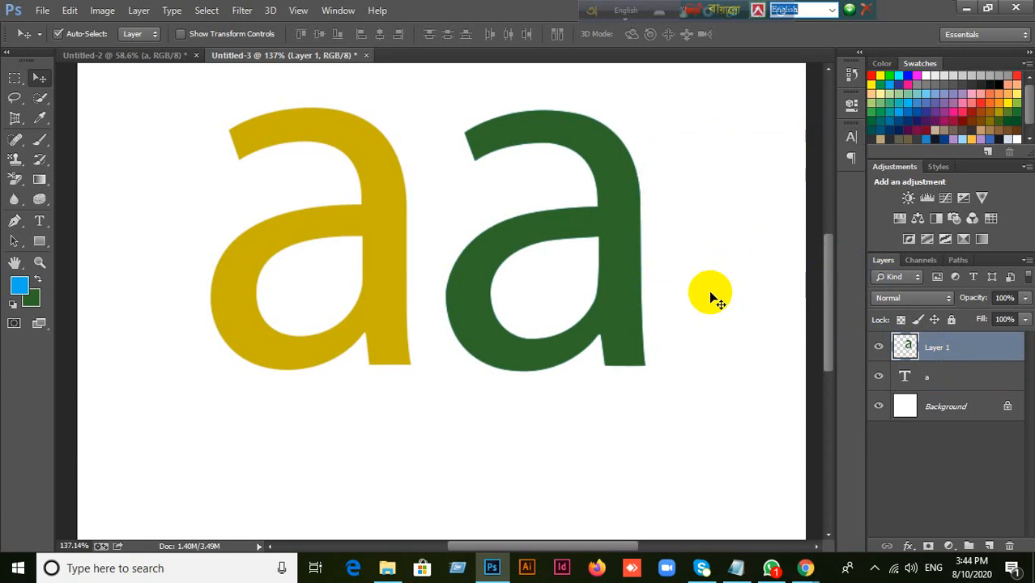
# Switch to the Google Meet call in Chrome, stop presenting the screen, and minimize both the browser and Photoshop.
pyautogui.moveTo(780, 554)
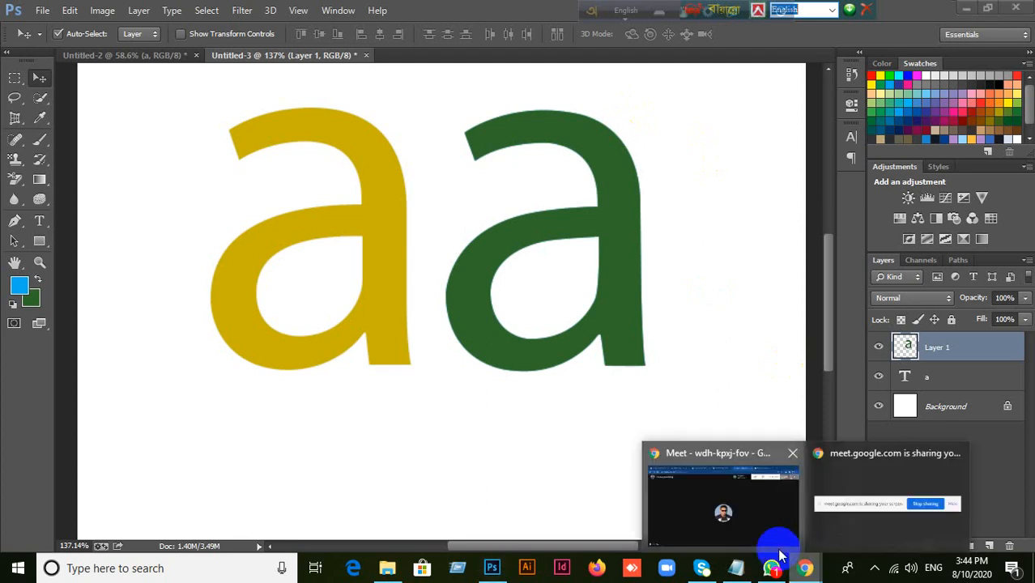
pyautogui.click(716, 492)
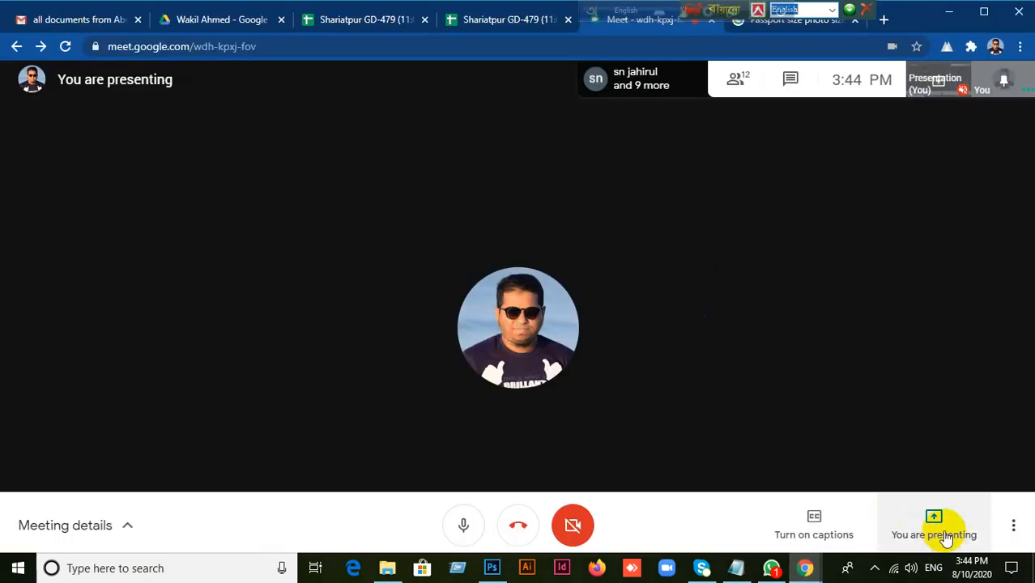
pyautogui.click(943, 534)
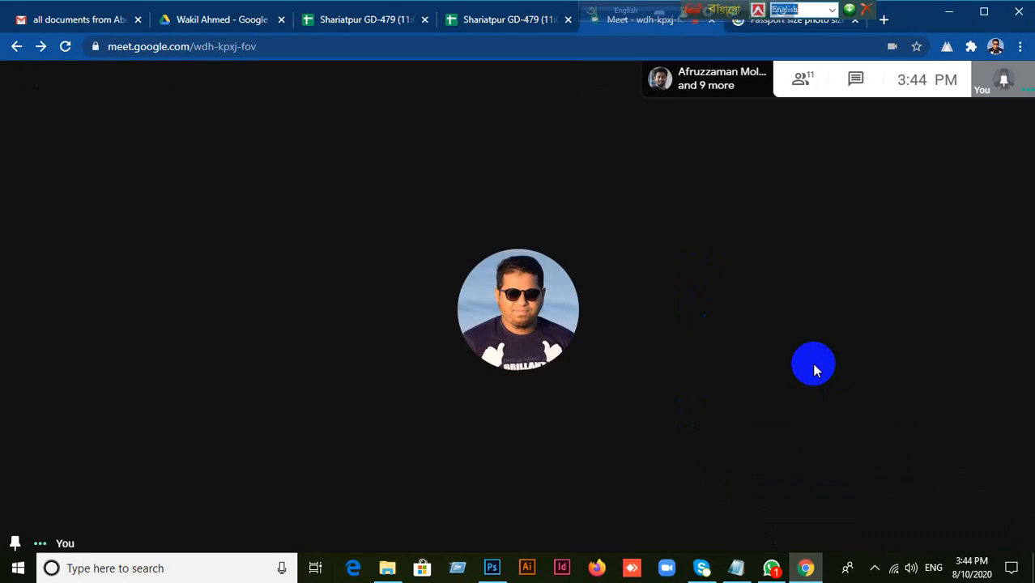
pyautogui.click(949, 18)
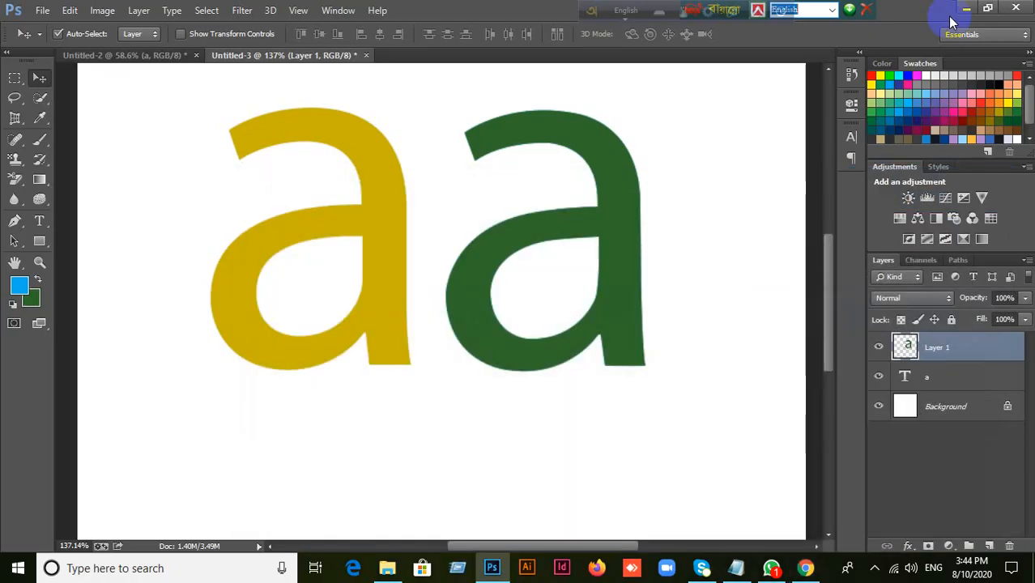
pyautogui.click(966, 9)
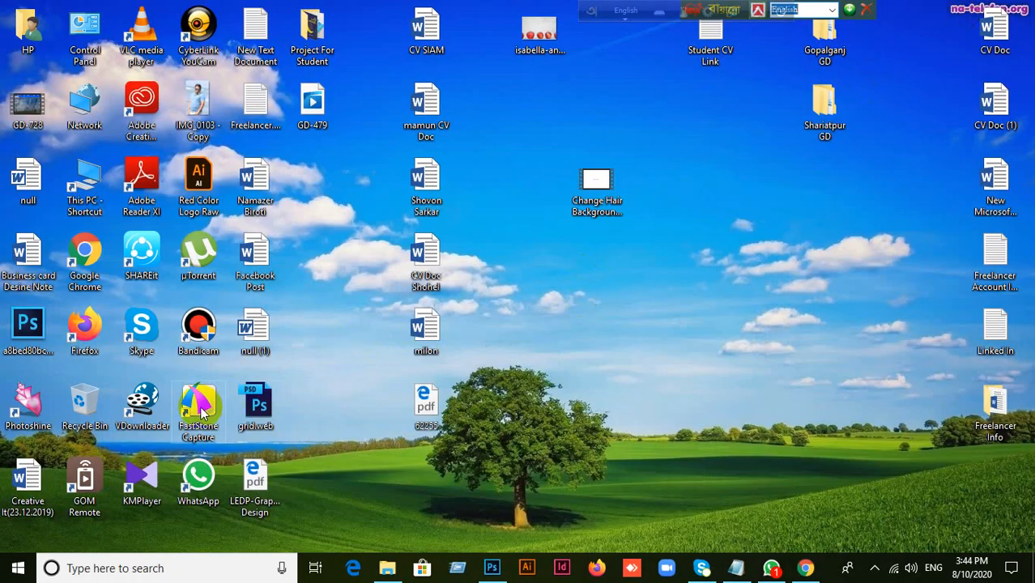